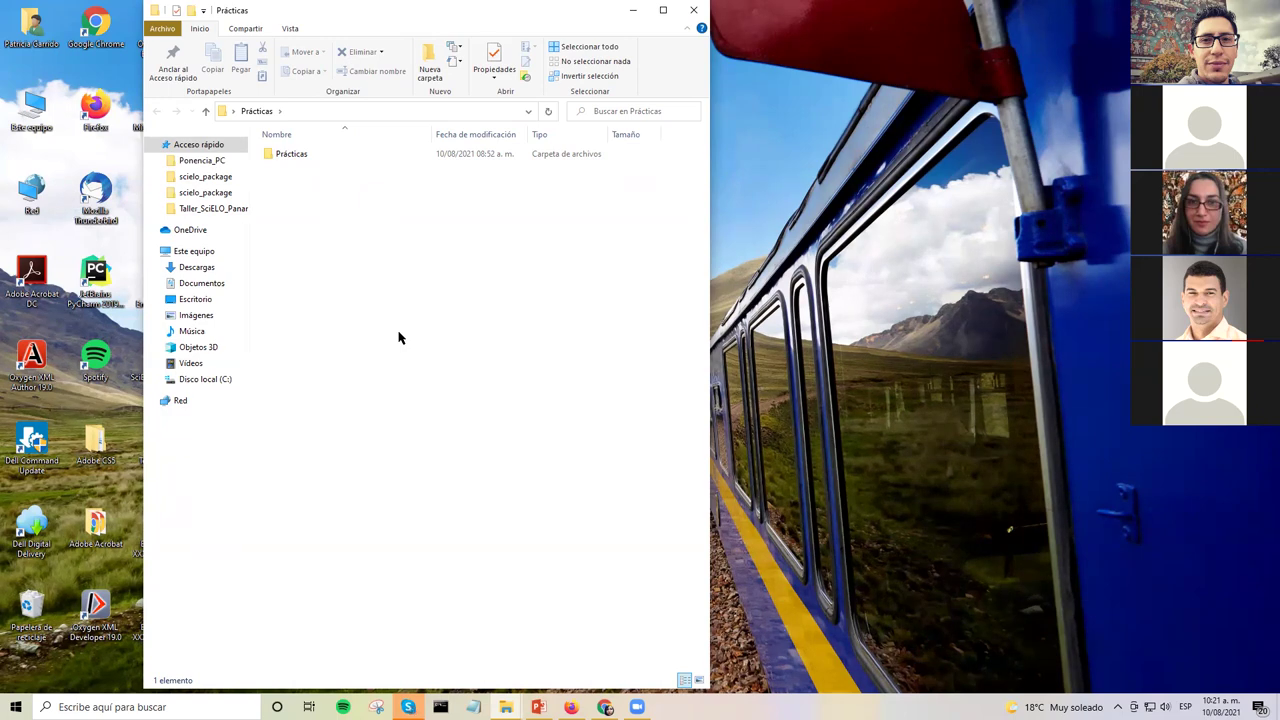
- Open the Preparados folder inside Prácticas and locate the v52n205 issue folder
{"action": "double_click", "coordinate": [292, 154]}
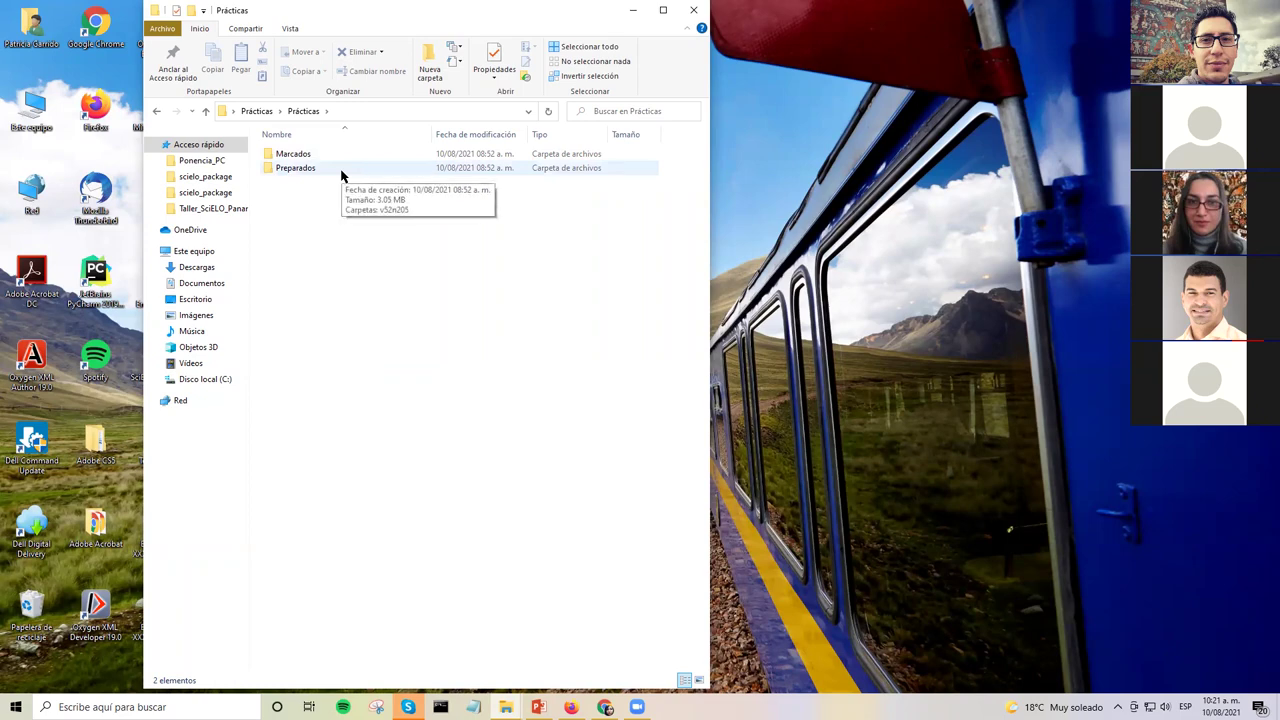
{"action": "double_click", "coordinate": [341, 172]}
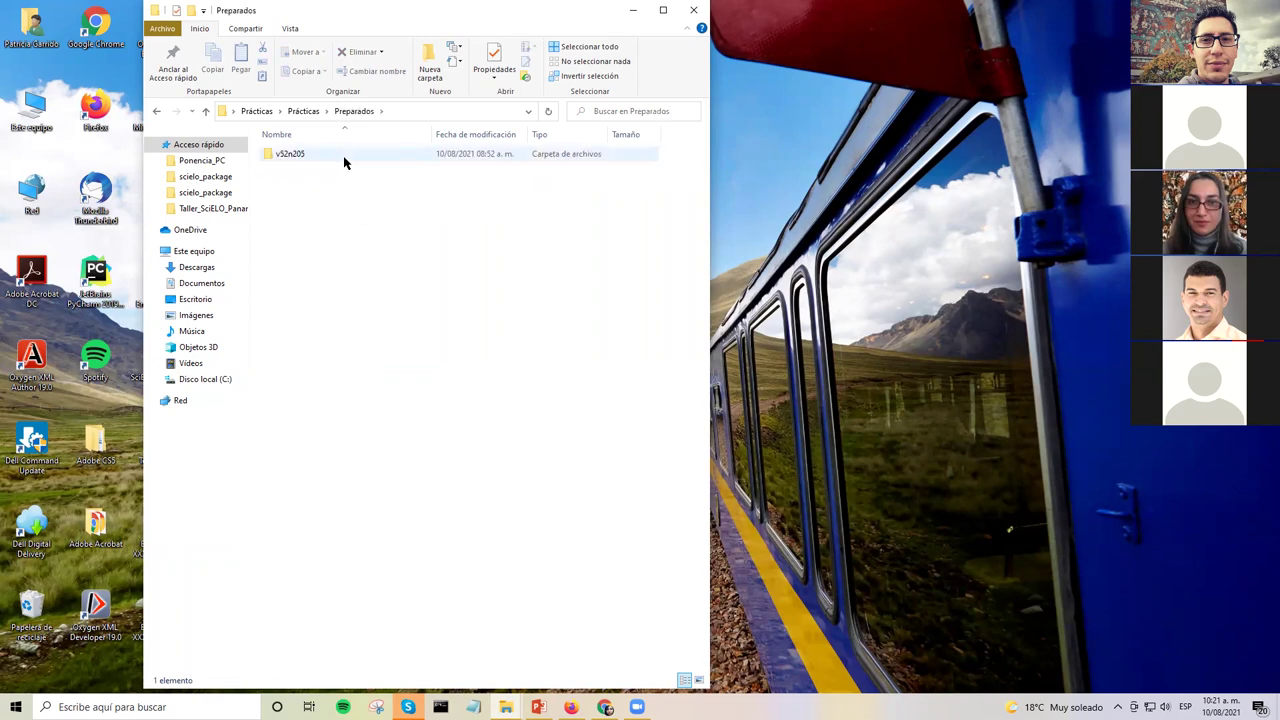
{"action": "left_click", "coordinate": [344, 158]}
{"action": "left_click", "coordinate": [318, 184]}
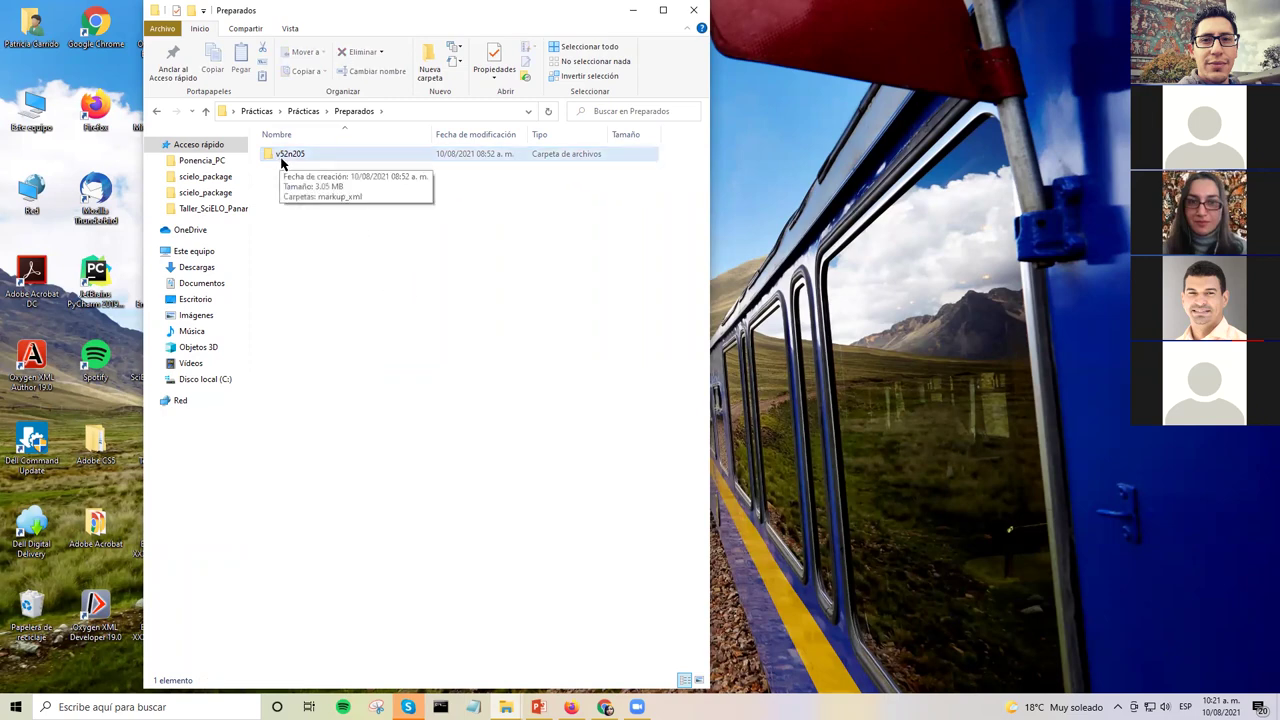
{"action": "left_click", "coordinate": [338, 157]}
{"action": "left_click", "coordinate": [354, 220]}
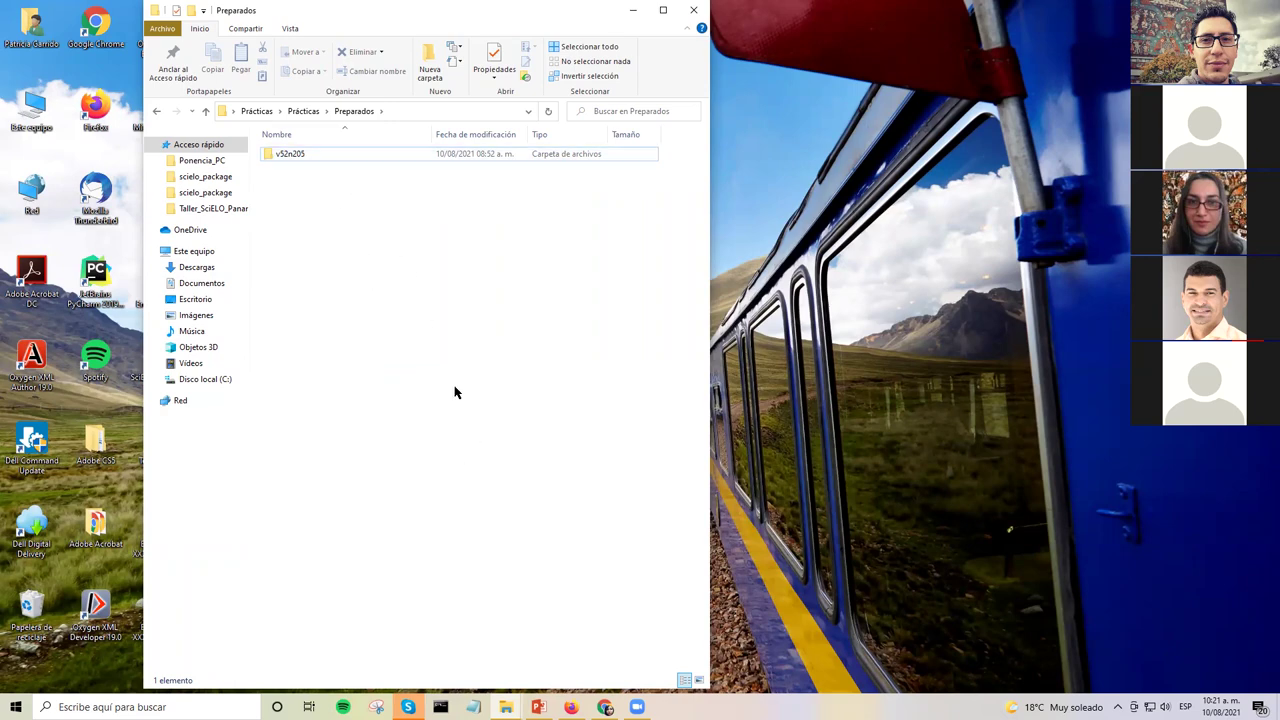
- Switch to the window showing serial and go from the root of drive C: through SciELO into the serial folder
{"action": "left_click", "coordinate": [506, 707]}
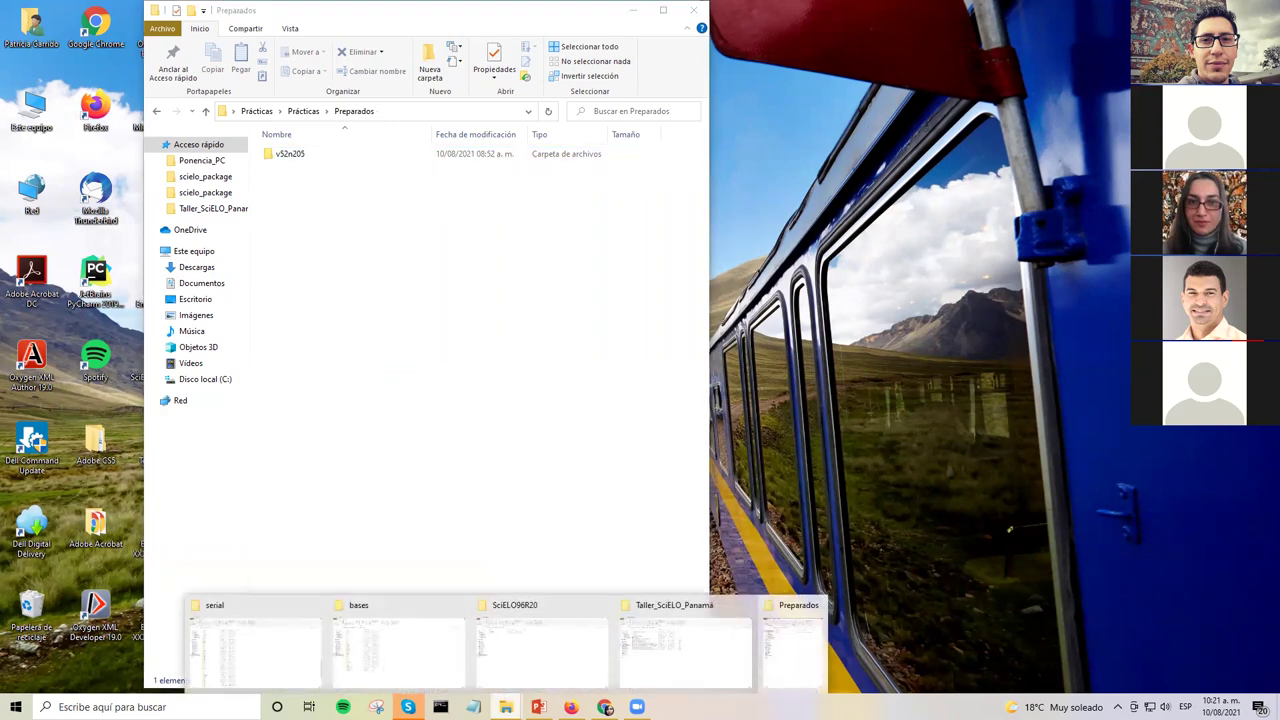
{"action": "left_click", "coordinate": [253, 650]}
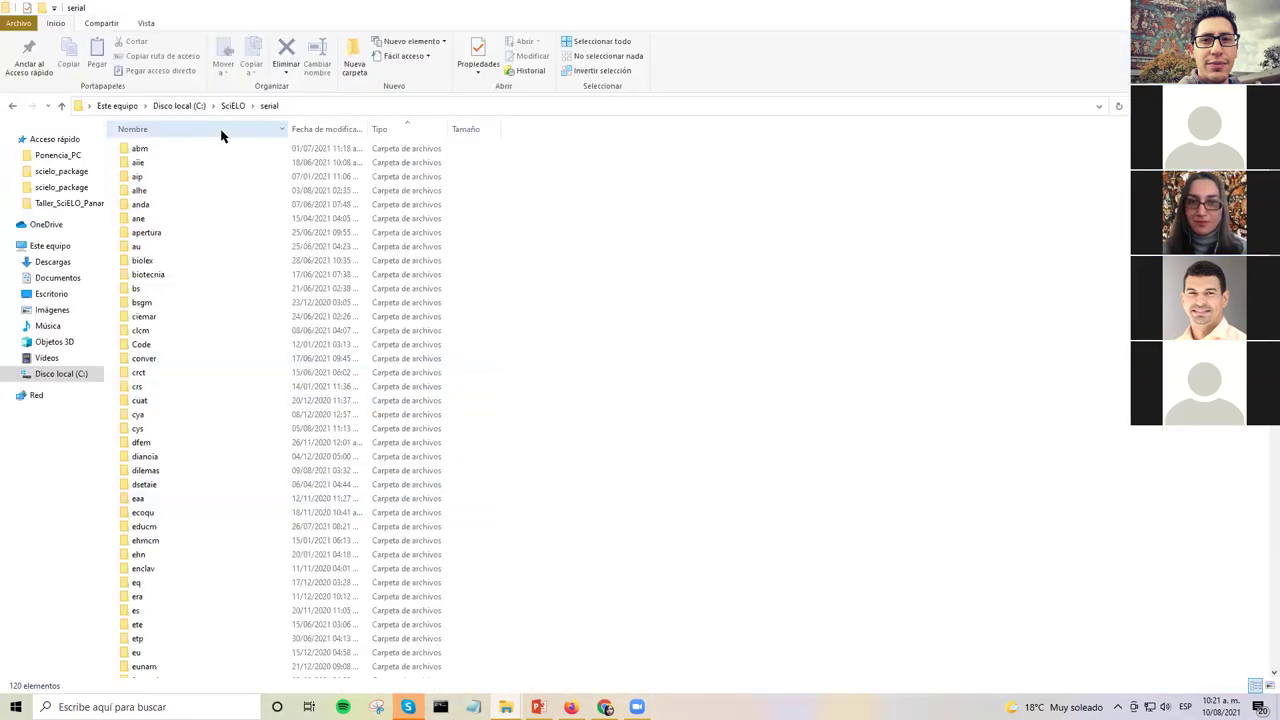
{"action": "left_click", "coordinate": [195, 106]}
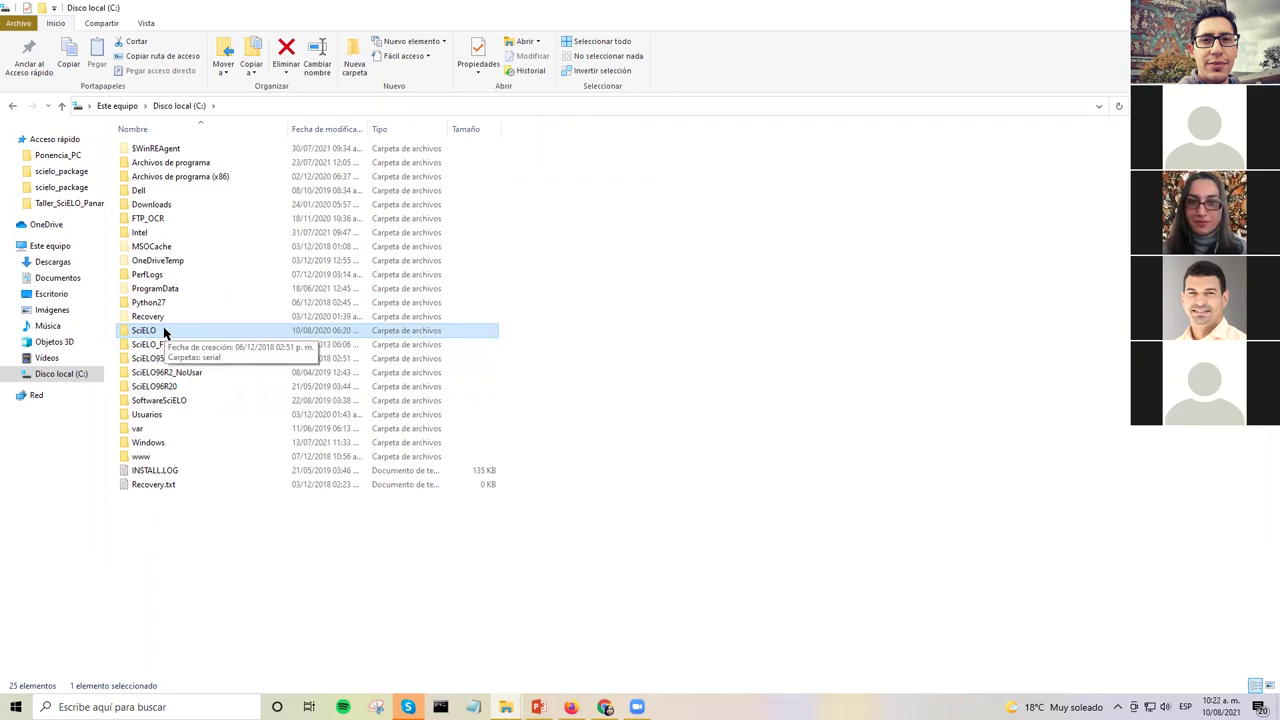
{"action": "double_click", "coordinate": [164, 330]}
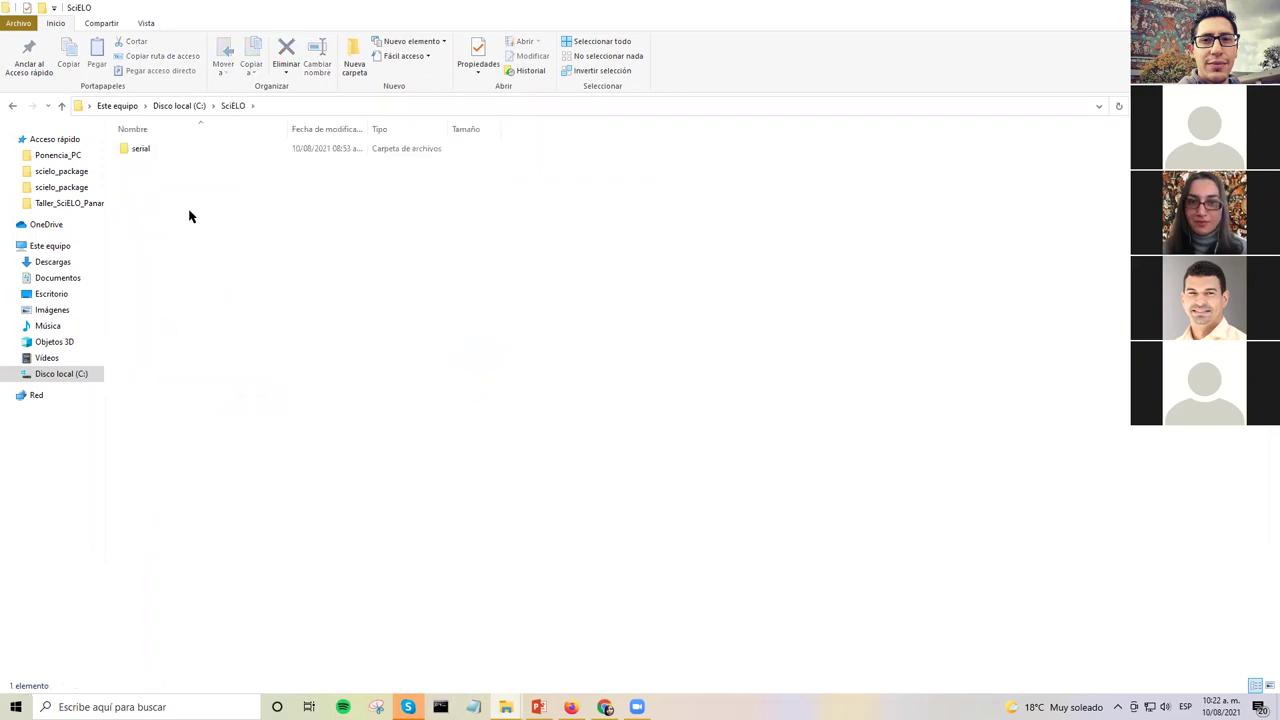
{"action": "double_click", "coordinate": [185, 152]}
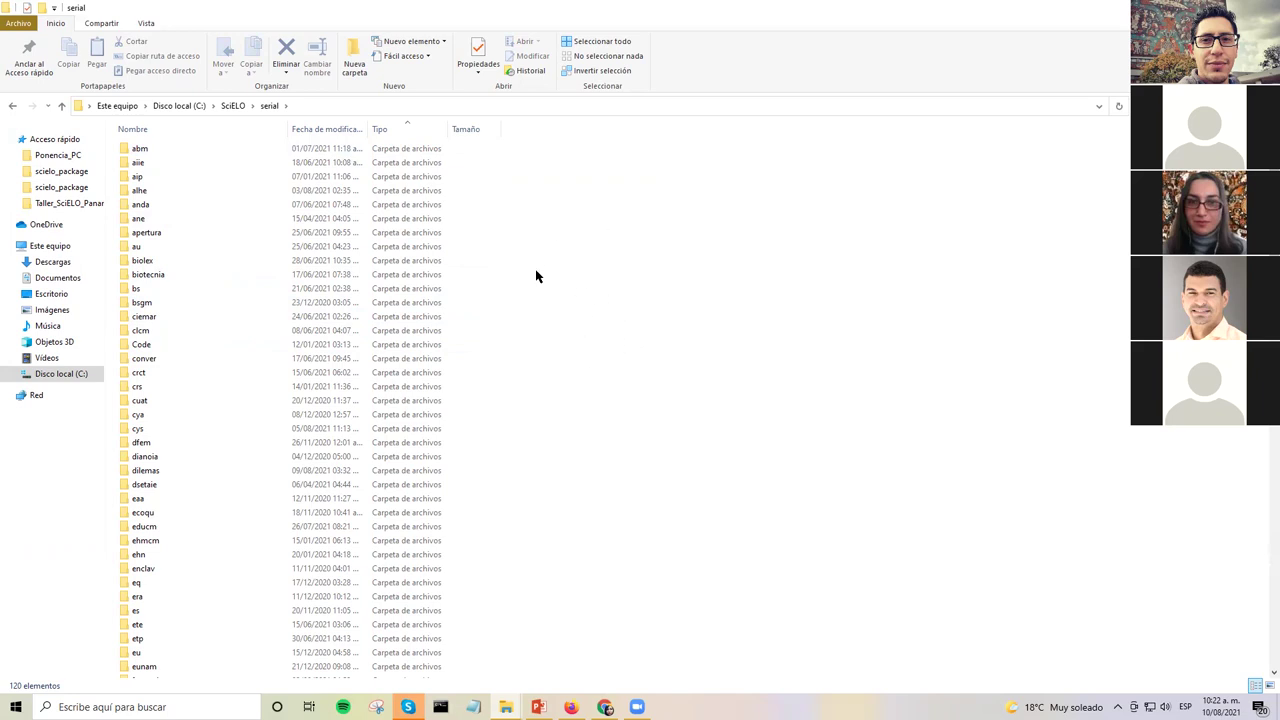
{"action": "scroll", "coordinate": [550, 294], "scroll_direction": "down", "scroll_amount": 5}
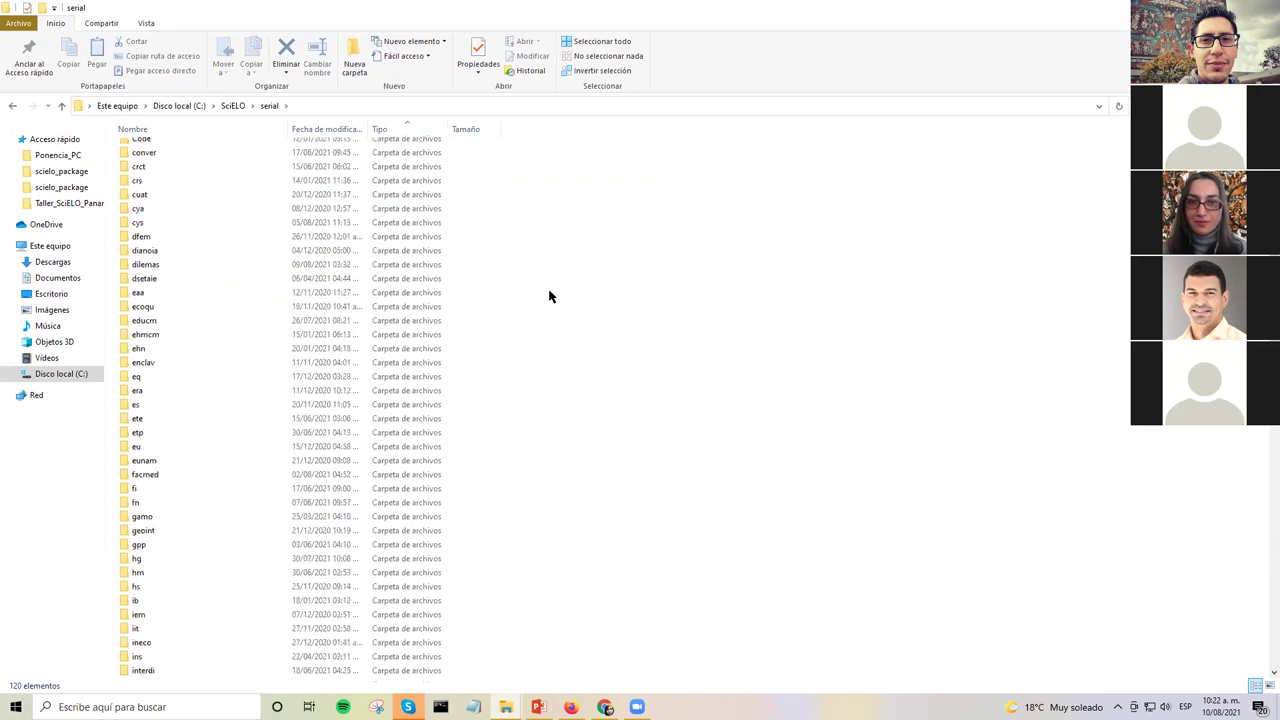
{"action": "scroll", "coordinate": [550, 294], "scroll_direction": "up", "scroll_amount": 5}
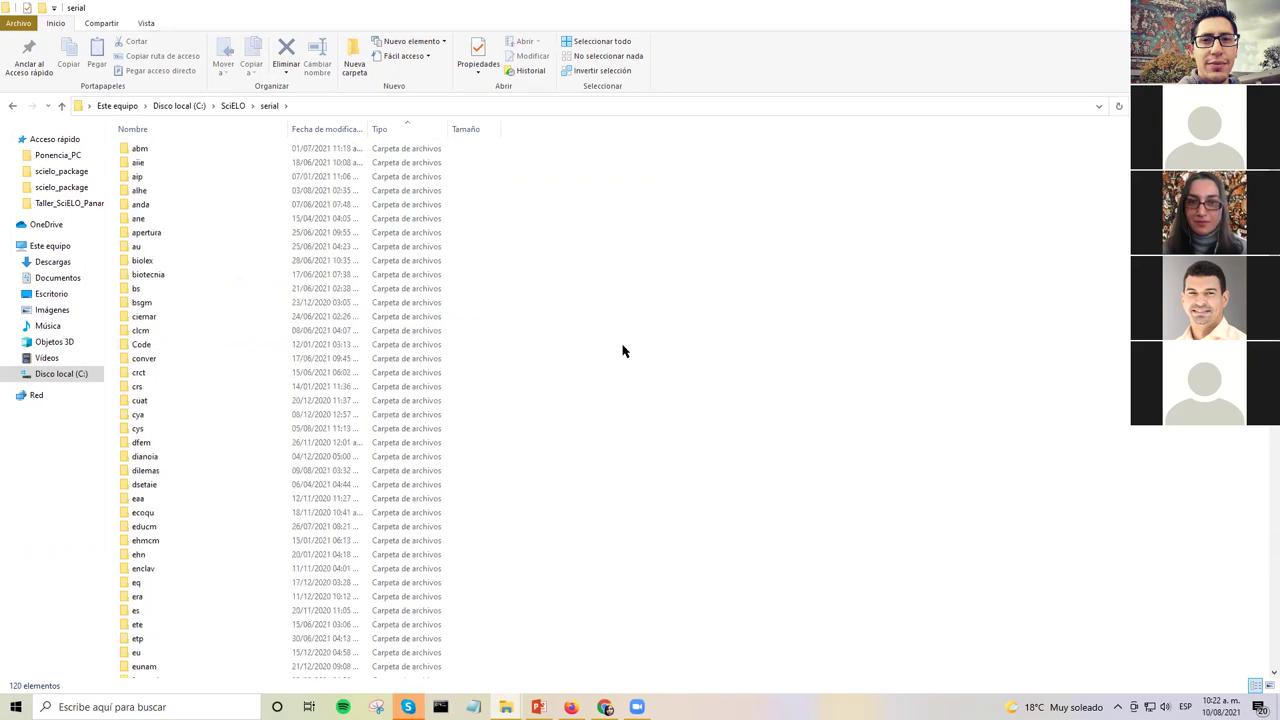
- Create a new folder named prode in the serial folder
{"action": "right_click", "coordinate": [537, 278]}
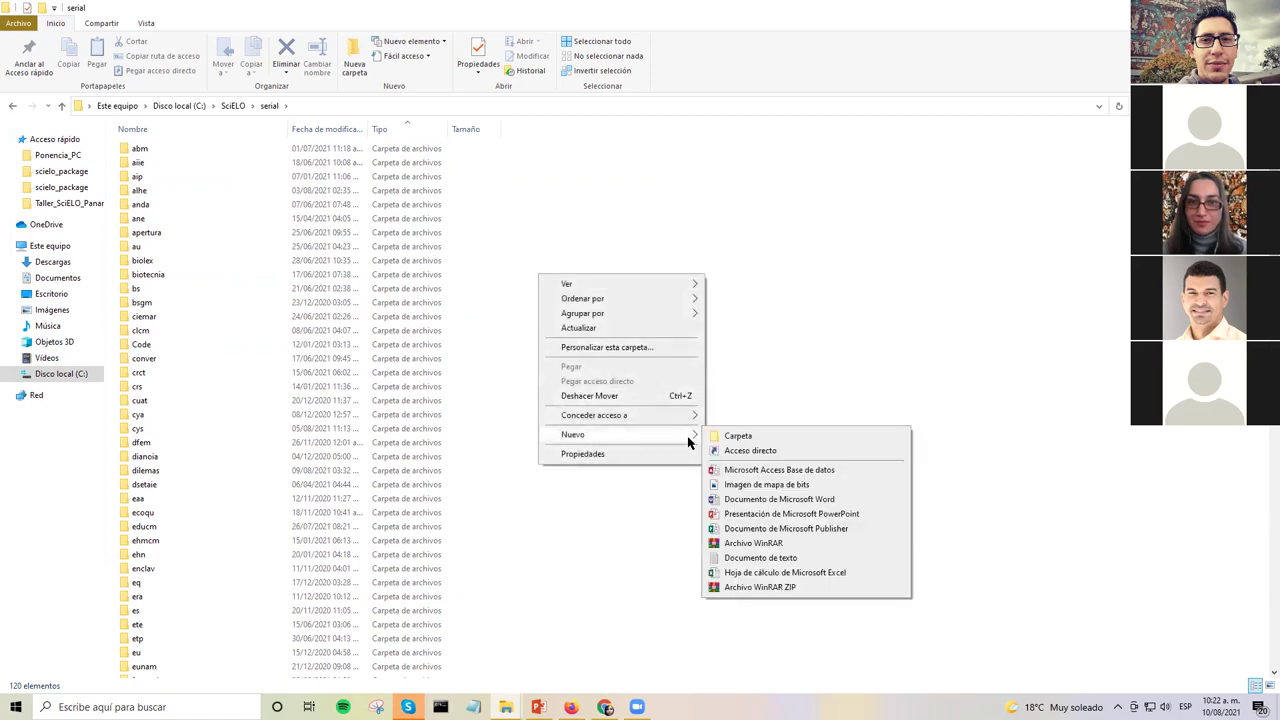
{"action": "mouse_move", "coordinate": [688, 437]}
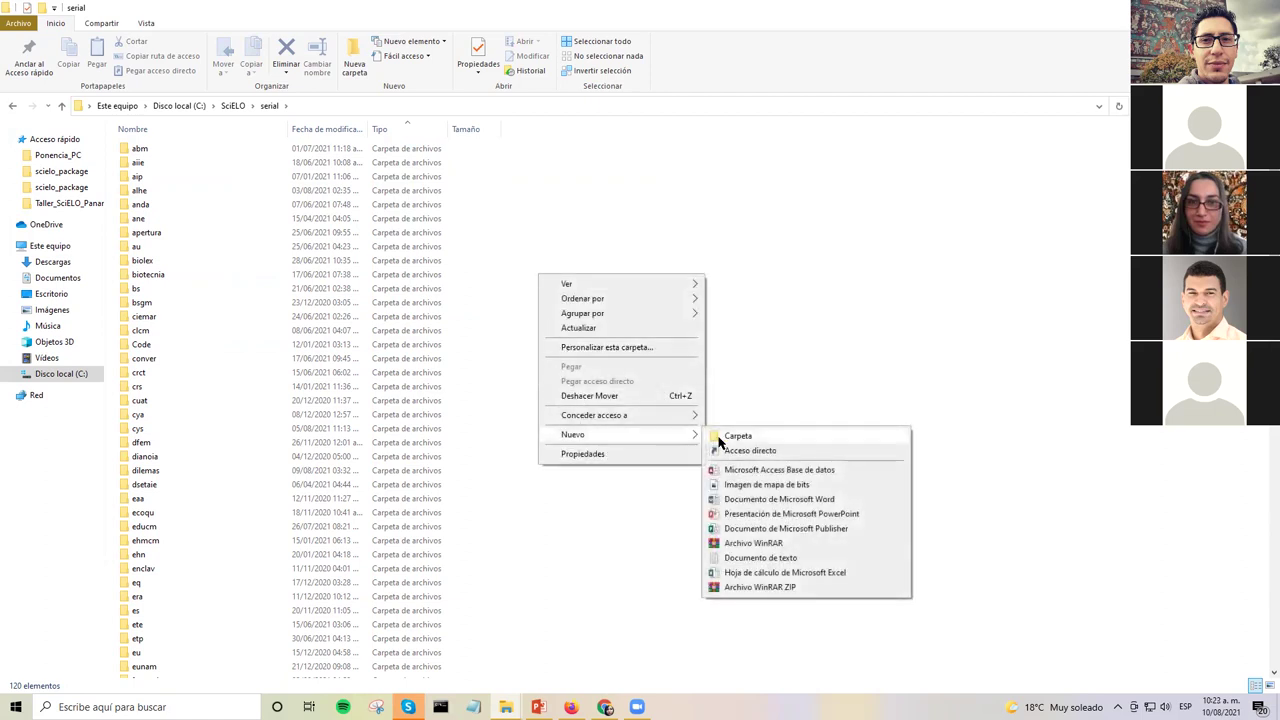
{"action": "left_click", "coordinate": [719, 440]}
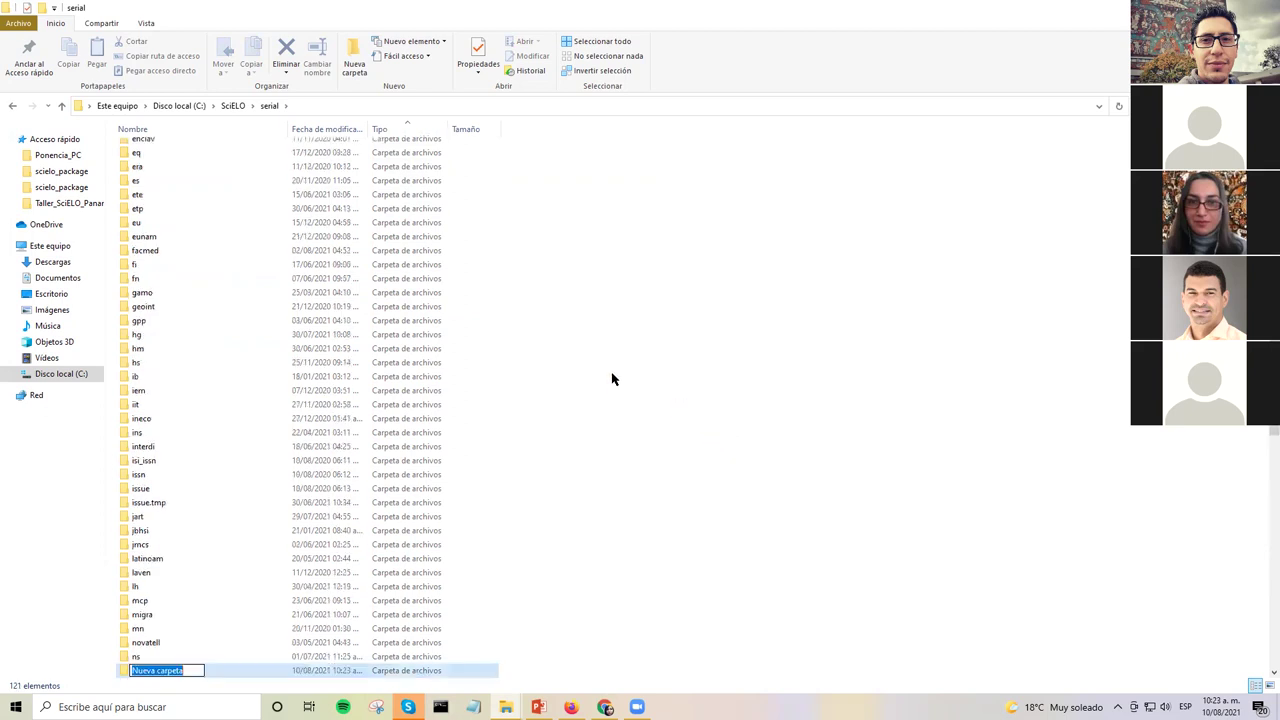
{"action": "type", "text": "prode"}
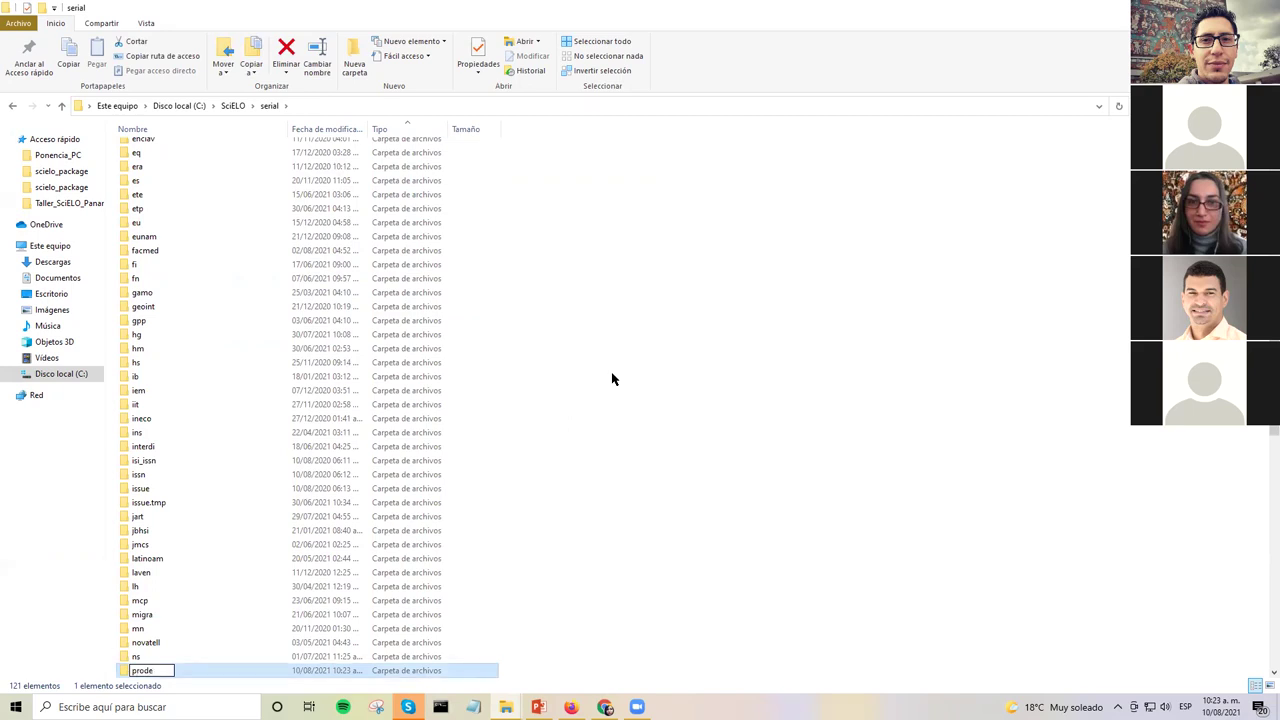
{"action": "left_click", "coordinate": [614, 409]}
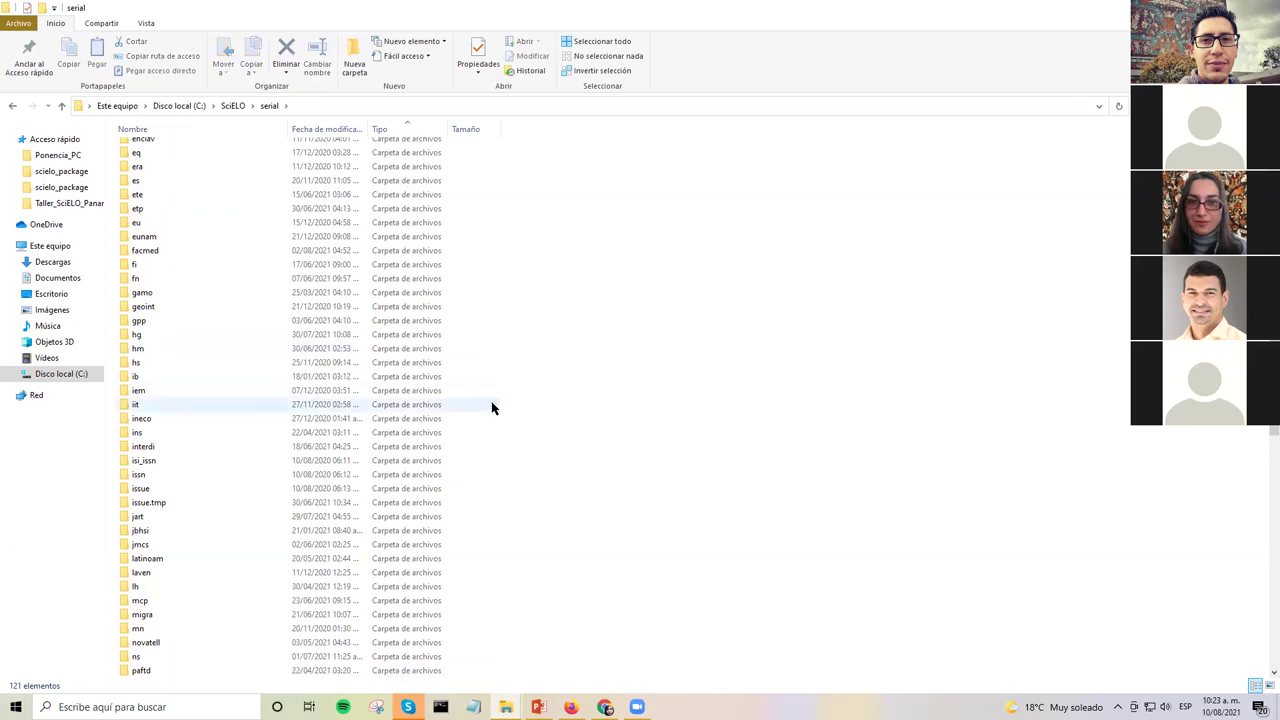
- Find the prode folder in the serial list and open it
{"action": "scroll", "coordinate": [286, 291], "scroll_direction": "down", "scroll_amount": 6}
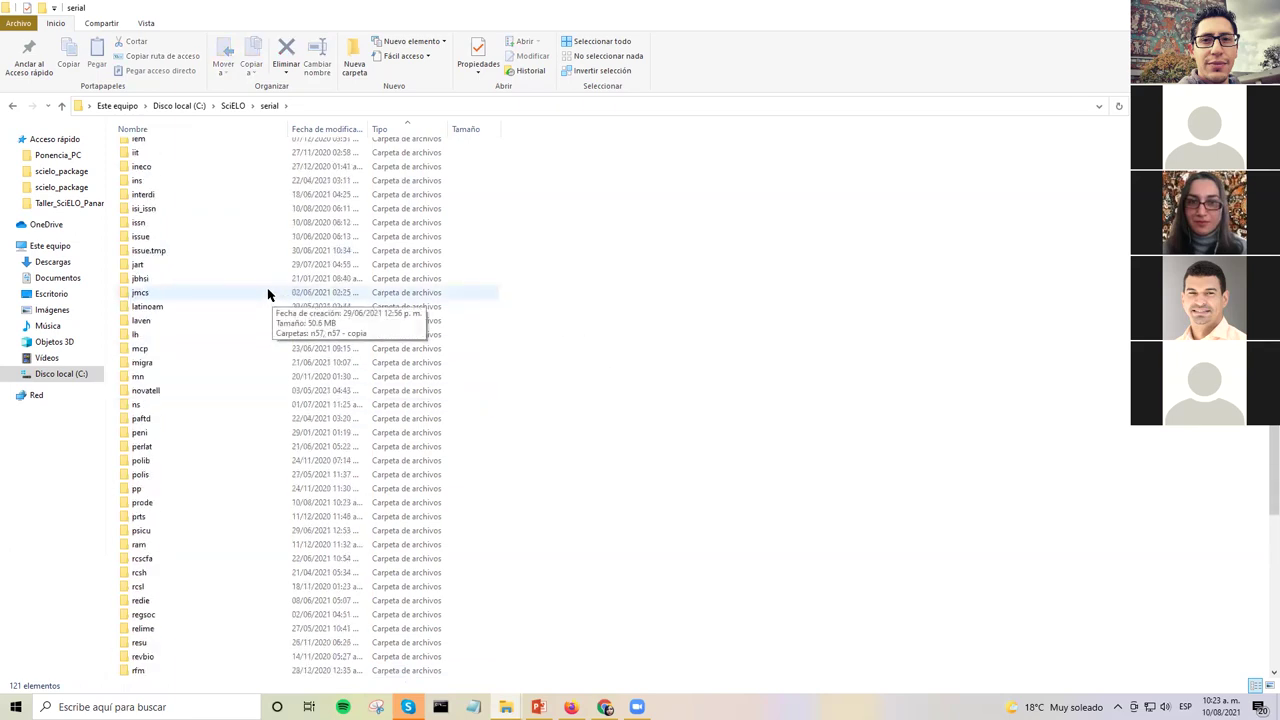
{"action": "scroll", "coordinate": [268, 293], "scroll_direction": "down", "scroll_amount": 6}
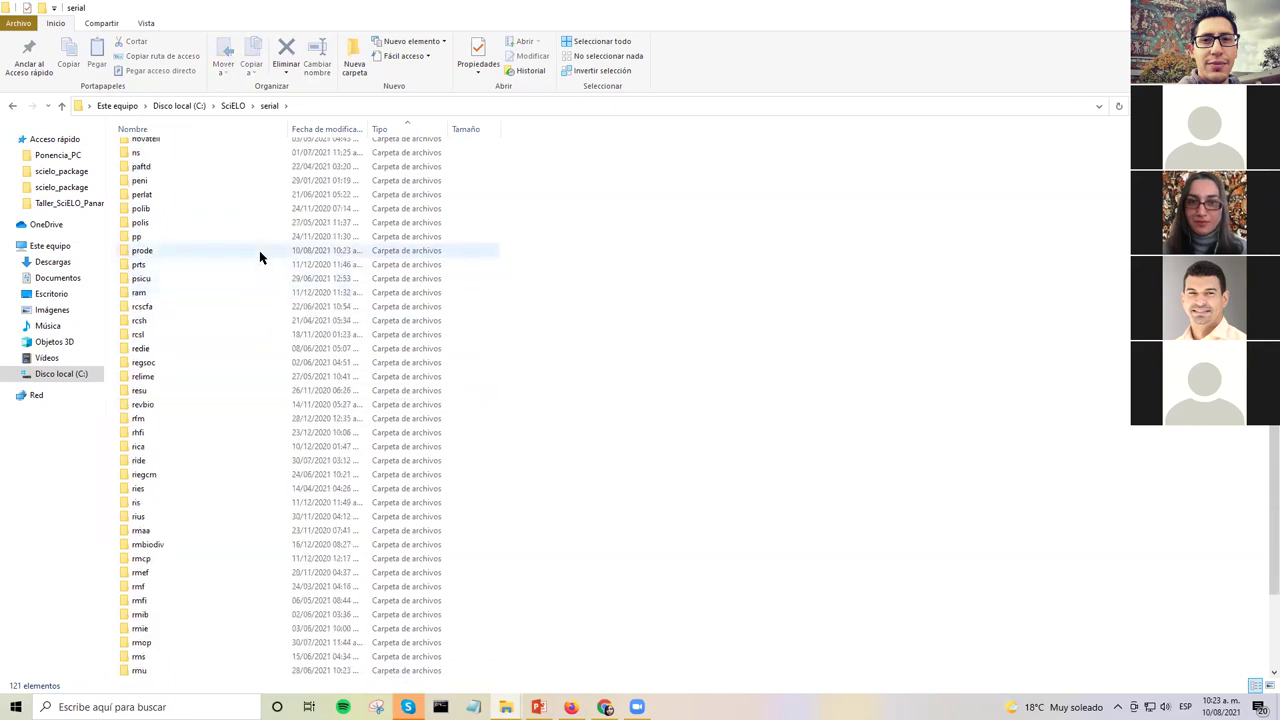
{"action": "left_click", "coordinate": [259, 257]}
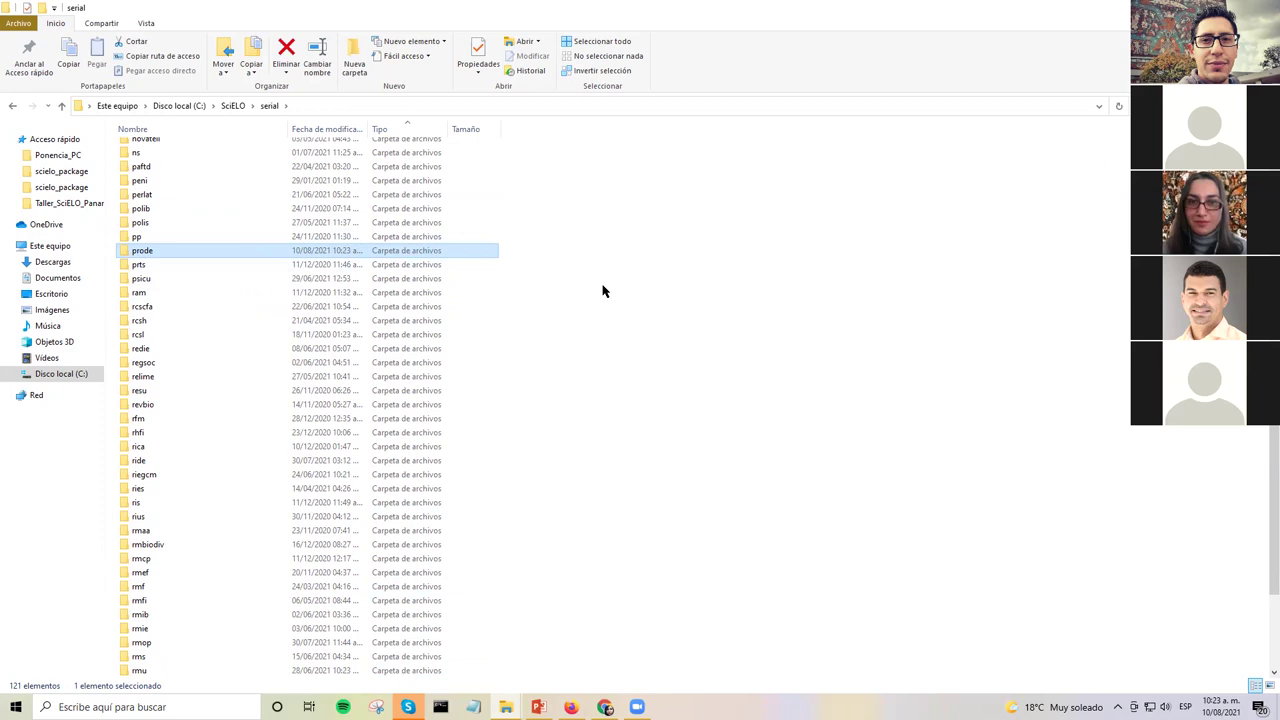
{"action": "double_click", "coordinate": [268, 250]}
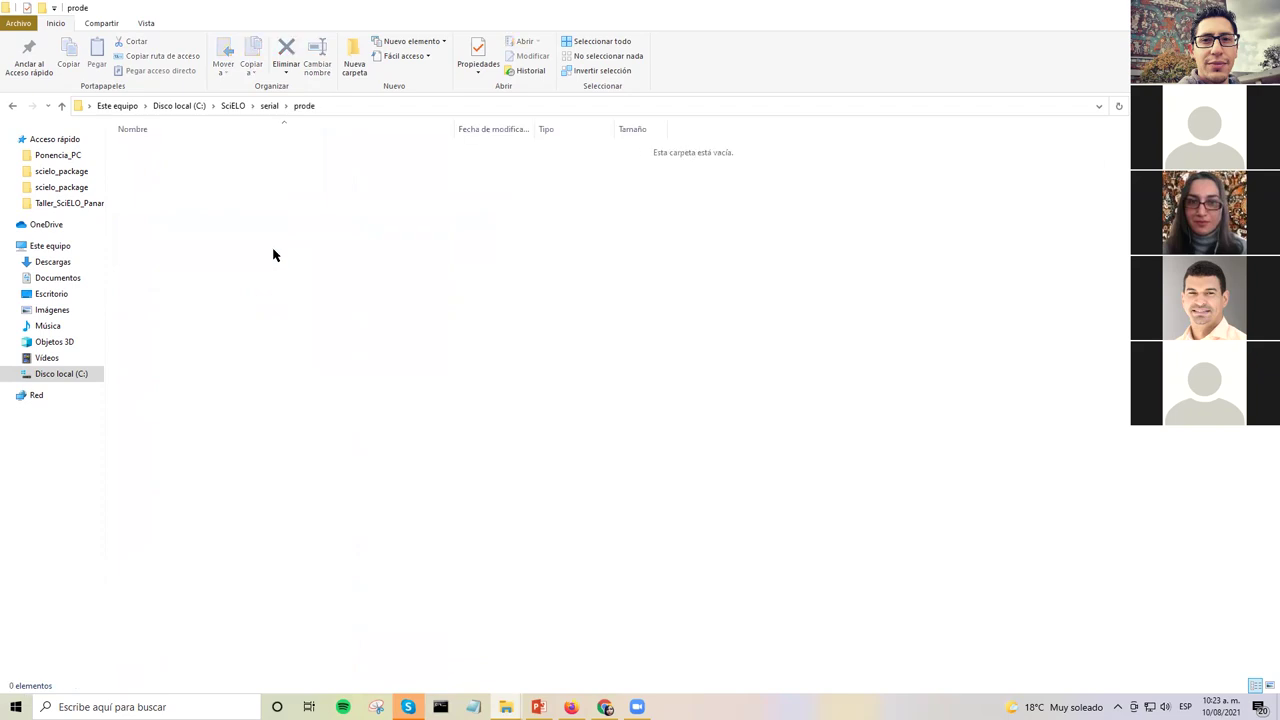
- Copy the v52n205 folder from Preparados into the prode folder
{"action": "mouse_move", "coordinate": [506, 707]}
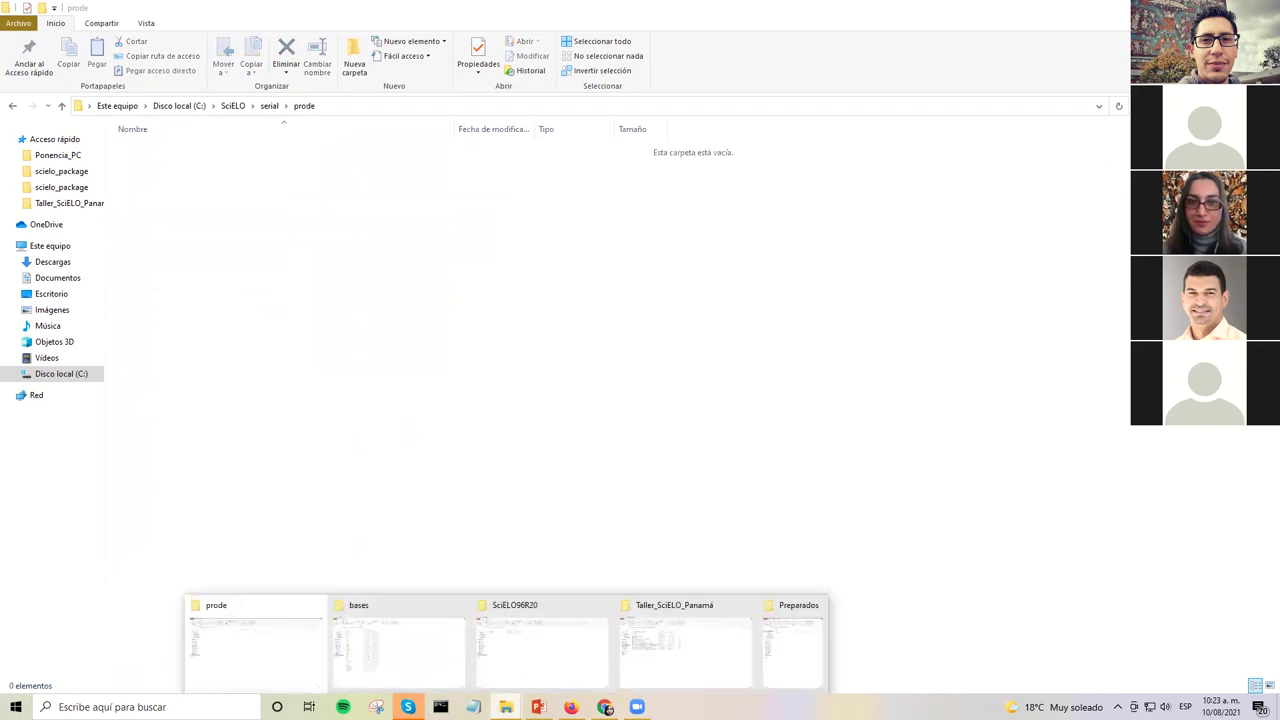
{"action": "left_click", "coordinate": [811, 651]}
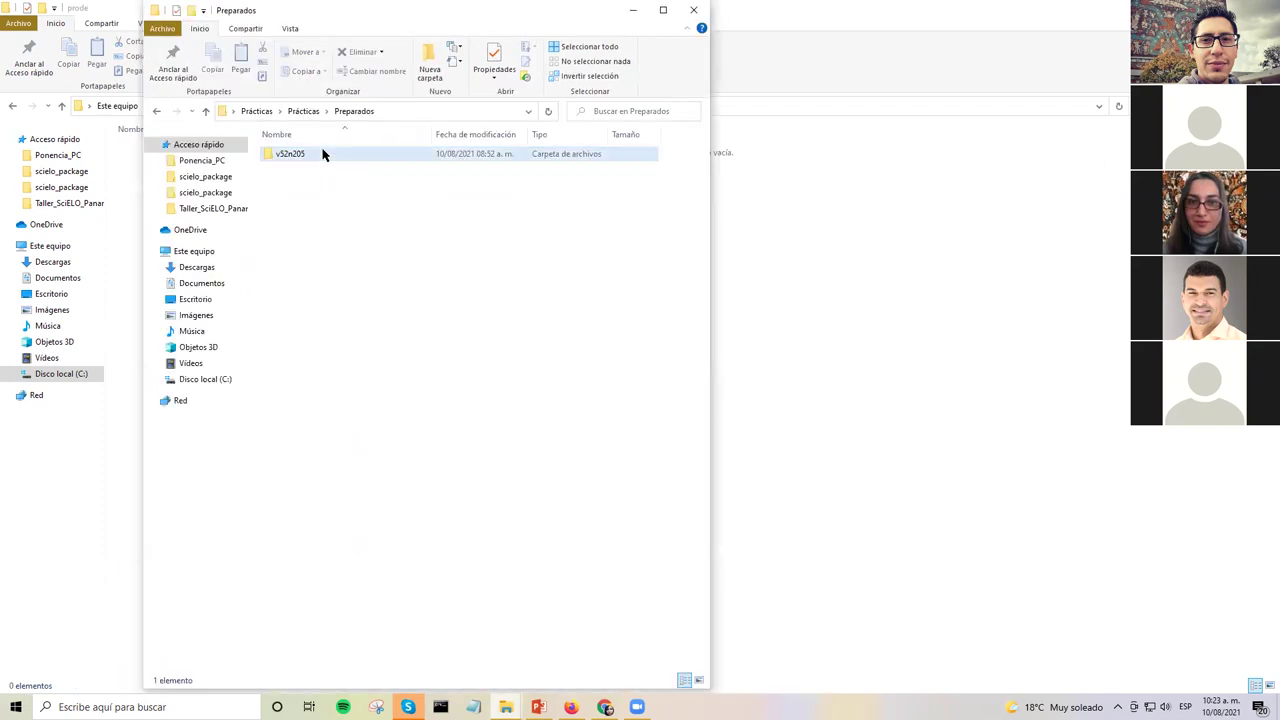
{"action": "left_click", "coordinate": [323, 154]}
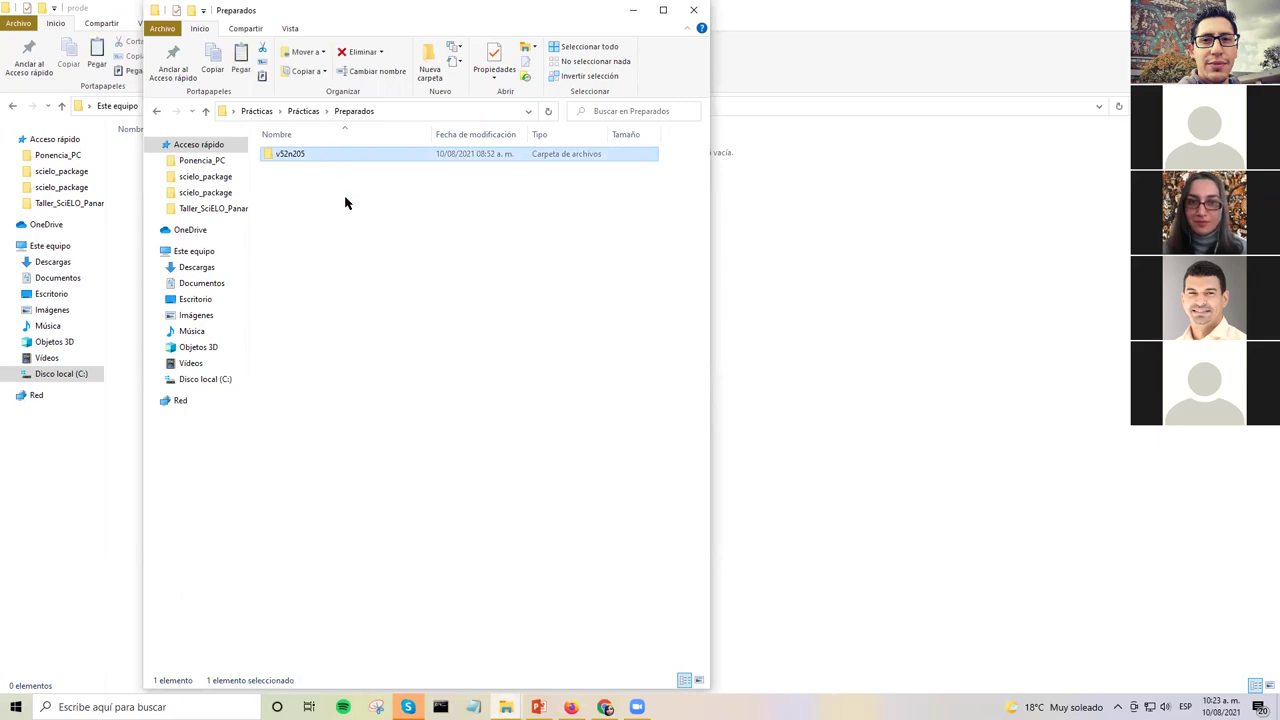
{"action": "left_click", "coordinate": [345, 200]}
{"action": "left_click_drag", "start_coordinate": [256, 38], "coordinate": [280, 125]}
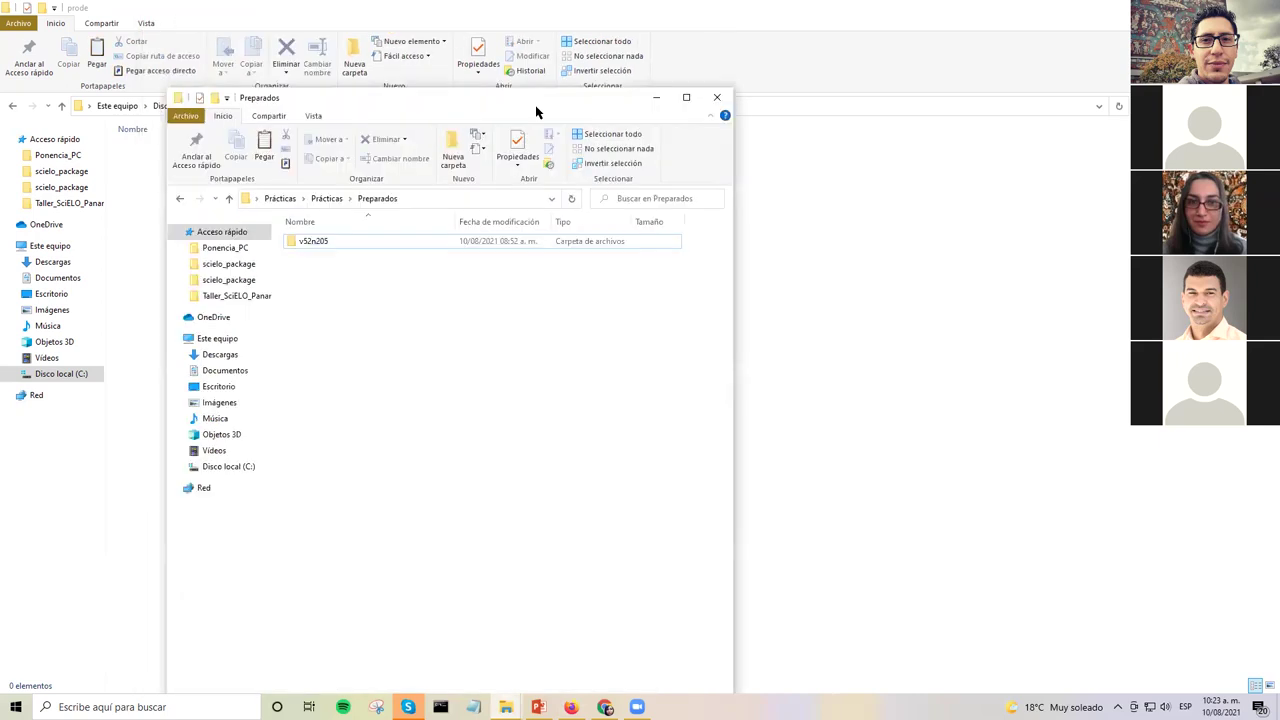
{"action": "left_click", "coordinate": [658, 98]}
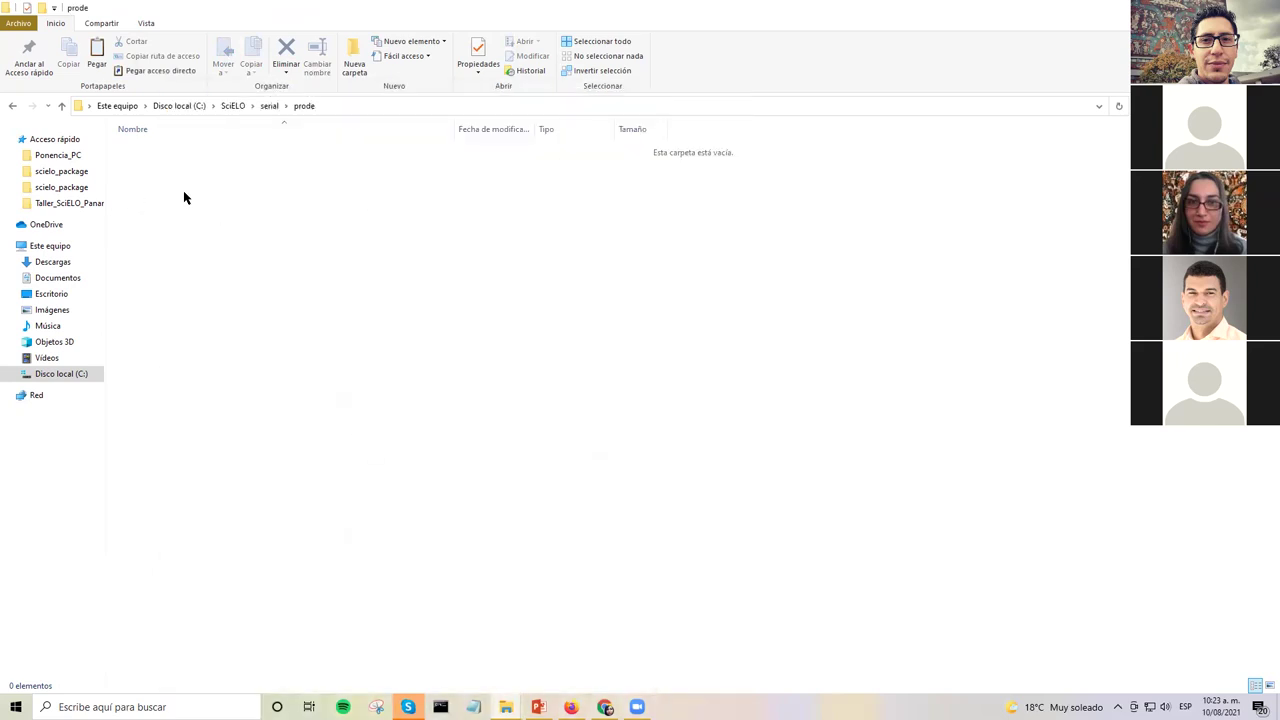
{"action": "key", "text": "ctrl+v"}
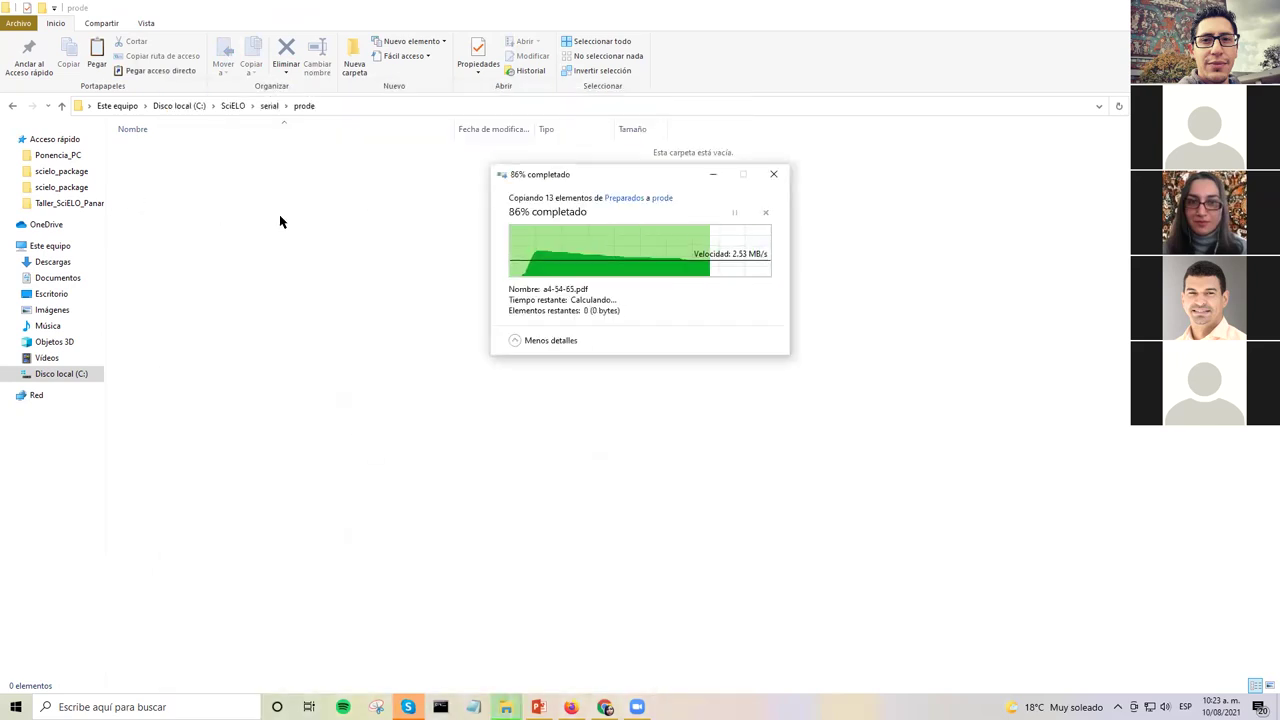
{"action": "left_click", "coordinate": [286, 222]}
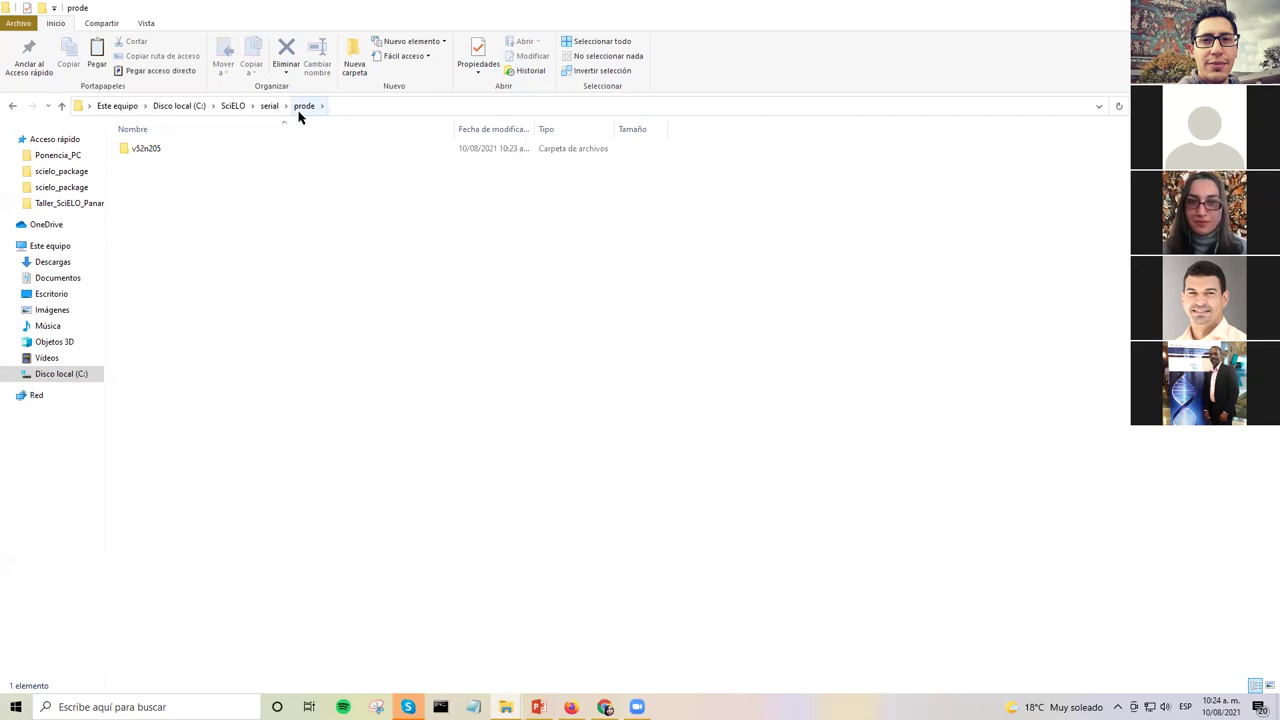
- Open the scielo_markup folder under markup_xml in the copied v52n205 folder
{"action": "left_click", "coordinate": [156, 150]}
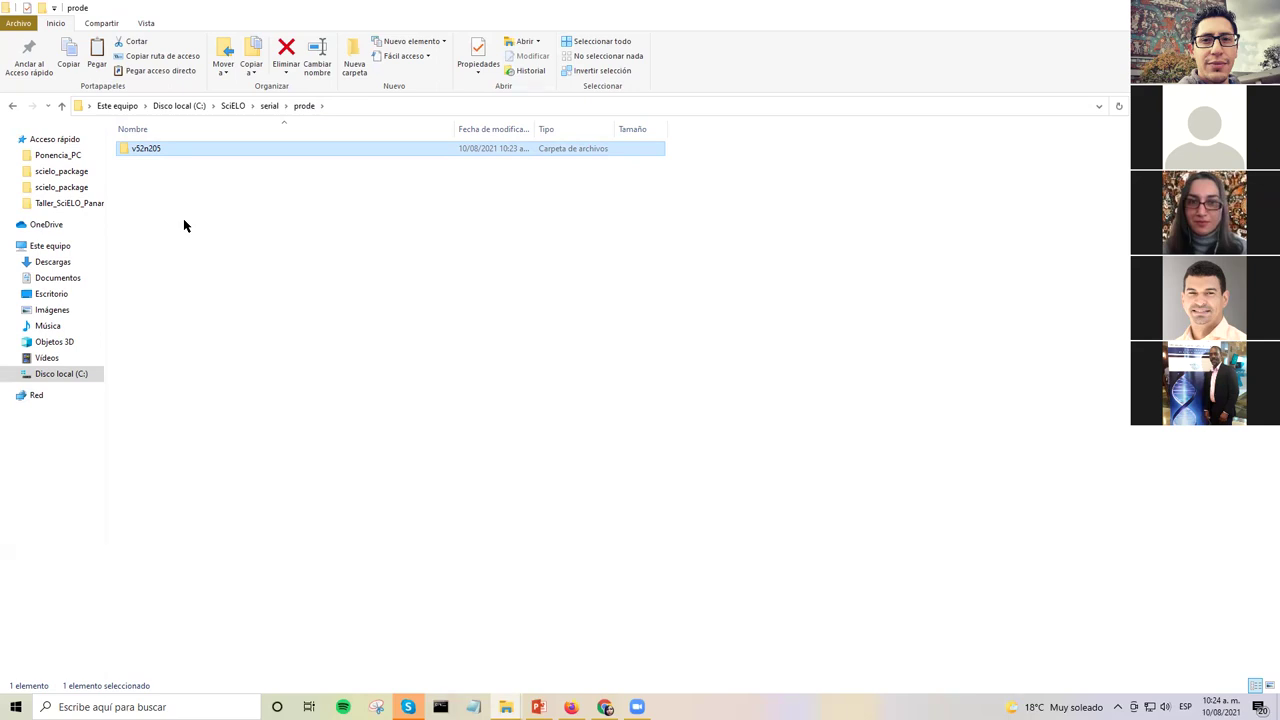
{"action": "double_click", "coordinate": [167, 155]}
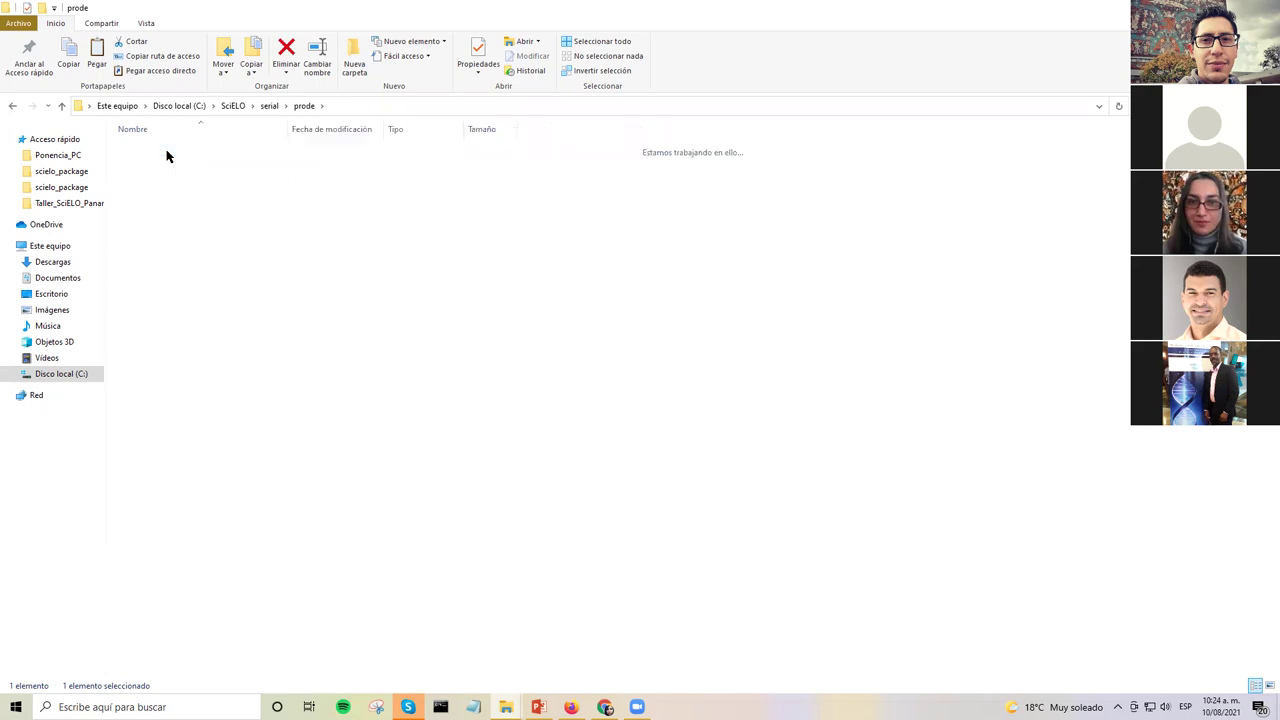
{"action": "left_click", "coordinate": [150, 152]}
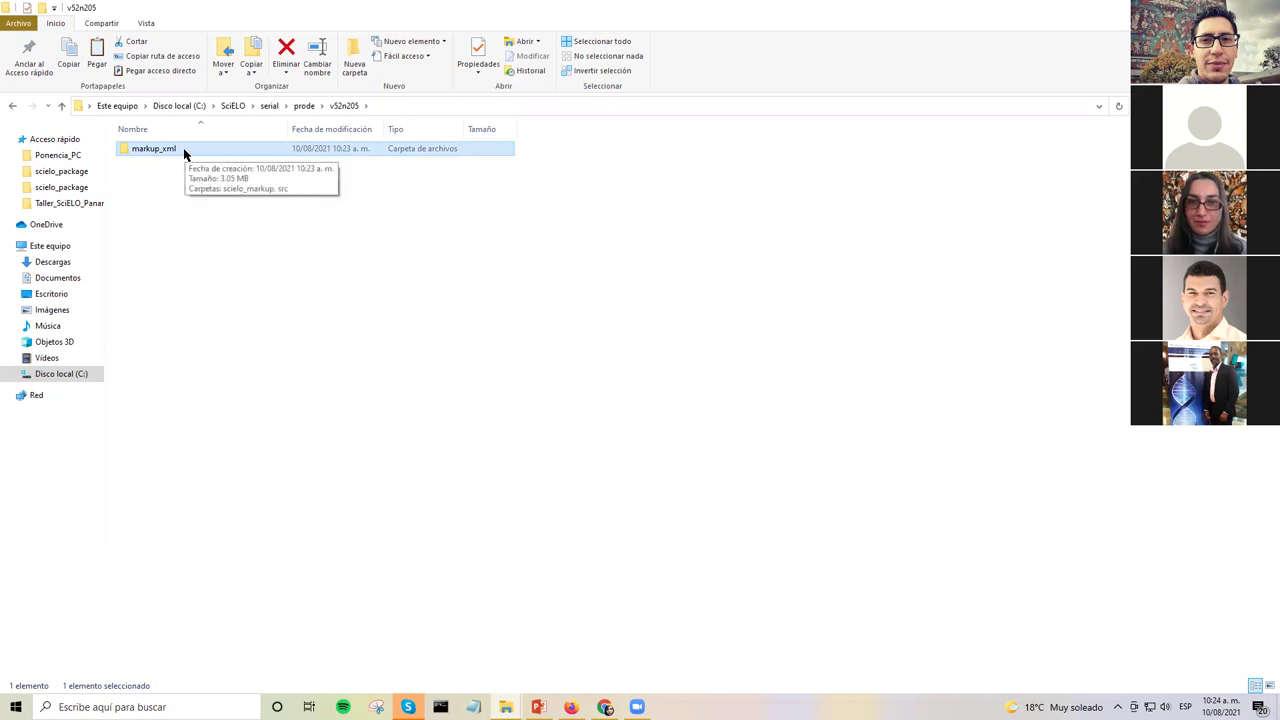
{"action": "double_click", "coordinate": [184, 152]}
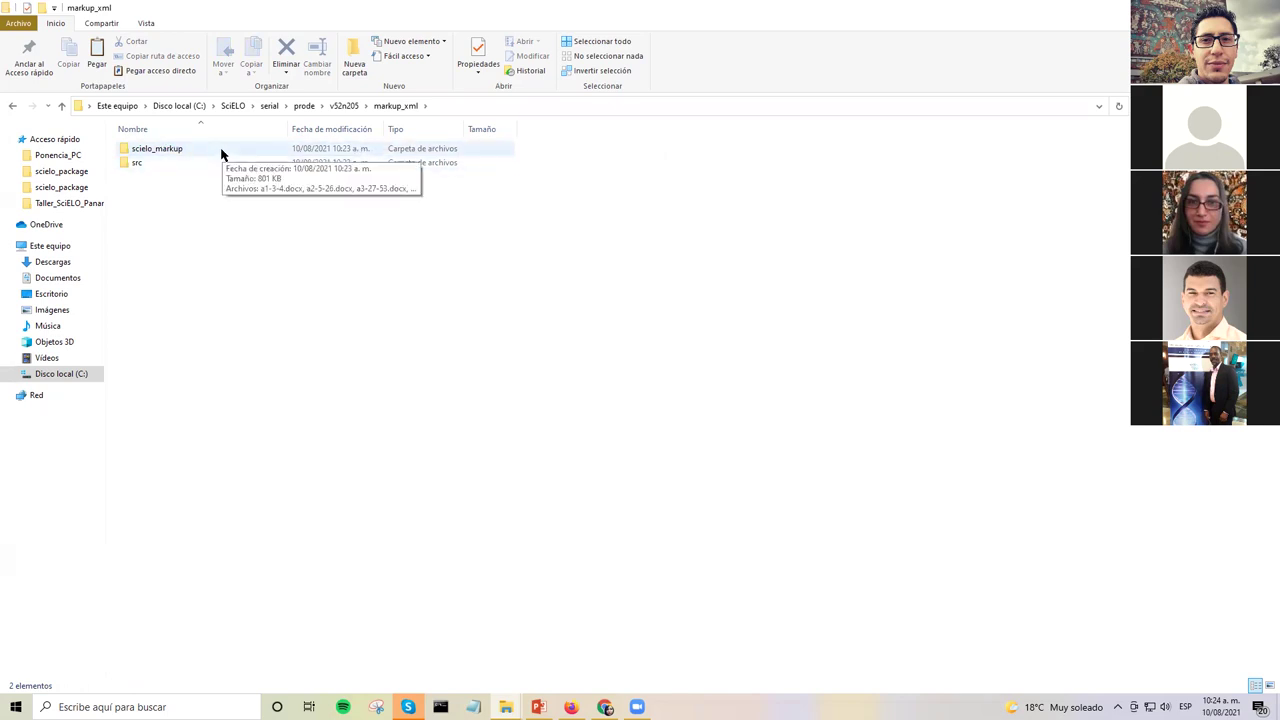
{"action": "double_click", "coordinate": [221, 152]}
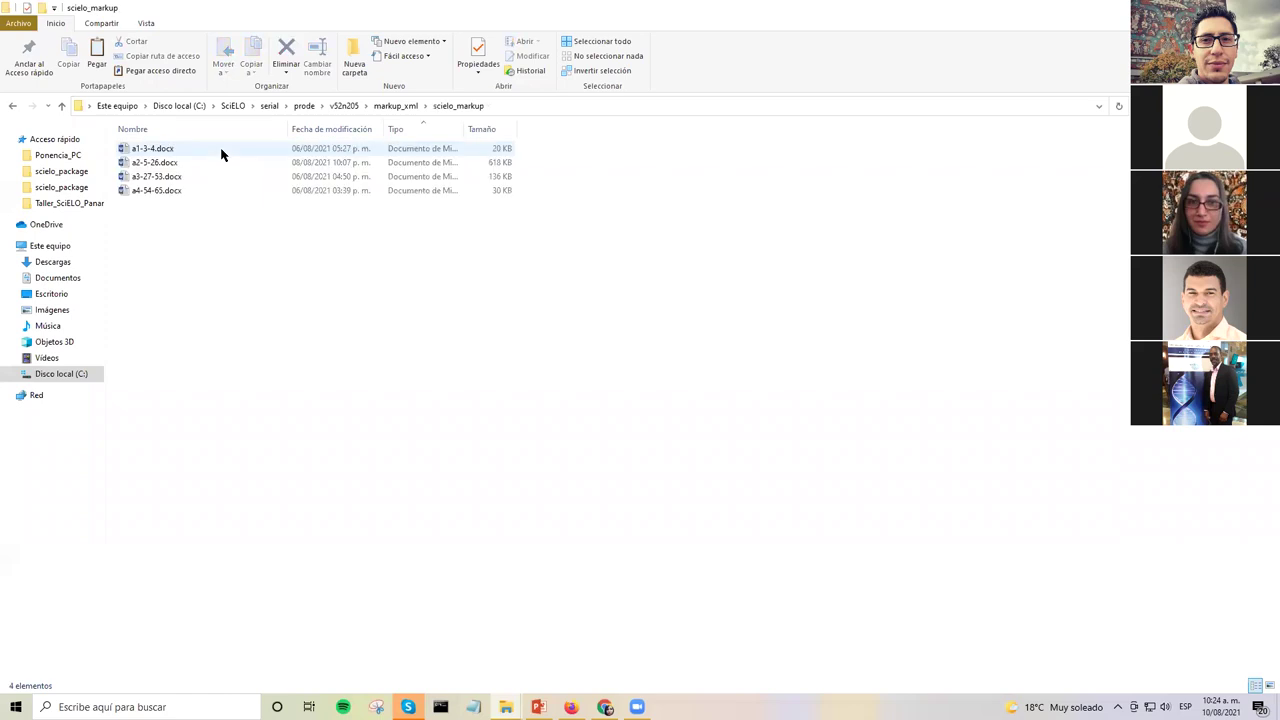
- Look over the Word documents in scielo_markup and open the src folder under markup_xml
{"action": "left_click_drag", "start_coordinate": [220, 219], "coordinate": [250, 145]}
{"action": "left_click", "coordinate": [250, 232]}
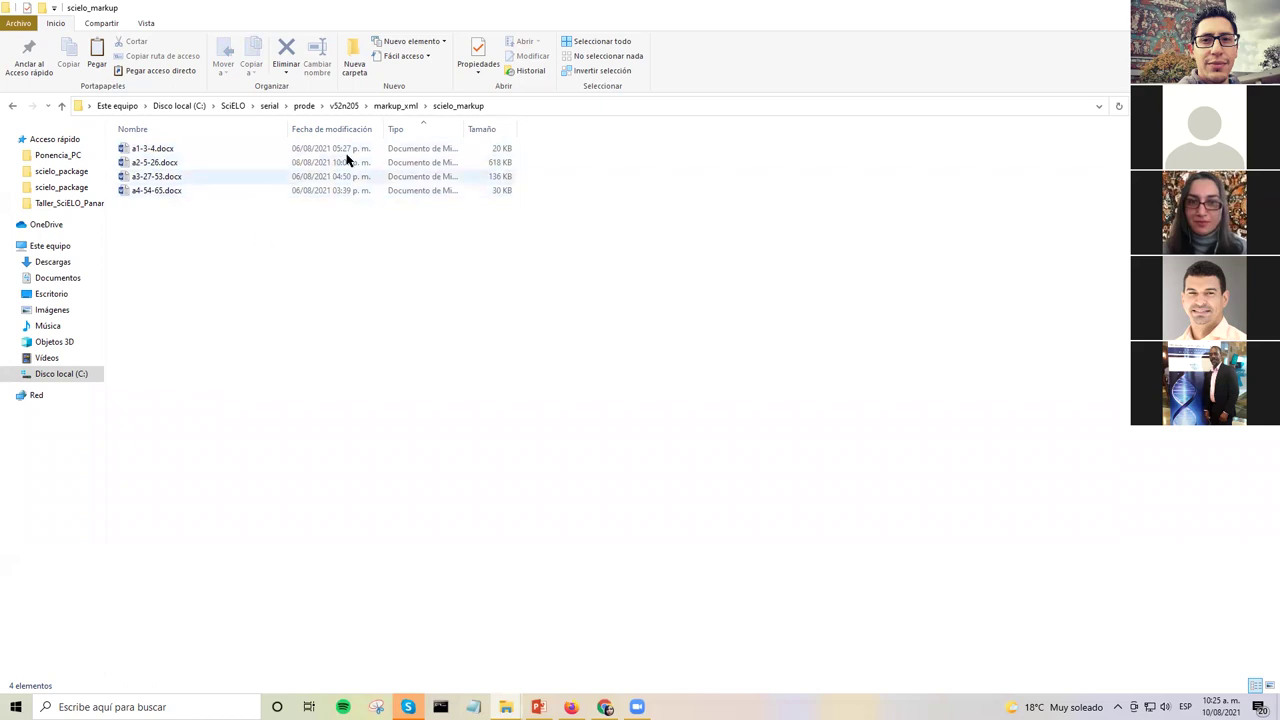
{"action": "left_click", "coordinate": [397, 106]}
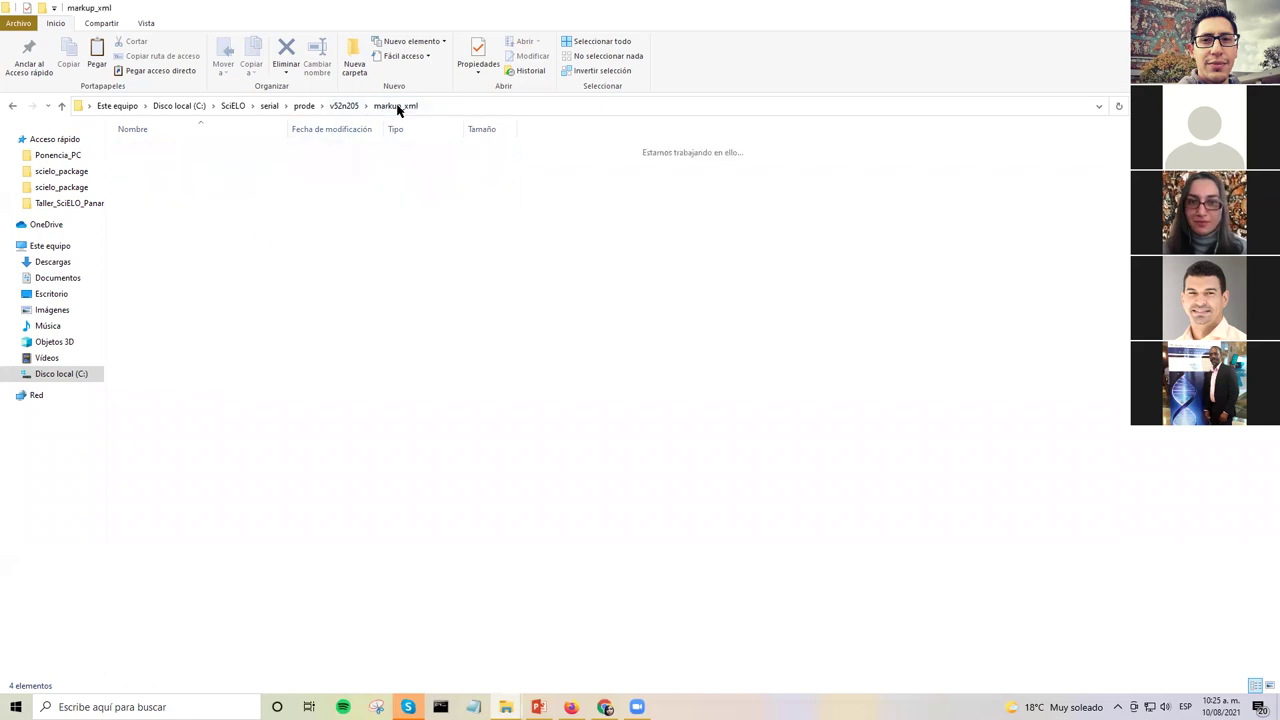
{"action": "double_click", "coordinate": [175, 161]}
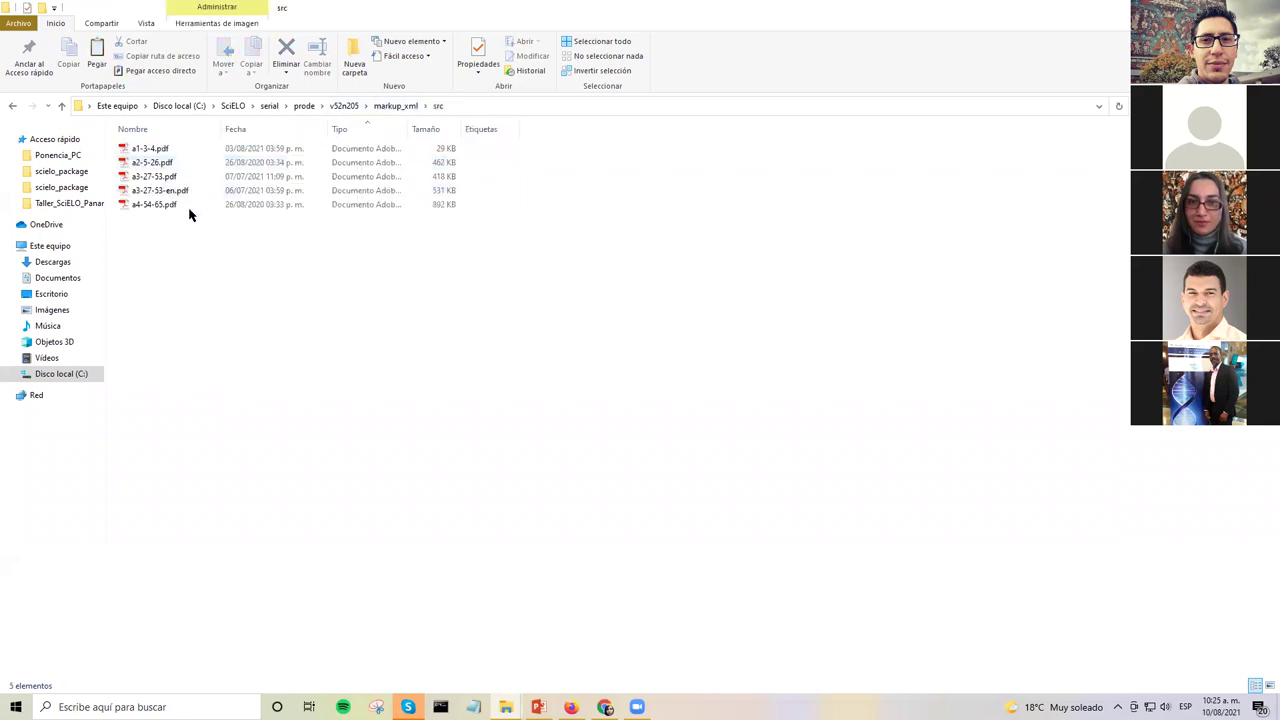
- Look over the PDF files in the src folder, including a3-27-53.pdf and its English version a3-27-53-en.pdf
{"action": "left_click_drag", "start_coordinate": [186, 241], "coordinate": [241, 142]}
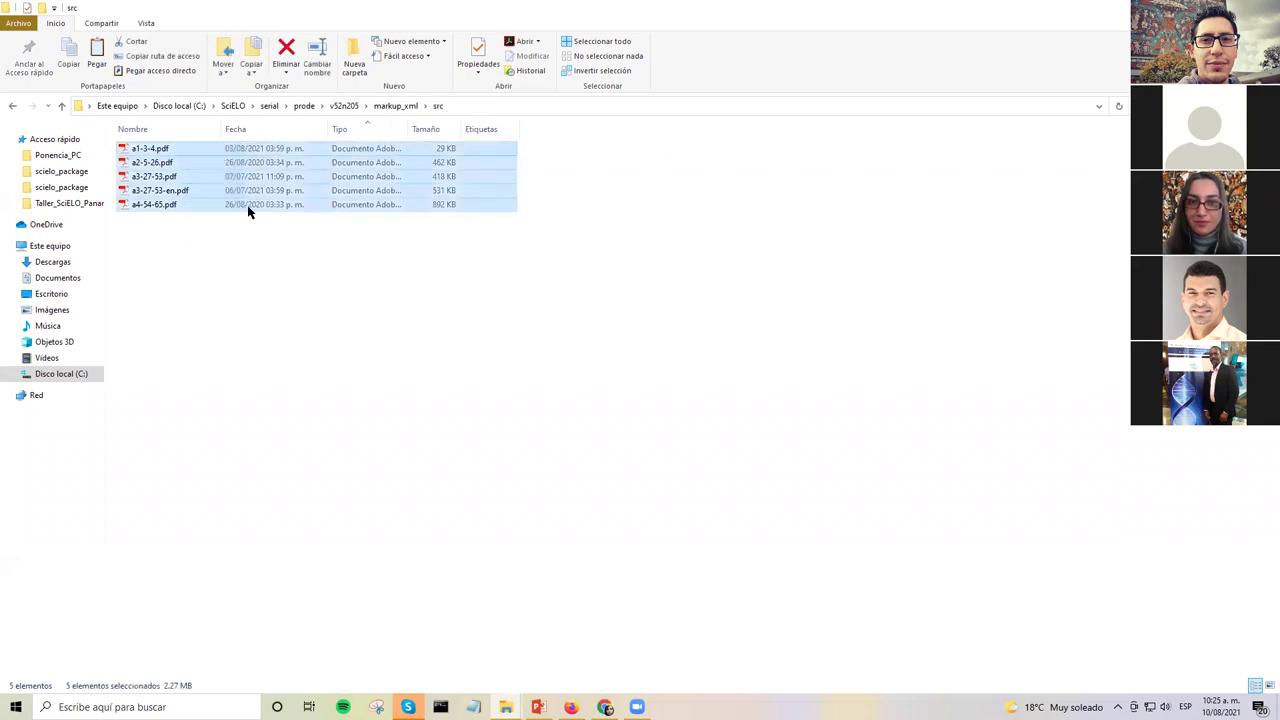
{"action": "left_click", "coordinate": [260, 277]}
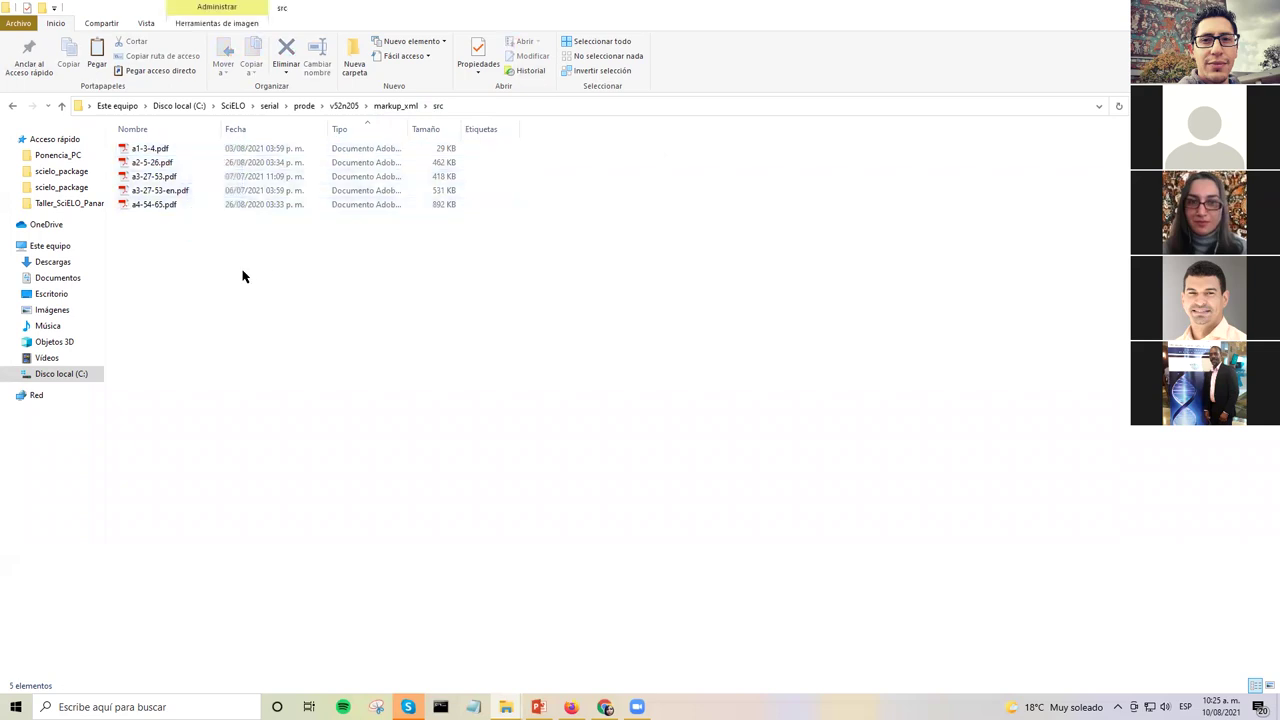
{"action": "left_click", "coordinate": [183, 174]}
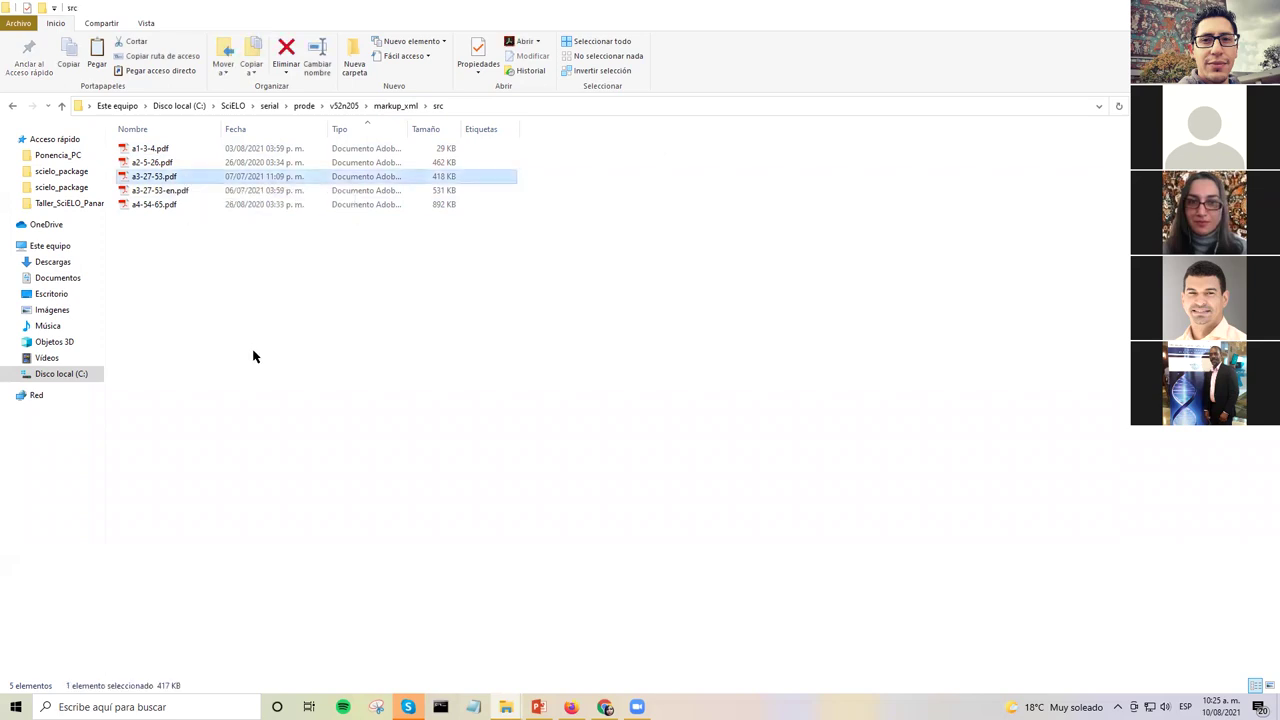
{"action": "key", "text": "shift+Down"}
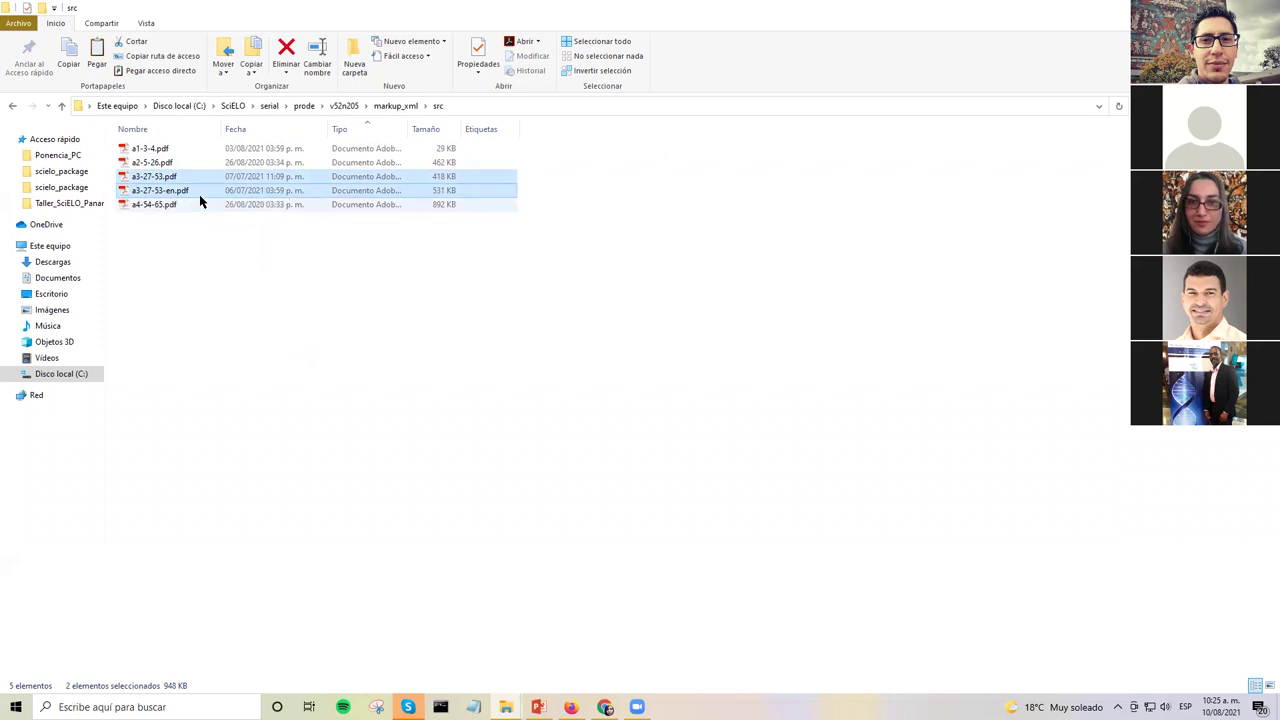
{"action": "left_click", "coordinate": [206, 243]}
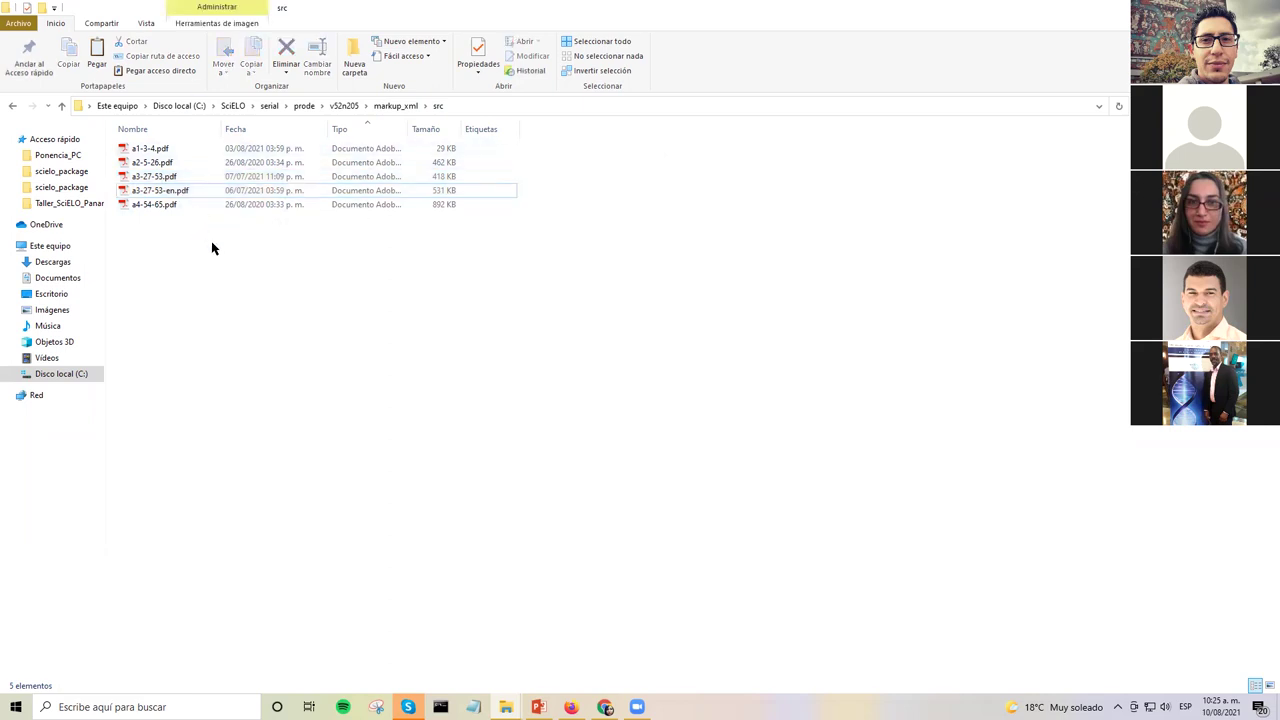
{"action": "left_click", "coordinate": [243, 190]}
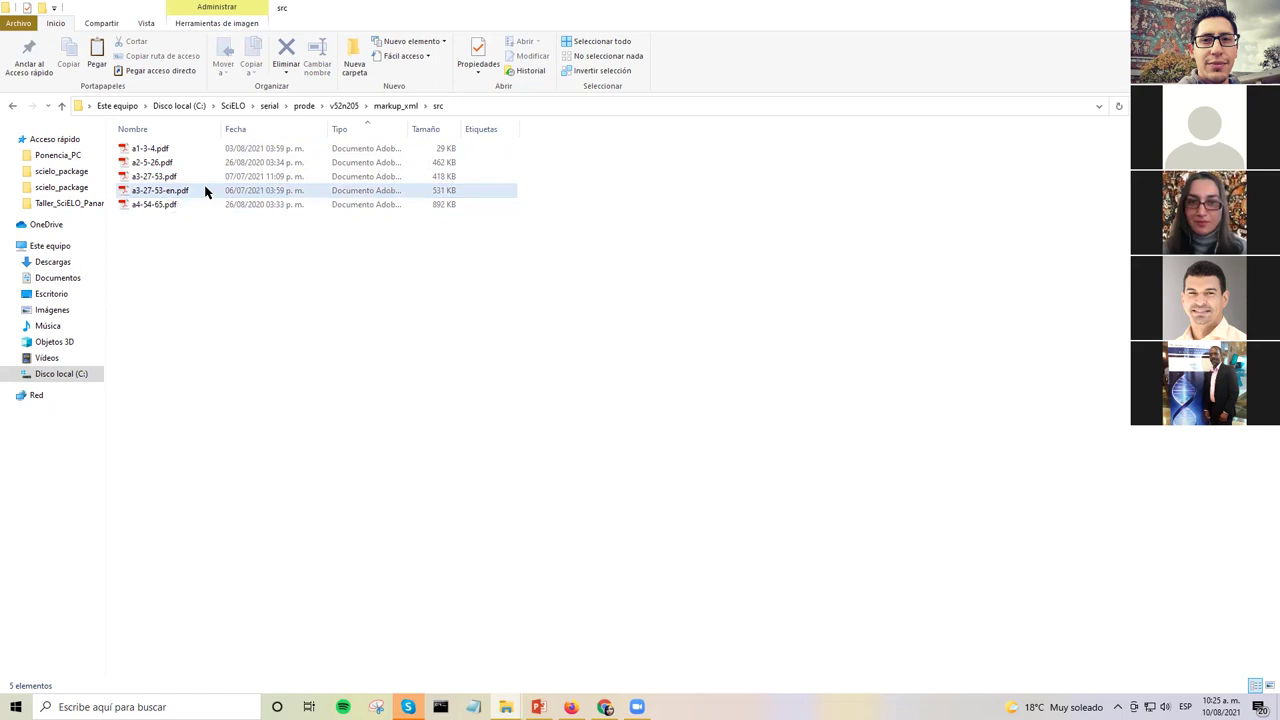
{"action": "left_click", "coordinate": [291, 259]}
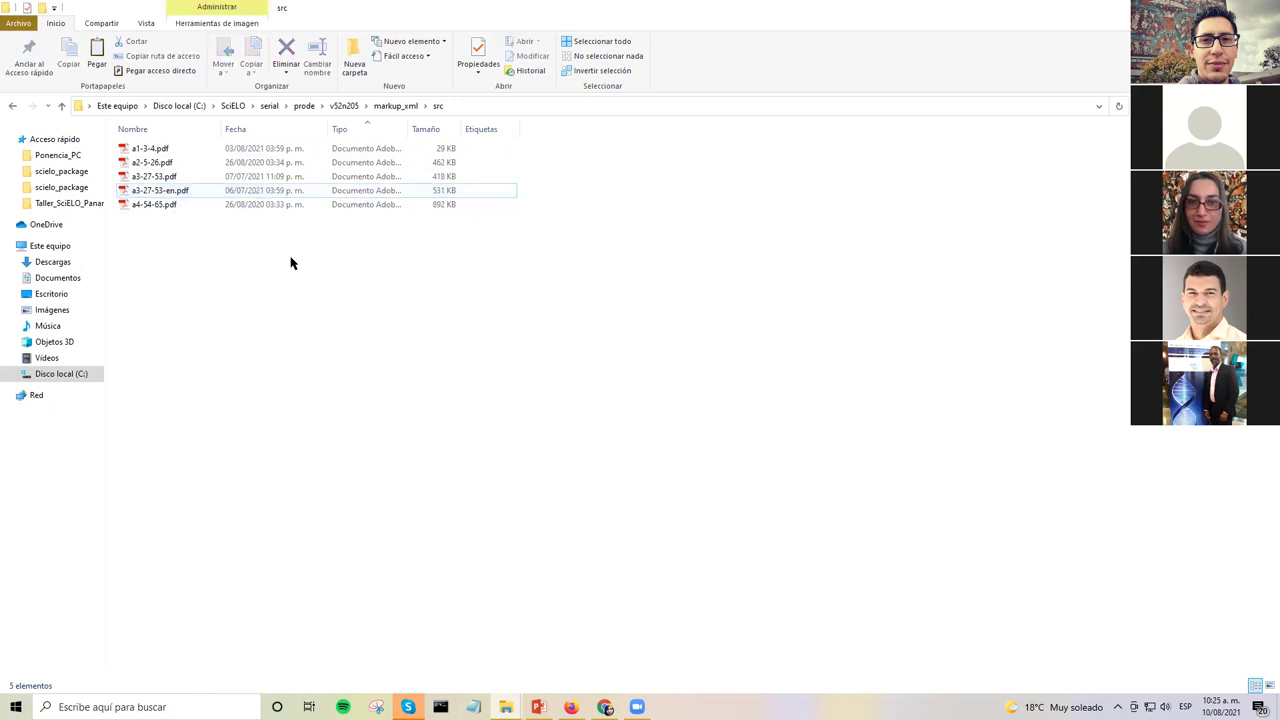
- Review the v52n205 folder hierarchy again, checking the Word documents in scielo_markup and the subfolders of markup_xml
{"action": "left_click", "coordinate": [385, 107]}
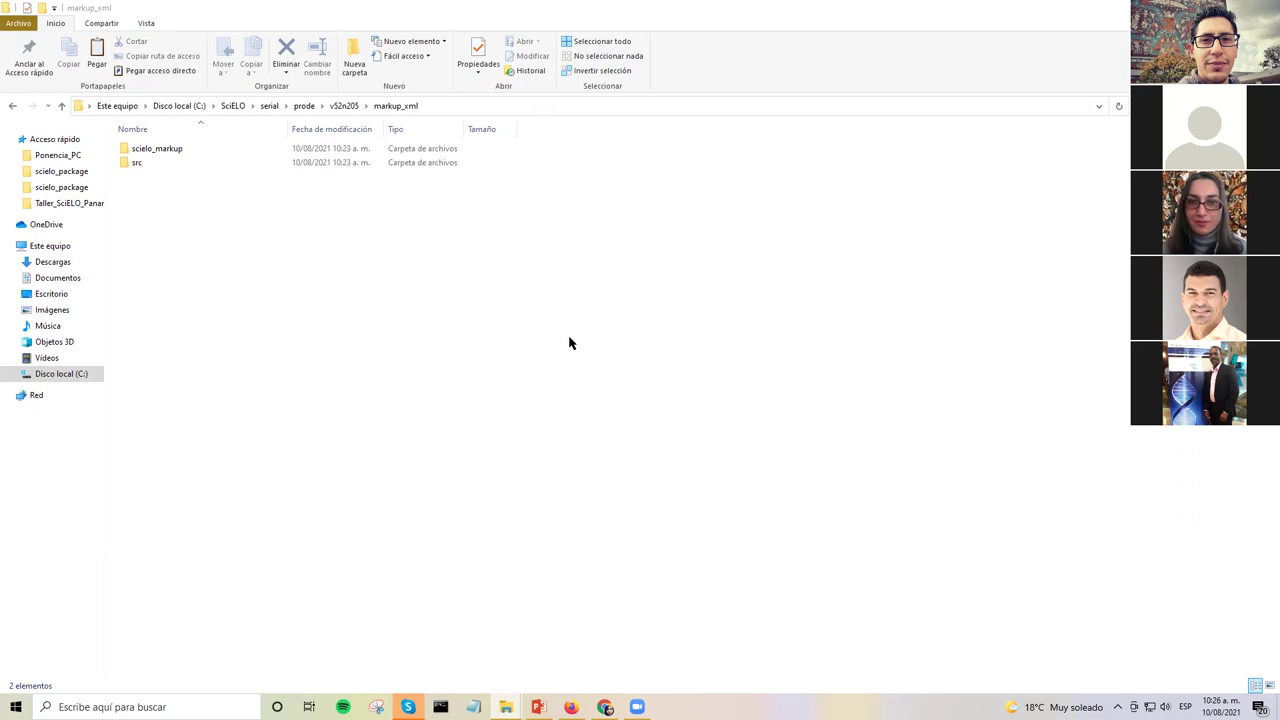
{"action": "left_click", "coordinate": [190, 152]}
{"action": "double_click", "coordinate": [190, 150]}
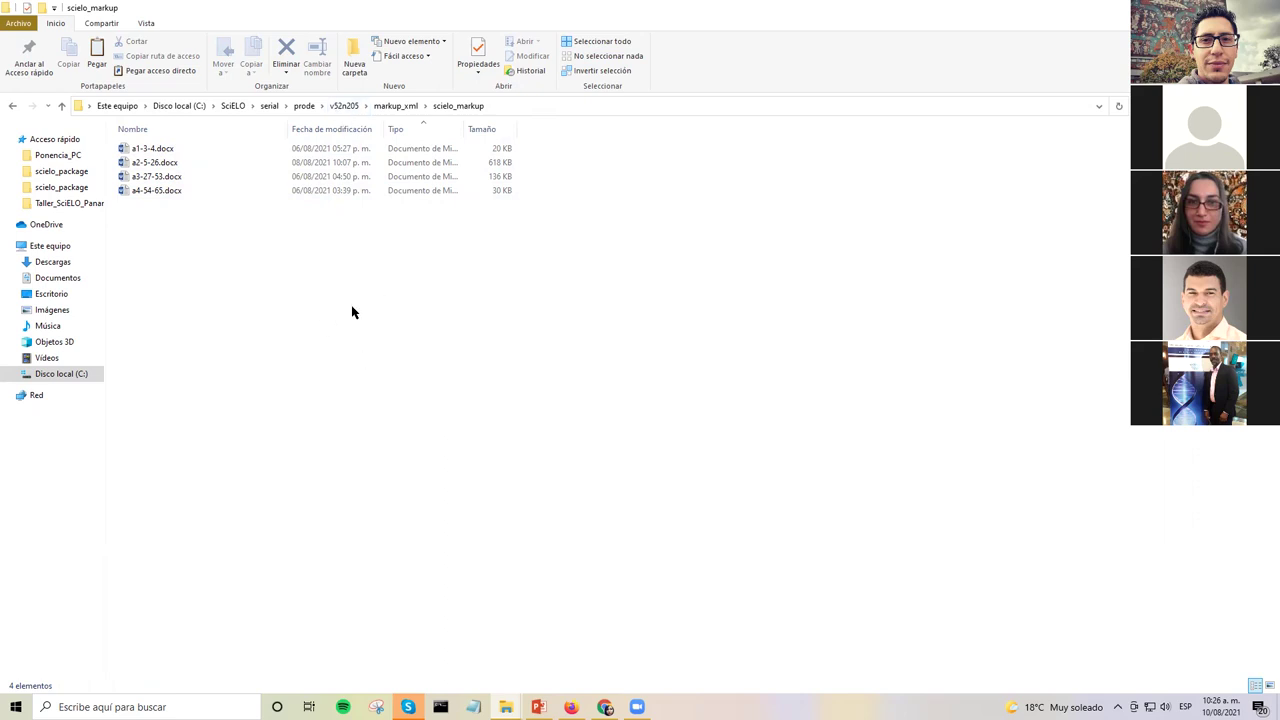
{"action": "left_click", "coordinate": [345, 106]}
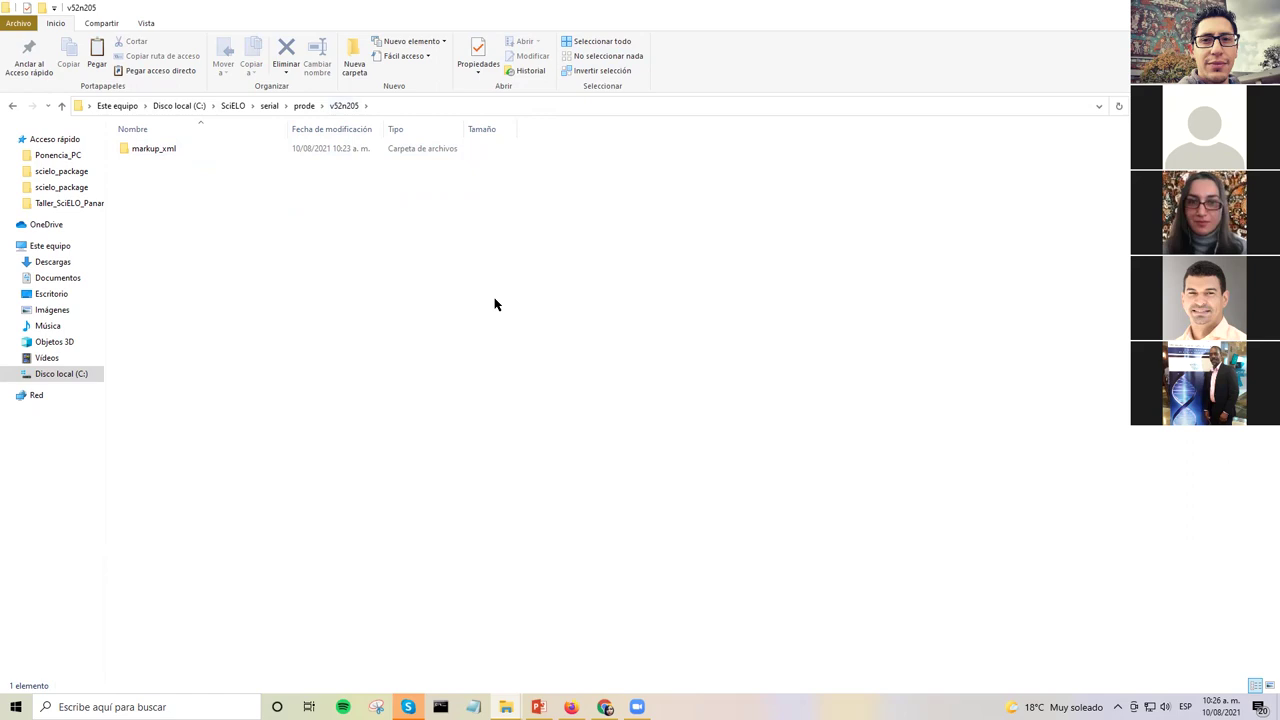
{"action": "double_click", "coordinate": [170, 150]}
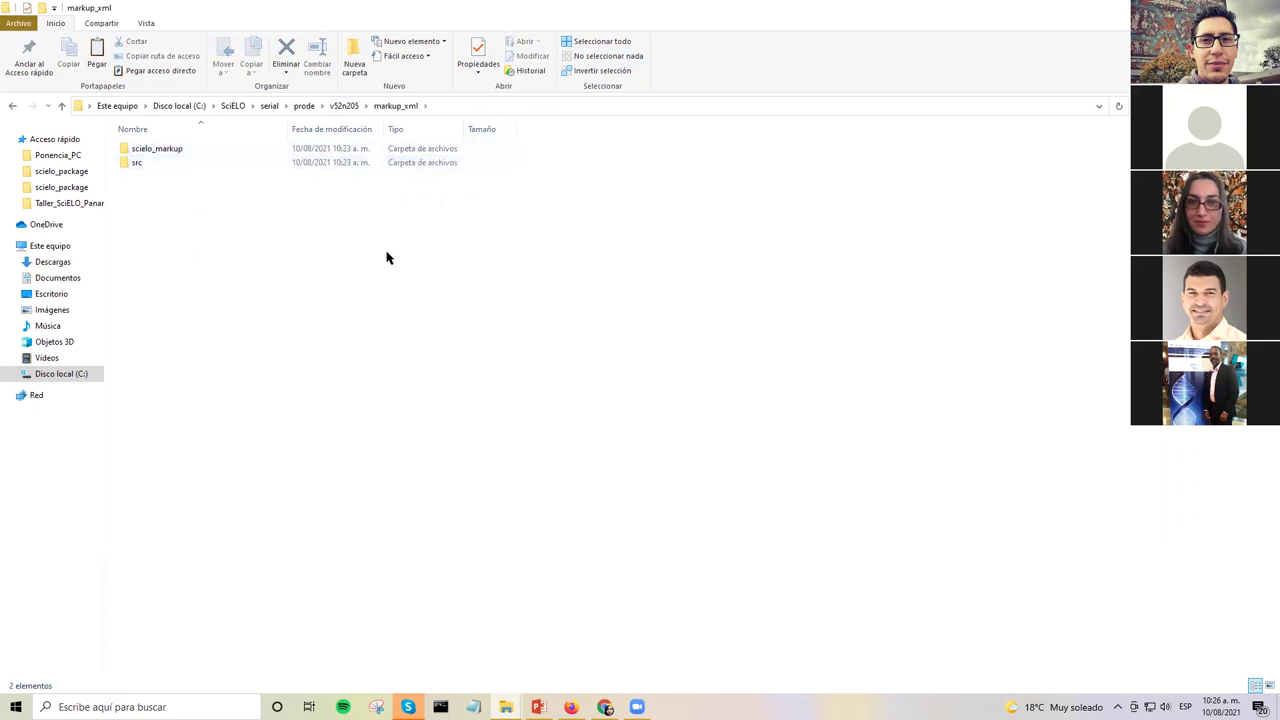
{"action": "left_click", "coordinate": [434, 108]}
{"action": "left_click", "coordinate": [243, 200]}
- Switch to the SciELO96R20 folder window and open its bin folder on the C: drive
{"action": "mouse_move", "coordinate": [506, 707]}
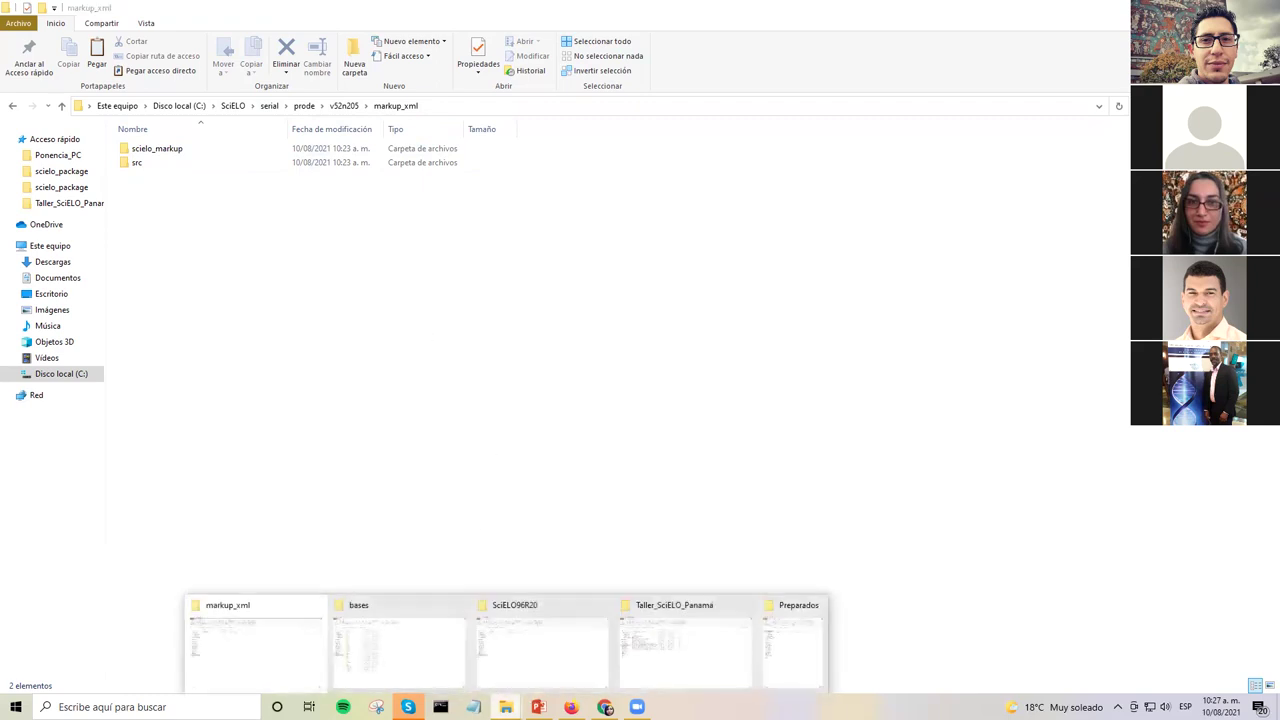
{"action": "left_click", "coordinate": [520, 672]}
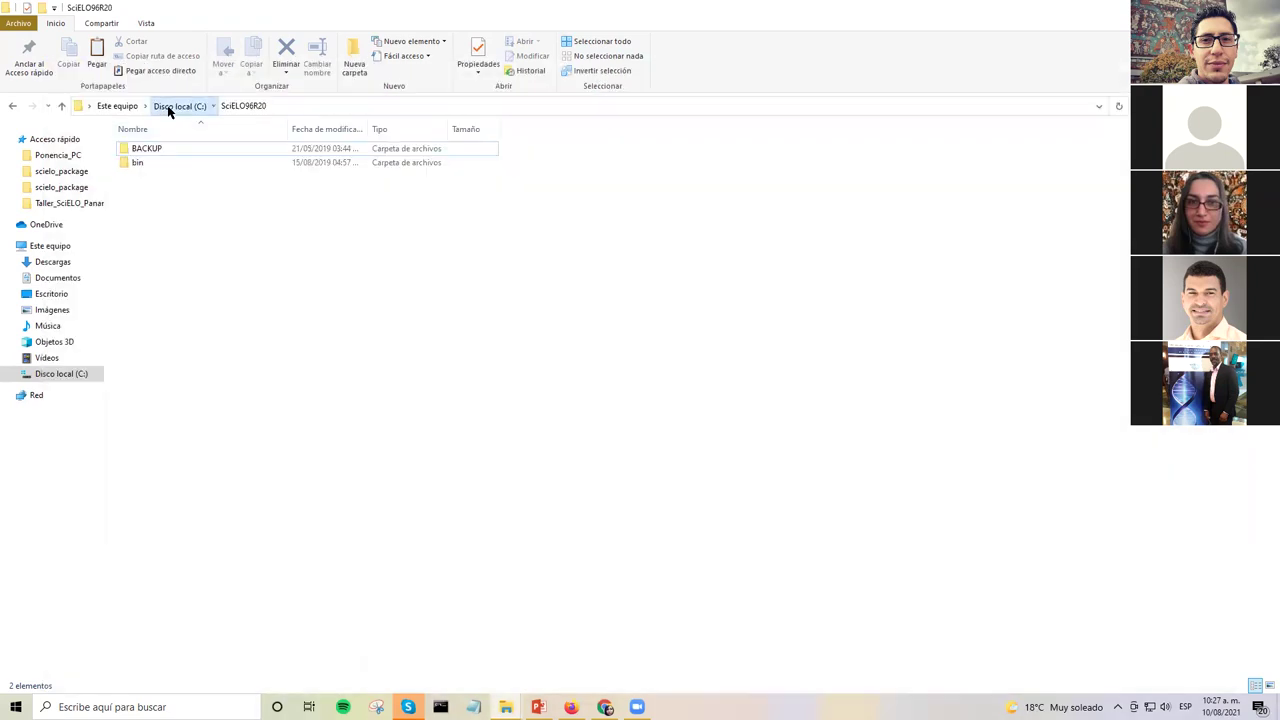
{"action": "left_click", "coordinate": [166, 106]}
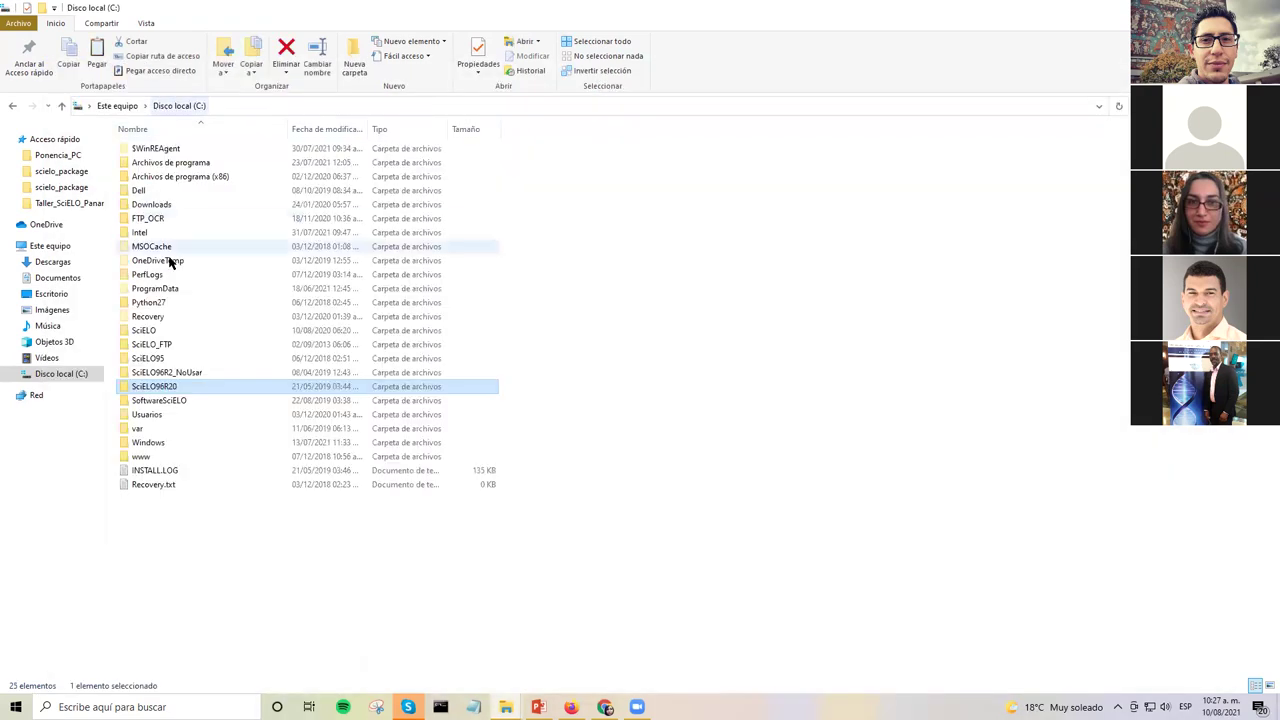
{"action": "double_click", "coordinate": [203, 386]}
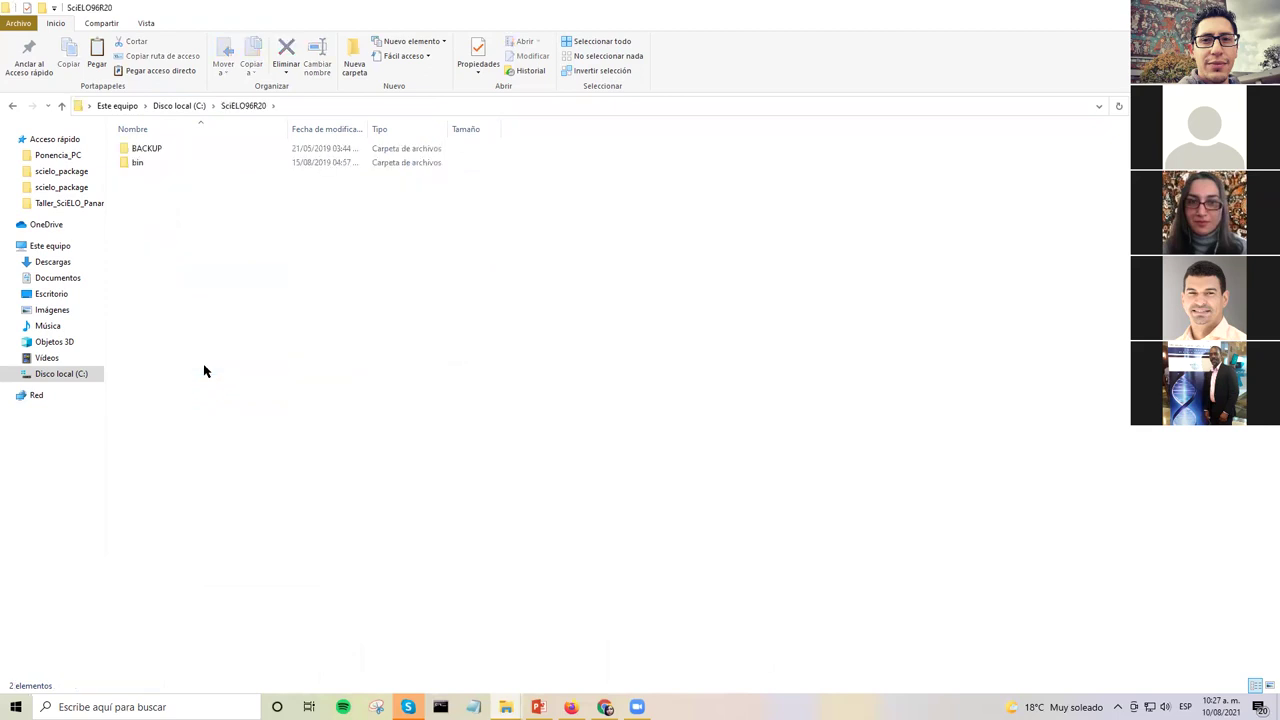
{"action": "double_click", "coordinate": [185, 165]}
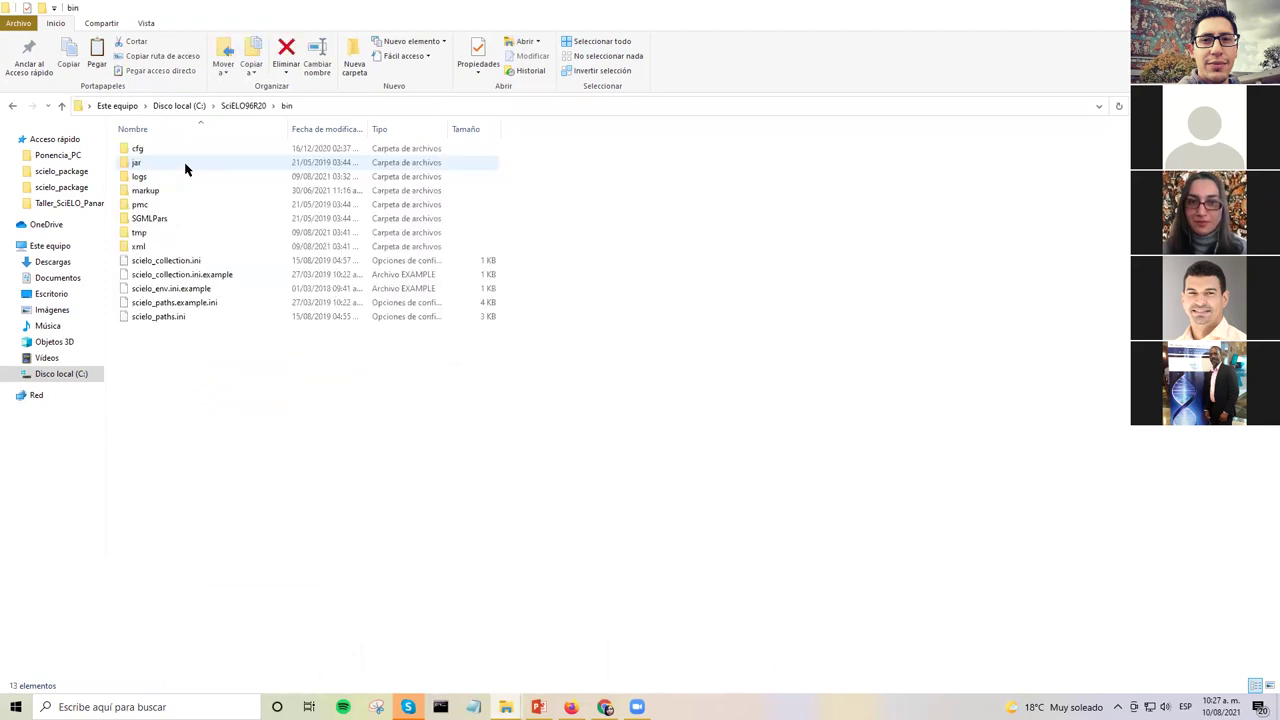
{"action": "left_click", "coordinate": [180, 105]}
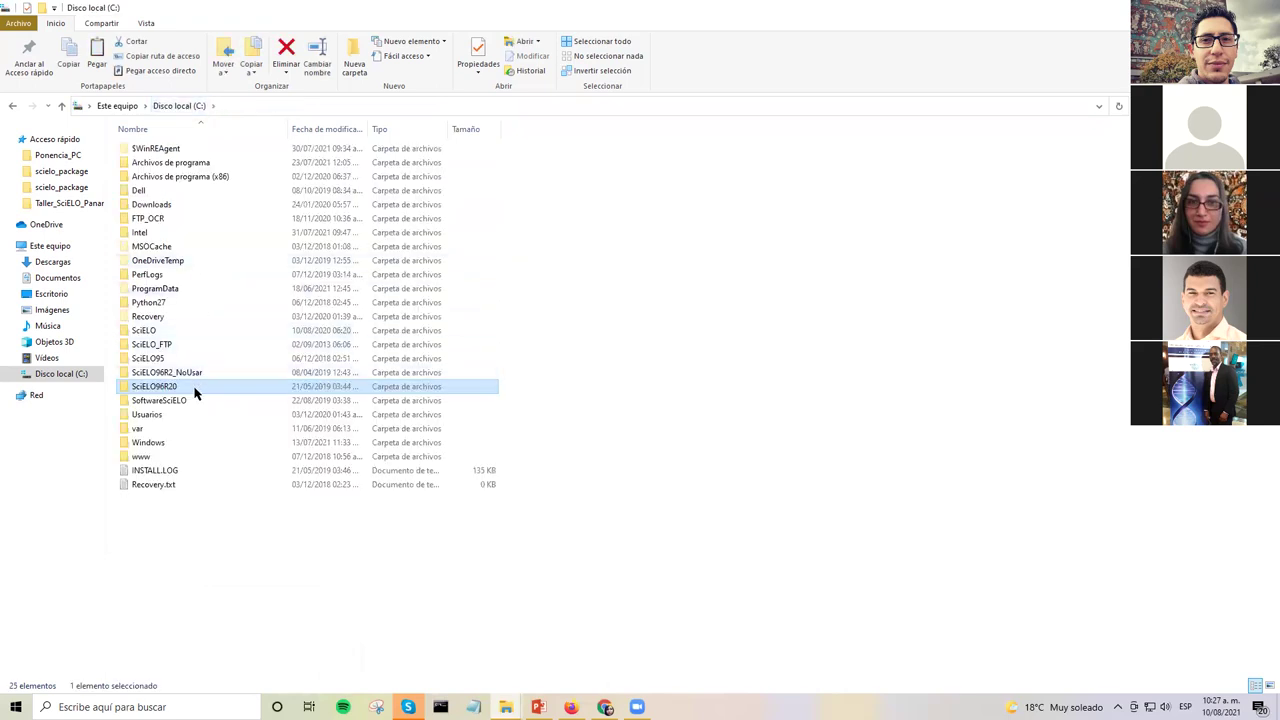
{"action": "double_click", "coordinate": [195, 389]}
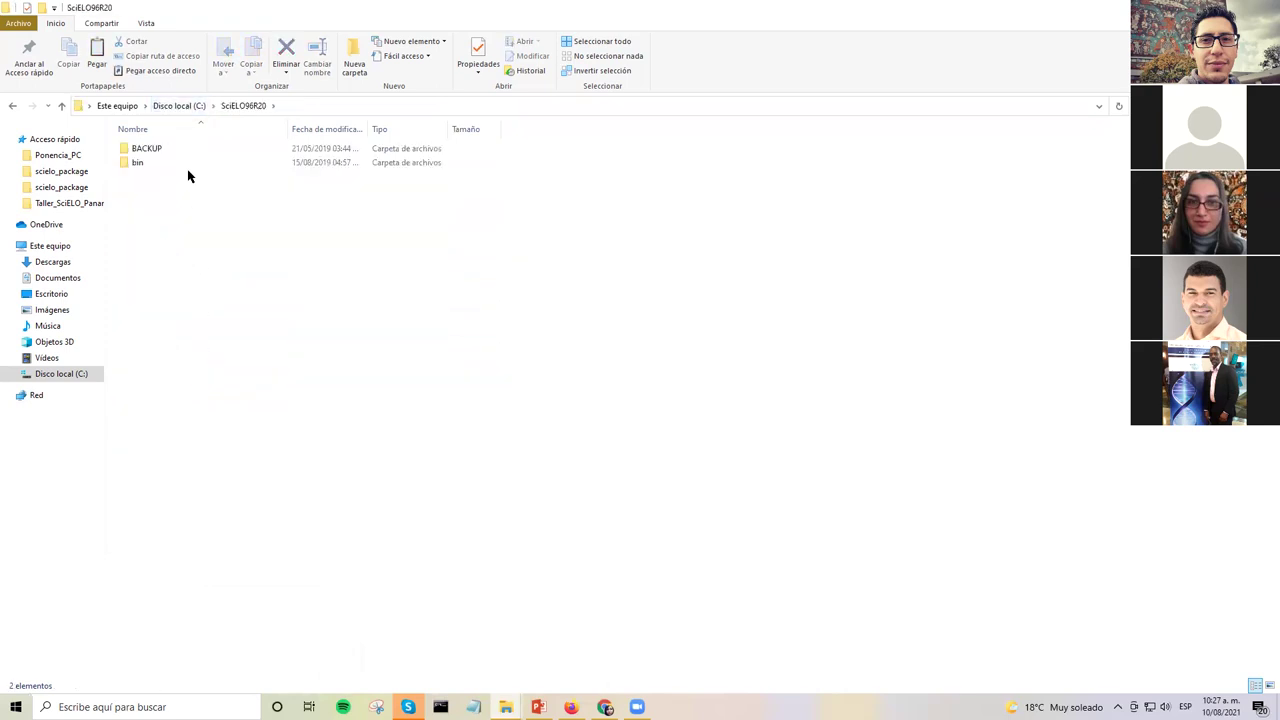
{"action": "double_click", "coordinate": [188, 163]}
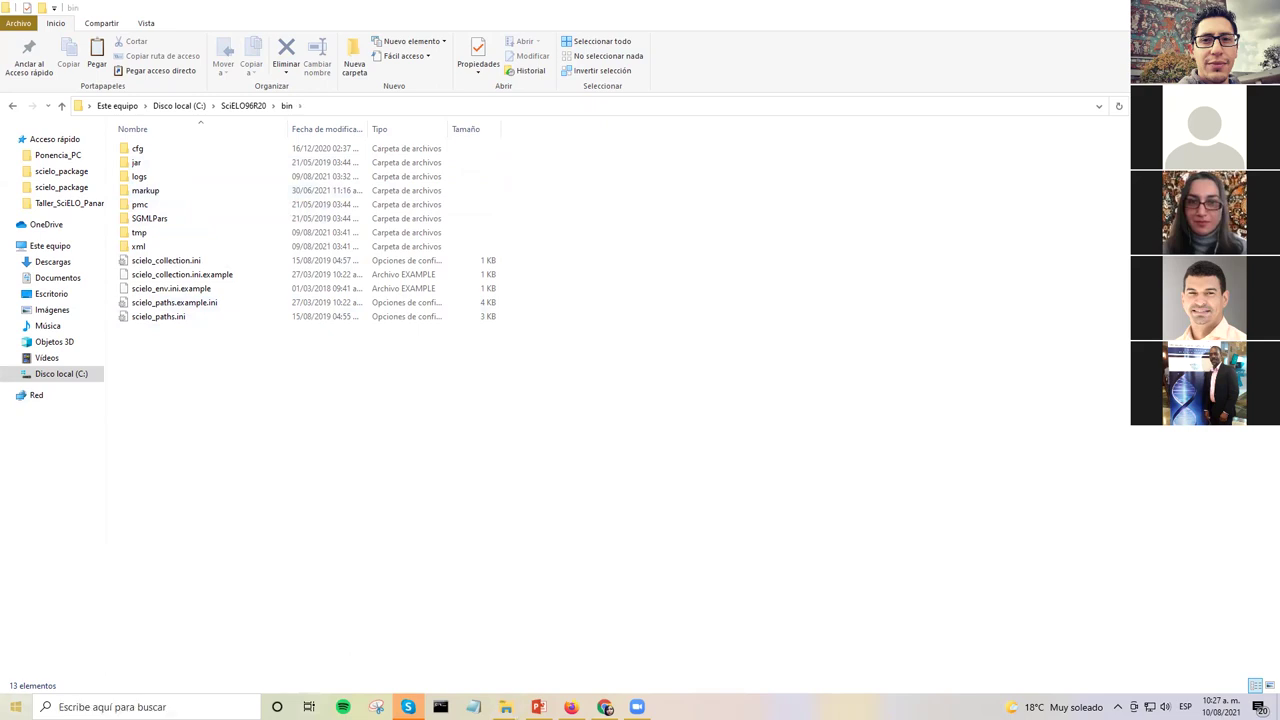
- Find the SciELO group among the installed programs and locate its Markup program
{"action": "key", "text": "super"}
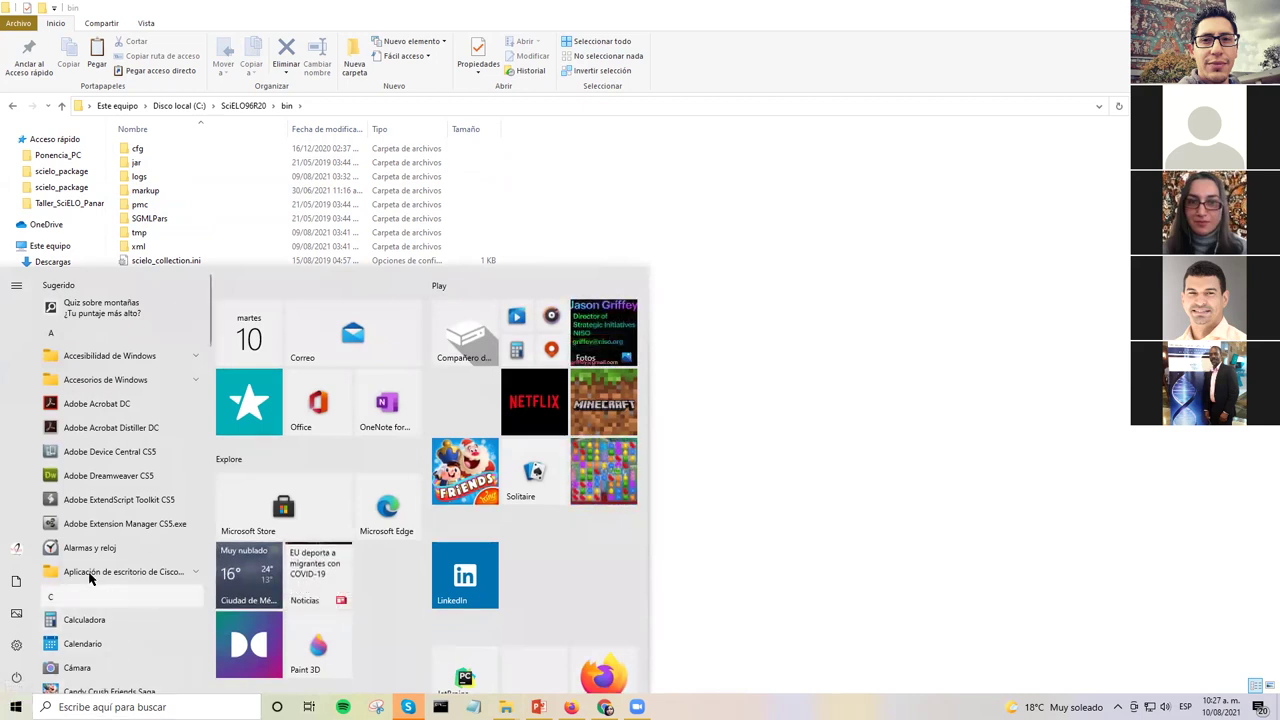
{"action": "scroll", "coordinate": [88, 570], "scroll_direction": "down", "scroll_amount": 5}
{"action": "scroll", "coordinate": [86, 570], "scroll_direction": "down", "scroll_amount": 6}
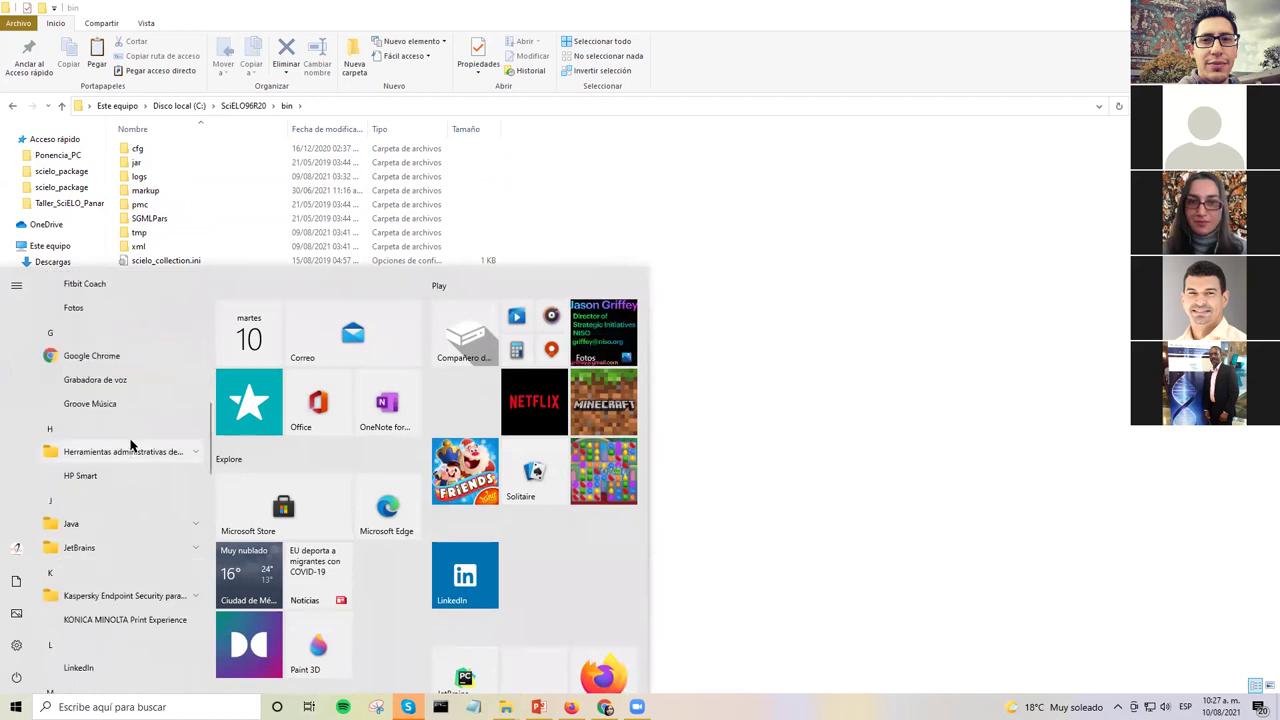
{"action": "scroll", "coordinate": [130, 455], "scroll_direction": "down", "scroll_amount": 6}
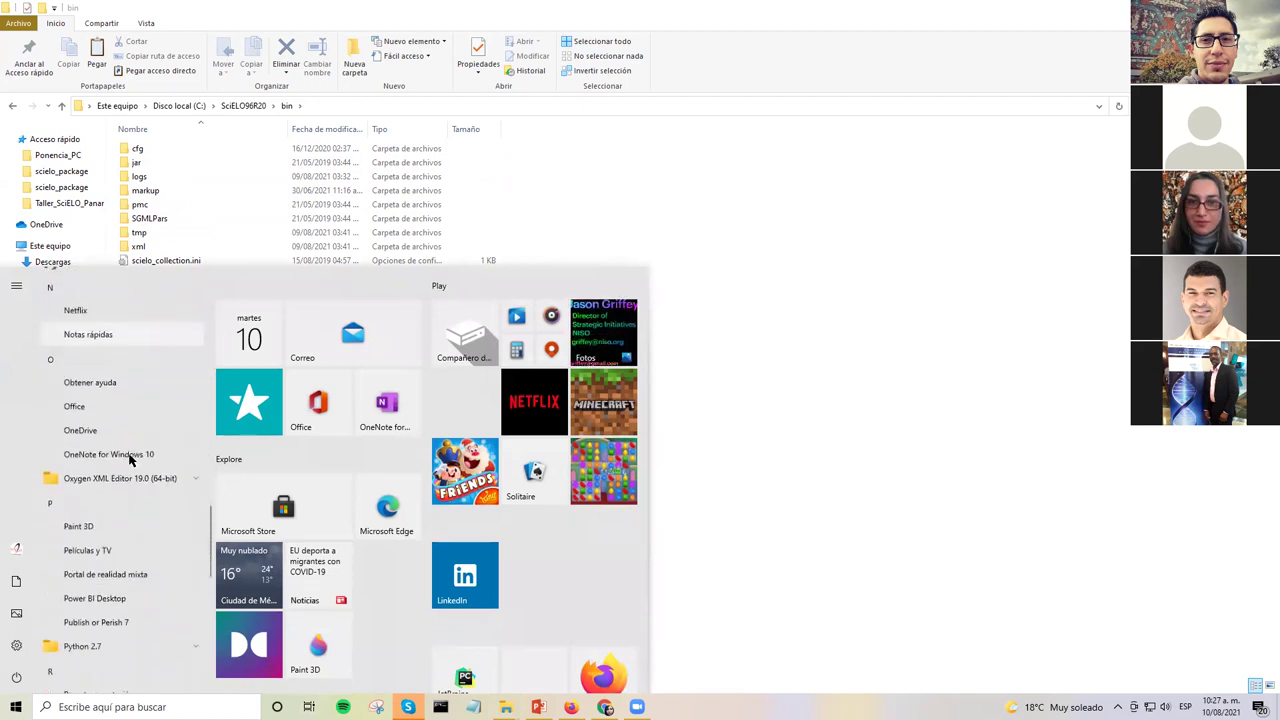
{"action": "scroll", "coordinate": [125, 460], "scroll_direction": "down", "scroll_amount": 2}
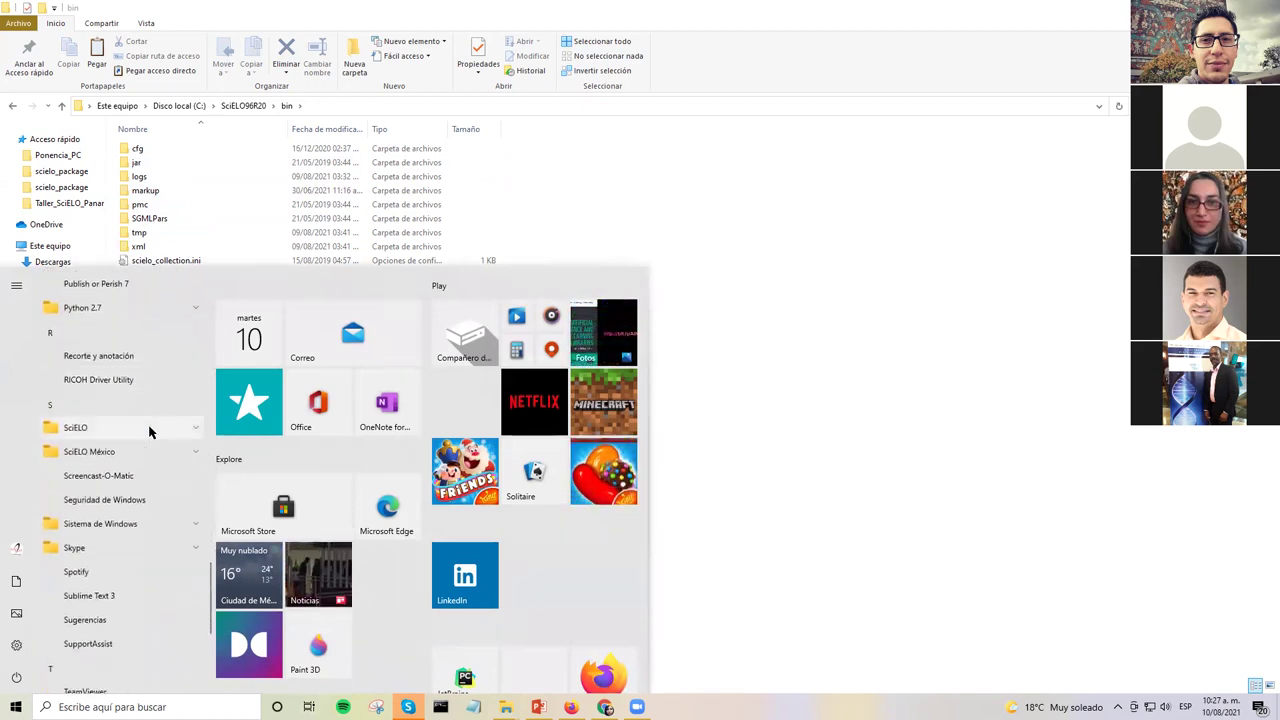
{"action": "left_click", "coordinate": [190, 432]}
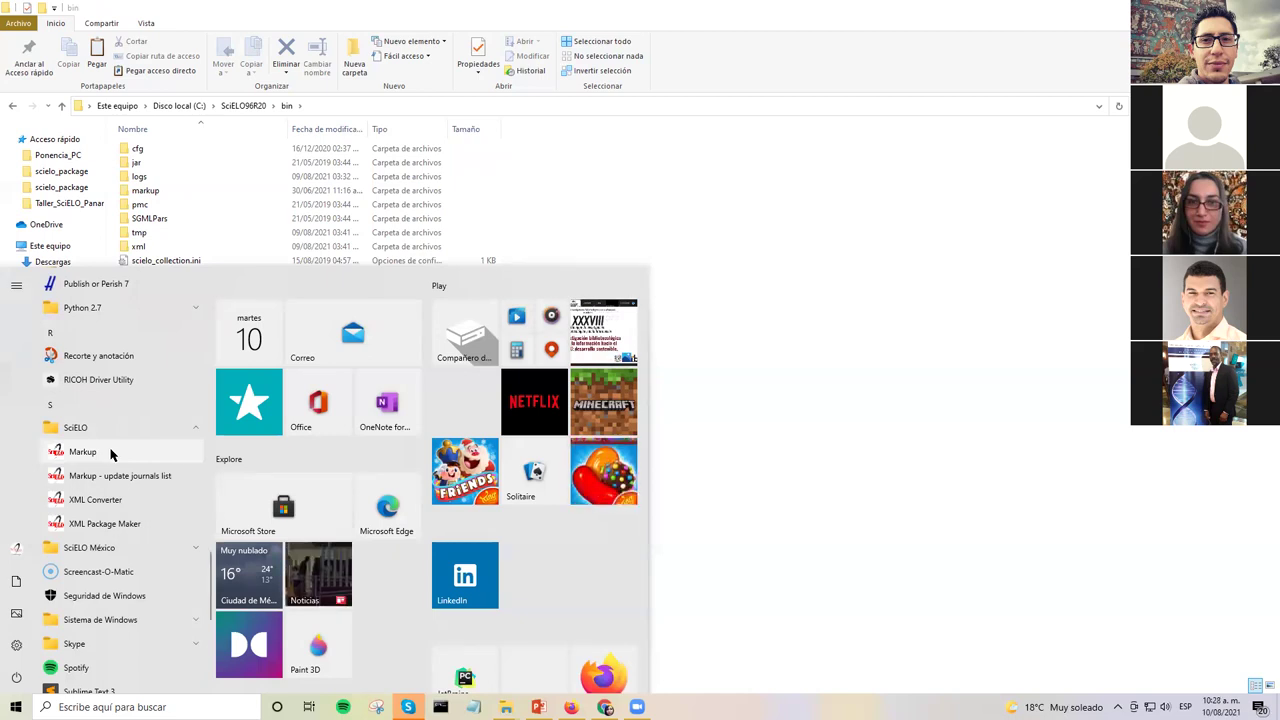
{"action": "left_click", "coordinate": [112, 455]}
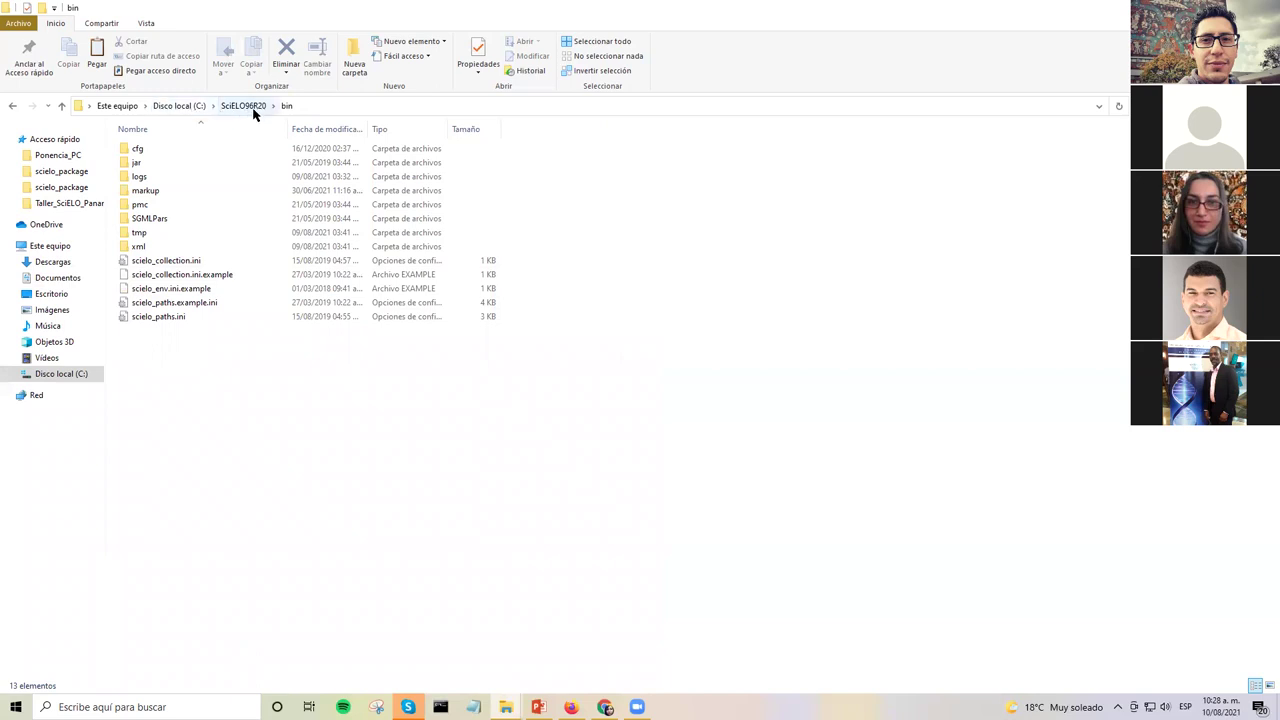
- Run Markup.exe from the markup folder inside the SciELO96R20 bin folder
{"action": "double_click", "coordinate": [153, 193]}
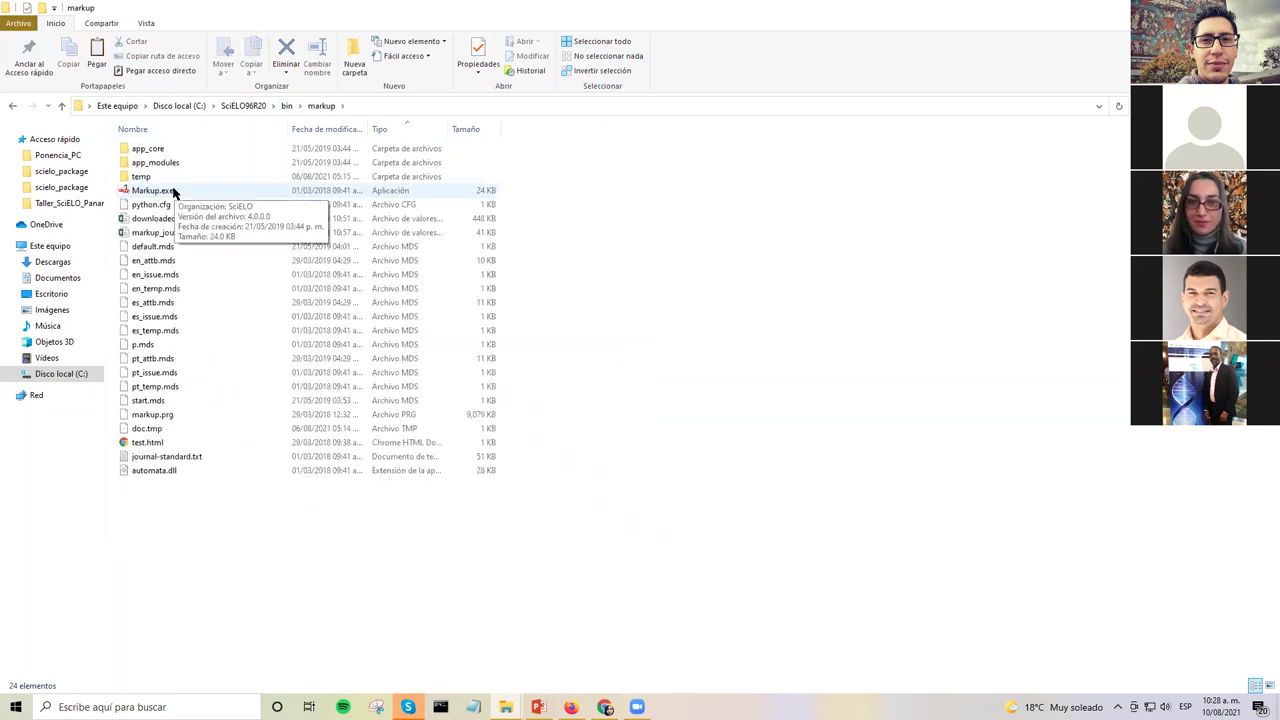
{"action": "left_click", "coordinate": [172, 191]}
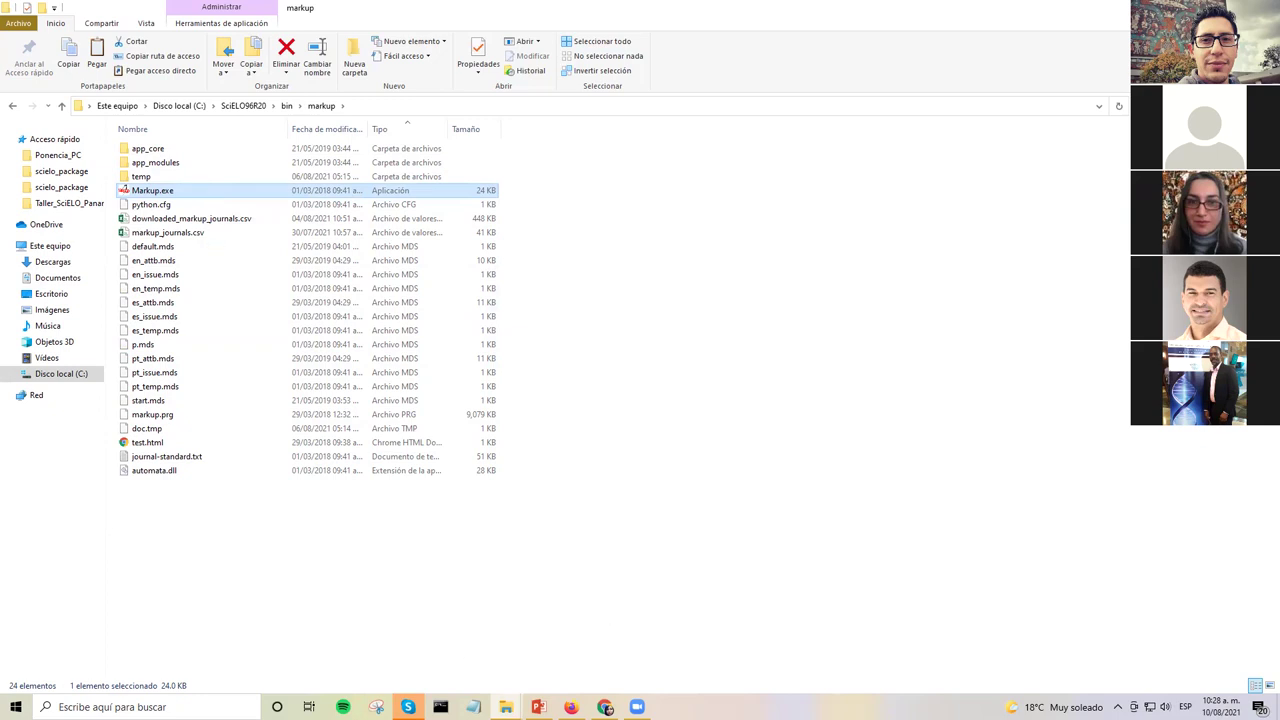
{"action": "key", "text": "alt+Tab"}
{"action": "key", "text": "super+d"}
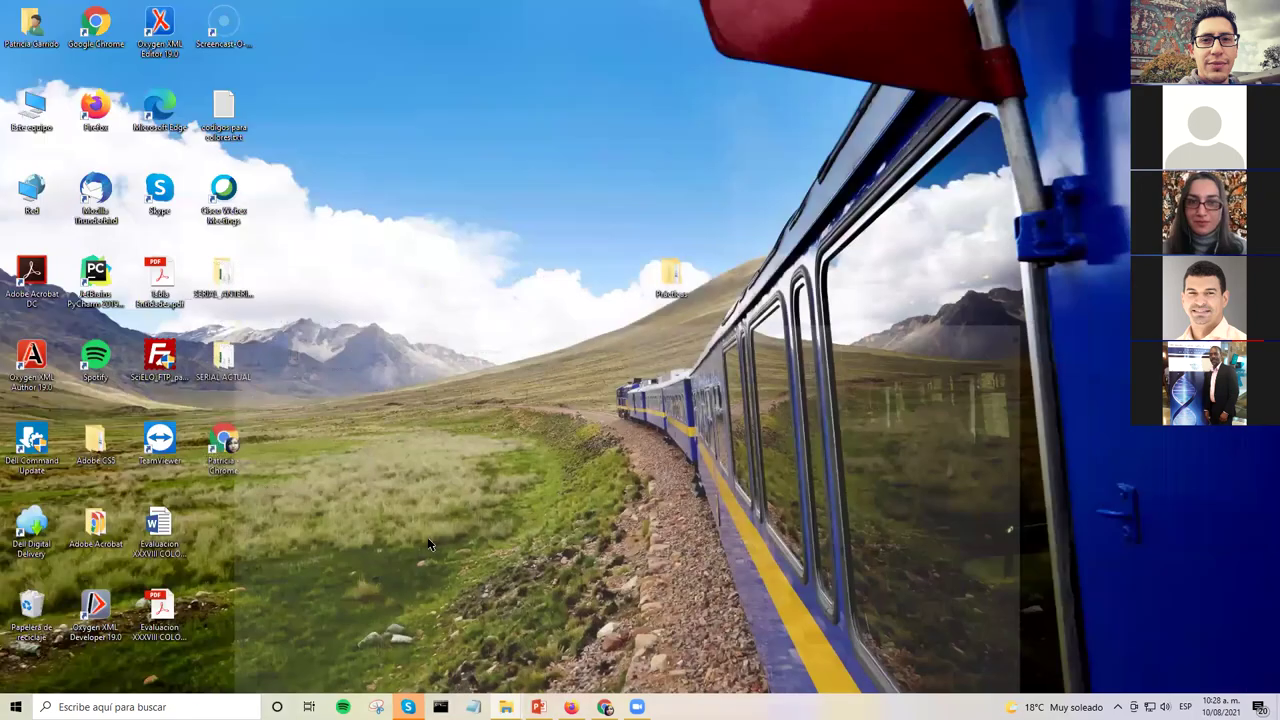
{"action": "mouse_move", "coordinate": [488, 712]}
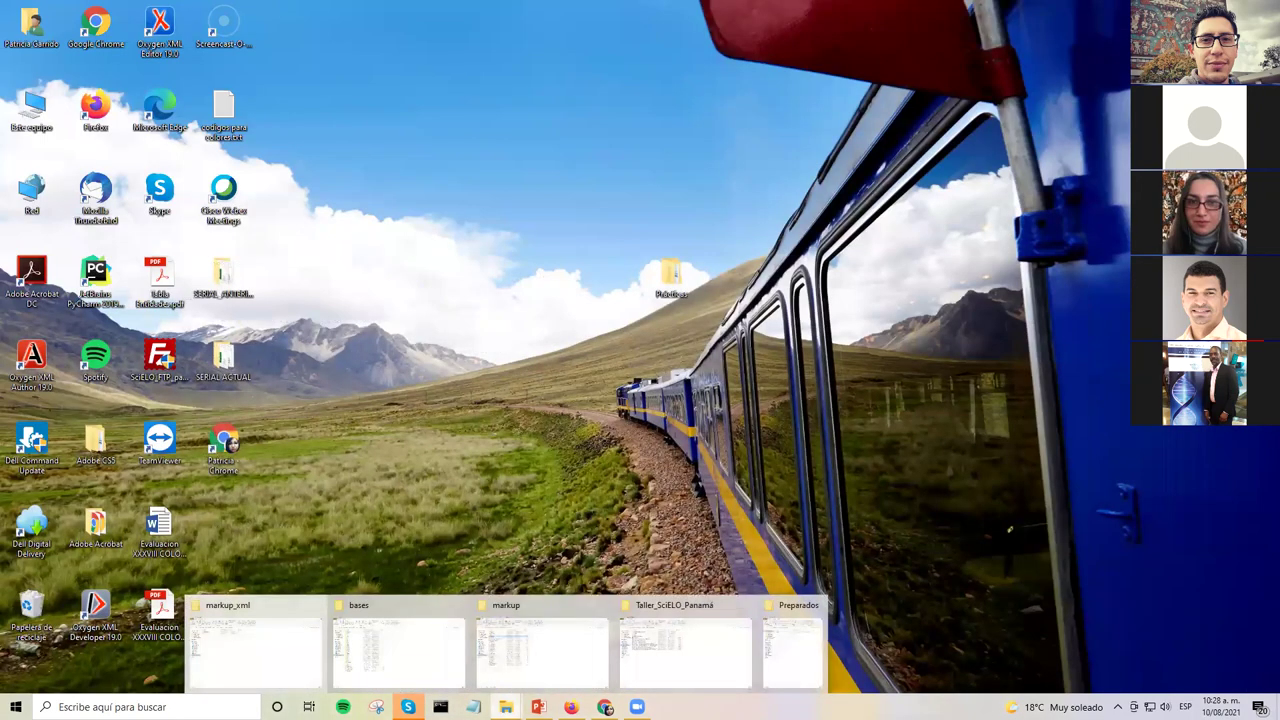
{"action": "left_click", "coordinate": [543, 665]}
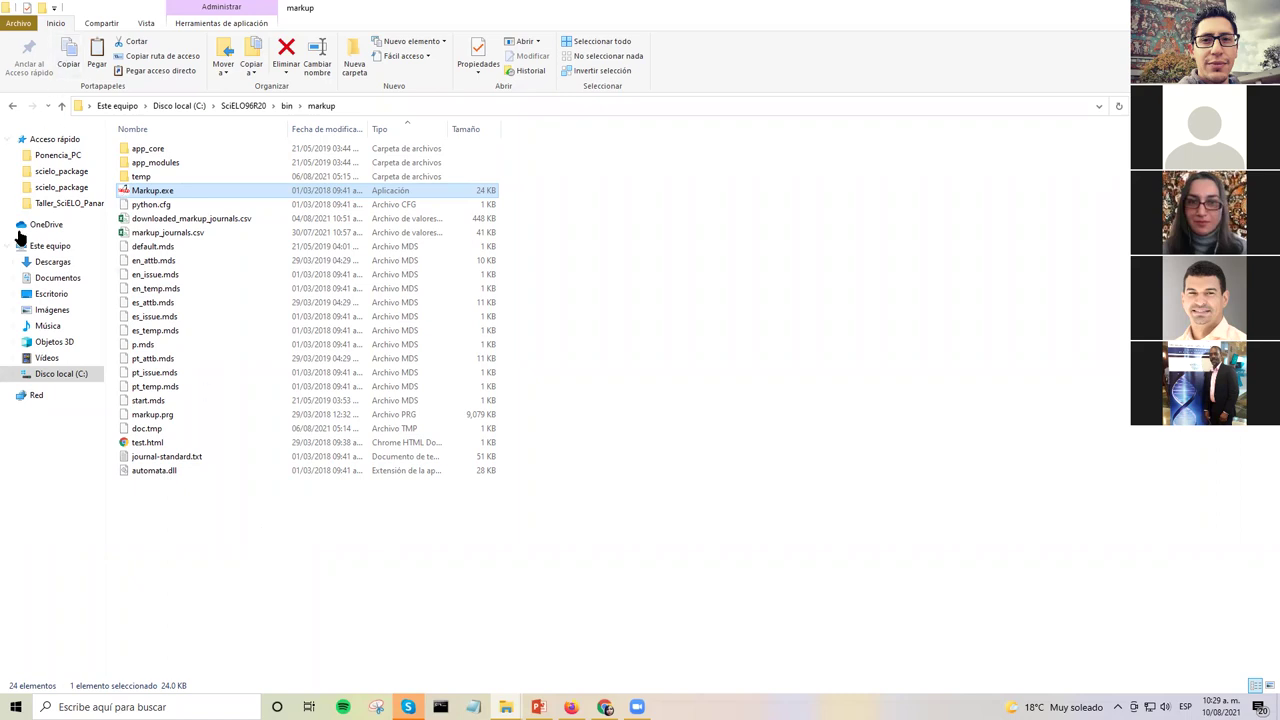
{"action": "double_click", "coordinate": [170, 194]}
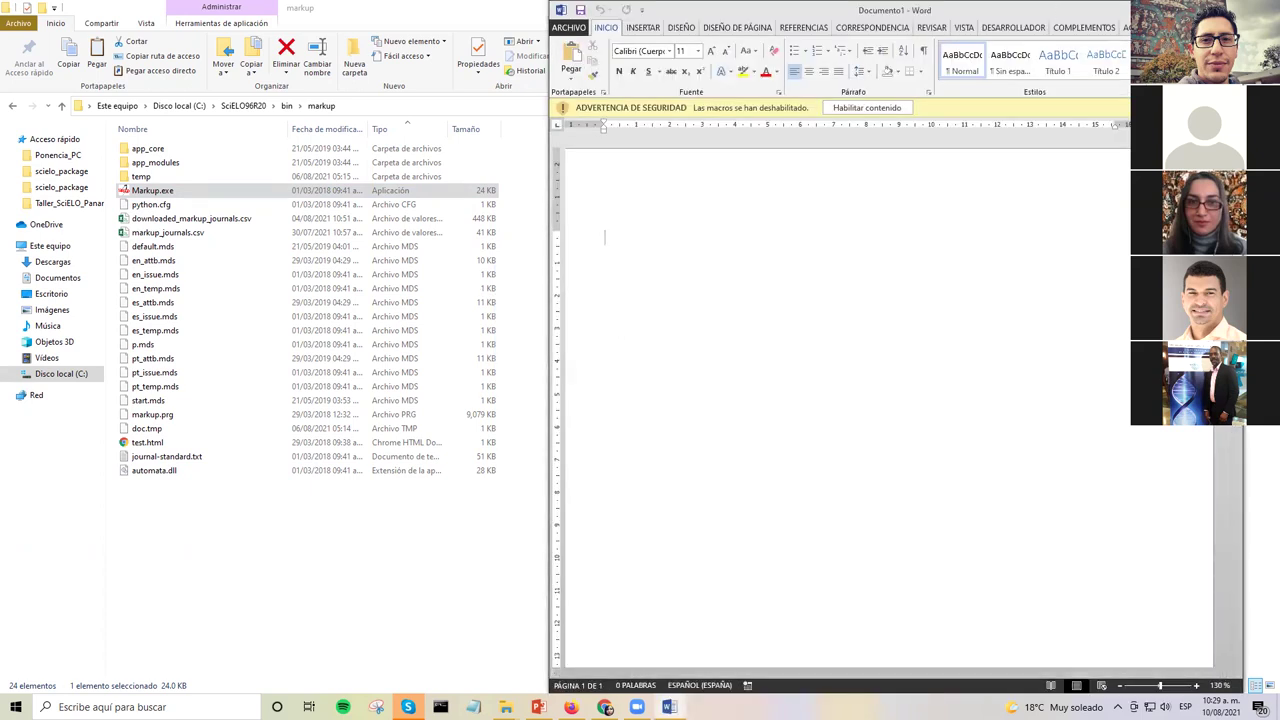
- Enable the disabled macro content in the maximized Word window and check the recent documents list
{"action": "double_click", "coordinate": [664, 8]}
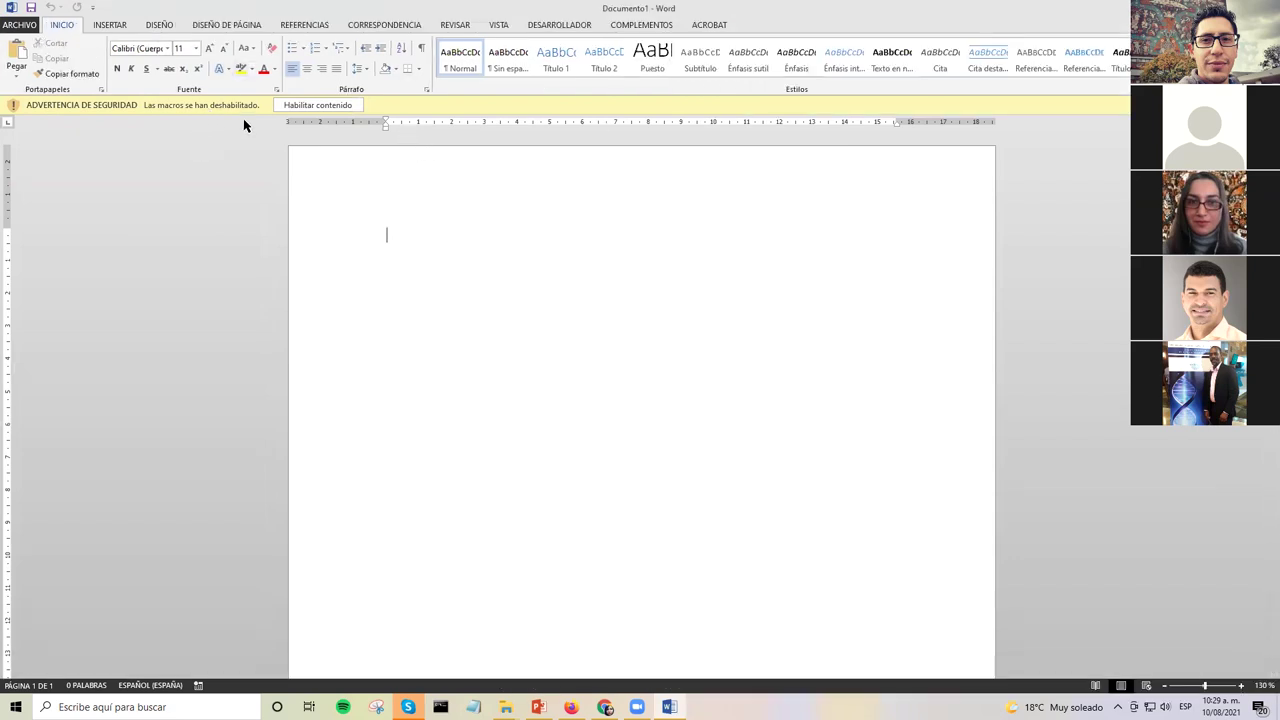
{"action": "left_click", "coordinate": [337, 106]}
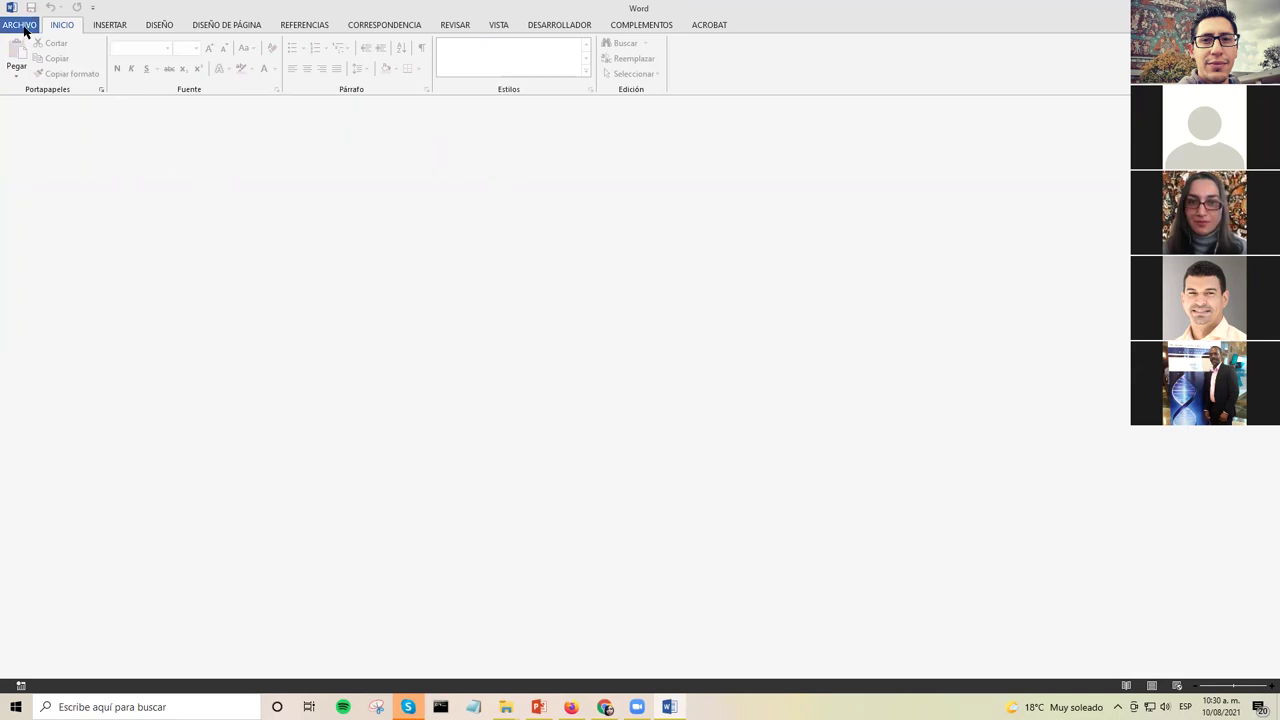
{"action": "left_click", "coordinate": [24, 28]}
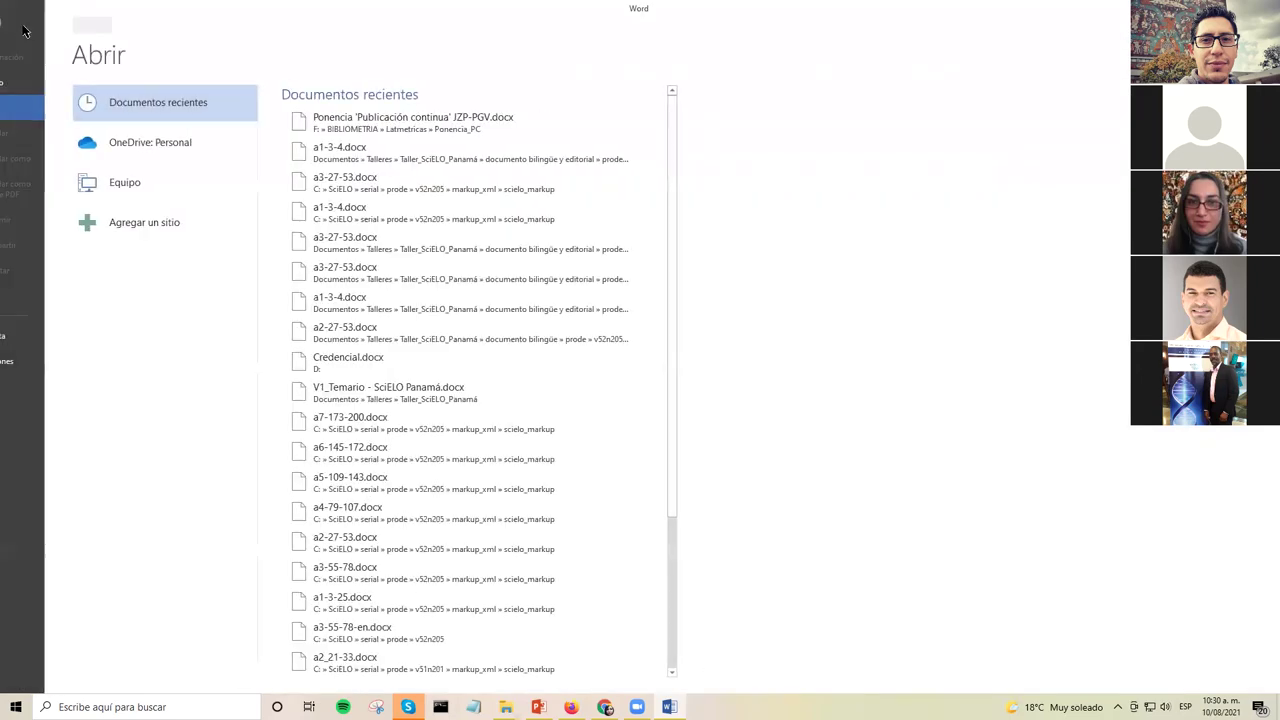
{"action": "left_click", "coordinate": [24, 28]}
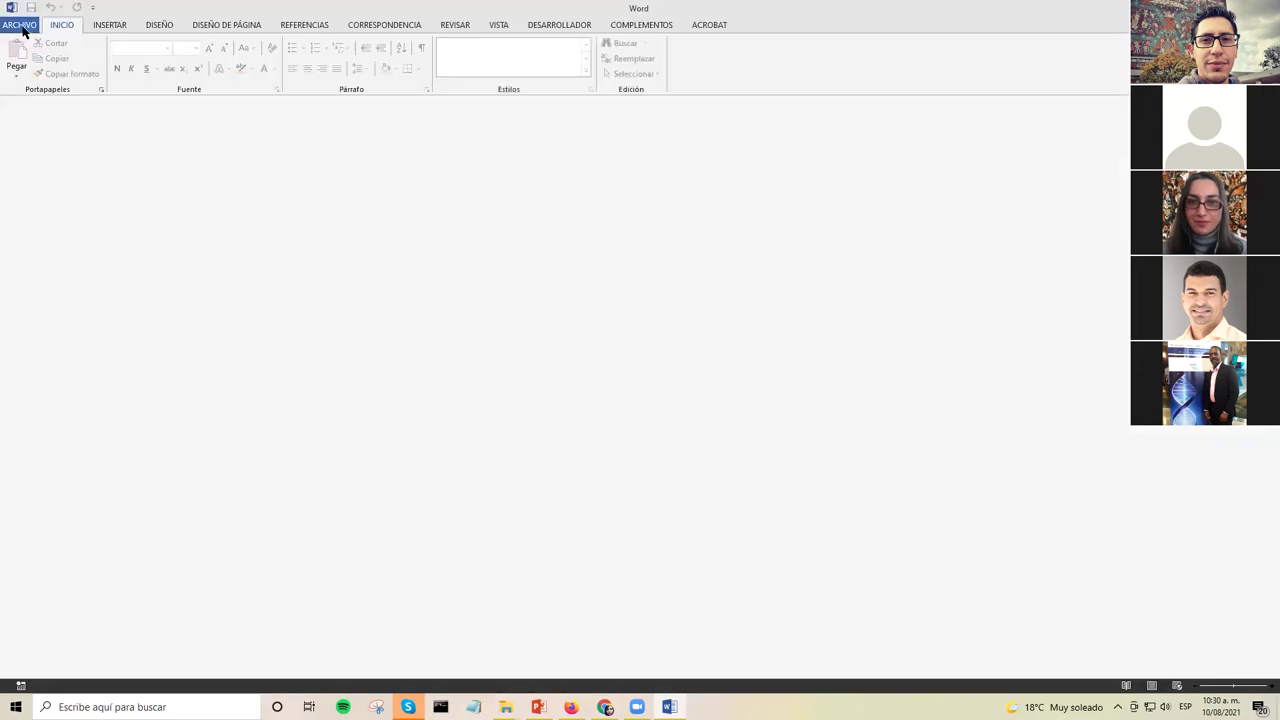
- Browse the computer for a document to open and go to the SciELO\serial folder on the C: drive
{"action": "left_click", "coordinate": [21, 26]}
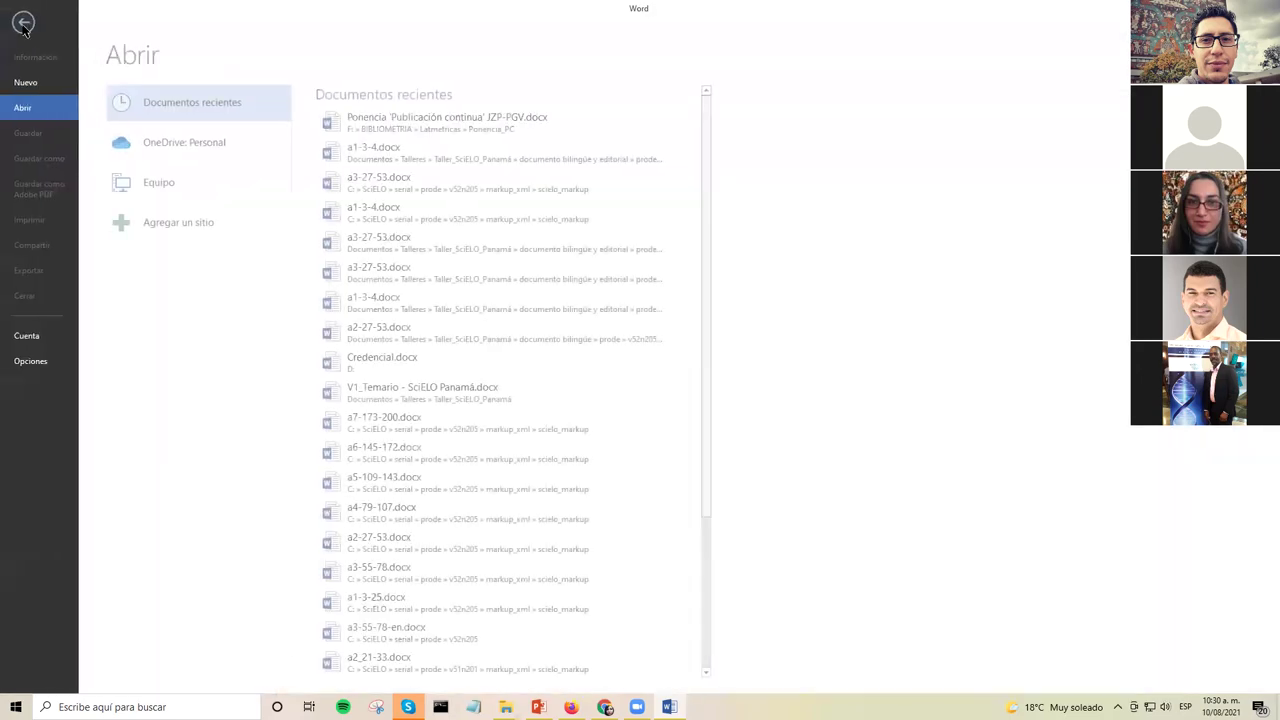
{"action": "left_click", "coordinate": [153, 193]}
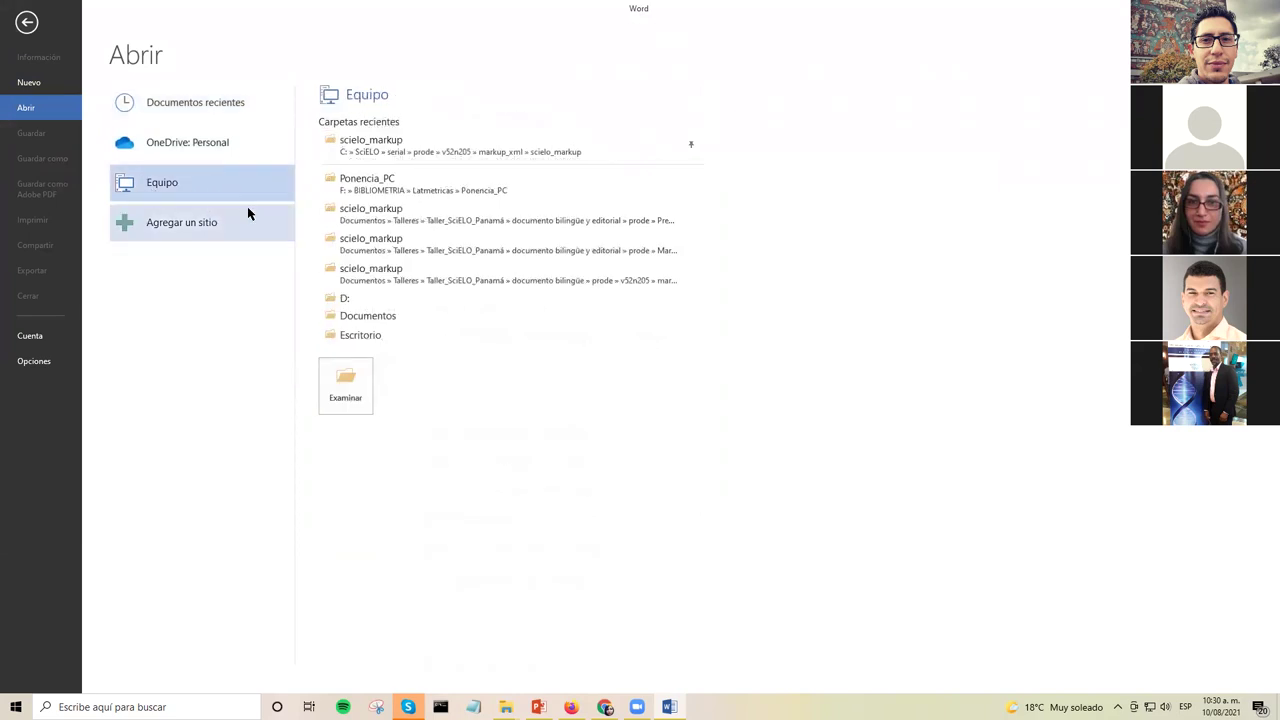
{"action": "left_click", "coordinate": [340, 378]}
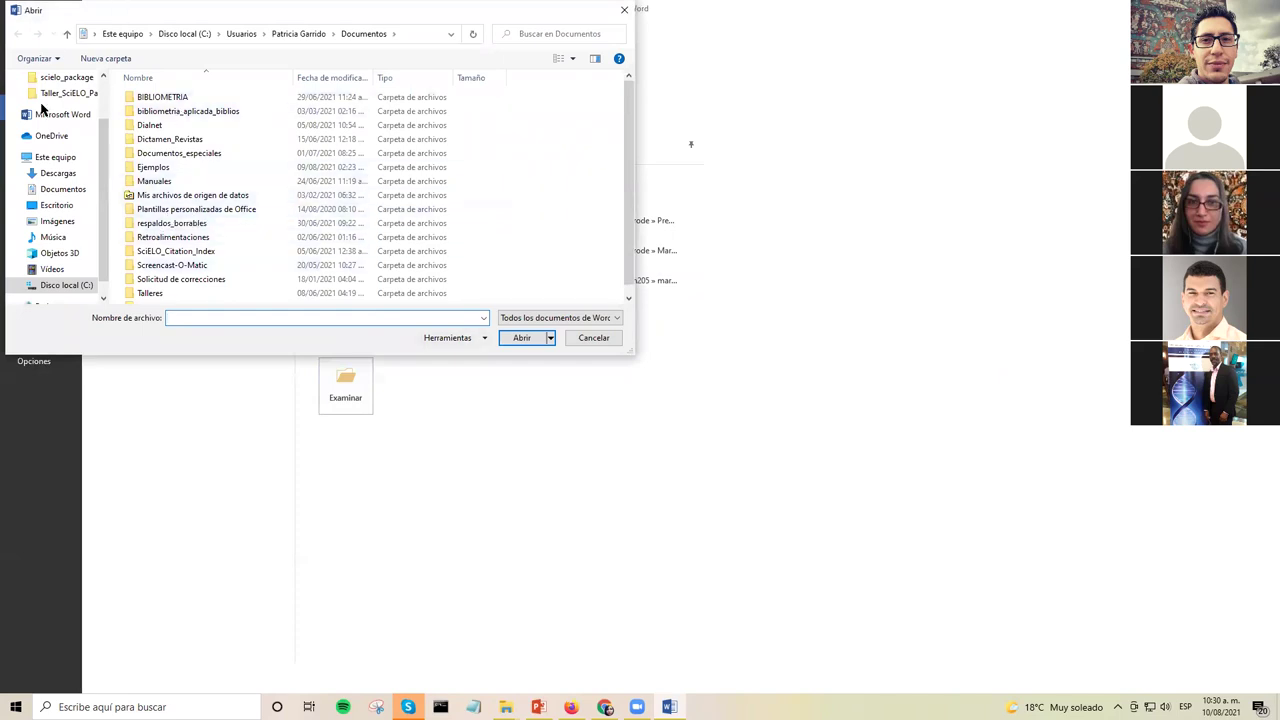
{"action": "scroll", "coordinate": [87, 197], "scroll_direction": "down", "scroll_amount": 1}
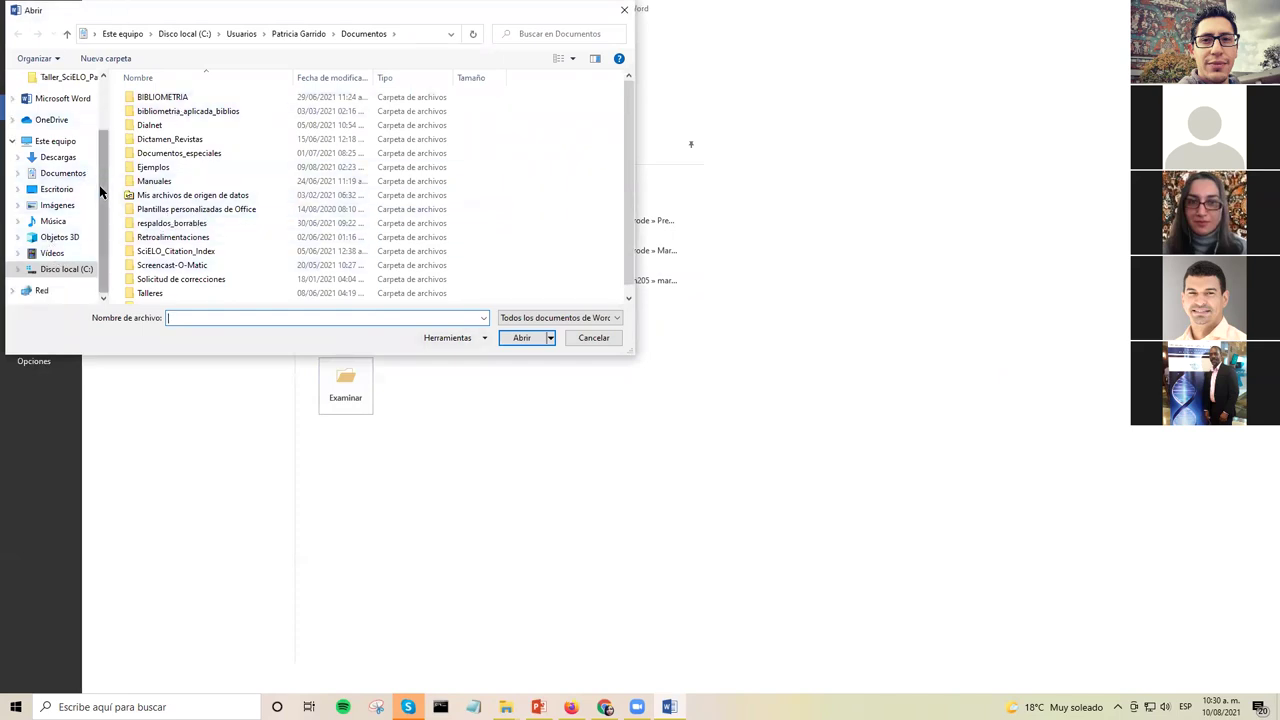
{"action": "left_click", "coordinate": [83, 272]}
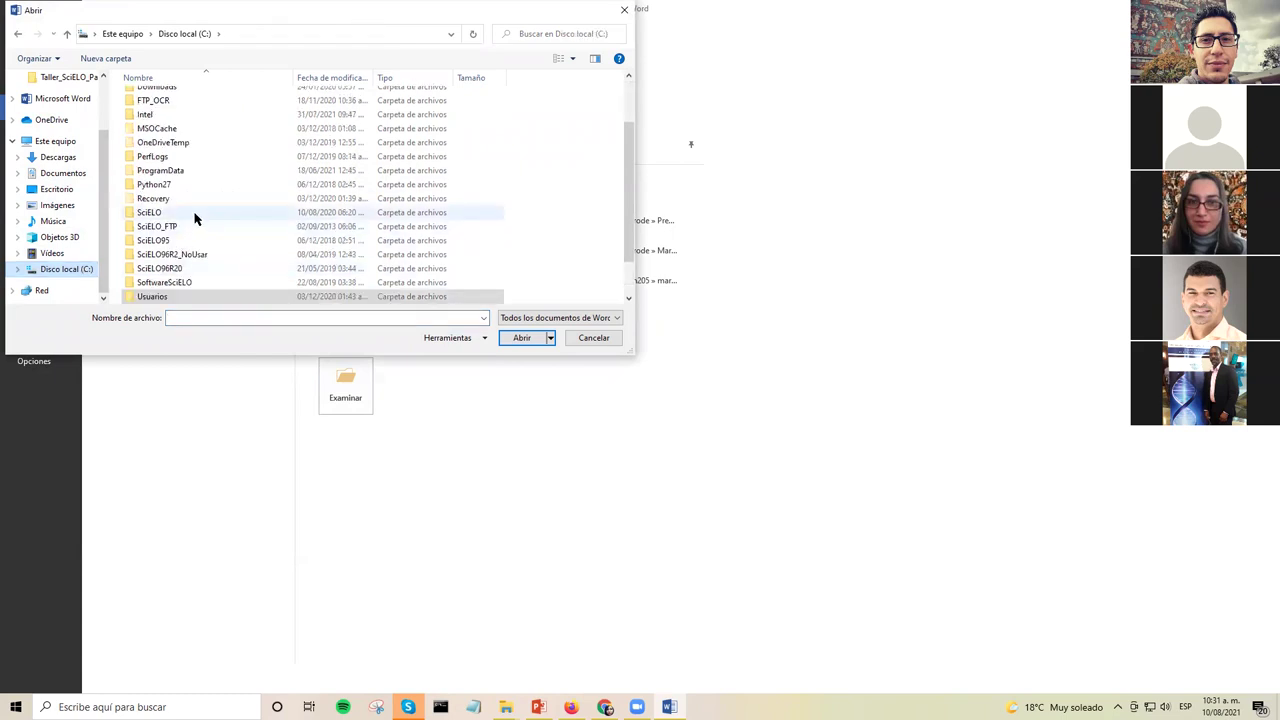
{"action": "left_click", "coordinate": [534, 200]}
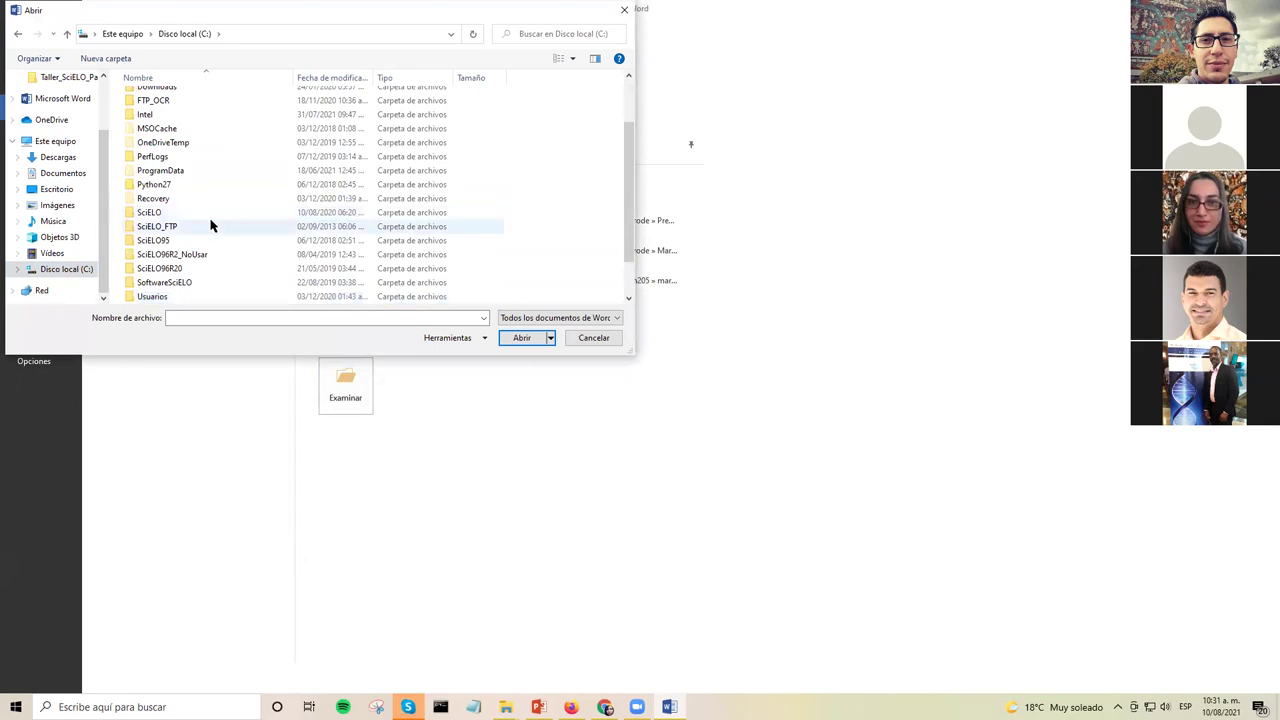
{"action": "double_click", "coordinate": [205, 217]}
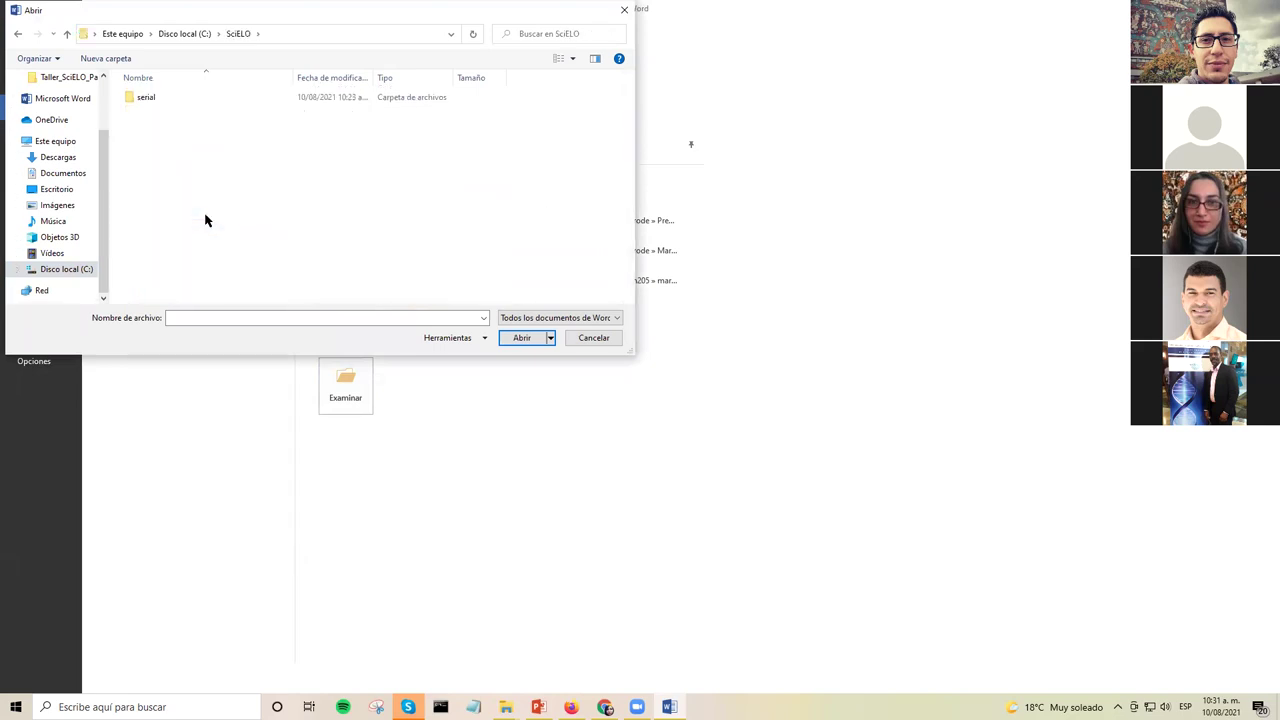
{"action": "double_click", "coordinate": [171, 100]}
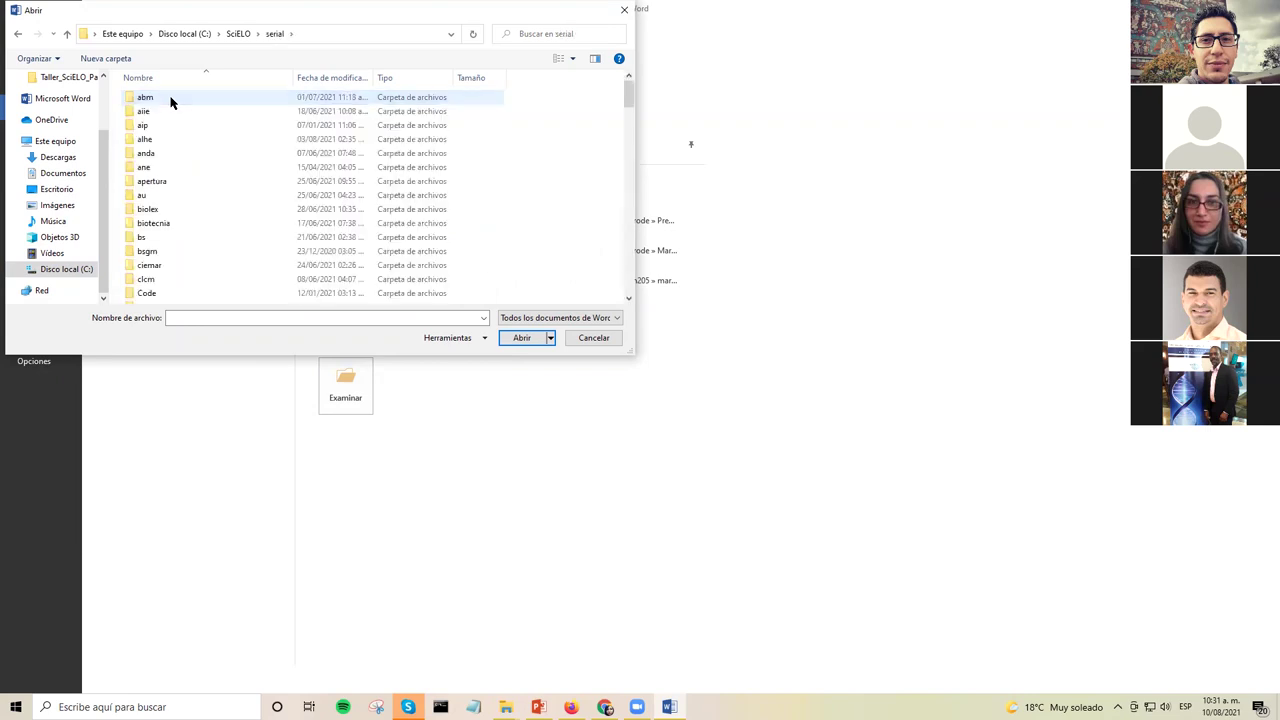
- Open the prode journal's v52n205 issue folder within the serial folder
{"action": "scroll", "coordinate": [183, 145], "scroll_direction": "down", "scroll_amount": 3}
{"action": "scroll", "coordinate": [180, 154], "scroll_direction": "down", "scroll_amount": 12}
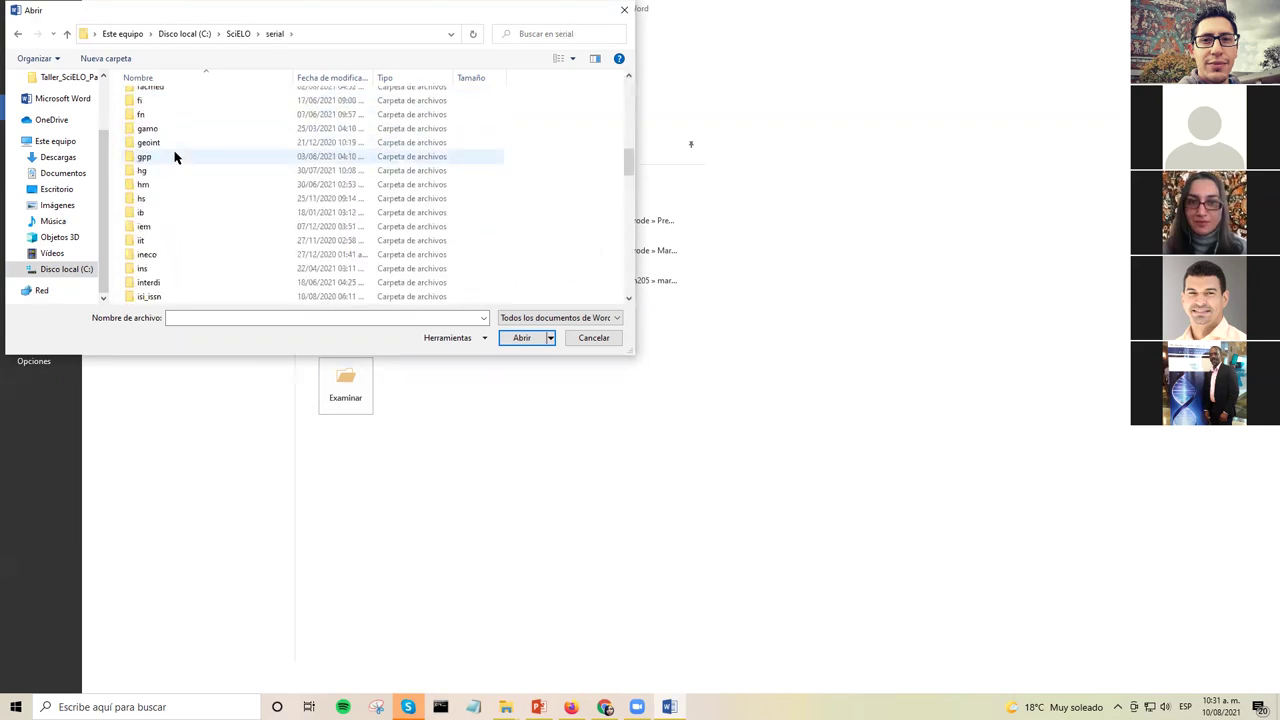
{"action": "scroll", "coordinate": [175, 158], "scroll_direction": "down", "scroll_amount": 10}
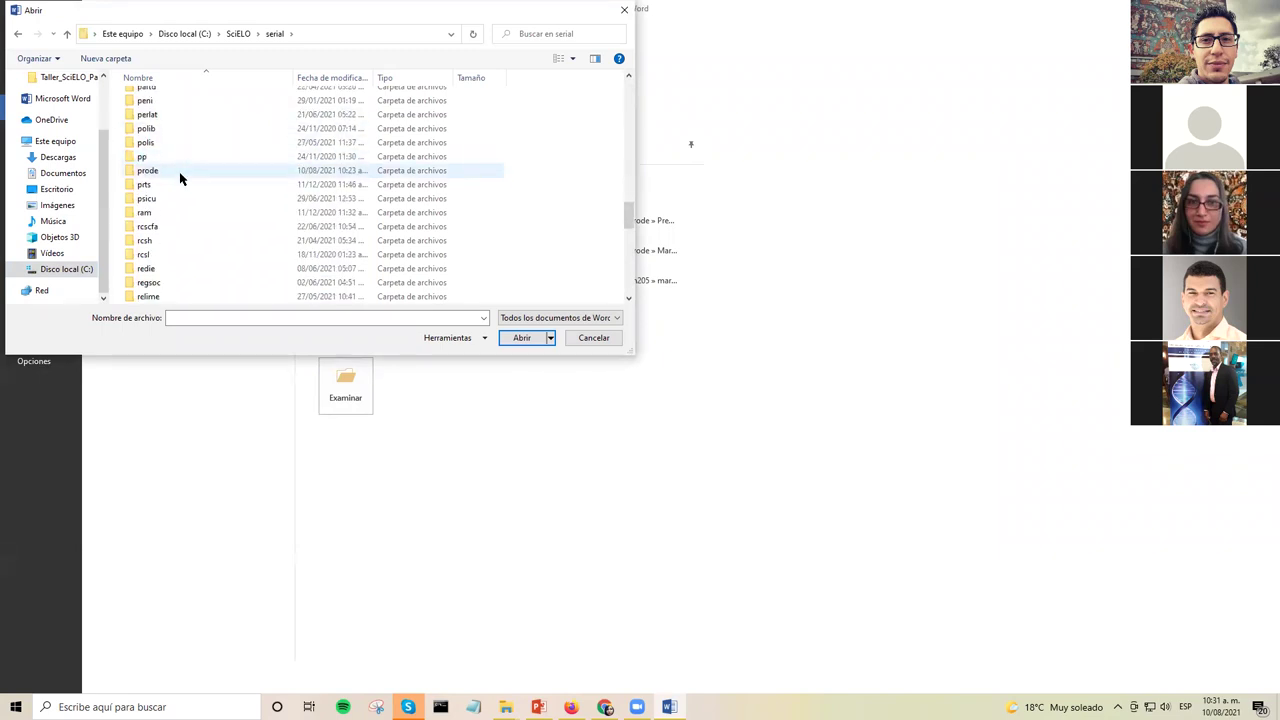
{"action": "double_click", "coordinate": [180, 172]}
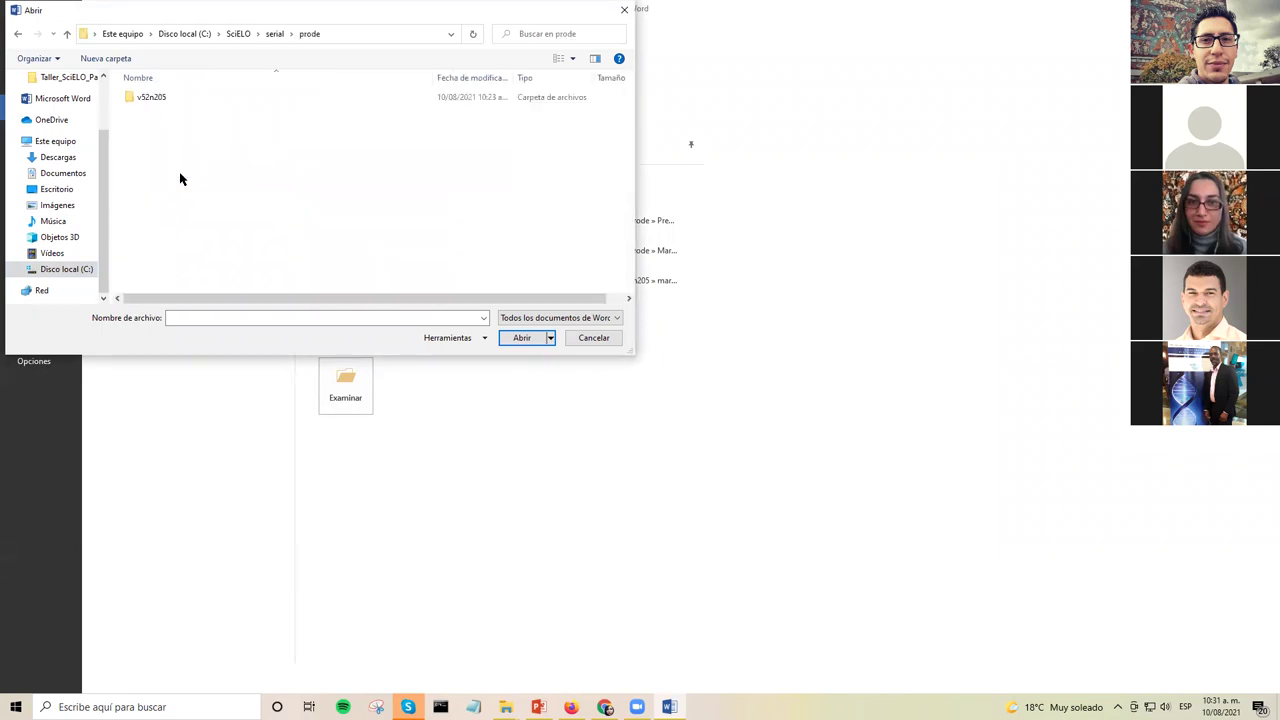
{"action": "left_click", "coordinate": [181, 103]}
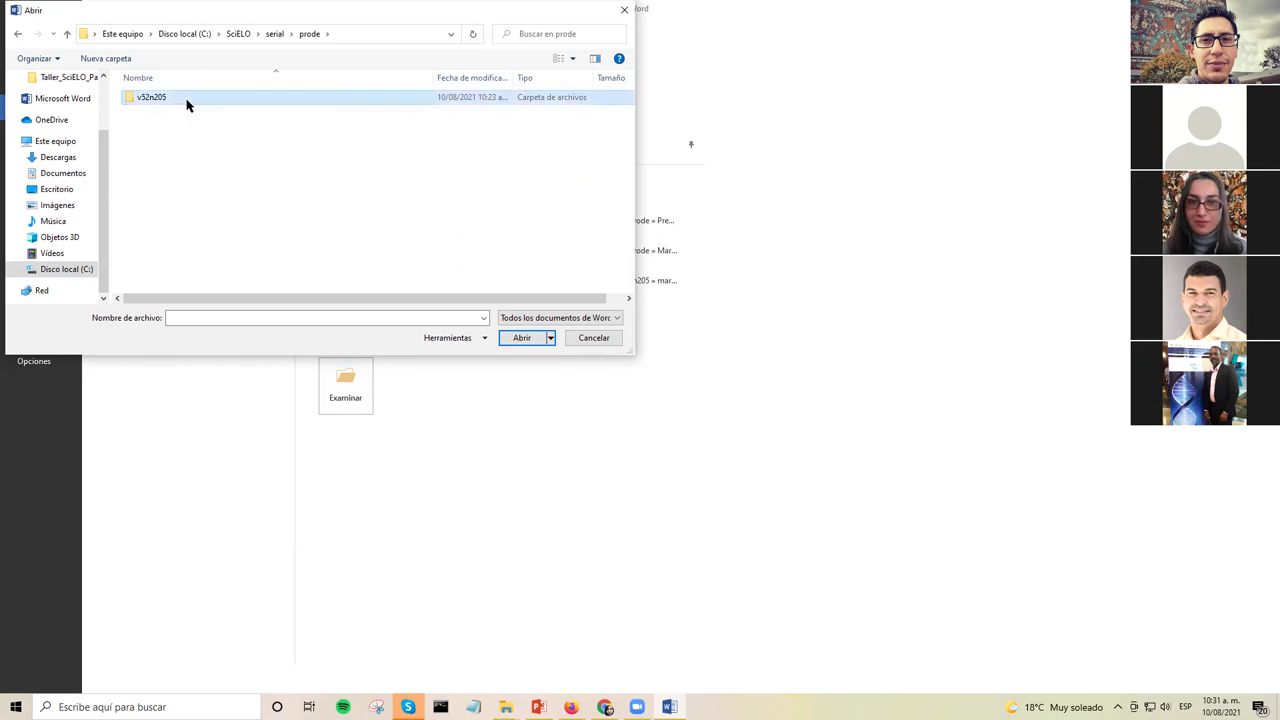
{"action": "double_click", "coordinate": [186, 104]}
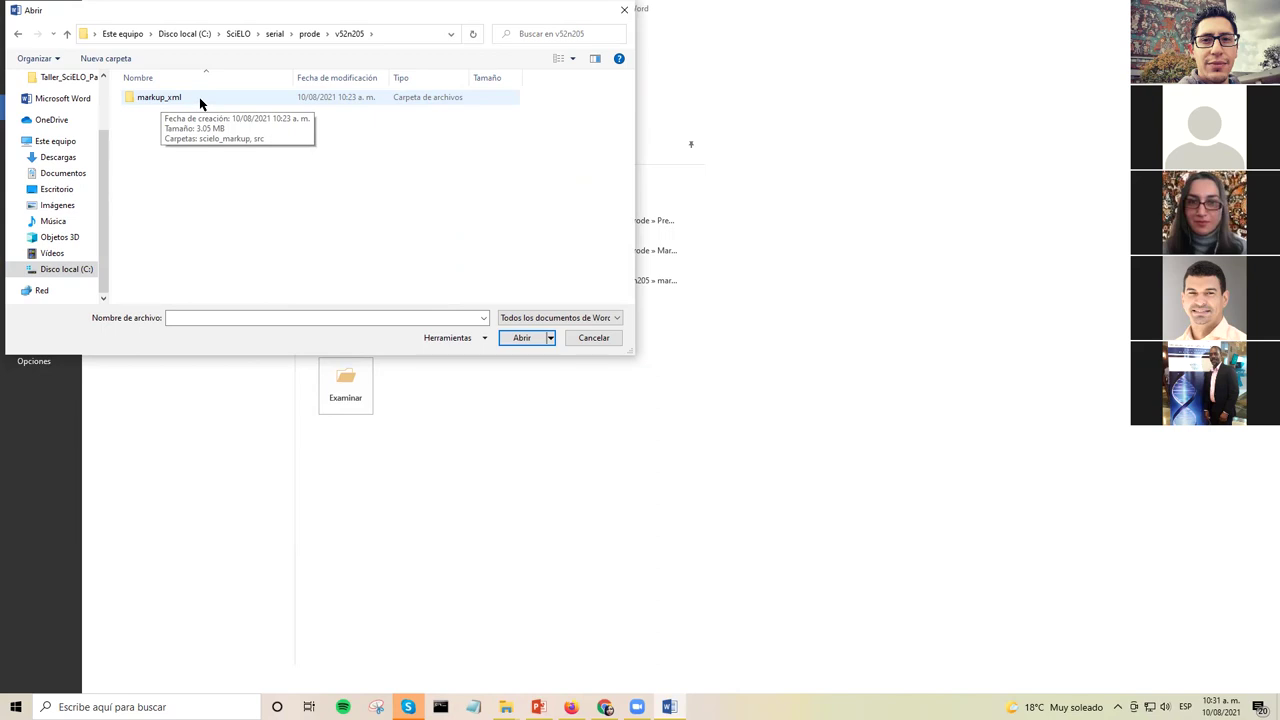
- Open a1-3-4.docx from the issue's markup_xml\scielo_markup folder and enable editing of the protected document
{"action": "double_click", "coordinate": [199, 97]}
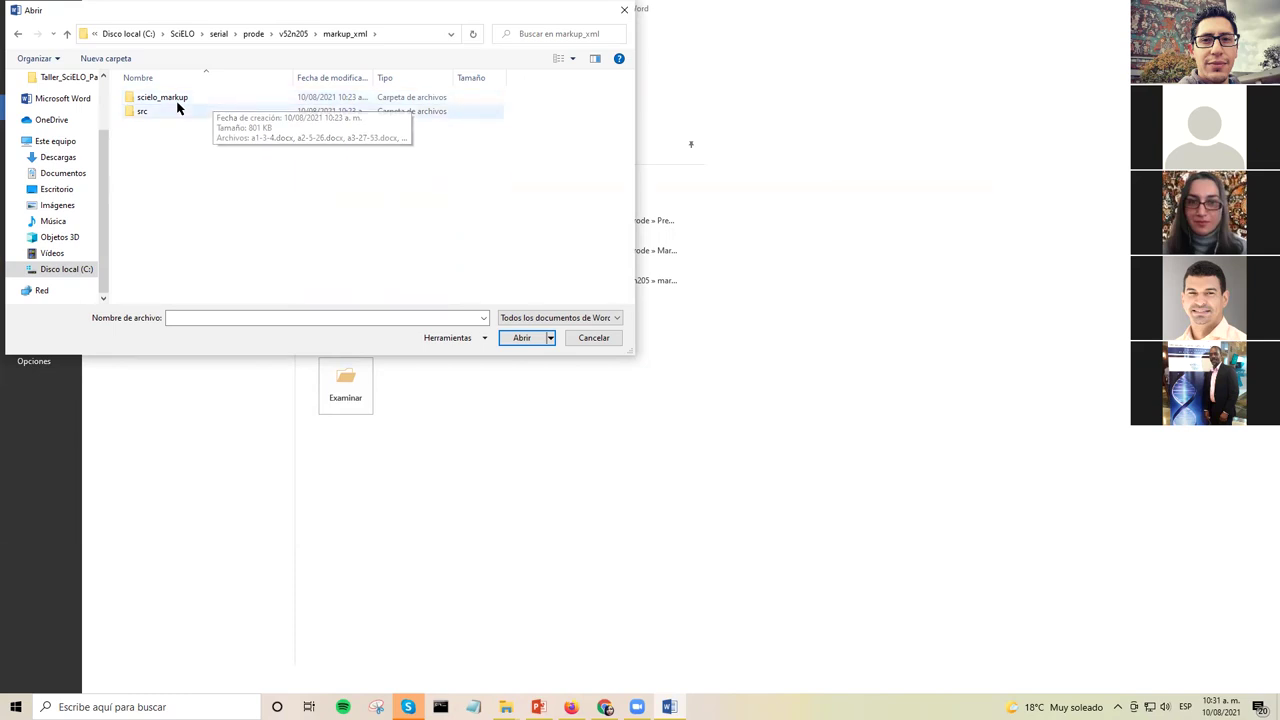
{"action": "left_click", "coordinate": [180, 100]}
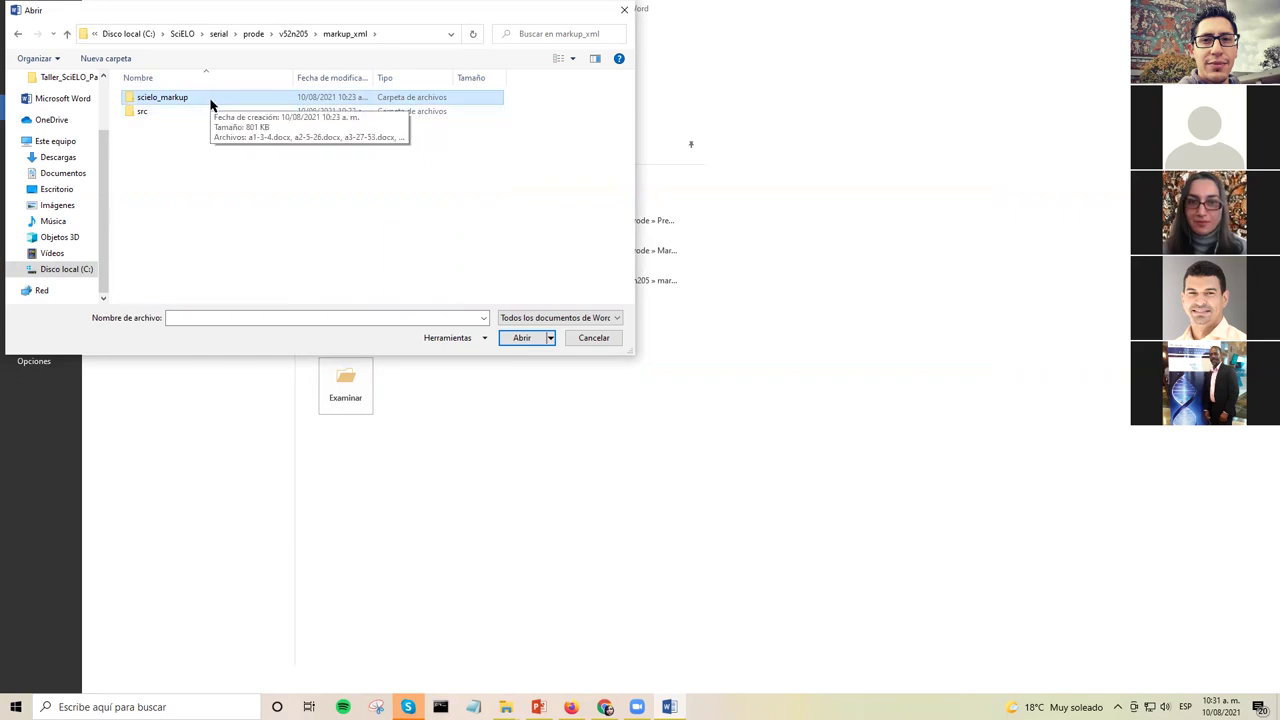
{"action": "double_click", "coordinate": [210, 100]}
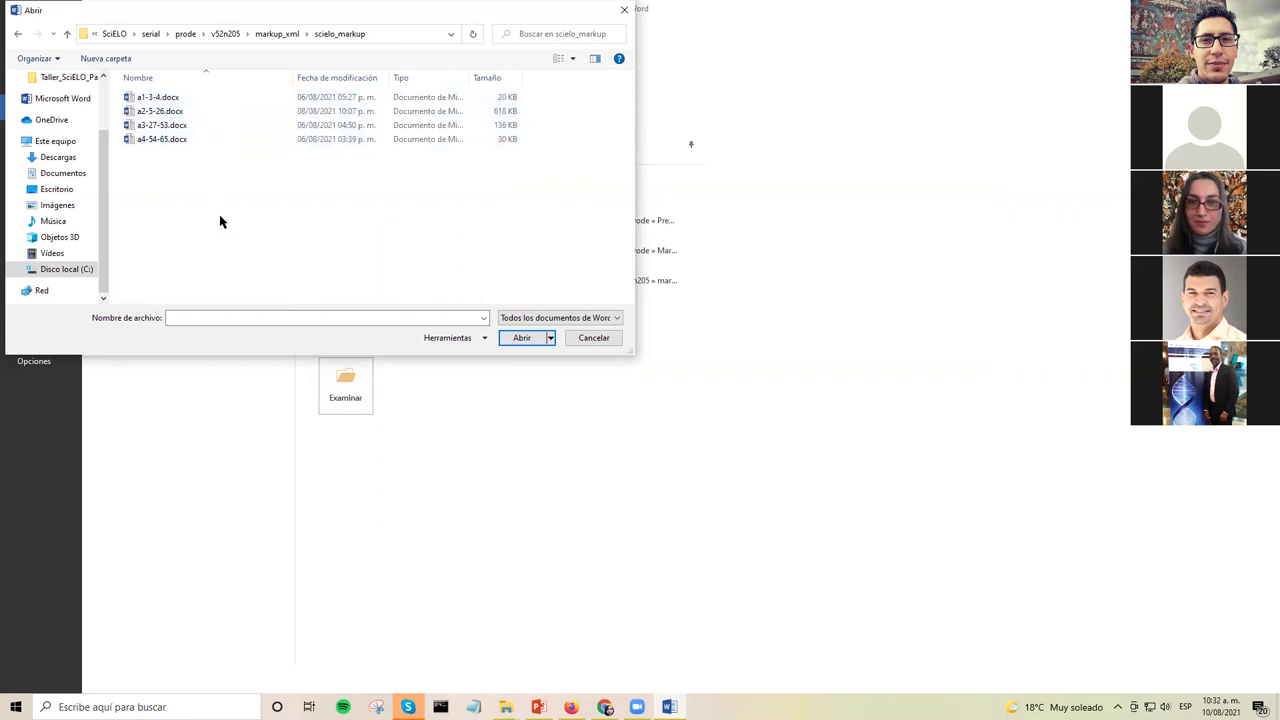
{"action": "double_click", "coordinate": [213, 98]}
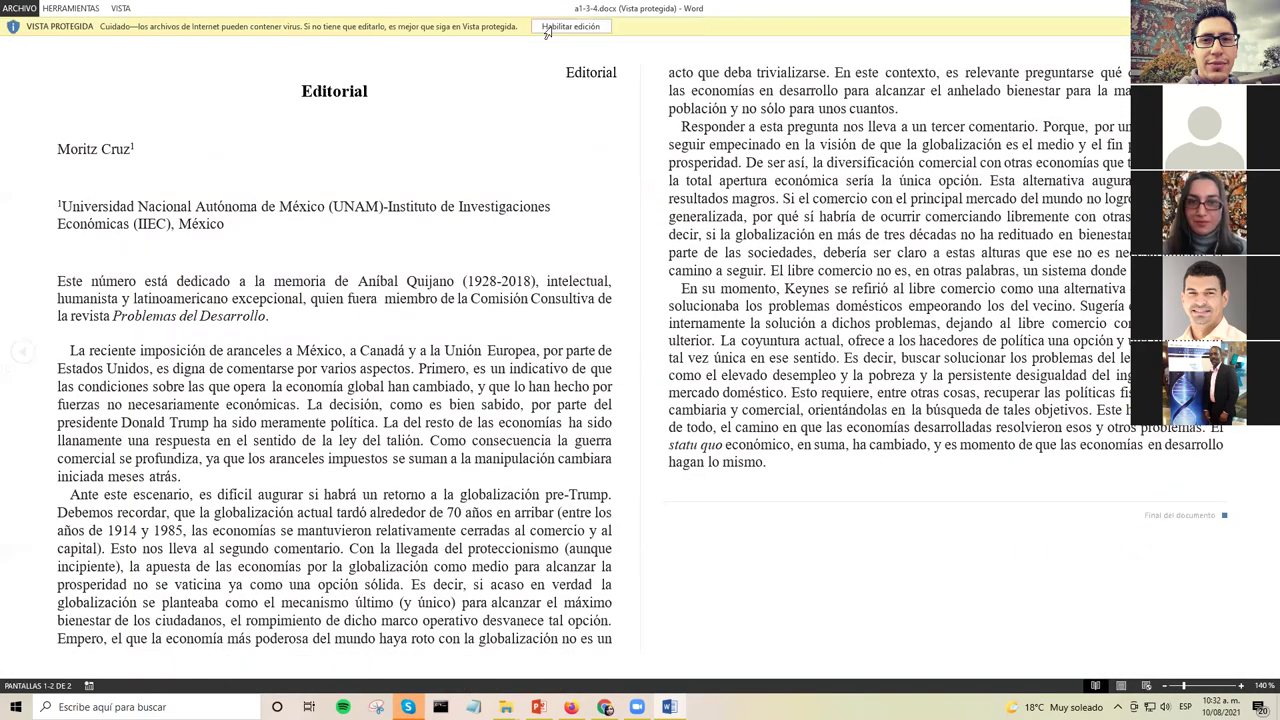
{"action": "left_click", "coordinate": [558, 27]}
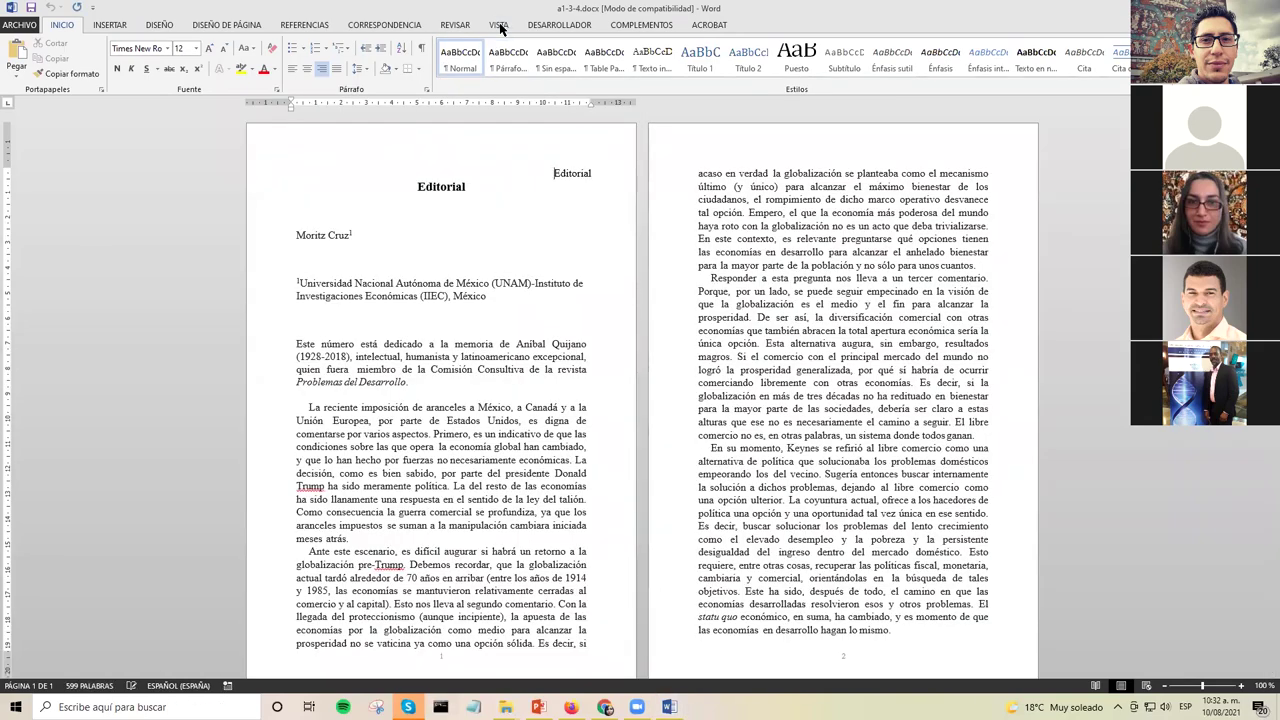
- Show the document one page at a time and enlarge the view to 130%
{"action": "left_click", "coordinate": [498, 24]}
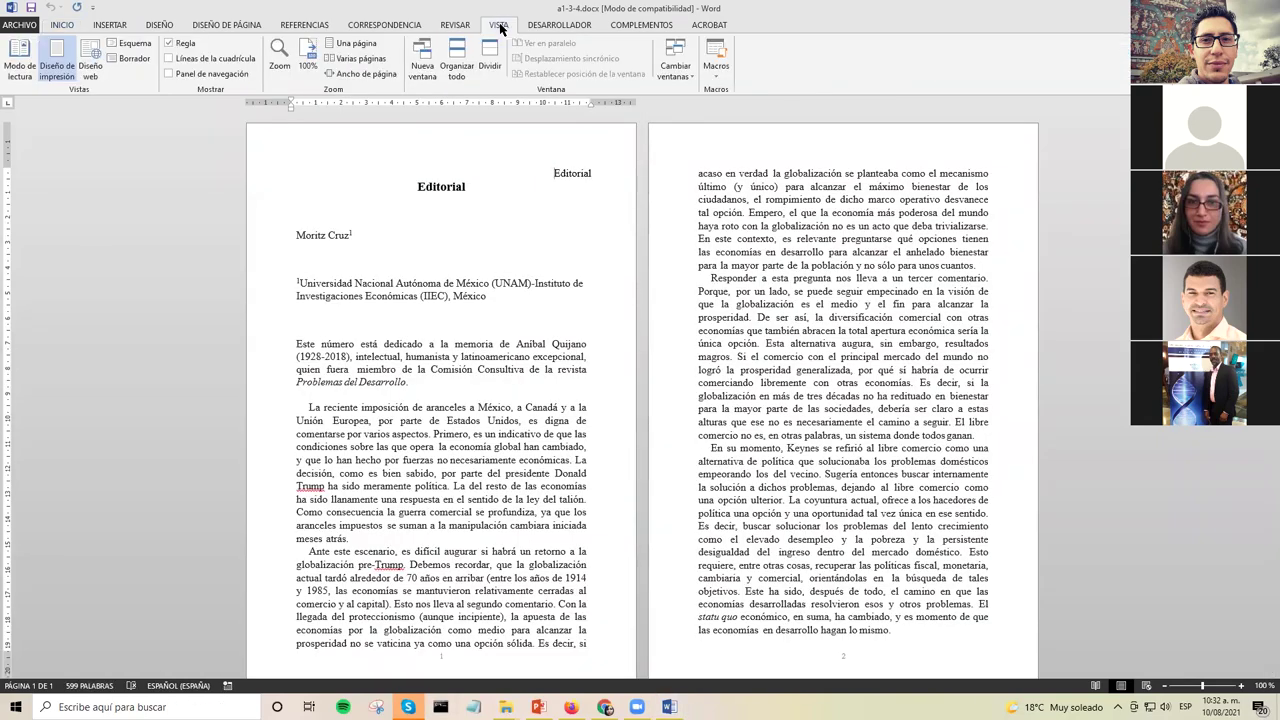
{"action": "left_click", "coordinate": [352, 46]}
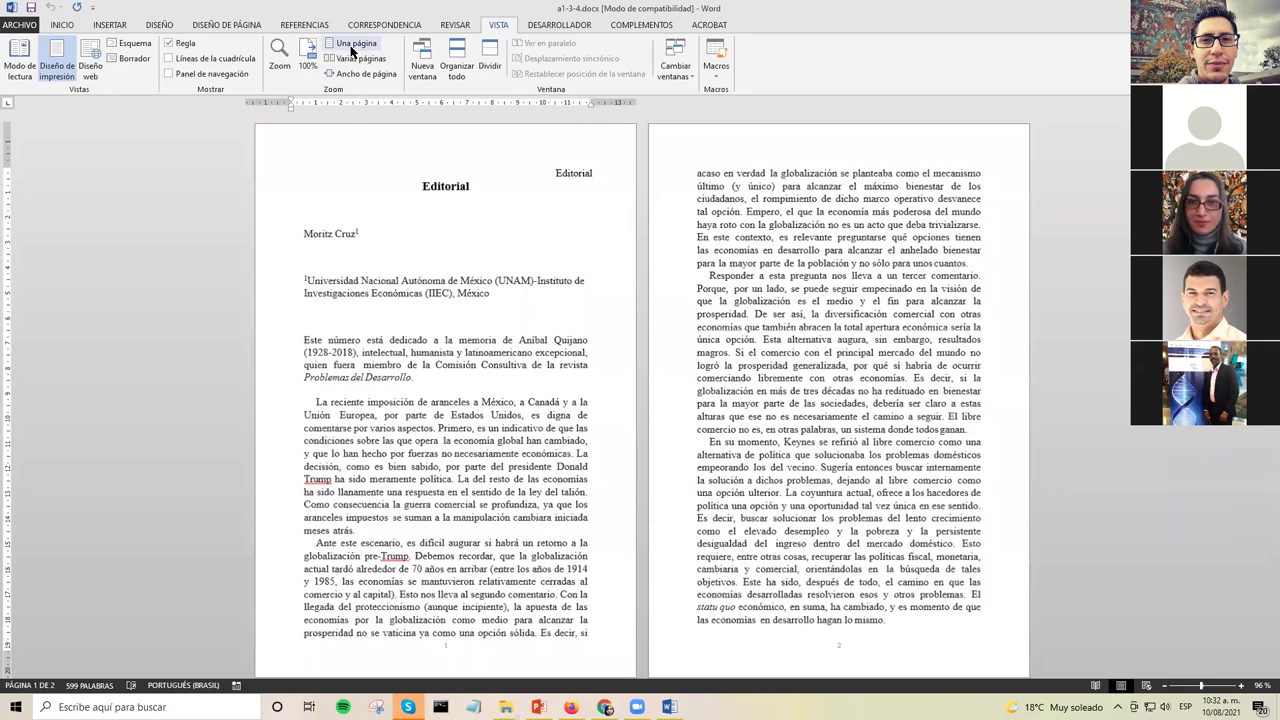
{"action": "left_click", "coordinate": [68, 25]}
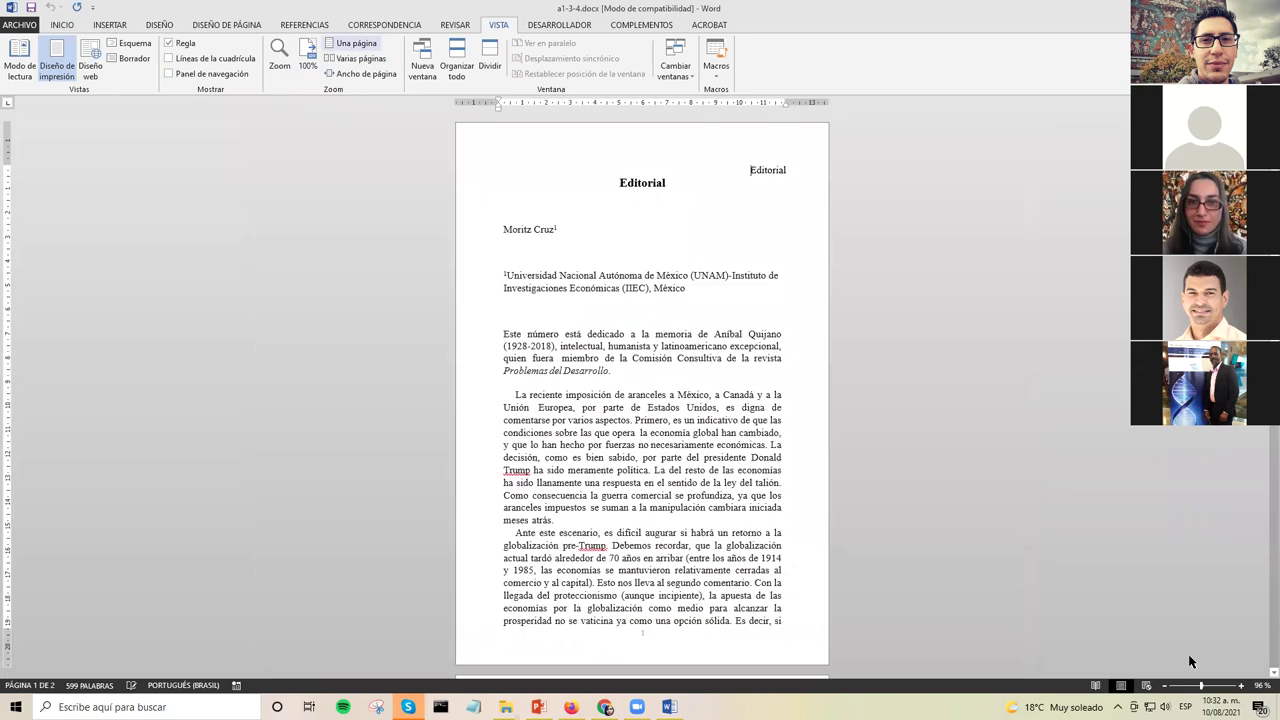
{"action": "left_click", "coordinate": [1241, 686]}
{"action": "left_click", "coordinate": [1241, 686]}
{"action": "left_click", "coordinate": [1241, 686]}
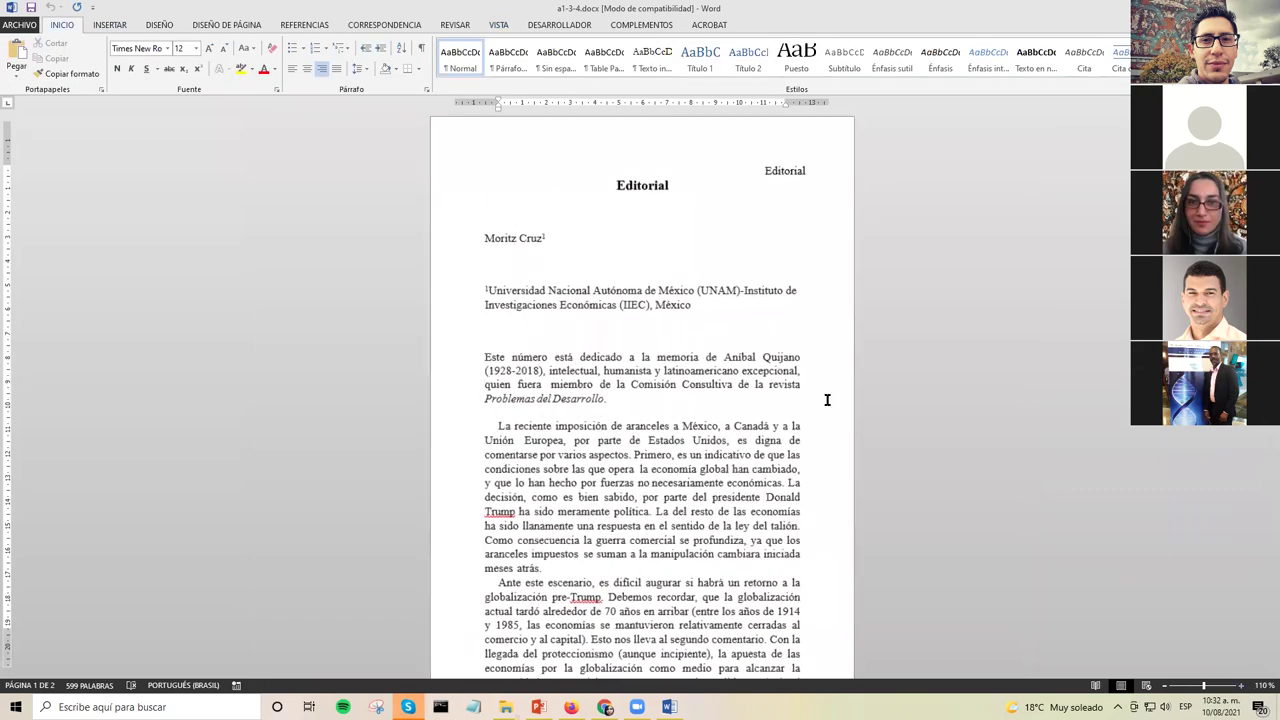
{"action": "scroll", "coordinate": [578, 240], "scroll_direction": "up", "scroll_amount": 1}
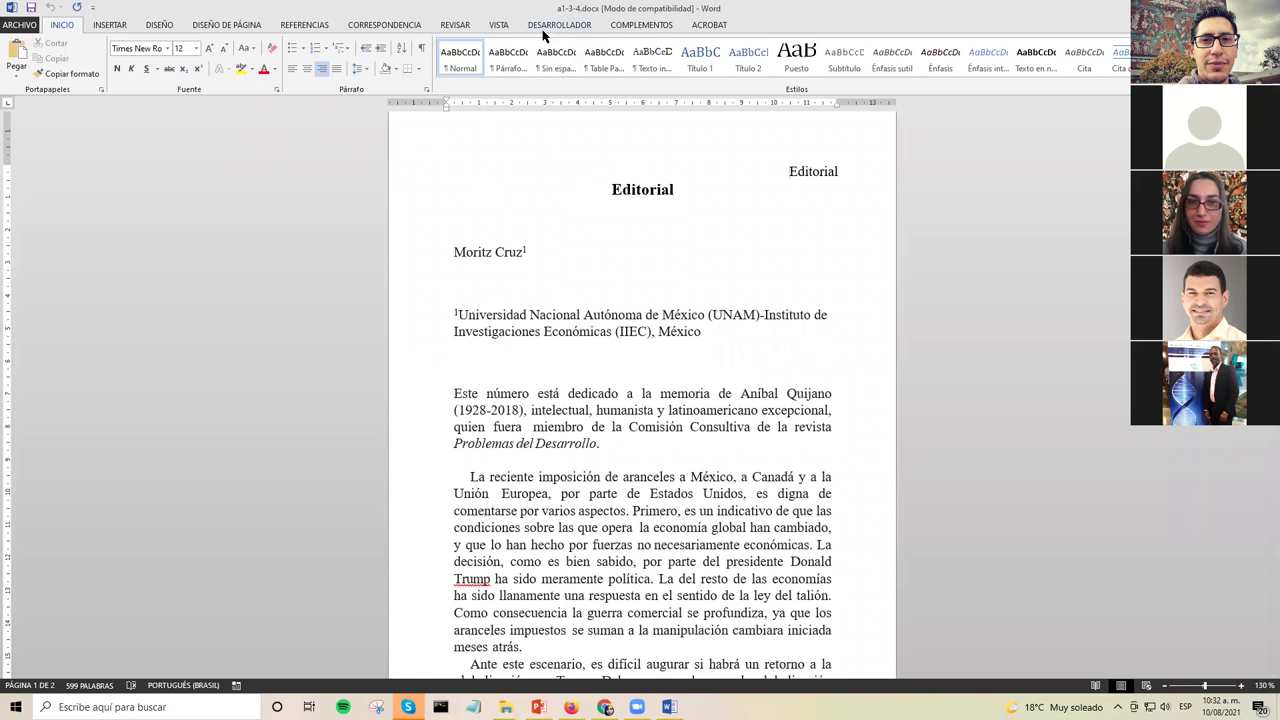
- Review the markup add-in's interface language and markup responsible settings, and close them without changes
{"action": "left_click", "coordinate": [641, 25]}
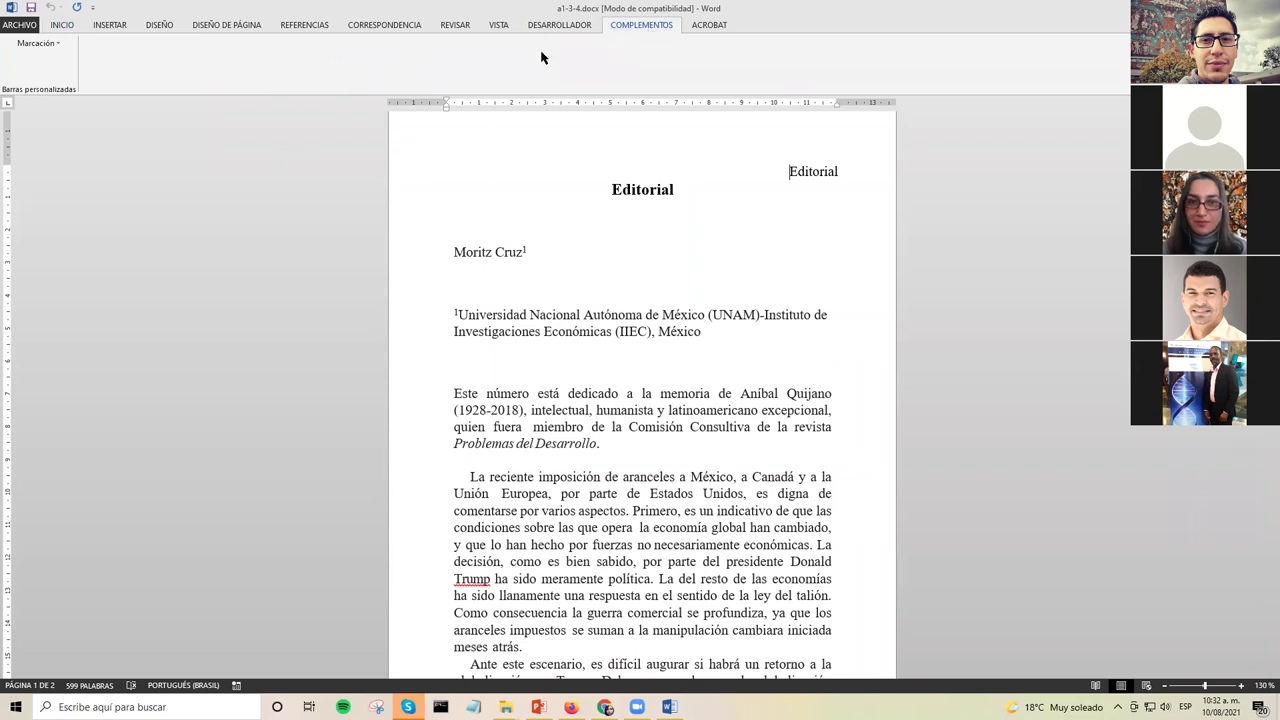
{"action": "left_click", "coordinate": [57, 47]}
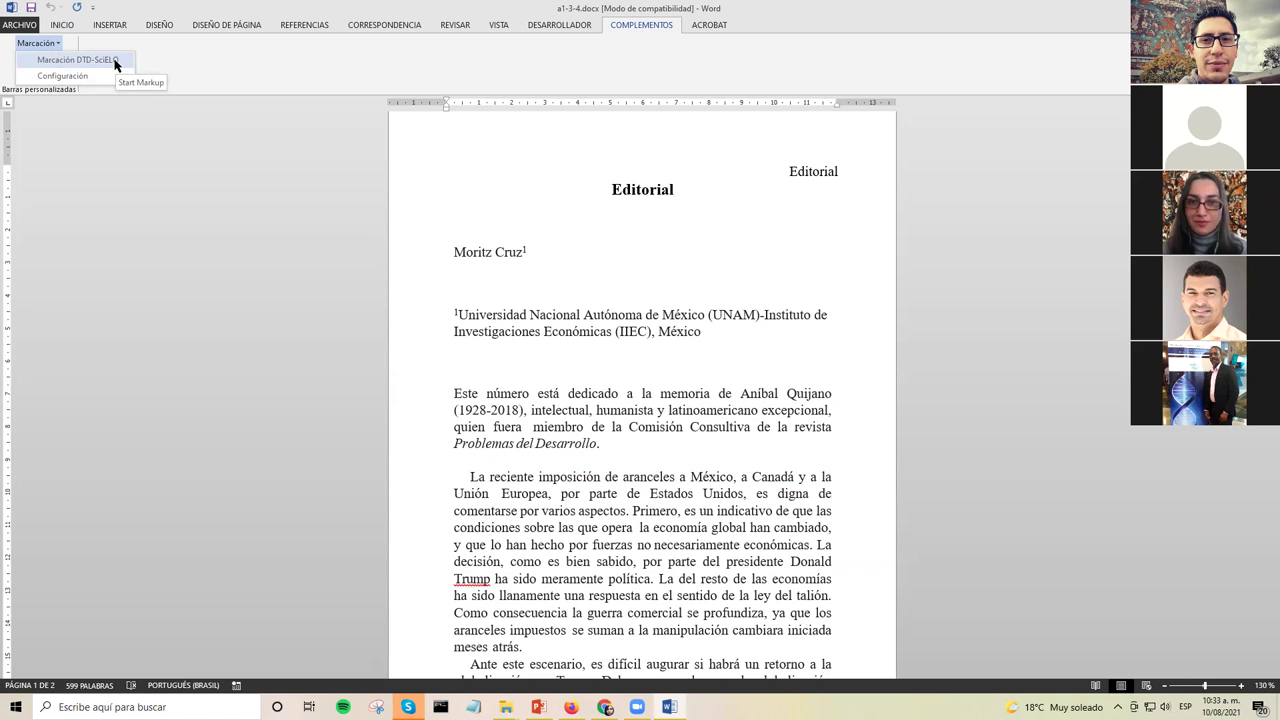
{"action": "left_click", "coordinate": [117, 79]}
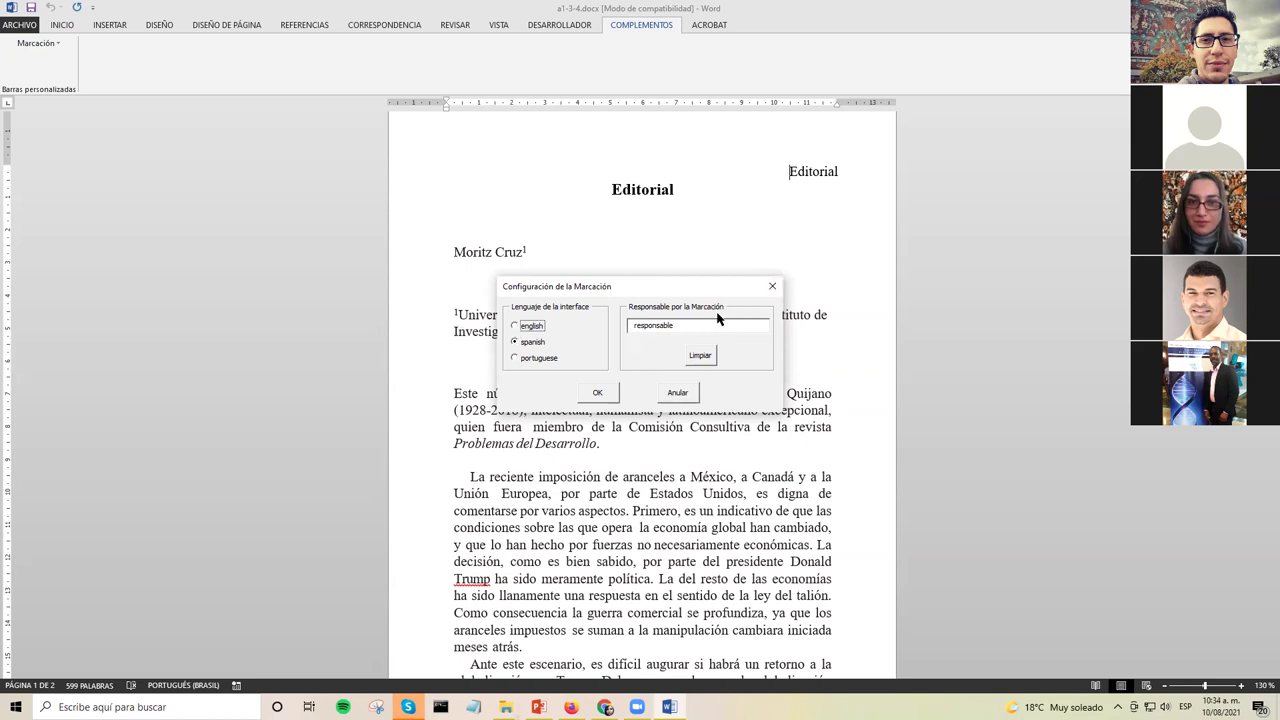
{"action": "left_click", "coordinate": [773, 287]}
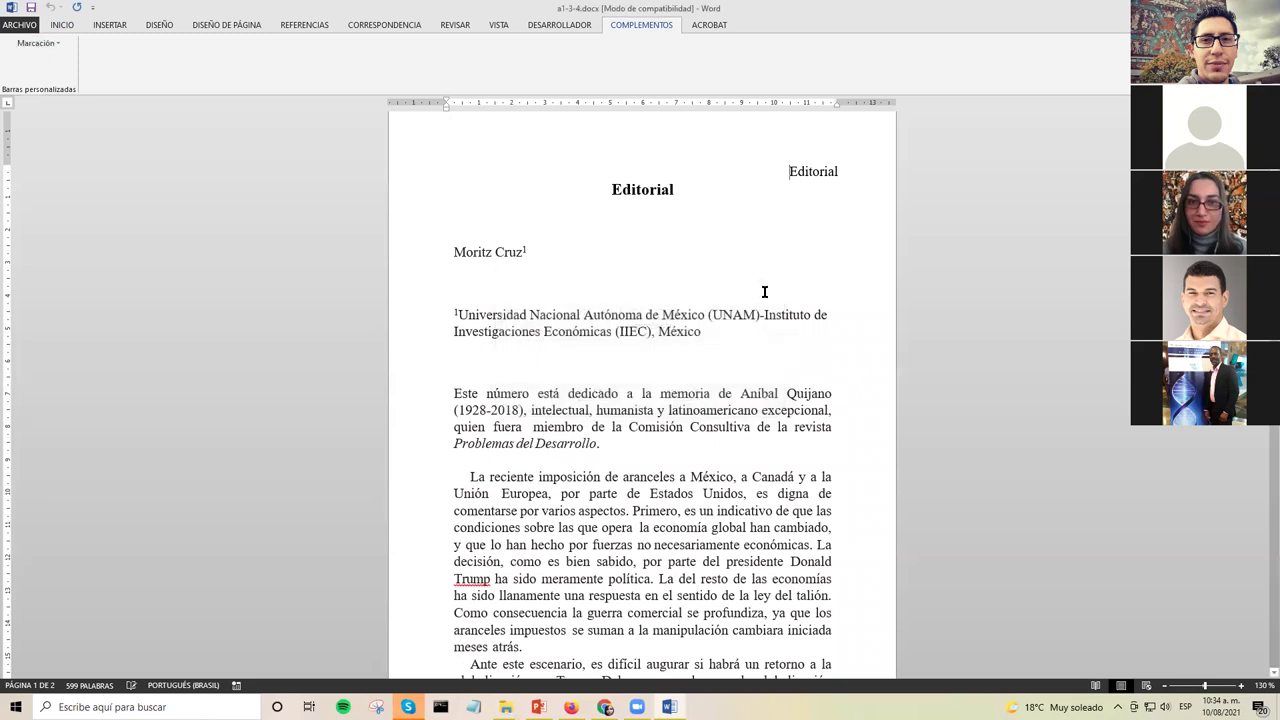
- Start the DTD-SciELO markup and open the doc element's form with the whole document text selected
{"action": "left_click", "coordinate": [58, 46]}
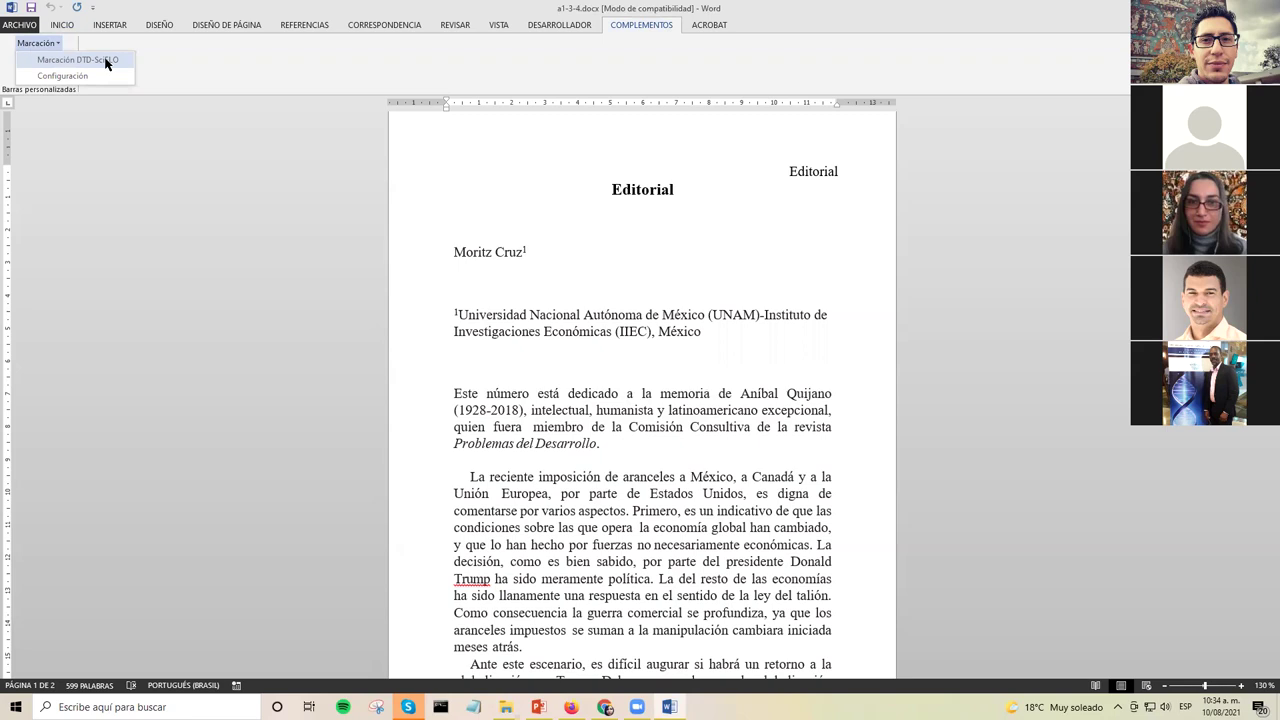
{"action": "left_click", "coordinate": [186, 157]}
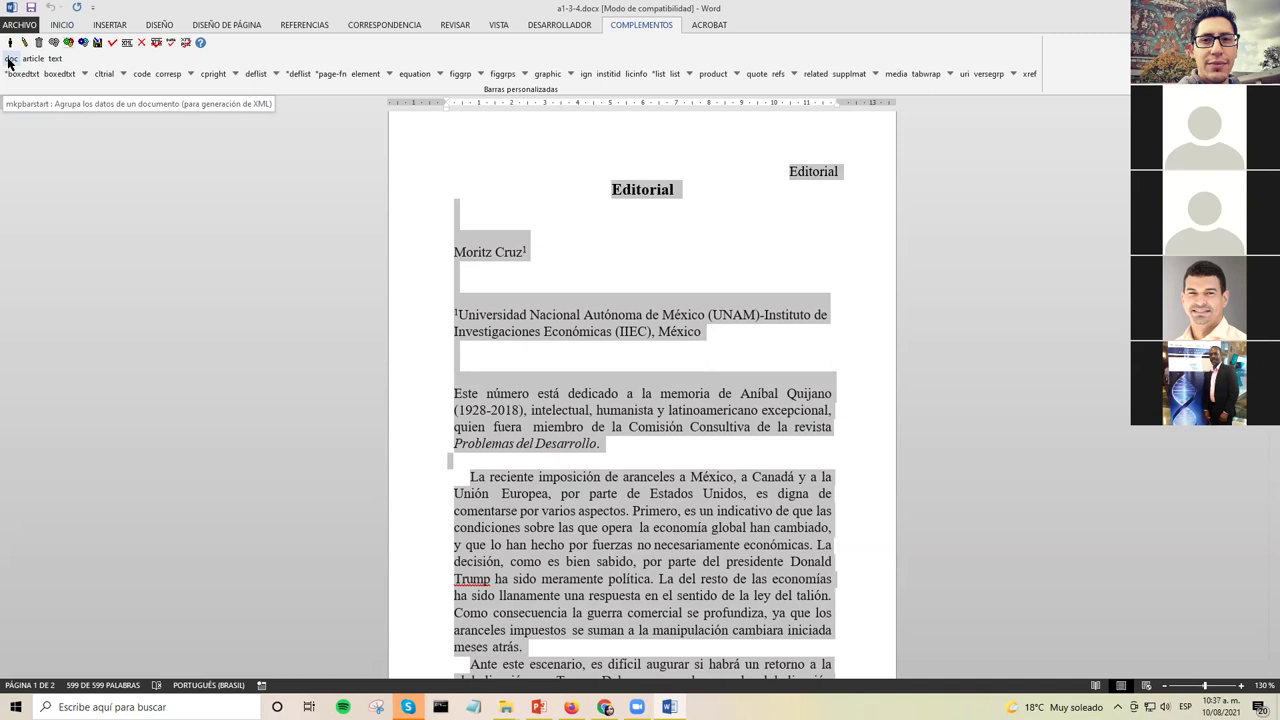
{"action": "left_click", "coordinate": [9, 59]}
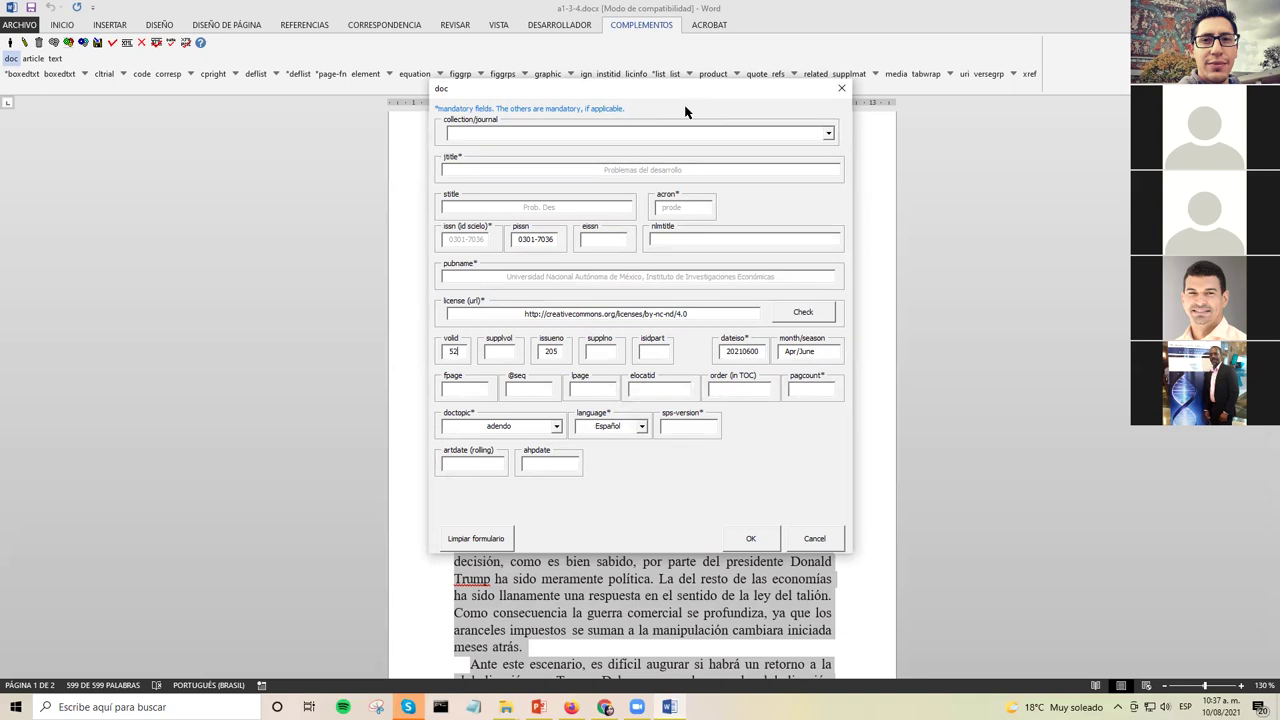
- Choose "Problemas del desarrollo | Mexico" as the collection/journal in the doc form
{"action": "left_click", "coordinate": [829, 136]}
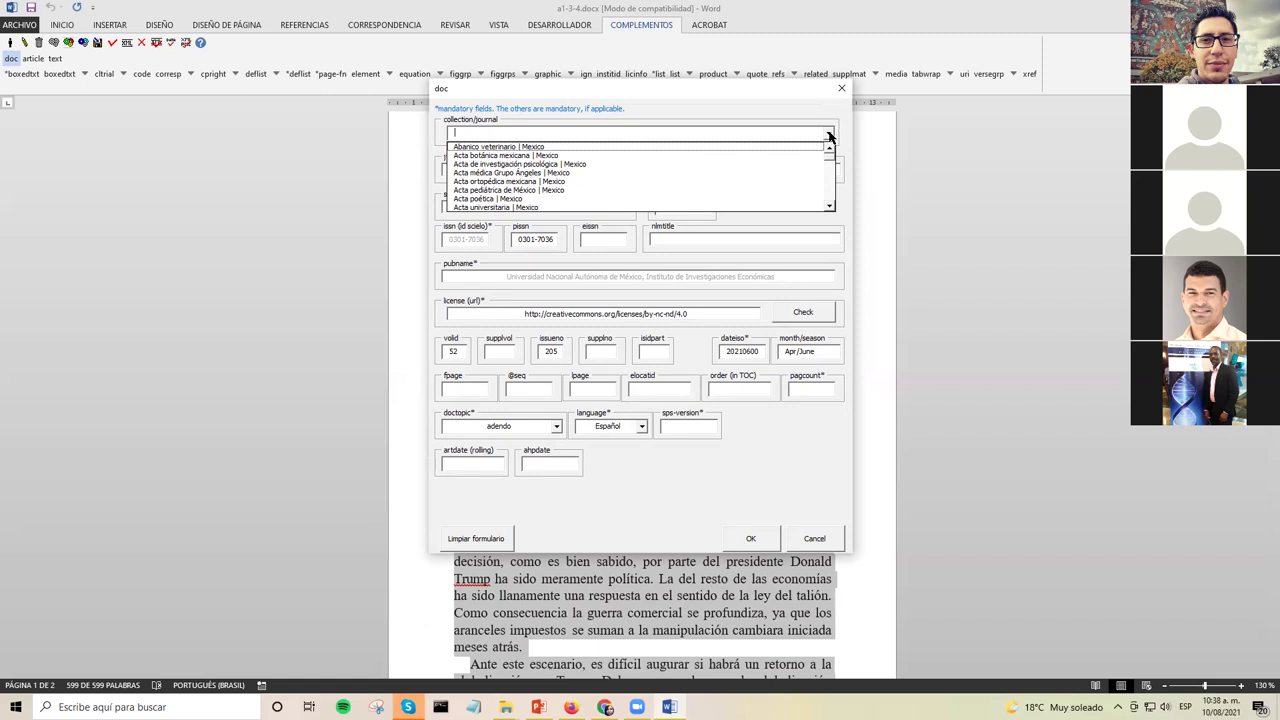
{"action": "type", "text": "Pr"}
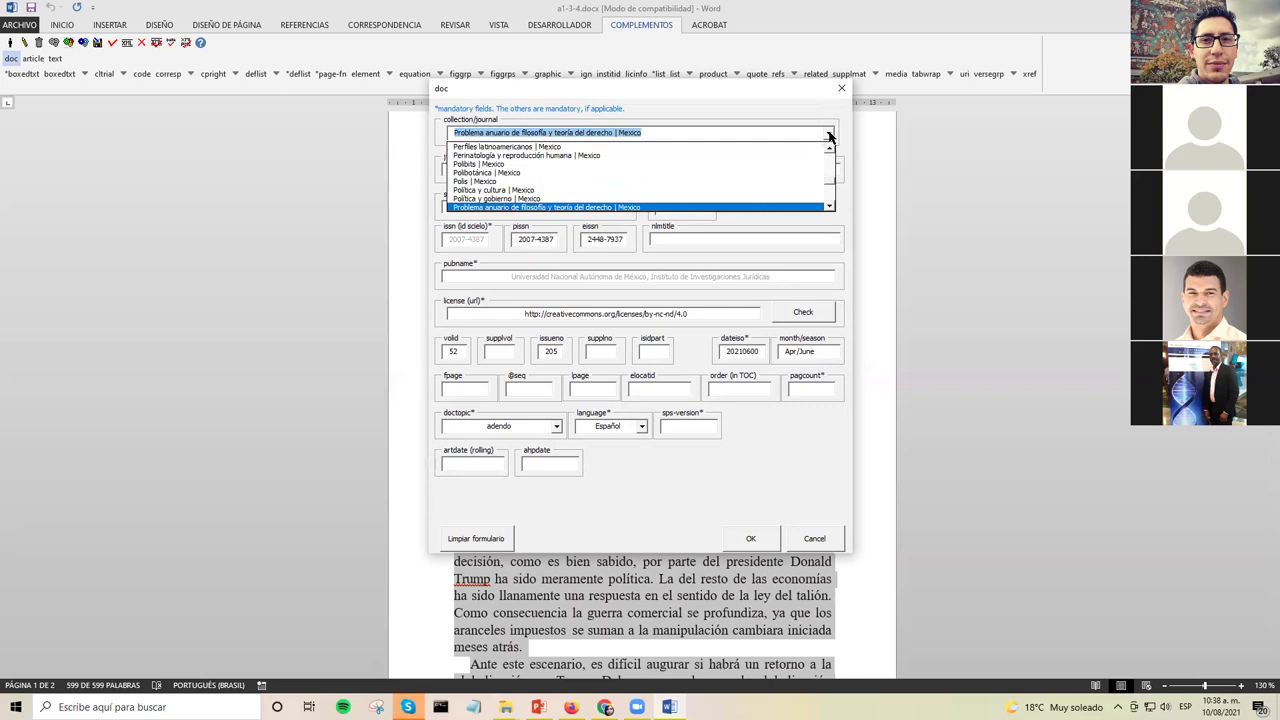
{"action": "left_click", "coordinate": [828, 209]}
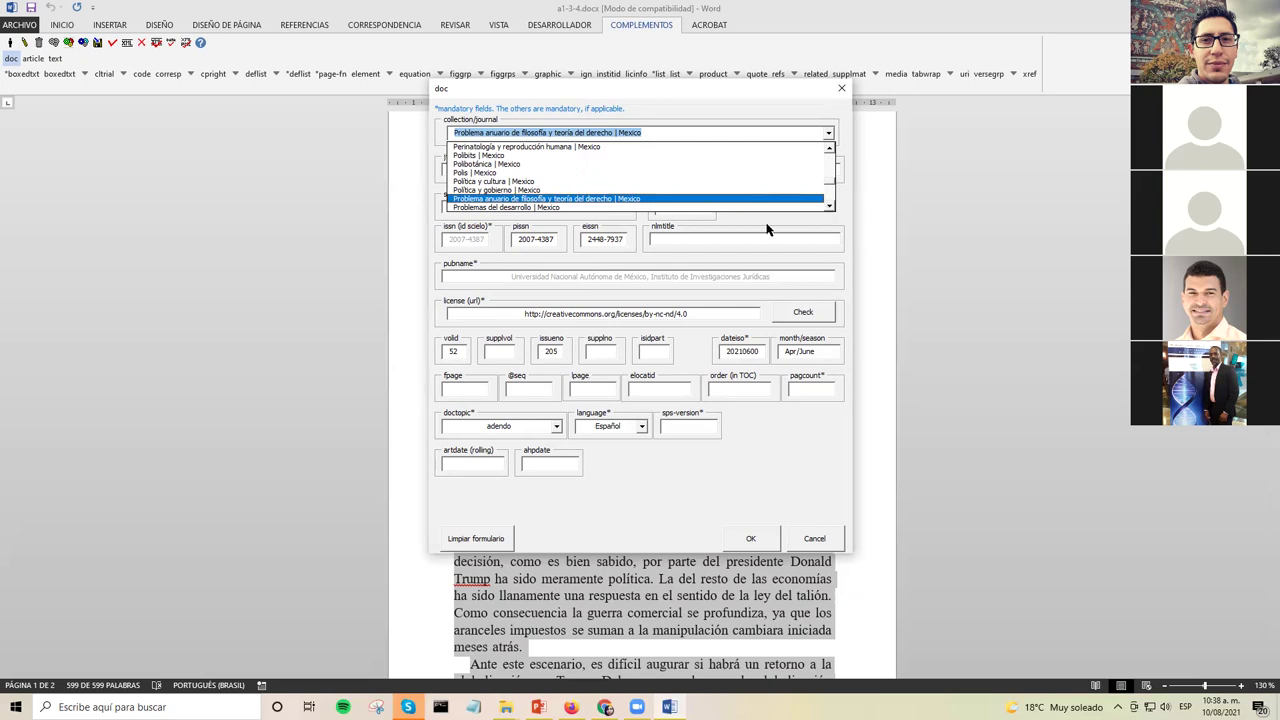
{"action": "left_click", "coordinate": [603, 207]}
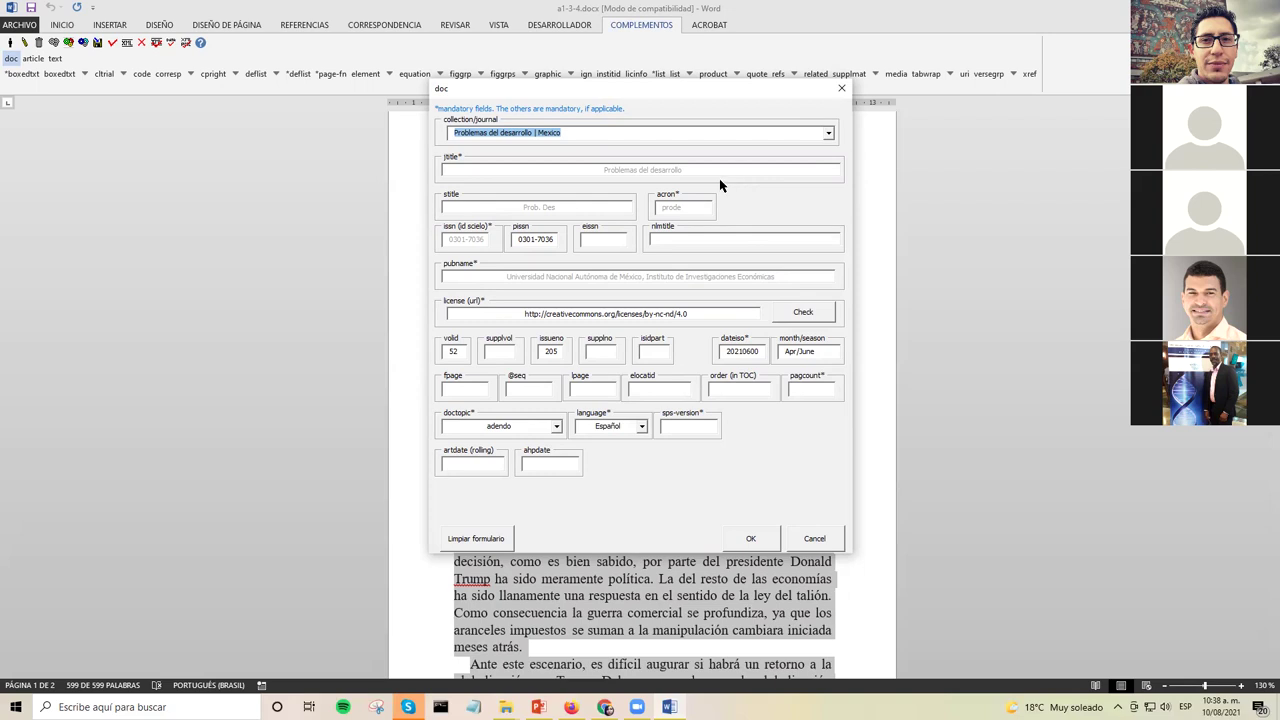
{"action": "left_click", "coordinate": [826, 134]}
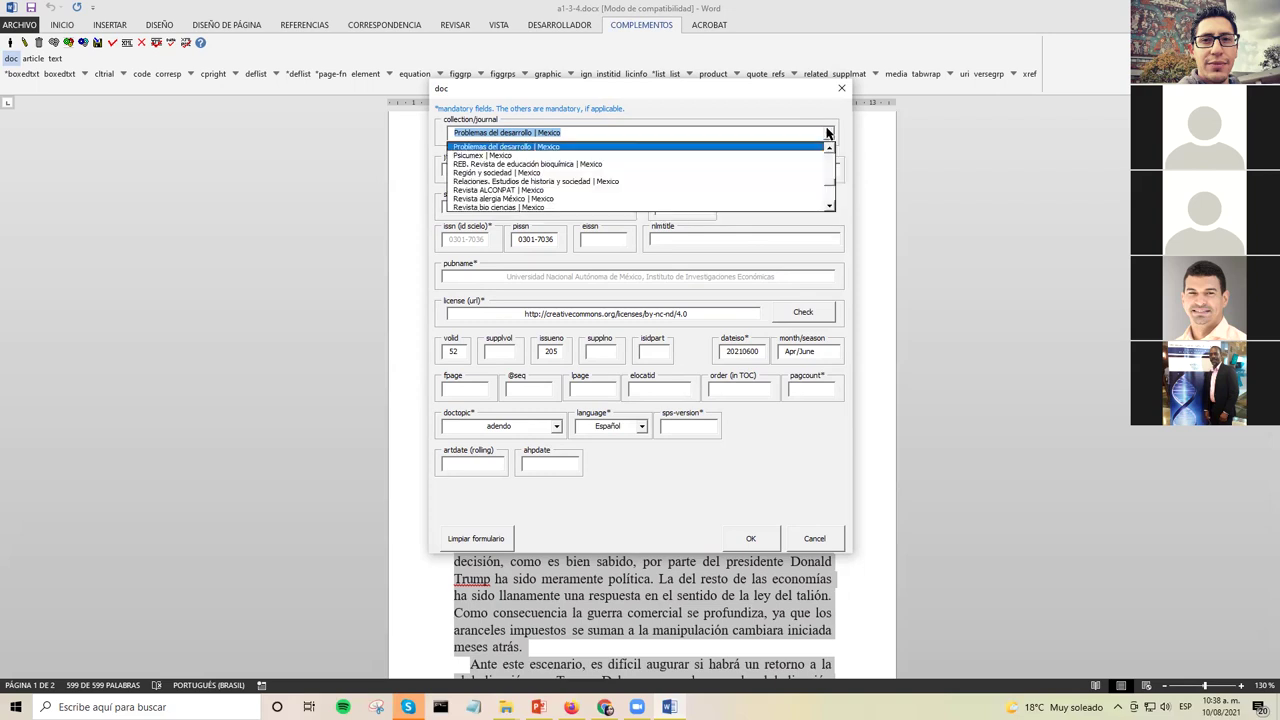
- Keep the chosen journal in the doc form and examine downloaded_markup_journals.csv and markup_journals.csv in the SciELO96R20\bin\markup folder in File Explorer
{"action": "left_click", "coordinate": [790, 151]}
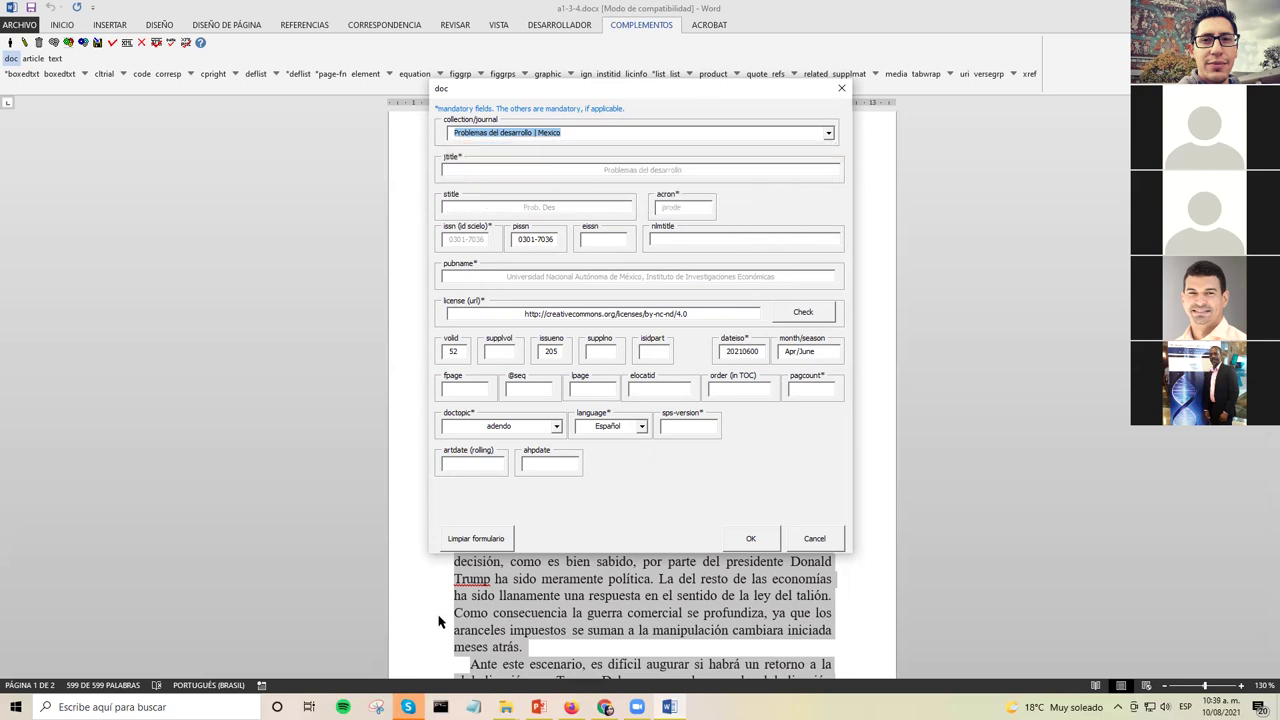
{"action": "mouse_move", "coordinate": [506, 707]}
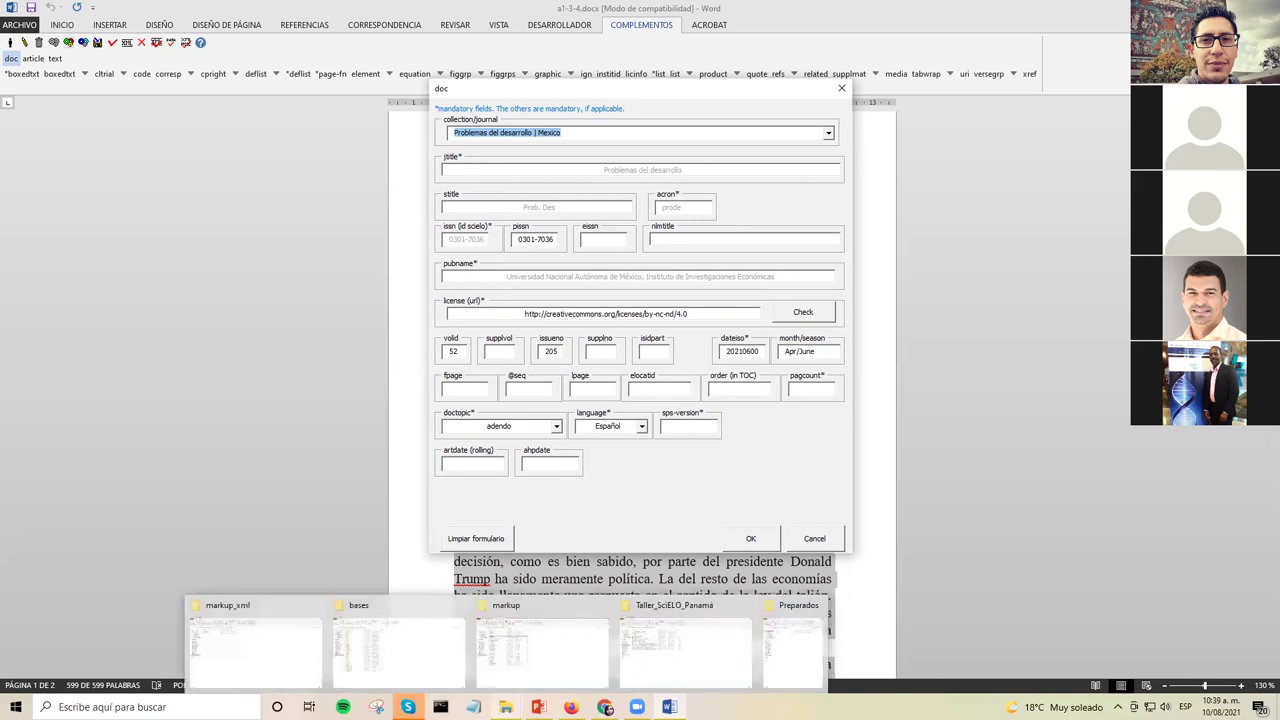
{"action": "left_click", "coordinate": [545, 645]}
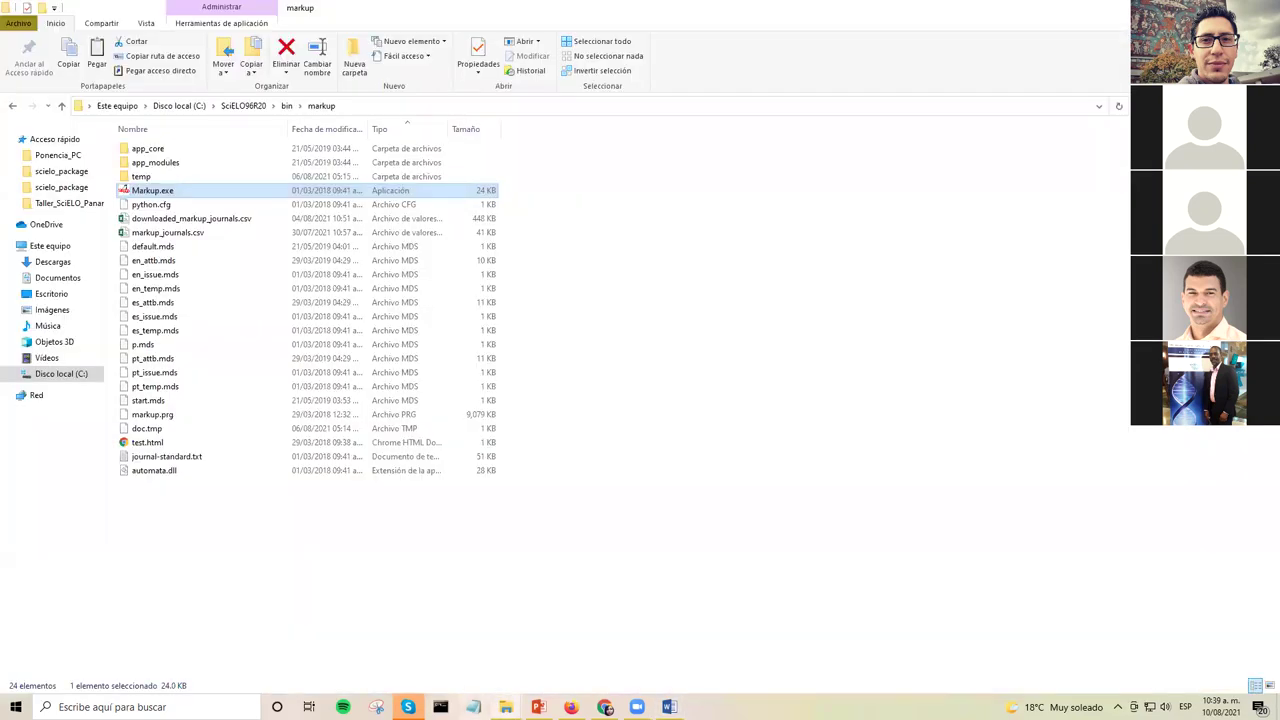
{"action": "left_click", "coordinate": [372, 601]}
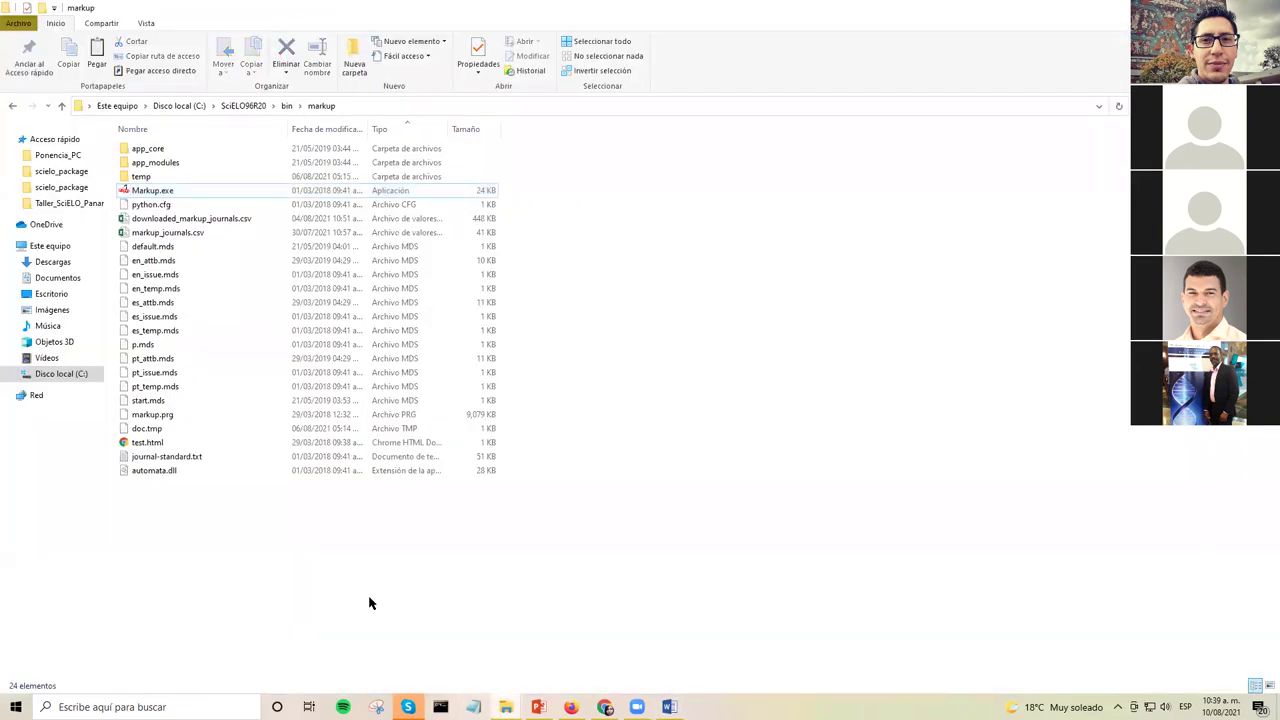
{"action": "left_click", "coordinate": [211, 220]}
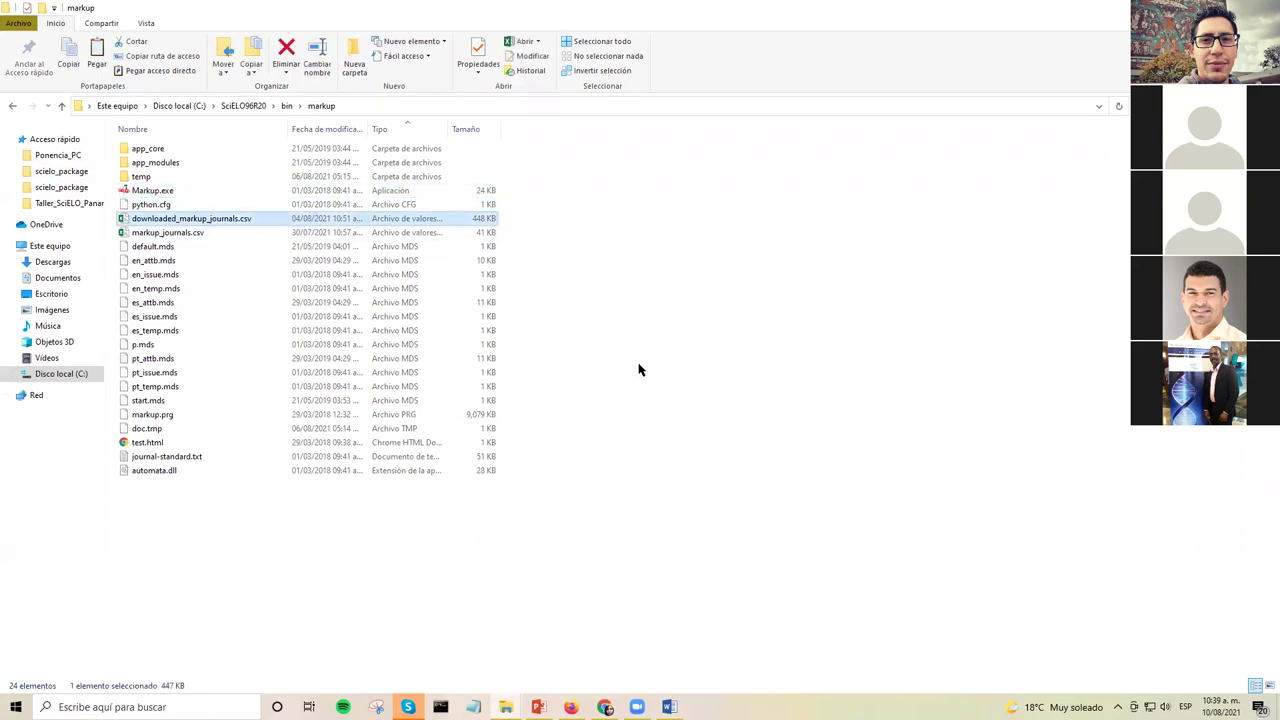
{"action": "key", "text": "shift+Down"}
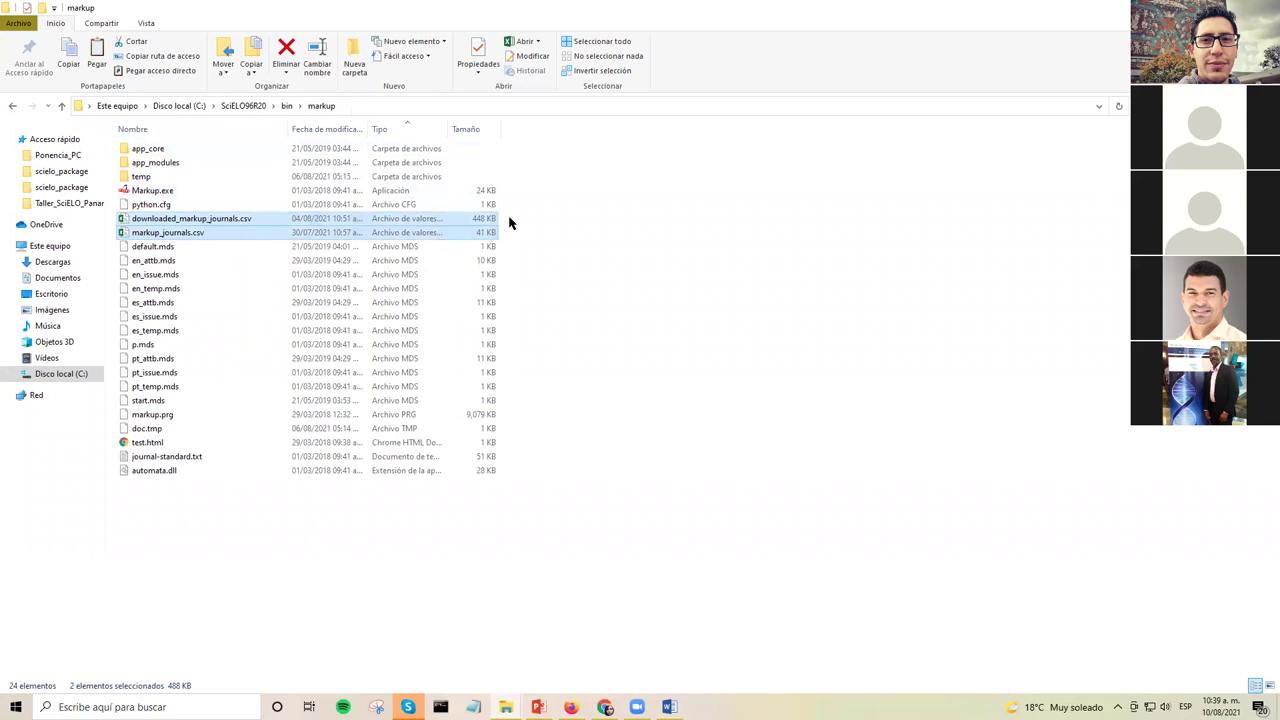
{"action": "left_click", "coordinate": [586, 320]}
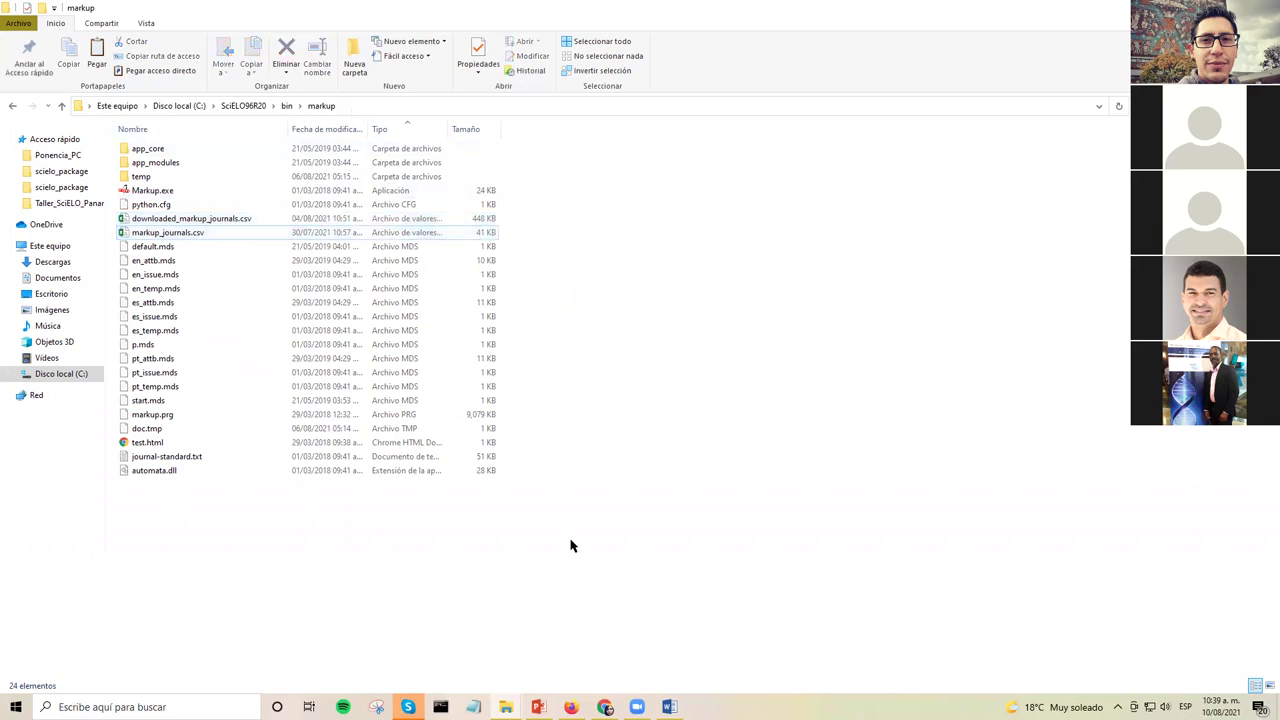
- Look at the "Cómo usar el Markup" manual page in Chrome and return to the markup folder in File Explorer
{"action": "mouse_move", "coordinate": [604, 707]}
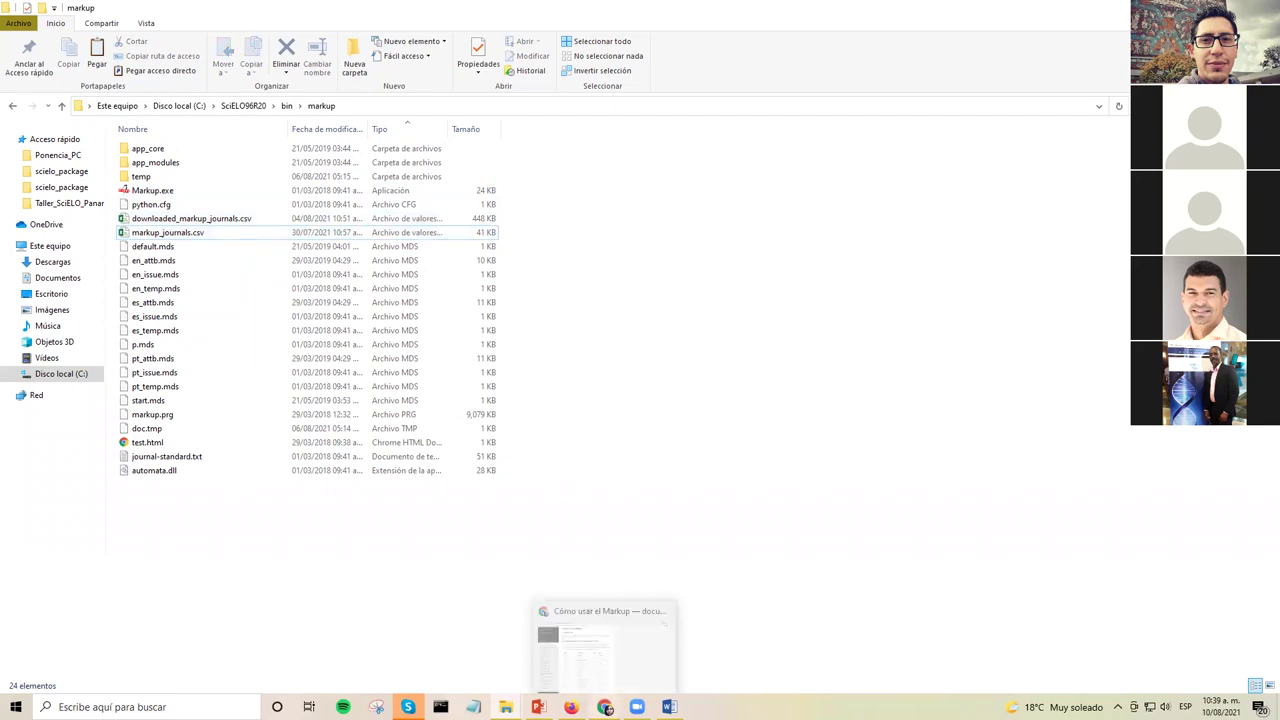
{"action": "left_click", "coordinate": [603, 645]}
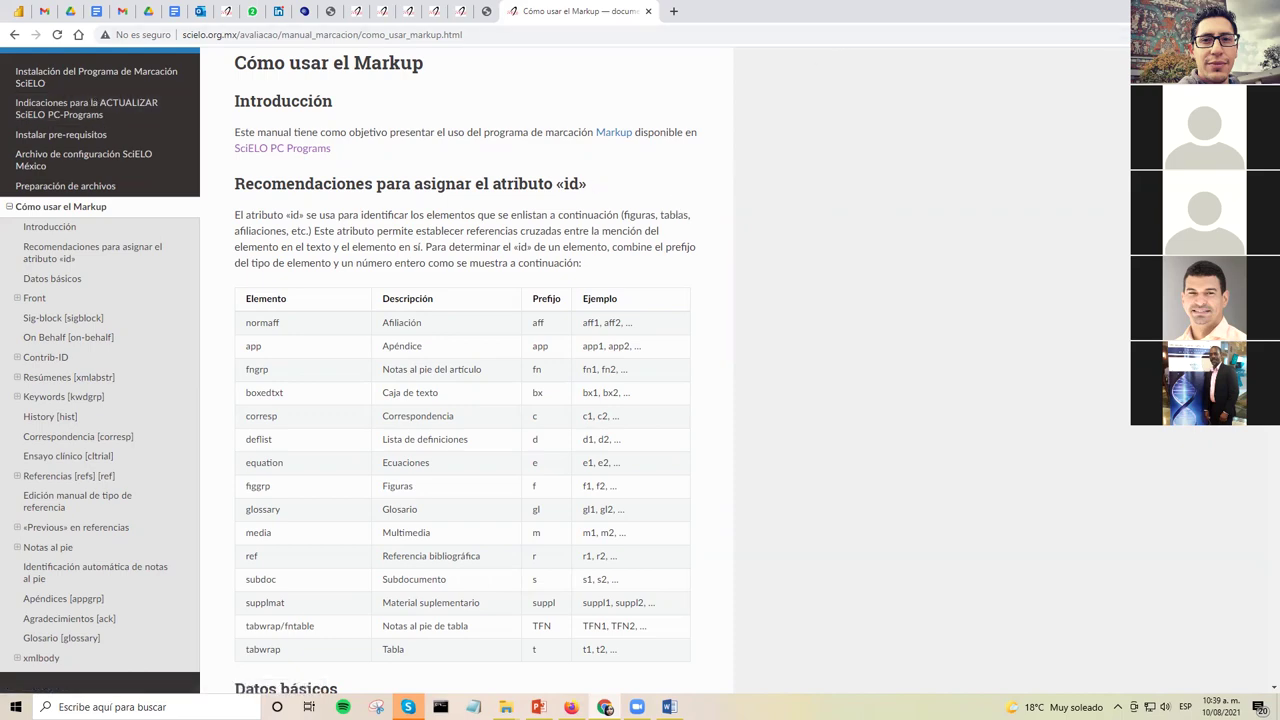
{"action": "key", "text": "alt+Tab"}
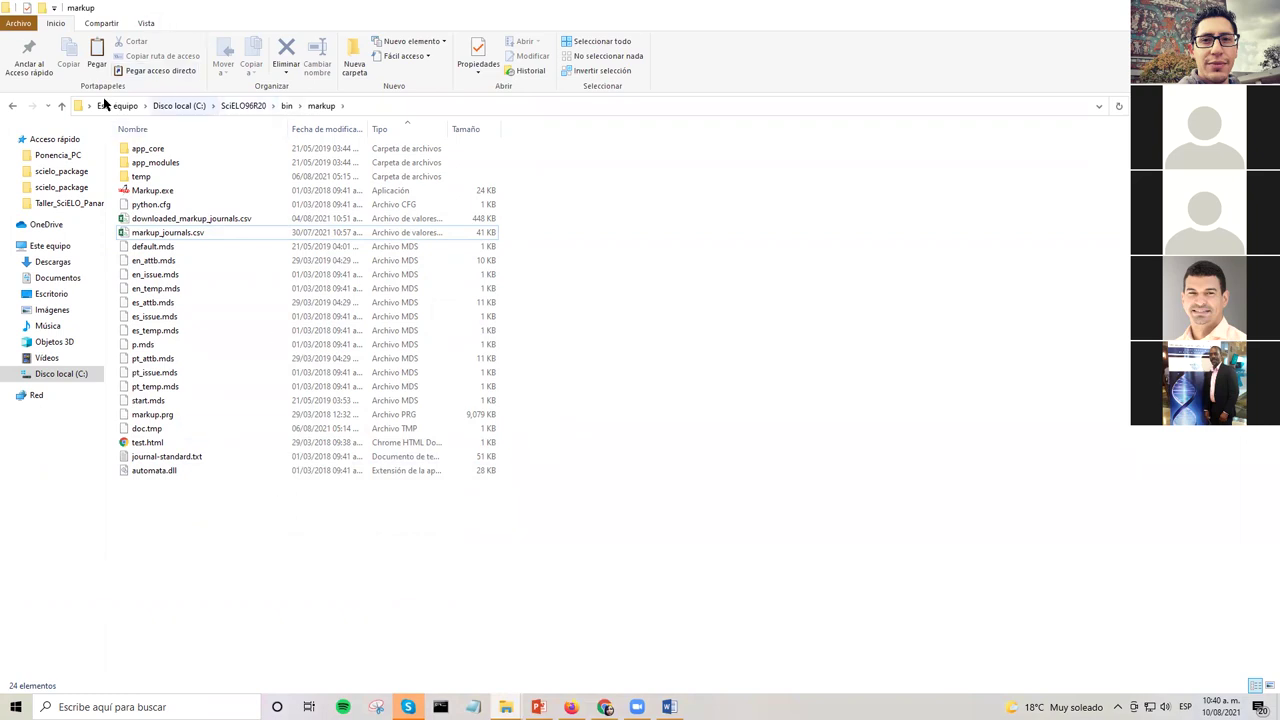
- Run the download_markup_journals.py script from the SciELO96R20\bin\xml folder
{"action": "left_click", "coordinate": [61, 107]}
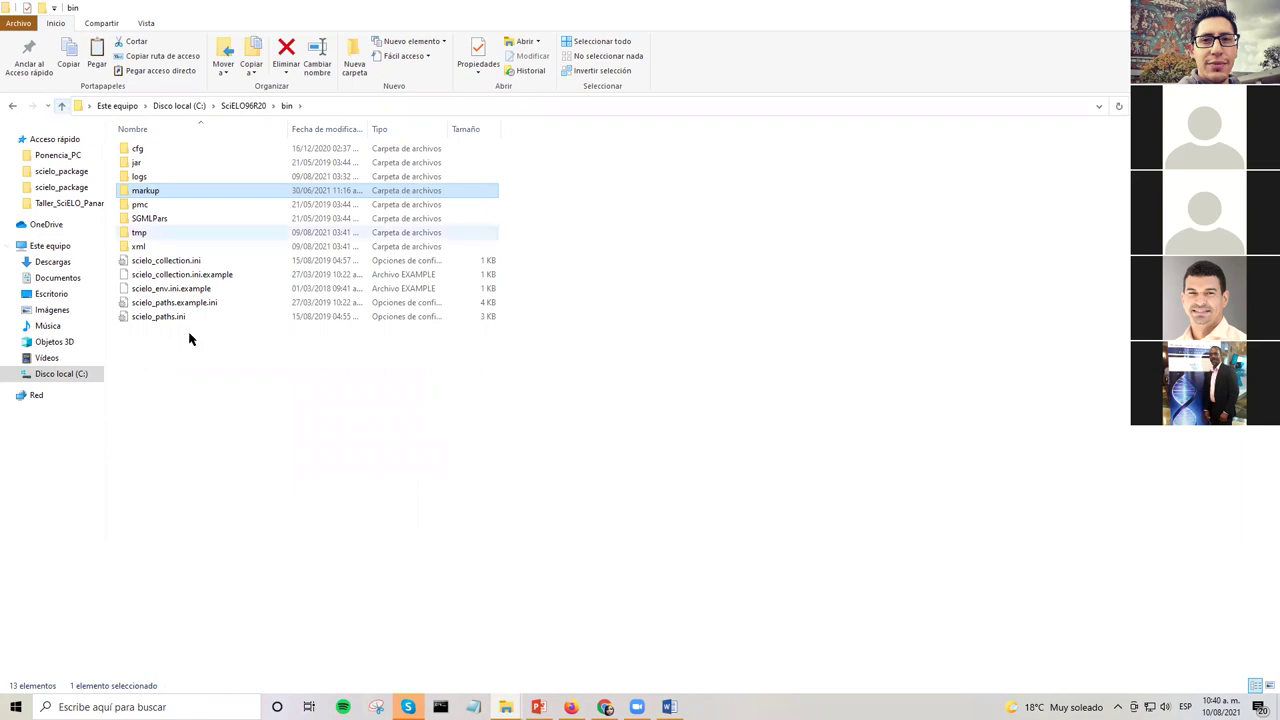
{"action": "left_click", "coordinate": [218, 387]}
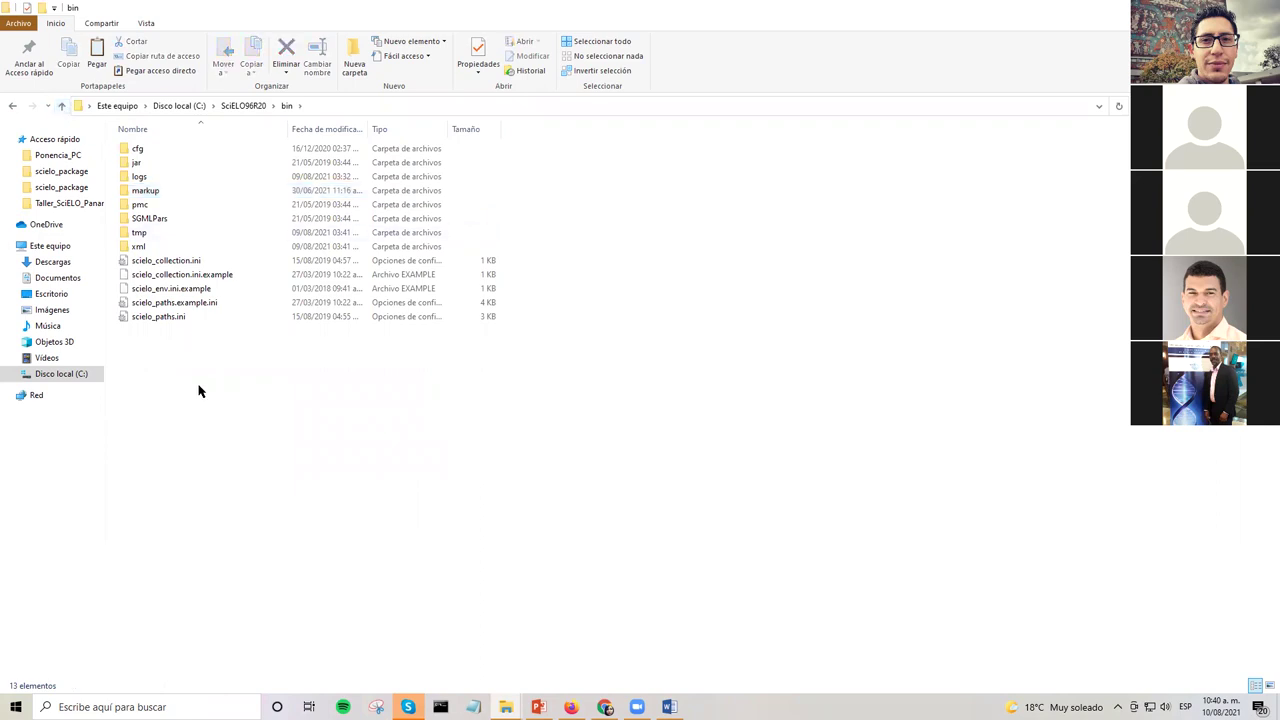
{"action": "double_click", "coordinate": [148, 246]}
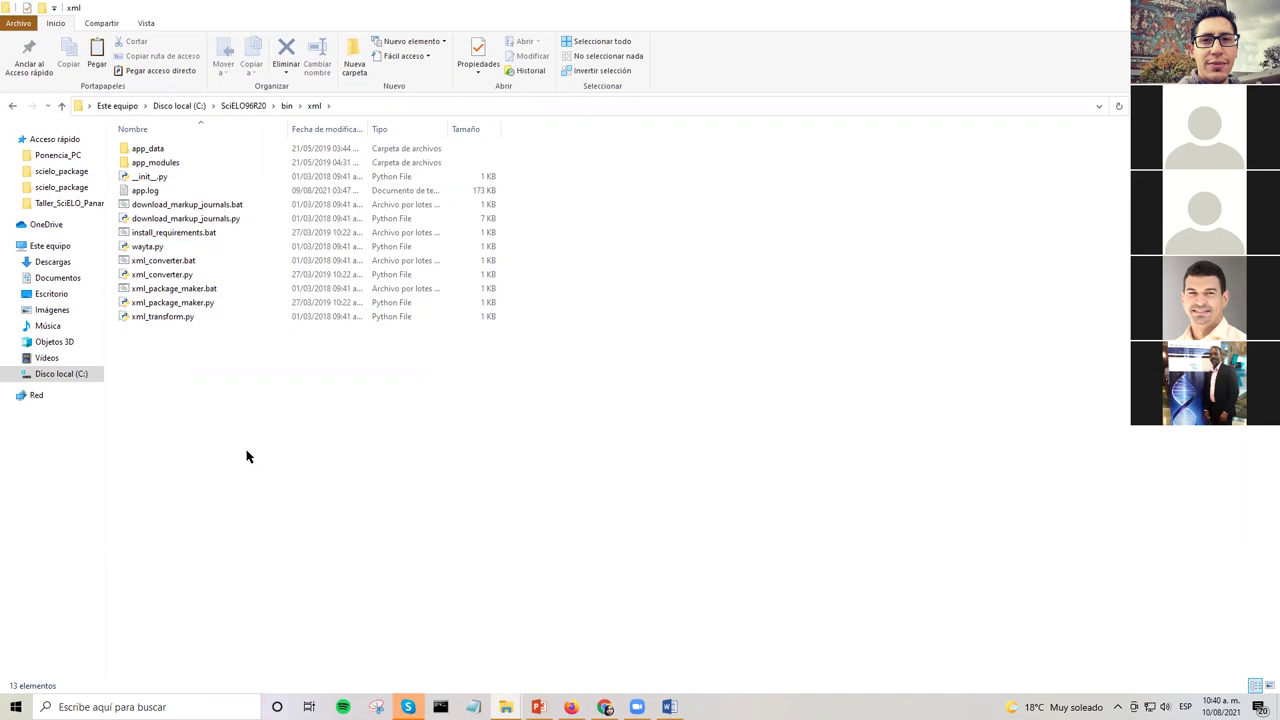
{"action": "left_click", "coordinate": [266, 220]}
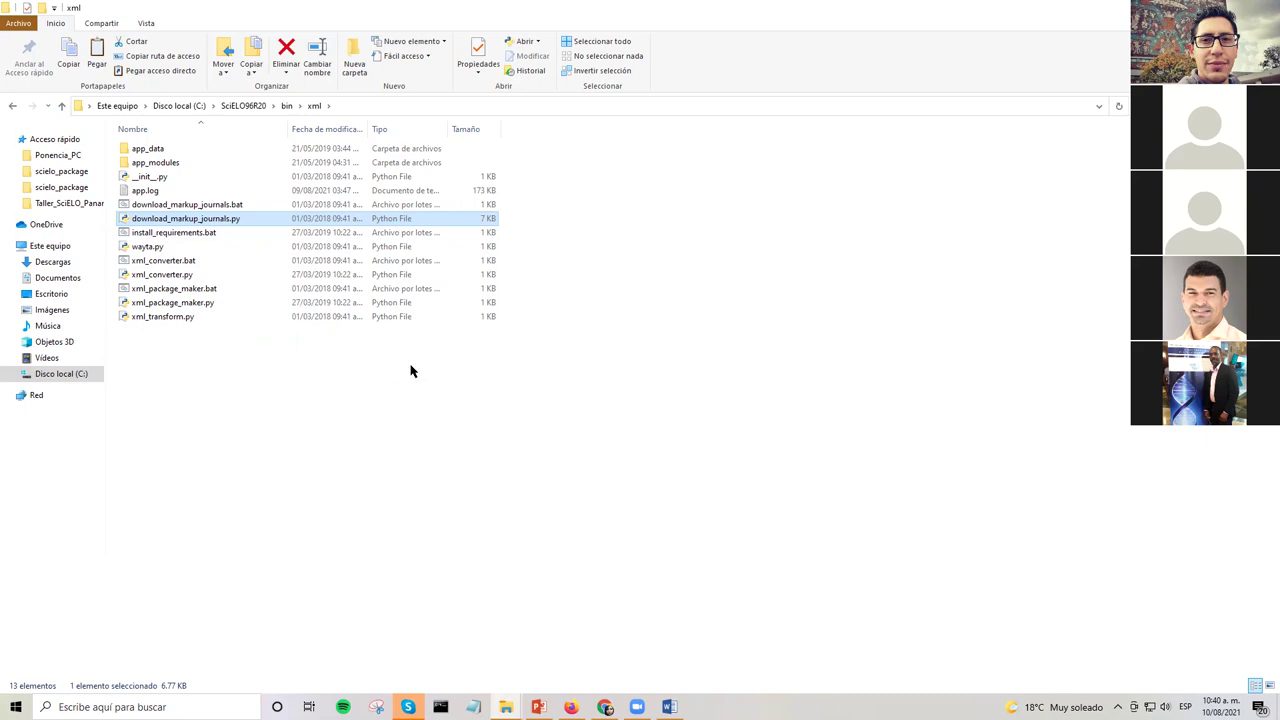
{"action": "key", "text": "Return"}
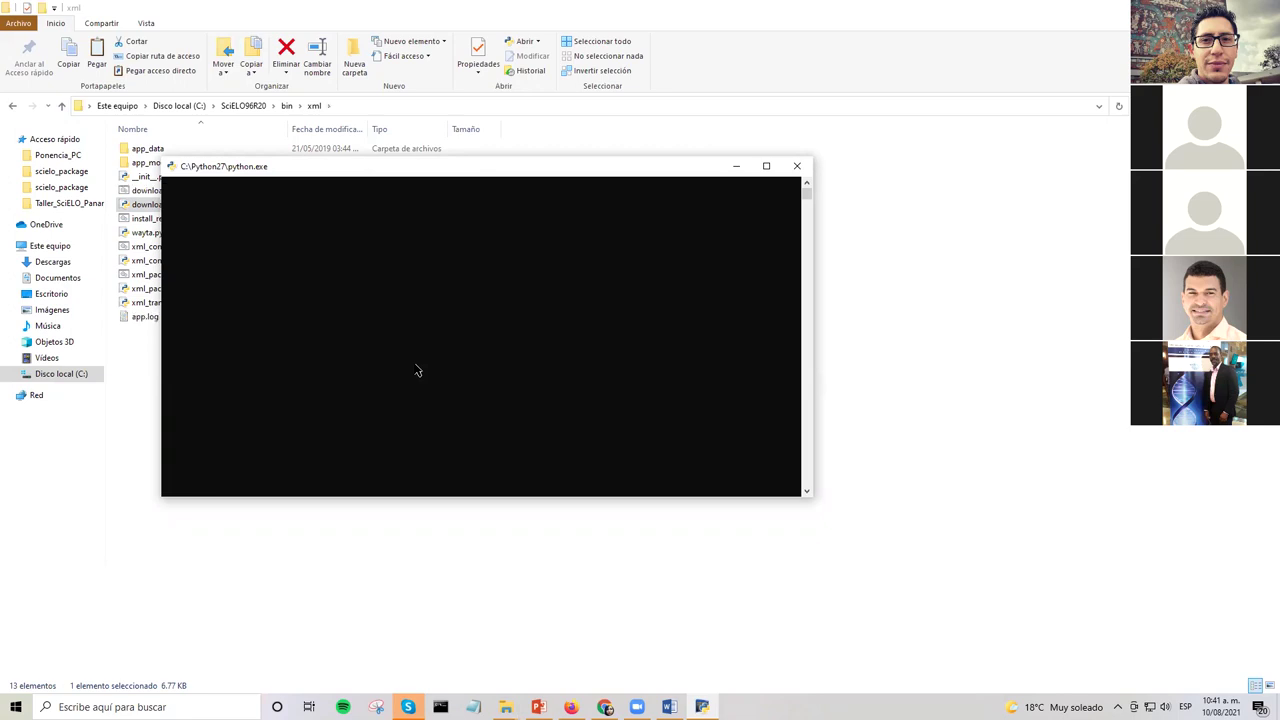
- Download the journals data for the Mexico collection and close the downloader
{"action": "left_click_drag", "start_coordinate": [423, 168], "coordinate": [540, 252]}
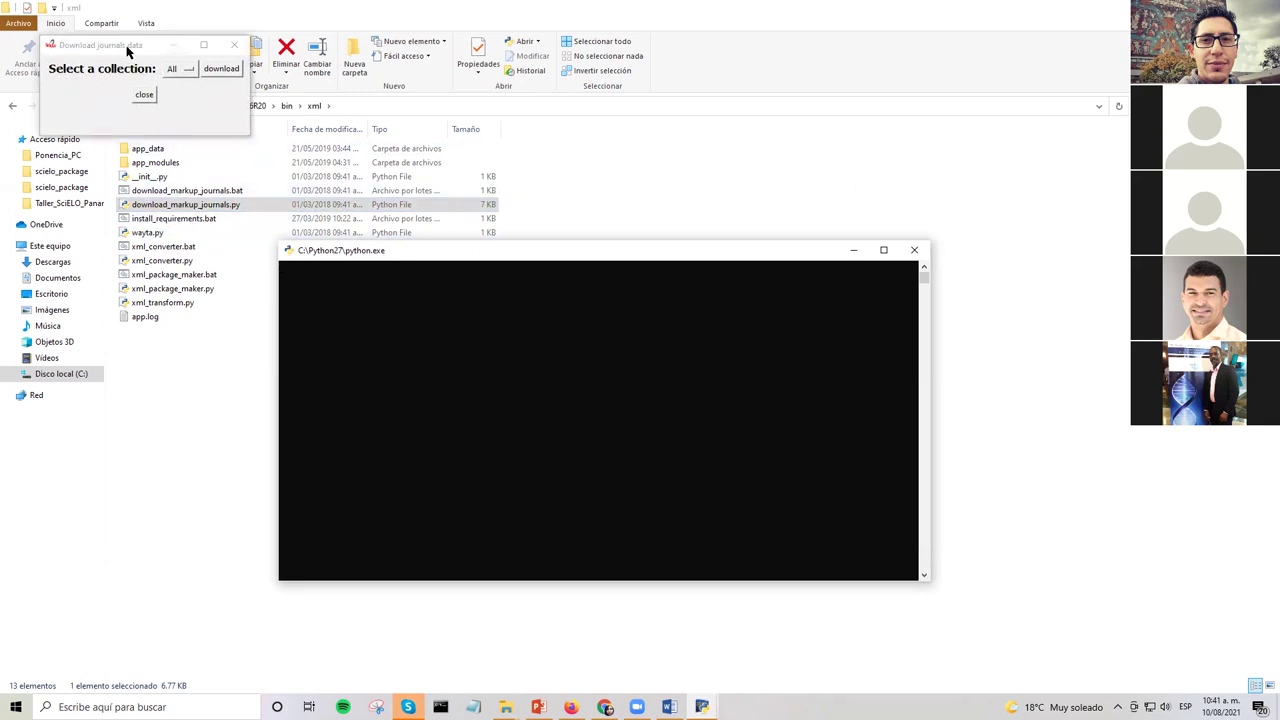
{"action": "left_click", "coordinate": [127, 48]}
{"action": "left_click_drag", "start_coordinate": [143, 57], "coordinate": [545, 183]}
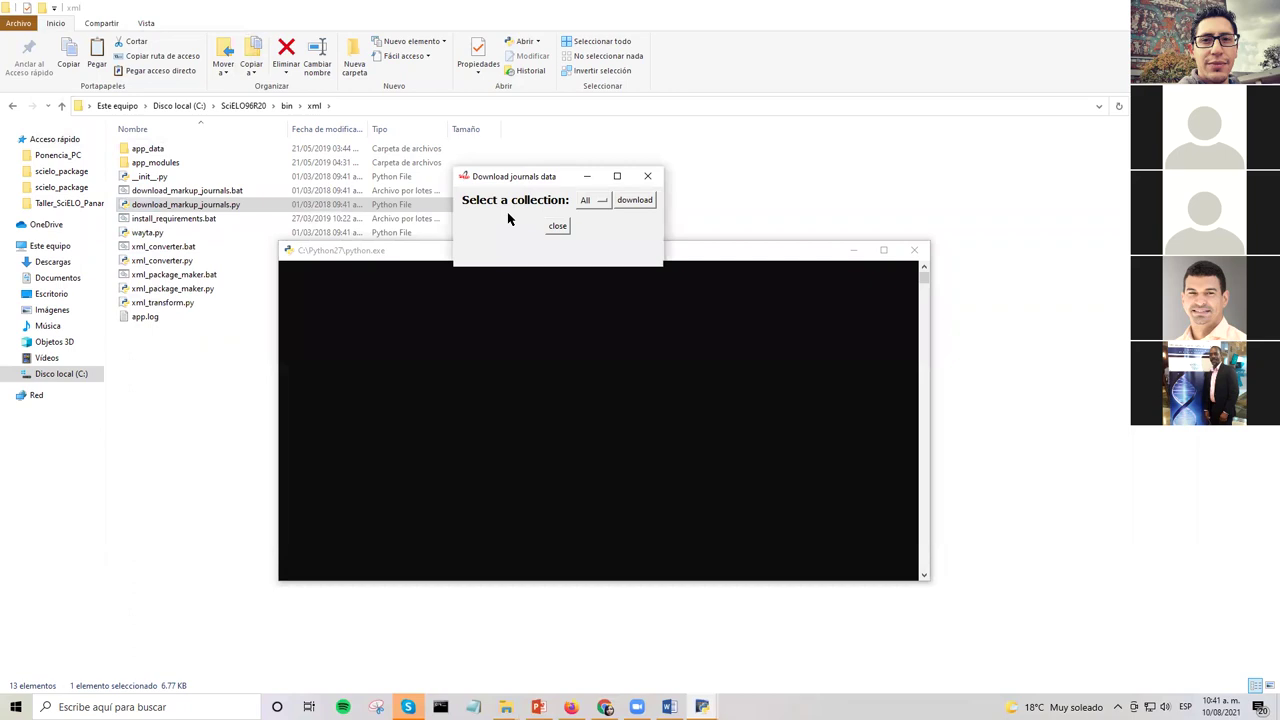
{"action": "left_click", "coordinate": [601, 202]}
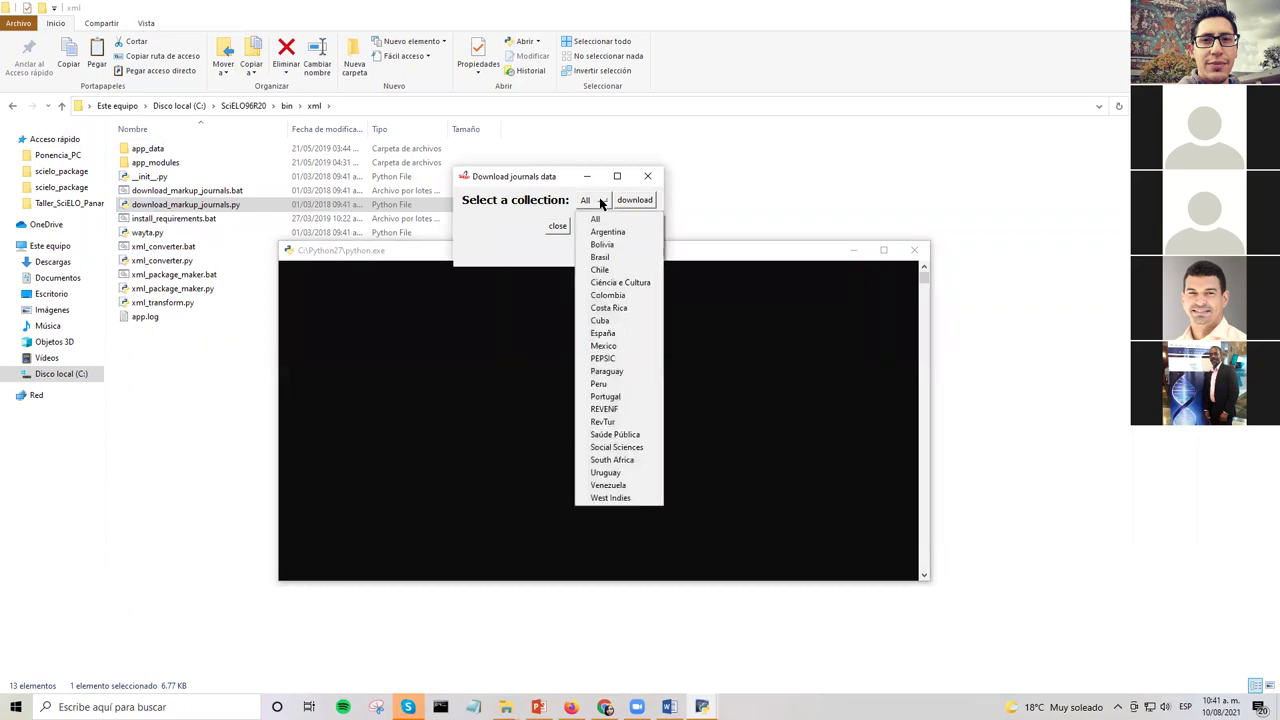
{"action": "left_click", "coordinate": [618, 346]}
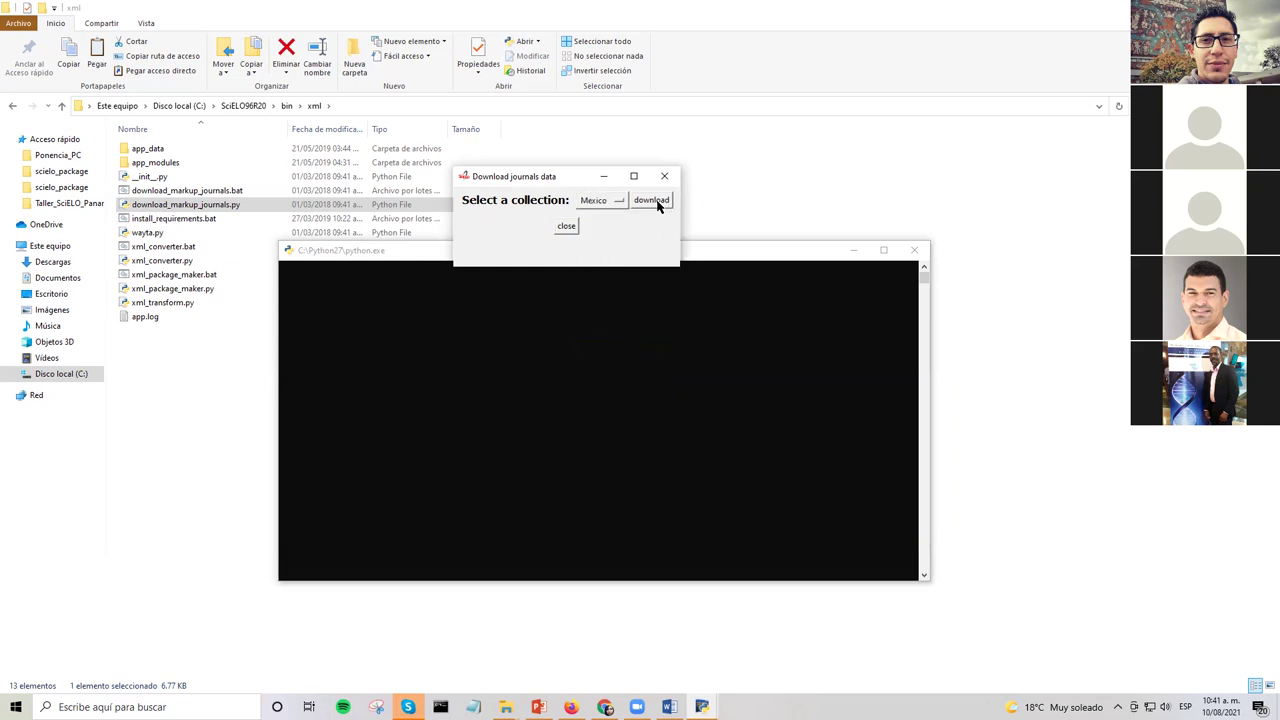
{"action": "left_click", "coordinate": [652, 201]}
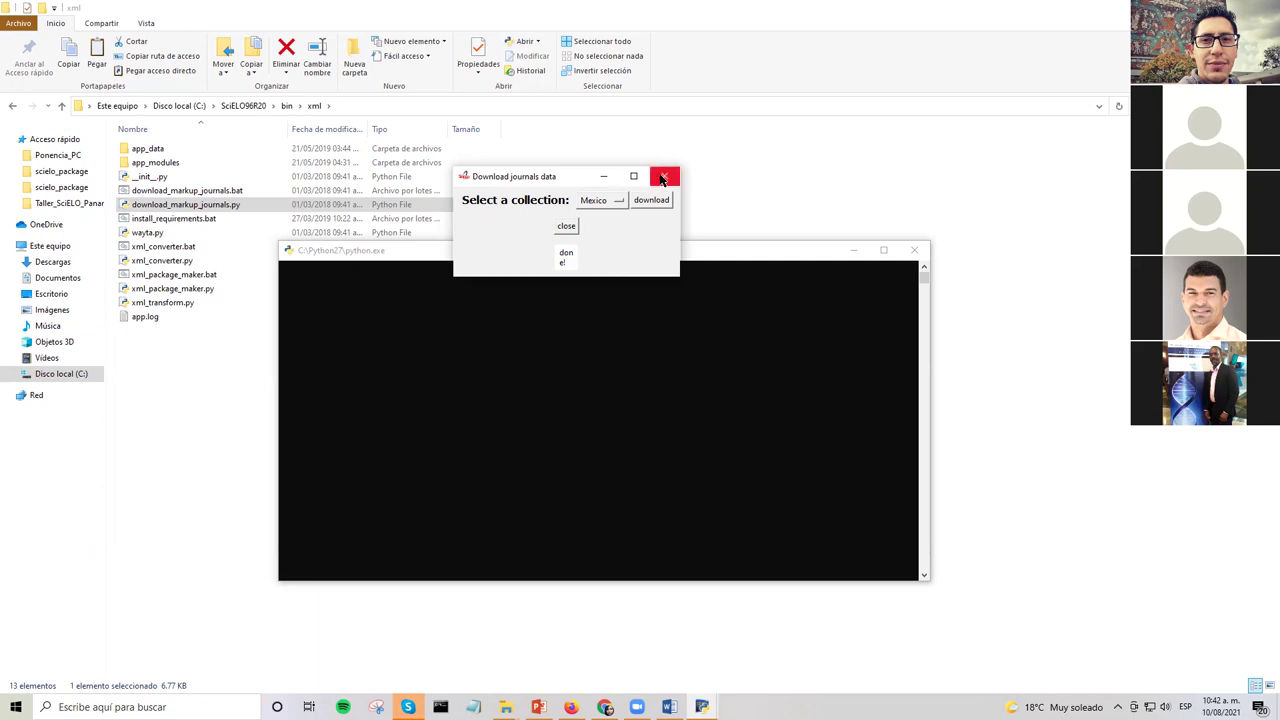
{"action": "left_click", "coordinate": [566, 228]}
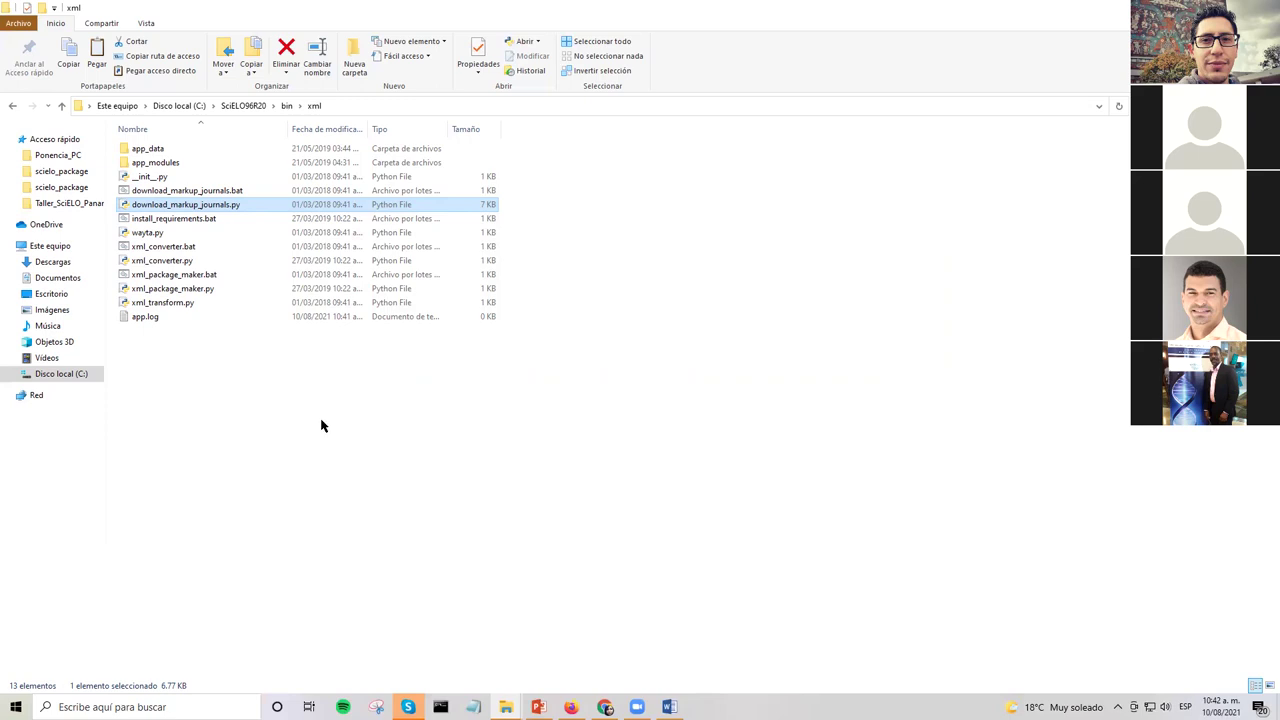
- Examine the modification dates of the three journal CSV files in the bin\markup folder and return to the doc form in Word
{"action": "left_click", "coordinate": [285, 106]}
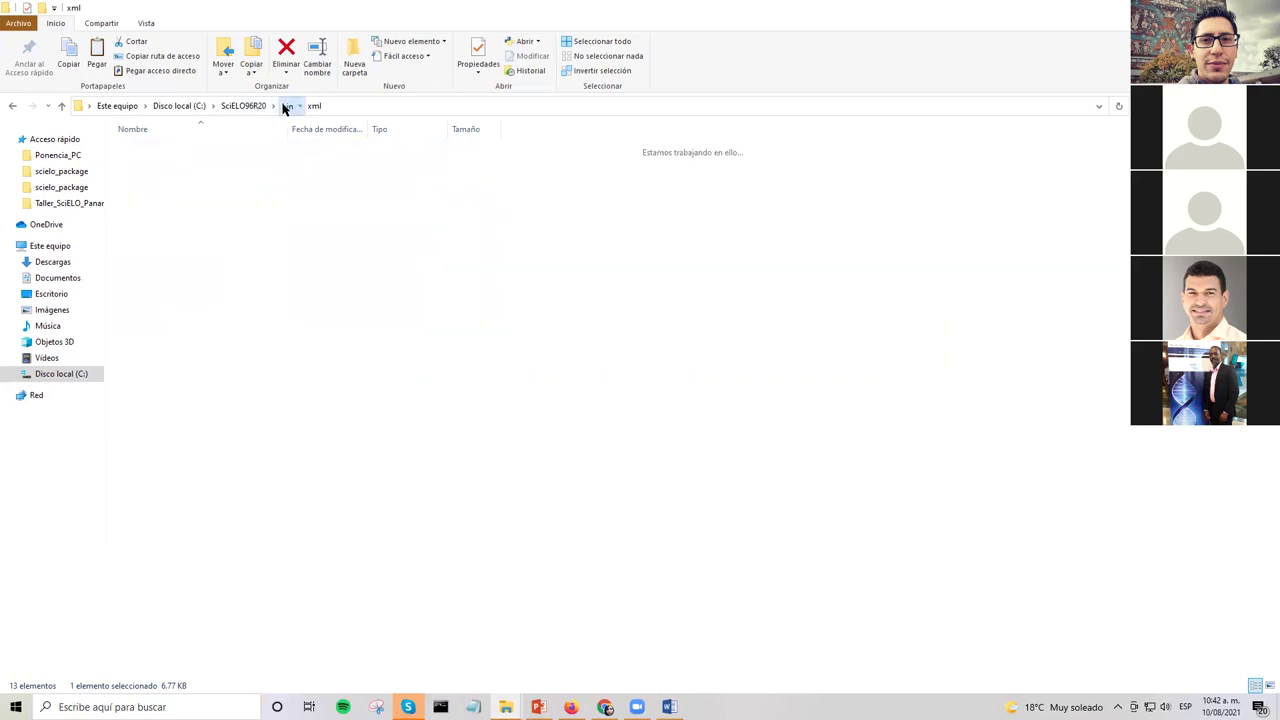
{"action": "double_click", "coordinate": [192, 197]}
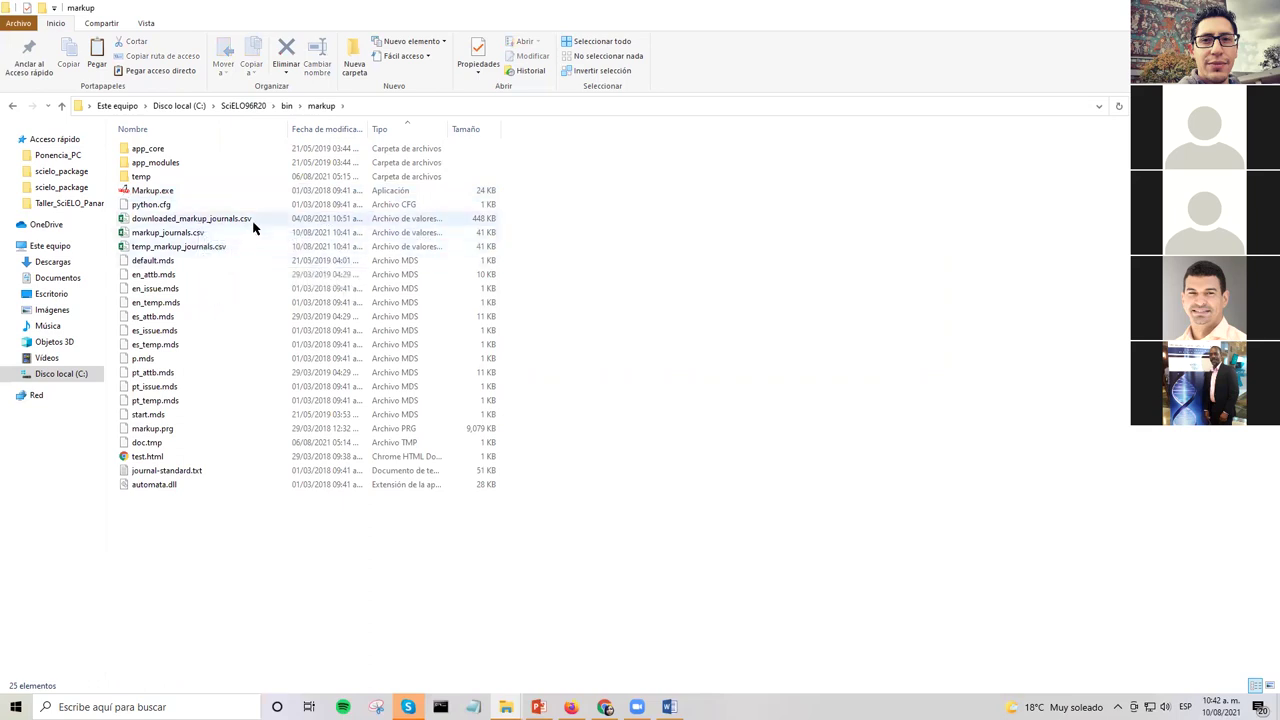
{"action": "left_click", "coordinate": [255, 218]}
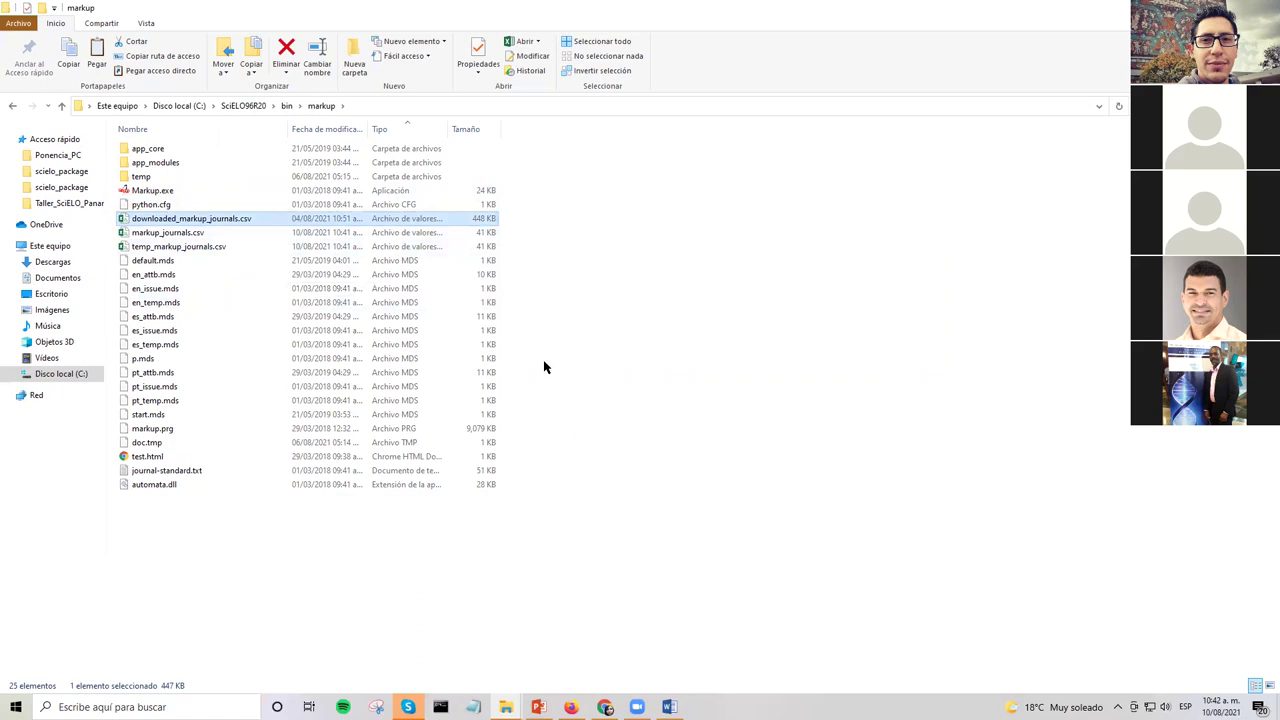
{"action": "left_click", "coordinate": [253, 247]}
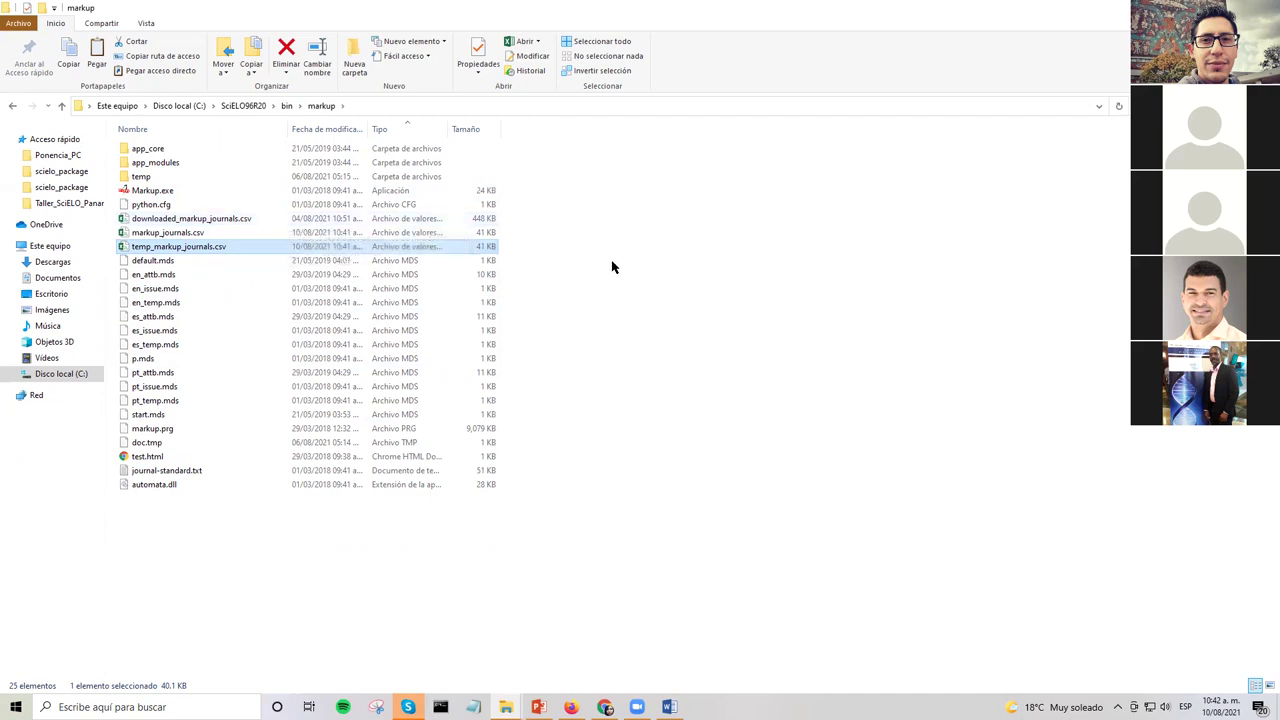
{"action": "left_click", "coordinate": [285, 224]}
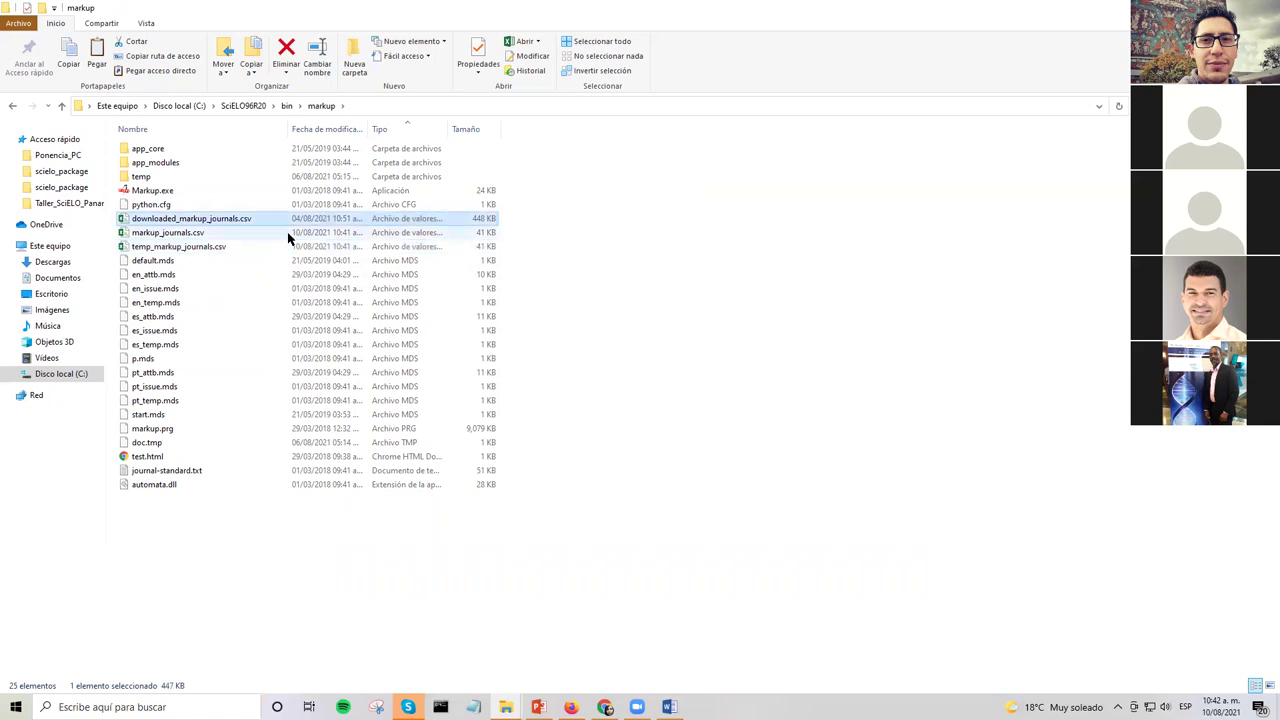
{"action": "key", "text": "shift+Down"}
{"action": "key", "text": "shift+Down"}
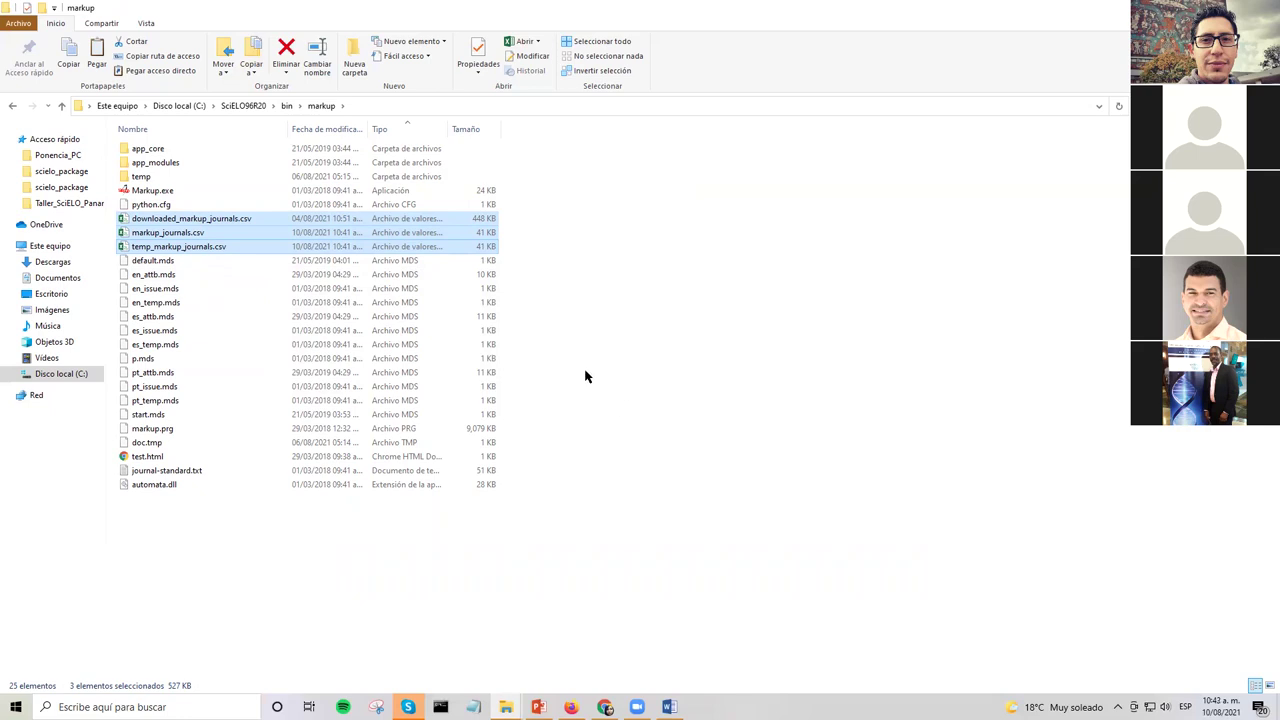
{"action": "left_click", "coordinate": [596, 319]}
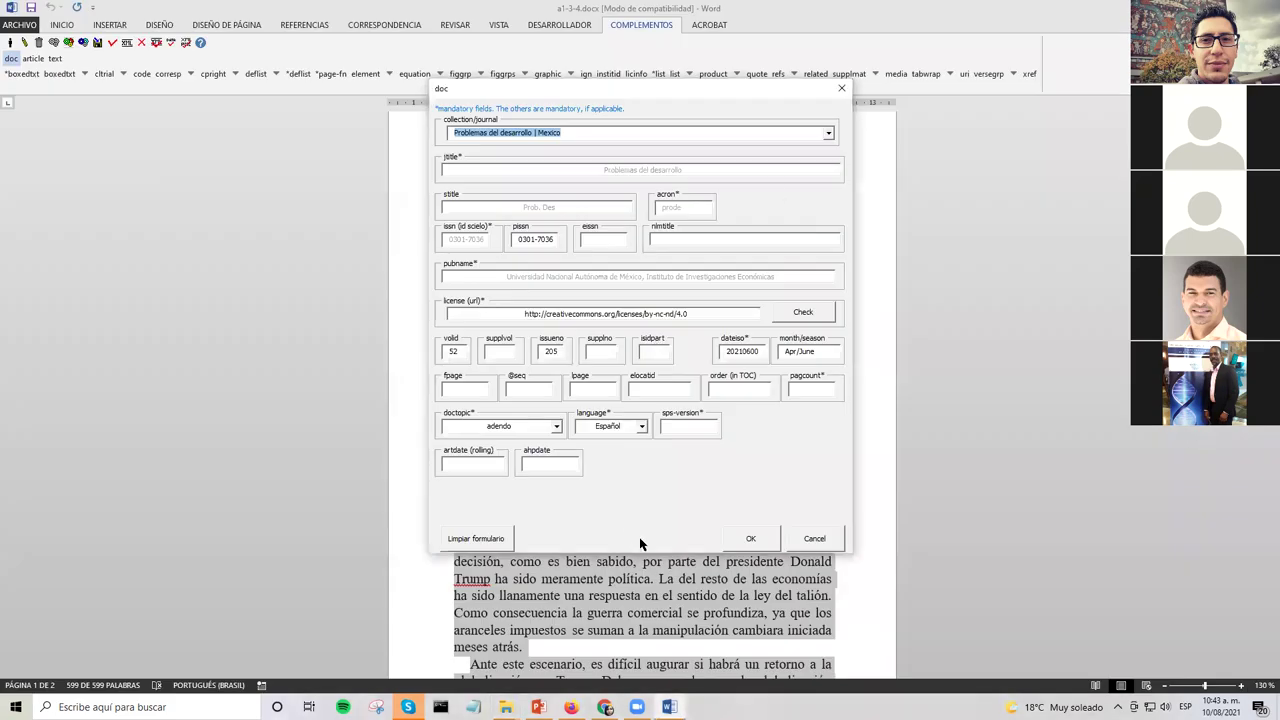
- Cancel the doc form and exit the DTD-SciELO markup of a1-3-4.docx without saving
{"action": "left_click", "coordinate": [815, 539]}
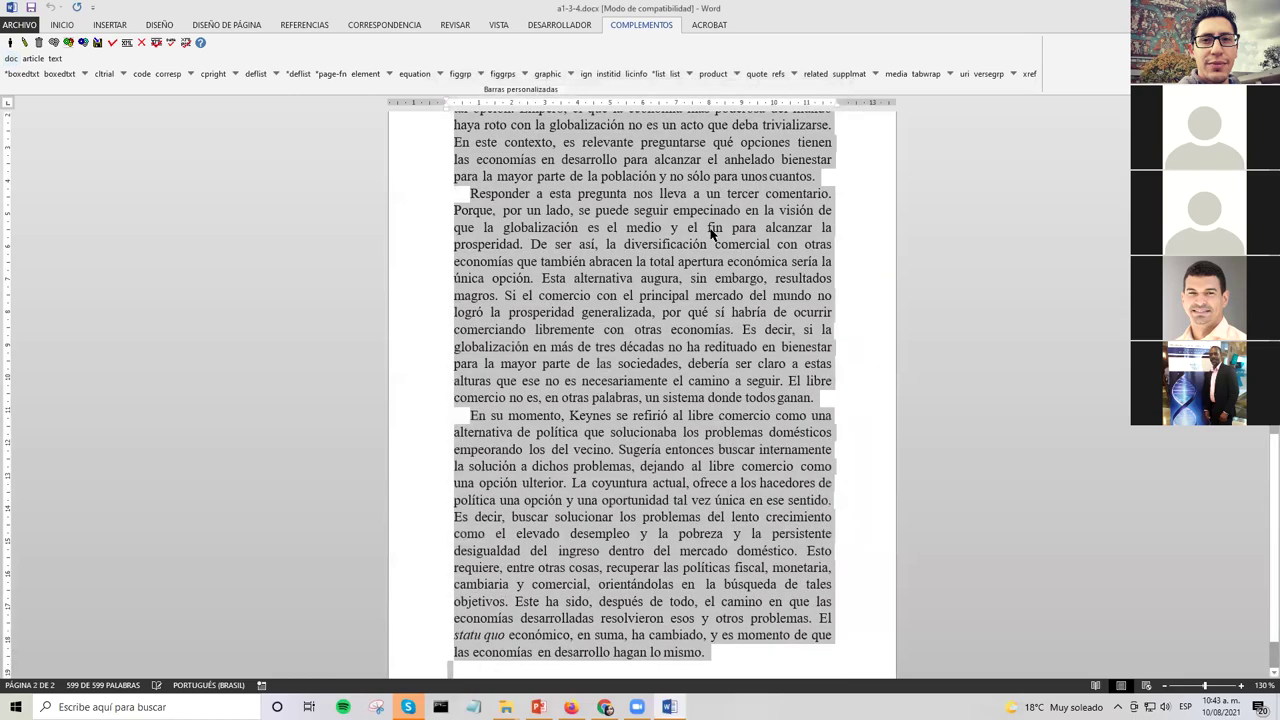
{"action": "scroll", "coordinate": [708, 218], "scroll_direction": "up", "scroll_amount": 8}
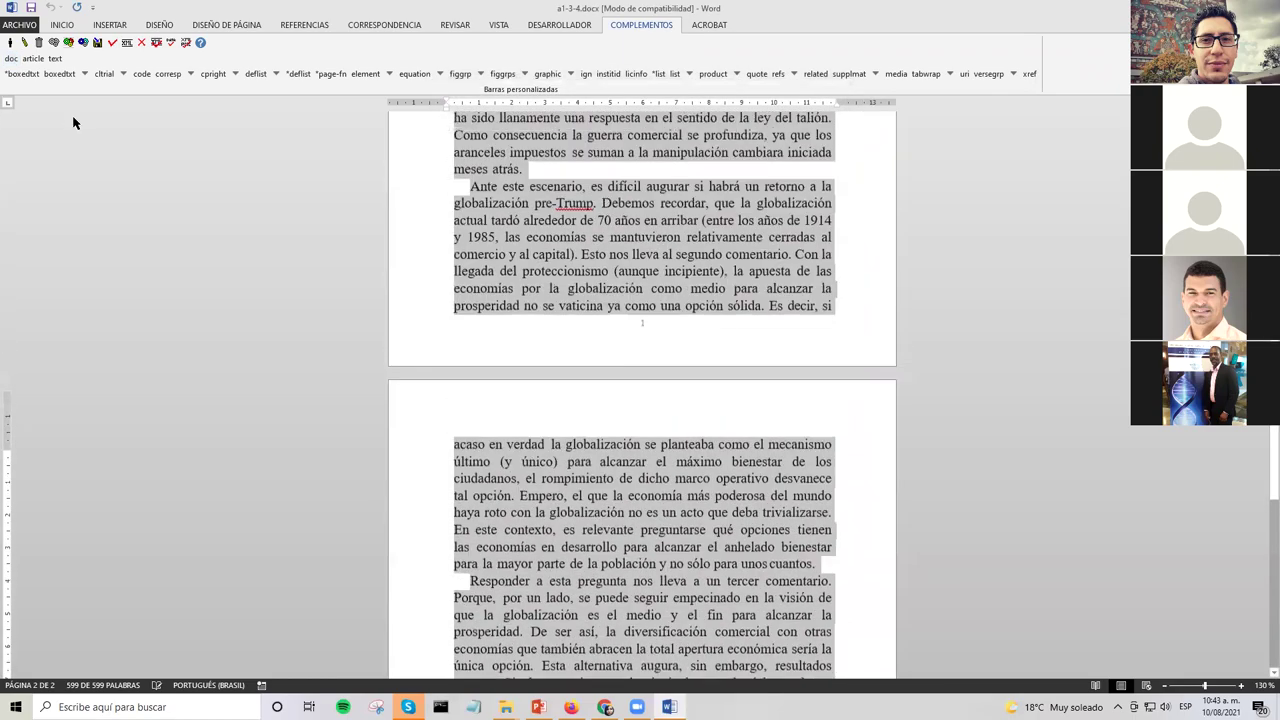
{"action": "scroll", "coordinate": [43, 148], "scroll_direction": "up", "scroll_amount": 10}
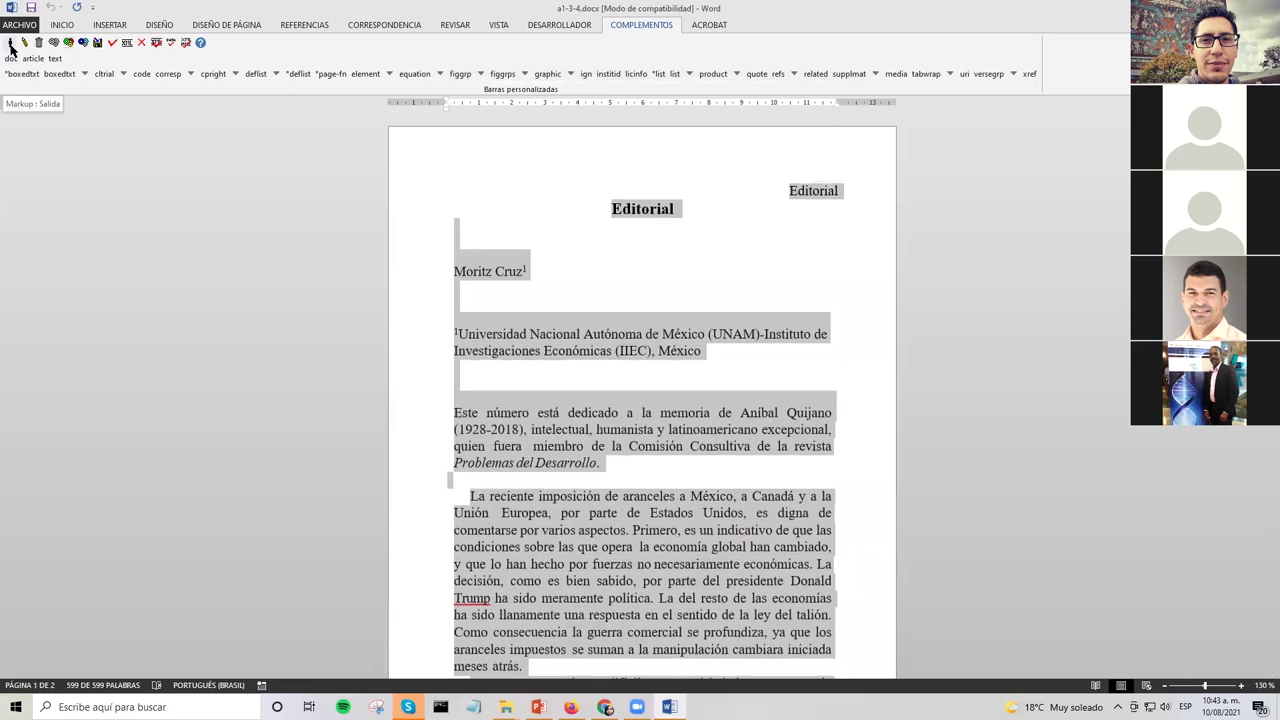
{"action": "left_click", "coordinate": [11, 44]}
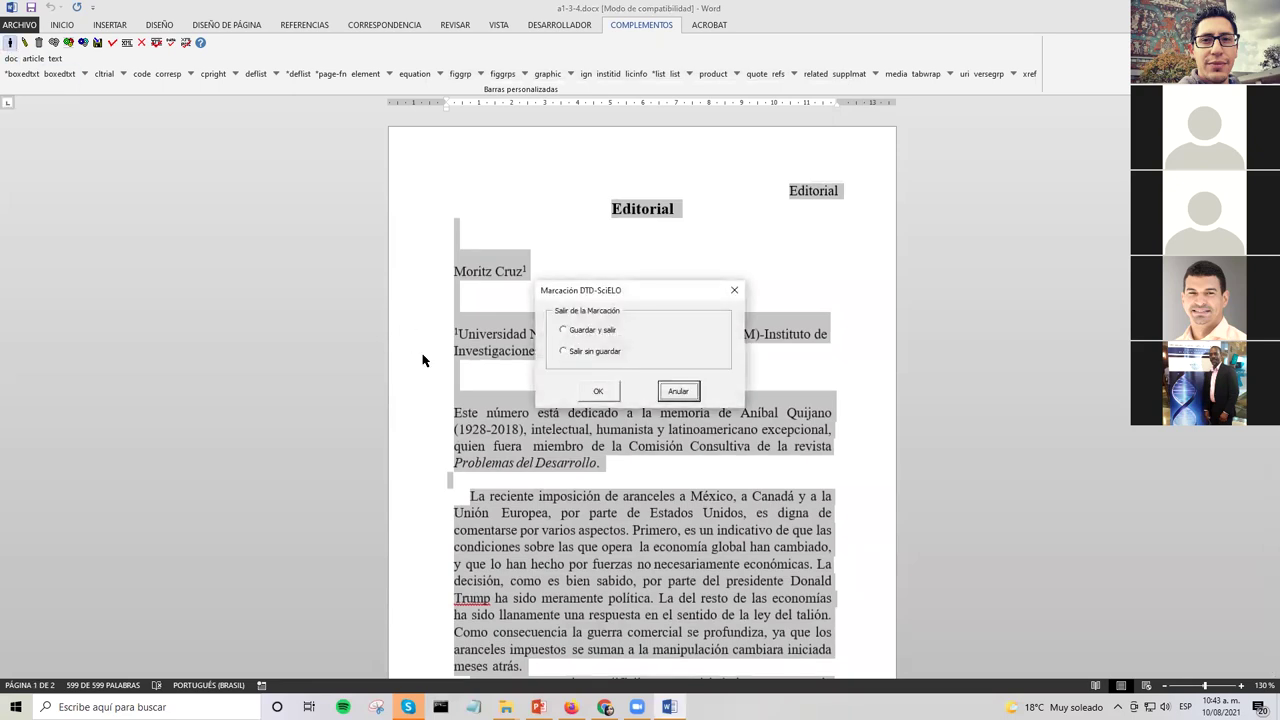
{"action": "left_click", "coordinate": [597, 352]}
{"action": "left_click", "coordinate": [734, 290]}
{"action": "left_click", "coordinate": [12, 44]}
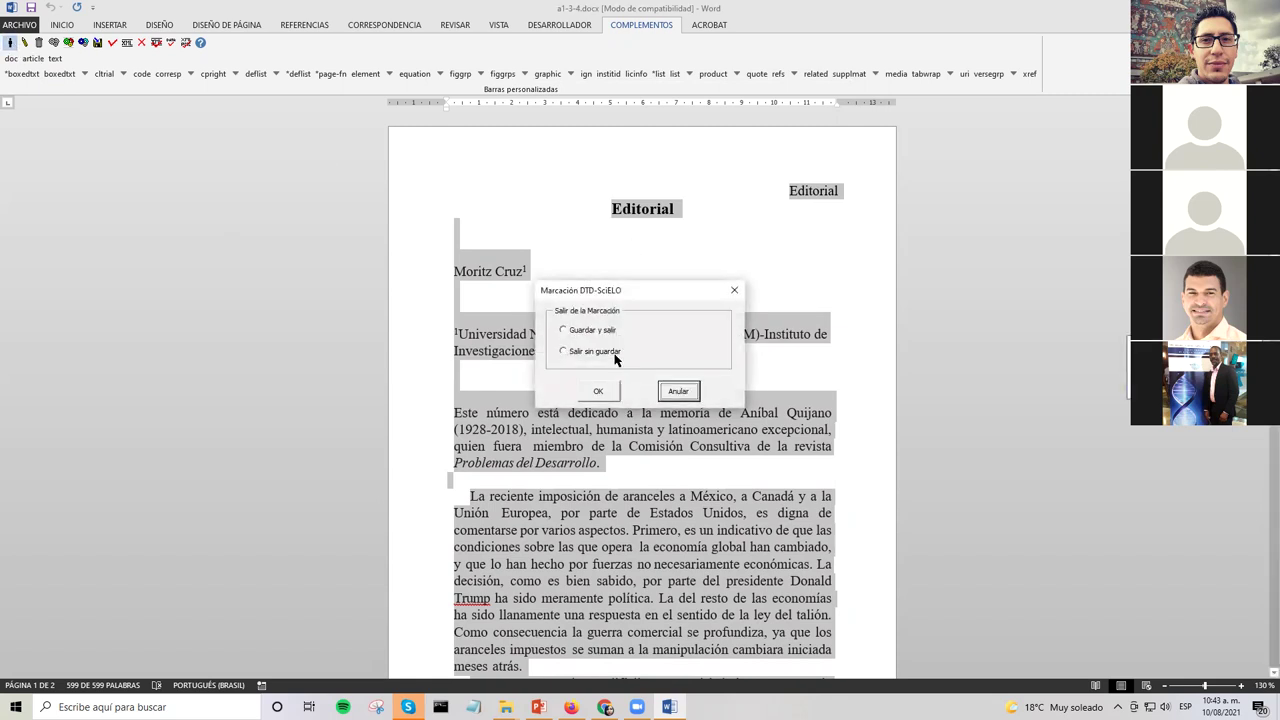
{"action": "left_click", "coordinate": [612, 354]}
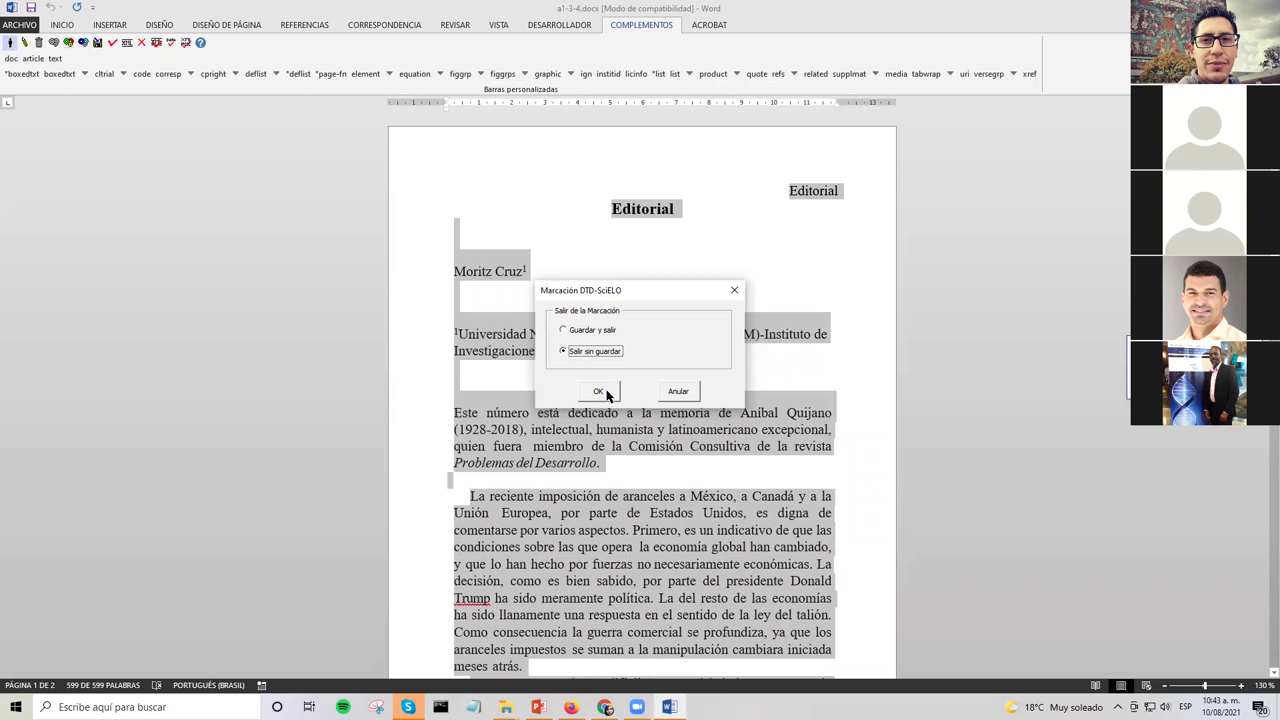
{"action": "left_click", "coordinate": [600, 392]}
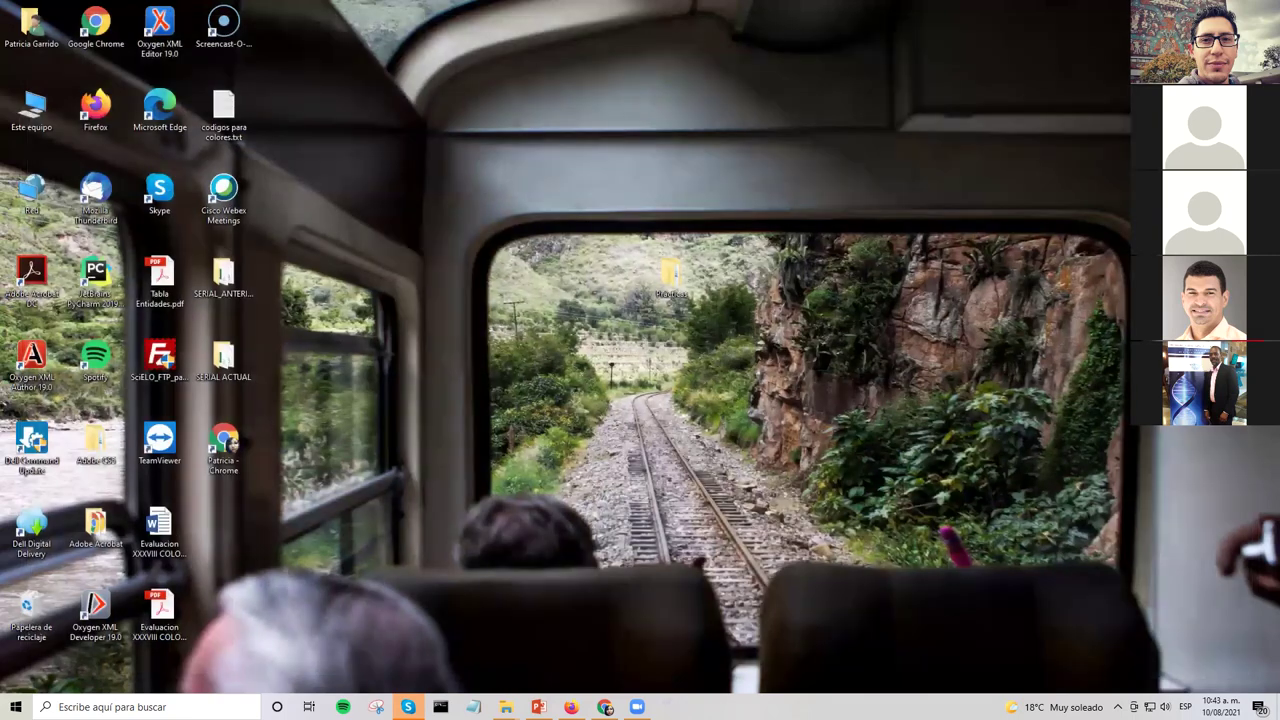
- Launch Markup.exe from the SciELO96R20\bin\markup folder and enable the macro content in Word
{"action": "mouse_move", "coordinate": [506, 707]}
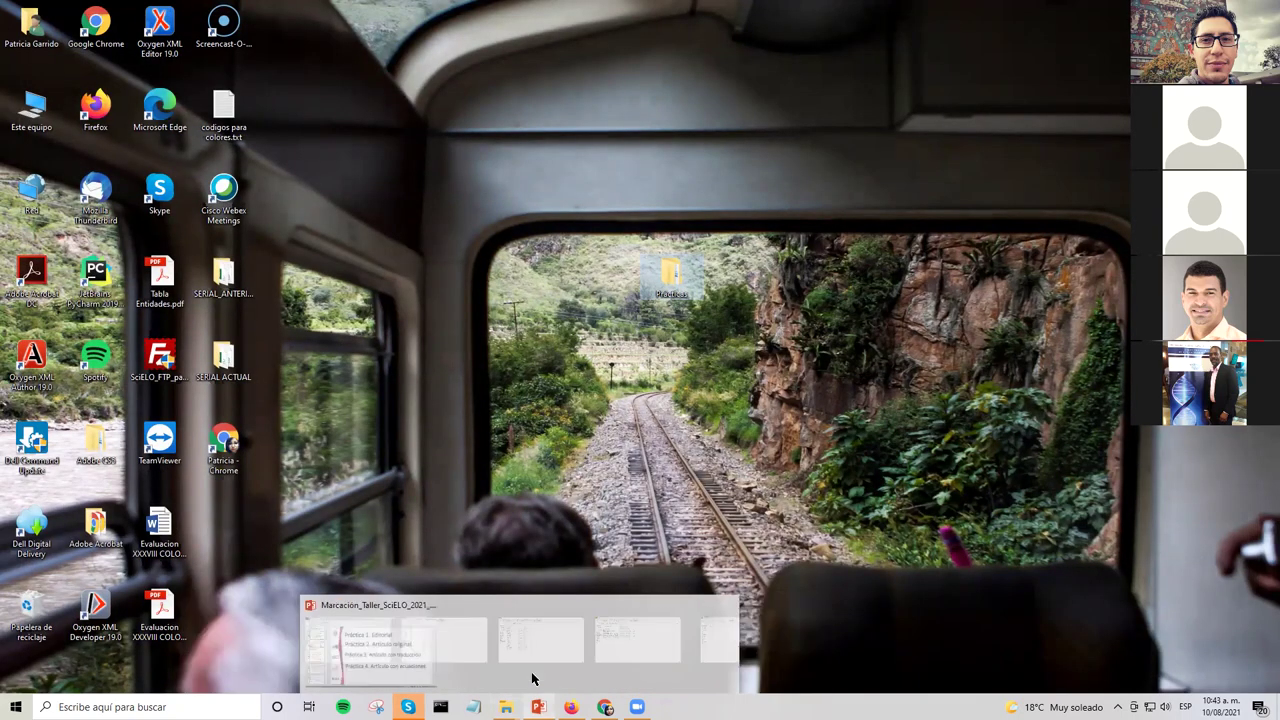
{"action": "left_click", "coordinate": [529, 680]}
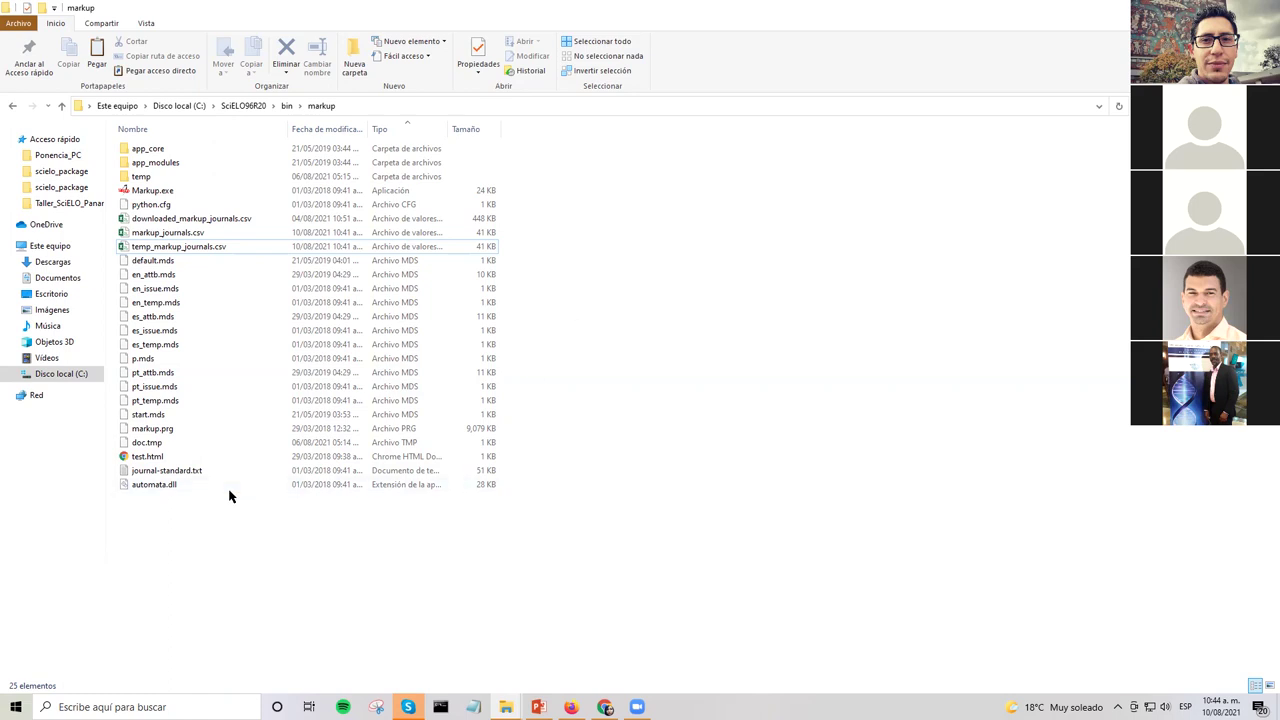
{"action": "left_click", "coordinate": [207, 196]}
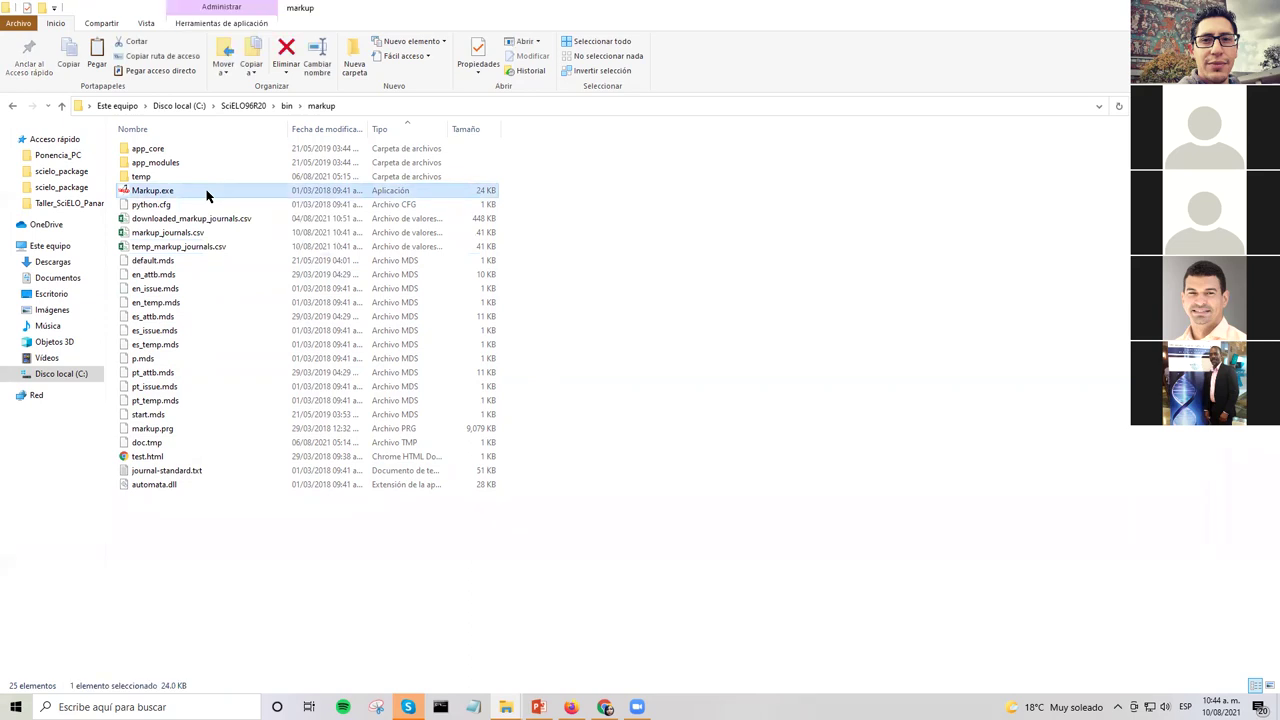
{"action": "double_click", "coordinate": [207, 196]}
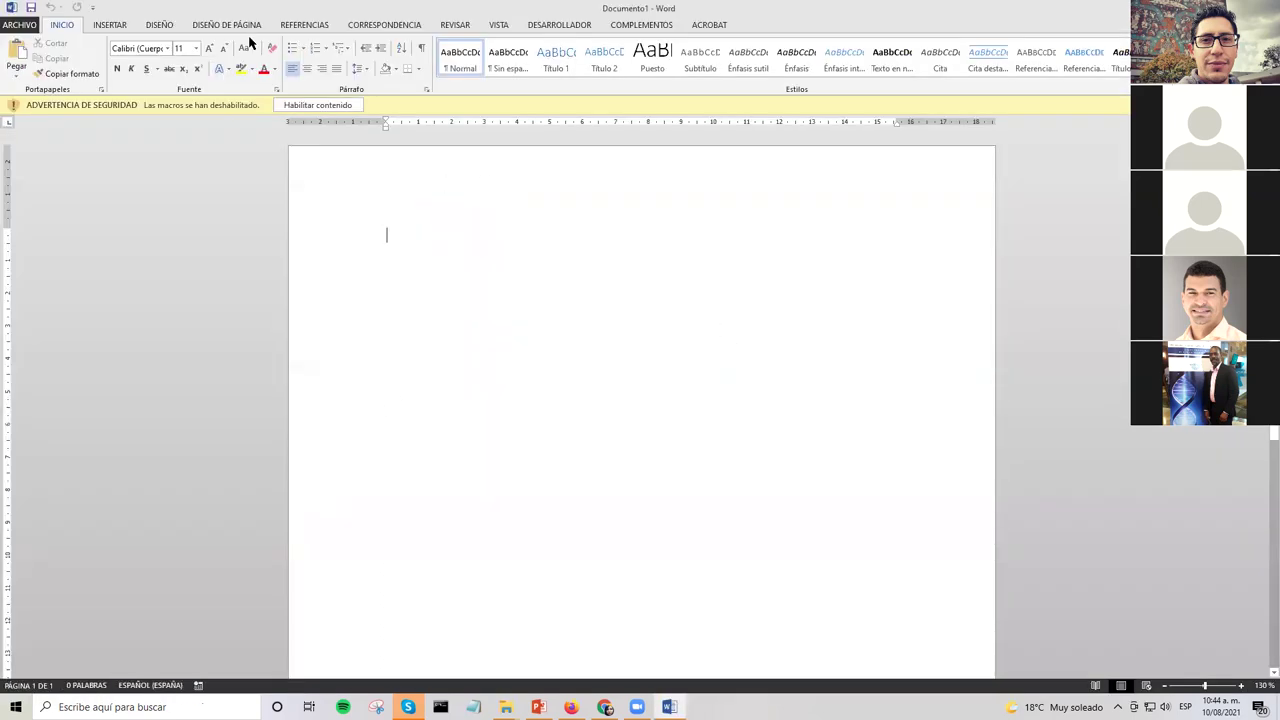
{"action": "left_click", "coordinate": [307, 108]}
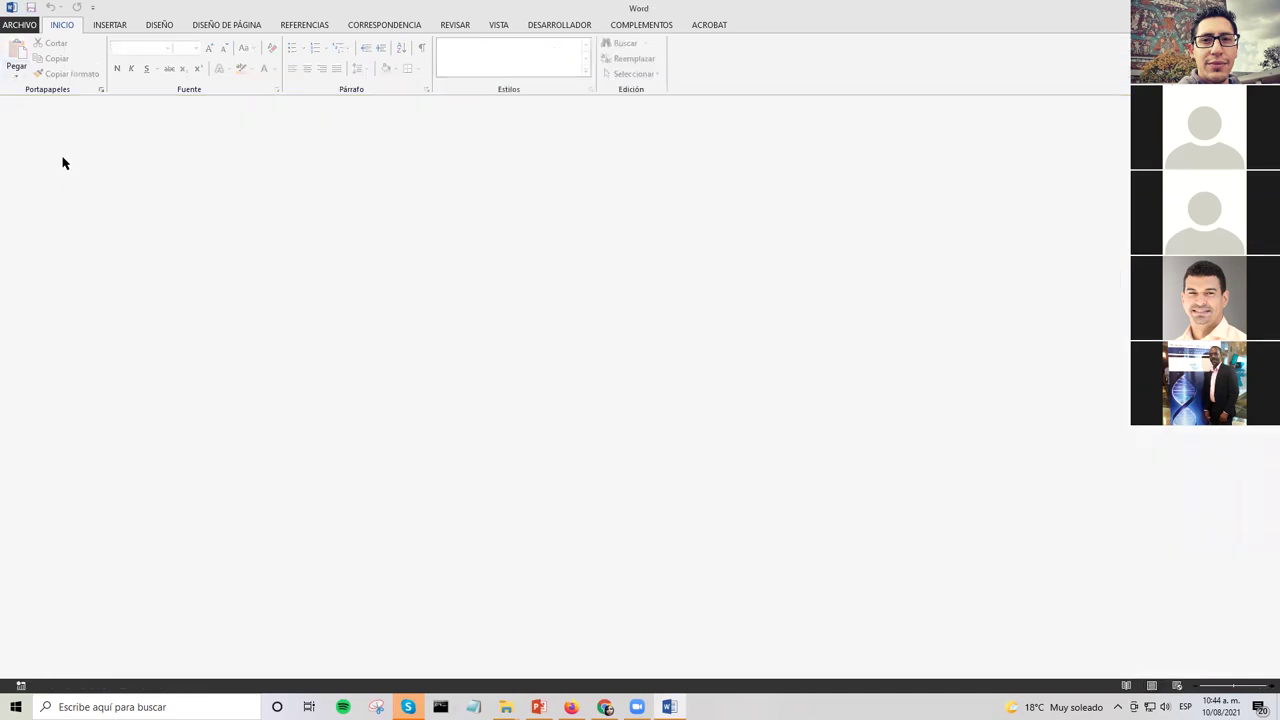
- Open a1-3-4.docx from the v52n205 scielo_markup folder
{"action": "left_click", "coordinate": [24, 28]}
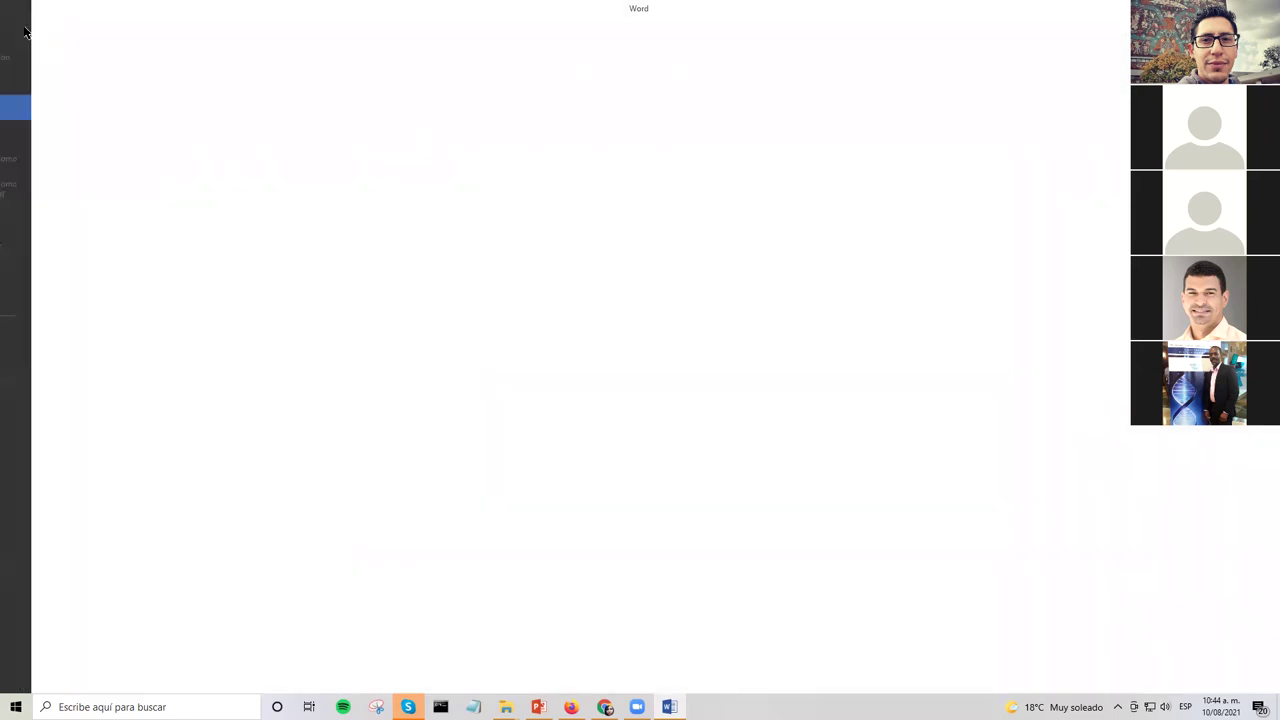
{"action": "left_click", "coordinate": [129, 200]}
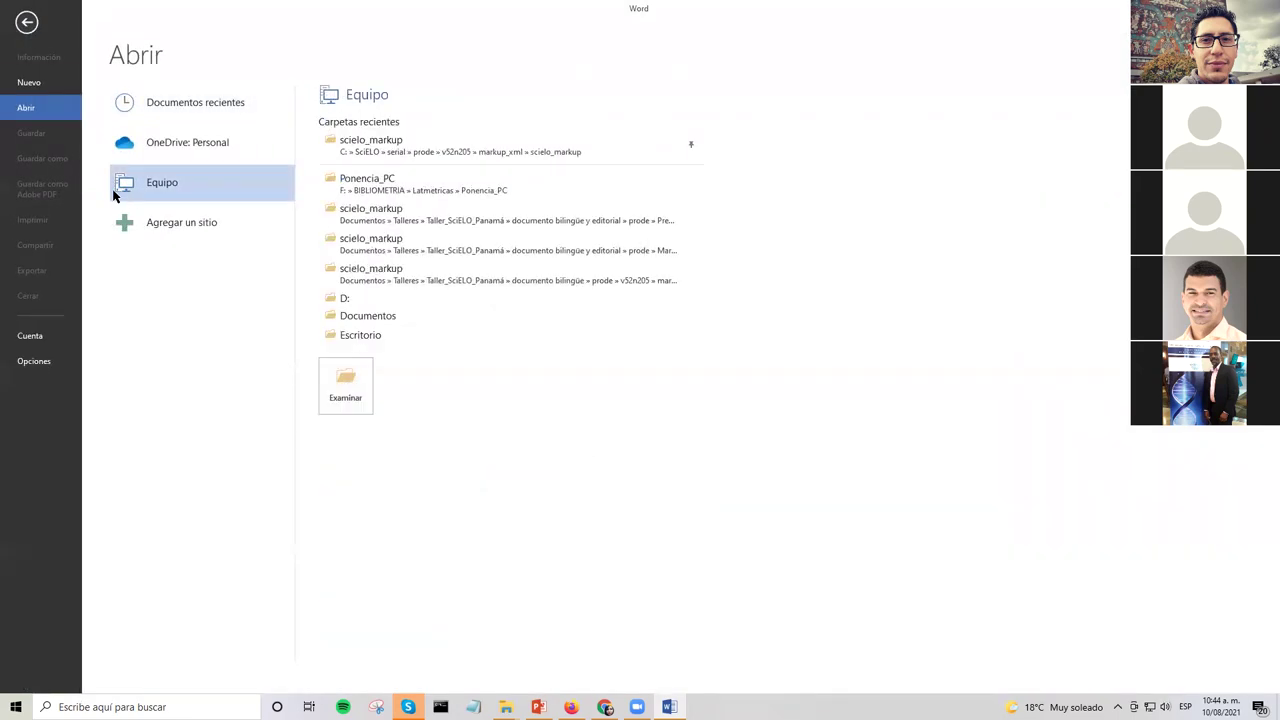
{"action": "left_click", "coordinate": [363, 149]}
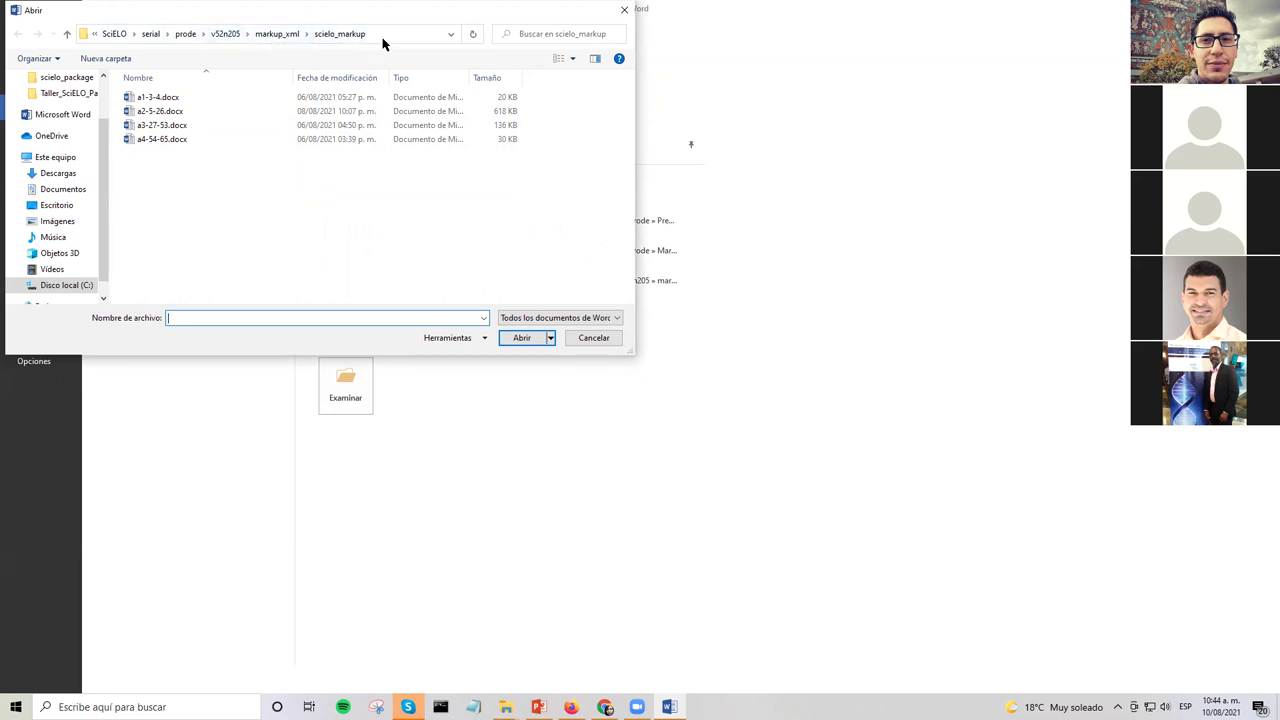
{"action": "left_click", "coordinate": [198, 100]}
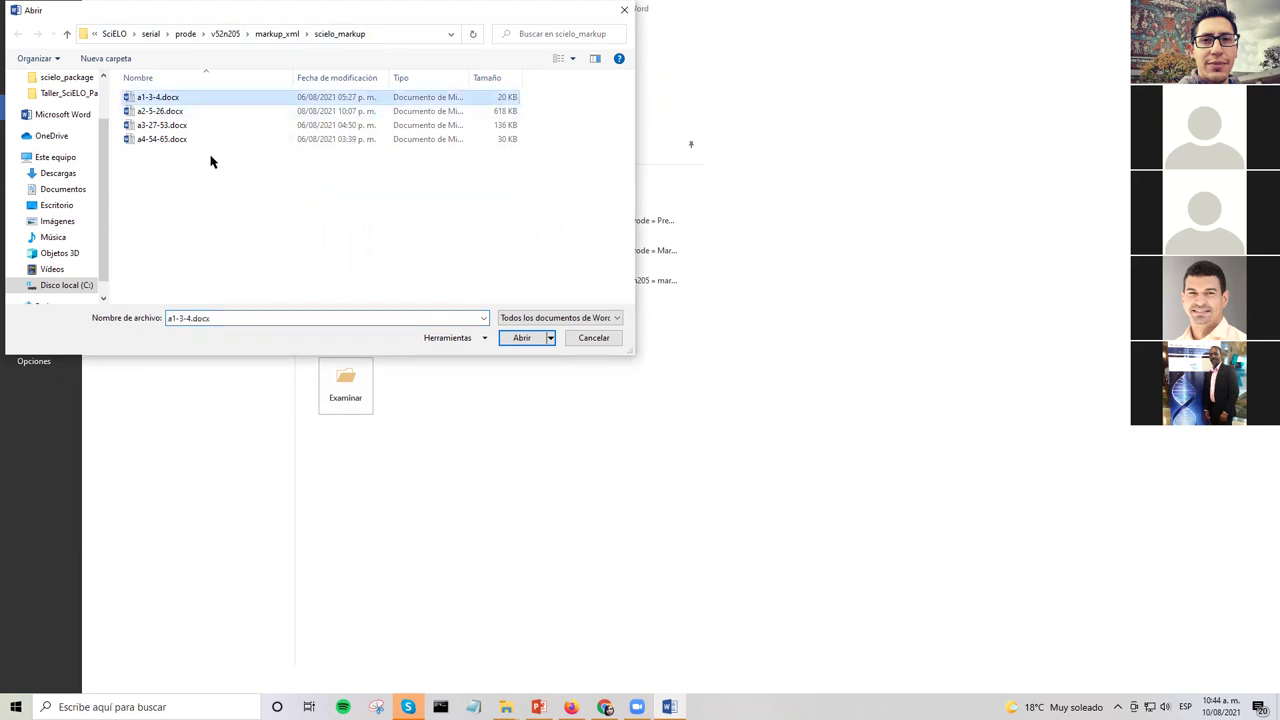
{"action": "double_click", "coordinate": [228, 100]}
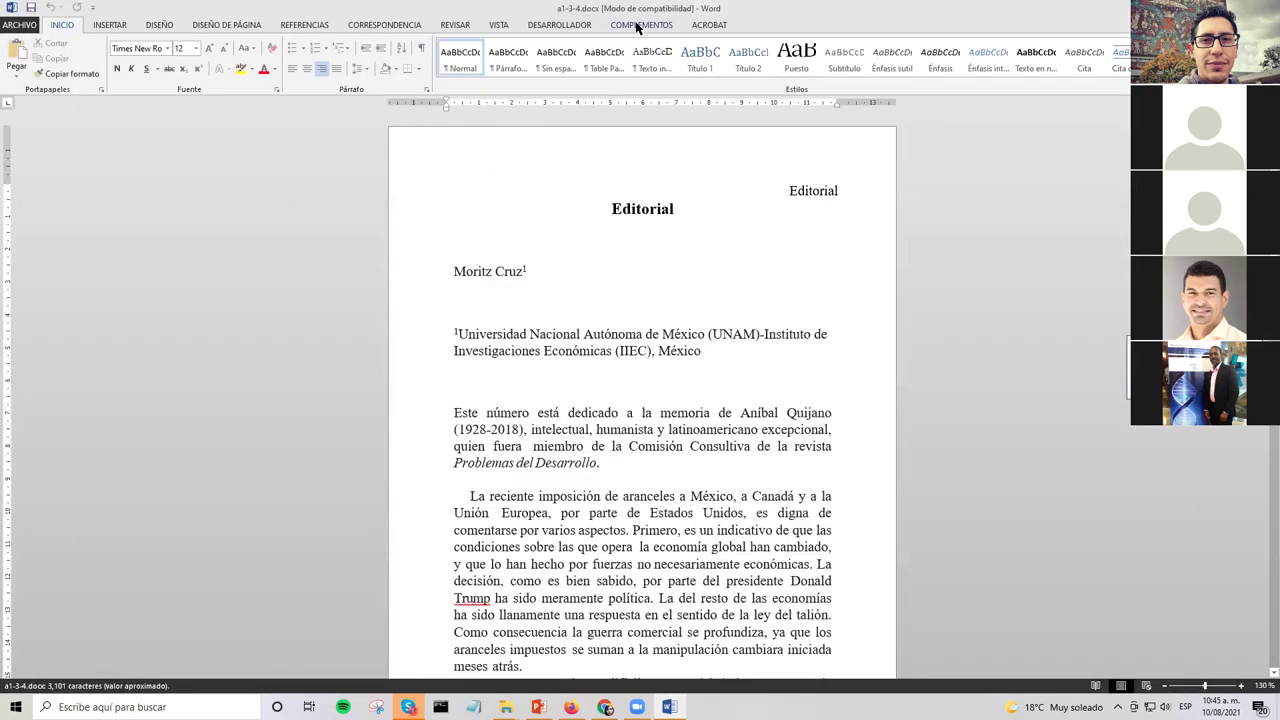
- Start the DTD-SciELO markup on the document and bring up the doc element's form
{"action": "left_click", "coordinate": [638, 25]}
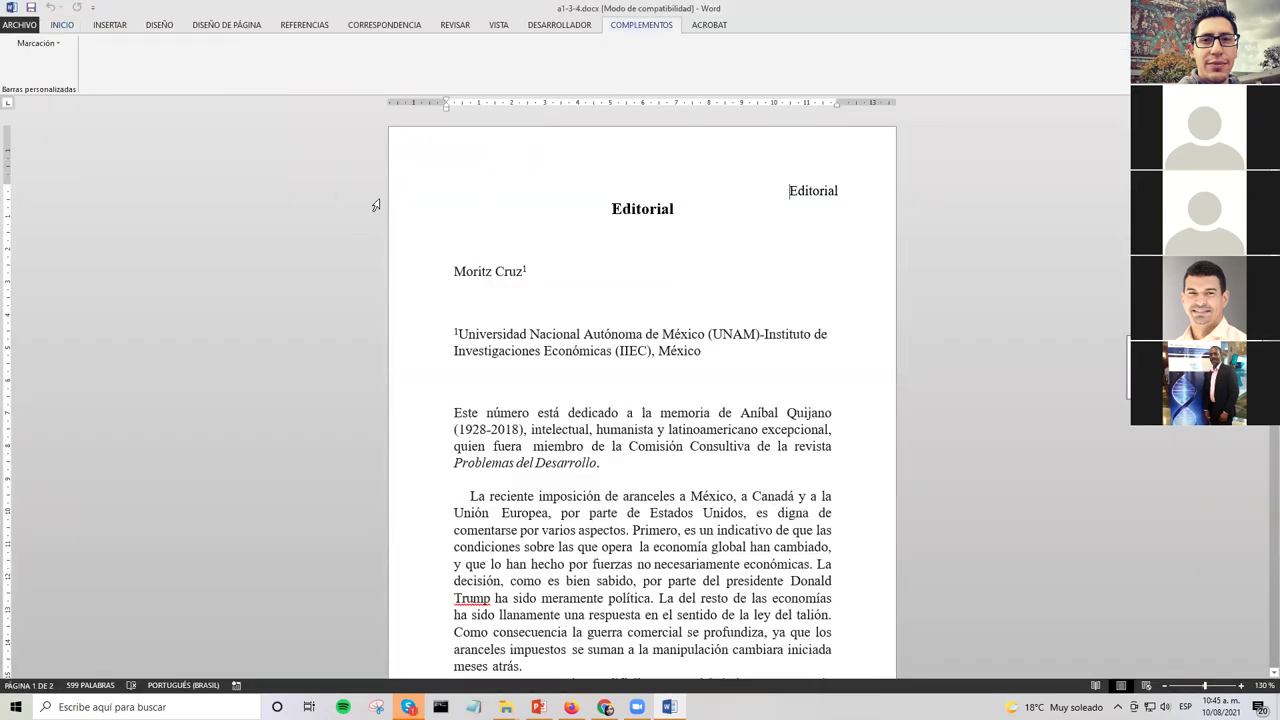
{"action": "left_click", "coordinate": [37, 44]}
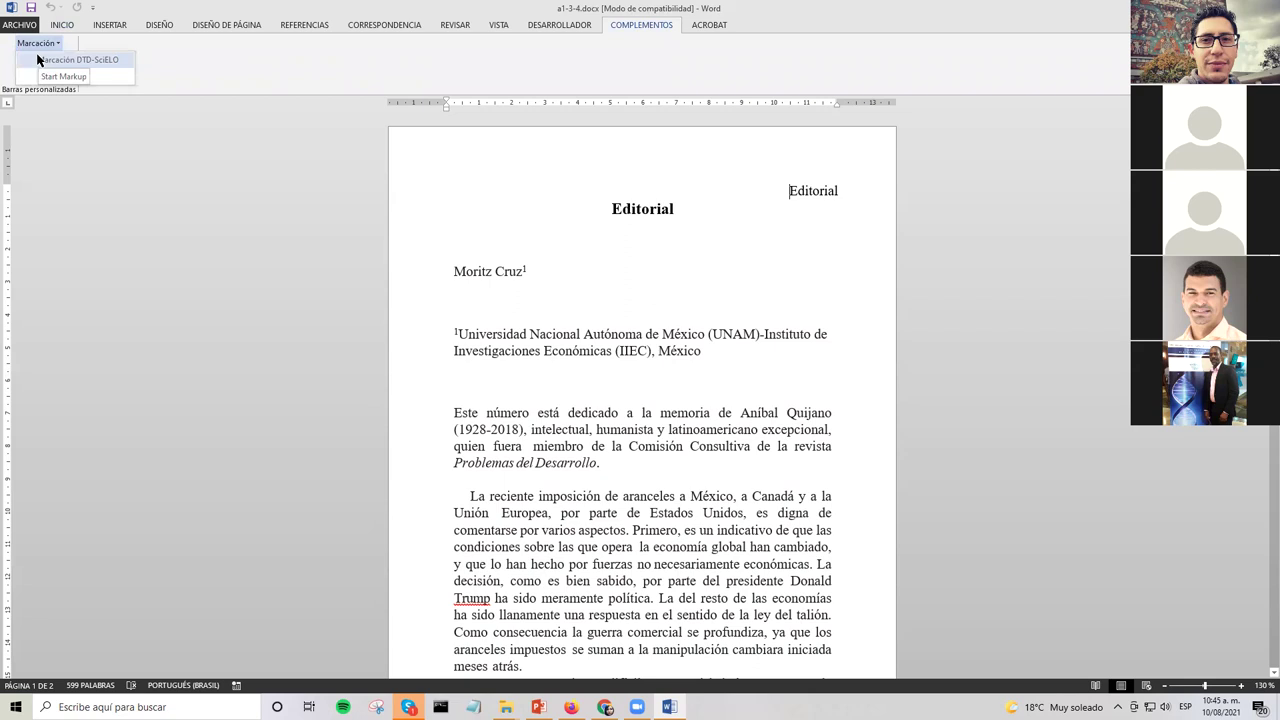
{"action": "left_click", "coordinate": [40, 60]}
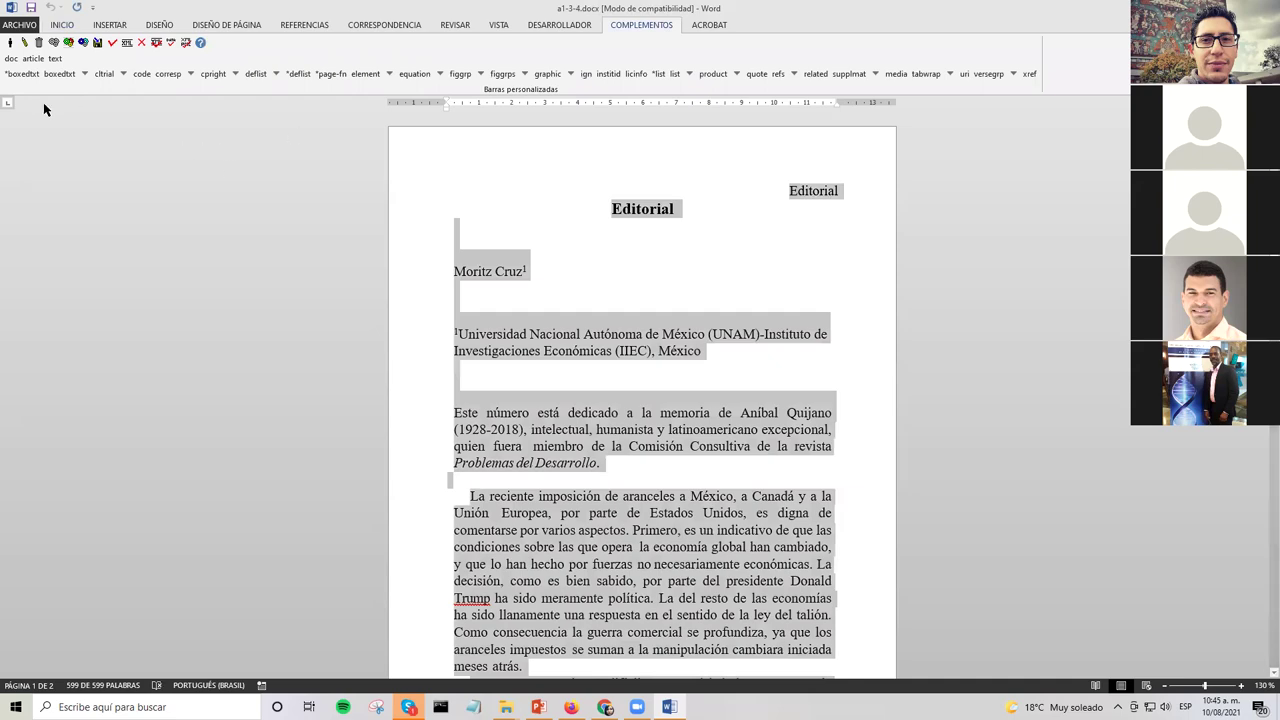
{"action": "left_click", "coordinate": [14, 58]}
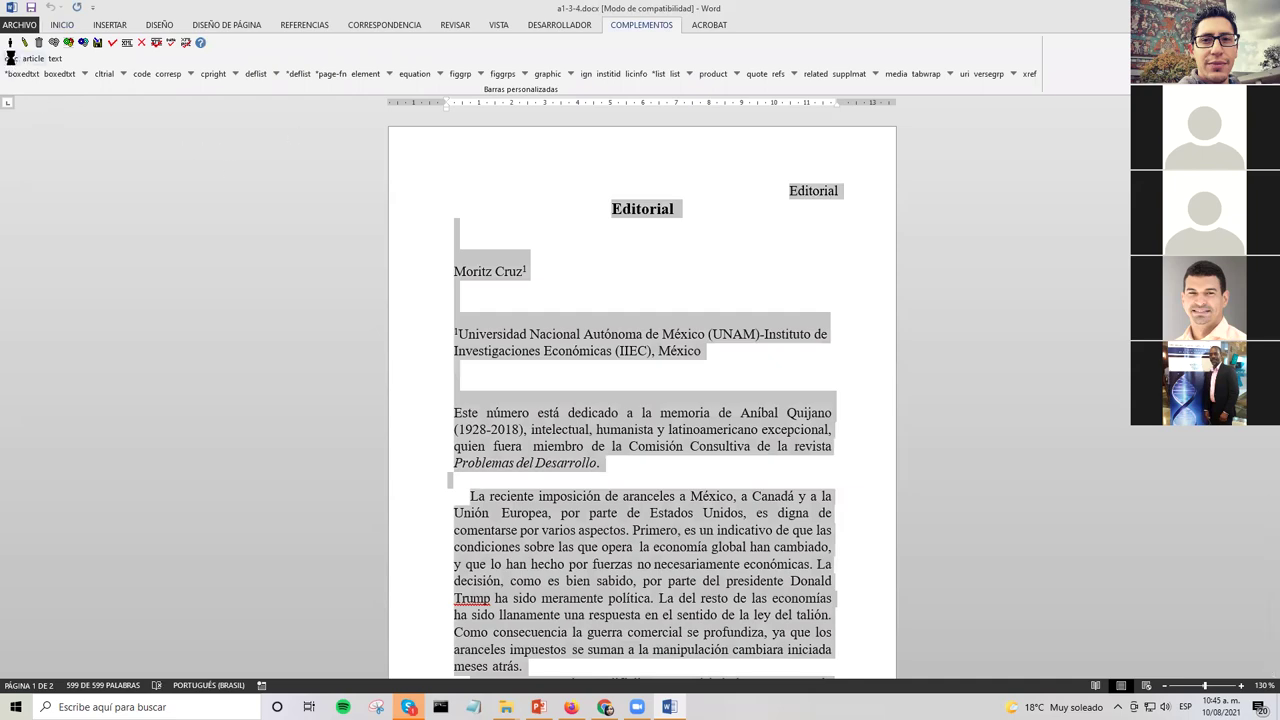
{"action": "left_click", "coordinate": [561, 208]}
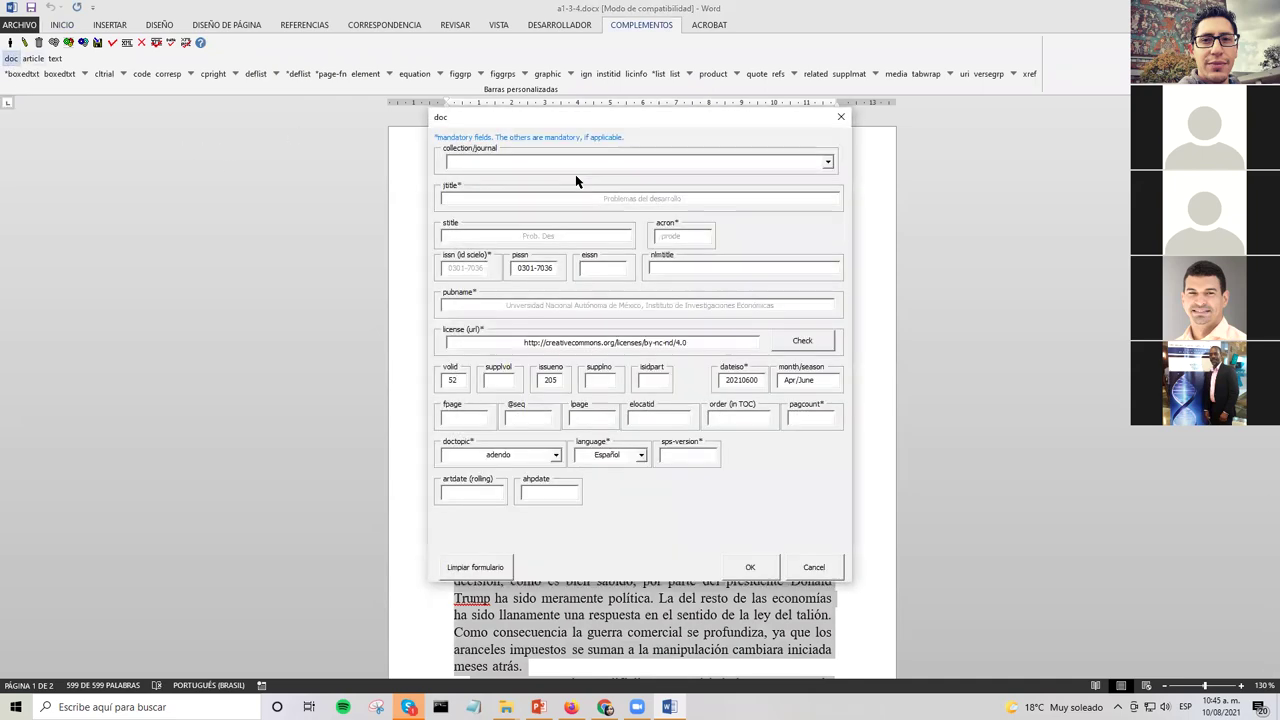
- Choose Problemas del desarrollo | Mexico as the collection/journal in the doc form
{"action": "left_click", "coordinate": [575, 174]}
{"action": "type", "text": "Pro"}
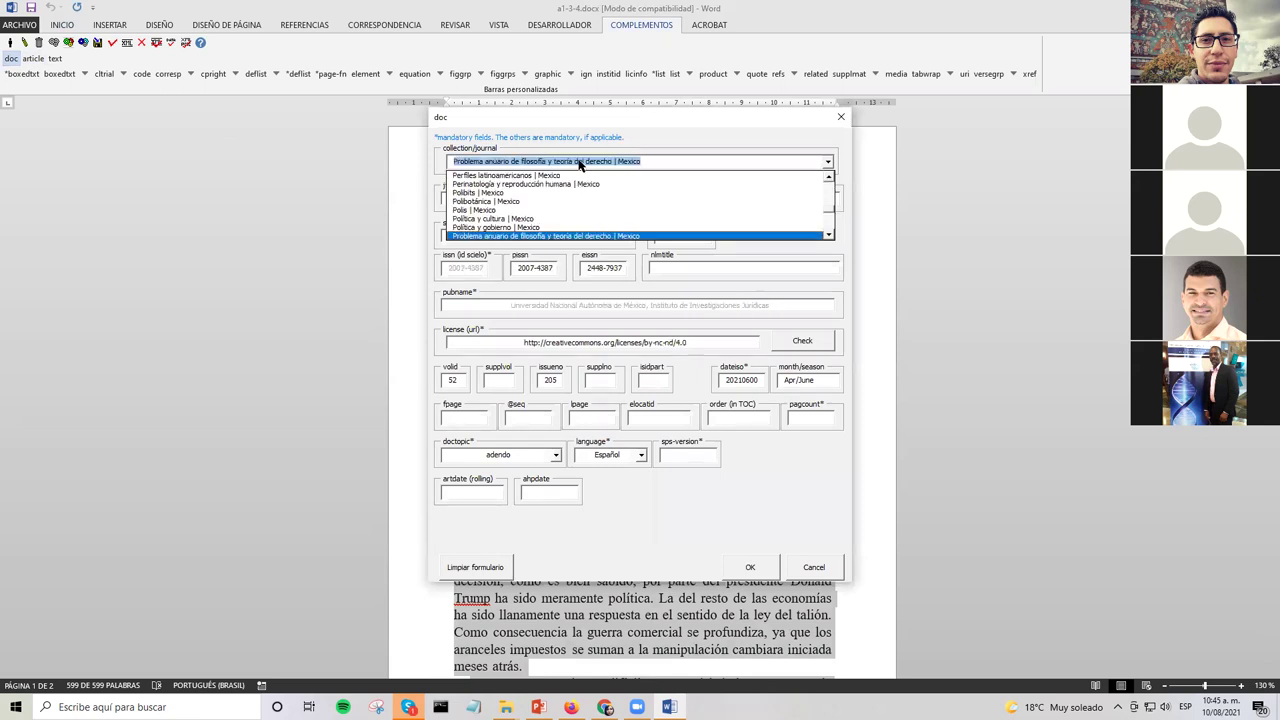
{"action": "left_click", "coordinate": [828, 236]}
{"action": "left_click", "coordinate": [828, 236]}
{"action": "left_click", "coordinate": [828, 236]}
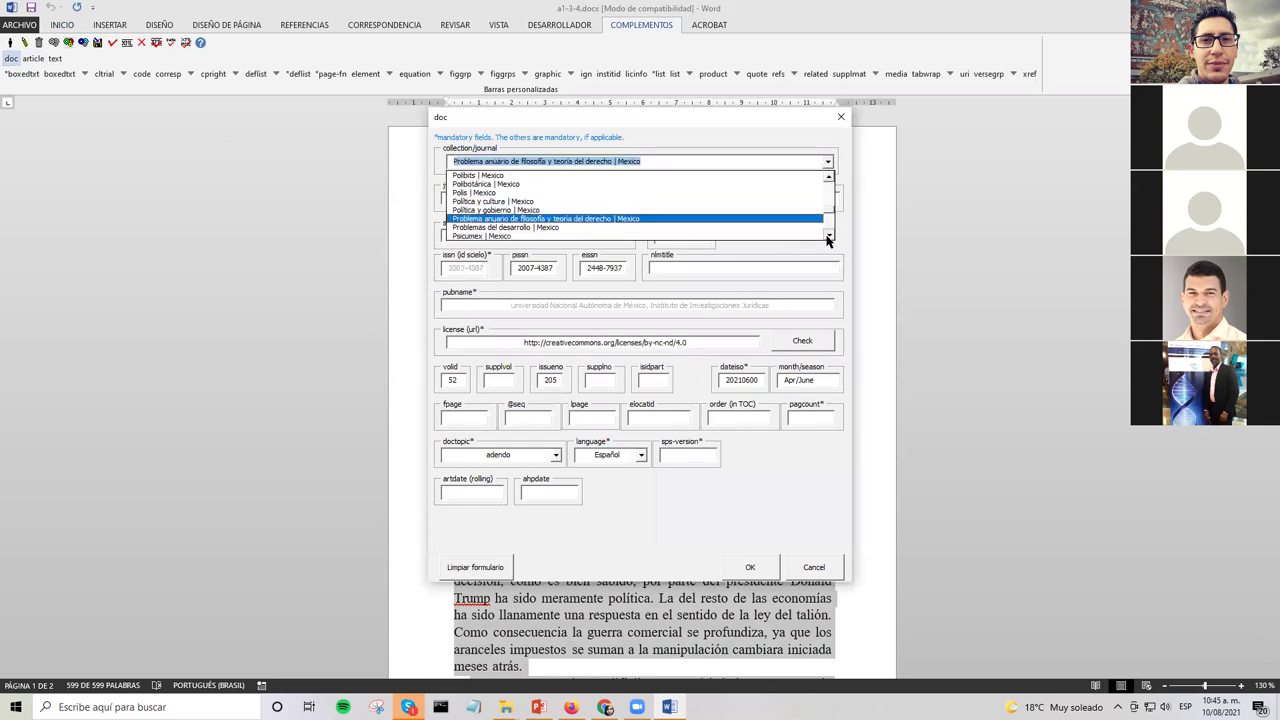
{"action": "left_click", "coordinate": [537, 228]}
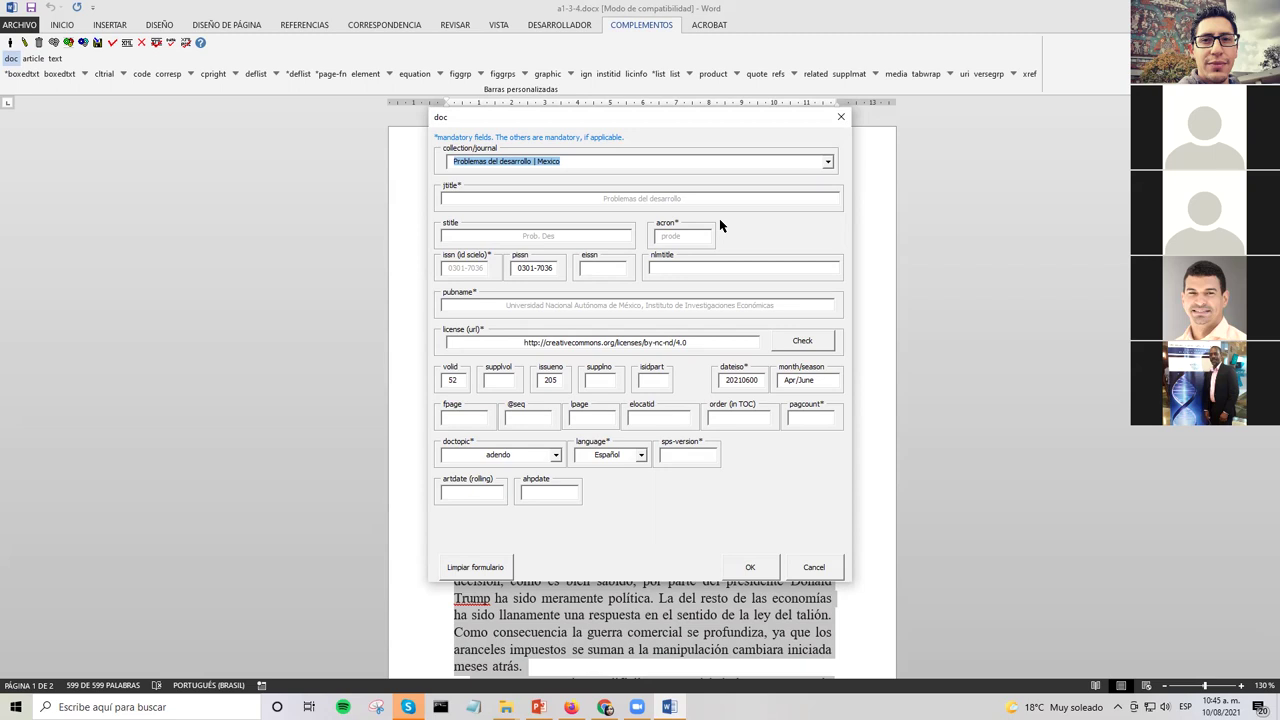
{"action": "left_click", "coordinate": [631, 213]}
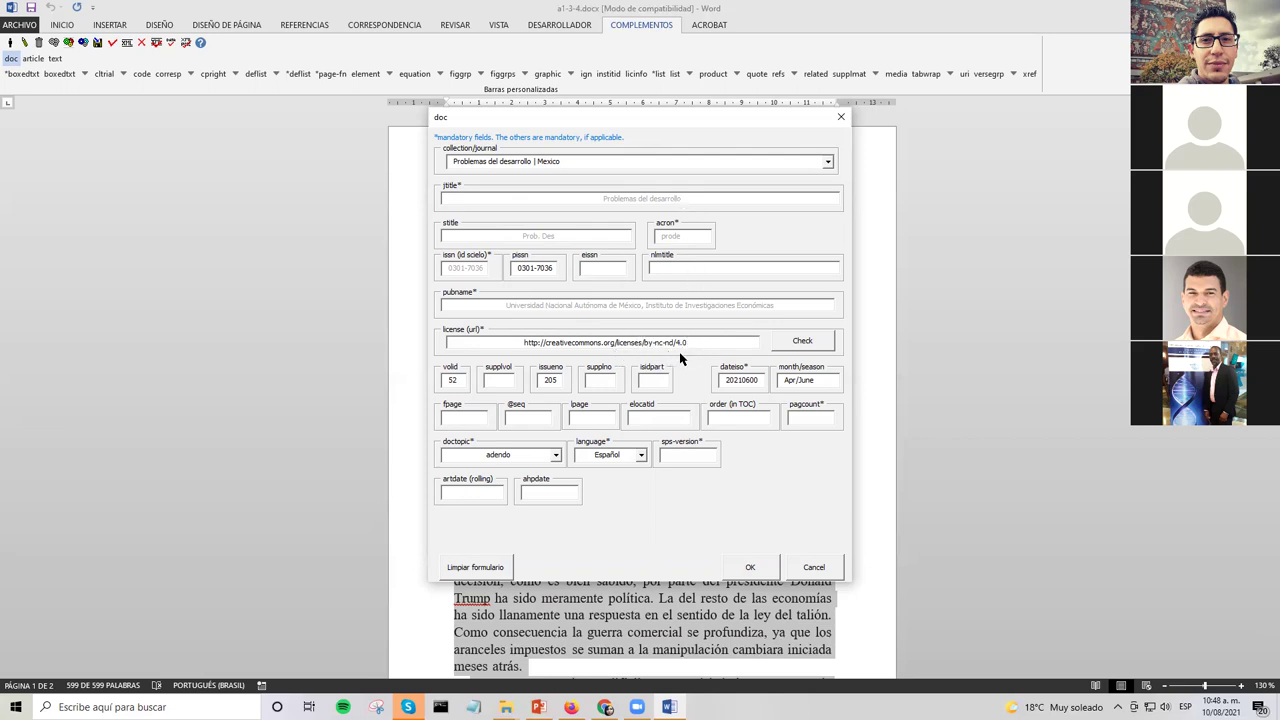
- Enter 52 as the volume in the doc form and go to the issue number field
{"action": "mouse_move", "coordinate": [680, 356]}
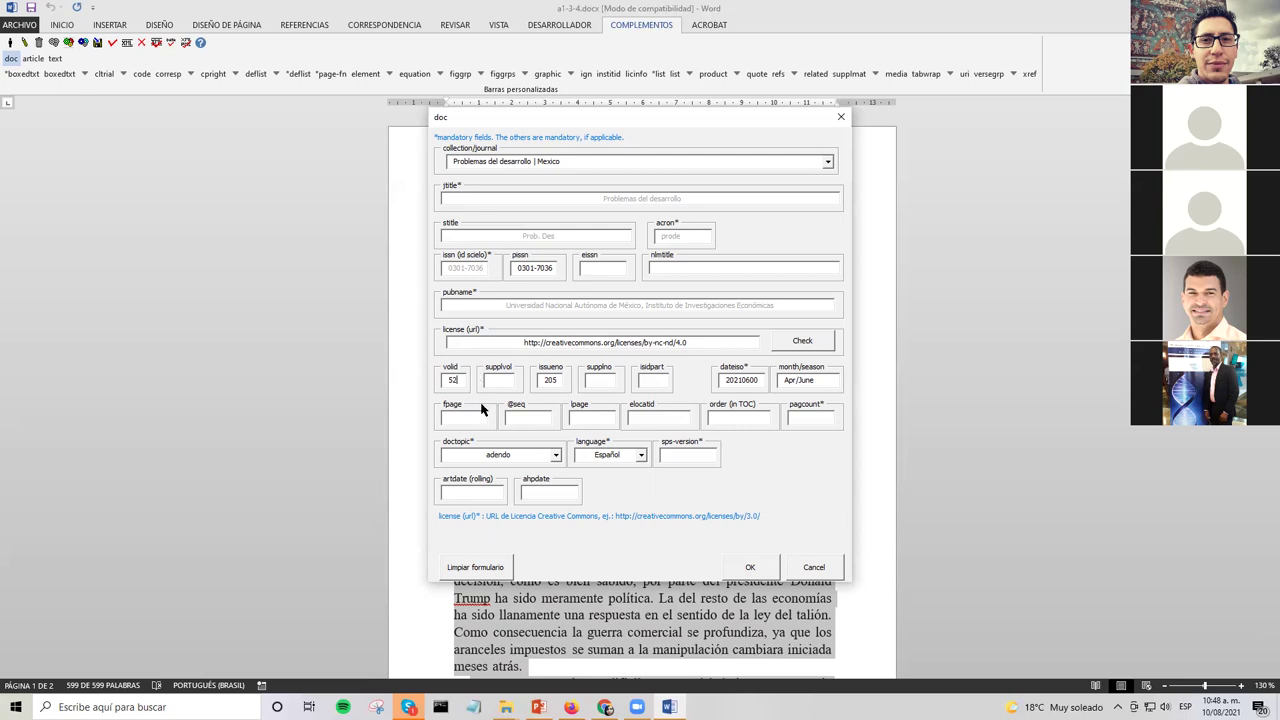
{"action": "key", "text": "BackSpace"}
{"action": "key", "text": "BackSpace"}
{"action": "type", "text": "52"}
{"action": "left_click", "coordinate": [561, 380]}
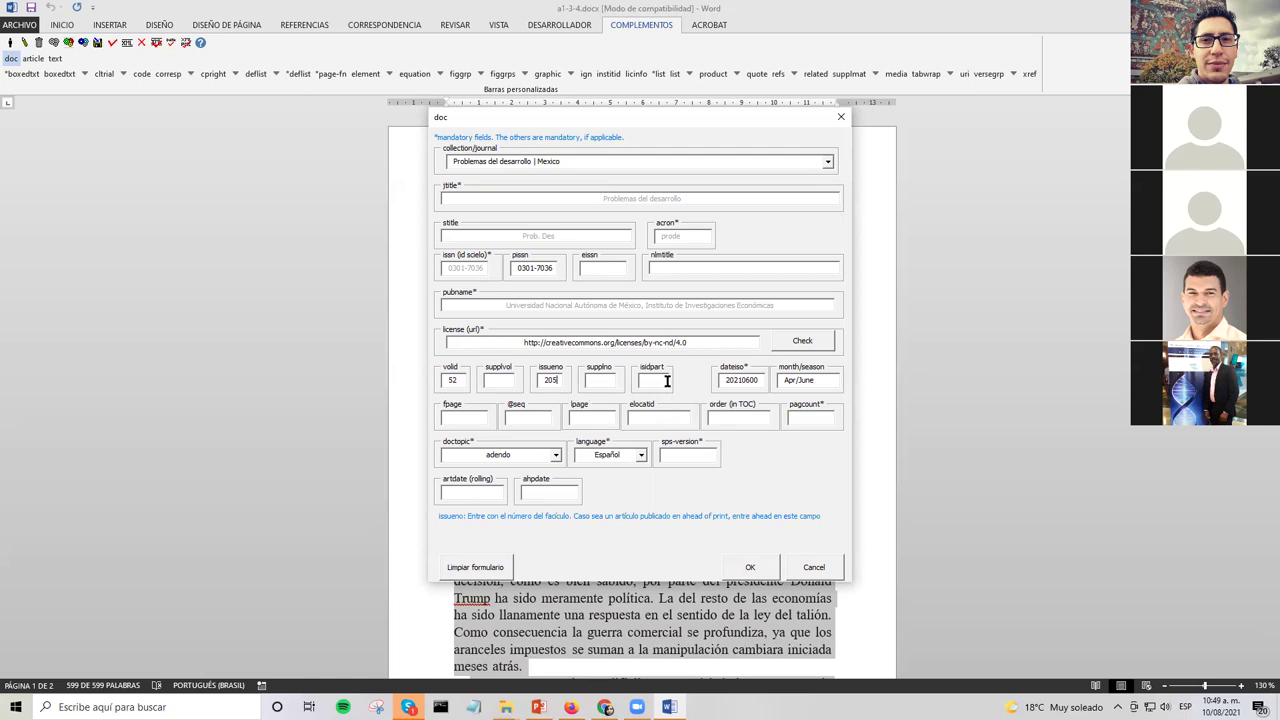
- Enter 20210600 as the issue's dateiso value and check the month/season field's entry guidance
{"action": "left_click", "coordinate": [756, 379]}
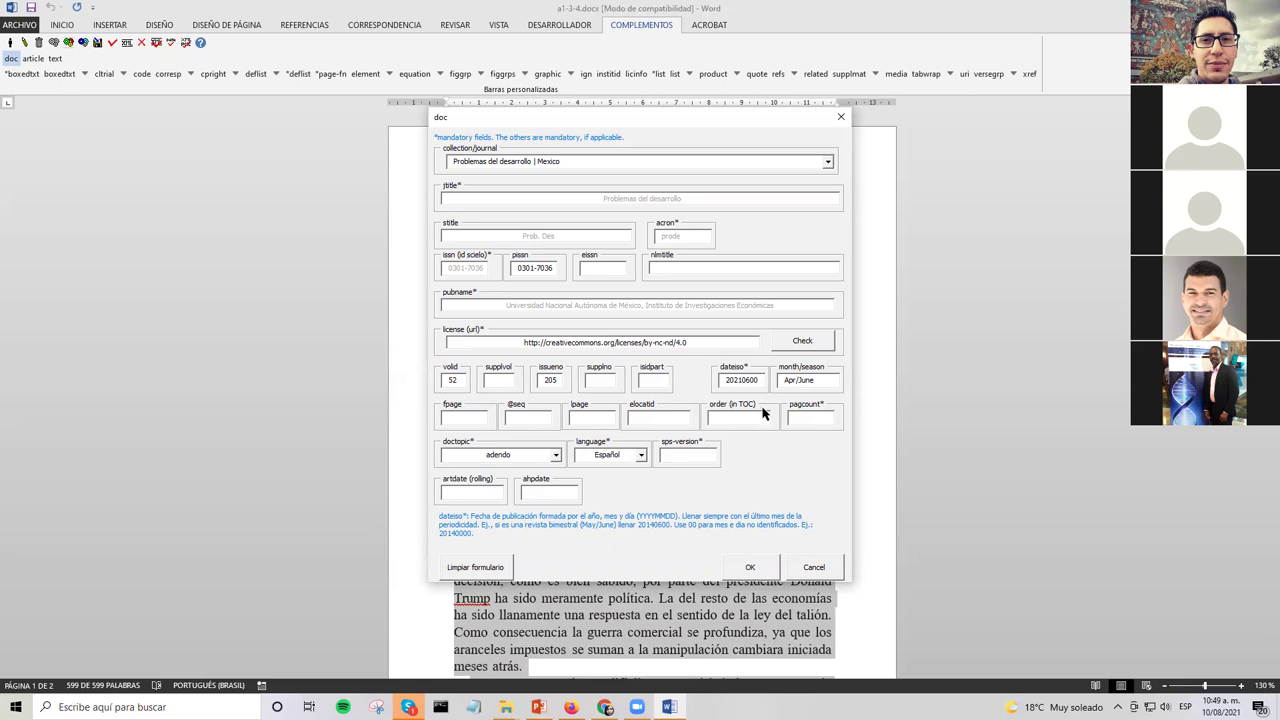
{"action": "key", "text": "BackSpace"}
{"action": "key", "text": "BackSpace"}
{"action": "key", "text": "BackSpace"}
{"action": "key", "text": "BackSpace"}
{"action": "key", "text": "BackSpace"}
{"action": "key", "text": "BackSpace"}
{"action": "key", "text": "BackSpace"}
{"action": "key", "text": "BackSpace"}
{"action": "type", "text": "2021"}
{"action": "type", "text": "060"}
{"action": "left_click", "coordinate": [820, 380]}
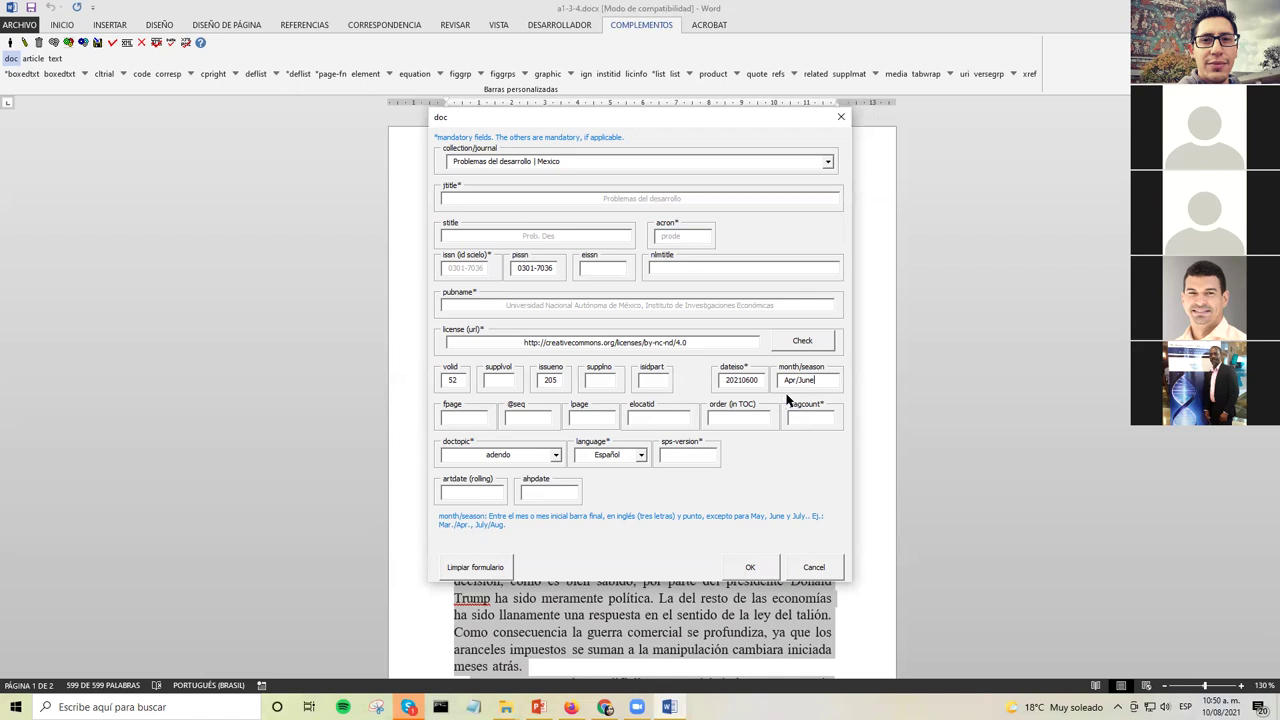
{"action": "left_click", "coordinate": [795, 379]}
{"action": "left_click", "coordinate": [902, 35]}
- Check the page range in the a1-3-4.pdf file name in the markup_xml\src folder and return to the doc form
{"action": "mouse_move", "coordinate": [506, 707]}
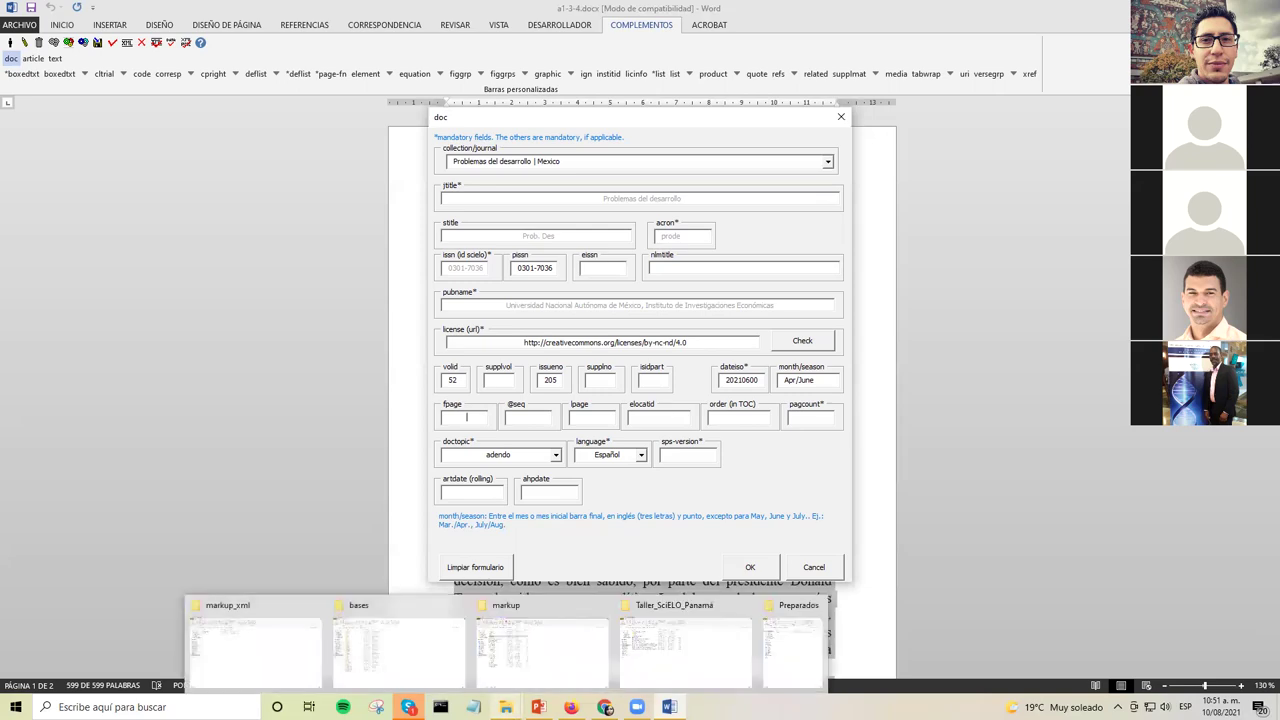
{"action": "left_click", "coordinate": [243, 640]}
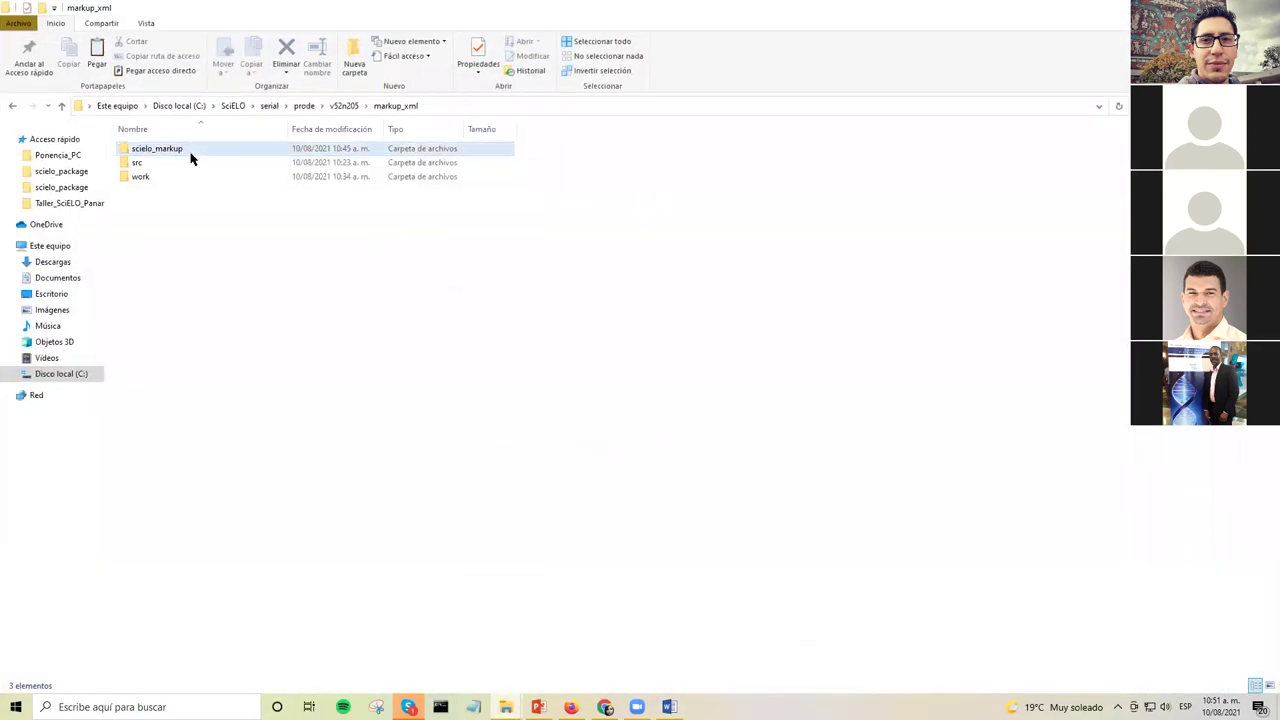
{"action": "double_click", "coordinate": [189, 164]}
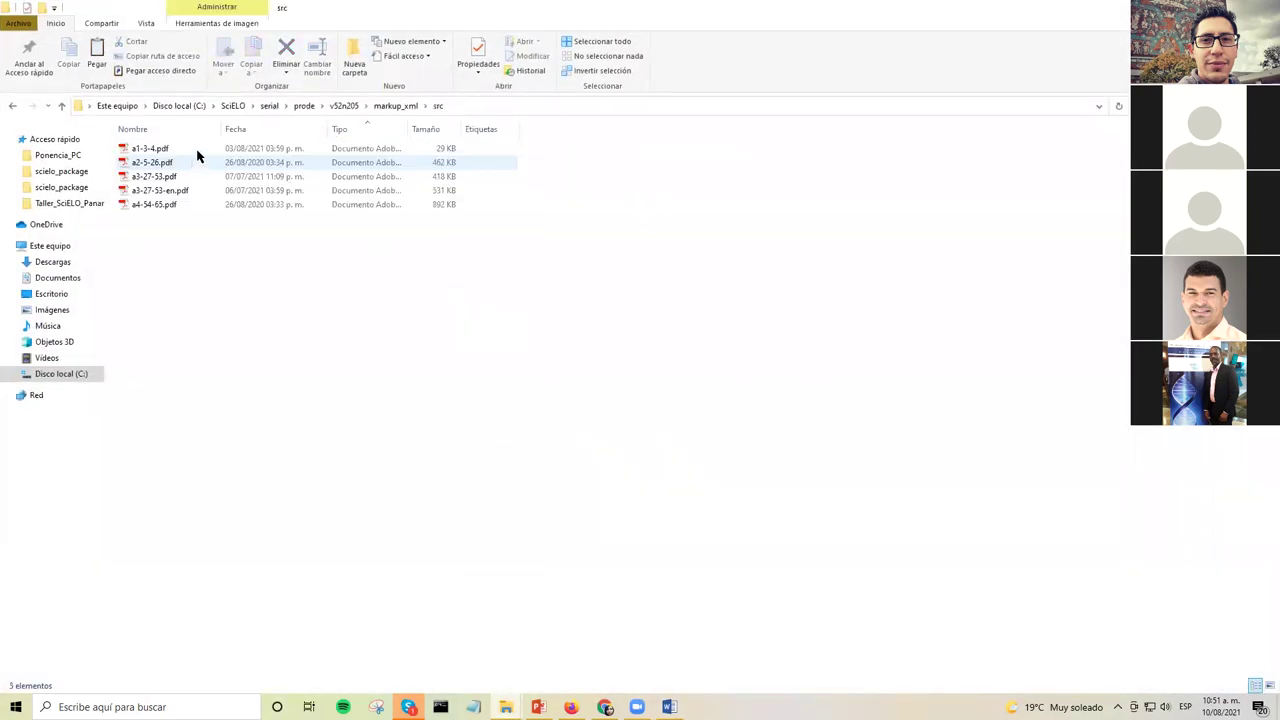
{"action": "left_click", "coordinate": [199, 148]}
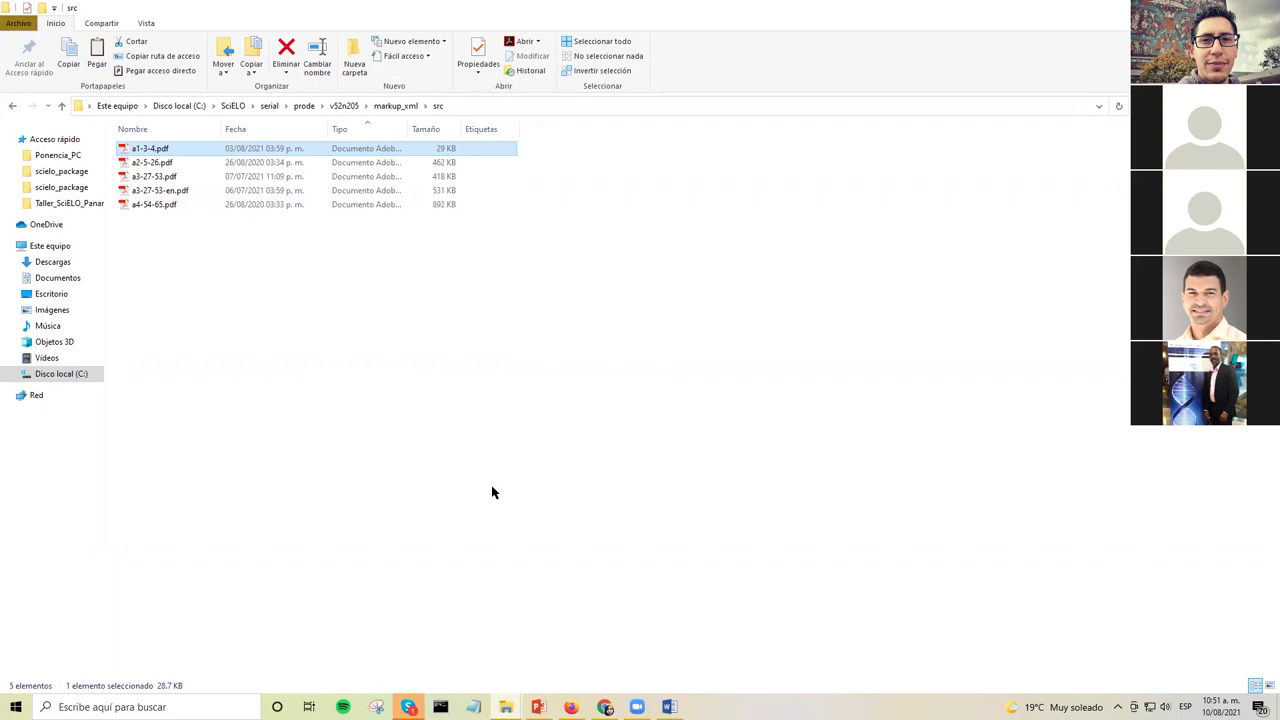
{"action": "left_click", "coordinate": [669, 707]}
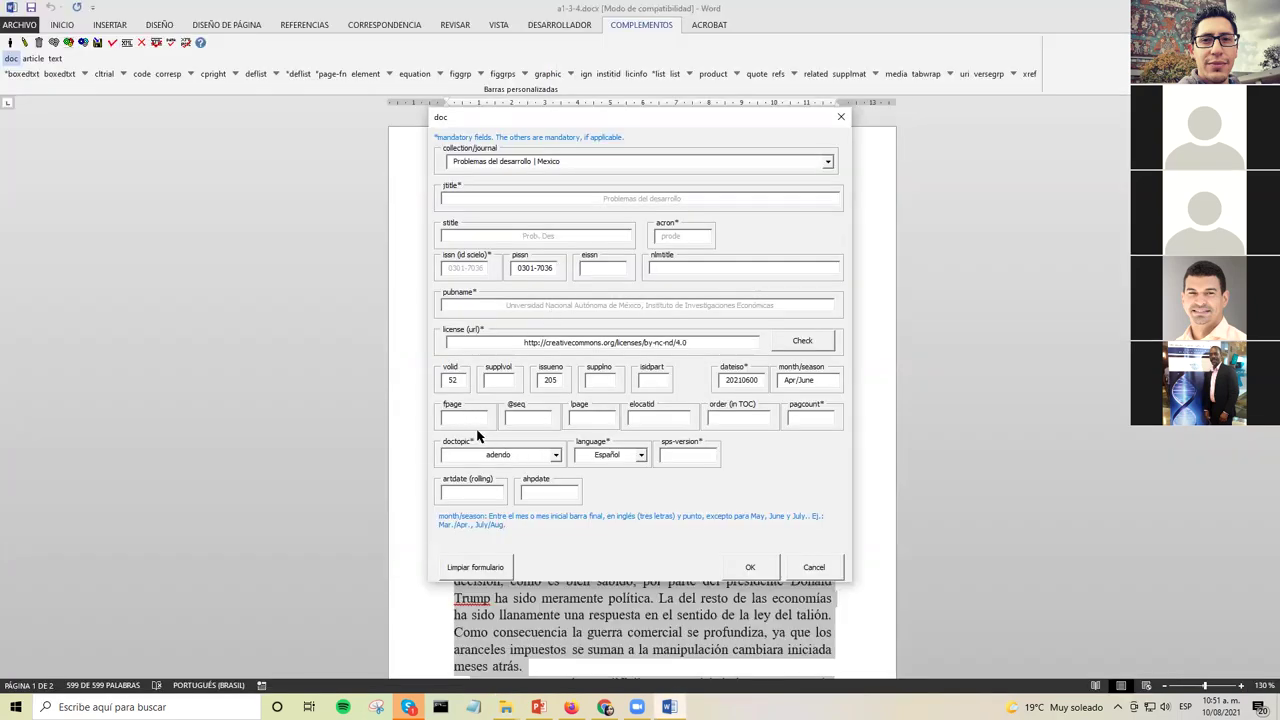
- Set the first page to 3, last page to 4, order in TOC to 01 and page count to 2
{"action": "type", "text": "3"}
{"action": "left_click", "coordinate": [597, 414]}
{"action": "type", "text": "4"}
{"action": "left_click", "coordinate": [743, 418]}
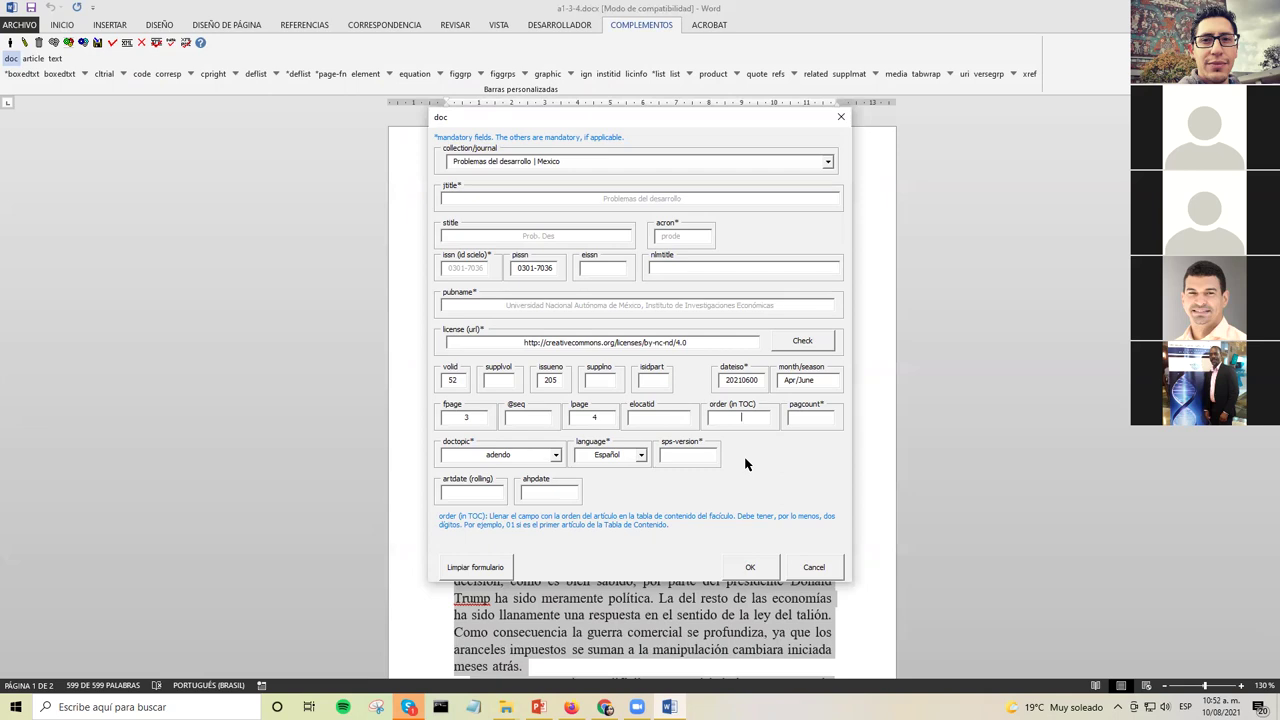
{"action": "type", "text": "0"}
{"action": "type", "text": "1"}
{"action": "type", "text": "2"}
- Open a1-3-4.pdf from the src folder in Acrobat and examine its first page at 125% zoom
{"action": "left_click", "coordinate": [506, 707]}
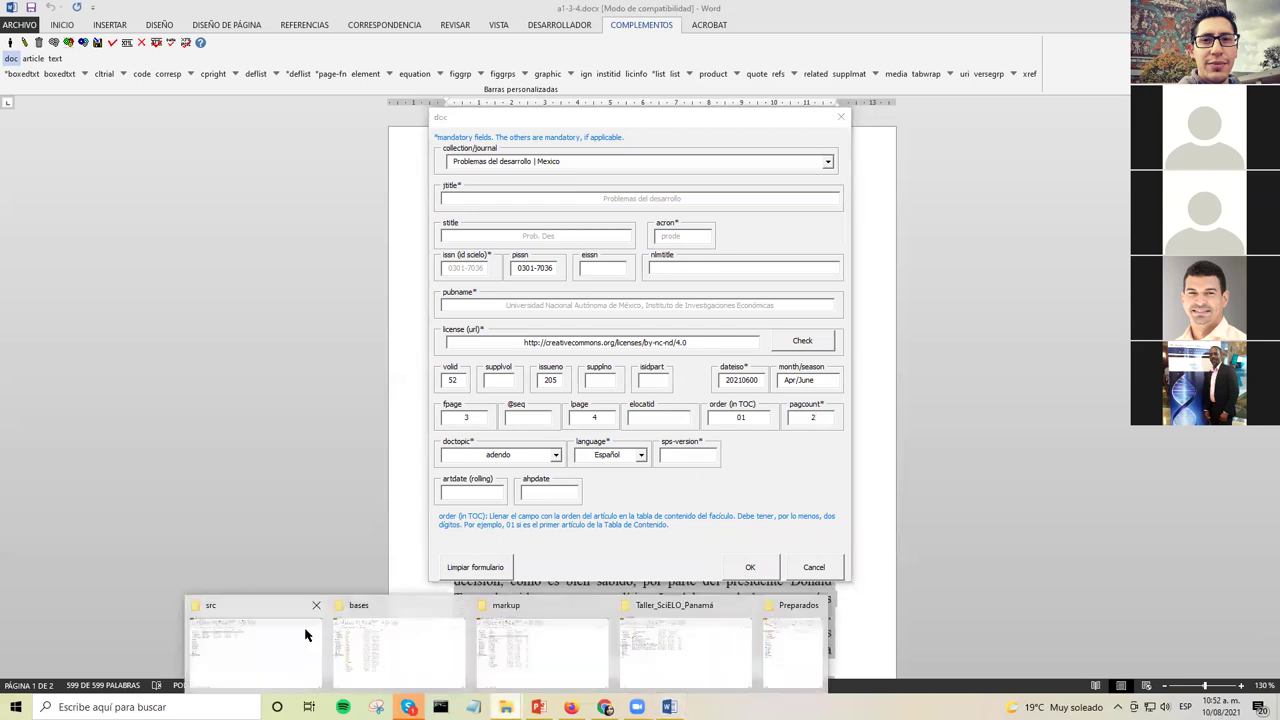
{"action": "left_click", "coordinate": [308, 635]}
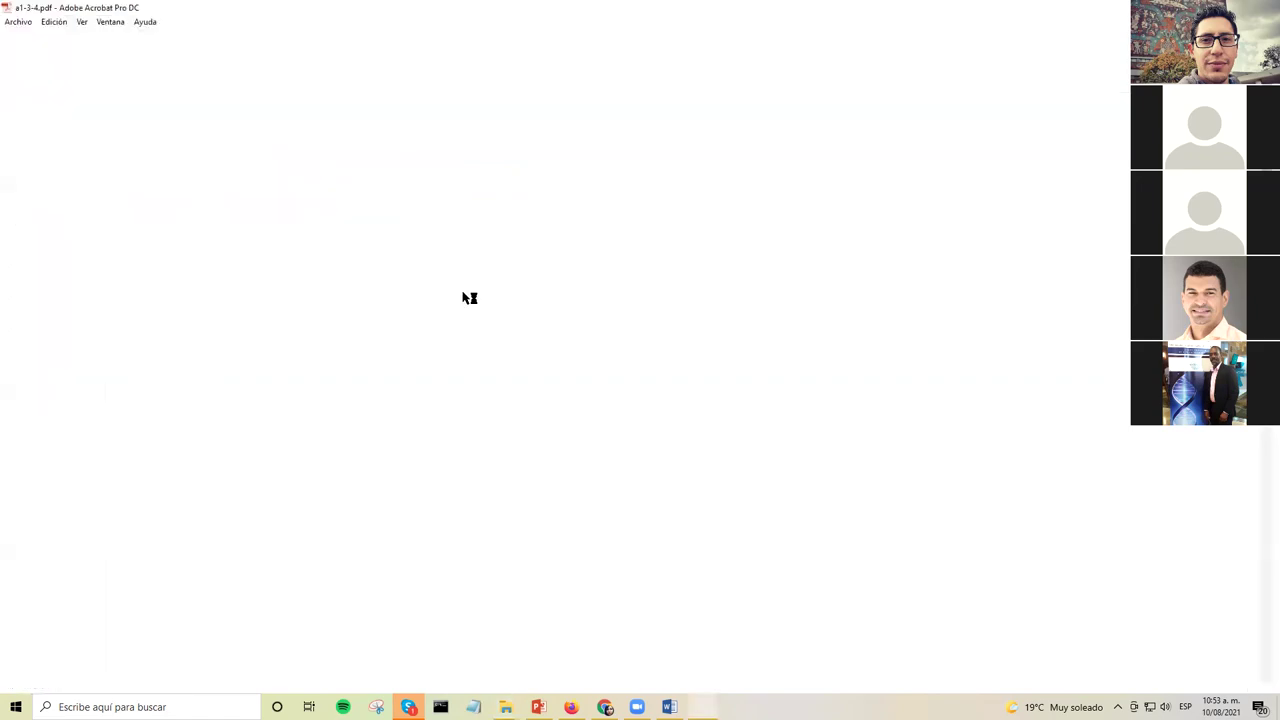
{"action": "mouse_move", "coordinate": [600, 682]}
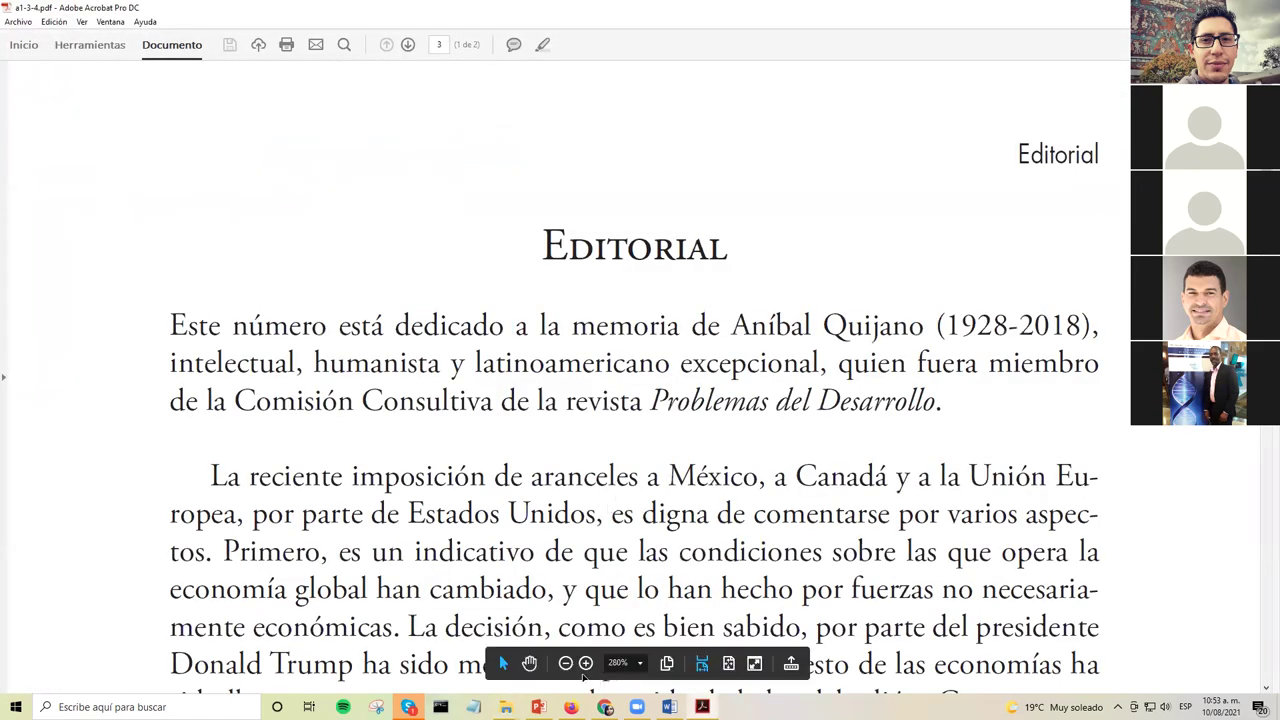
{"action": "left_click", "coordinate": [565, 663]}
{"action": "left_click", "coordinate": [565, 663]}
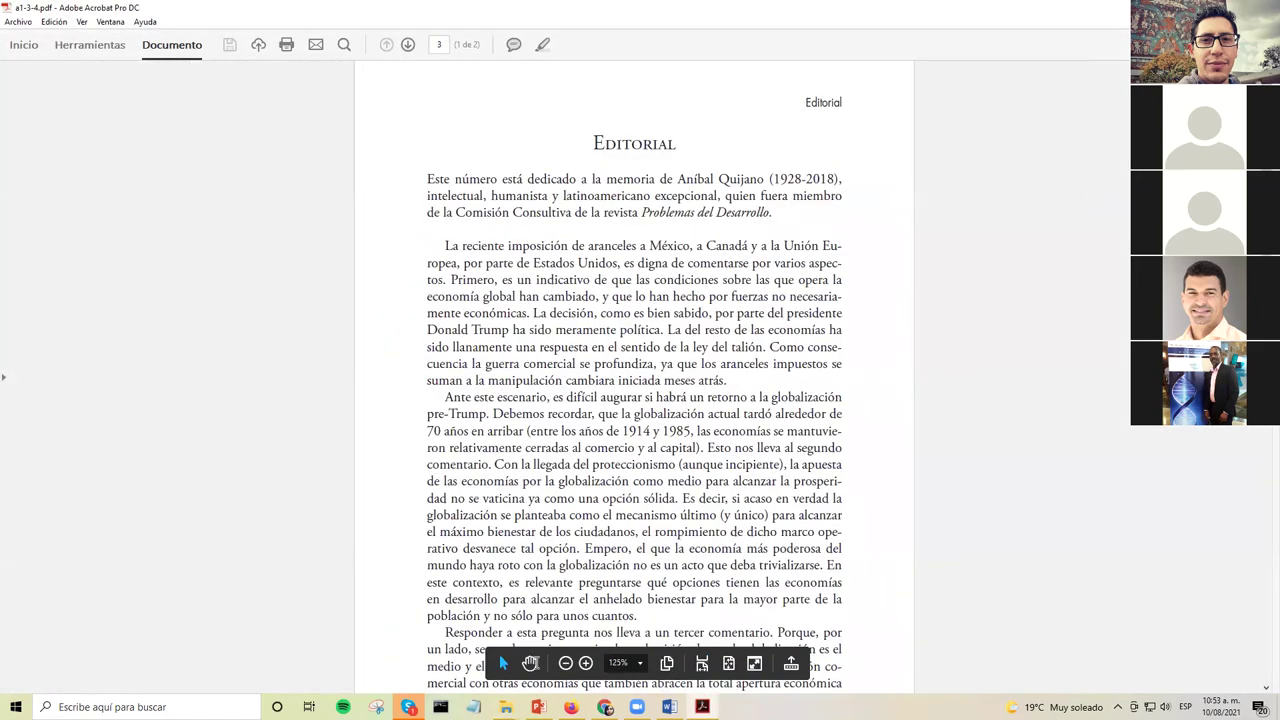
{"action": "mouse_move", "coordinate": [506, 707]}
{"action": "left_click", "coordinate": [252, 650]}
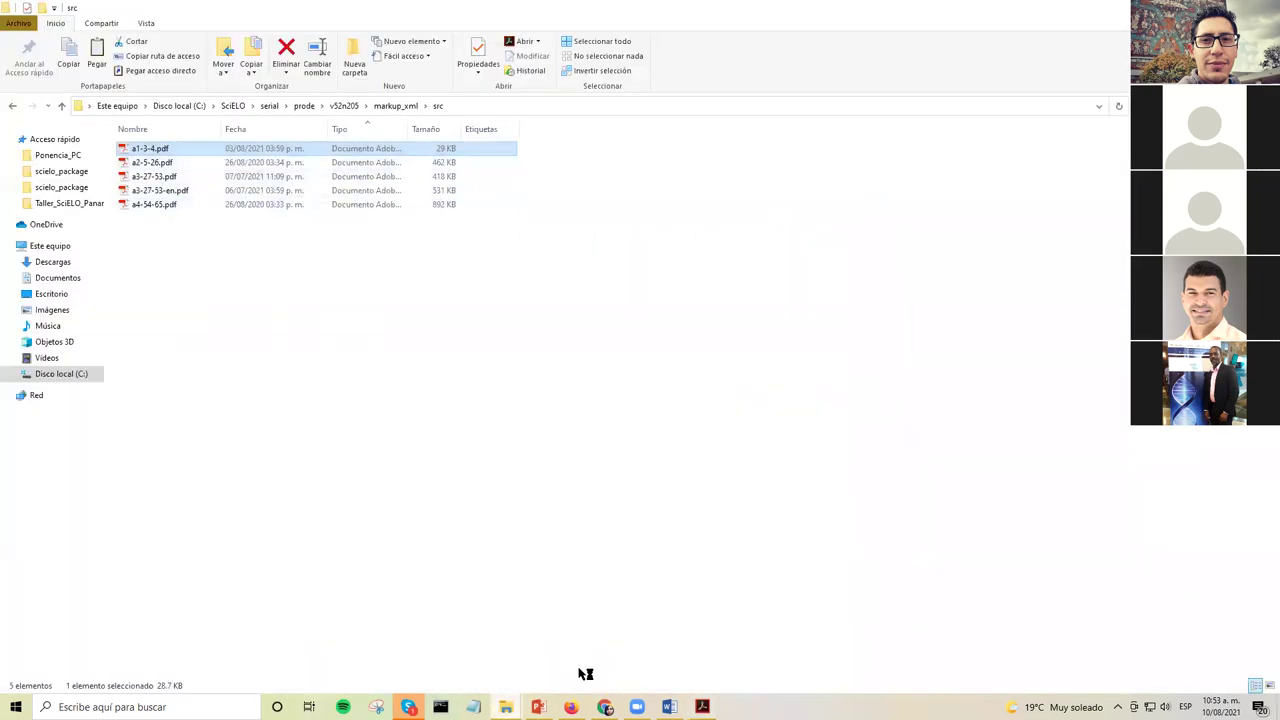
{"action": "left_click", "coordinate": [702, 707]}
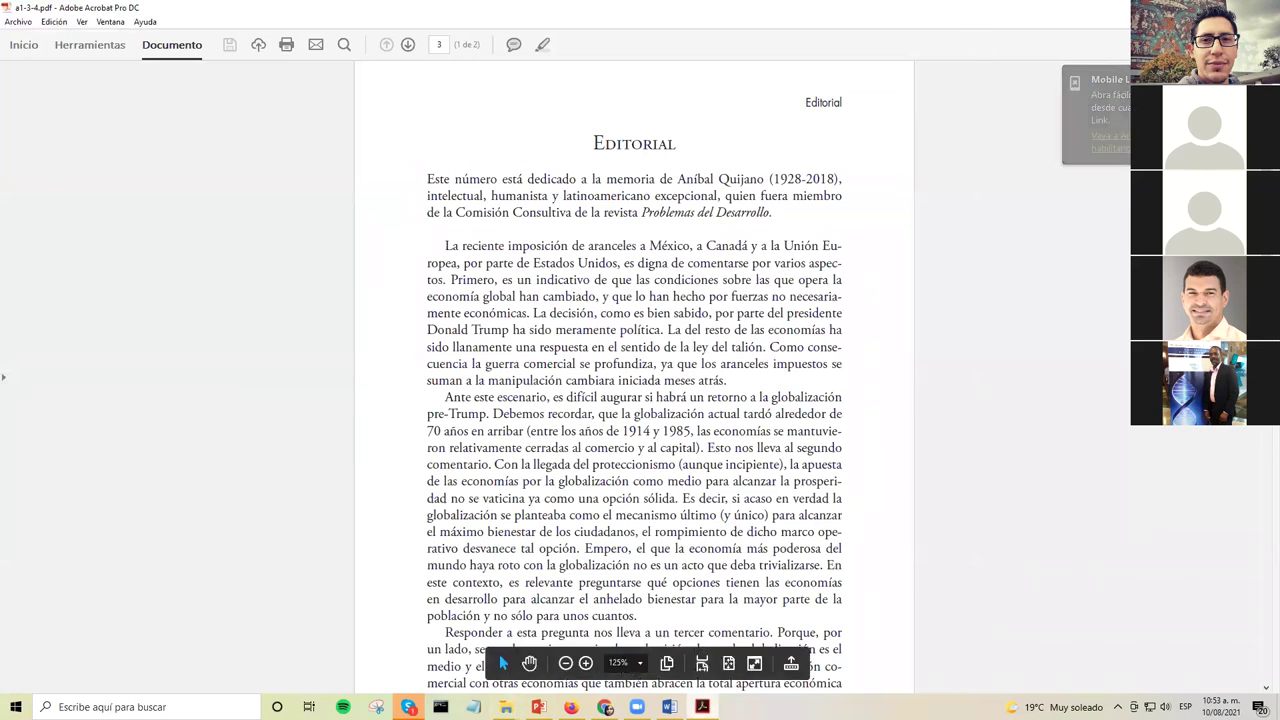
- Close a1-3-4.pdf in Acrobat and return to the order (in TOC) field of the doc form in Word
{"action": "key", "text": "ctrl+q"}
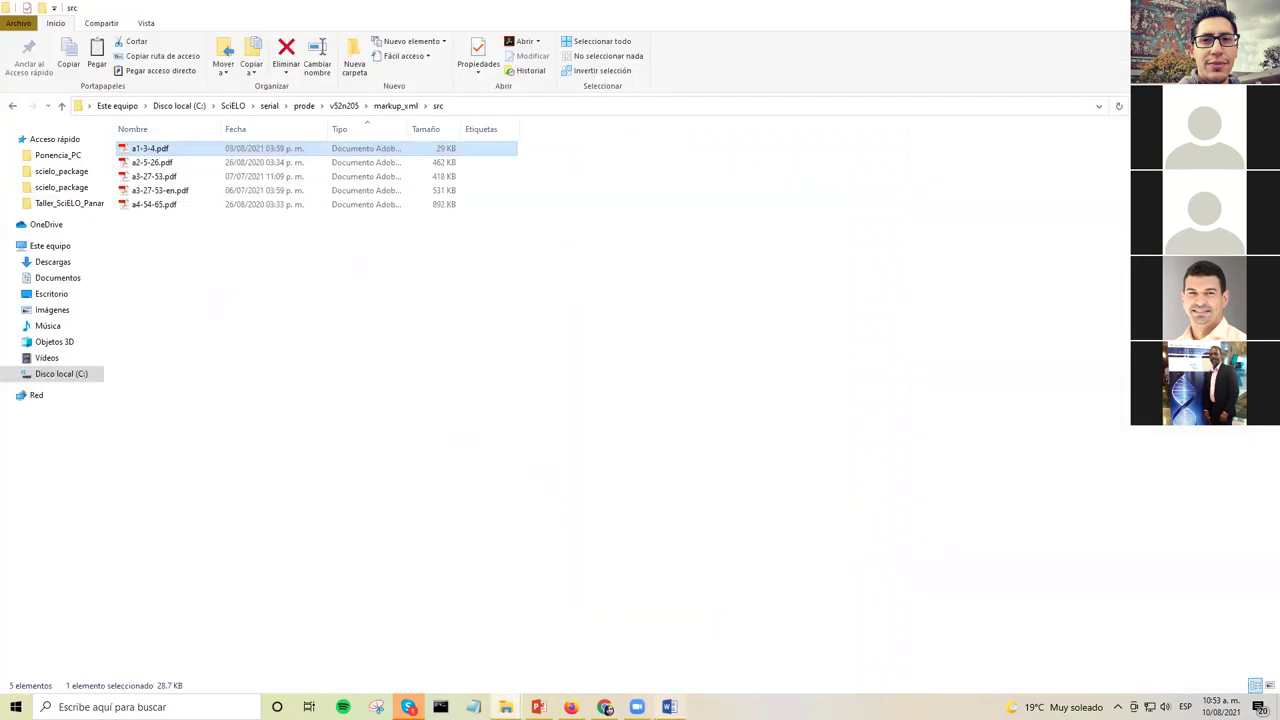
{"action": "left_click", "coordinate": [669, 707]}
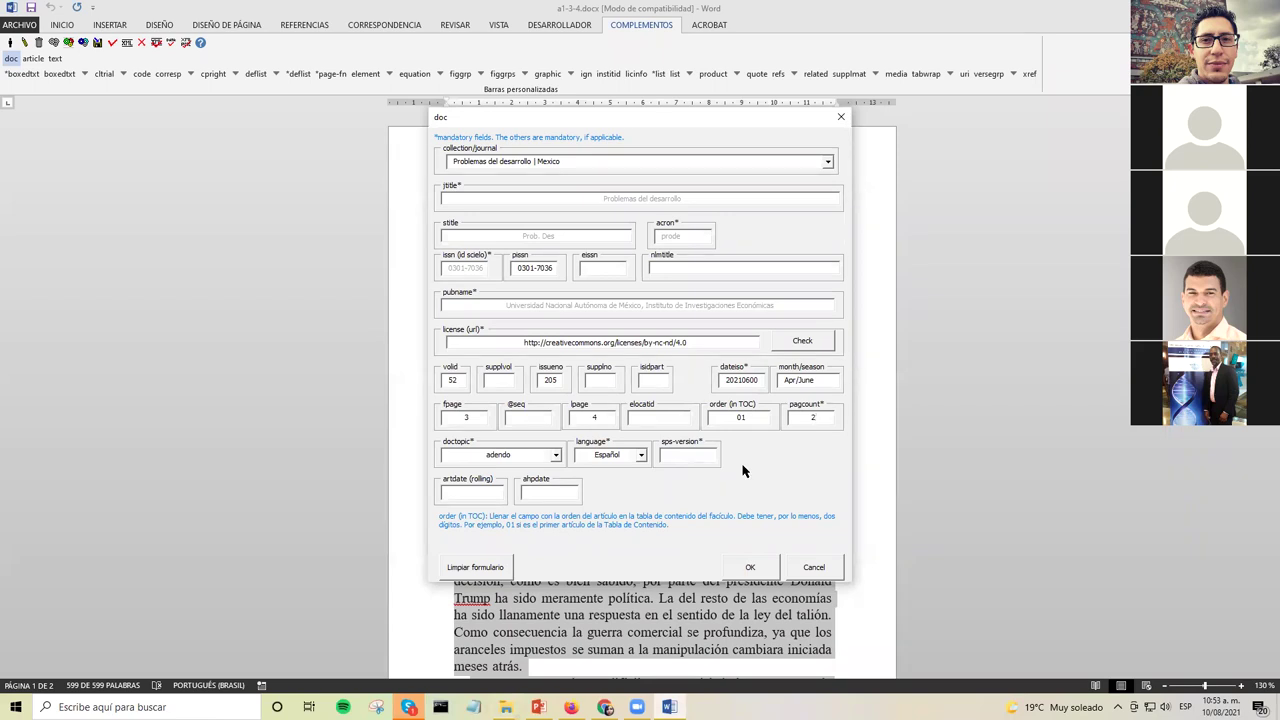
{"action": "mouse_move", "coordinate": [505, 707]}
{"action": "left_click", "coordinate": [760, 410]}
{"action": "mouse_move", "coordinate": [506, 706]}
- Look through the doctopic document types from adendo to entrevista and close the list without choosing one
{"action": "left_click", "coordinate": [555, 455]}
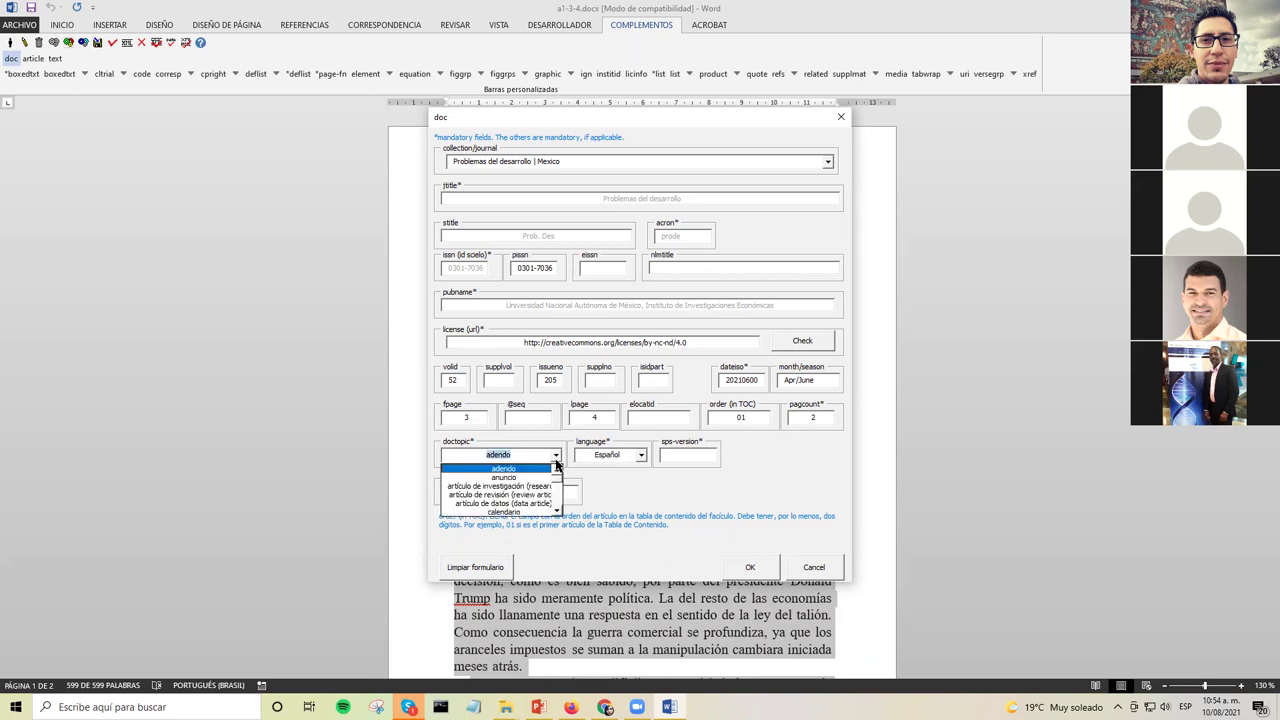
{"action": "left_click", "coordinate": [556, 513]}
{"action": "left_click", "coordinate": [556, 513]}
{"action": "left_click", "coordinate": [556, 513]}
{"action": "left_click", "coordinate": [556, 513]}
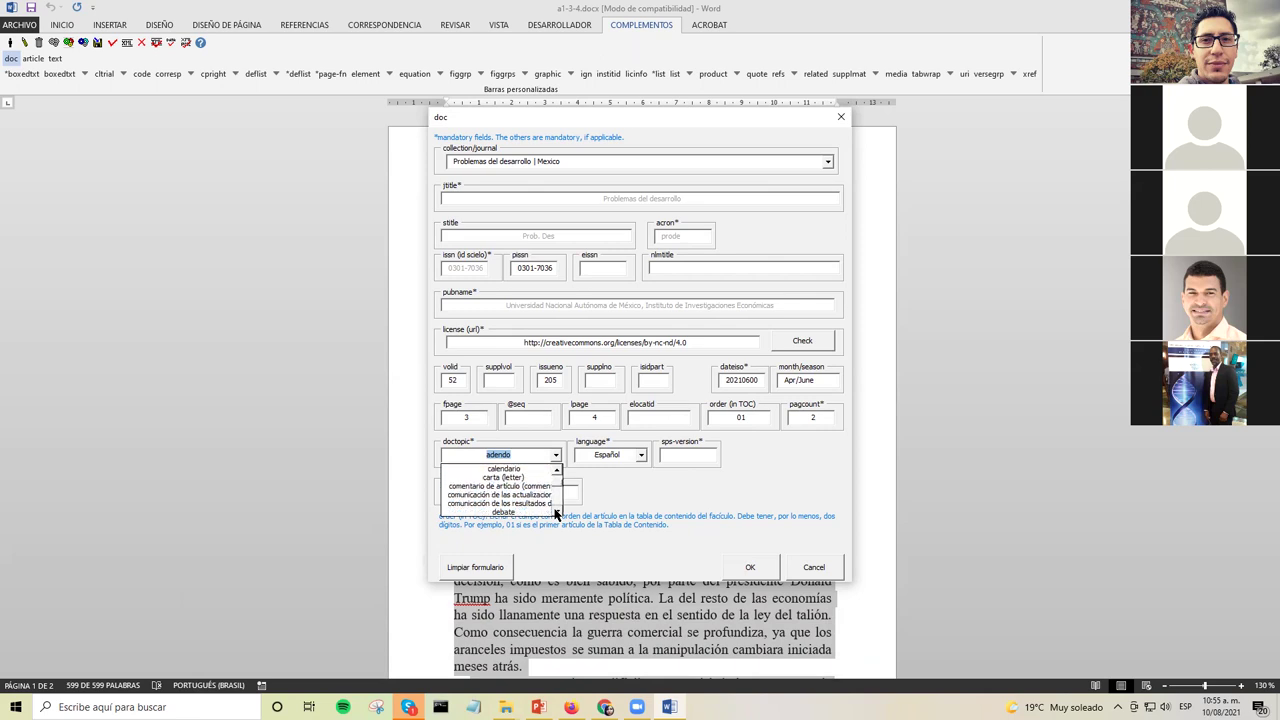
{"action": "left_click", "coordinate": [556, 513]}
{"action": "left_click", "coordinate": [556, 513]}
{"action": "left_click", "coordinate": [556, 513]}
{"action": "left_click", "coordinate": [556, 513]}
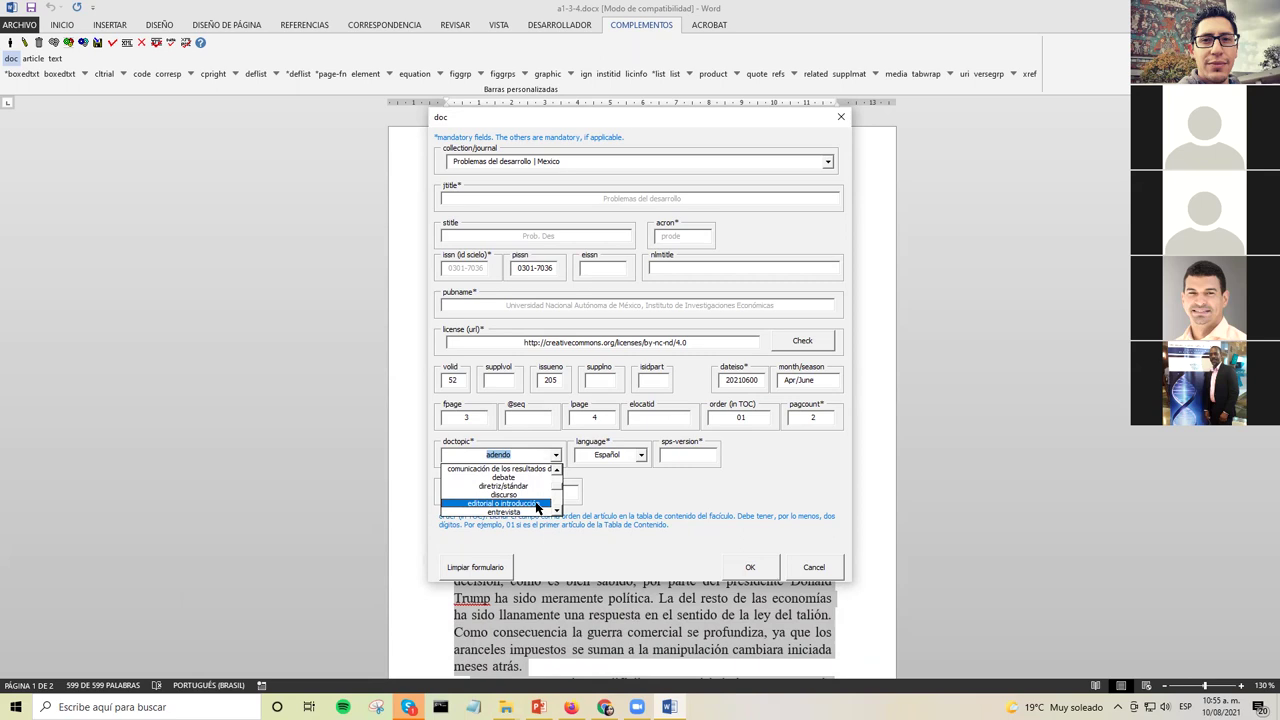
{"action": "left_click", "coordinate": [557, 470]}
{"action": "left_click", "coordinate": [557, 470]}
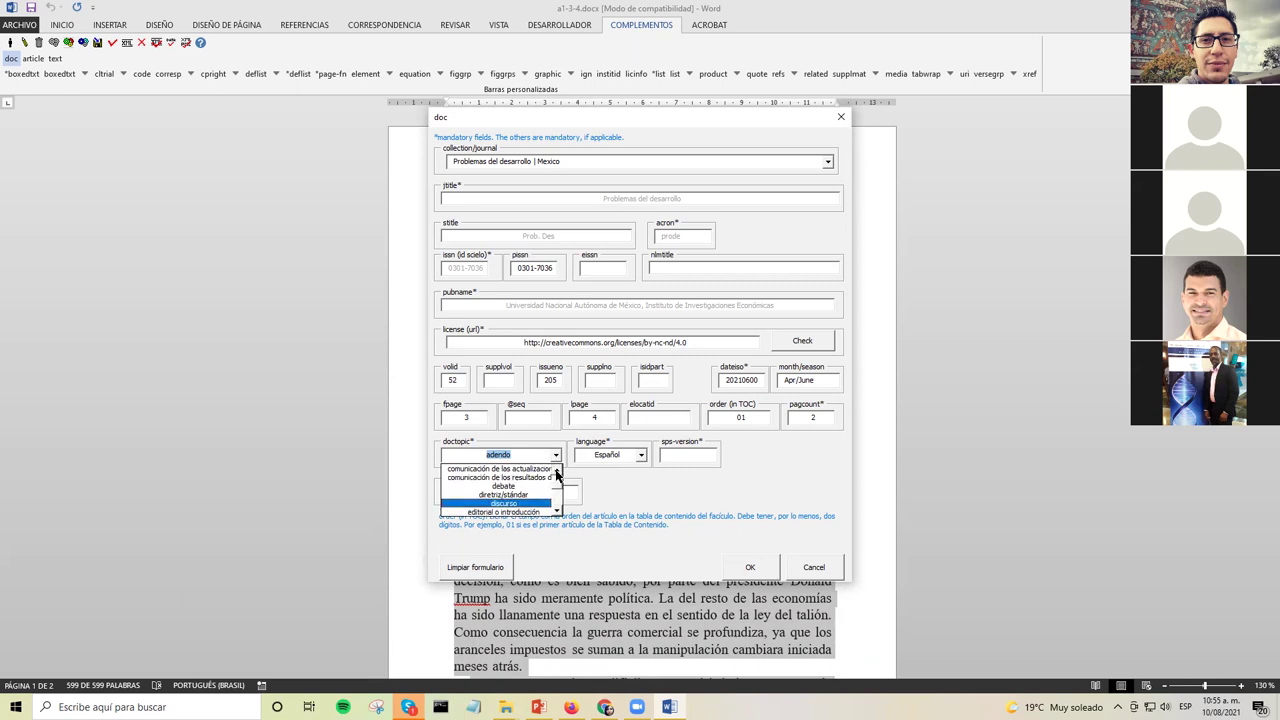
{"action": "left_click", "coordinate": [557, 470]}
{"action": "left_click", "coordinate": [557, 470]}
{"action": "left_click", "coordinate": [556, 471]}
{"action": "left_click", "coordinate": [556, 471]}
{"action": "left_click", "coordinate": [556, 471]}
{"action": "left_click", "coordinate": [556, 471]}
{"action": "left_click", "coordinate": [556, 471]}
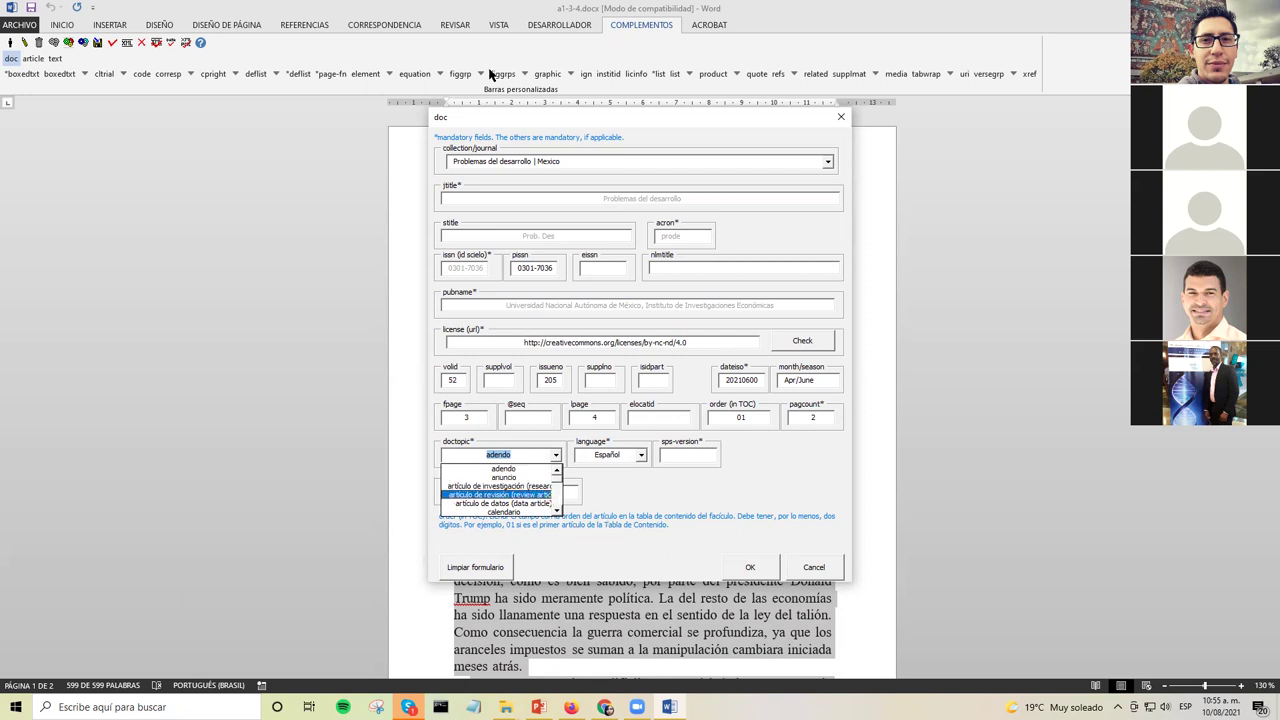
{"action": "left_click", "coordinate": [588, 125]}
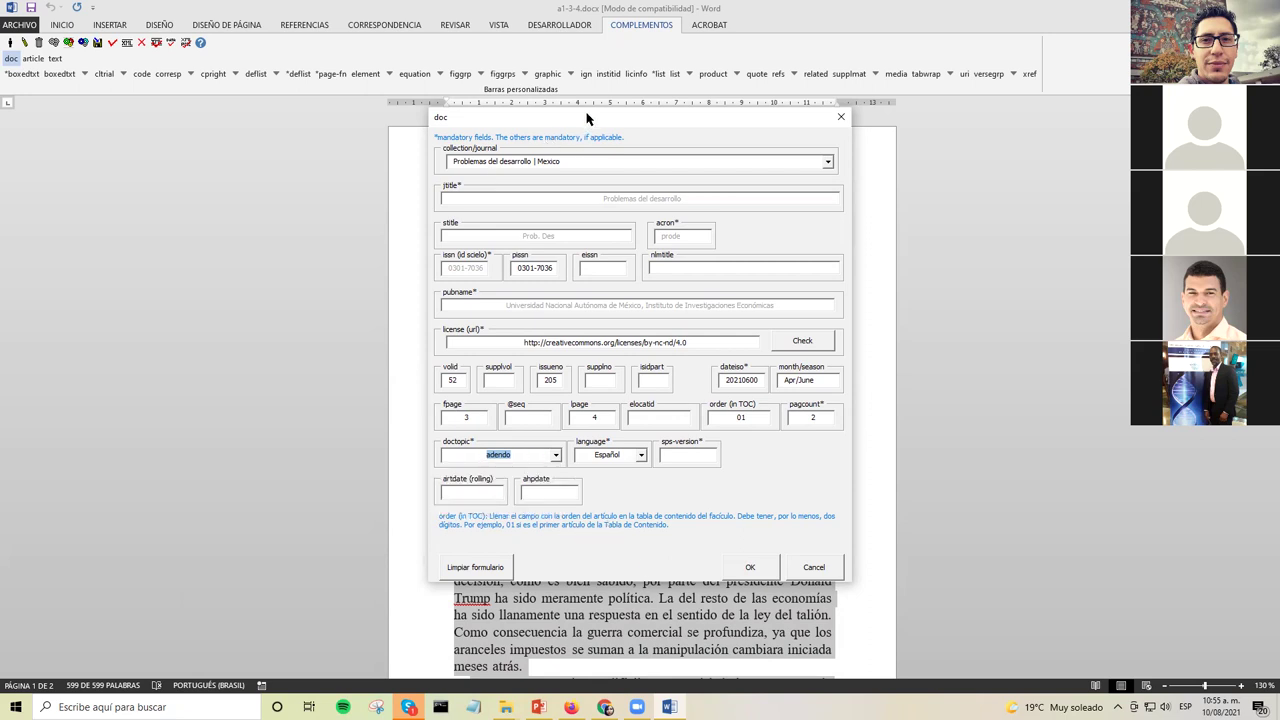
- Move the doc form higher on the page and examine all the doctopic document types from adendo to otro
{"action": "left_click_drag", "start_coordinate": [587, 118], "coordinate": [589, 50]}
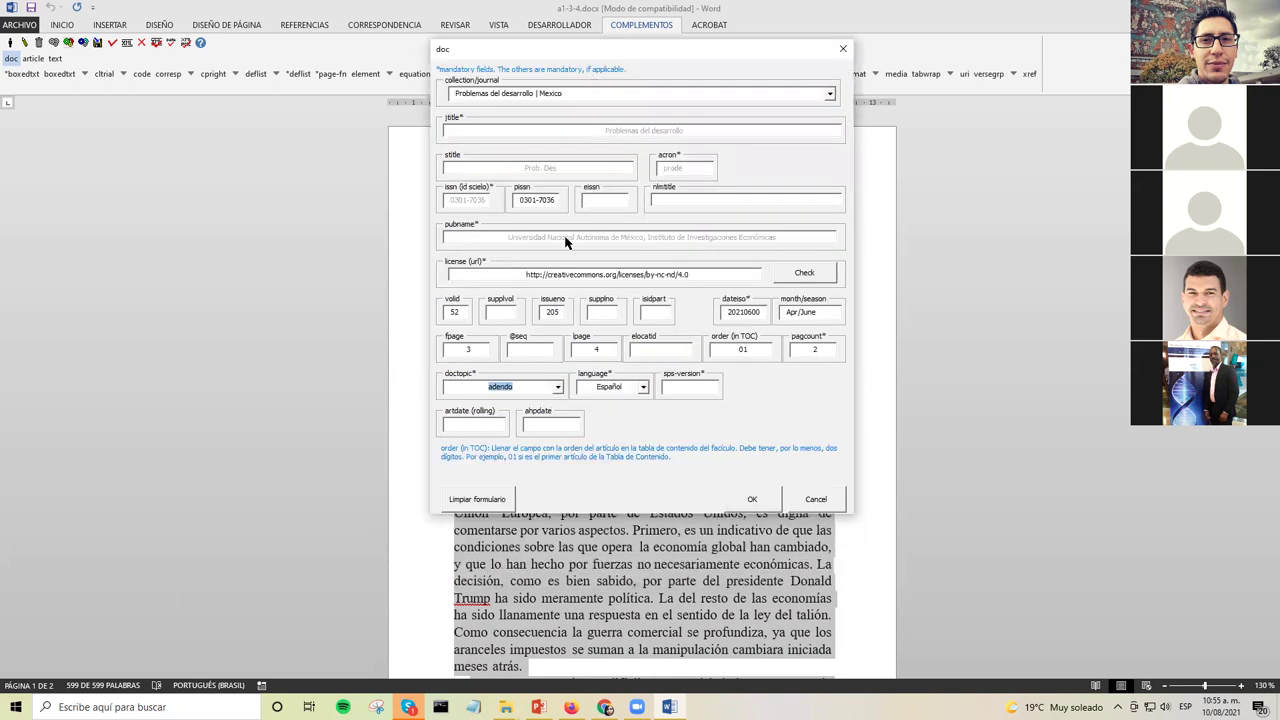
{"action": "left_click", "coordinate": [557, 388]}
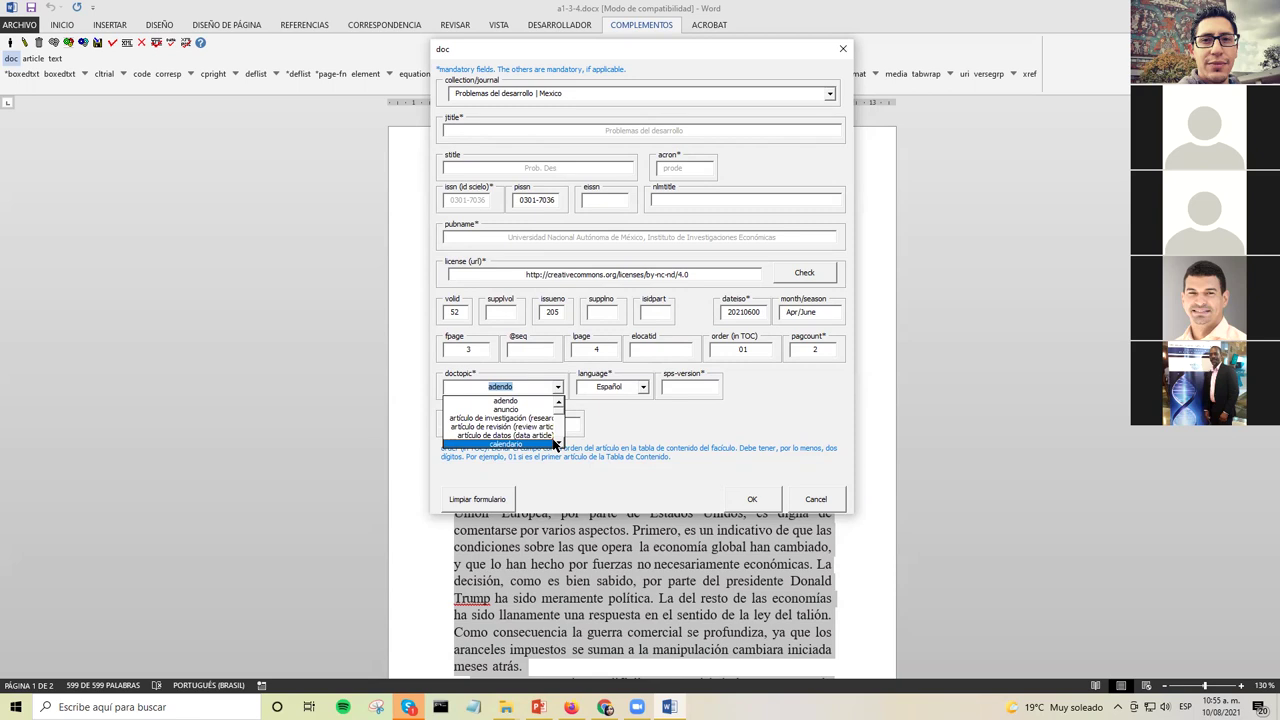
{"action": "left_click", "coordinate": [558, 444]}
{"action": "left_click", "coordinate": [558, 444]}
{"action": "left_click", "coordinate": [558, 444]}
{"action": "left_click", "coordinate": [559, 445]}
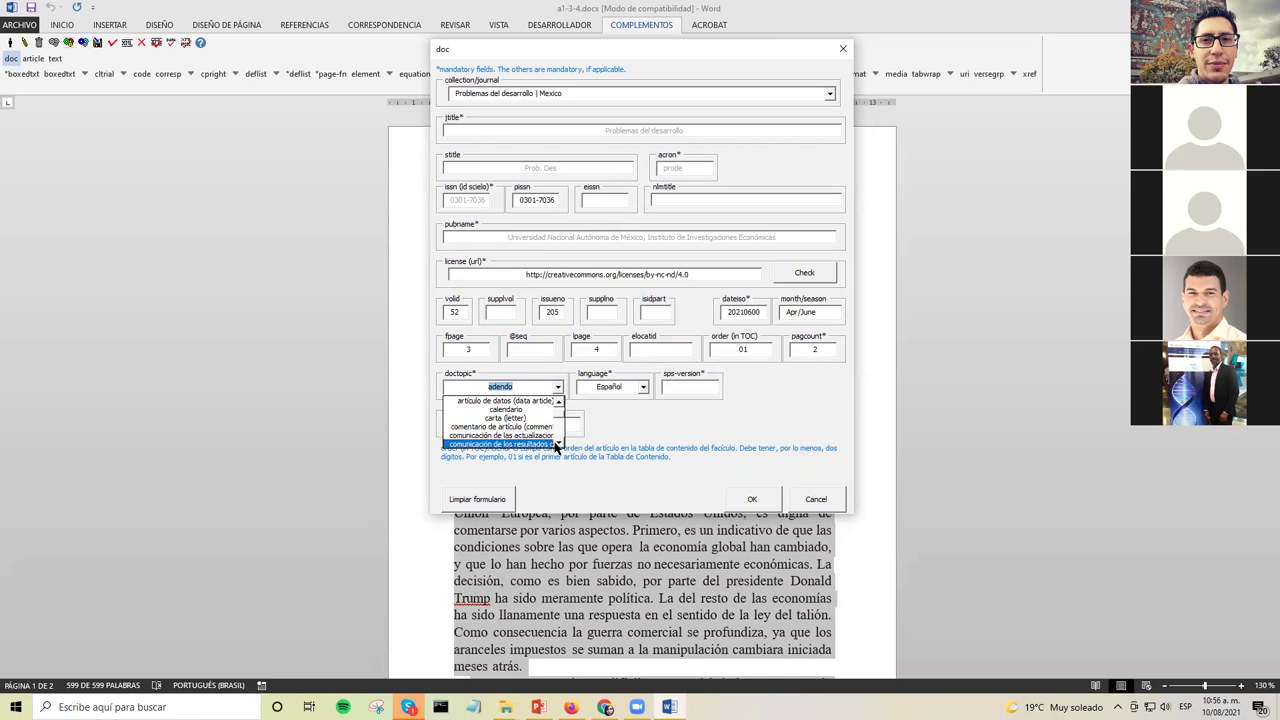
{"action": "scroll", "coordinate": [556, 445], "scroll_direction": "down", "scroll_amount": 1}
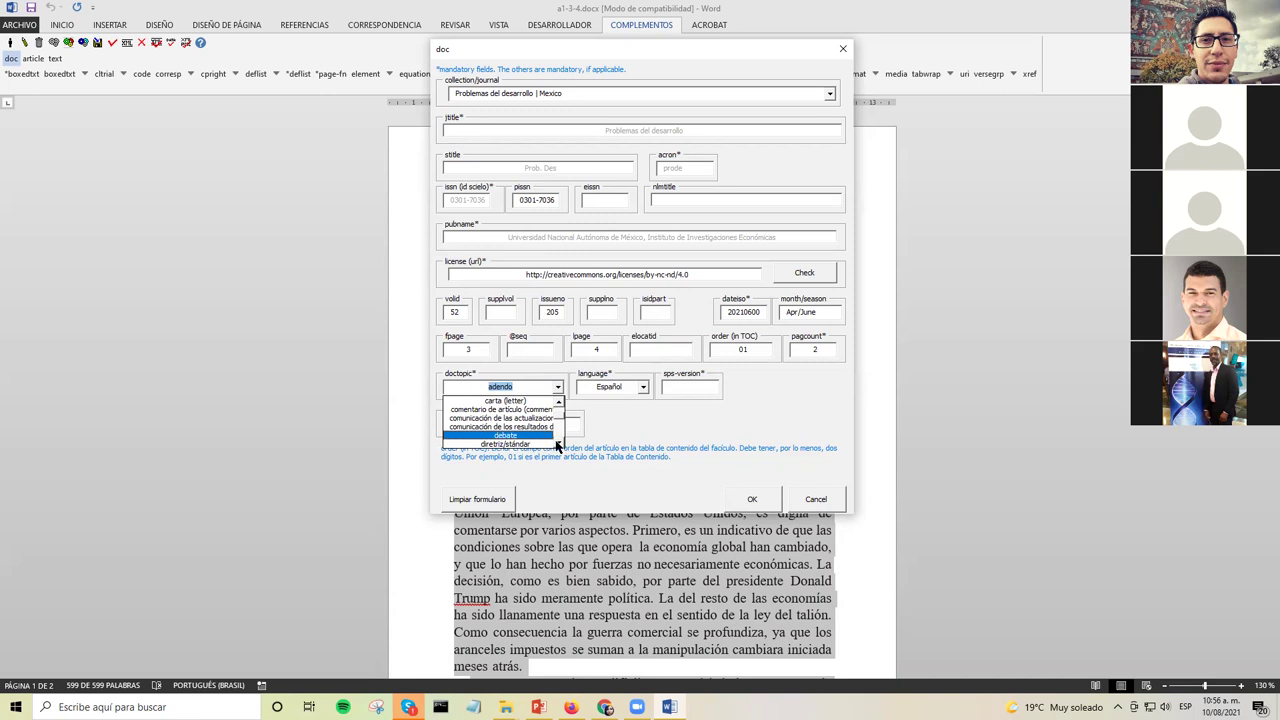
{"action": "scroll", "coordinate": [556, 445], "scroll_direction": "down", "scroll_amount": 2}
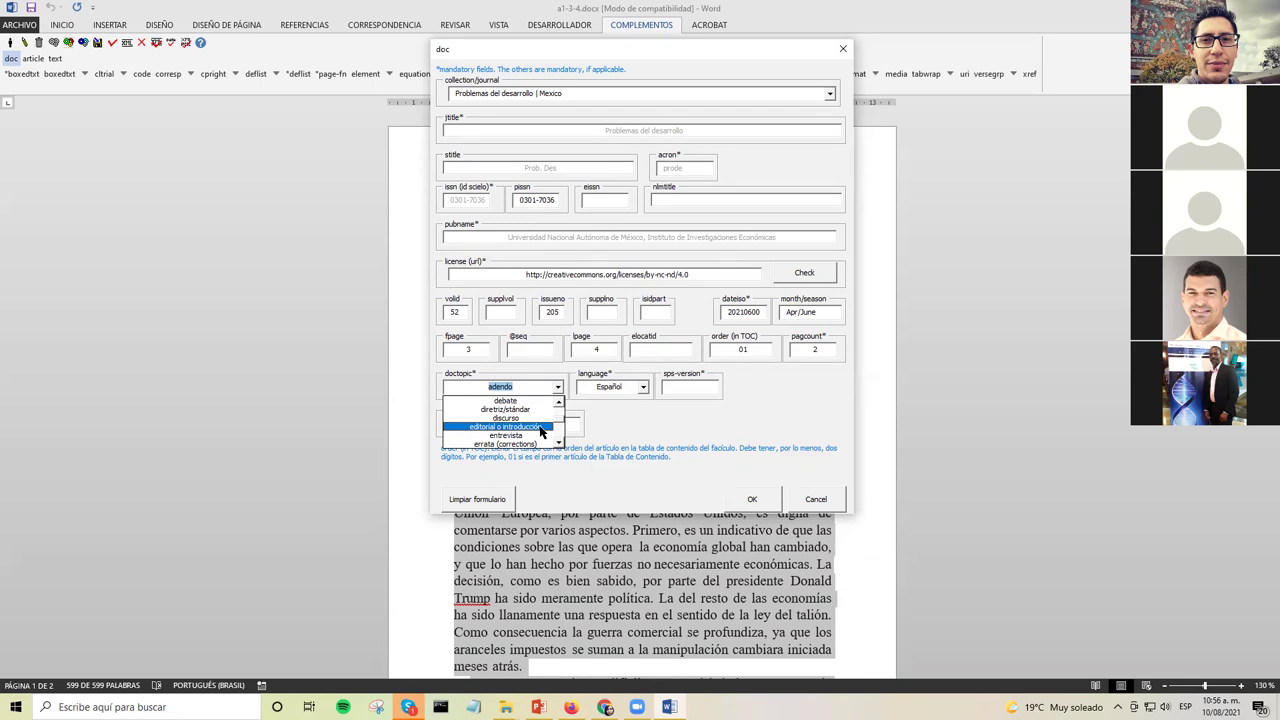
{"action": "scroll", "coordinate": [555, 445], "scroll_direction": "down", "scroll_amount": 1}
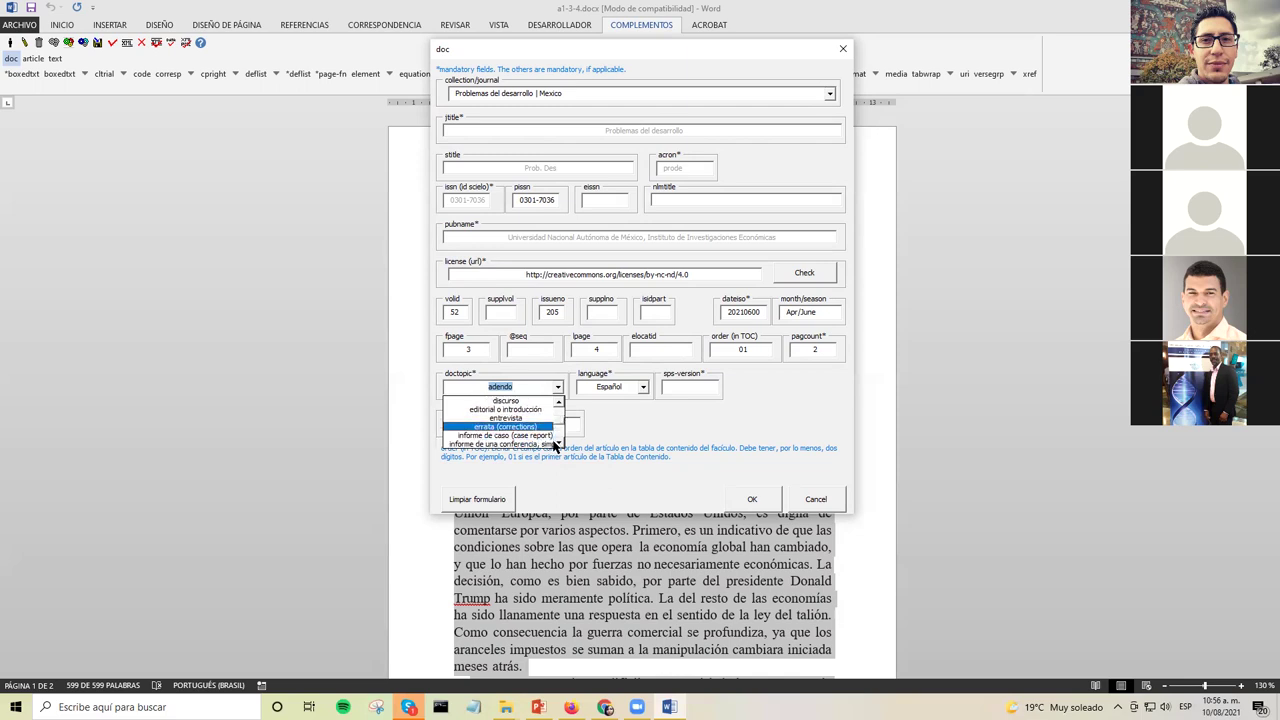
{"action": "left_click", "coordinate": [557, 443]}
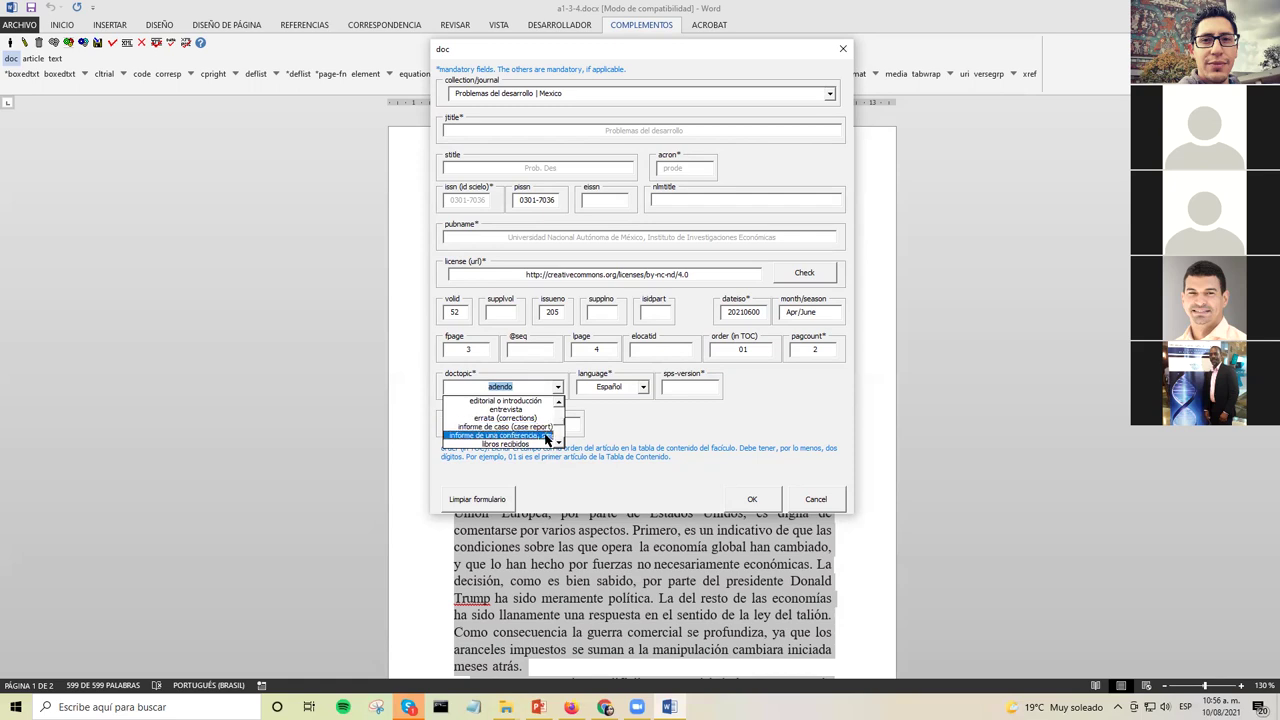
{"action": "left_click", "coordinate": [557, 445]}
{"action": "left_click", "coordinate": [557, 445]}
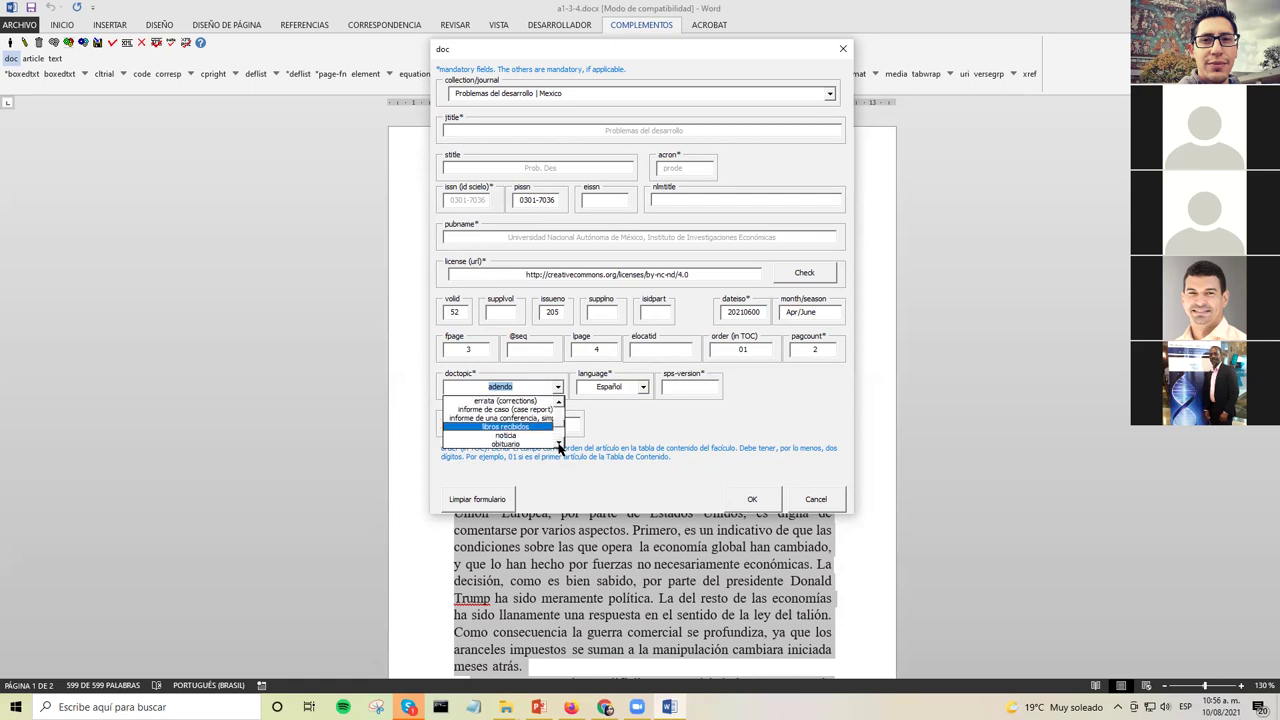
{"action": "left_click", "coordinate": [557, 445]}
{"action": "left_click", "coordinate": [557, 445]}
{"action": "left_click", "coordinate": [557, 445]}
{"action": "left_click", "coordinate": [557, 445]}
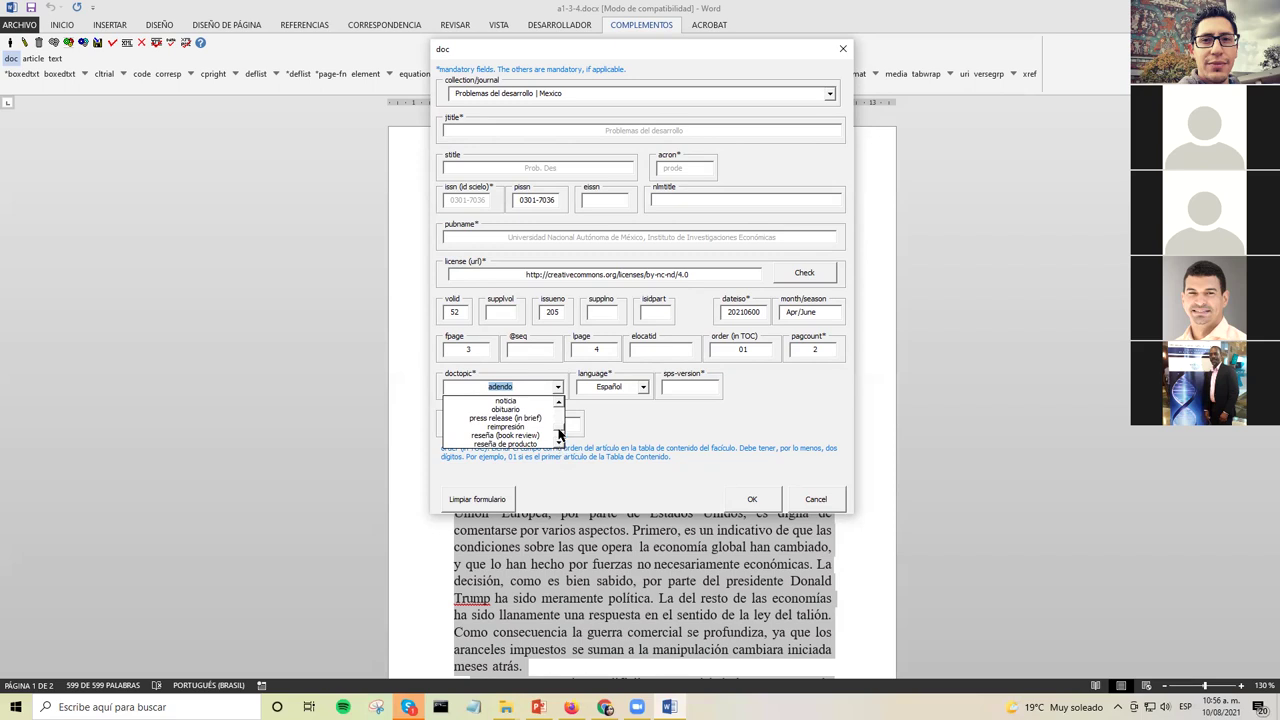
{"action": "left_click", "coordinate": [558, 401]}
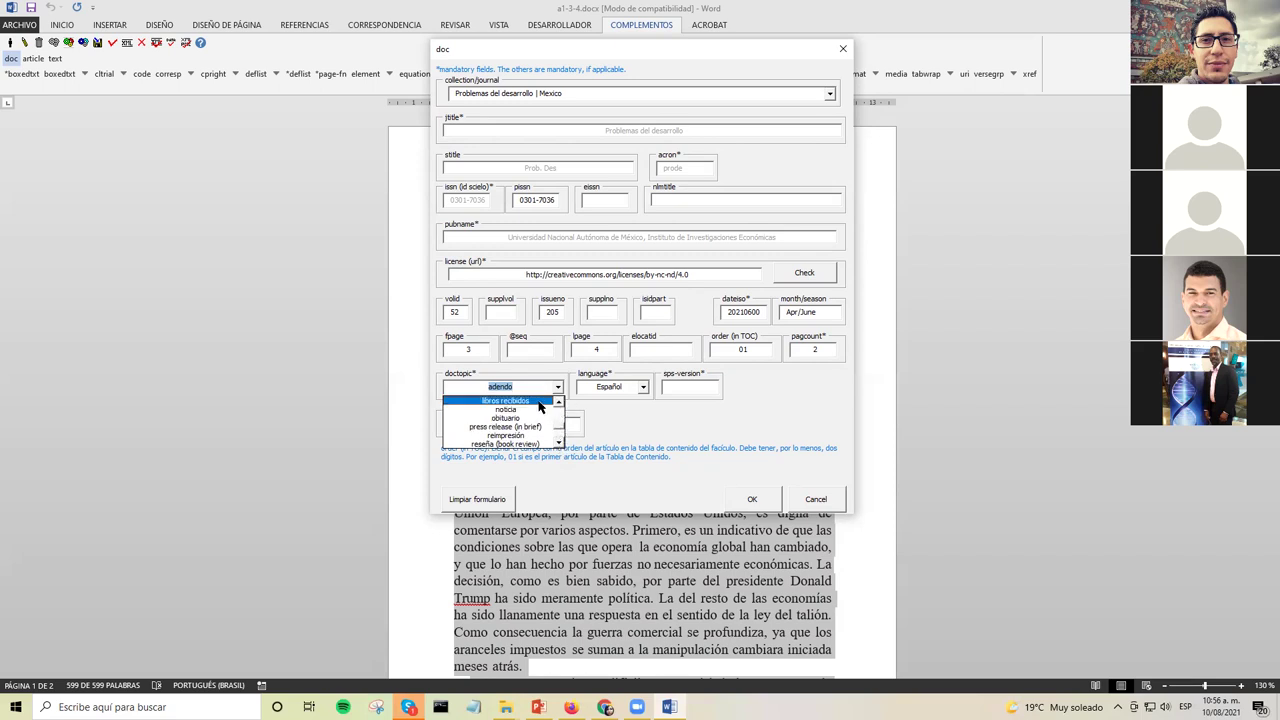
{"action": "left_click", "coordinate": [558, 445]}
{"action": "left_click", "coordinate": [558, 446]}
{"action": "left_click", "coordinate": [558, 446]}
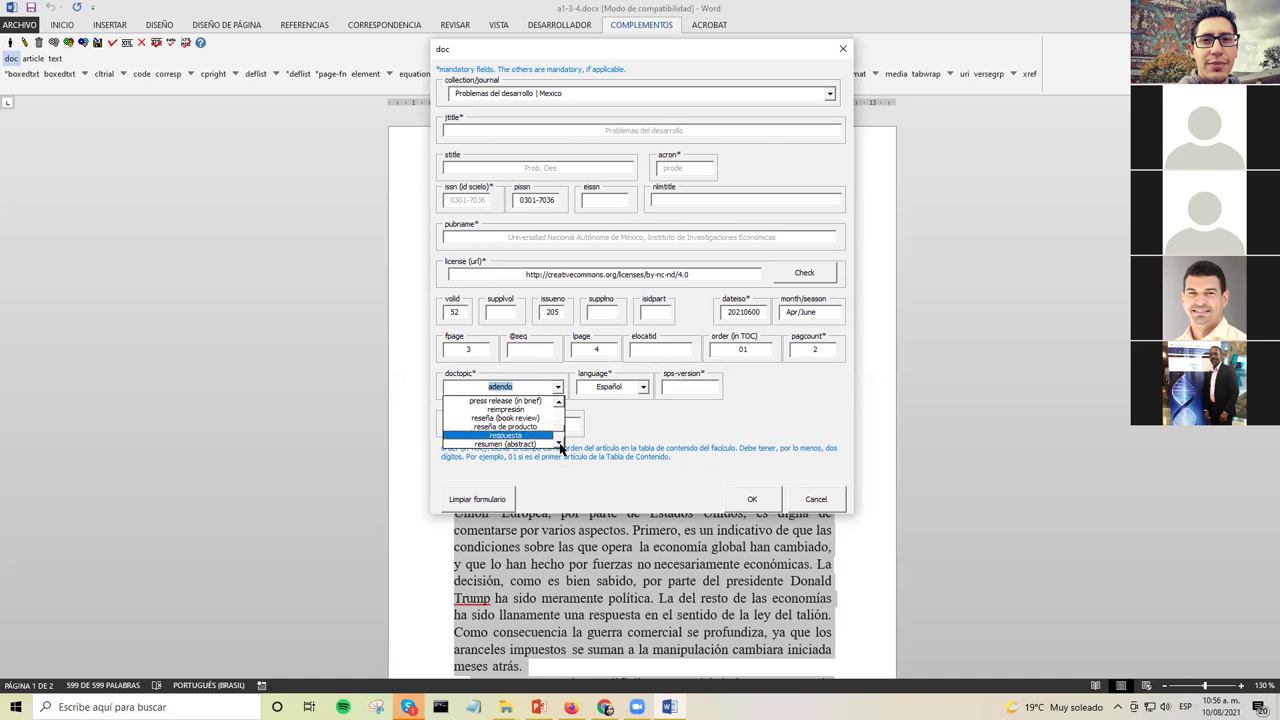
{"action": "left_click", "coordinate": [559, 446]}
{"action": "left_click", "coordinate": [559, 446]}
{"action": "left_click", "coordinate": [559, 446]}
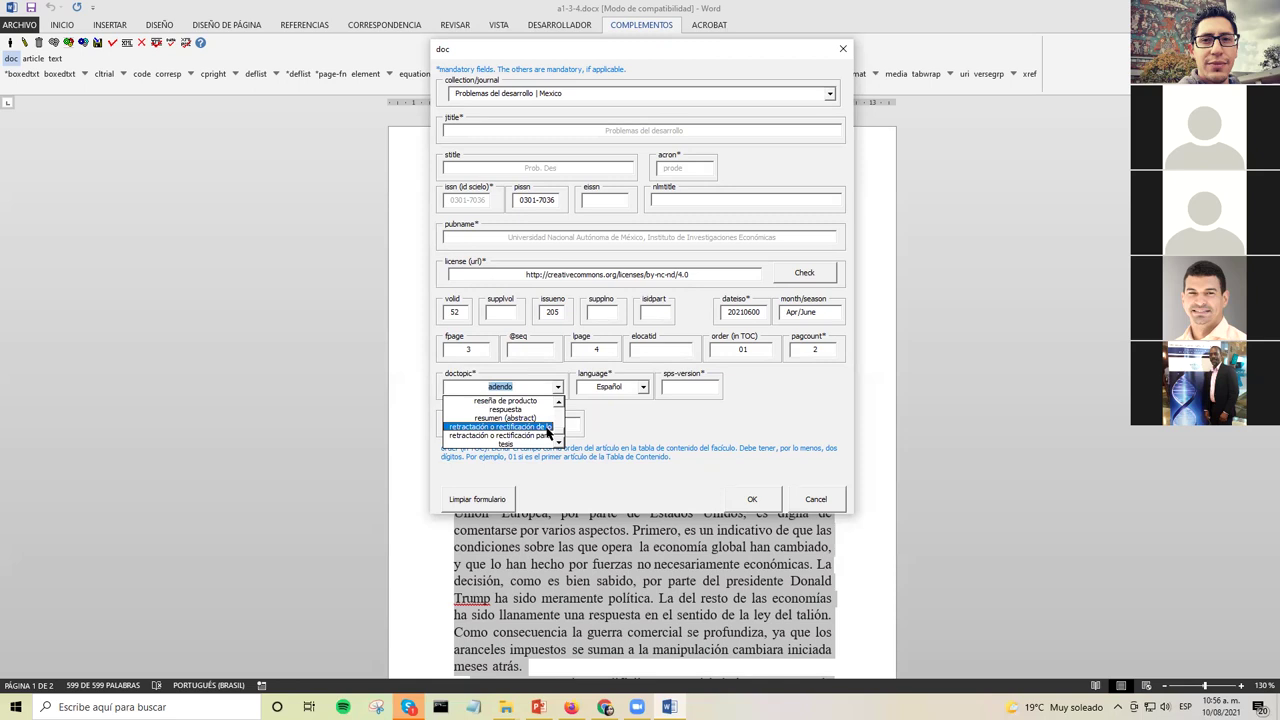
{"action": "left_click", "coordinate": [559, 446]}
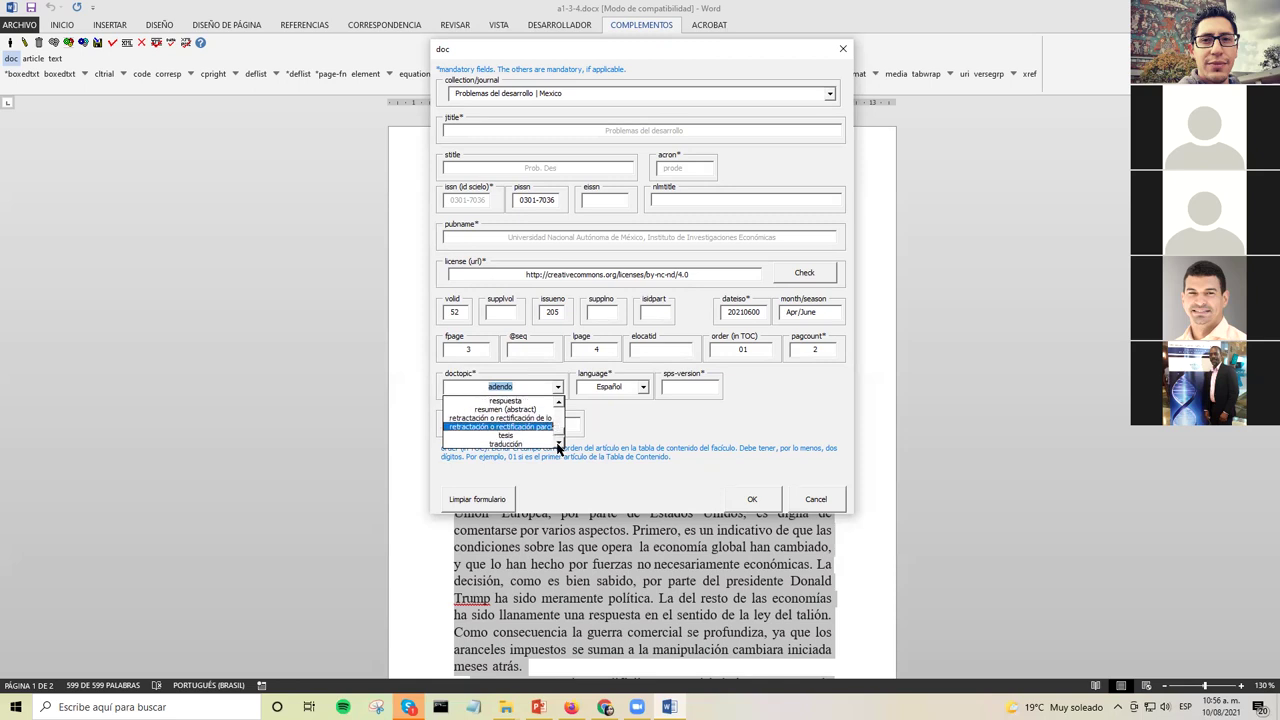
{"action": "left_click", "coordinate": [559, 446]}
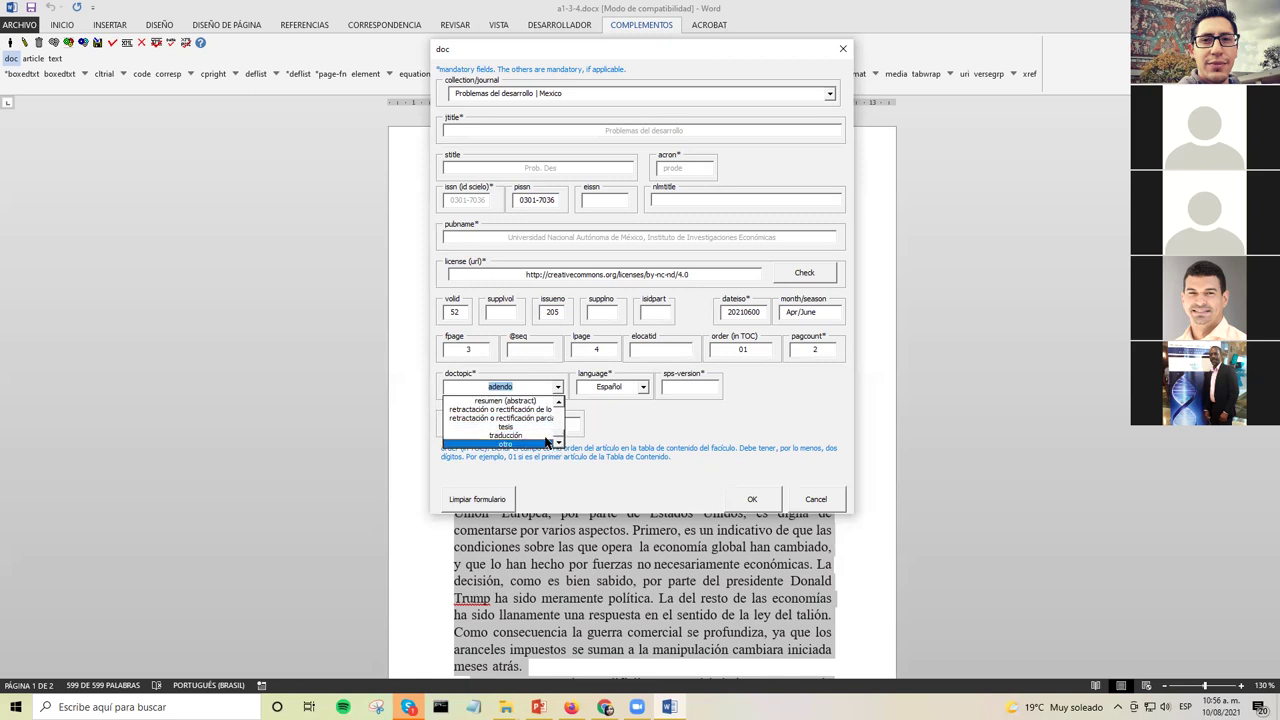
- Set the doctopic to editorial o introducción
{"action": "left_click", "coordinate": [559, 404]}
{"action": "left_click", "coordinate": [559, 404]}
{"action": "left_click", "coordinate": [559, 404]}
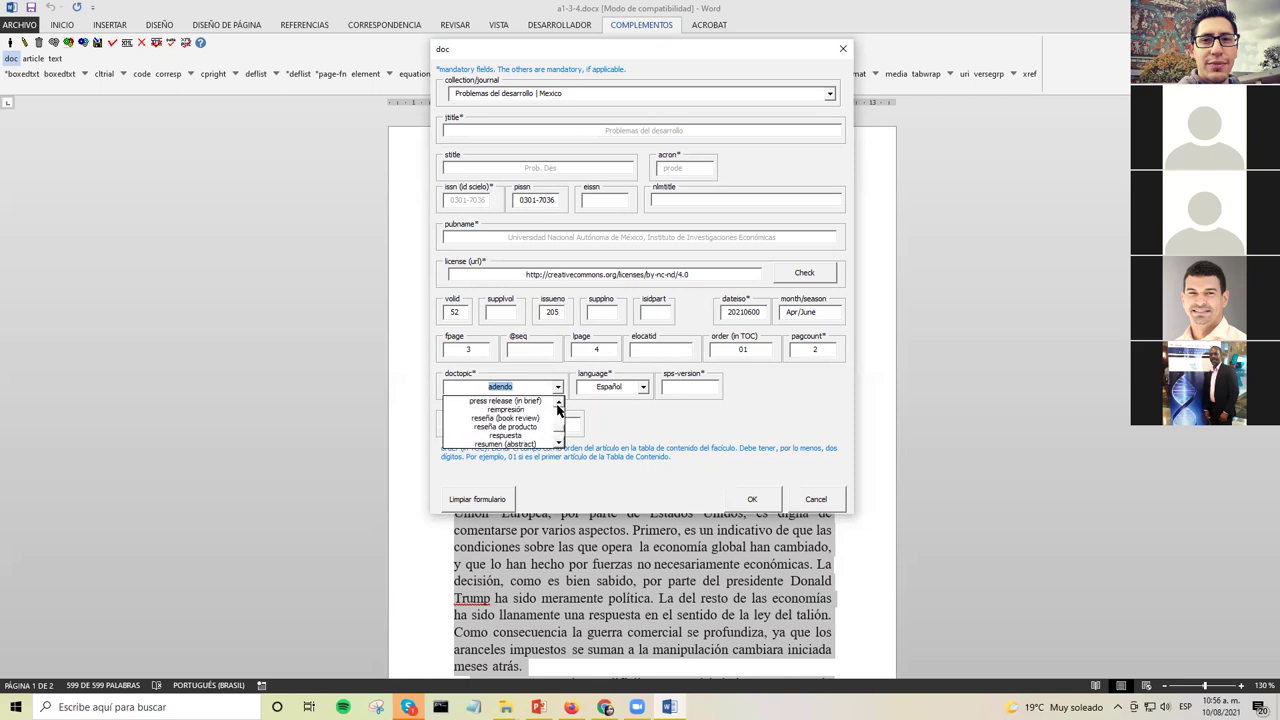
{"action": "left_click", "coordinate": [559, 404]}
{"action": "left_click", "coordinate": [559, 404]}
{"action": "left_click", "coordinate": [559, 404]}
{"action": "left_click", "coordinate": [559, 404]}
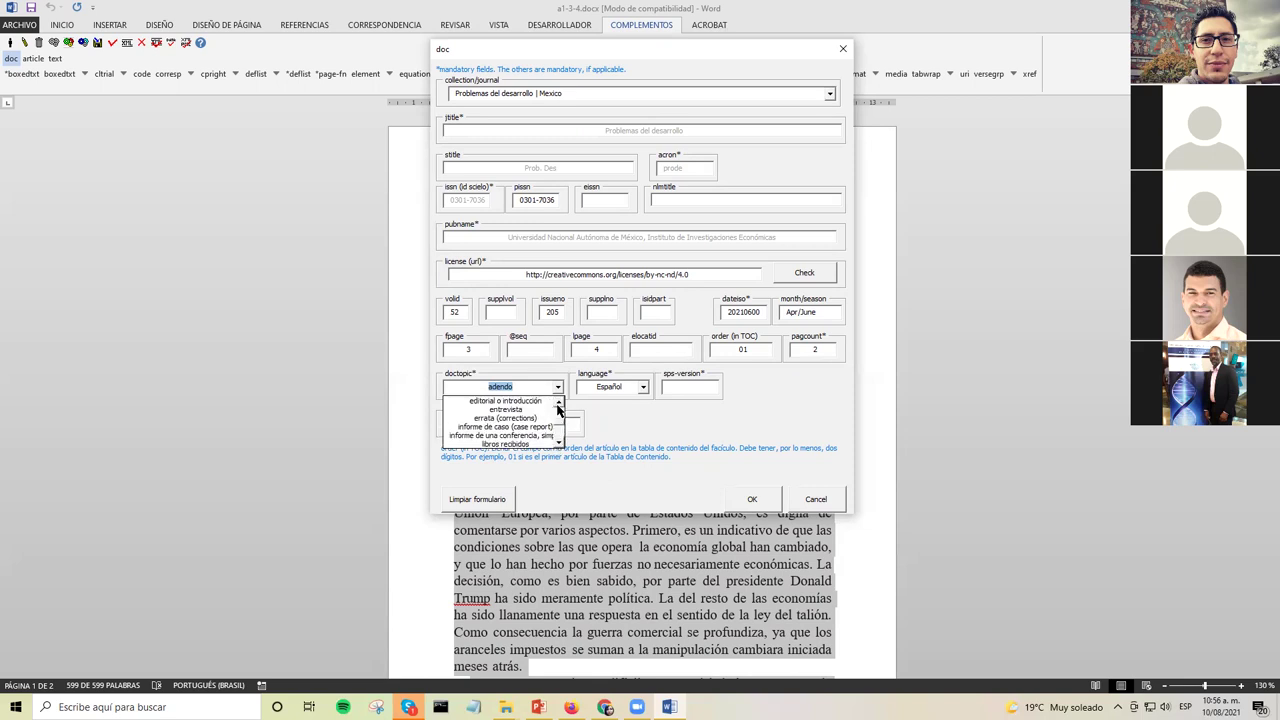
{"action": "left_click", "coordinate": [559, 404]}
{"action": "left_click", "coordinate": [559, 404]}
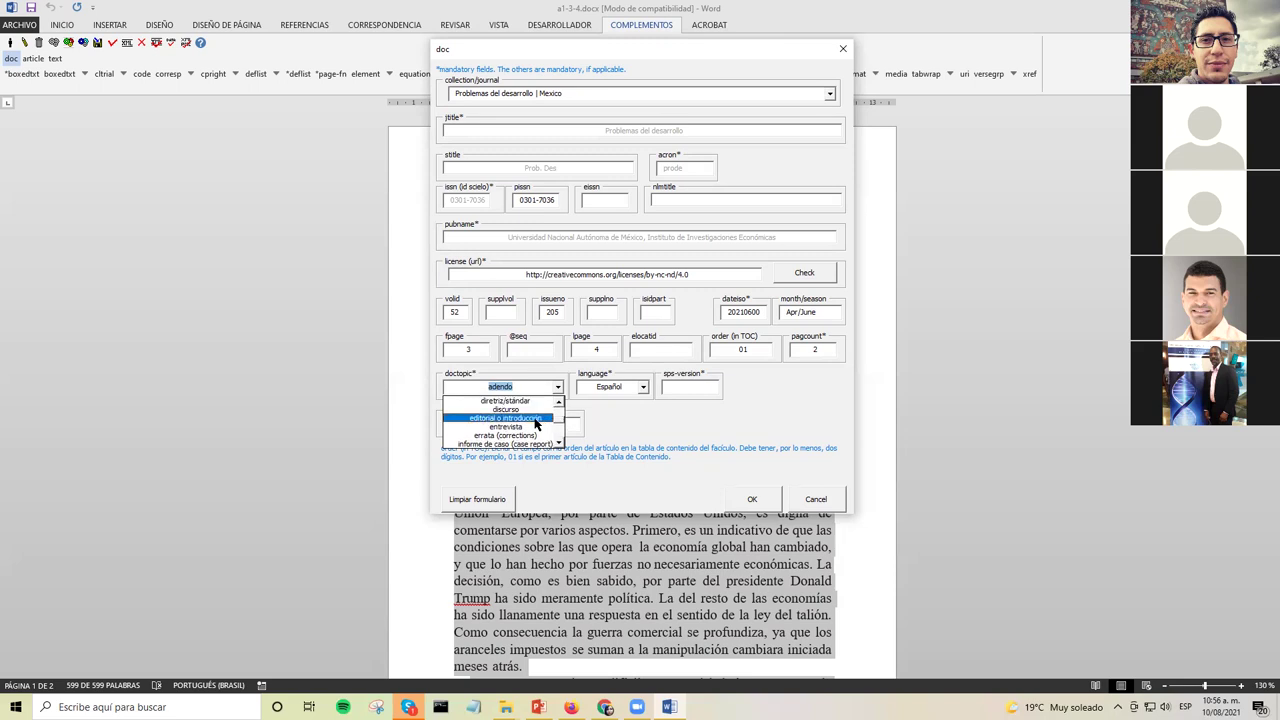
{"action": "left_click", "coordinate": [536, 424]}
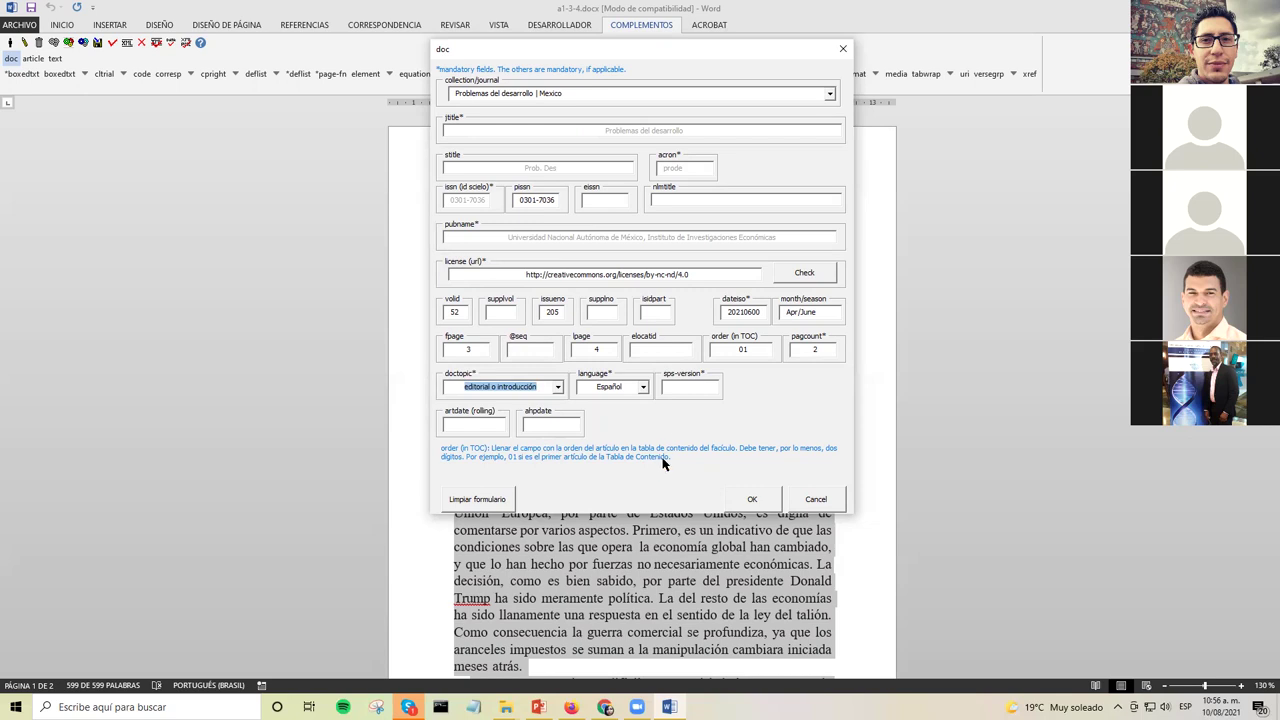
- Select Español as the document language and set the sps-version to 1.9
{"action": "left_click", "coordinate": [643, 388]}
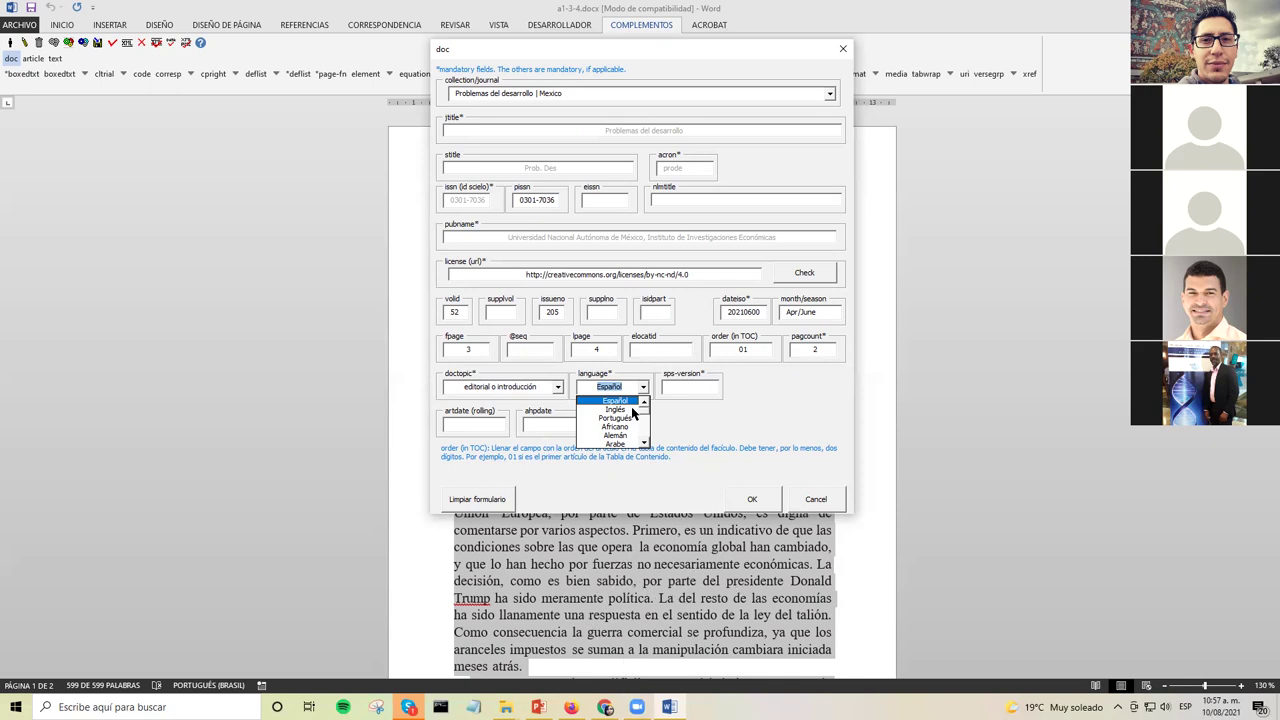
{"action": "left_click", "coordinate": [630, 402]}
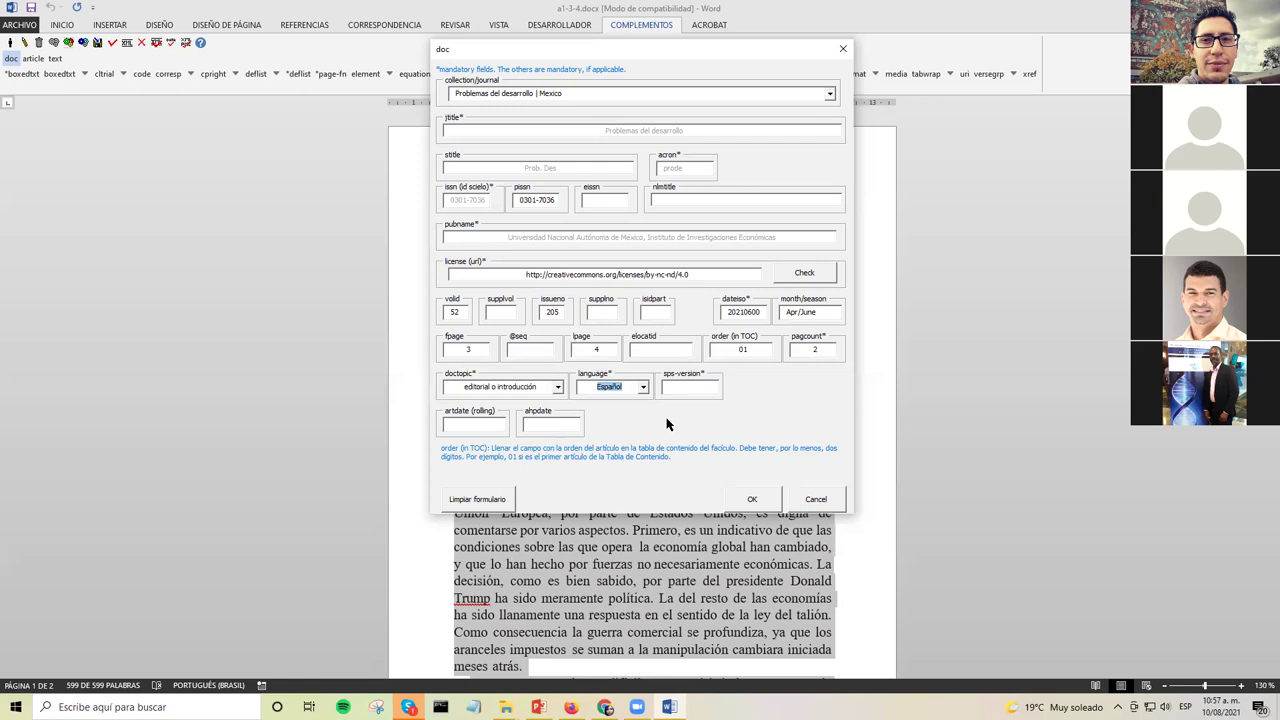
{"action": "left_click", "coordinate": [684, 389]}
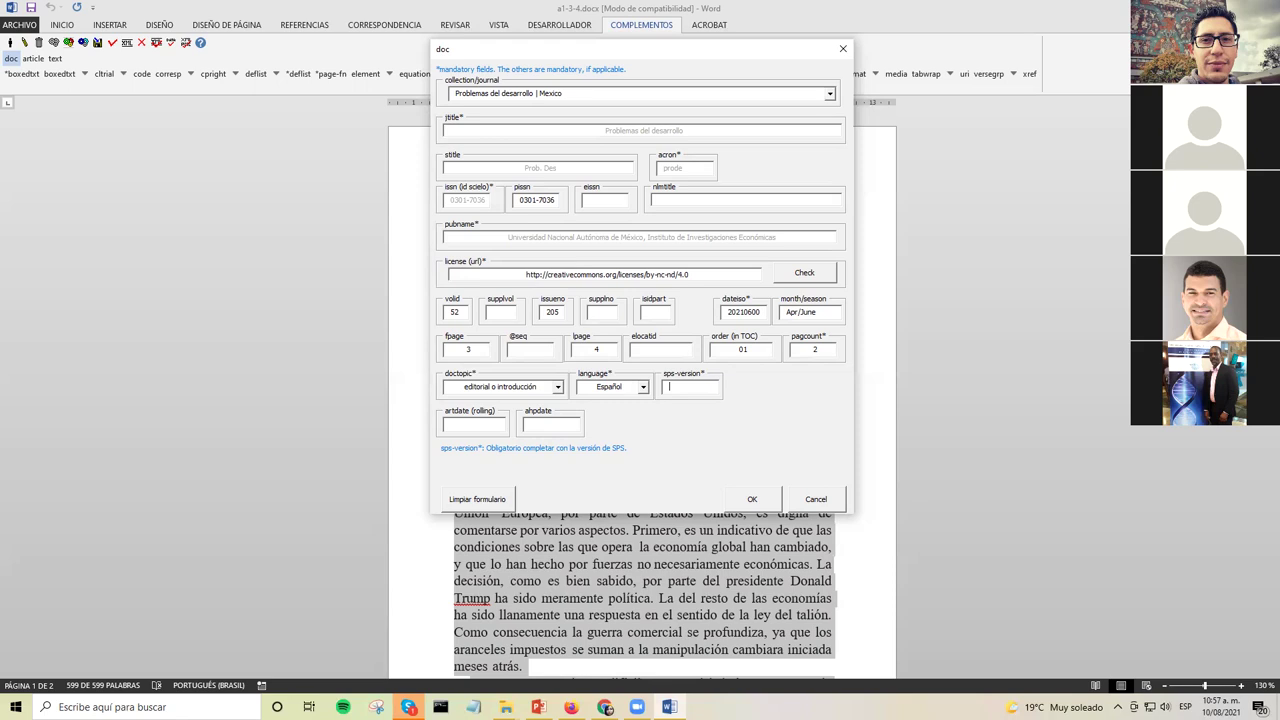
{"action": "type", "text": "1.9"}
- Set the artdate (rolling) to 20210811 and check the elocatid field's entry guidance
{"action": "left_click", "coordinate": [489, 428]}
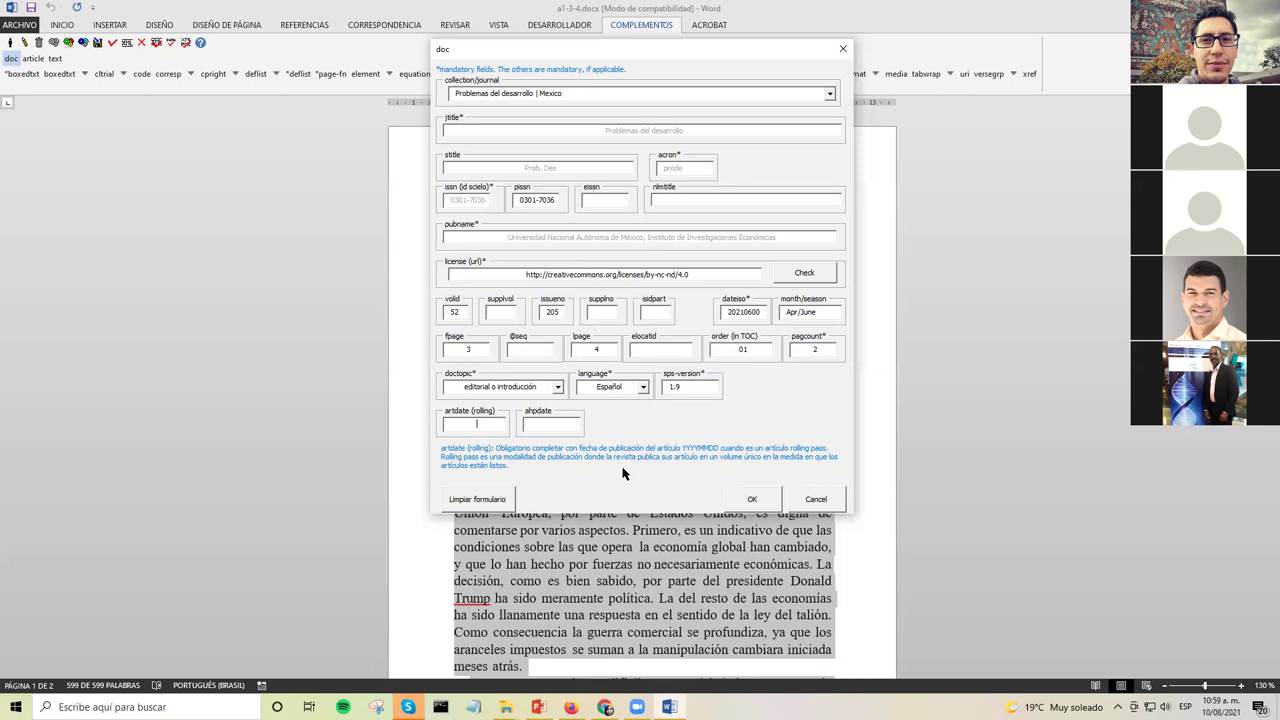
{"action": "type", "text": "20"}
{"action": "type", "text": "2108"}
{"action": "type", "text": "11"}
{"action": "left_click", "coordinate": [647, 347]}
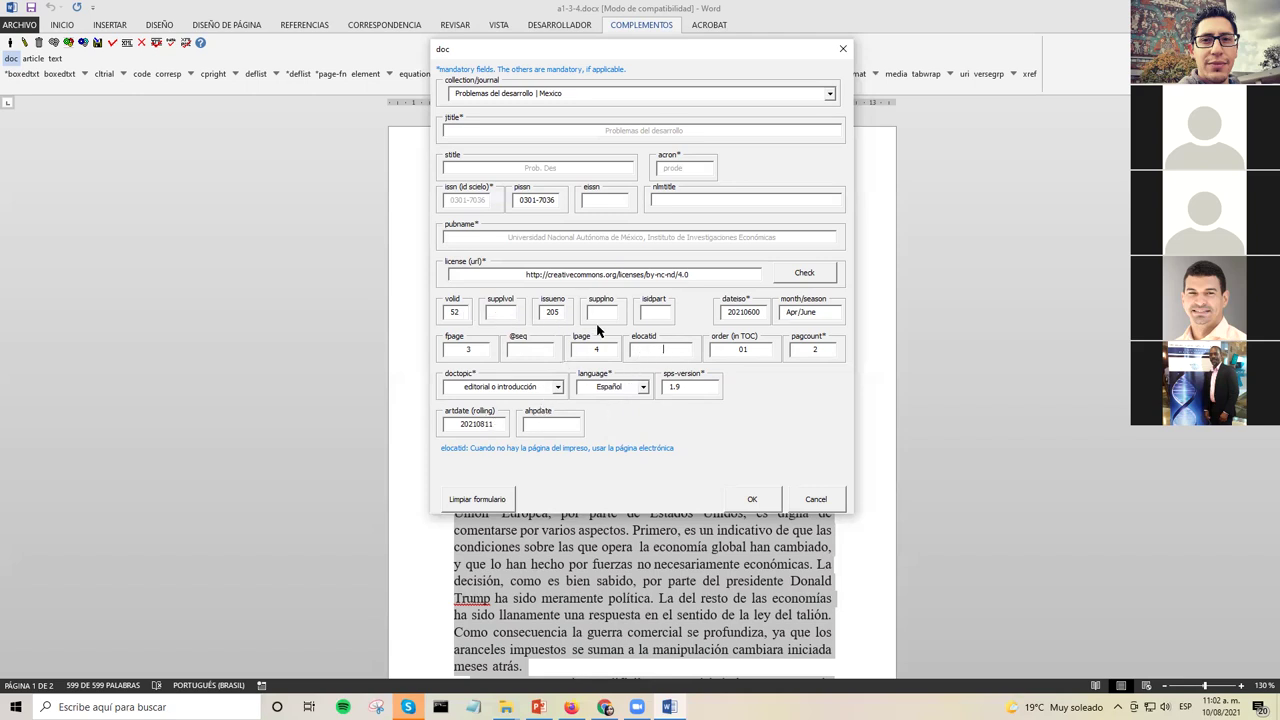
{"action": "left_click", "coordinate": [494, 422]}
- Submit the doc form, confirm that the document follows the model, and check the generated markup around the toctitle Editorial
{"action": "left_click", "coordinate": [751, 499]}
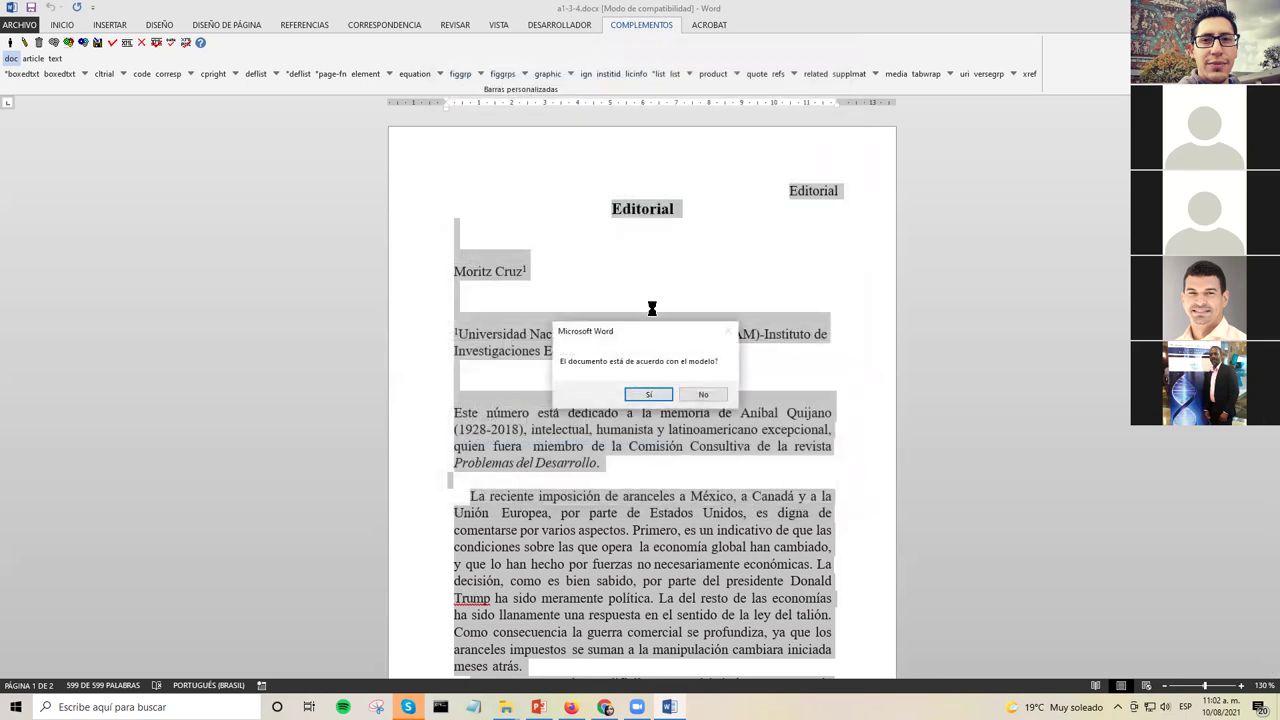
{"action": "left_click", "coordinate": [643, 395]}
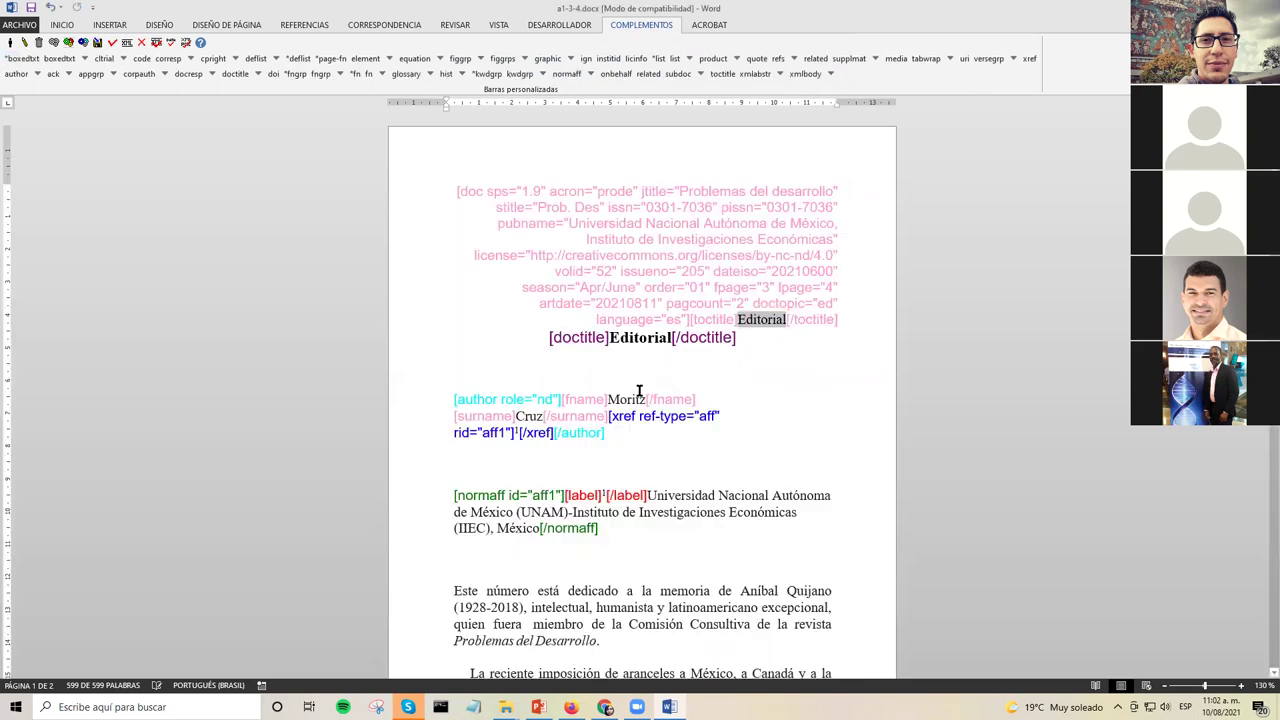
{"action": "scroll", "coordinate": [632, 290], "scroll_direction": "down", "scroll_amount": 2}
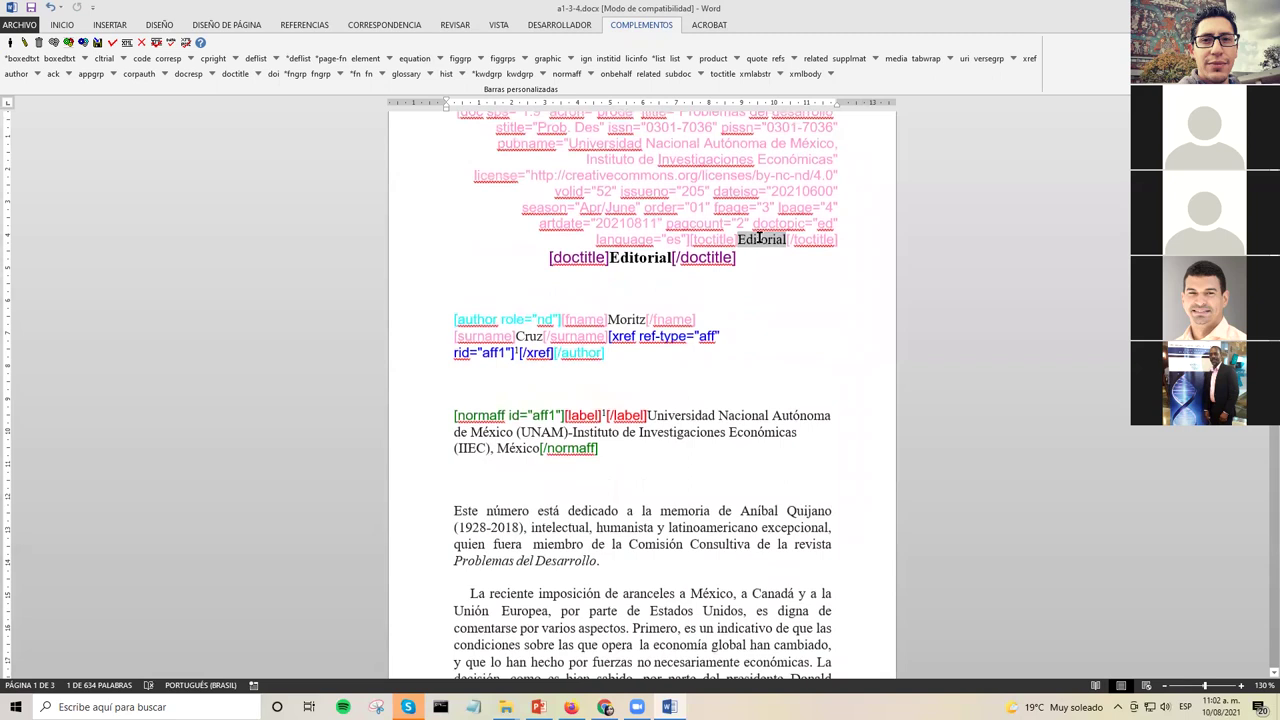
{"action": "left_click", "coordinate": [760, 238]}
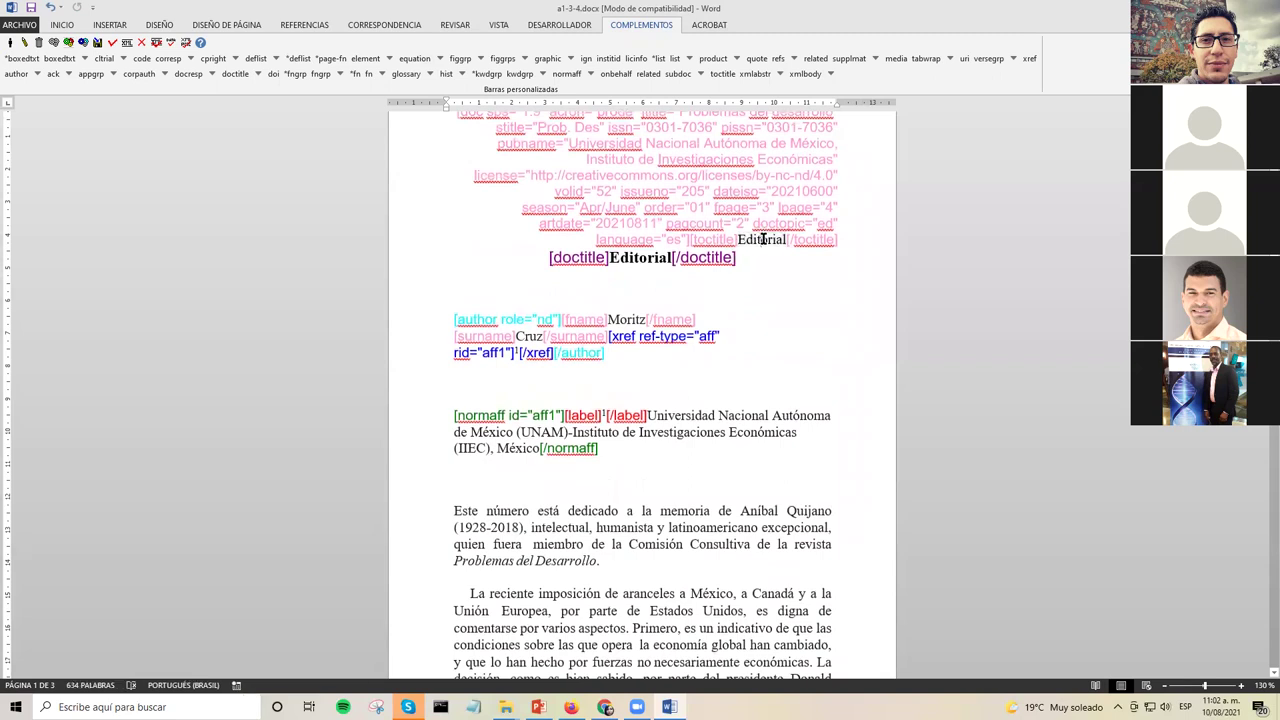
- Compare the section heading tagged as toctitle with the article title tagged as doctitle in the editorial's generated markup
{"action": "double_click", "coordinate": [760, 238]}
{"action": "double_click", "coordinate": [625, 259]}
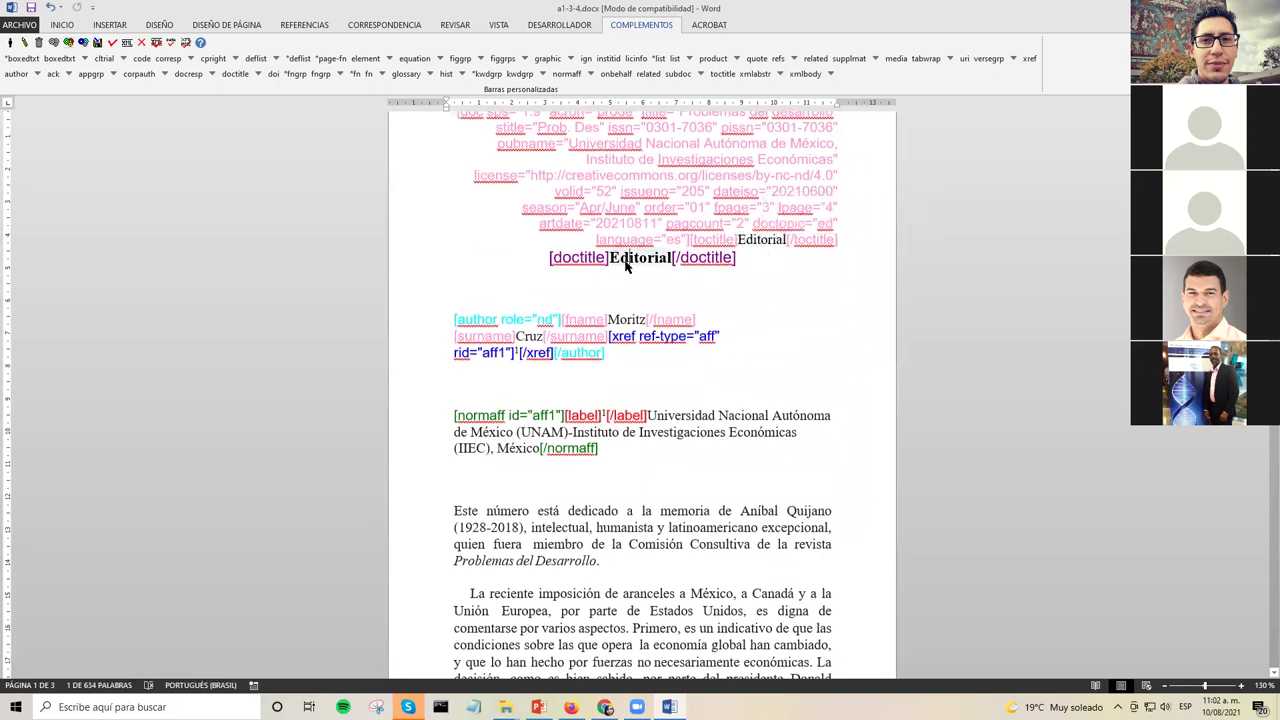
{"action": "double_click", "coordinate": [757, 240]}
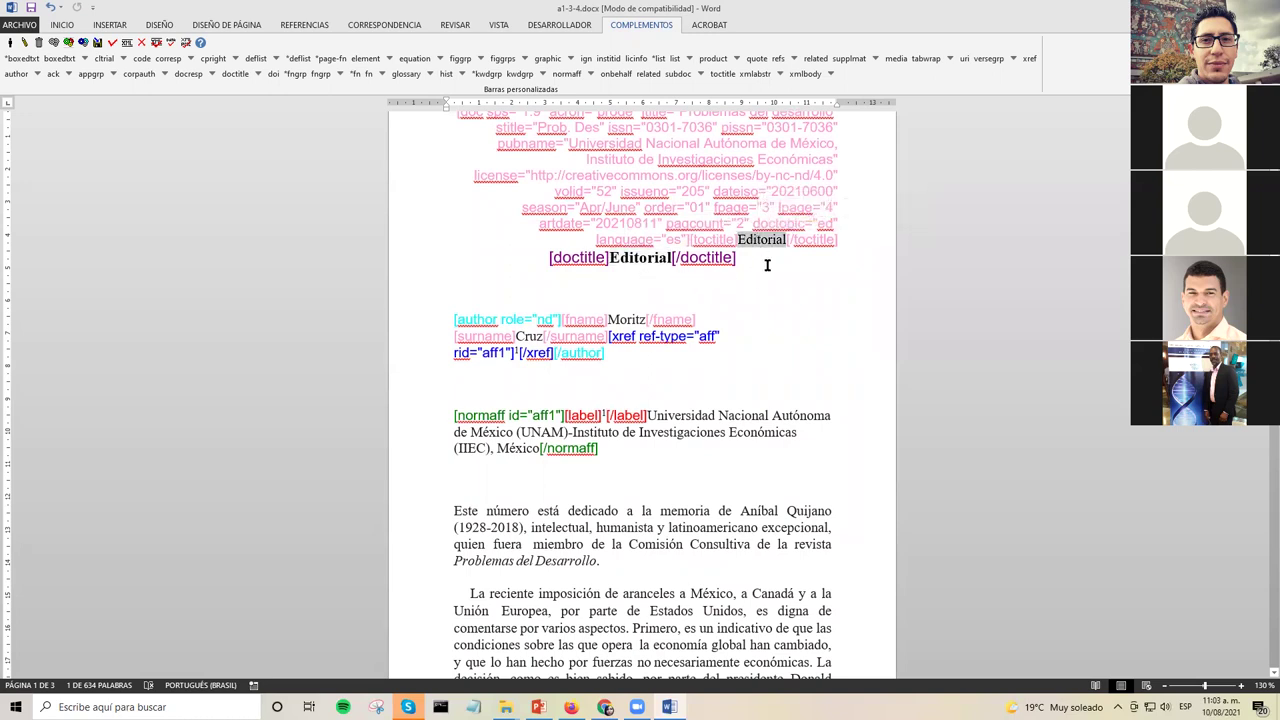
{"action": "left_click", "coordinate": [768, 316]}
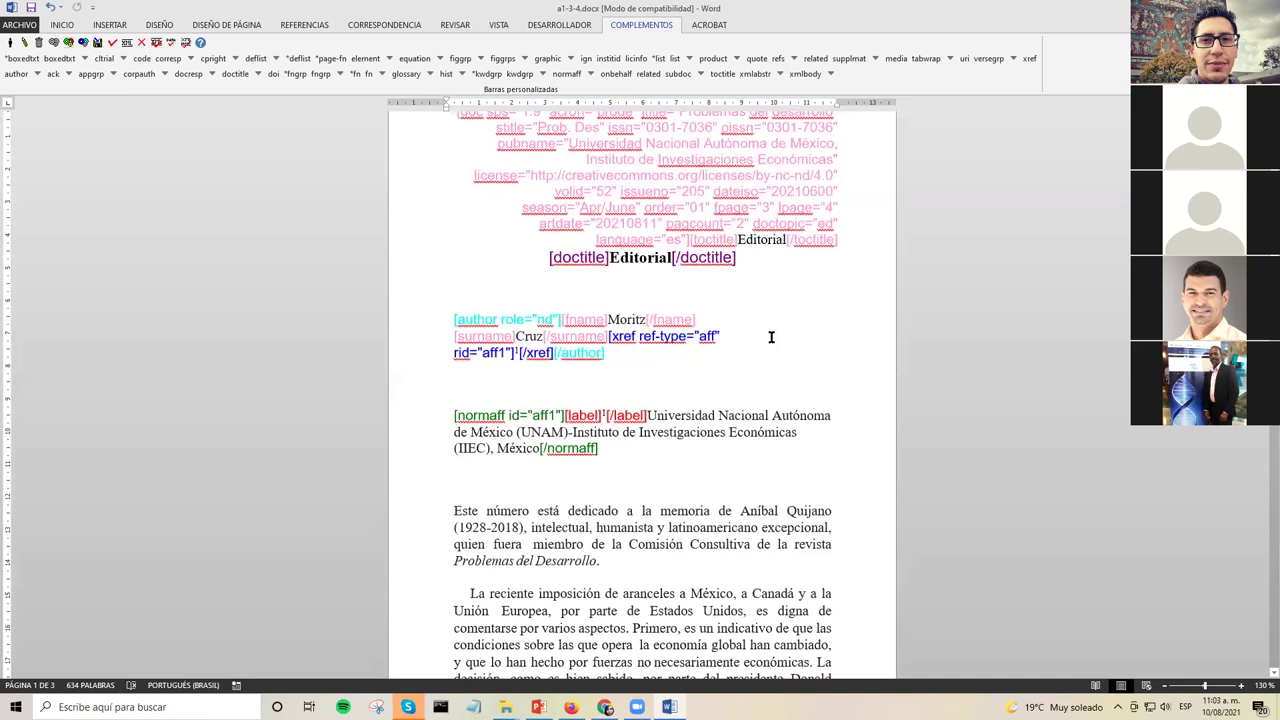
{"action": "scroll", "coordinate": [612, 255], "scroll_direction": "up", "scroll_amount": 2}
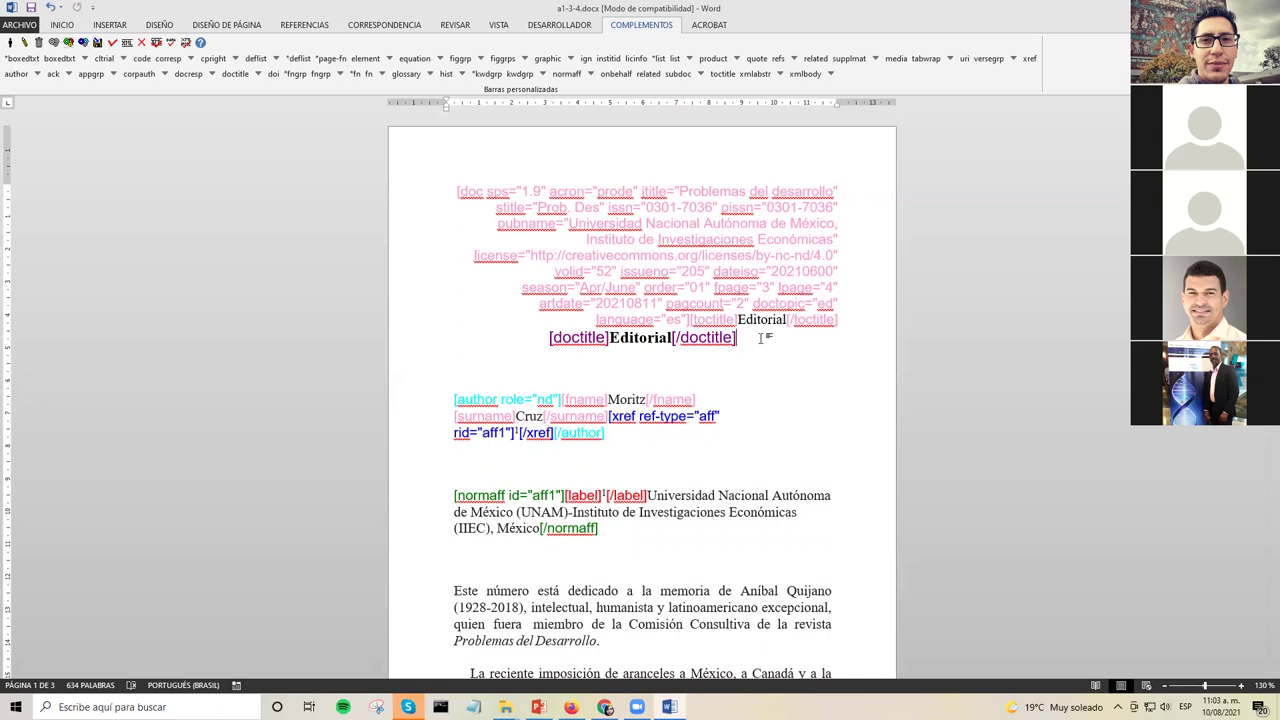
{"action": "left_click", "coordinate": [722, 318]}
{"action": "scroll", "coordinate": [760, 332], "scroll_direction": "down", "scroll_amount": 1}
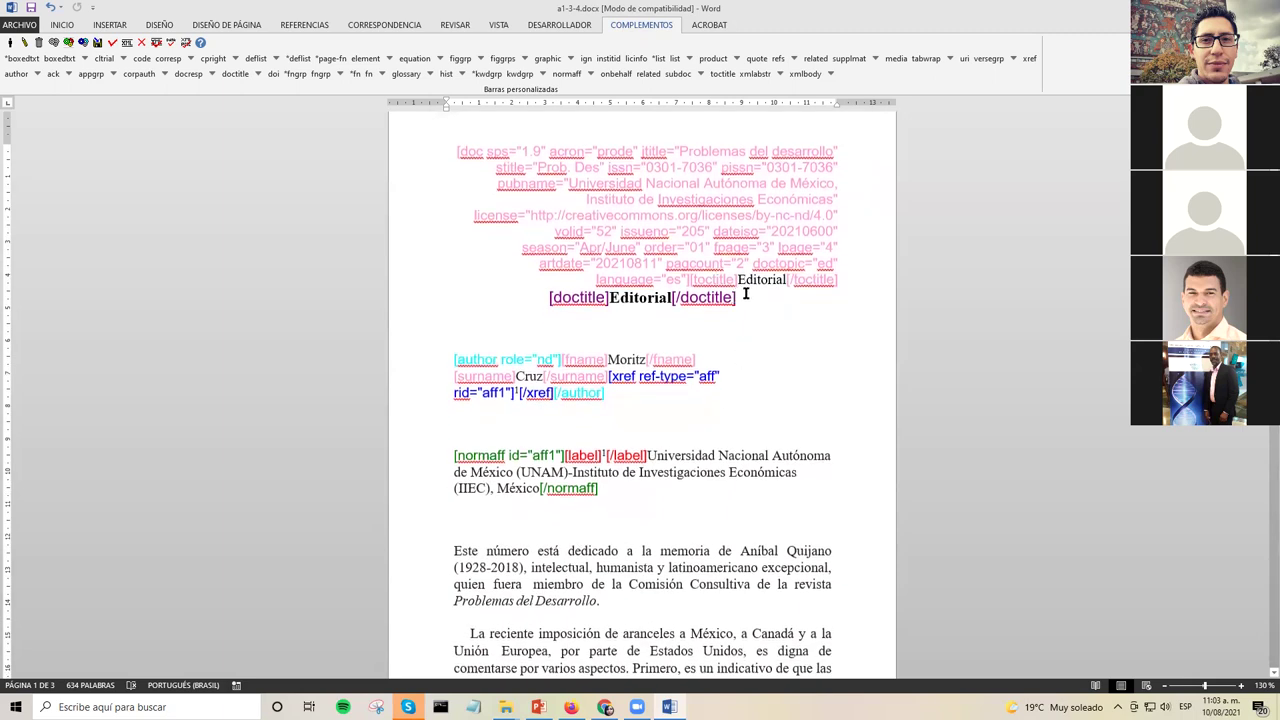
{"action": "left_click", "coordinate": [756, 279]}
{"action": "left_click", "coordinate": [640, 300]}
{"action": "double_click", "coordinate": [758, 280]}
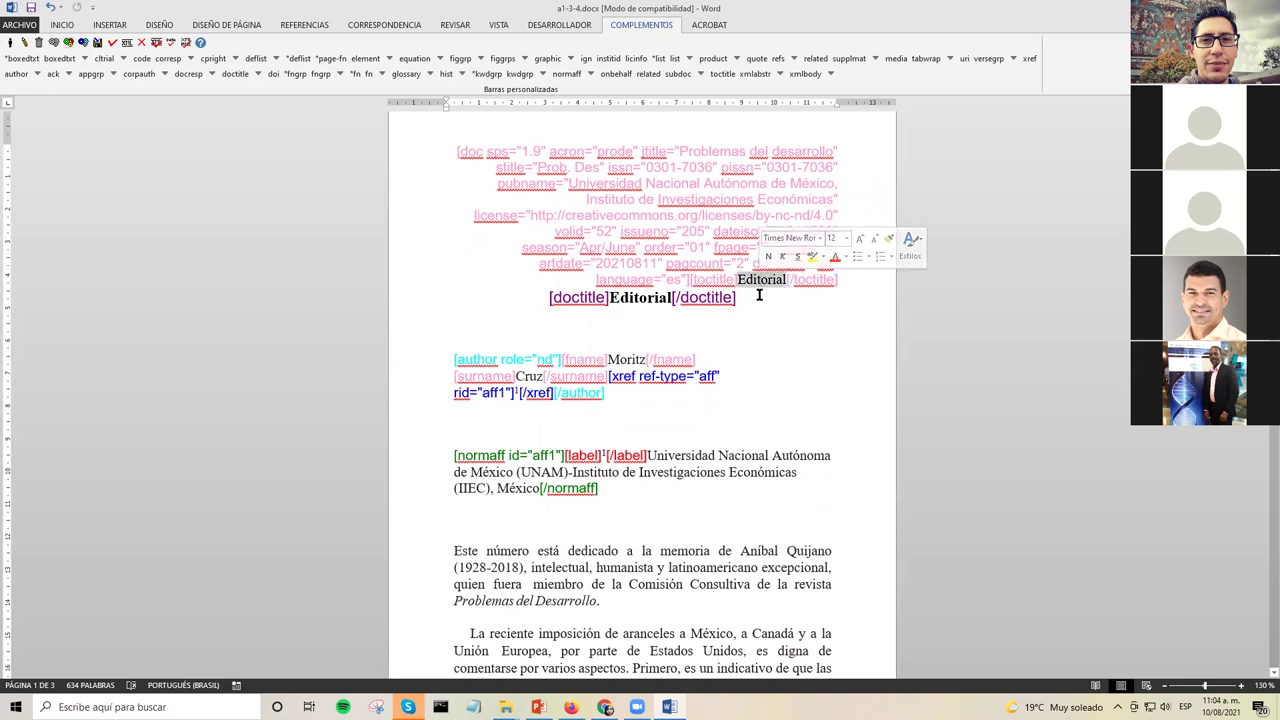
{"action": "left_click", "coordinate": [760, 284]}
{"action": "double_click", "coordinate": [760, 281]}
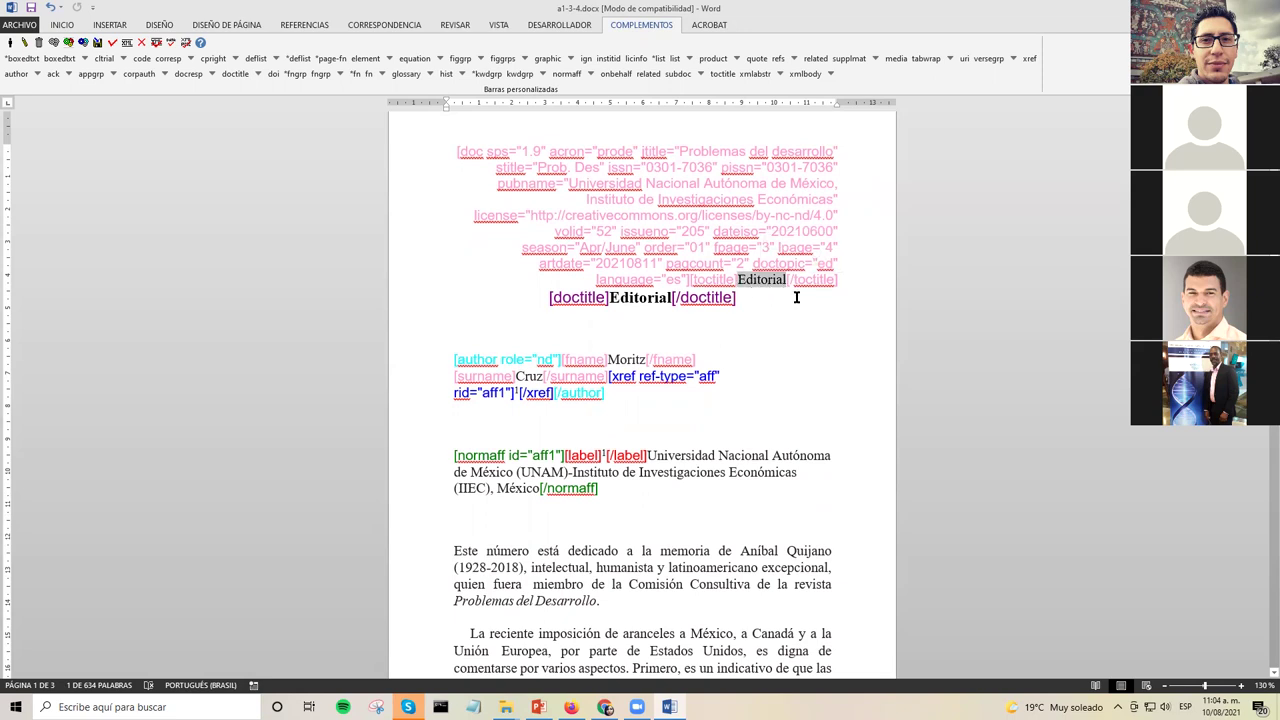
{"action": "double_click", "coordinate": [632, 298]}
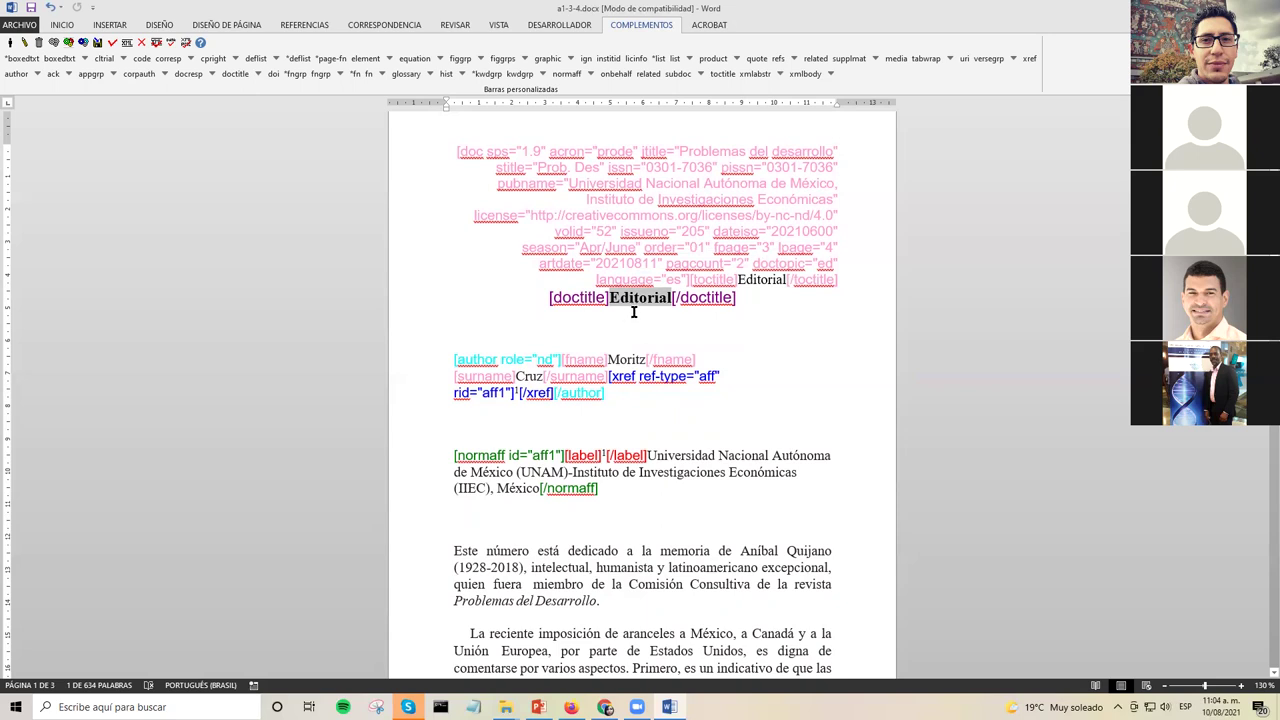
{"action": "left_click", "coordinate": [740, 299]}
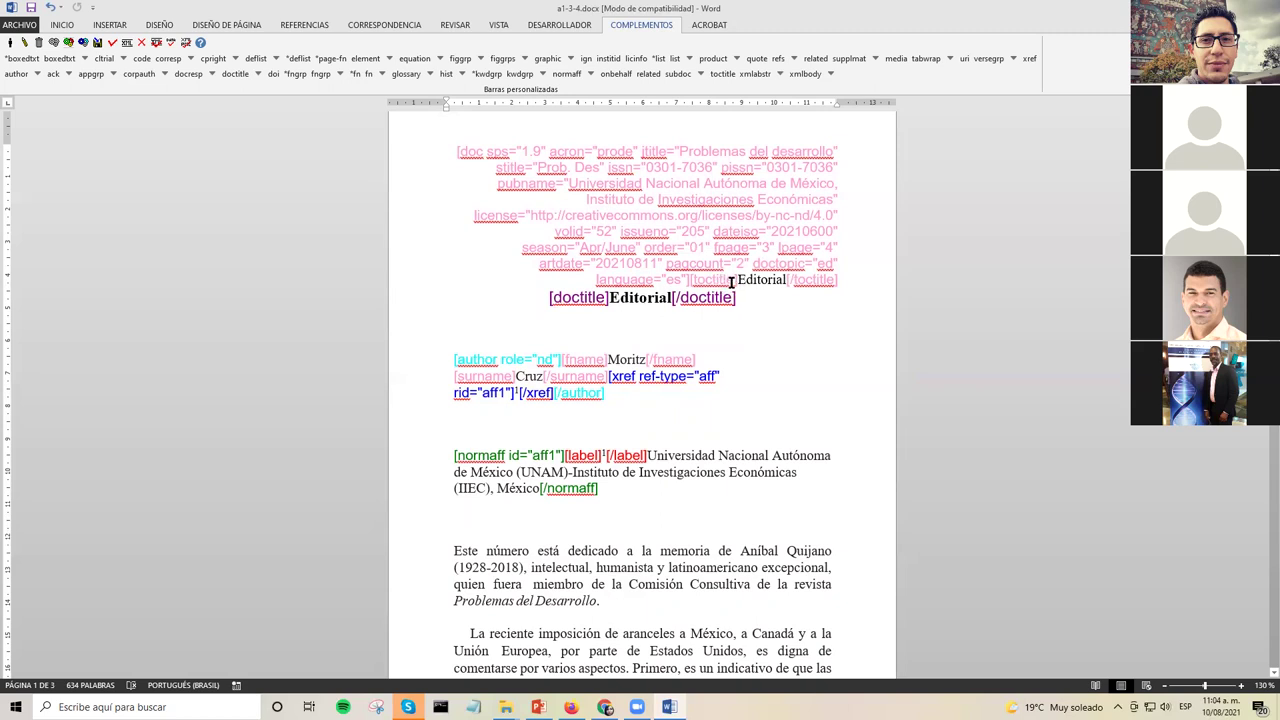
{"action": "double_click", "coordinate": [744, 281]}
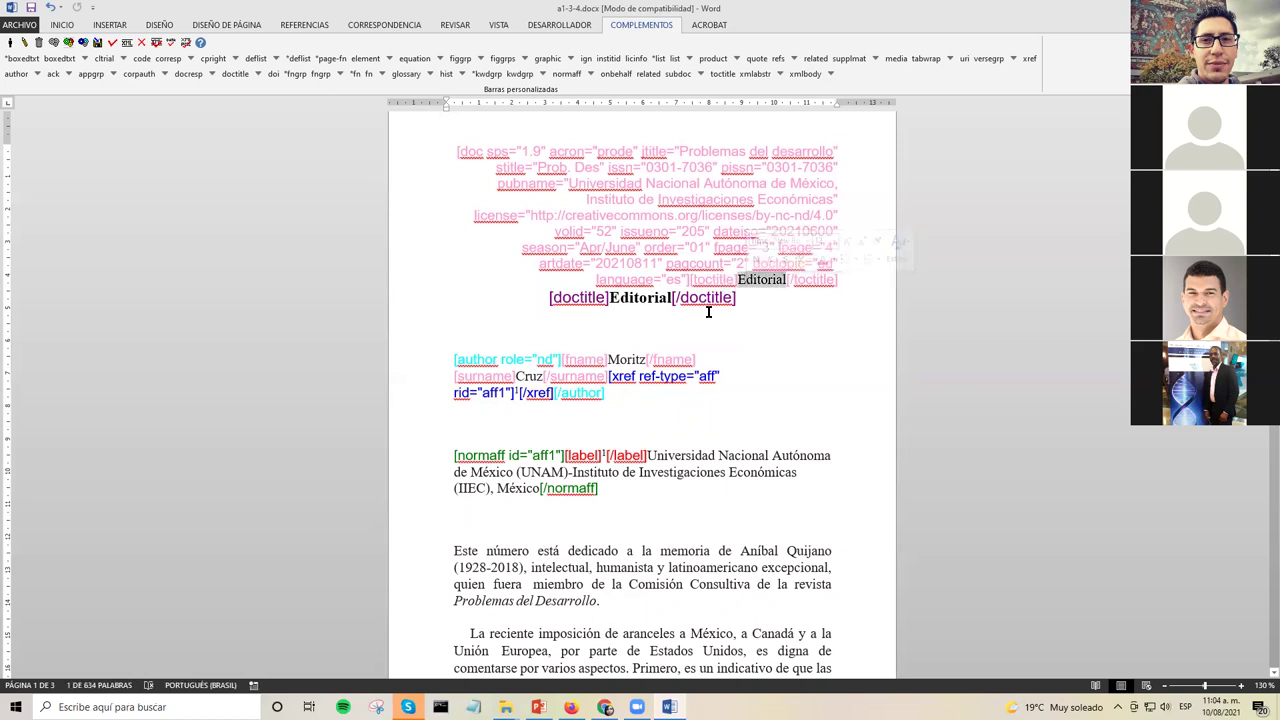
{"action": "double_click", "coordinate": [615, 300]}
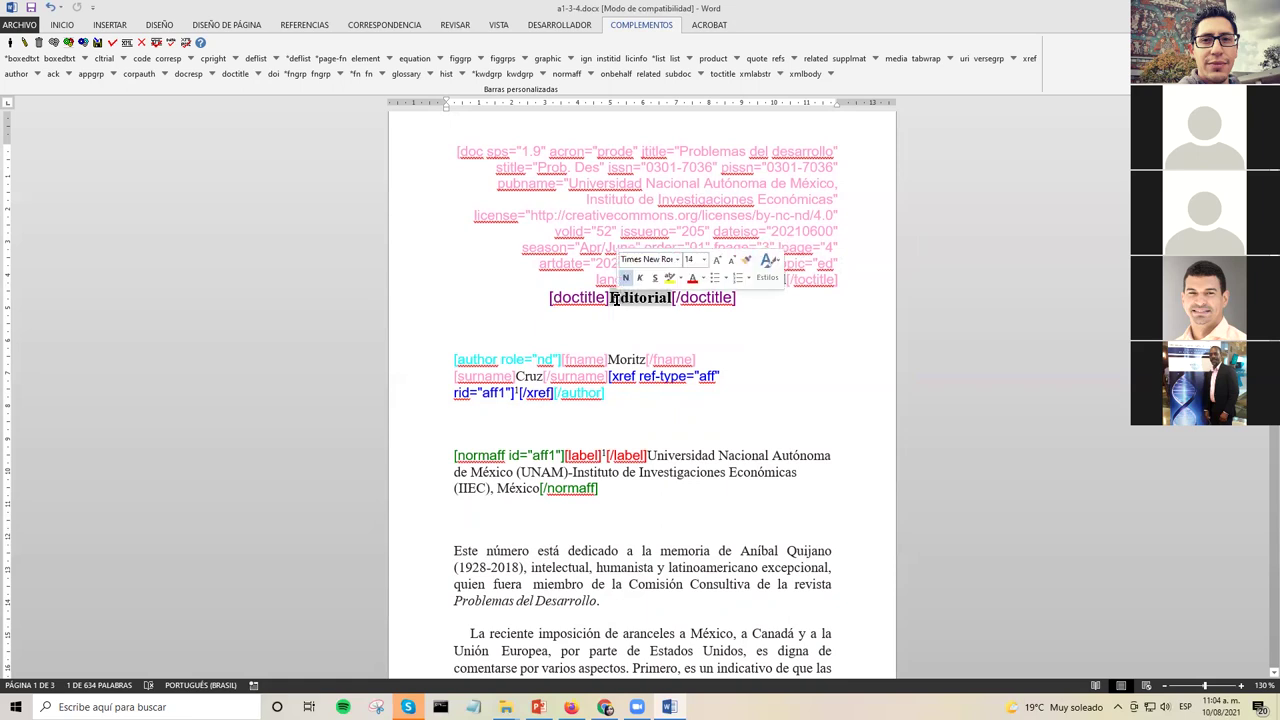
- Examine the author markup below the title, covering the fname, surname and xref tags, together with the normaff affiliation tag
{"action": "left_click", "coordinate": [608, 331]}
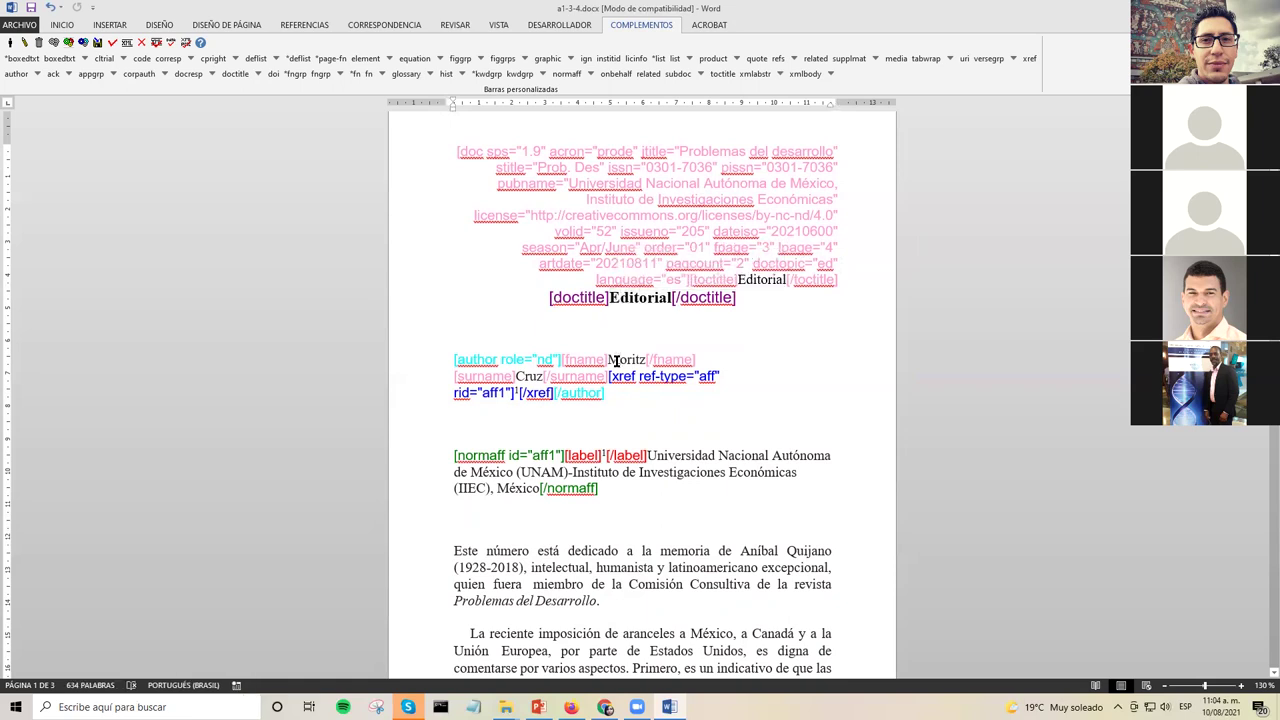
{"action": "double_click", "coordinate": [626, 360]}
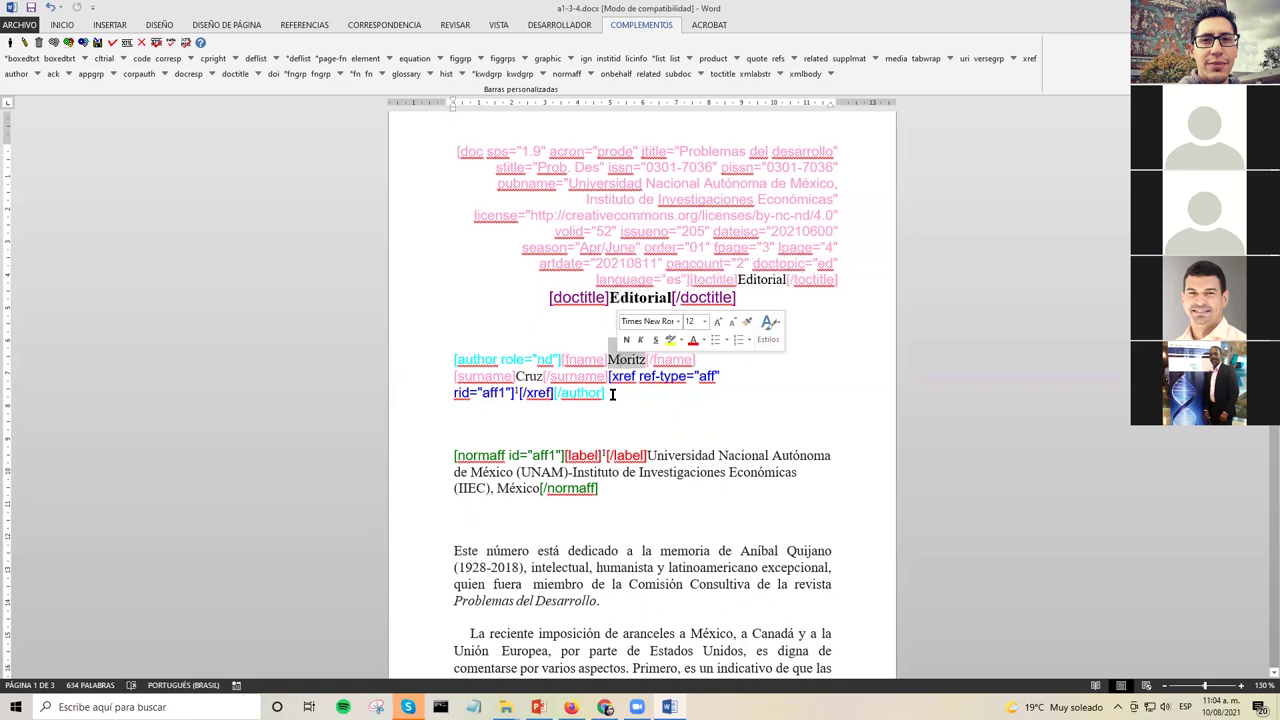
{"action": "double_click", "coordinate": [676, 456]}
{"action": "left_click", "coordinate": [672, 322]}
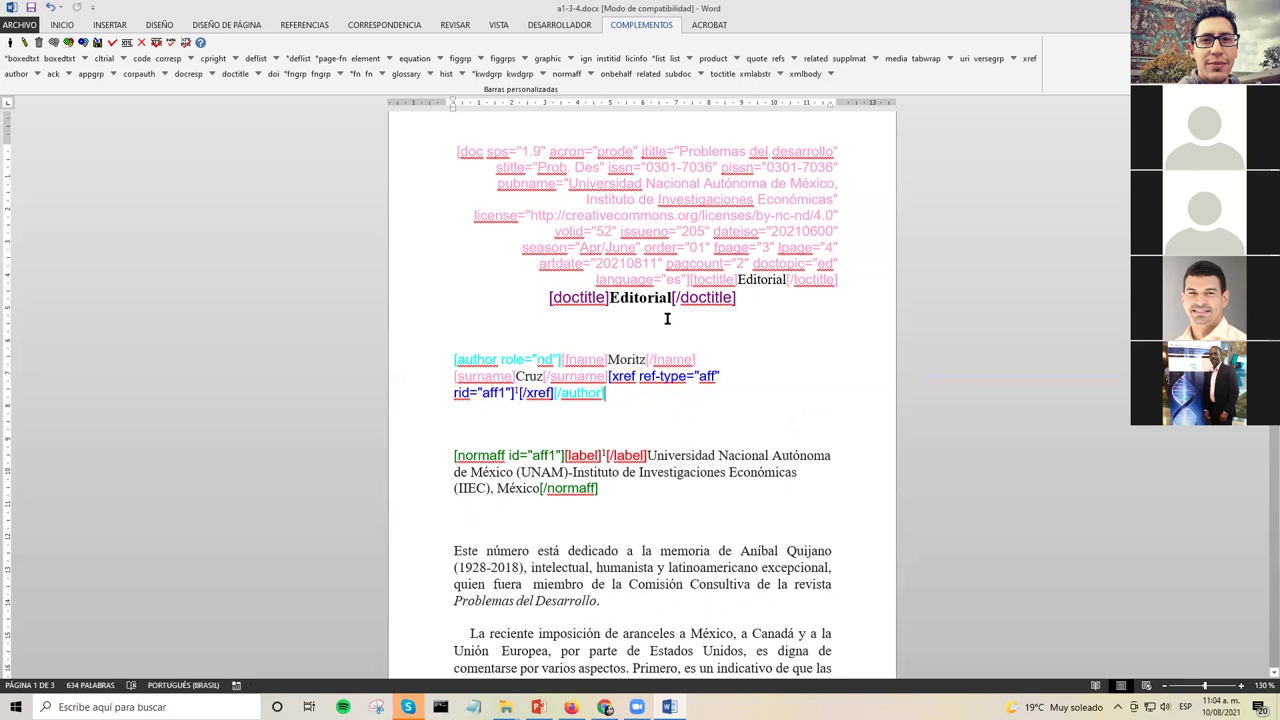
{"action": "left_click", "coordinate": [660, 336]}
{"action": "scroll", "coordinate": [678, 330], "scroll_direction": "down", "scroll_amount": 2}
{"action": "scroll", "coordinate": [677, 330], "scroll_direction": "up", "scroll_amount": 2}
{"action": "left_click", "coordinate": [754, 280]}
{"action": "scroll", "coordinate": [500, 309], "scroll_direction": "down", "scroll_amount": 2}
{"action": "left_click", "coordinate": [618, 320]}
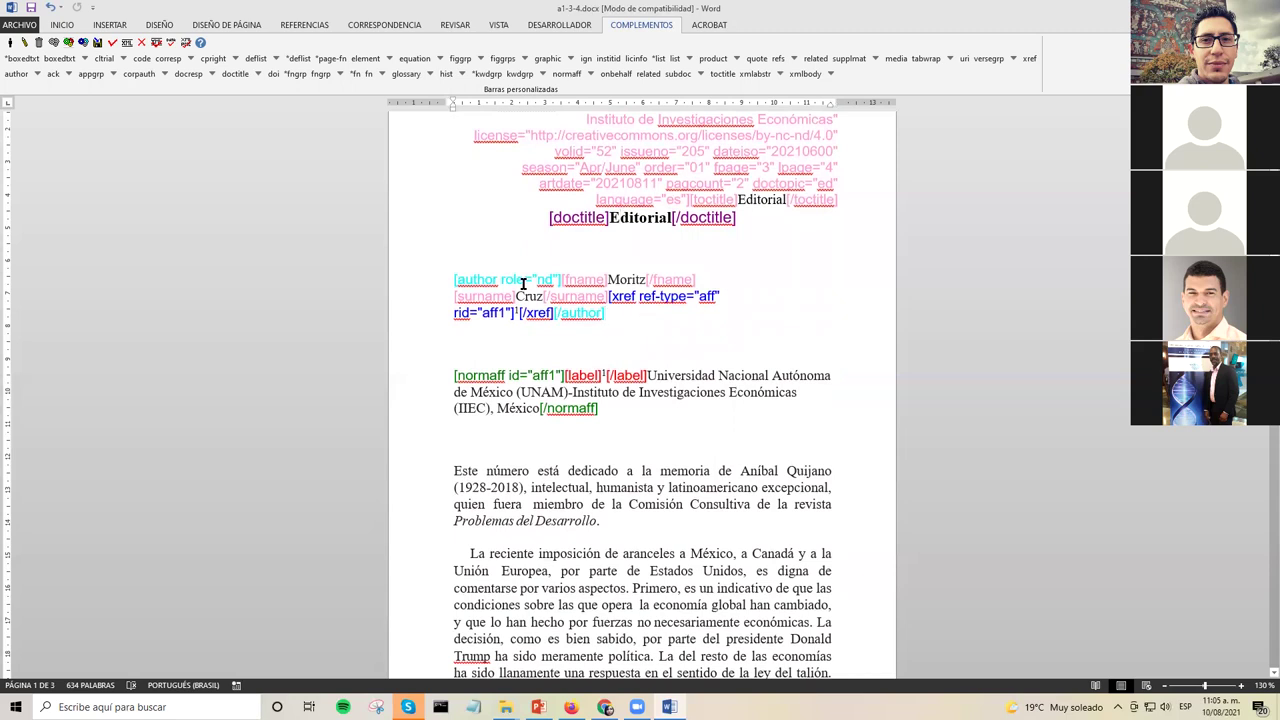
{"action": "double_click", "coordinate": [624, 280]}
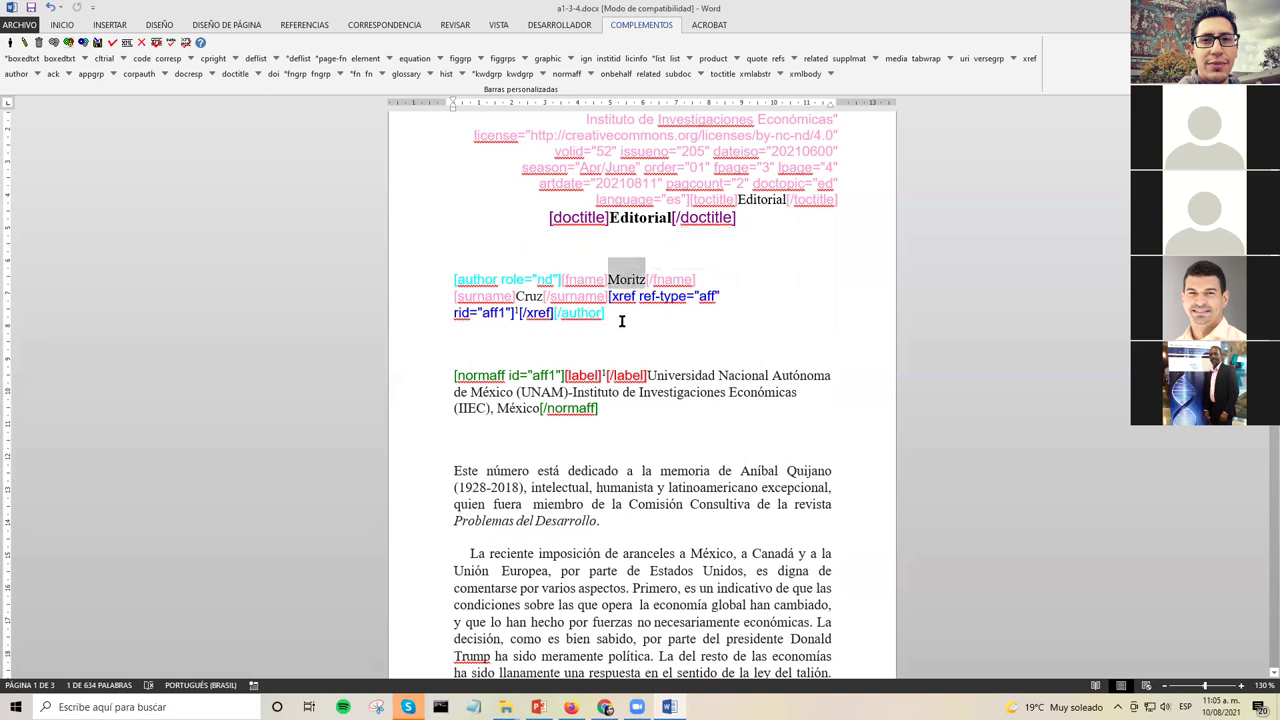
{"action": "left_click", "coordinate": [485, 300]}
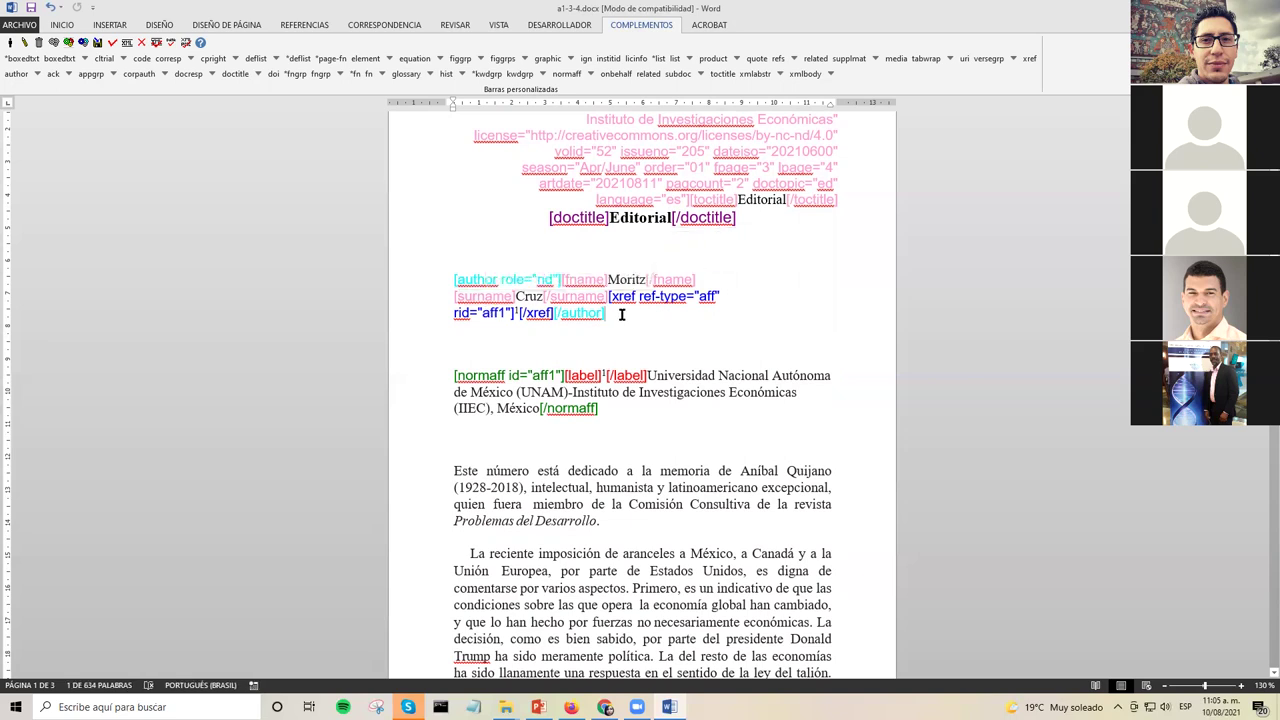
{"action": "double_click", "coordinate": [614, 279]}
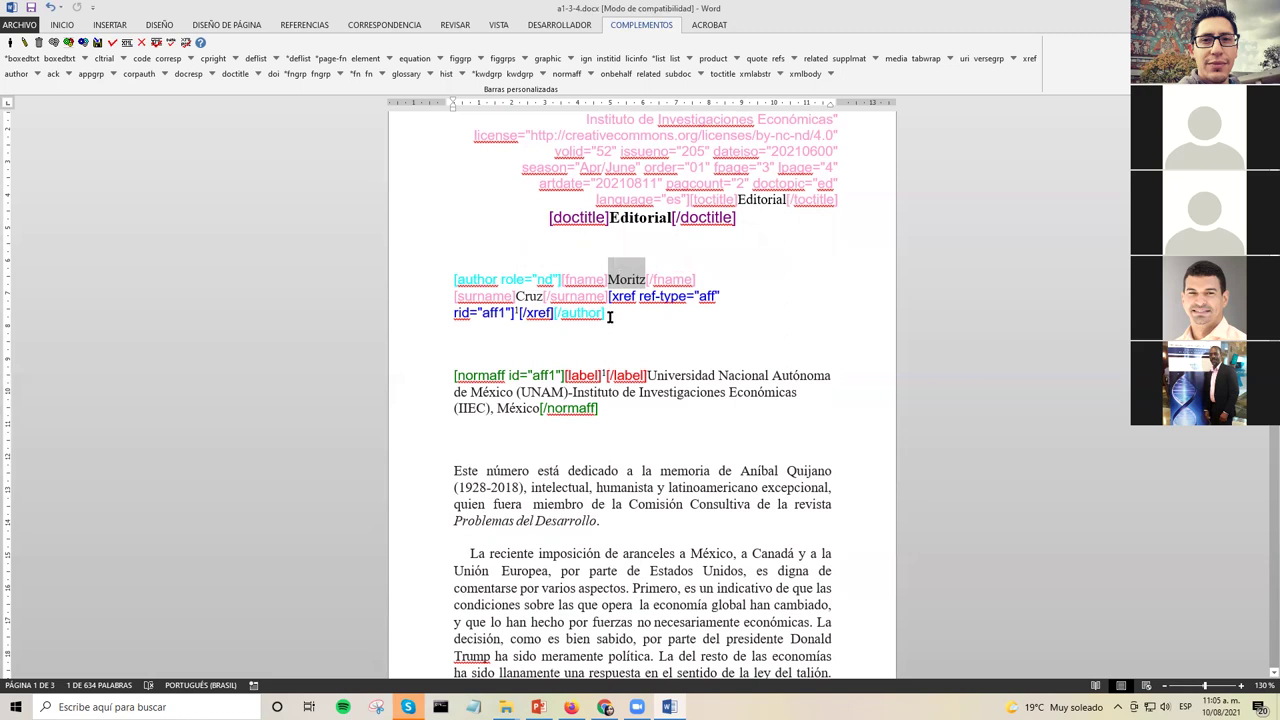
- Examine the fname and surname tagging inside the author element below the Editorial title
{"action": "double_click", "coordinate": [524, 296]}
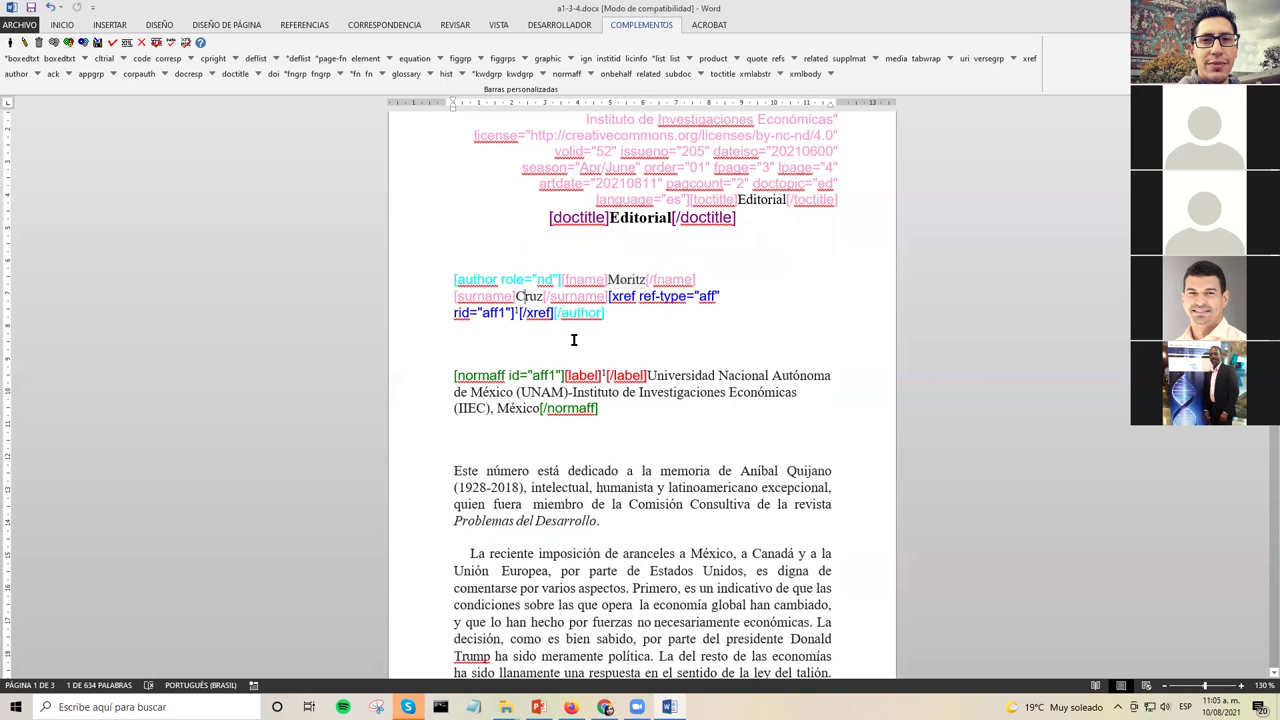
{"action": "left_click", "coordinate": [614, 330]}
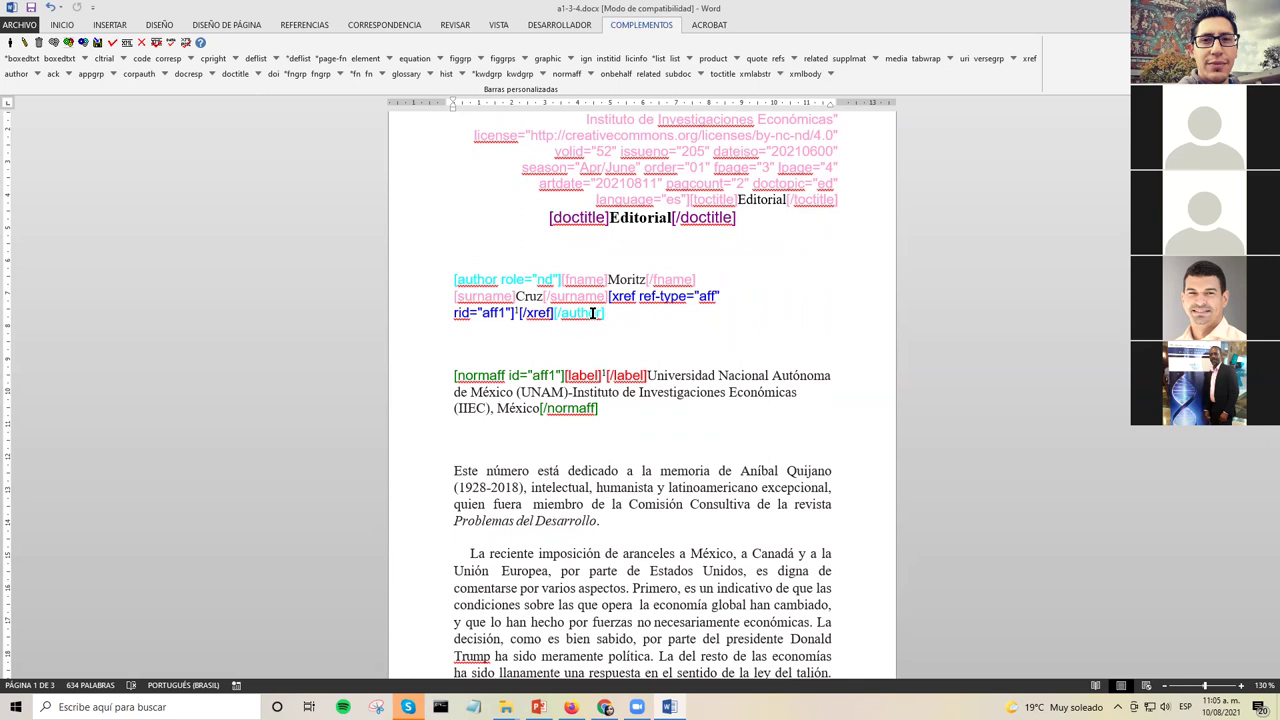
{"action": "double_click", "coordinate": [528, 296]}
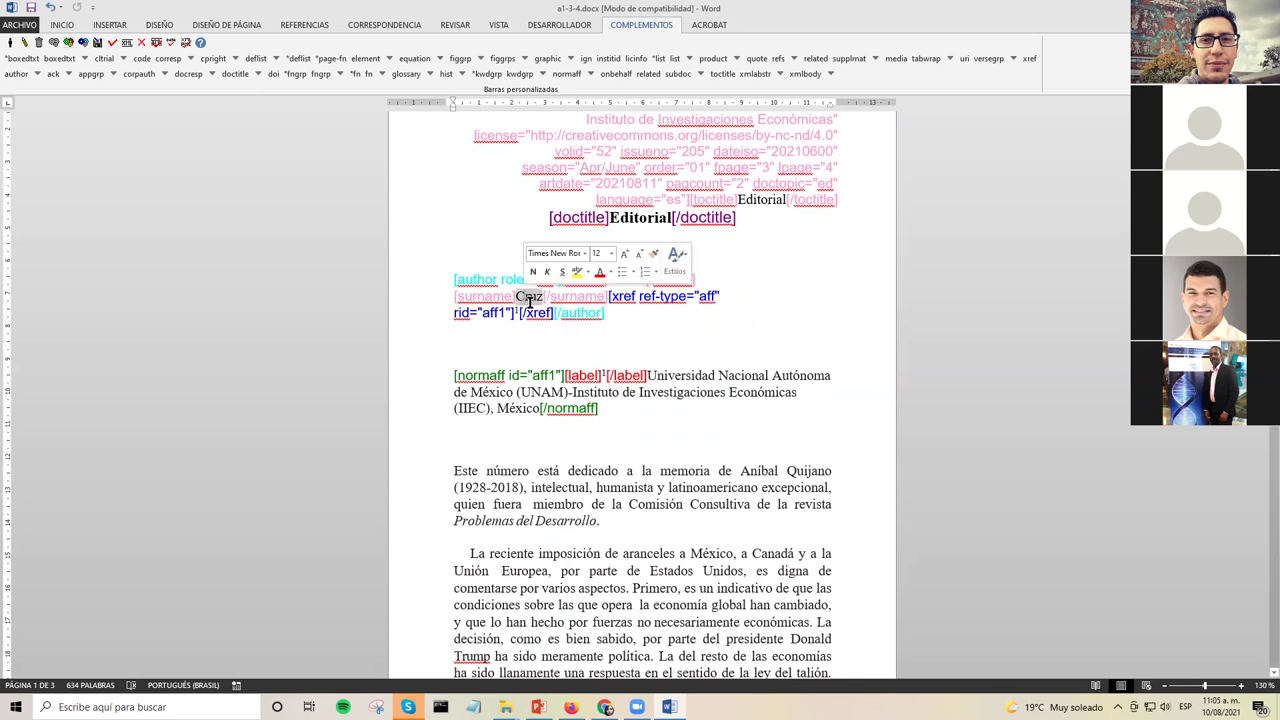
{"action": "left_click", "coordinate": [617, 315]}
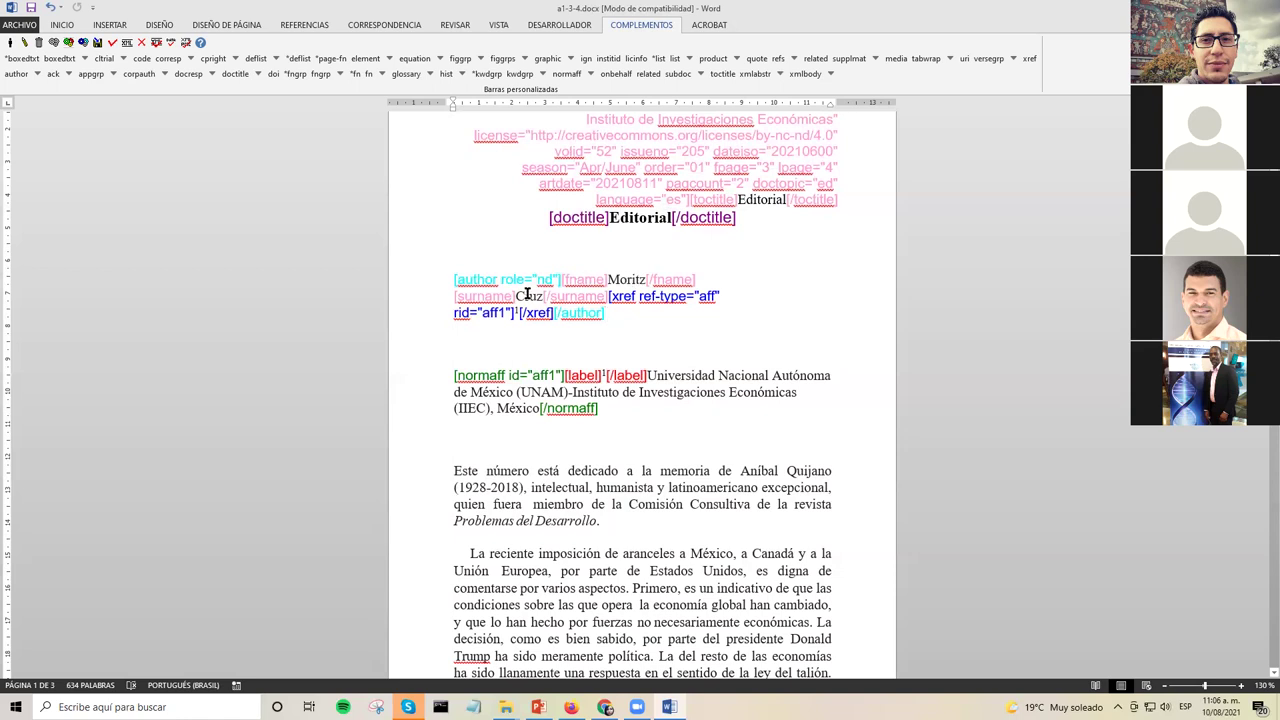
{"action": "triple_click", "coordinate": [608, 278]}
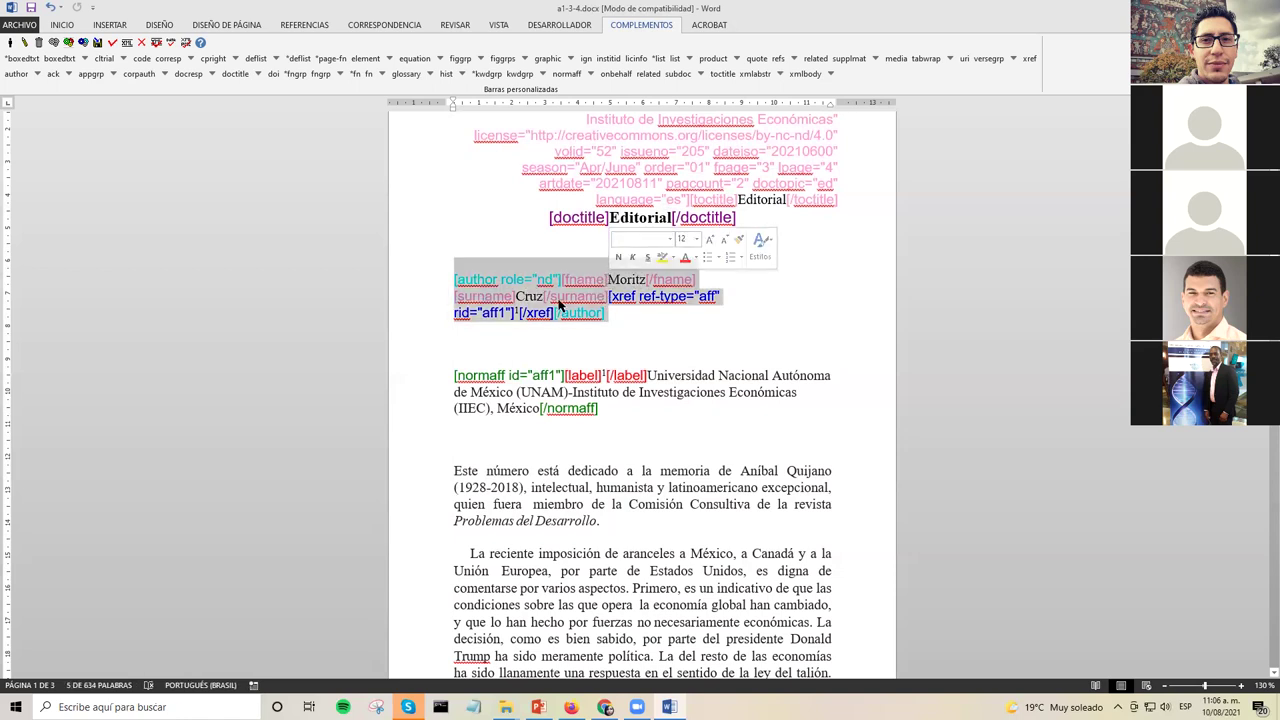
{"action": "left_click", "coordinate": [612, 282]}
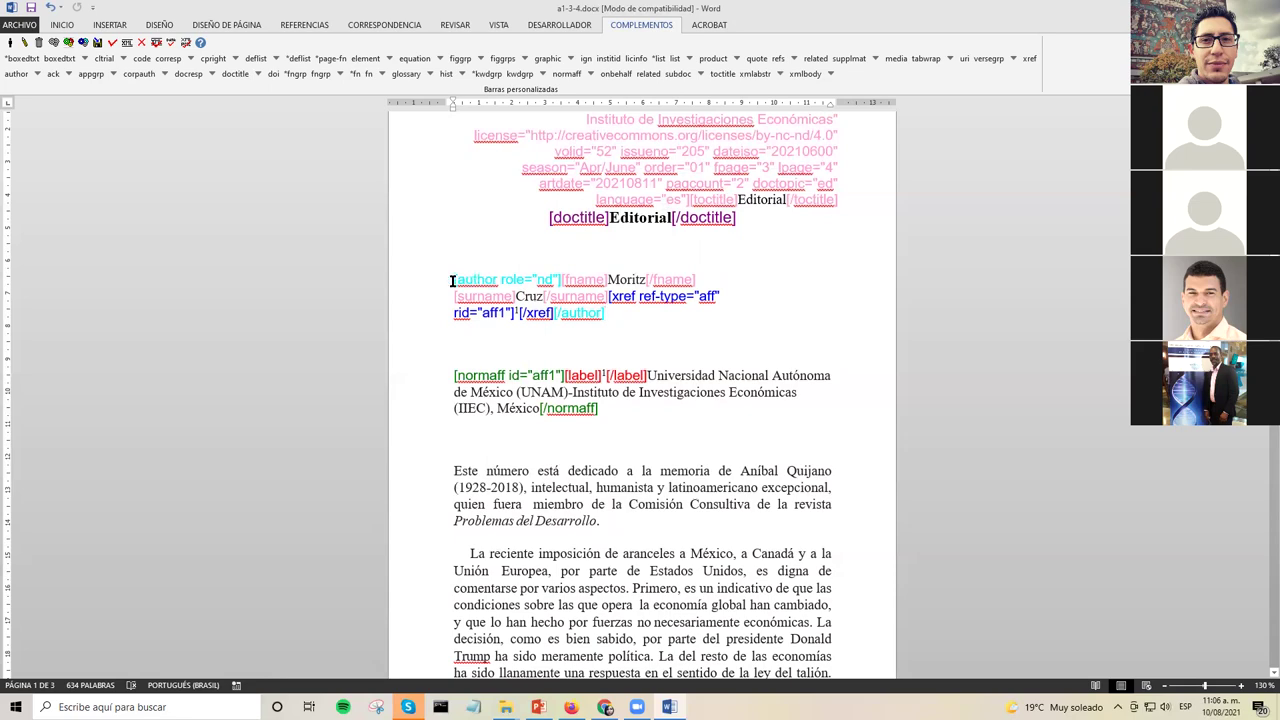
- Examine the complete xref element with ref-type "aff" placed after the author's surname
{"action": "left_click", "coordinate": [1240, 686]}
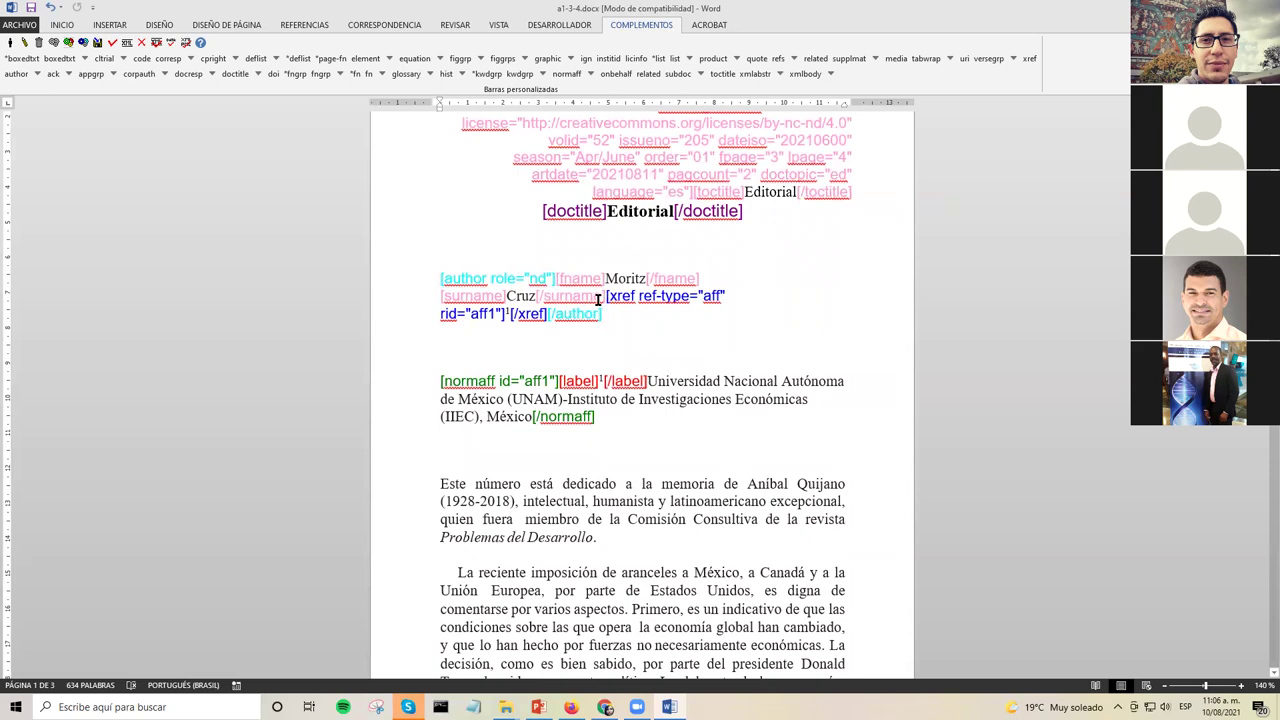
{"action": "left_click_drag", "start_coordinate": [605, 296], "coordinate": [546, 317]}
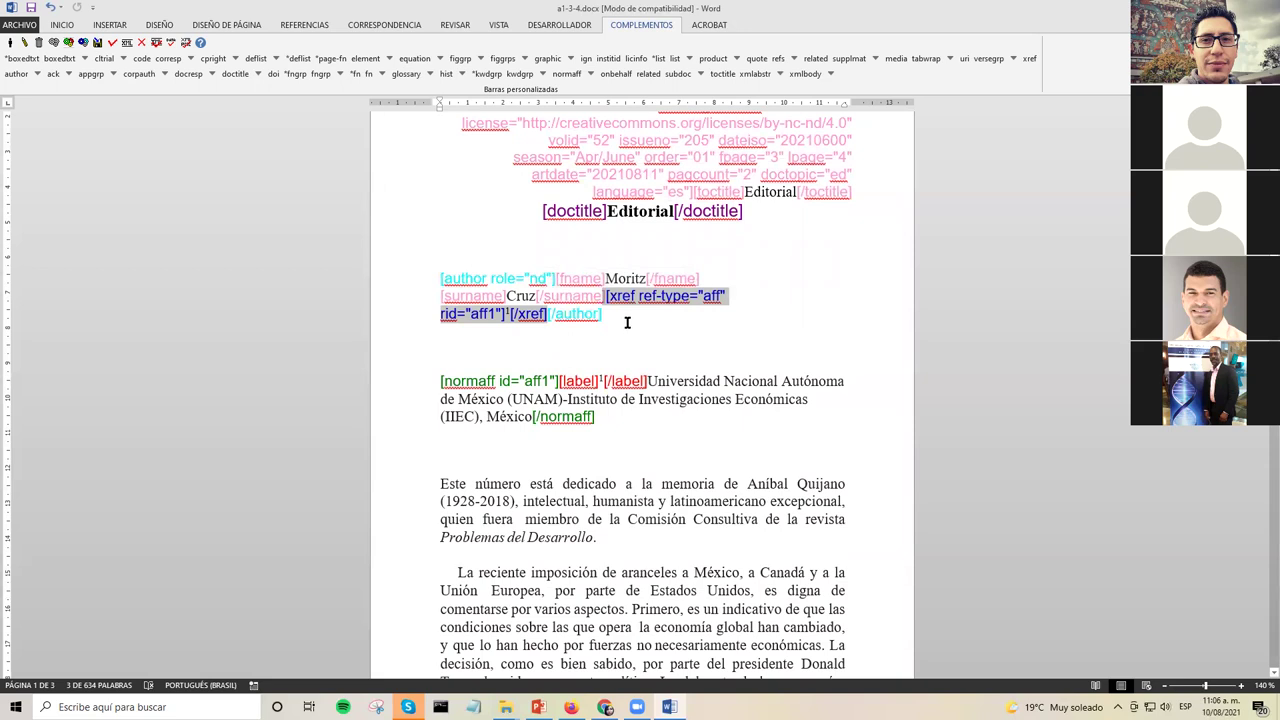
{"action": "key", "text": "Down"}
{"action": "left_click_drag", "start_coordinate": [605, 296], "coordinate": [547, 318]}
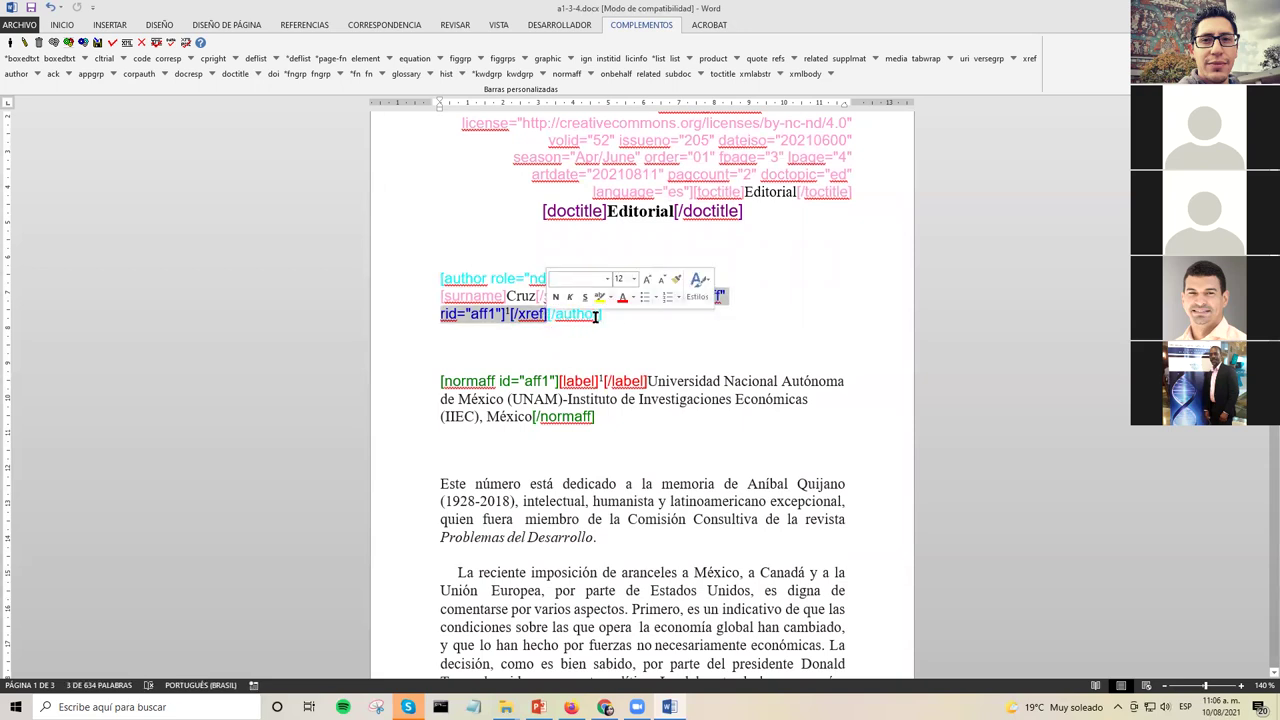
{"action": "left_click", "coordinate": [606, 316]}
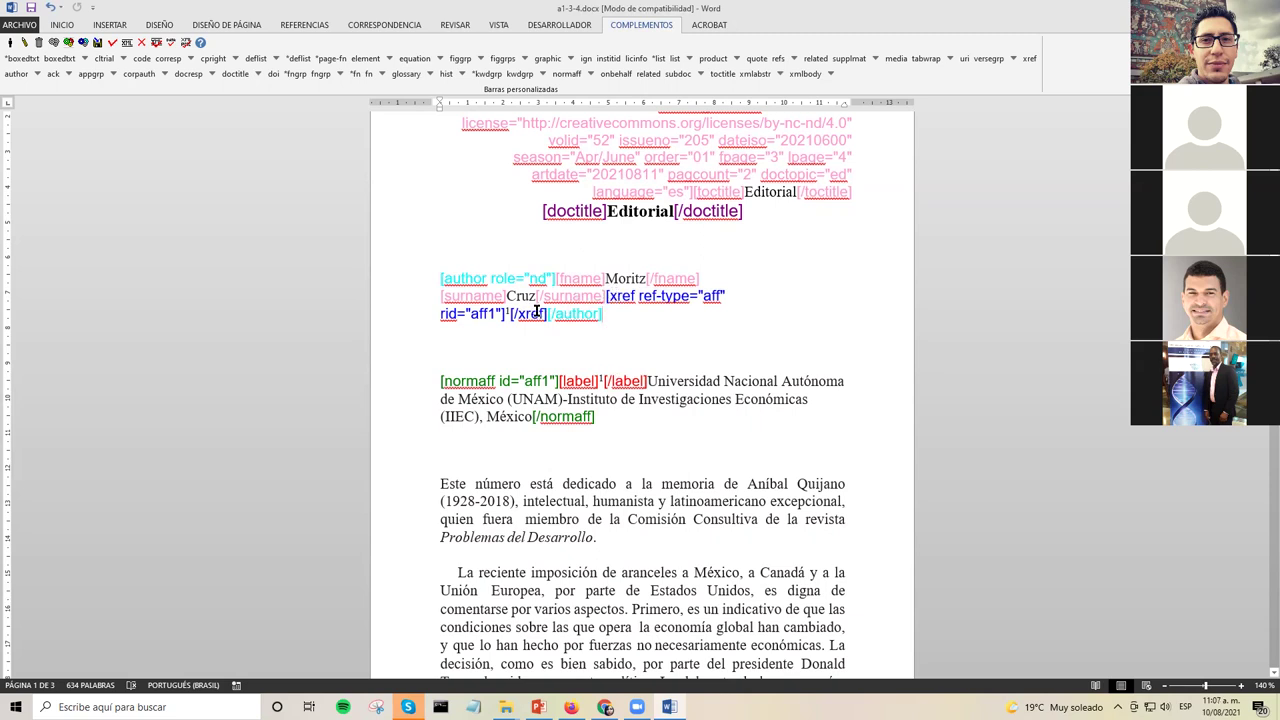
- Examine the affiliation paragraph and its opening normaff tag with the id attribute
{"action": "left_click_drag", "start_coordinate": [533, 390], "coordinate": [722, 385]}
{"action": "left_click", "coordinate": [489, 399]}
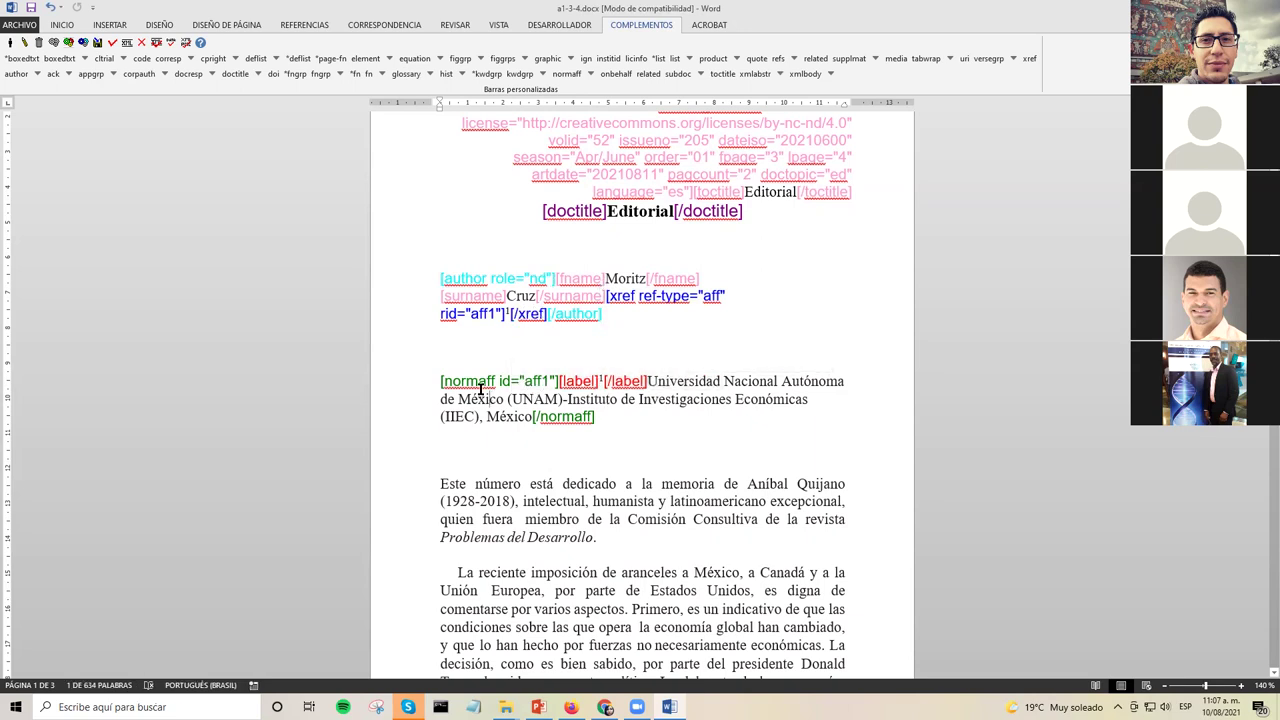
{"action": "left_click_drag", "start_coordinate": [440, 382], "coordinate": [568, 385]}
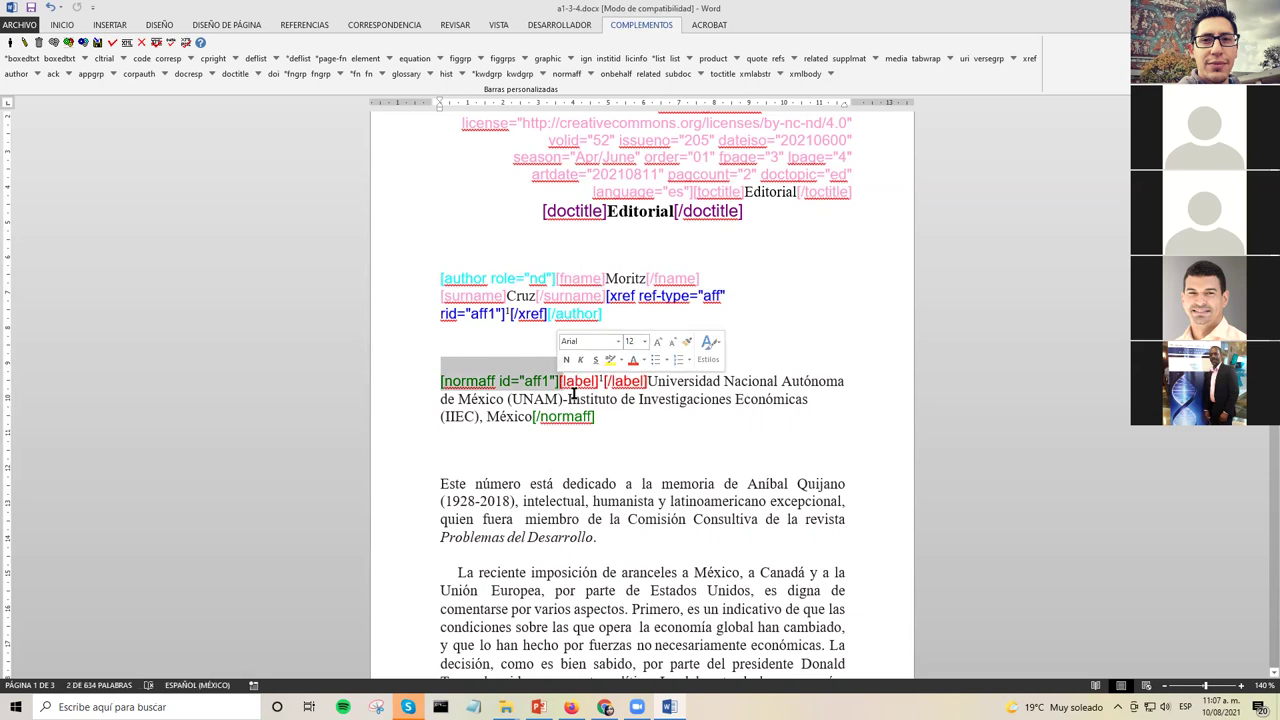
{"action": "left_click", "coordinate": [568, 399]}
{"action": "left_click", "coordinate": [606, 313]}
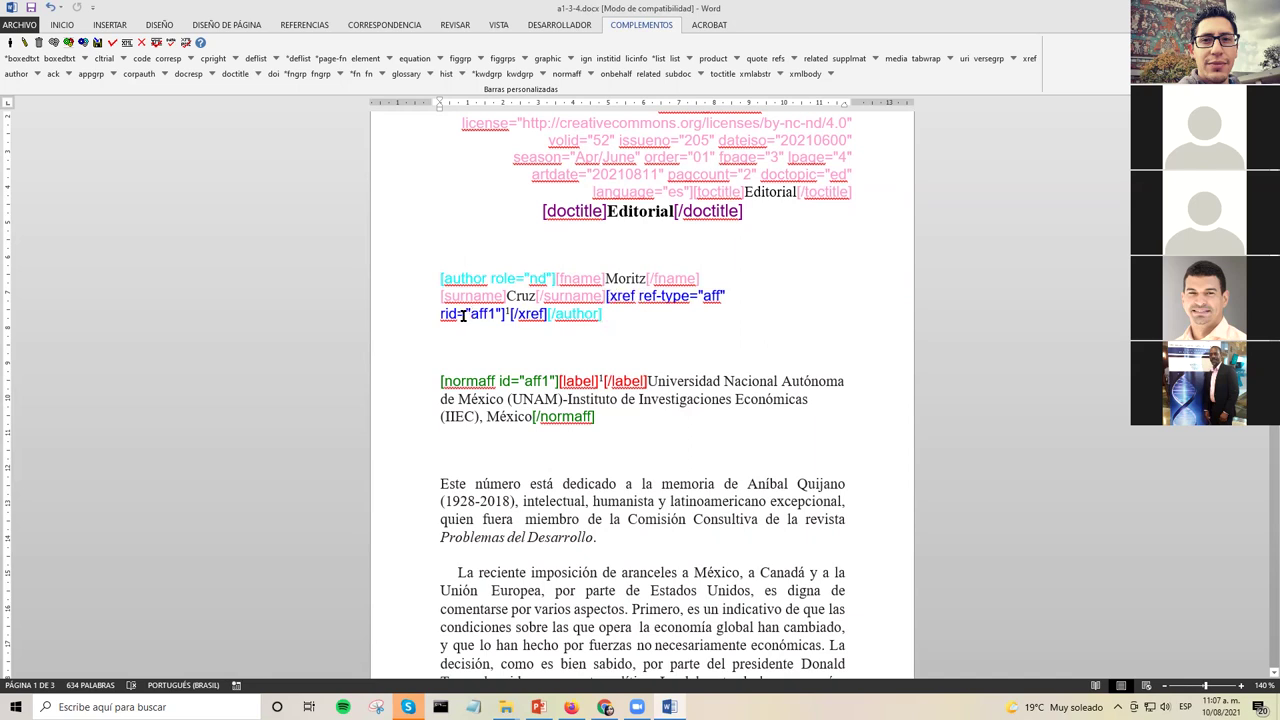
- Inspect the rid value in the author's xref tag, looking at its letter prefix and its number
{"action": "left_click_drag", "start_coordinate": [470, 314], "coordinate": [495, 314]}
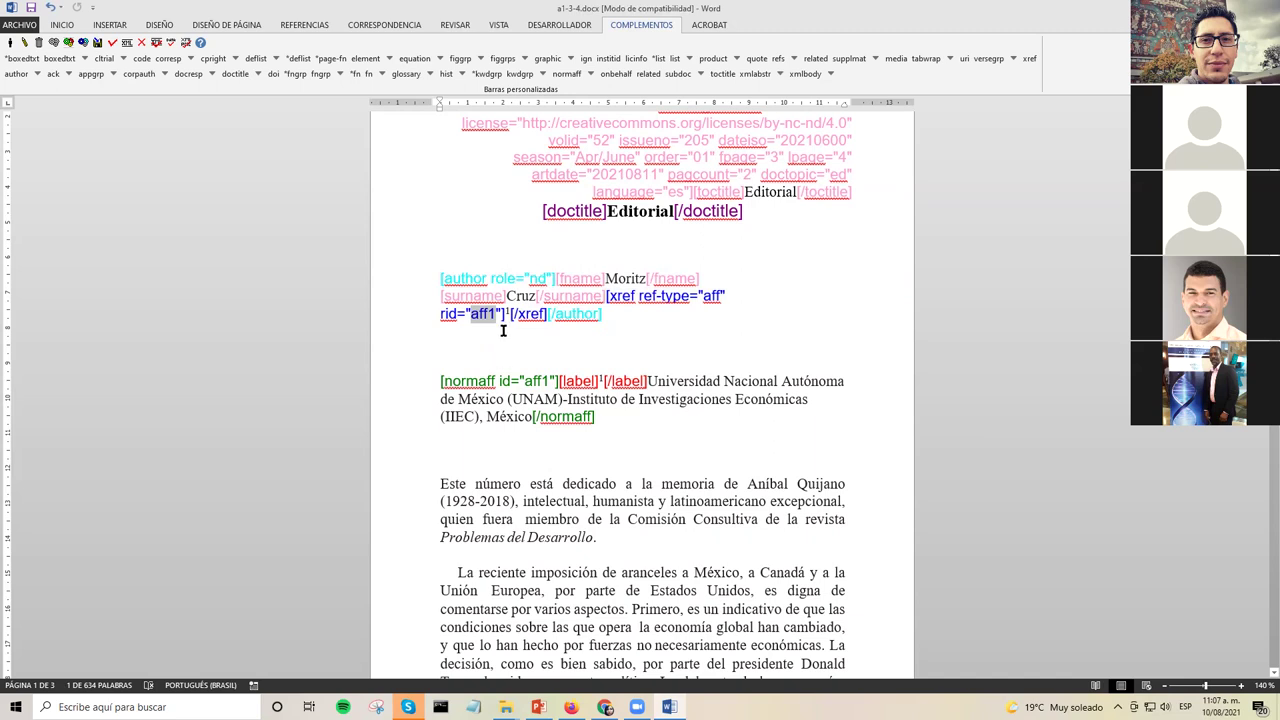
{"action": "left_click", "coordinate": [486, 314]}
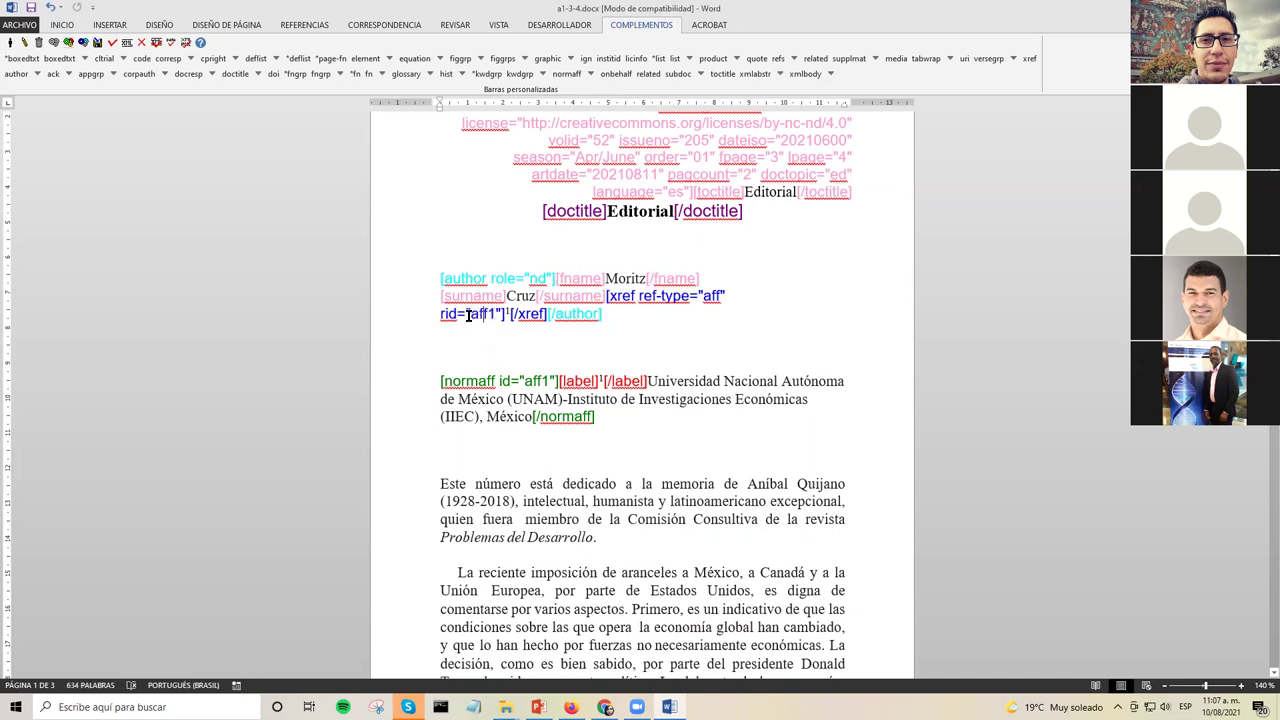
{"action": "double_click", "coordinate": [494, 314]}
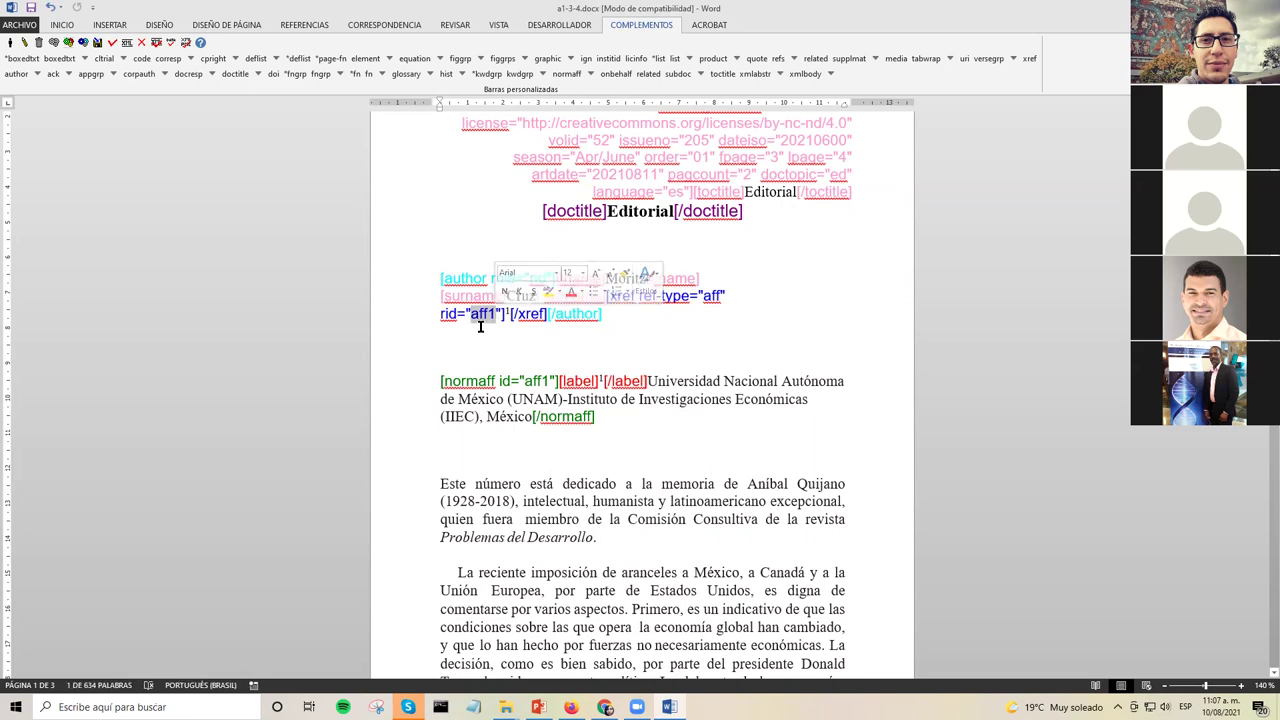
{"action": "left_click", "coordinate": [477, 316]}
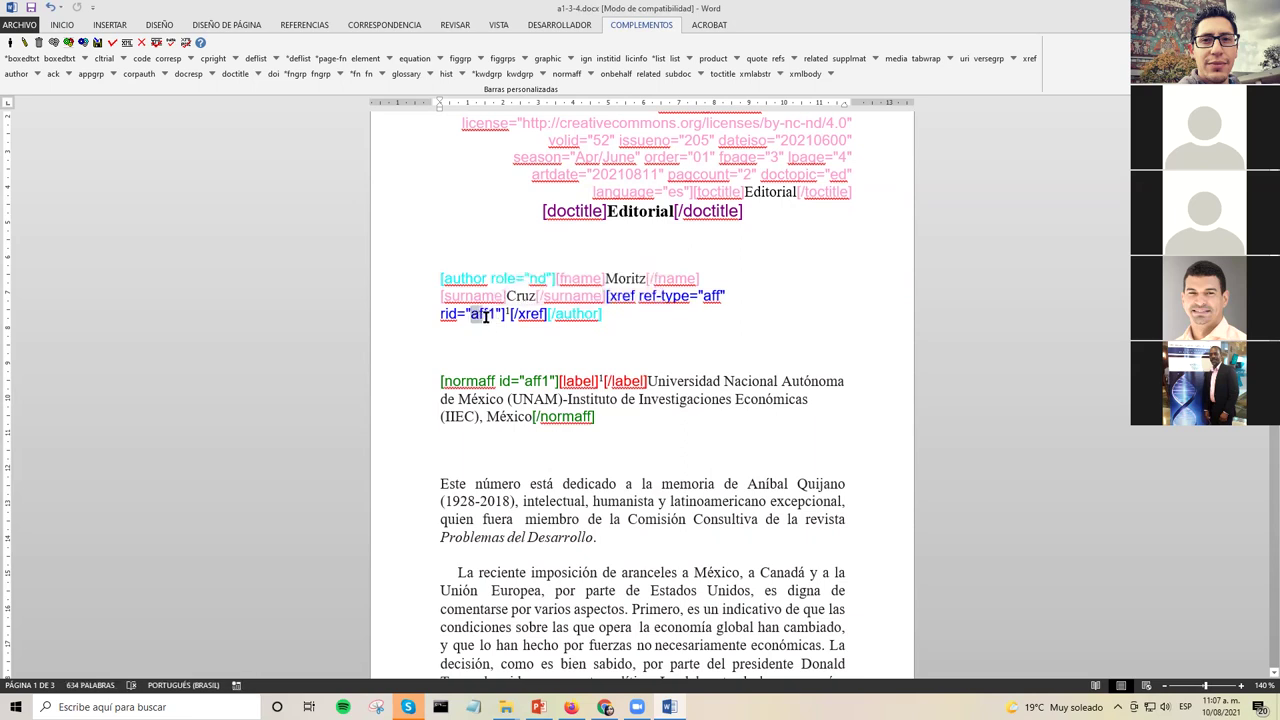
{"action": "double_click", "coordinate": [485, 315]}
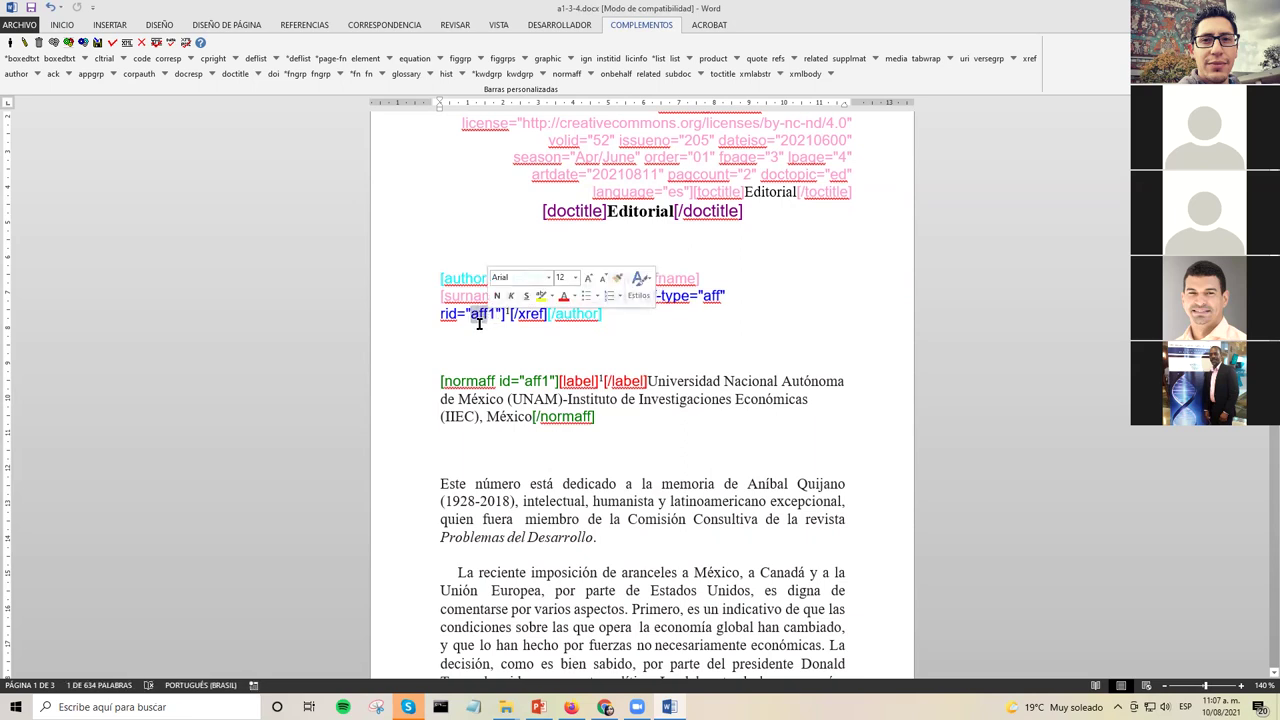
{"action": "left_click", "coordinate": [479, 318]}
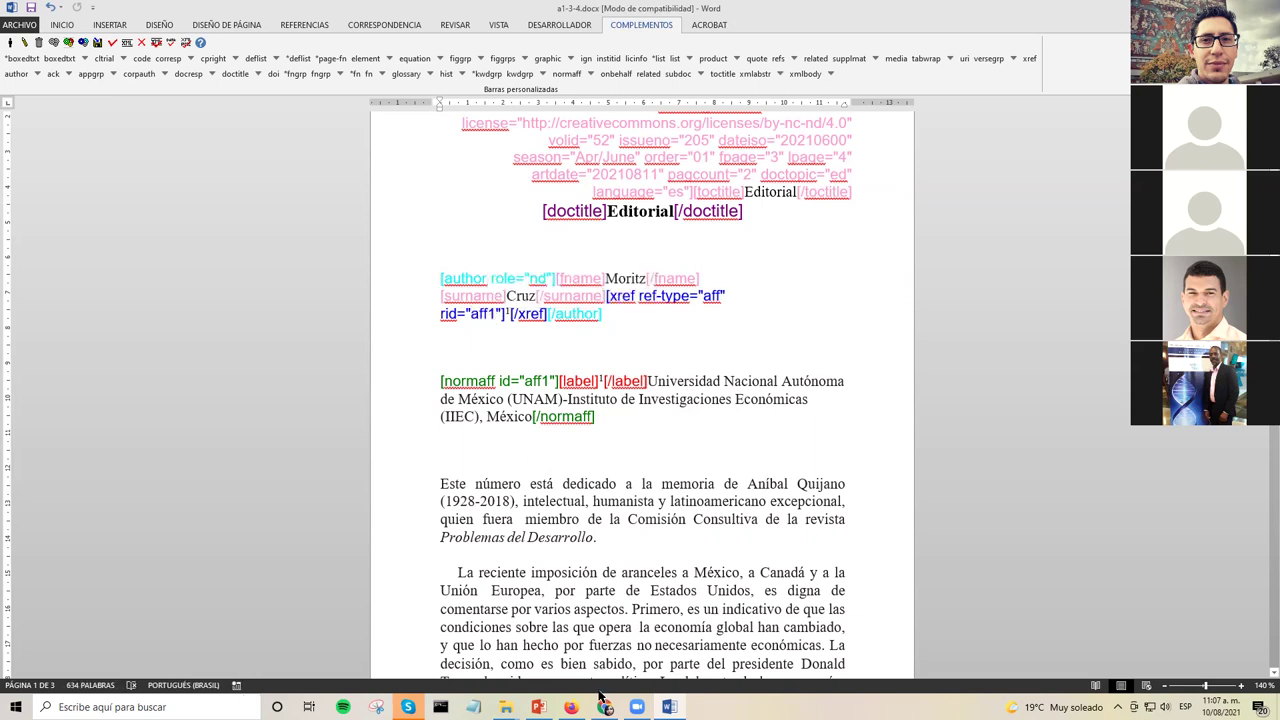
- Switch to the Markup manual in Chrome and review the id prefix and examples for the normaff element
{"action": "mouse_move", "coordinate": [605, 707]}
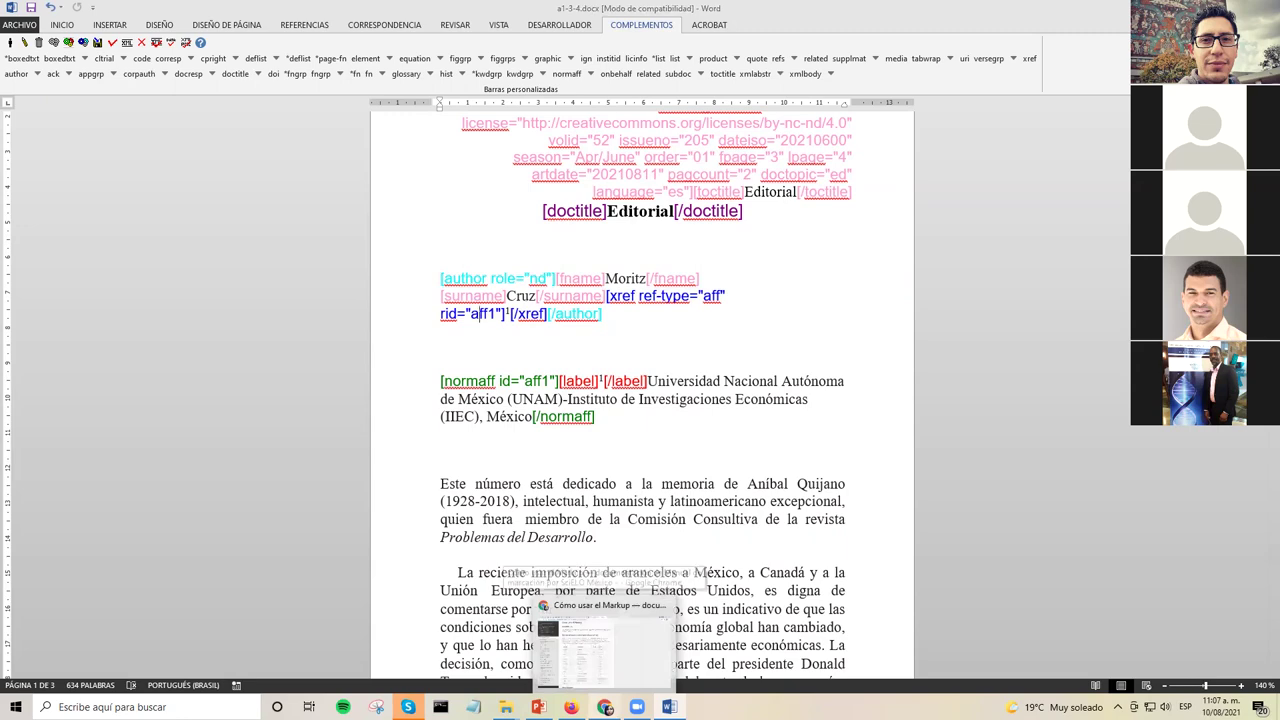
{"action": "key", "text": "alt+Tab"}
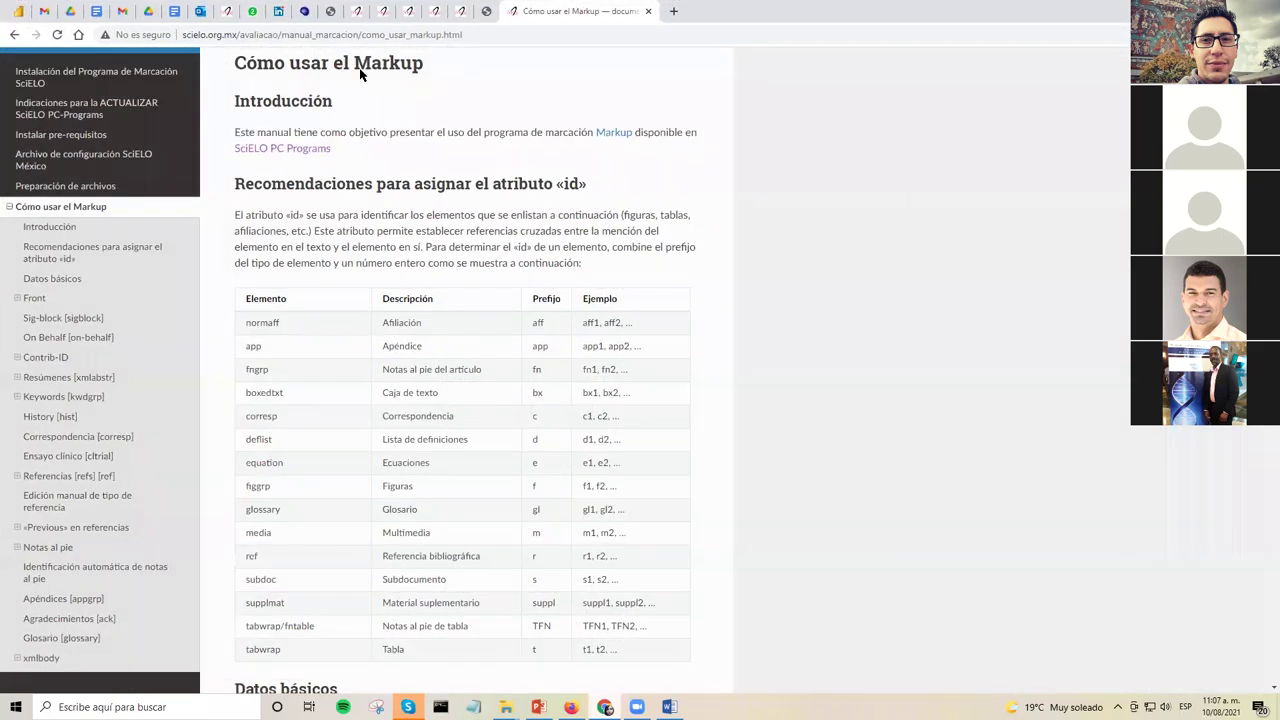
{"action": "scroll", "coordinate": [283, 173], "scroll_direction": "down", "scroll_amount": 2}
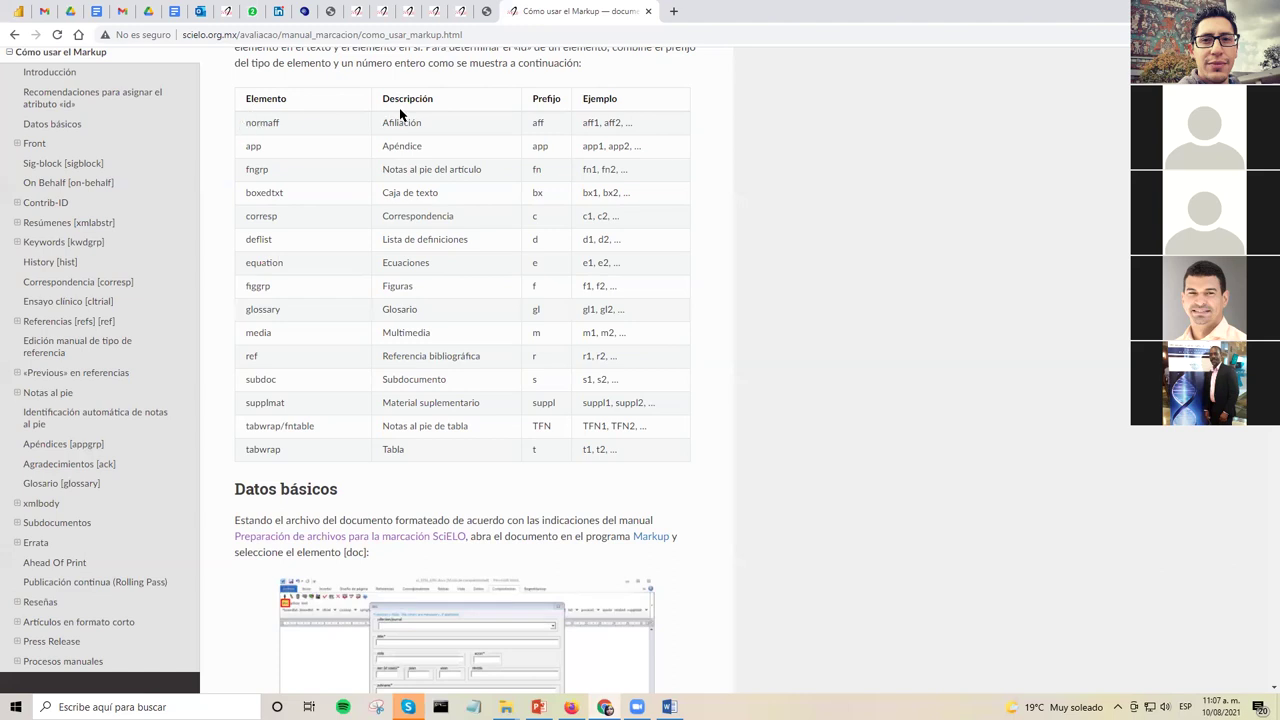
{"action": "left_click_drag", "start_coordinate": [533, 122], "coordinate": [605, 125]}
{"action": "left_click", "coordinate": [605, 125]}
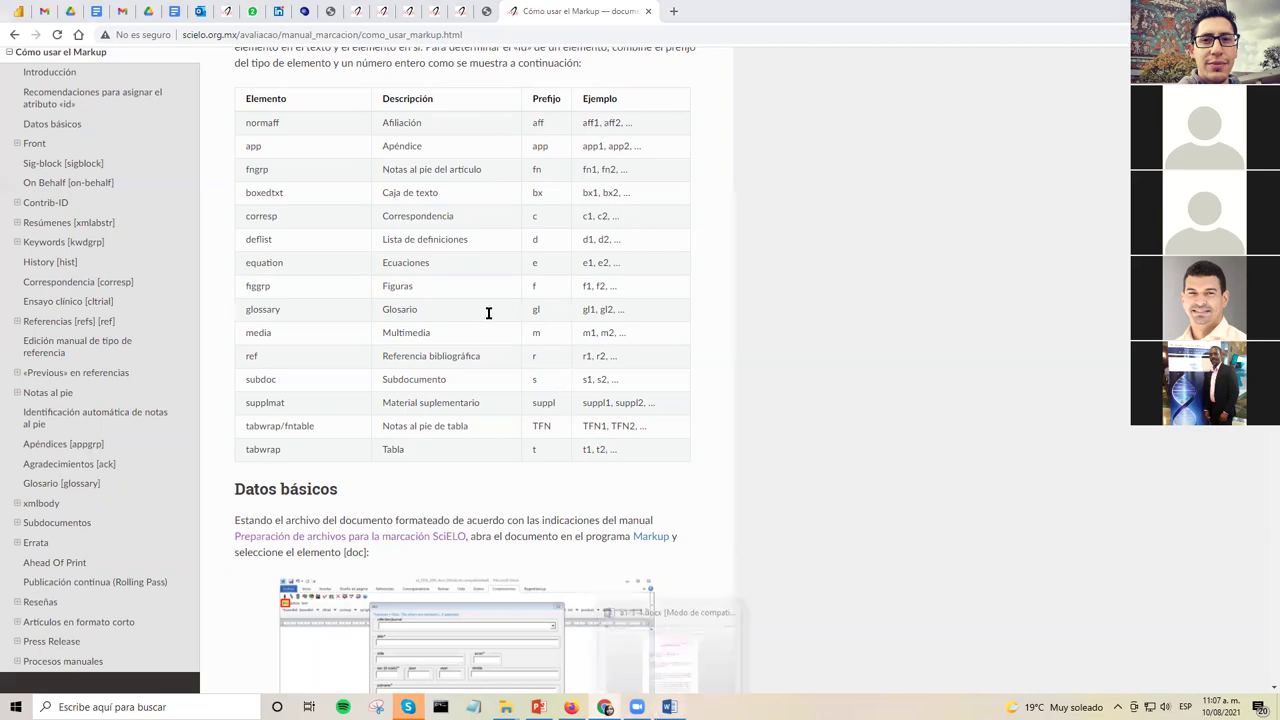
- Return to the Word document and check the xref tag's rid value against the manual's affiliation prefix
{"action": "key", "text": "alt+Tab"}
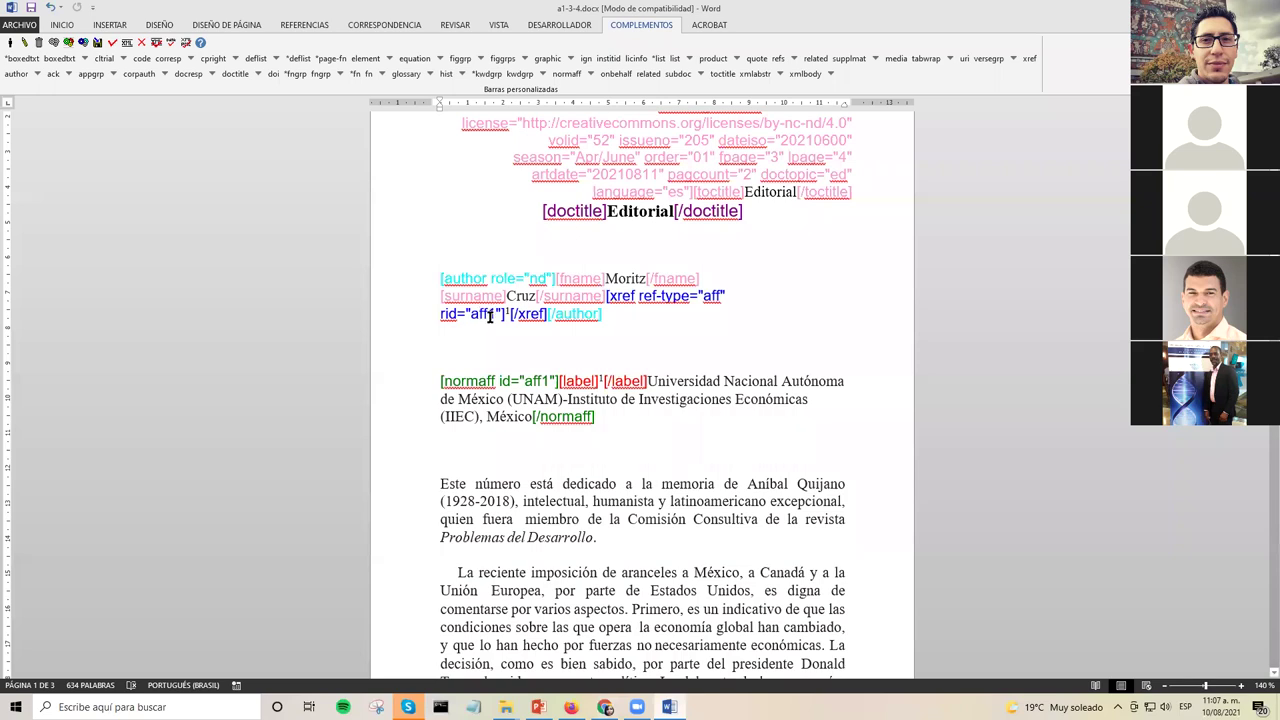
{"action": "double_click", "coordinate": [486, 316]}
{"action": "left_click", "coordinate": [490, 314]}
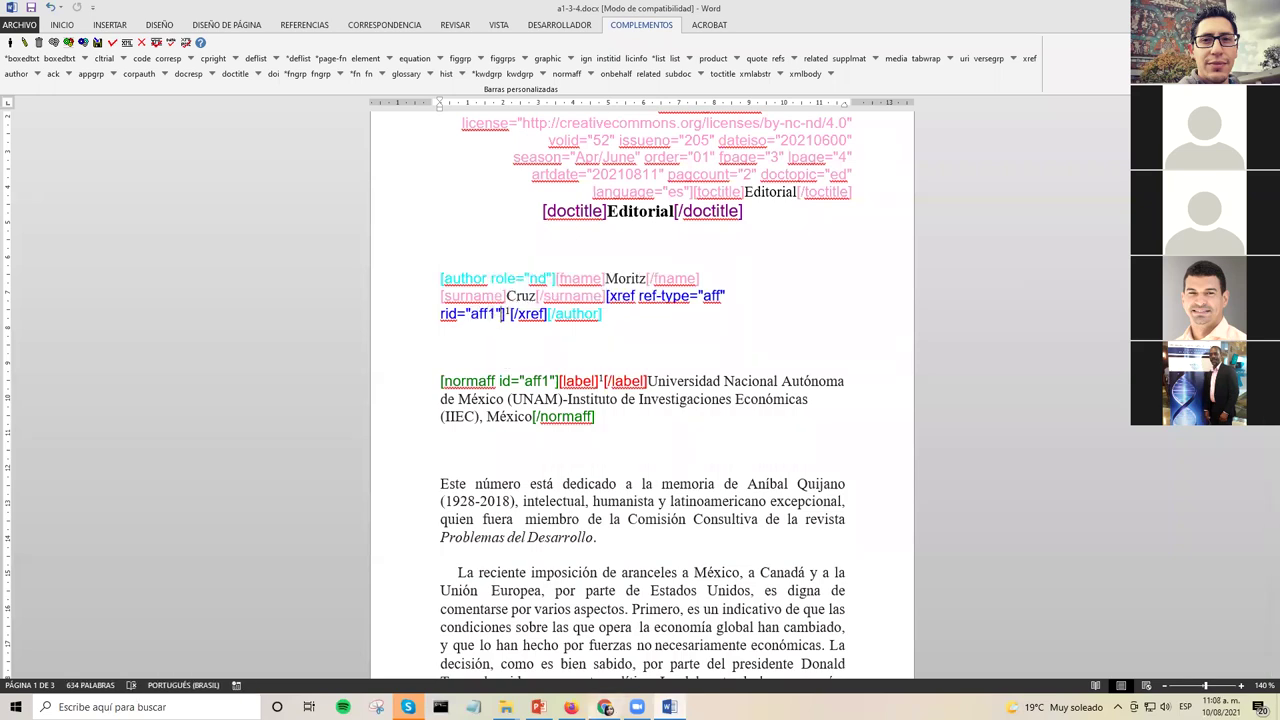
- Switch back to the Markup manual in Chrome and review the Prefijo column from normaff down to ref
{"action": "key", "text": "alt+Tab"}
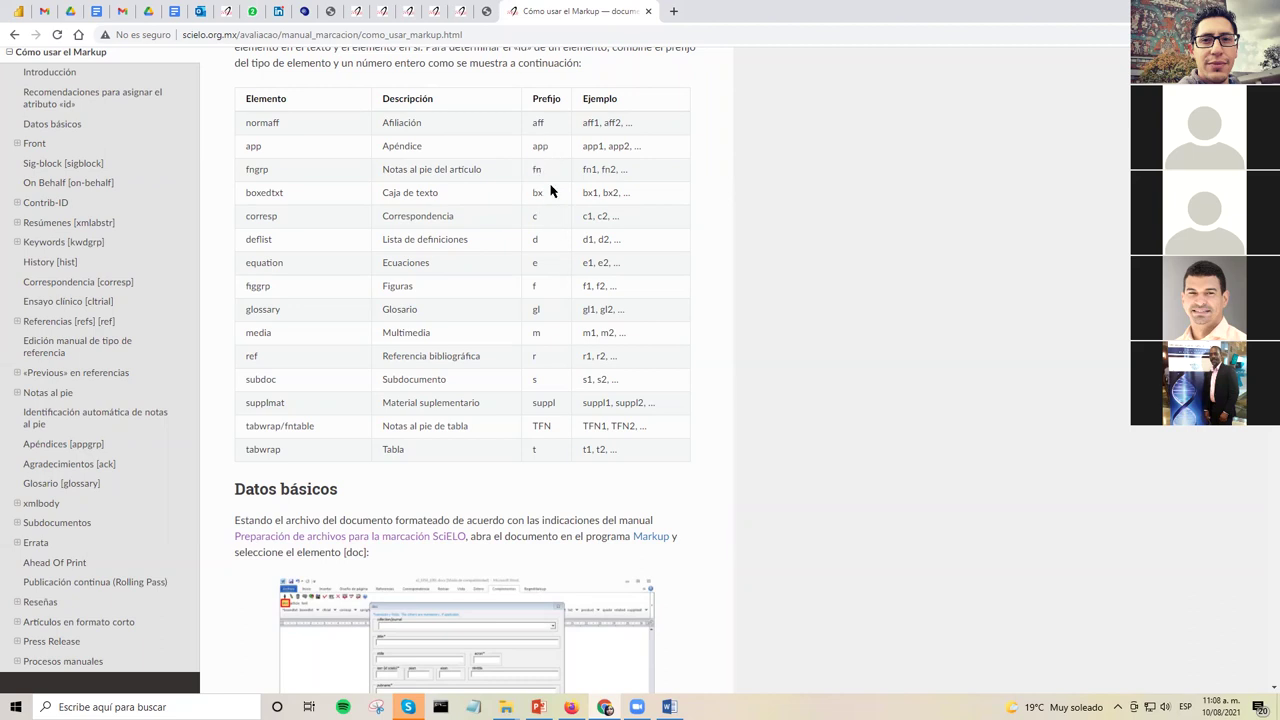
{"action": "left_click_drag", "start_coordinate": [539, 122], "coordinate": [536, 353]}
{"action": "left_click", "coordinate": [536, 353]}
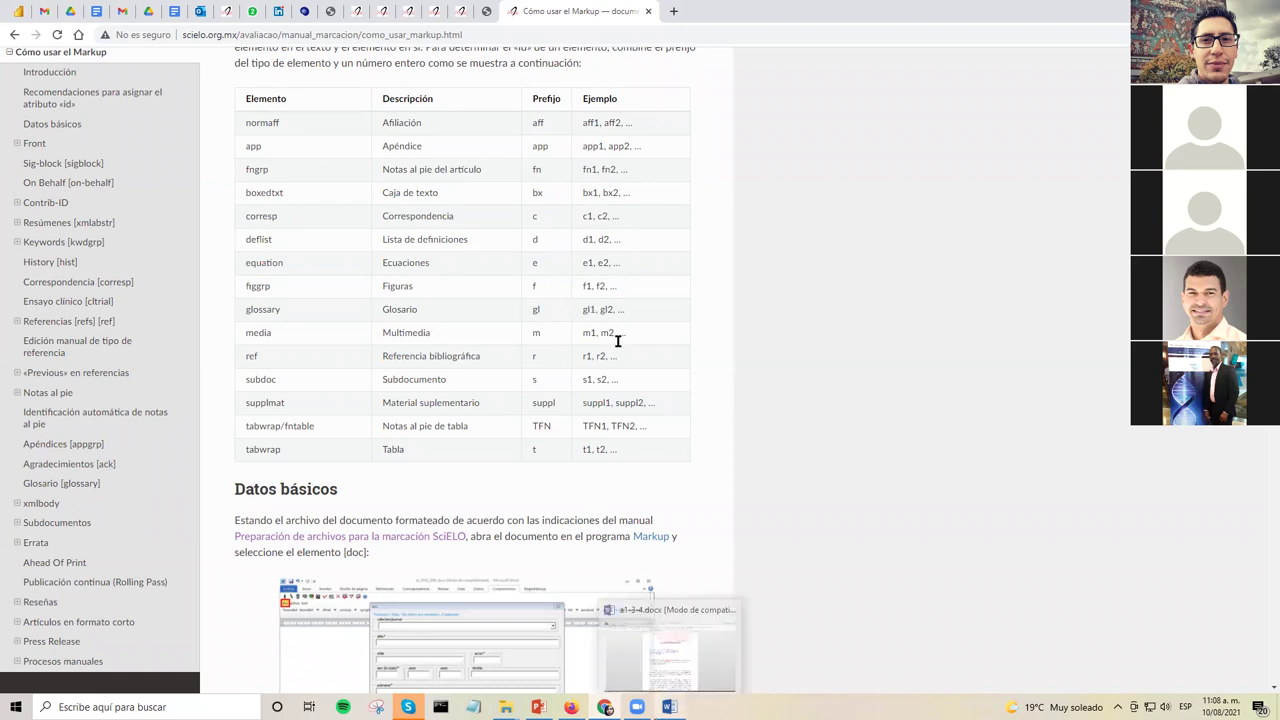
- Return to the Word document and compare the id in the affiliation's normaff tag with the rid in the author's xref tag
{"action": "key", "text": "alt+Tab"}
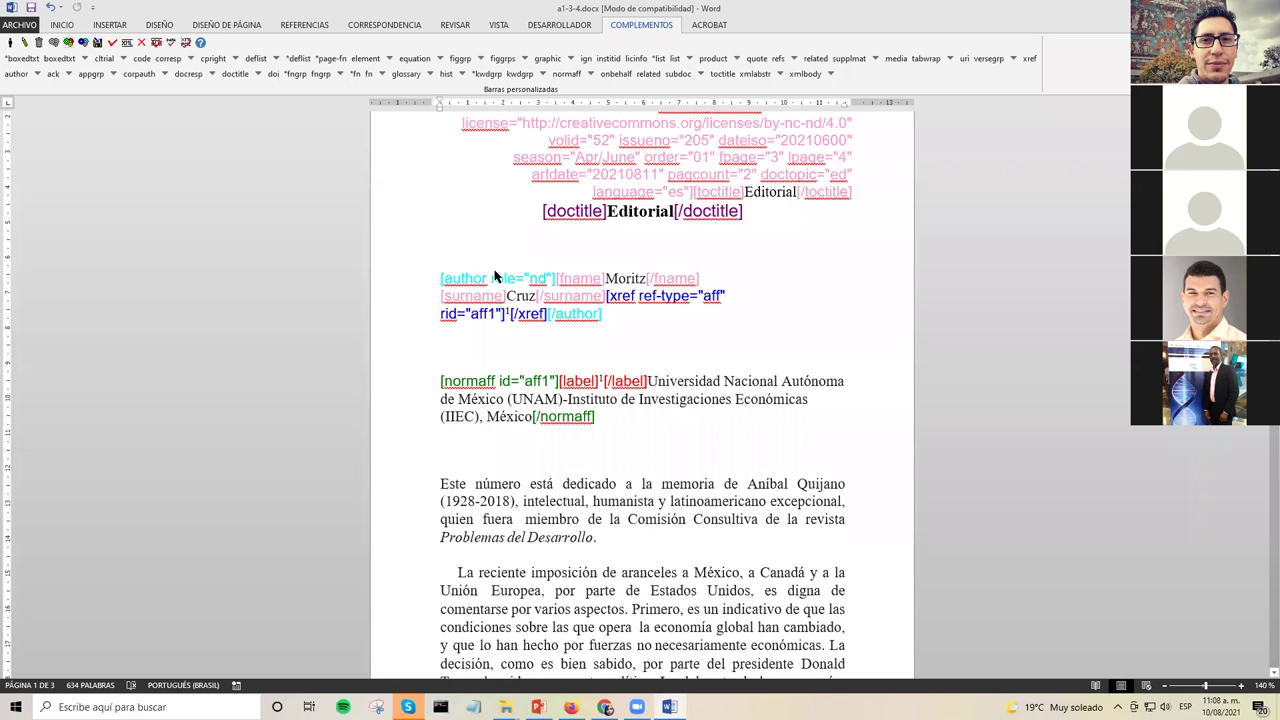
{"action": "scroll", "coordinate": [494, 340], "scroll_direction": "down", "scroll_amount": 1}
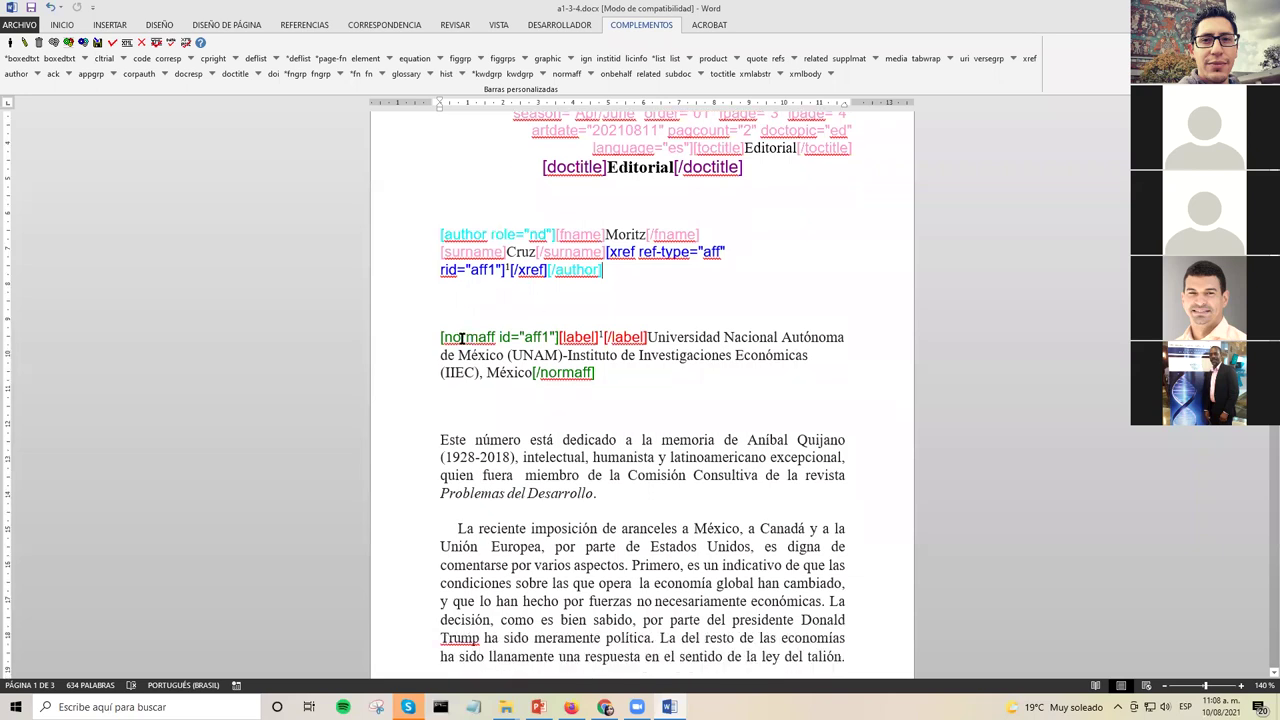
{"action": "left_click", "coordinate": [571, 346]}
{"action": "left_click_drag", "start_coordinate": [524, 337], "coordinate": [550, 337]}
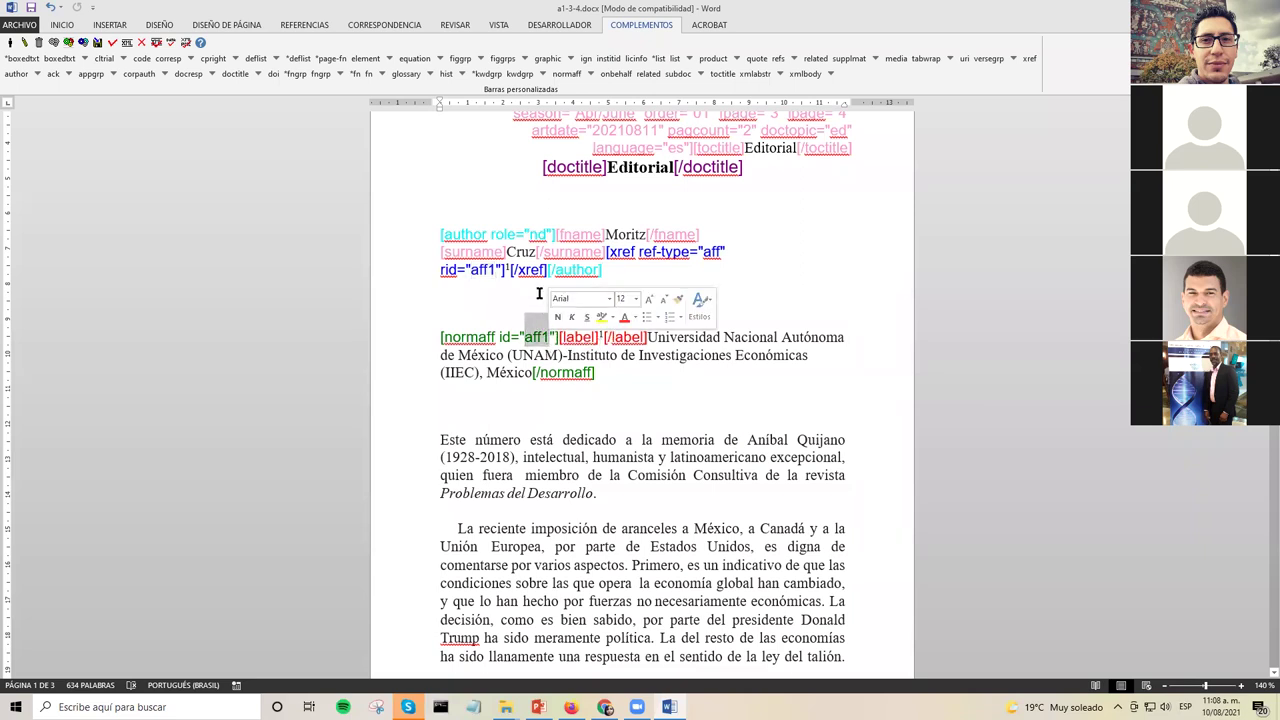
{"action": "left_click", "coordinate": [490, 271]}
{"action": "double_click", "coordinate": [490, 271]}
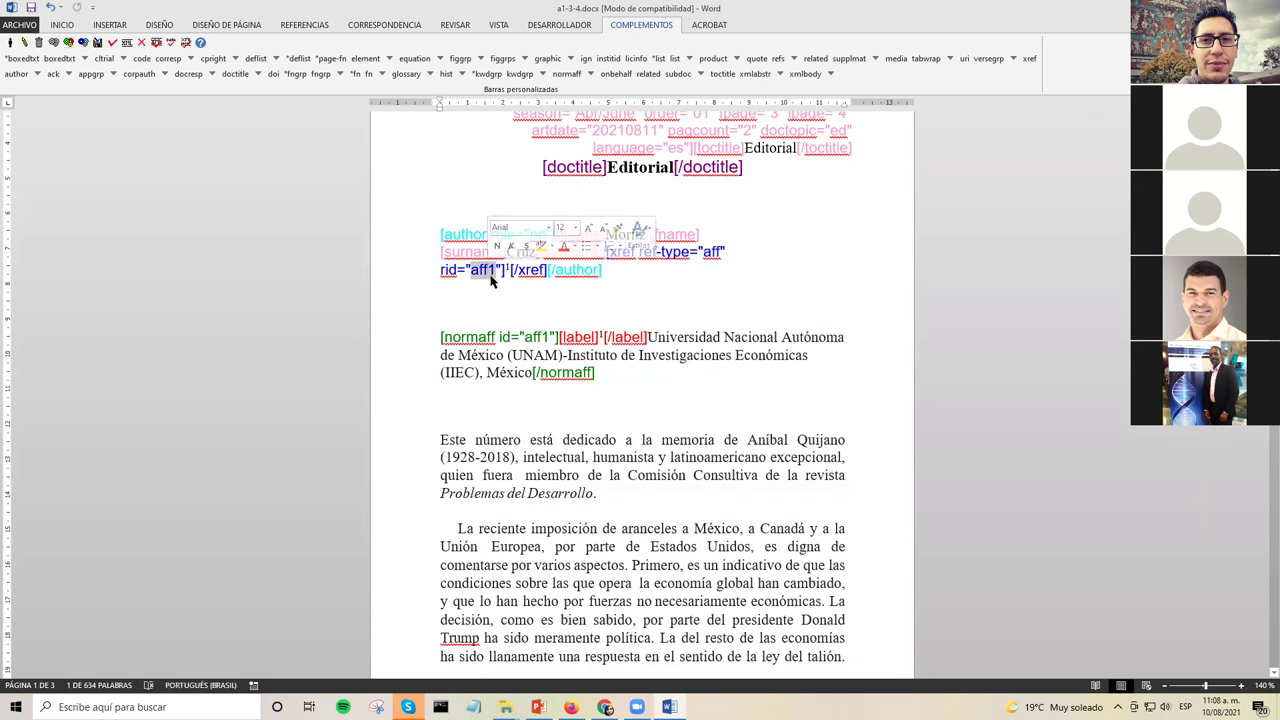
{"action": "left_click", "coordinate": [490, 276]}
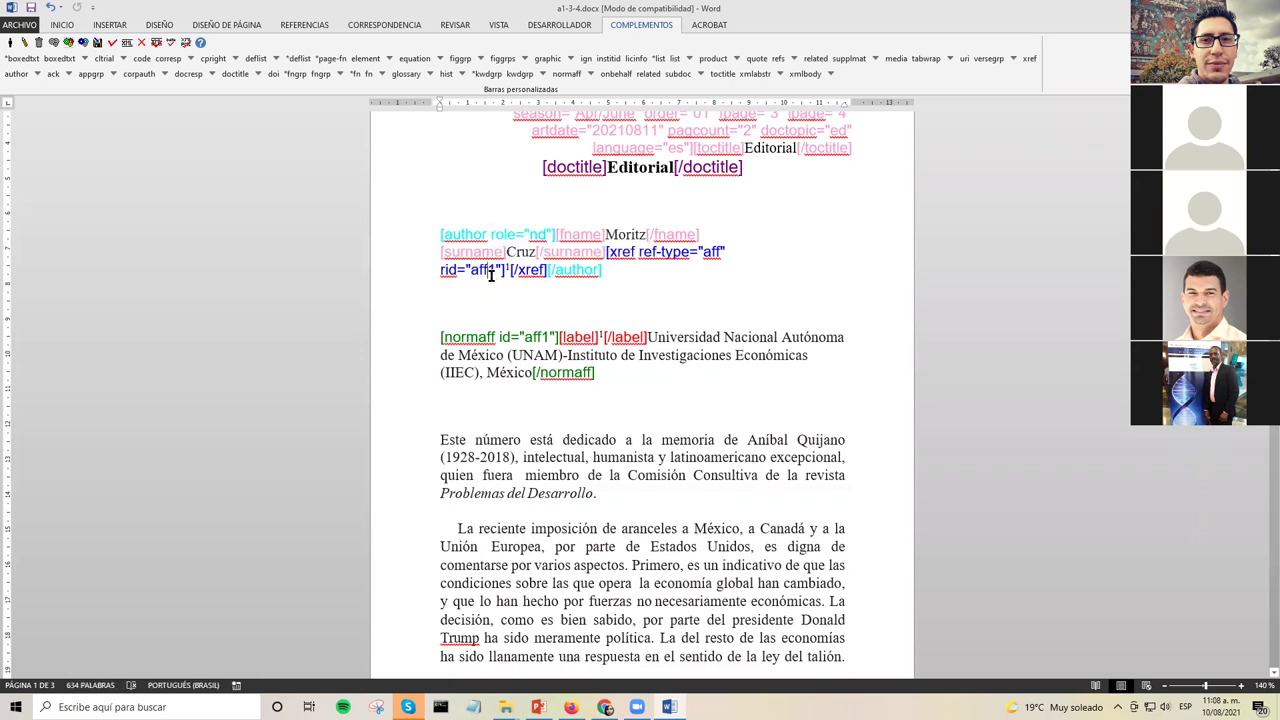
{"action": "double_click", "coordinate": [530, 337]}
{"action": "left_click", "coordinate": [529, 337]}
{"action": "left_click_drag", "start_coordinate": [524, 337], "coordinate": [544, 345]}
{"action": "left_click", "coordinate": [543, 350]}
{"action": "left_click_drag", "start_coordinate": [458, 270], "coordinate": [497, 270]}
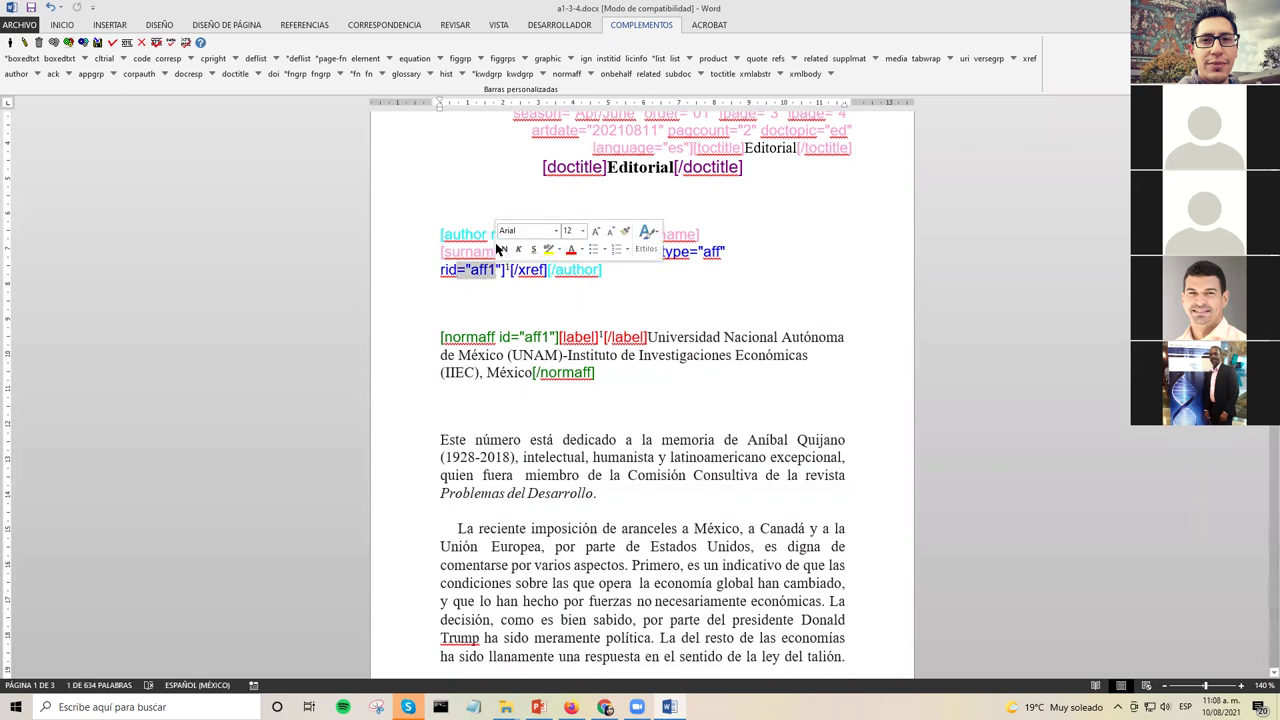
{"action": "double_click", "coordinate": [538, 337]}
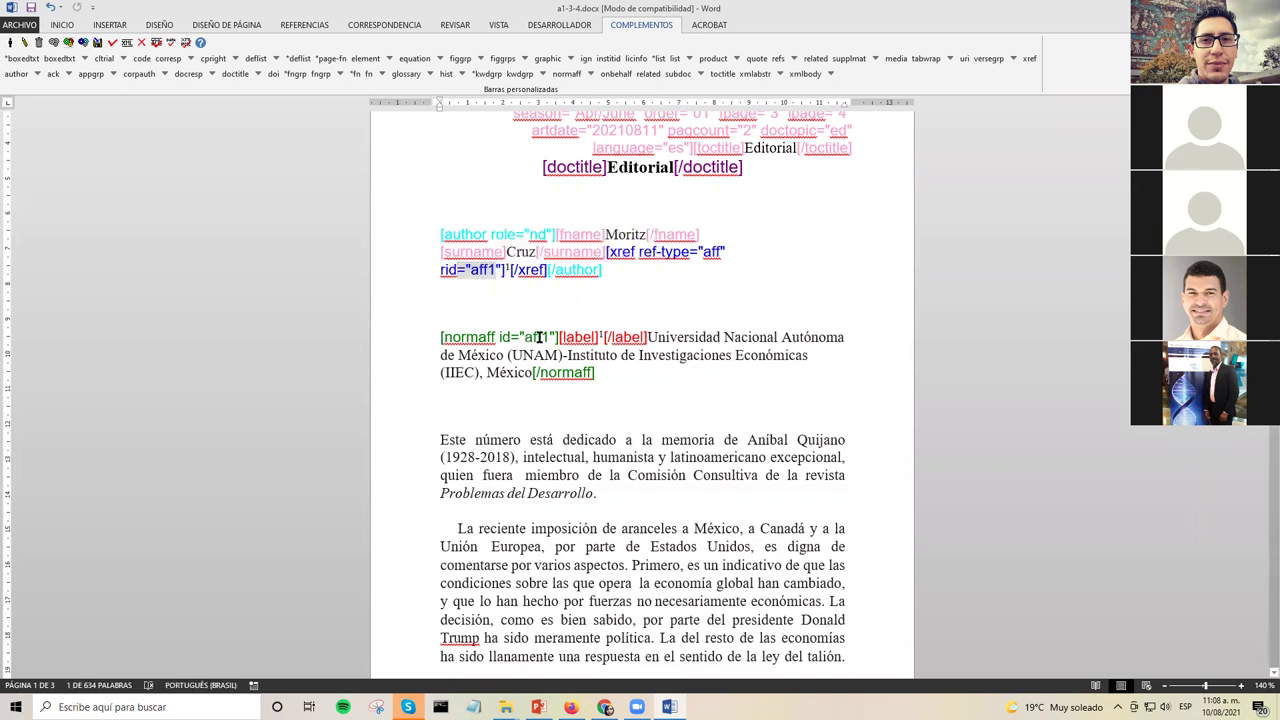
{"action": "left_click", "coordinate": [560, 358]}
{"action": "double_click", "coordinate": [545, 345]}
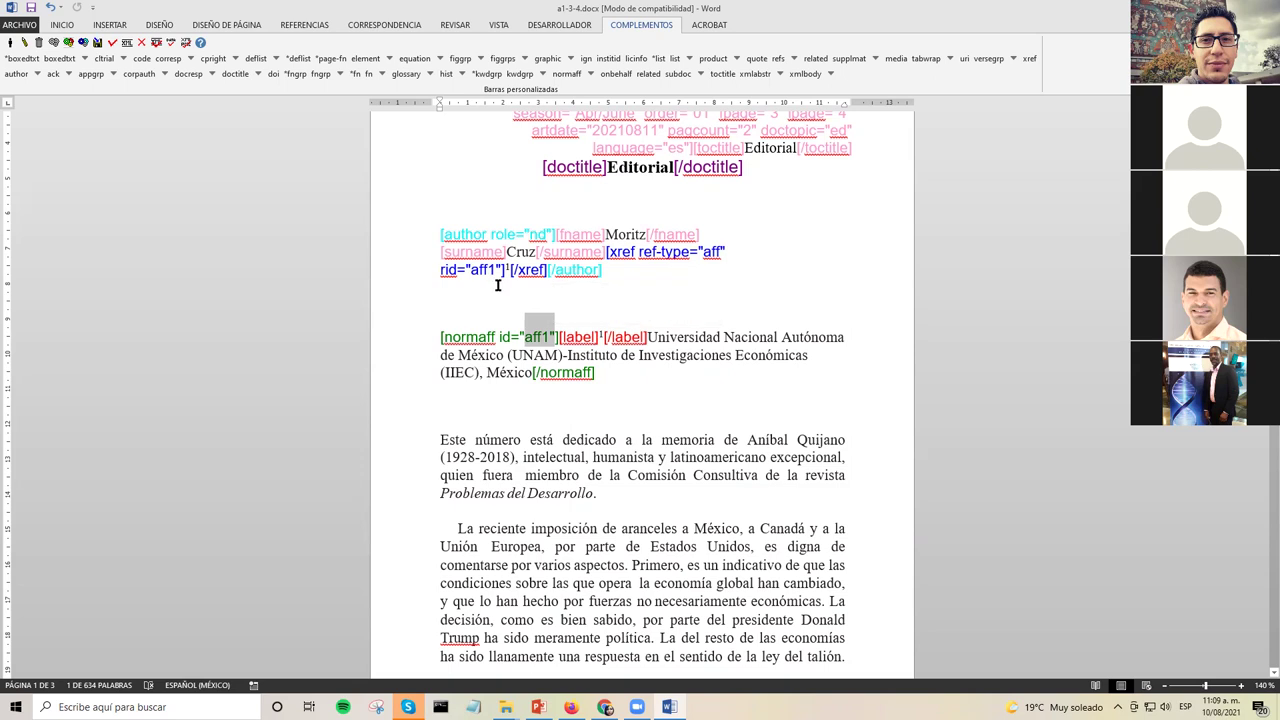
- Examine the affiliation's opening normaff tag and its id value
{"action": "left_click", "coordinate": [536, 344]}
{"action": "double_click", "coordinate": [545, 340]}
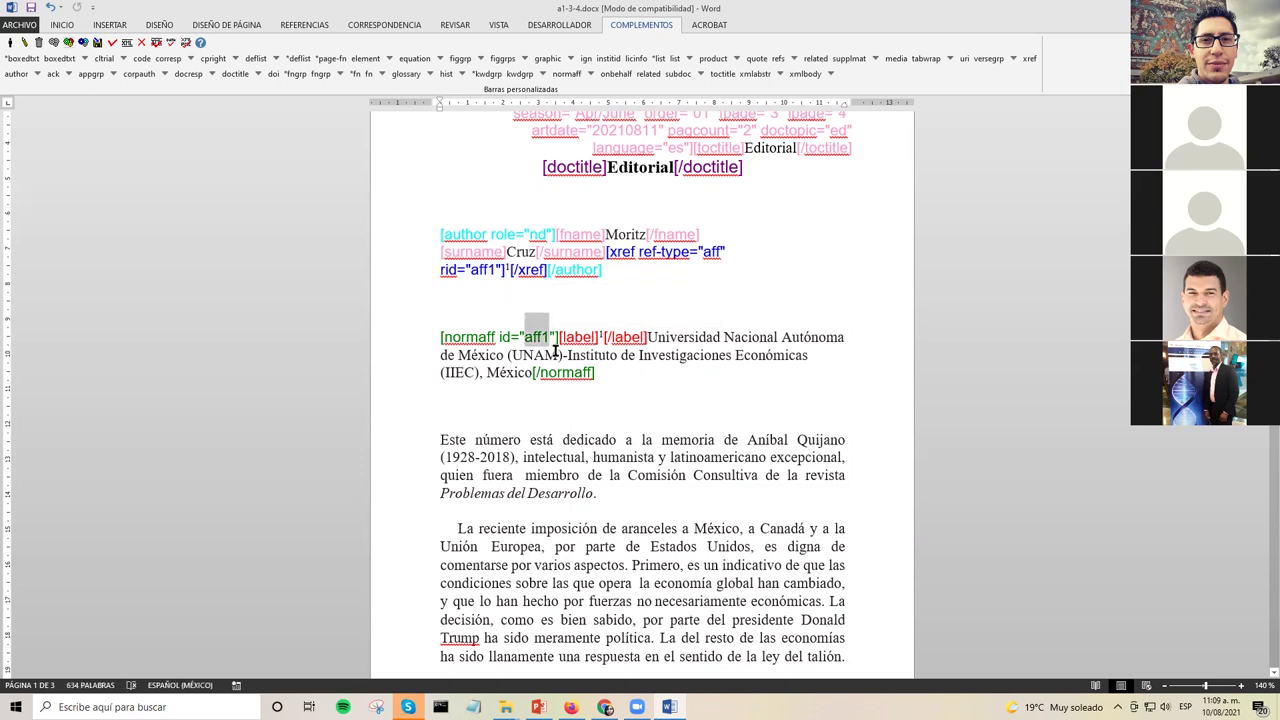
{"action": "left_click", "coordinate": [553, 348]}
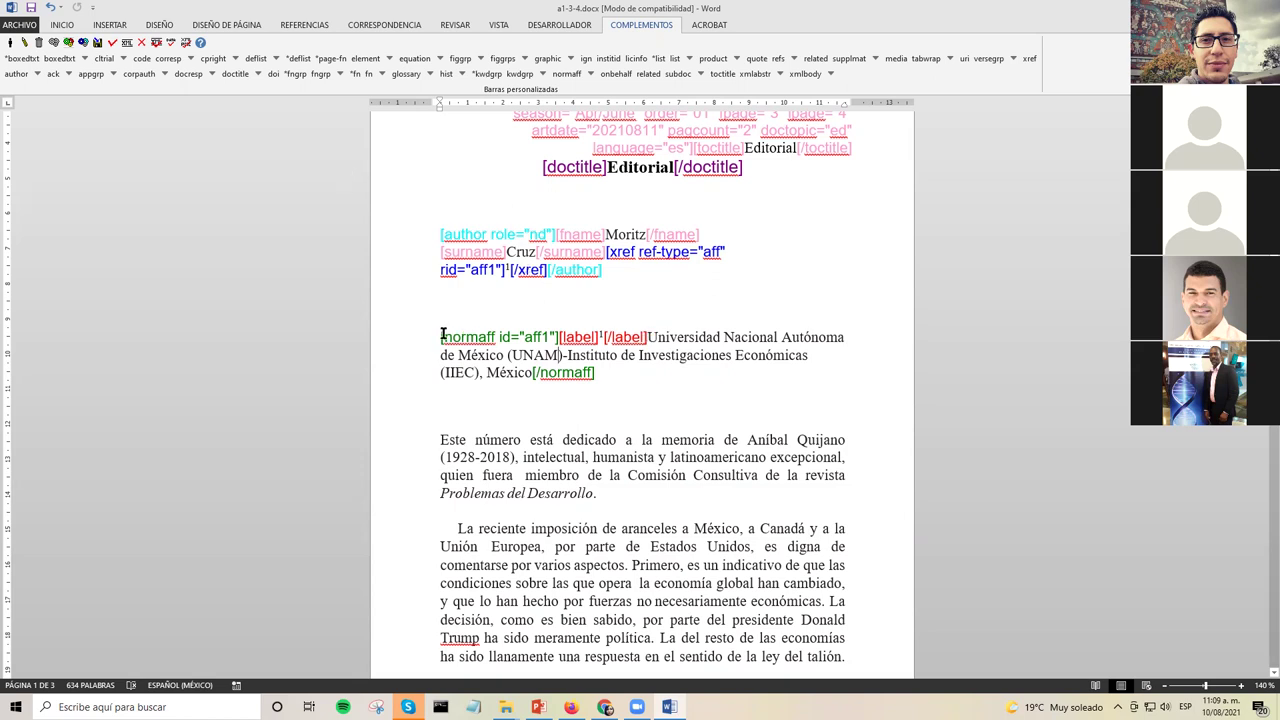
{"action": "left_click_drag", "start_coordinate": [440, 337], "coordinate": [558, 342]}
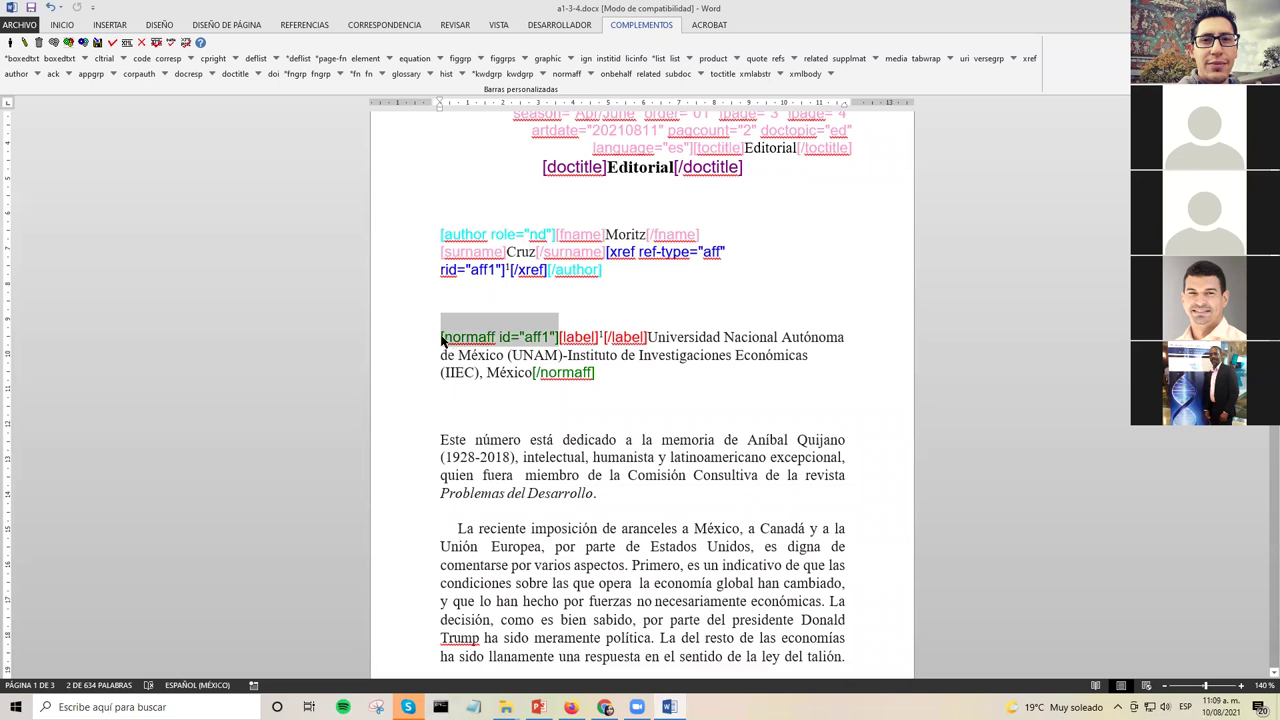
{"action": "left_click", "coordinate": [441, 337]}
{"action": "left_click_drag", "start_coordinate": [441, 337], "coordinate": [558, 340]}
{"action": "left_click", "coordinate": [548, 355]}
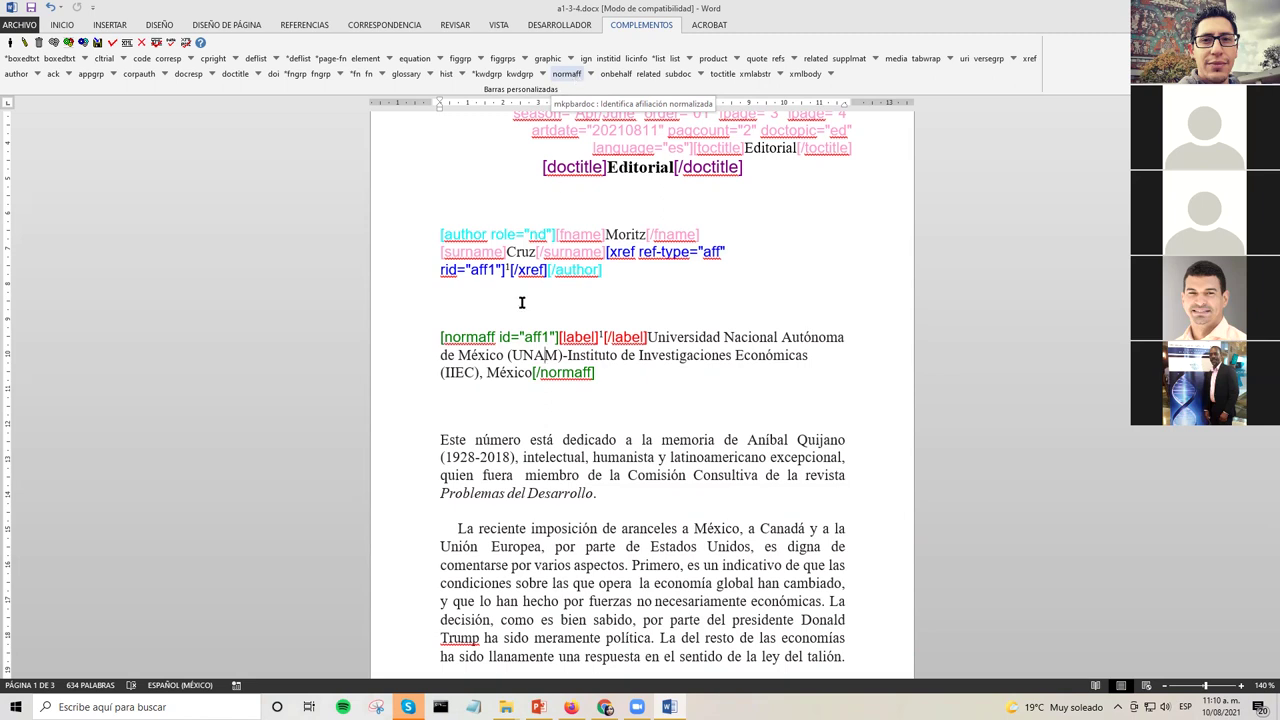
- Tag "Universidad Nacional Autónoma de México" in the affiliation as orgname
{"action": "left_click", "coordinate": [593, 77]}
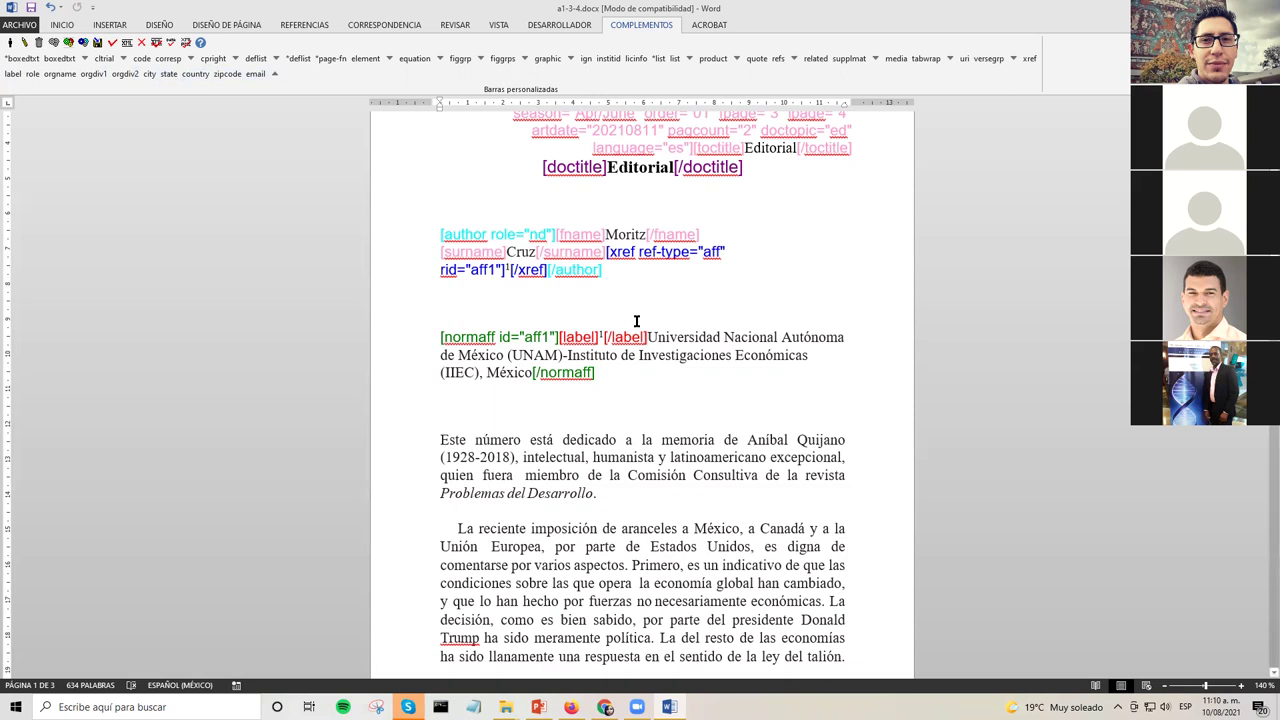
{"action": "key", "text": "shift+Right"}
{"action": "key", "text": "shift+Right"}
{"action": "key", "text": "shift+Right"}
{"action": "key", "text": "shift+Right"}
{"action": "key", "text": "shift+Right"}
{"action": "key", "text": "shift+Right"}
{"action": "key", "text": "shift+Right"}
{"action": "key", "text": "shift+Right"}
{"action": "key", "text": "shift+Right"}
{"action": "key", "text": "shift+Right"}
{"action": "key", "text": "shift+Right"}
{"action": "key", "text": "shift+Right"}
{"action": "key", "text": "shift+Right"}
{"action": "key", "text": "shift+Right"}
{"action": "key", "text": "shift+Right"}
{"action": "key", "text": "shift+Right"}
{"action": "key", "text": "shift+Right"}
{"action": "key", "text": "shift+Right"}
{"action": "key", "text": "shift+Right"}
{"action": "key", "text": "shift+Right"}
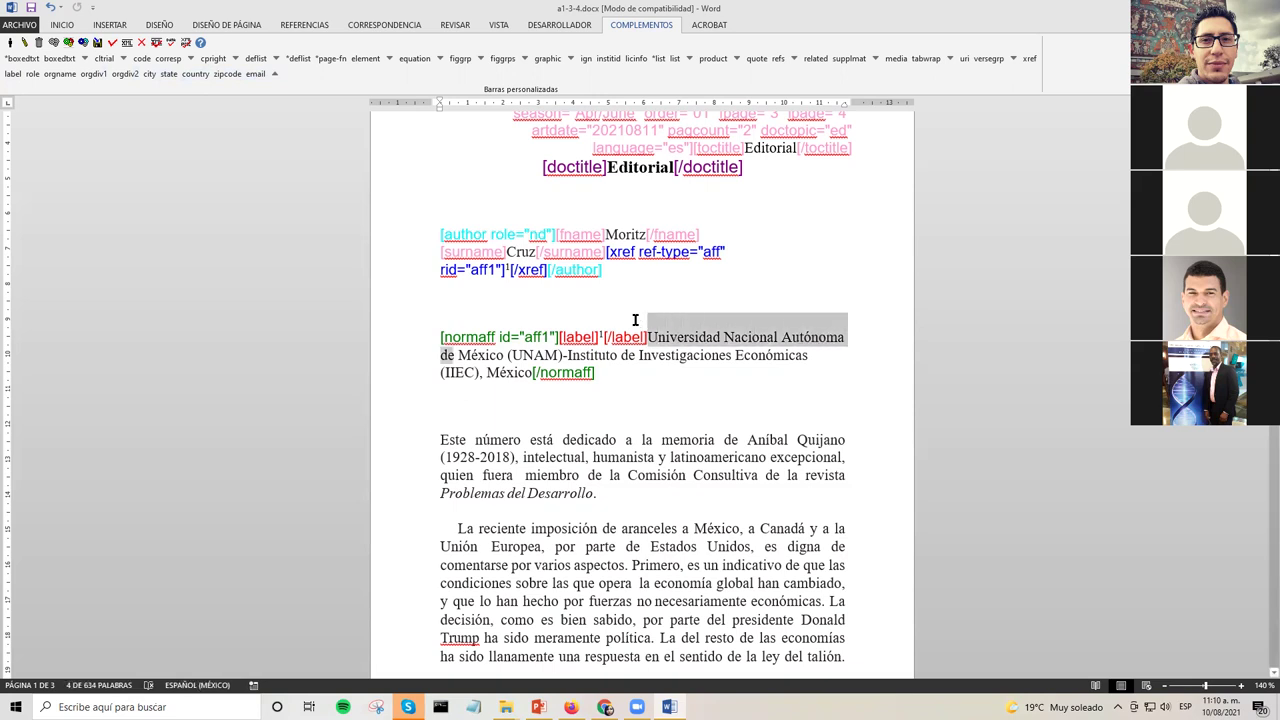
{"action": "key", "text": "shift+Right"}
{"action": "key", "text": "shift+Right"}
{"action": "key", "text": "shift+Right"}
{"action": "key", "text": "shift+Right"}
{"action": "key", "text": "shift+Right"}
{"action": "key", "text": "shift+Right"}
{"action": "key", "text": "shift+Right"}
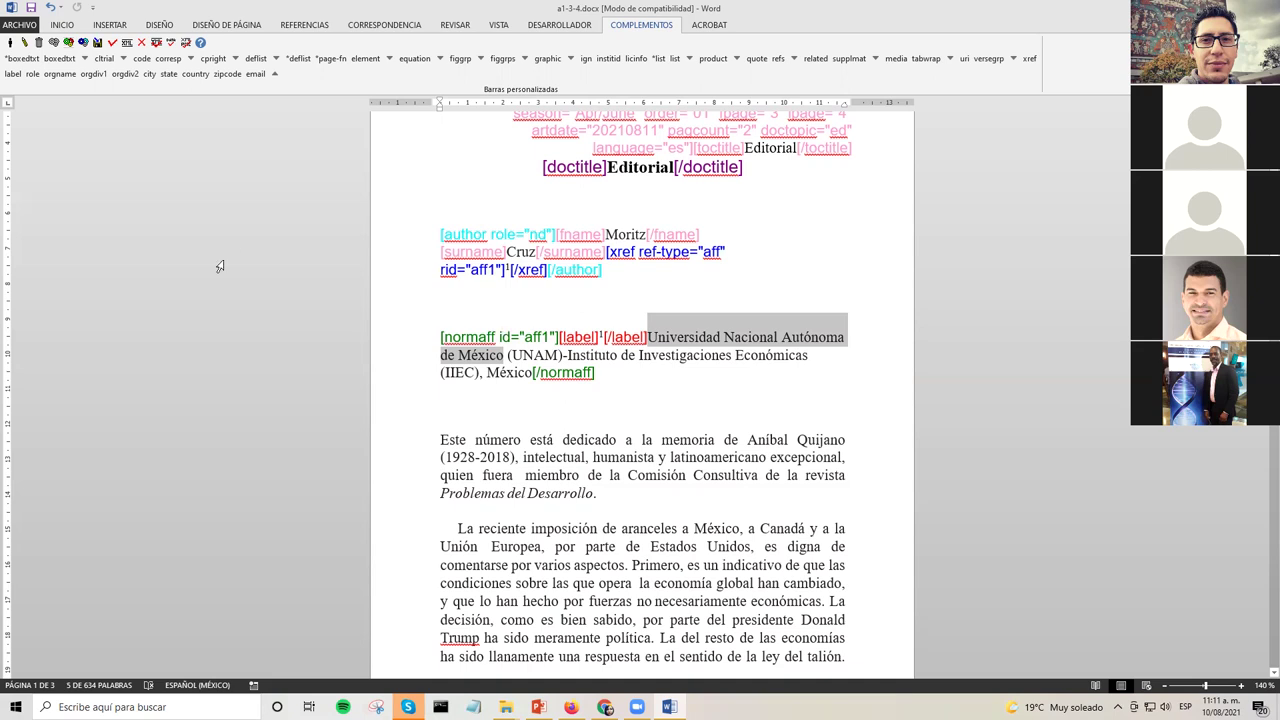
{"action": "left_click", "coordinate": [60, 75]}
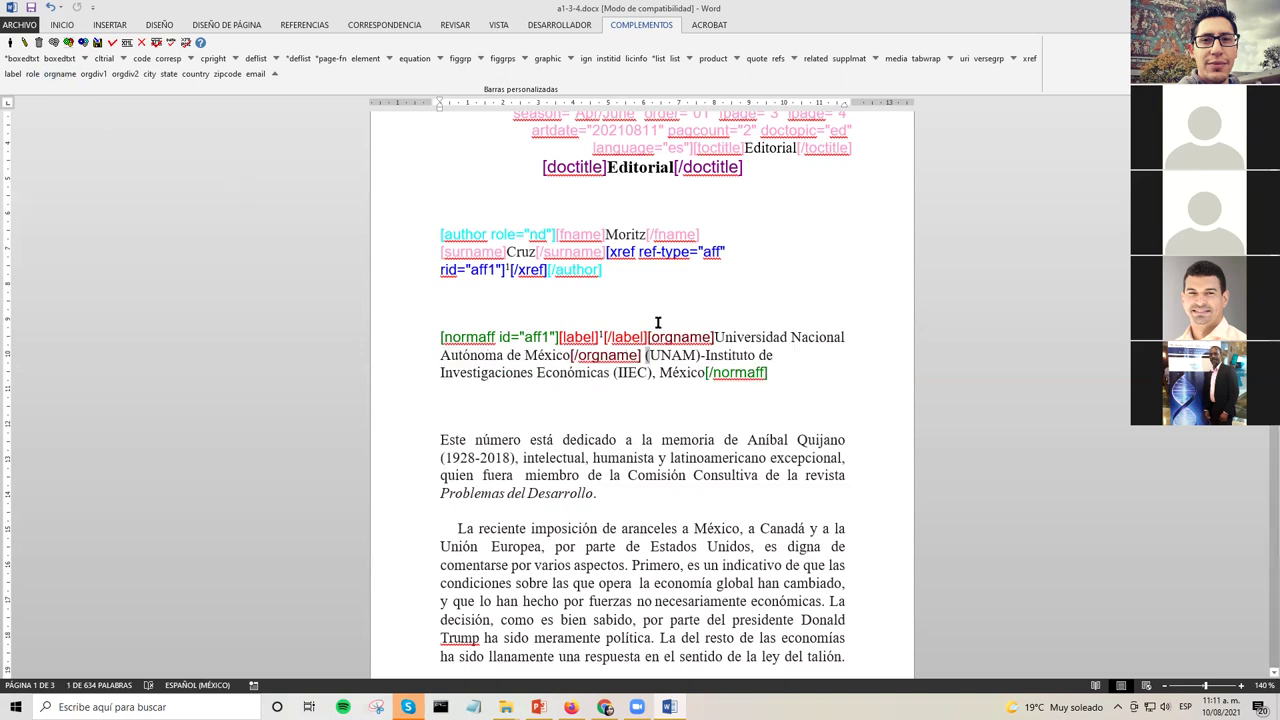
- Tag "Instituto de Investigaciones Económicas" in the affiliation as orgdiv1
{"action": "left_click", "coordinate": [704, 355]}
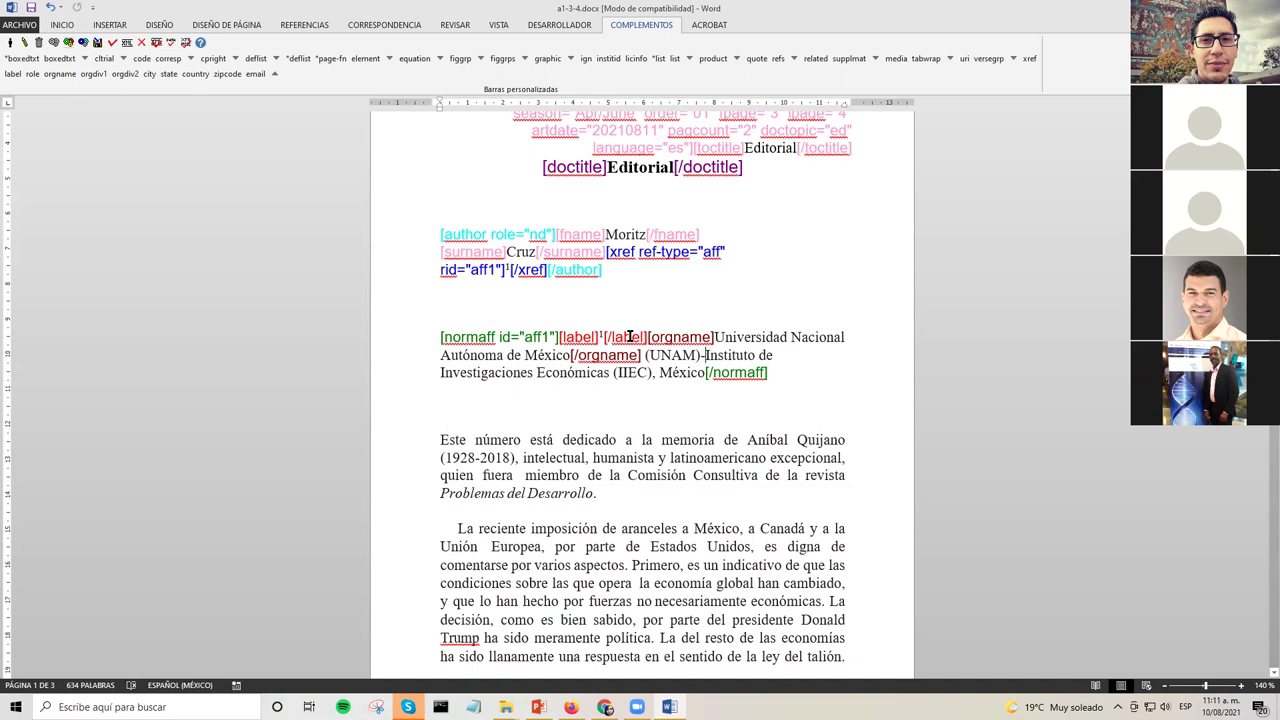
{"action": "key", "text": "shift+Right"}
{"action": "key", "text": "shift+Right"}
{"action": "key", "text": "shift+Right"}
{"action": "key", "text": "shift+Right"}
{"action": "key", "text": "shift+Right"}
{"action": "key", "text": "shift+Right"}
{"action": "key", "text": "shift+Right"}
{"action": "key", "text": "shift+Right"}
{"action": "key", "text": "shift+Right"}
{"action": "key", "text": "shift+Right"}
{"action": "key", "text": "shift+Right"}
{"action": "key", "text": "shift+Right"}
{"action": "key", "text": "shift+Right"}
{"action": "key", "text": "shift+Right"}
{"action": "key", "text": "shift+Right"}
{"action": "key", "text": "shift+Right"}
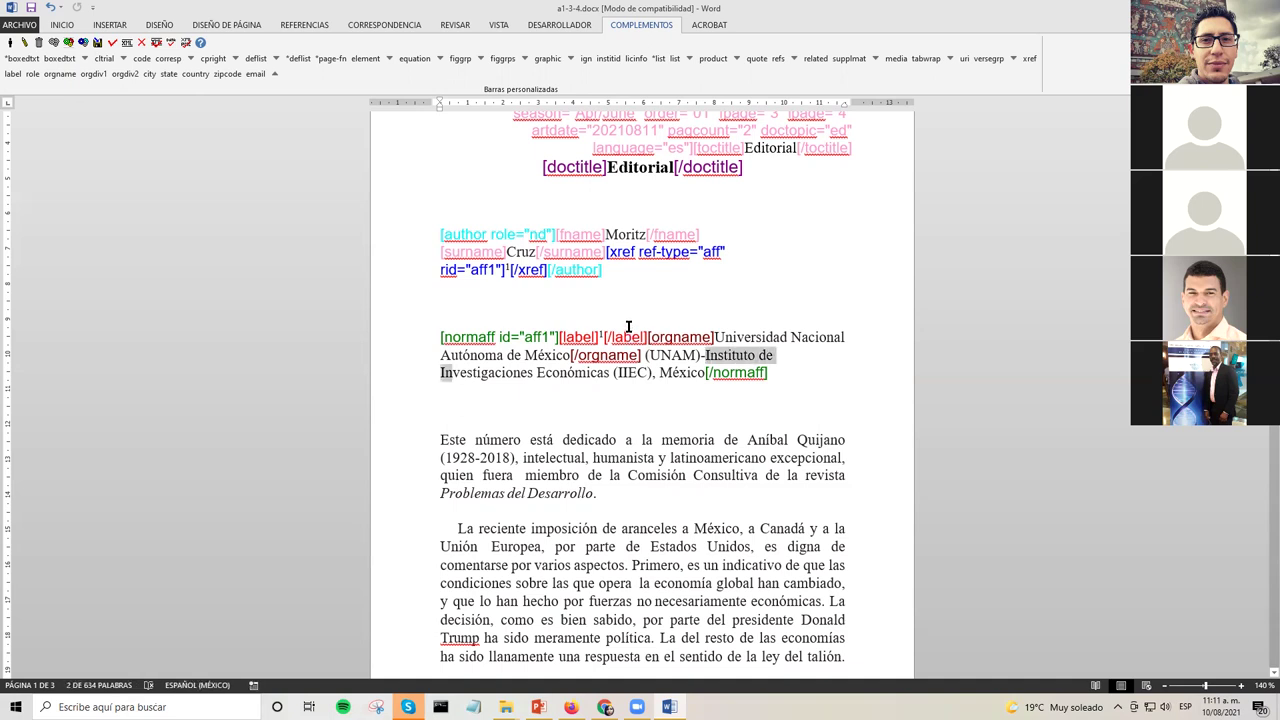
{"action": "key", "text": "shift+Right"}
{"action": "key", "text": "shift+Right"}
{"action": "key", "text": "shift+Right"}
{"action": "key", "text": "shift+Right"}
{"action": "key", "text": "shift+Right"}
{"action": "key", "text": "shift+Right"}
{"action": "key", "text": "shift+Right"}
{"action": "key", "text": "shift+Right"}
{"action": "key", "text": "shift+Right"}
{"action": "key", "text": "shift+Right"}
{"action": "key", "text": "shift+Right"}
{"action": "key", "text": "shift+Right"}
{"action": "key", "text": "shift+Right"}
{"action": "key", "text": "shift+Right"}
{"action": "key", "text": "shift+Right"}
{"action": "key", "text": "shift+Right"}
{"action": "key", "text": "shift+Right"}
{"action": "key", "text": "shift+Right"}
{"action": "key", "text": "shift+Right"}
{"action": "key", "text": "shift+Right"}
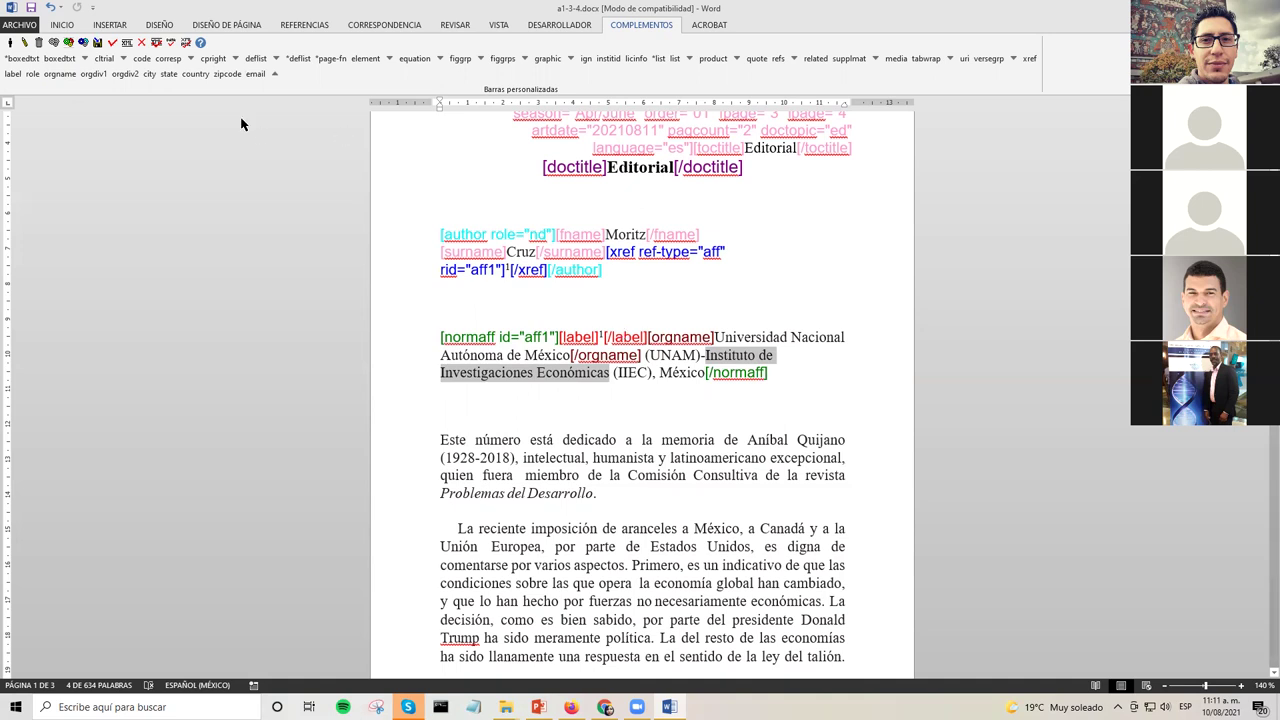
{"action": "left_click", "coordinate": [93, 75]}
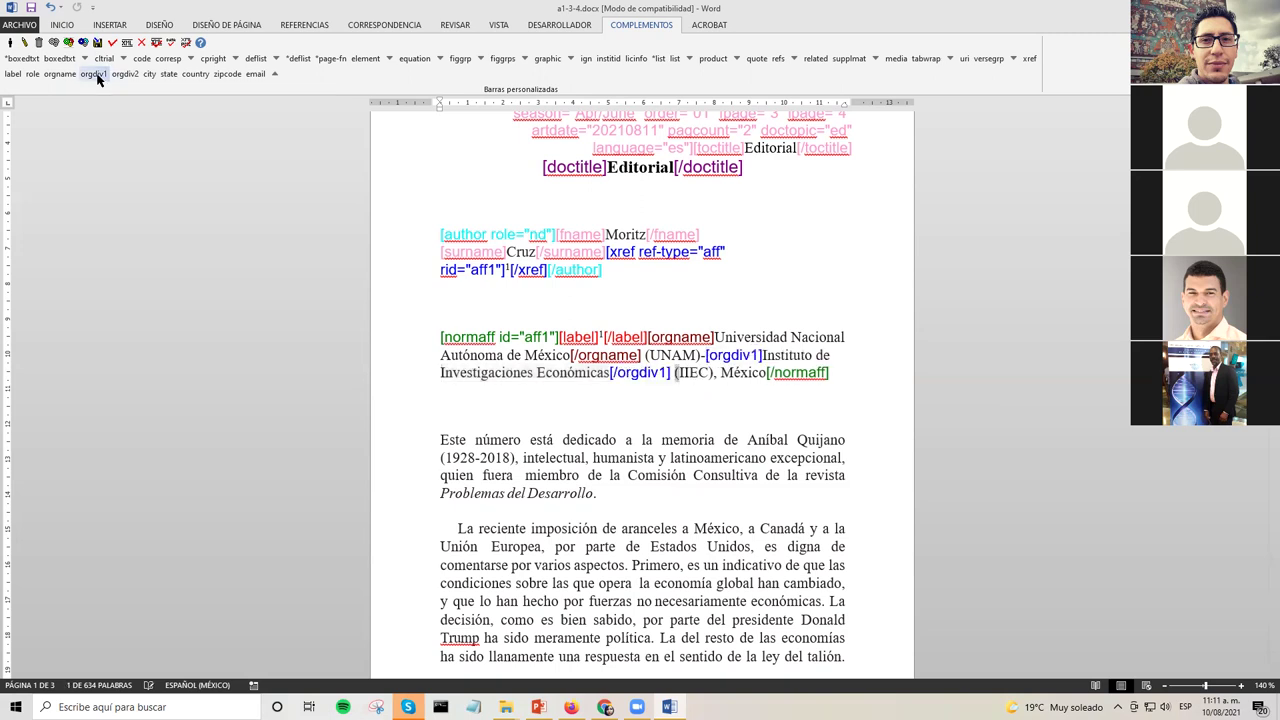
- Check where the opening orgdiv1 tag sits before the institute's name
{"action": "left_click", "coordinate": [676, 378]}
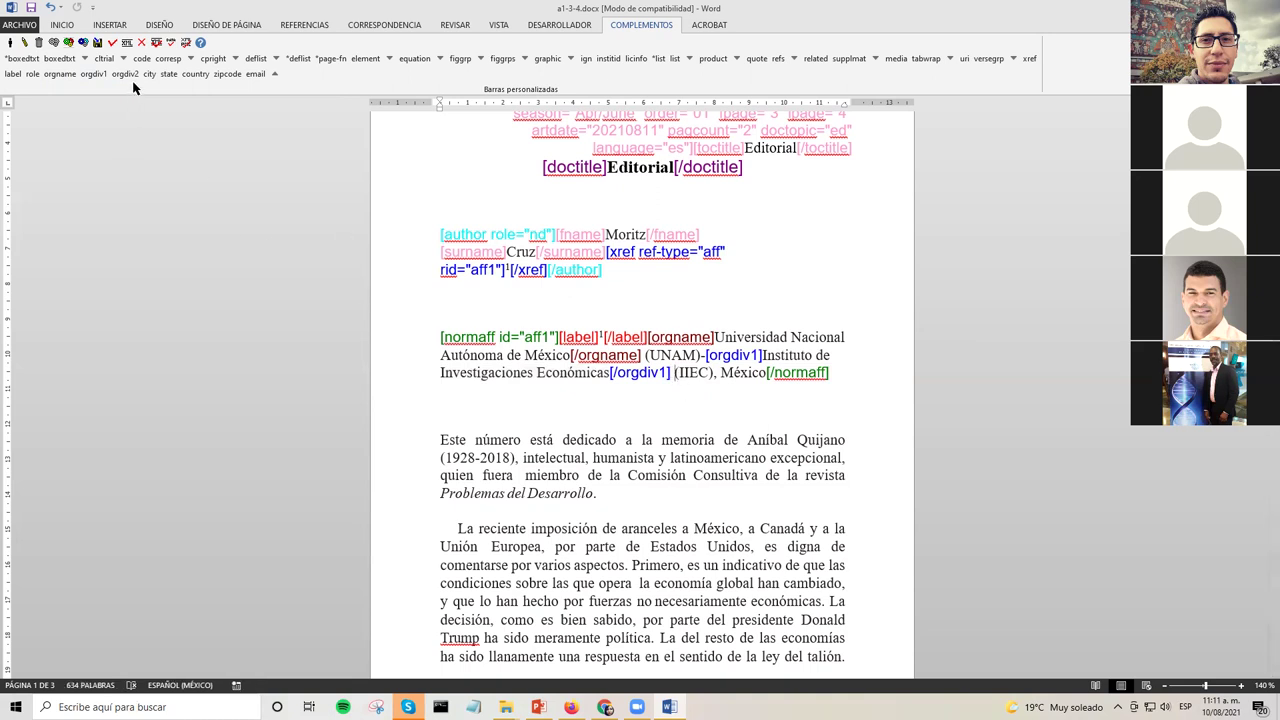
{"action": "double_click", "coordinate": [707, 356]}
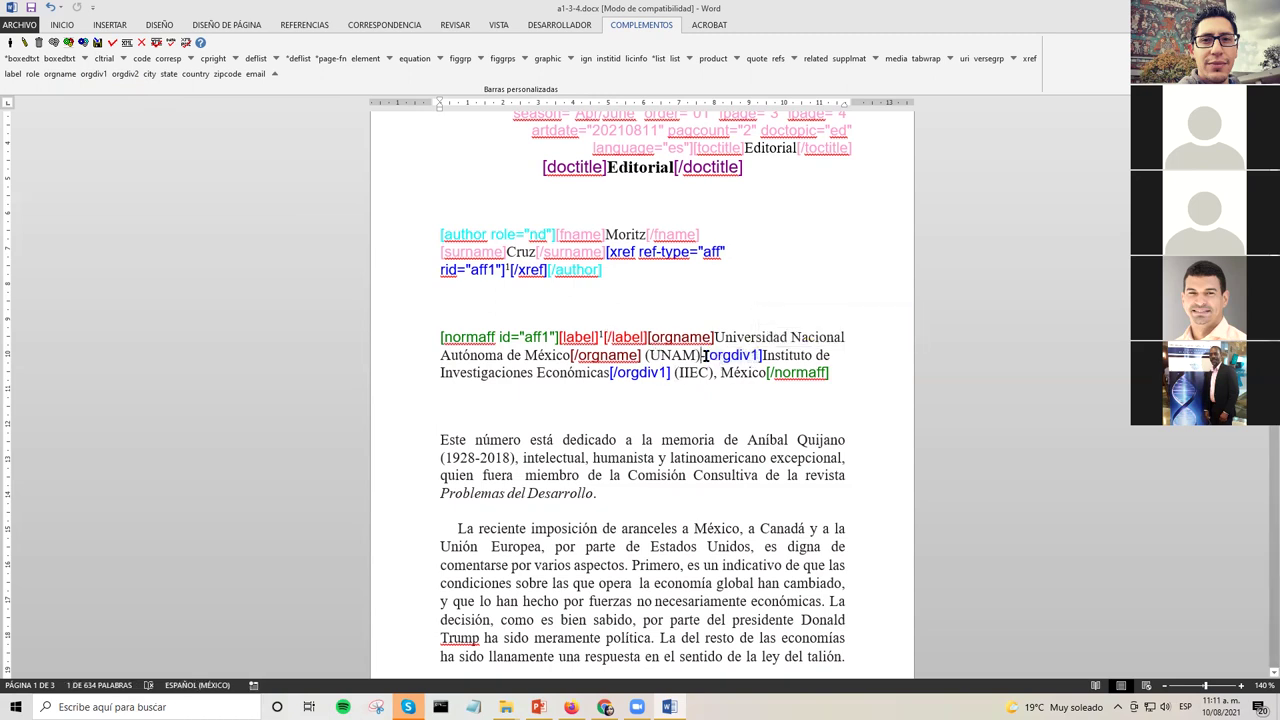
{"action": "left_click_drag", "start_coordinate": [707, 356], "coordinate": [763, 357]}
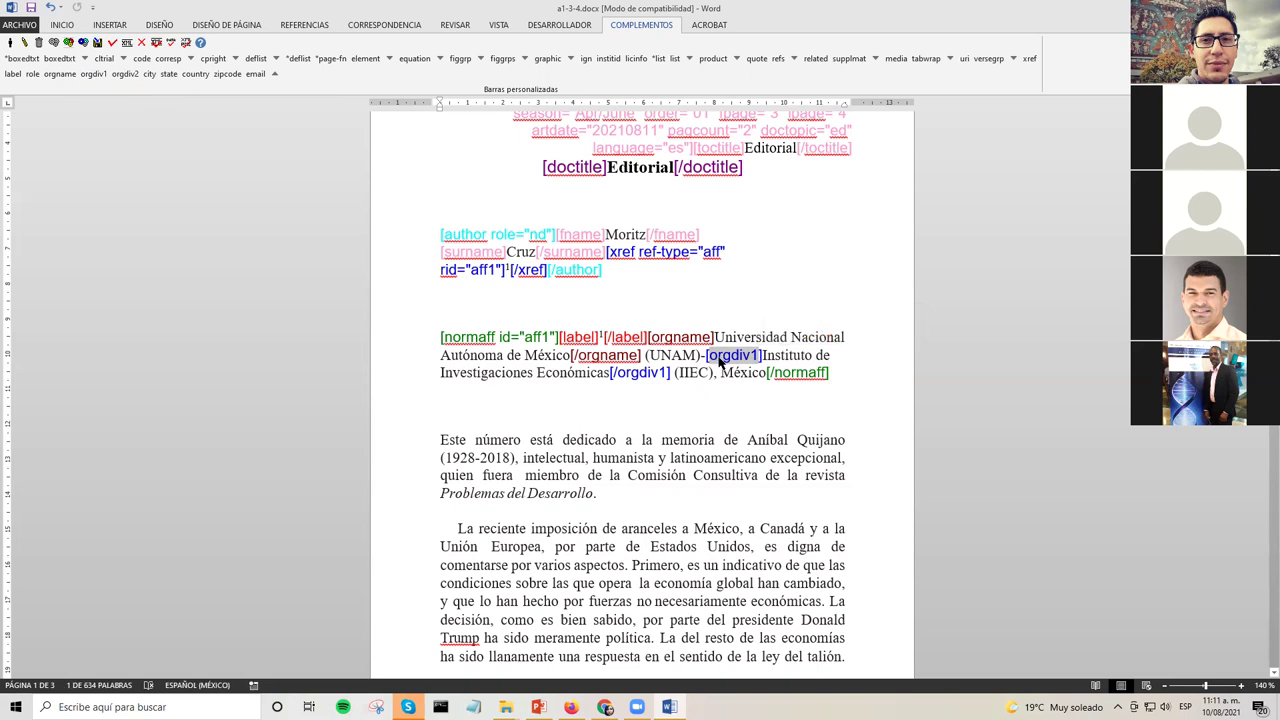
{"action": "left_click", "coordinate": [719, 360]}
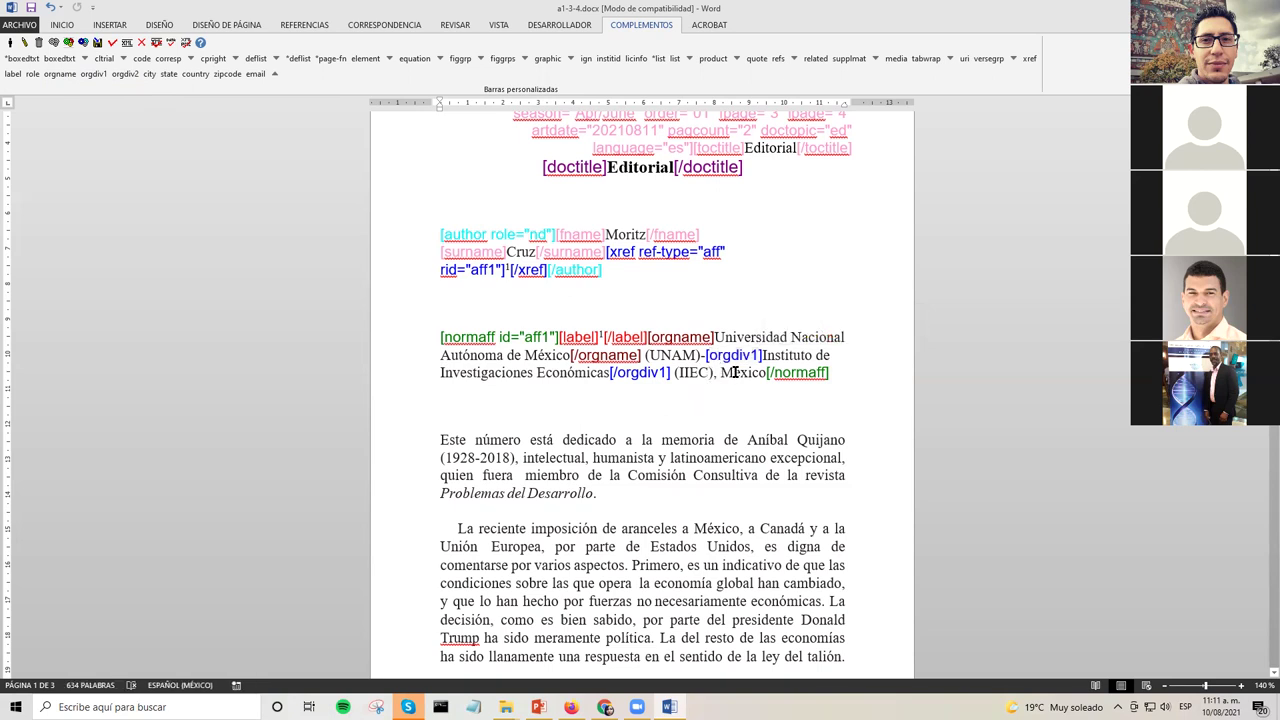
- Tag "México" at the end of the affiliation as country and return to the parent element bar
{"action": "double_click", "coordinate": [738, 372]}
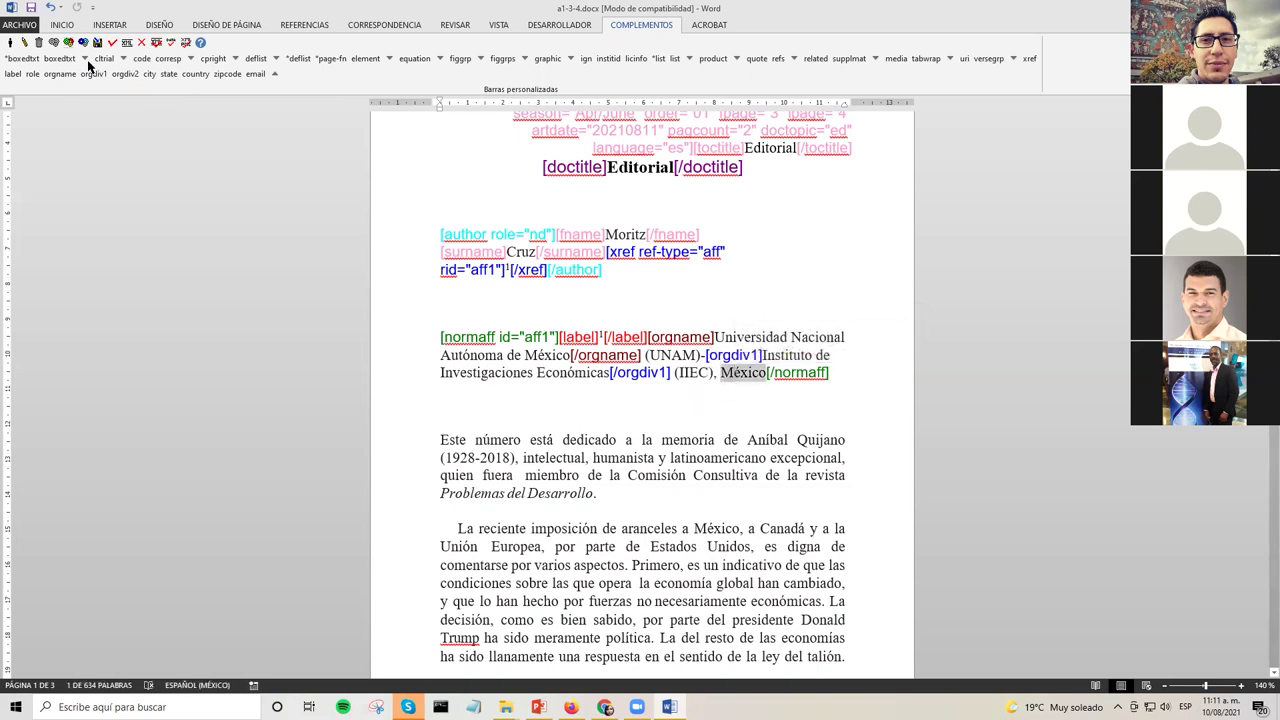
{"action": "left_click", "coordinate": [200, 75]}
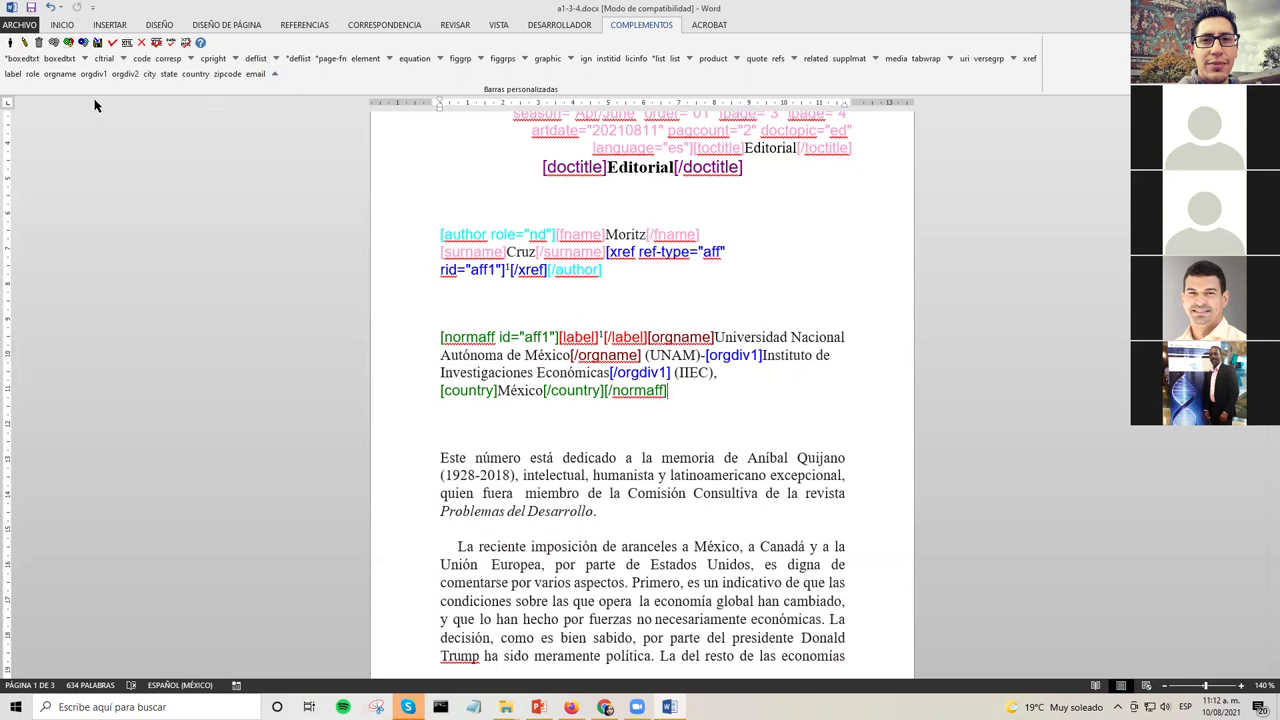
{"action": "left_click", "coordinate": [275, 76]}
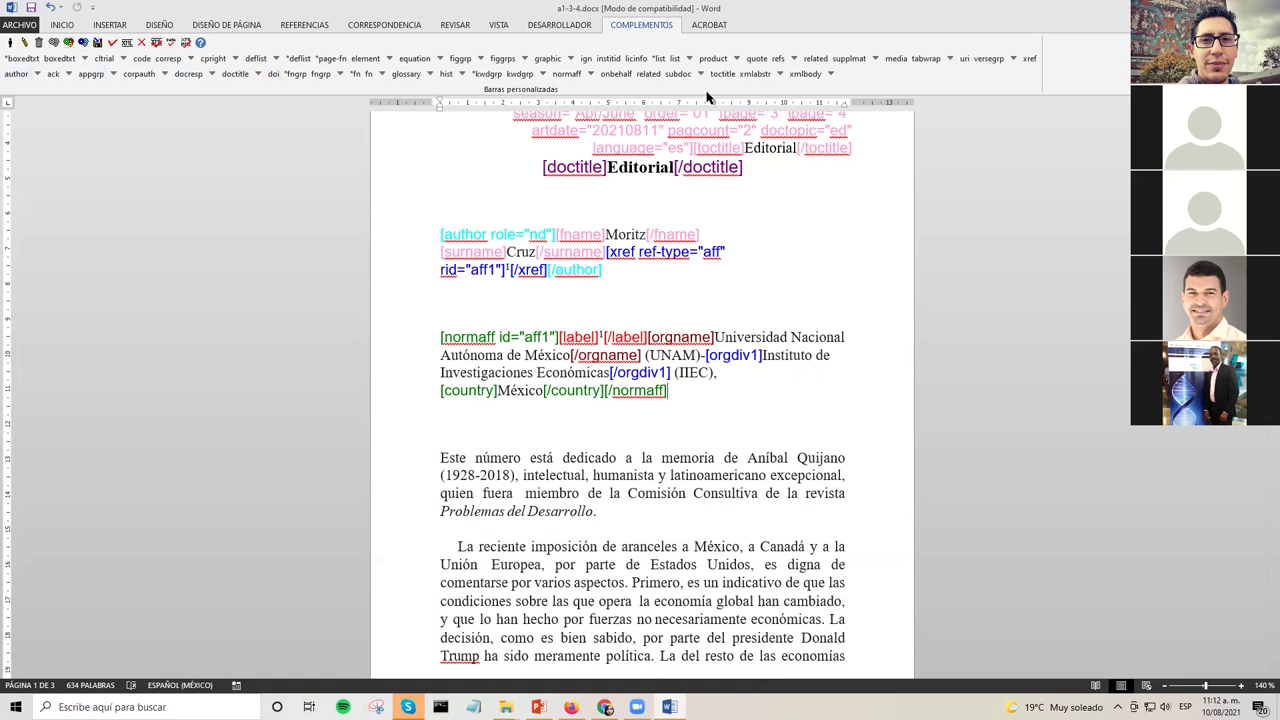
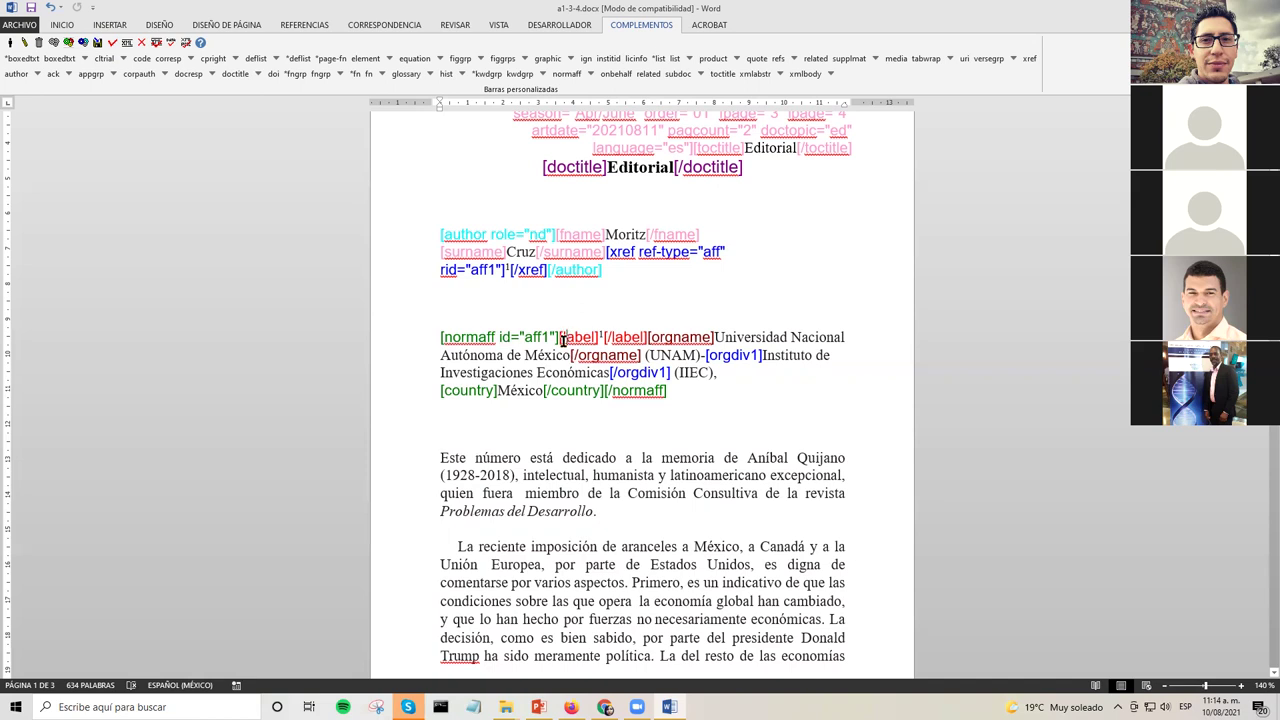
- Delete the label tag around the affiliation's superscript 1 and apply the label tag to it again
{"action": "left_click", "coordinate": [37, 44]}
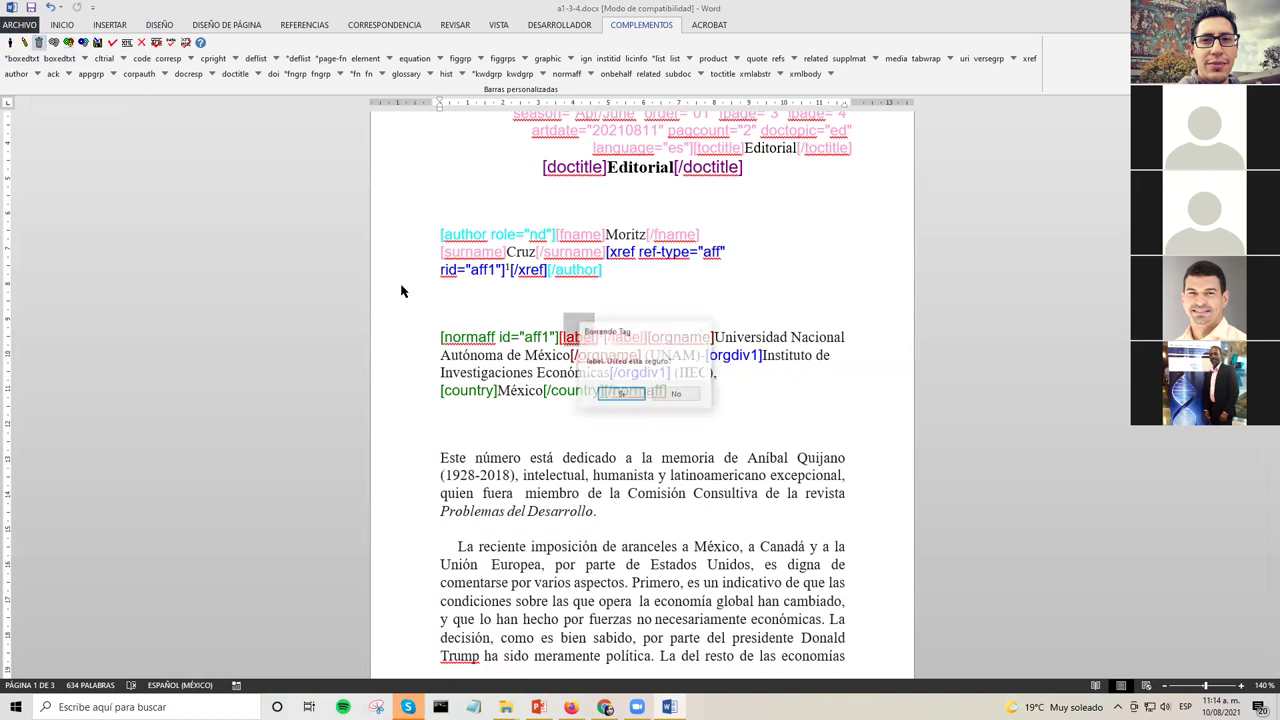
{"action": "left_click", "coordinate": [637, 398]}
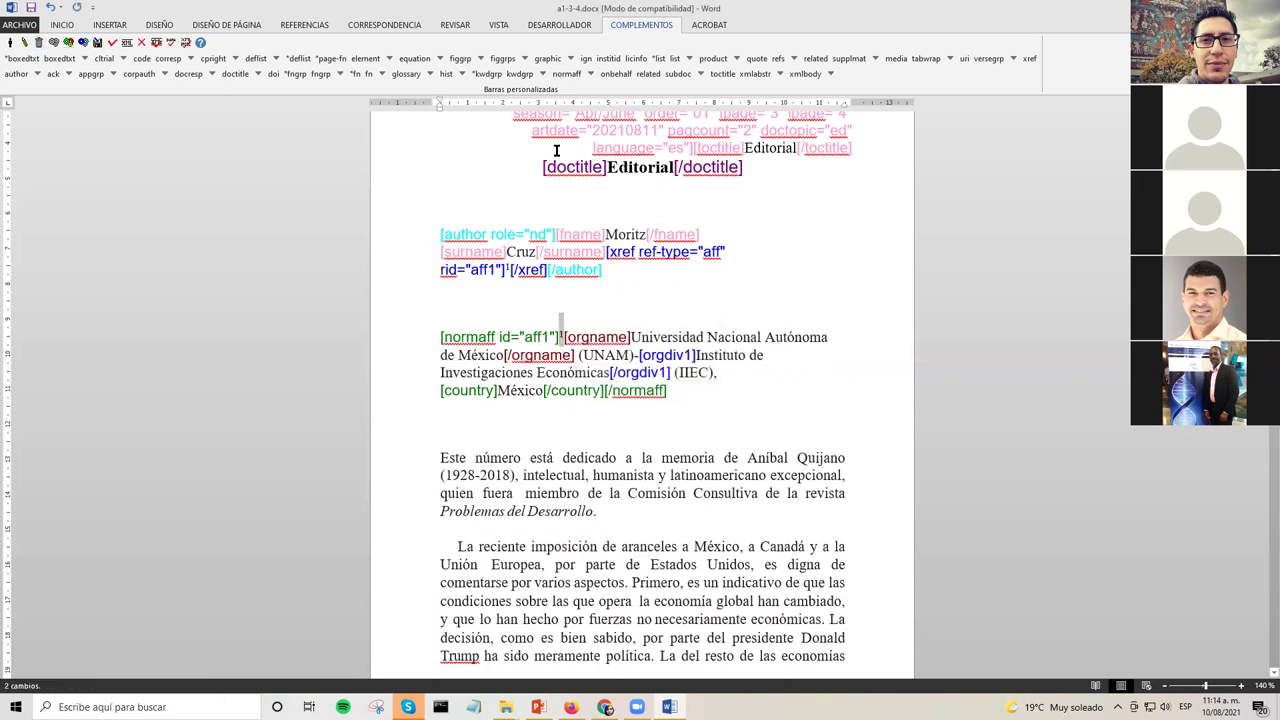
{"action": "left_click", "coordinate": [591, 76]}
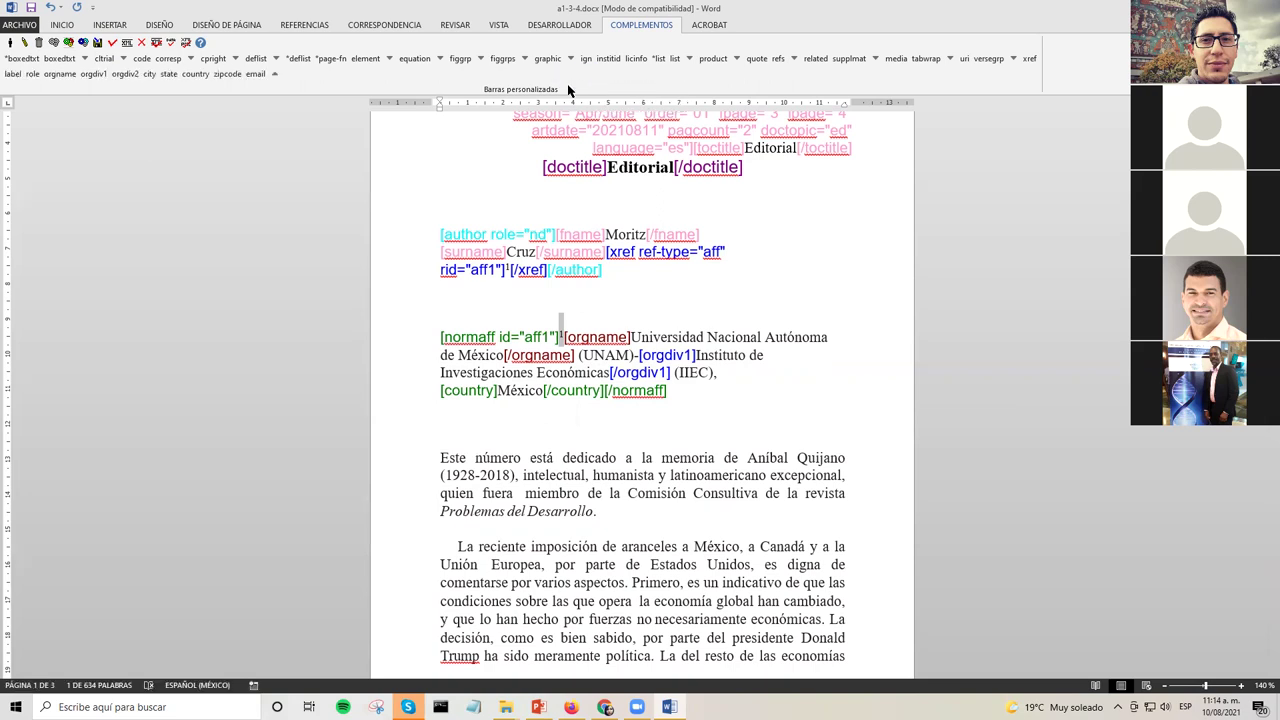
{"action": "left_click", "coordinate": [12, 74]}
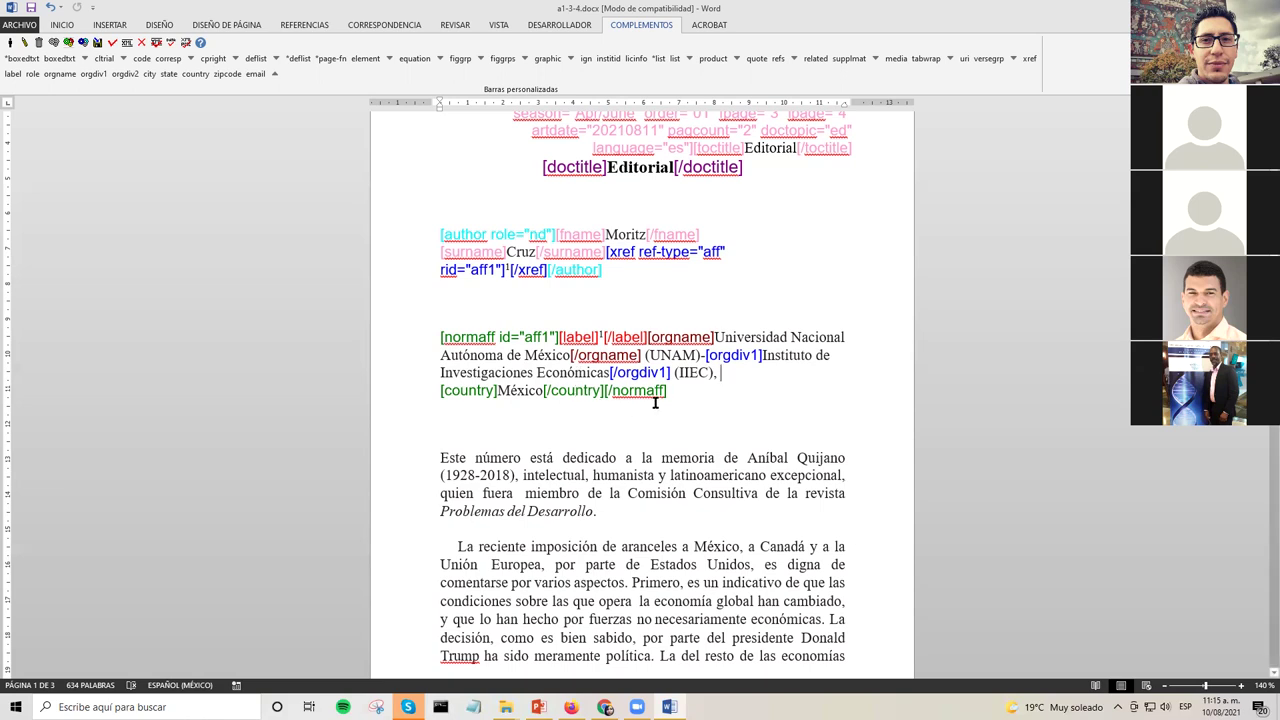
- Review the affiliation's markup, comparing the opening and closing normaff tags with the label and orgname tags nested inside
{"action": "left_click_drag", "start_coordinate": [669, 392], "coordinate": [607, 399]}
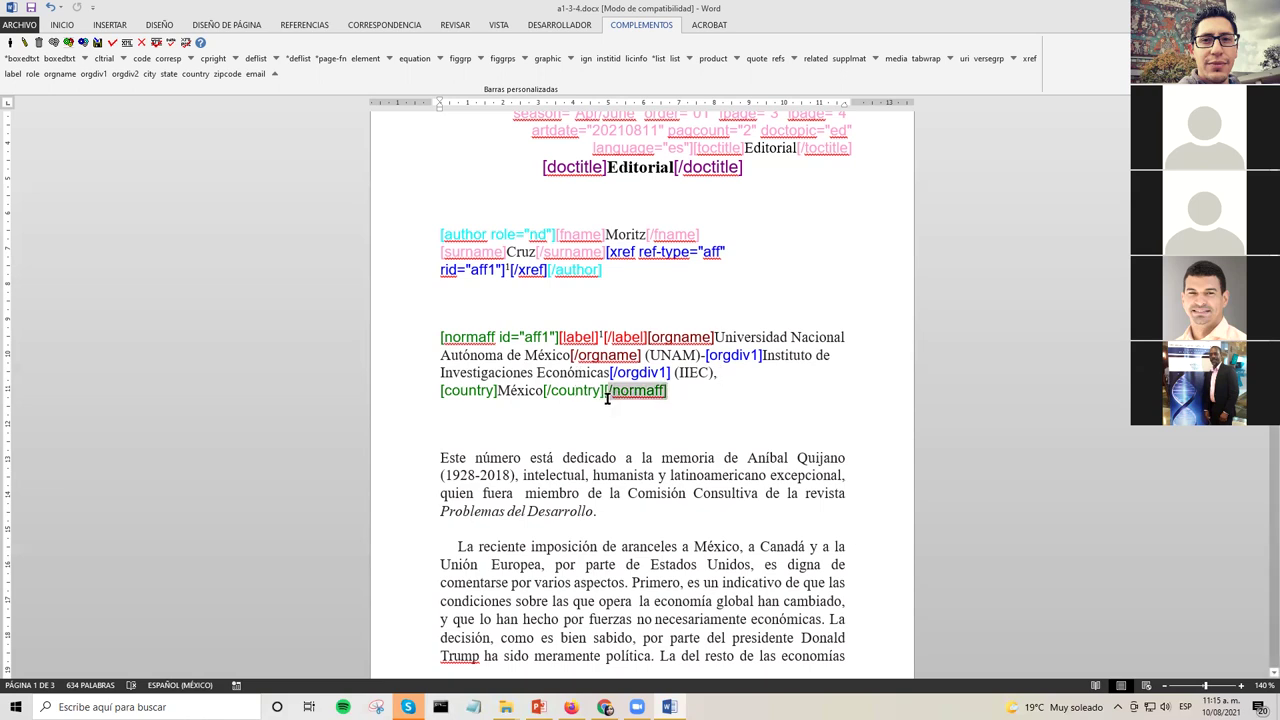
{"action": "left_click", "coordinate": [583, 372]}
{"action": "left_click", "coordinate": [451, 339]}
{"action": "double_click", "coordinate": [467, 339]}
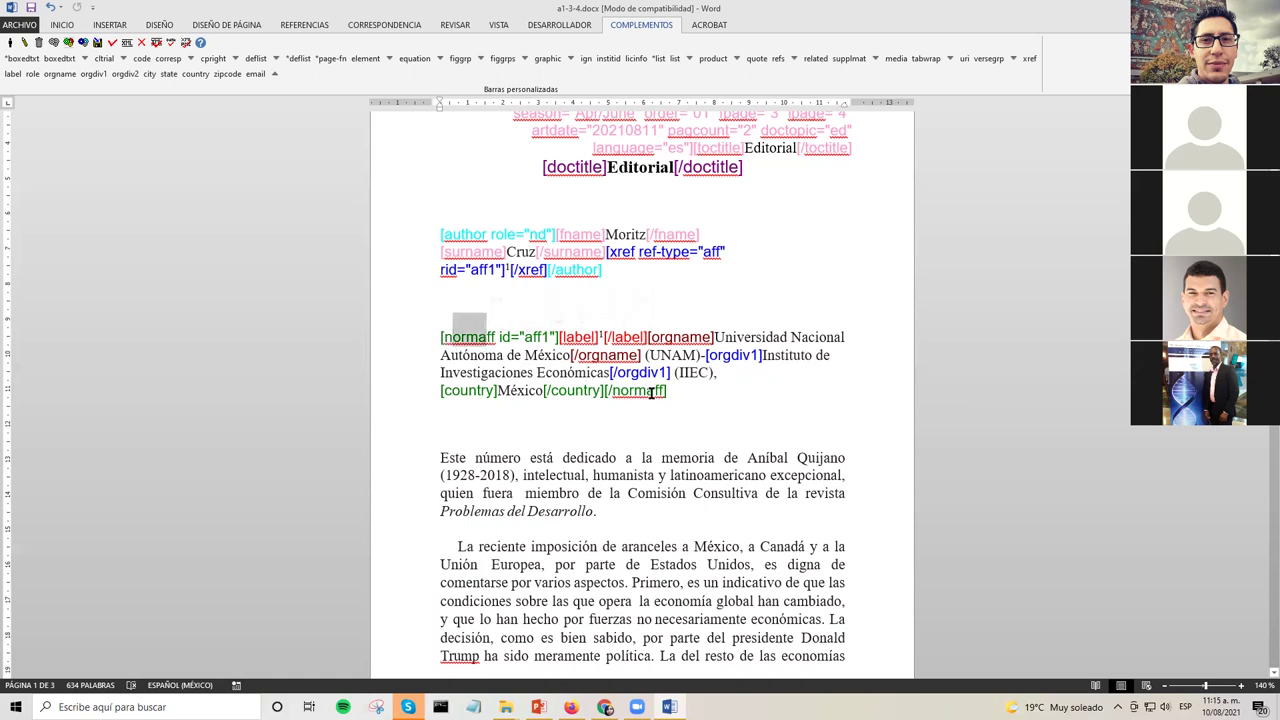
{"action": "double_click", "coordinate": [586, 340]}
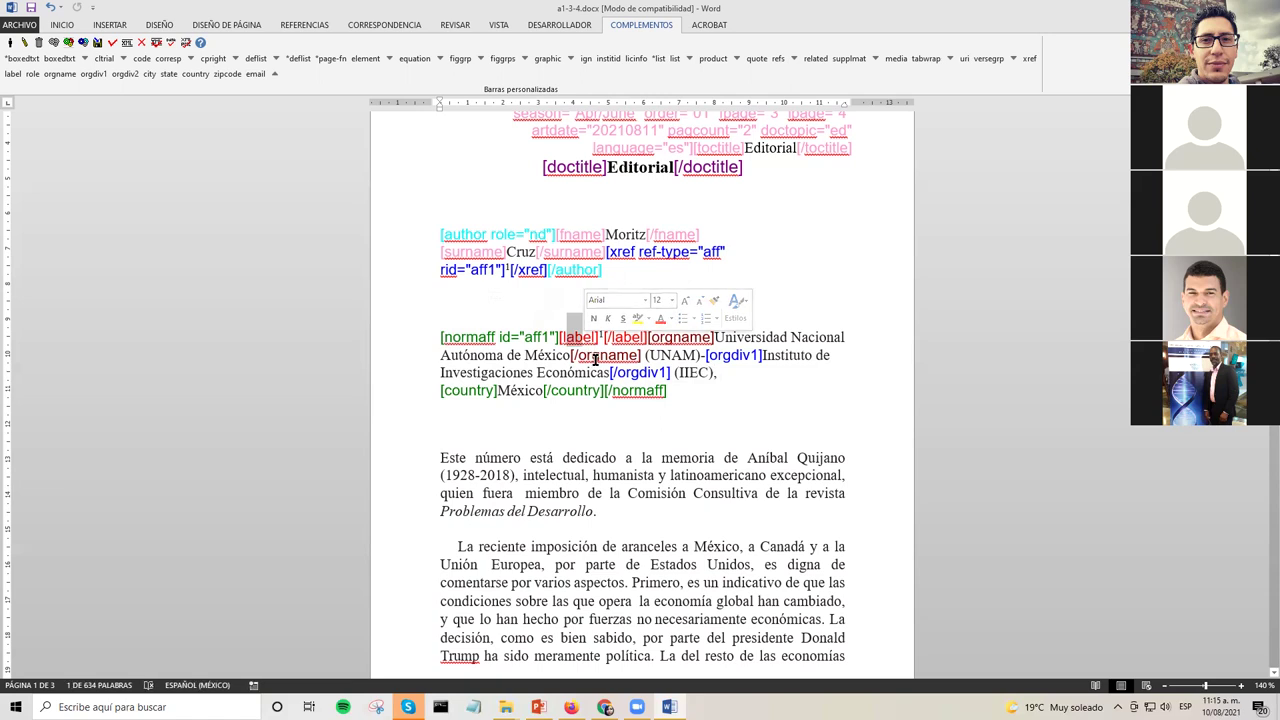
{"action": "double_click", "coordinate": [597, 356]}
{"action": "left_click", "coordinate": [559, 374]}
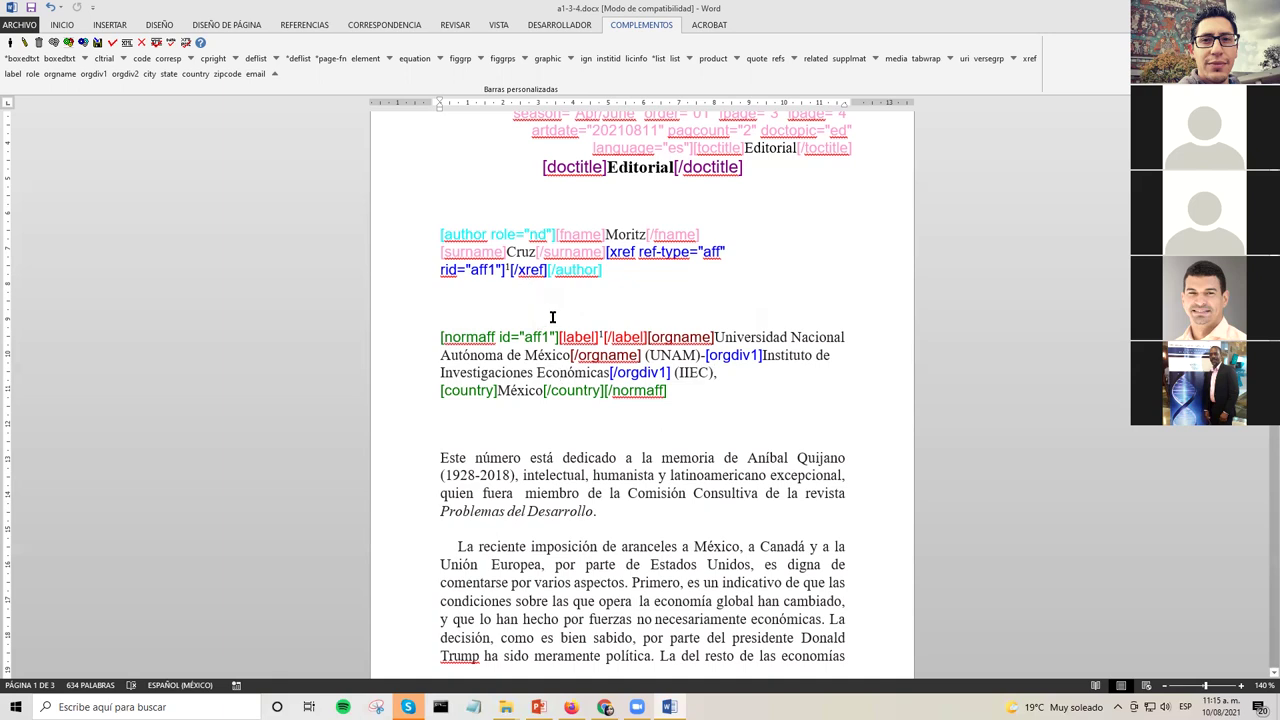
{"action": "left_click", "coordinate": [686, 388]}
{"action": "scroll", "coordinate": [684, 320], "scroll_direction": "down", "scroll_amount": 2}
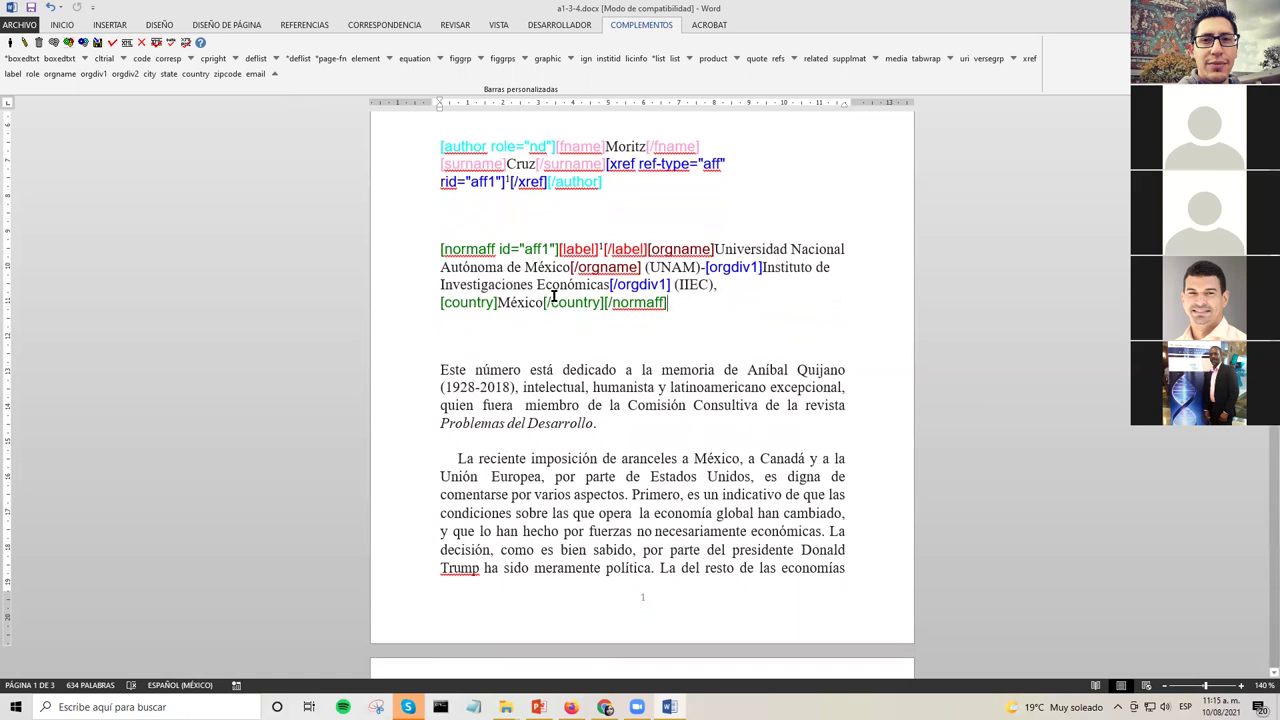
- Open the normaff element's attributes for editing and set icountry to Mexico
{"action": "left_click", "coordinate": [454, 251]}
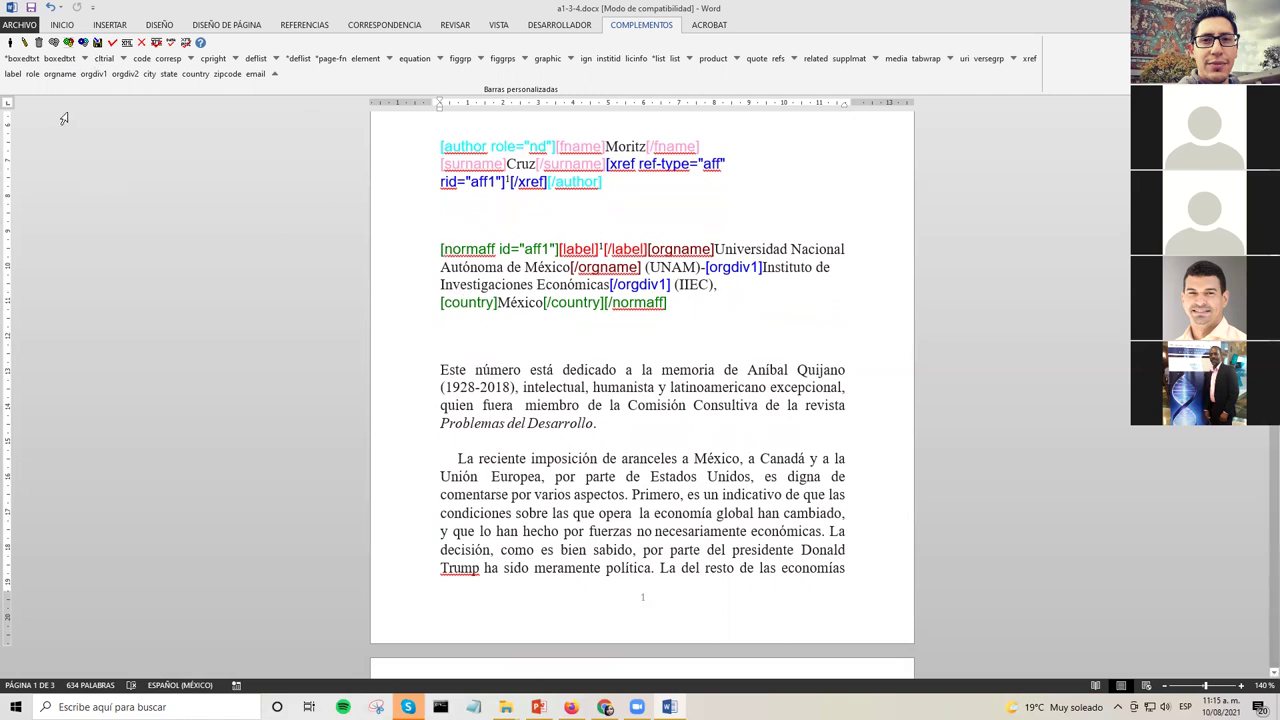
{"action": "left_click", "coordinate": [25, 43]}
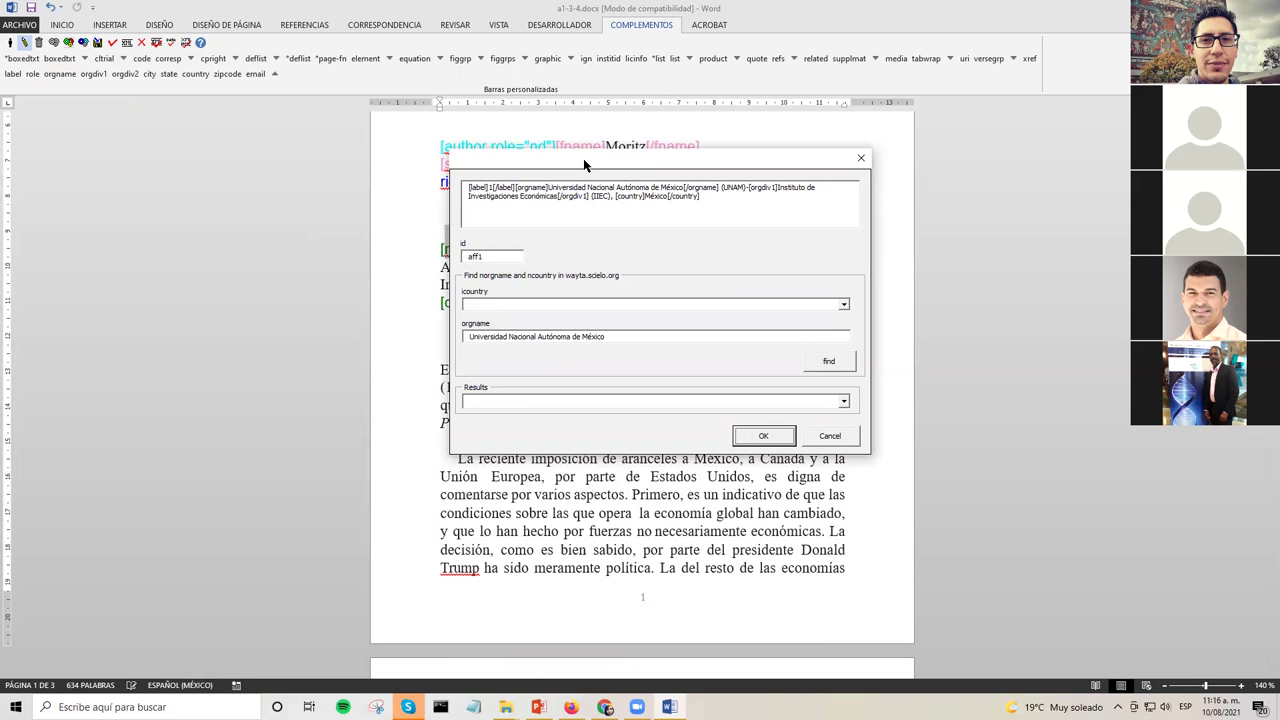
{"action": "left_click_drag", "start_coordinate": [583, 158], "coordinate": [573, 161]}
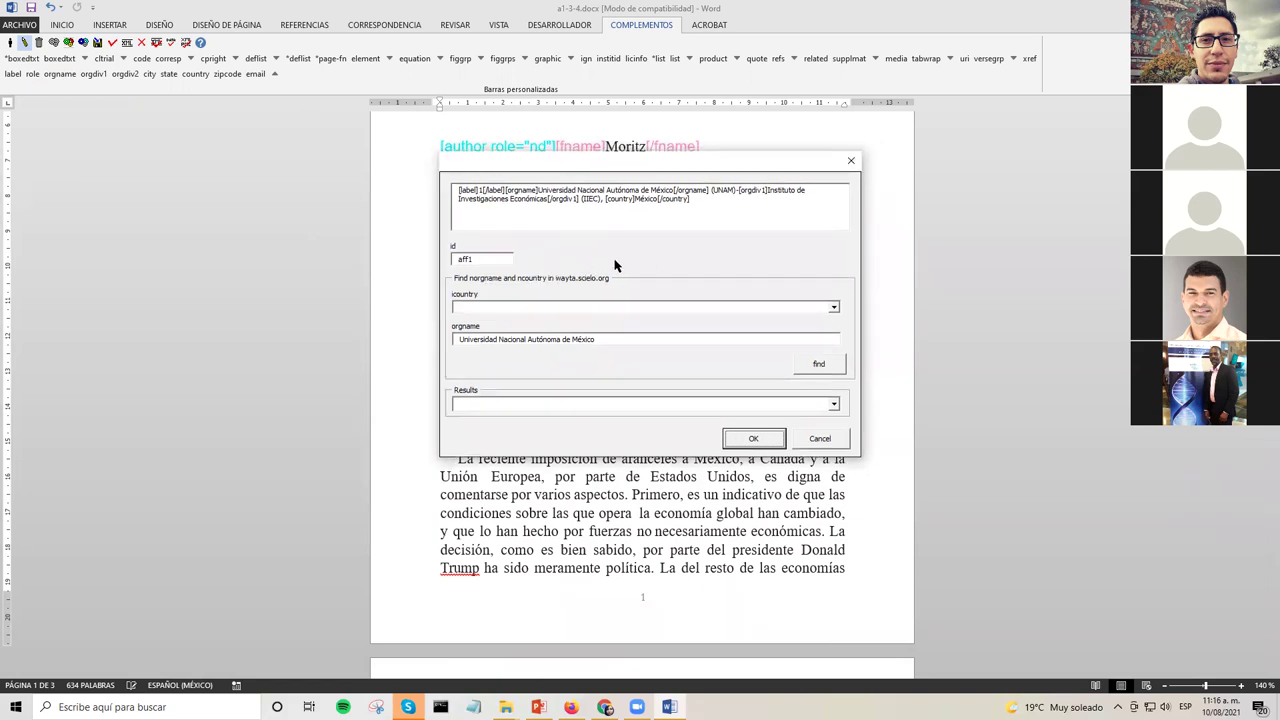
{"action": "left_click", "coordinate": [505, 262]}
{"action": "left_click", "coordinate": [832, 307]}
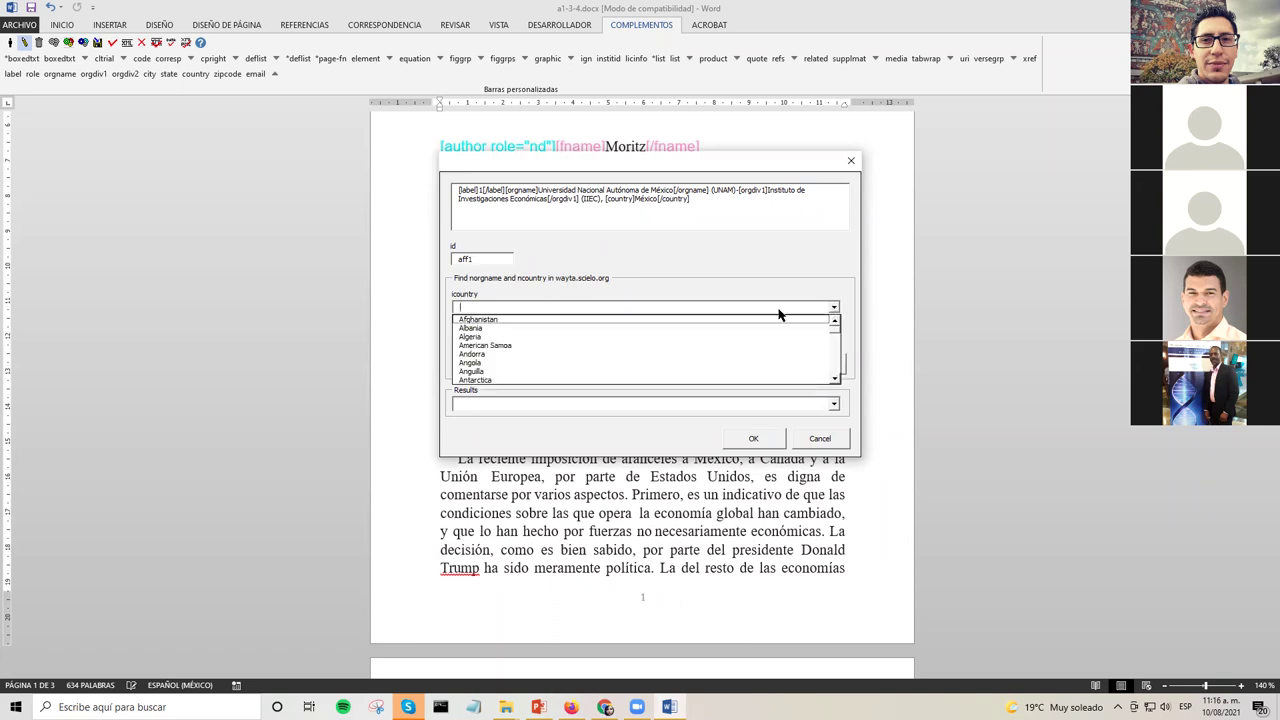
{"action": "type", "text": "Mexico"}
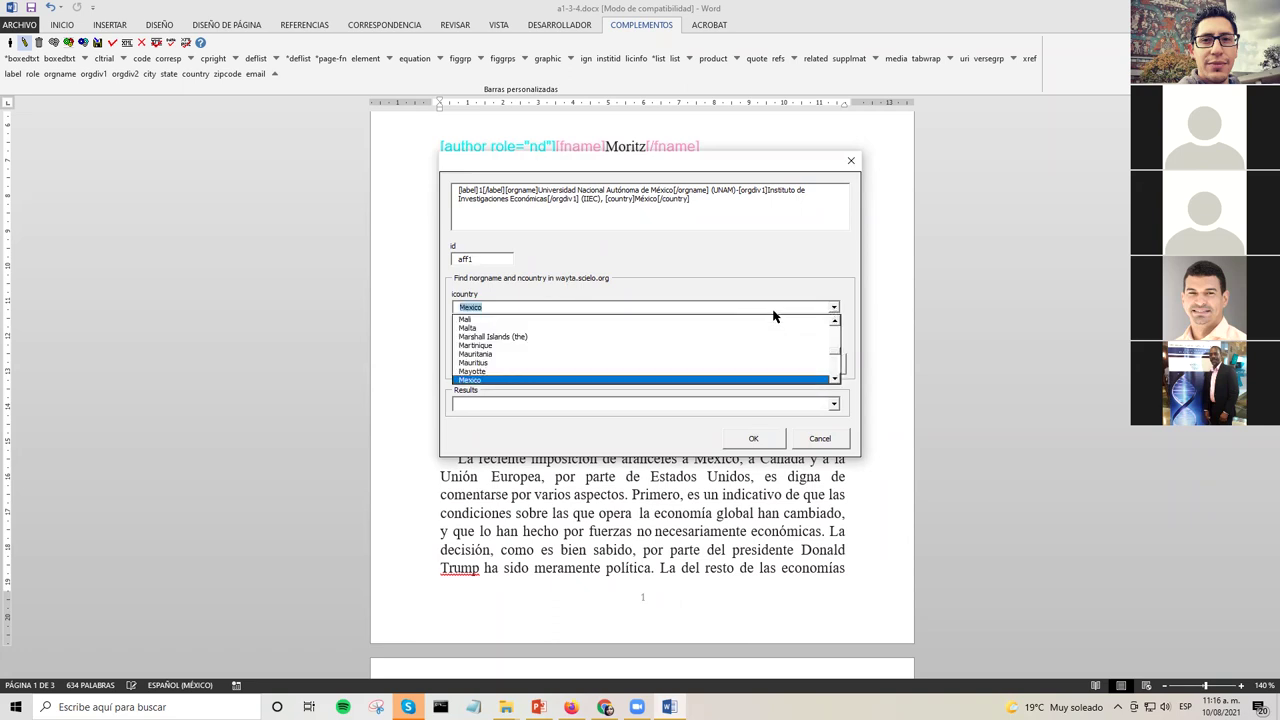
{"action": "left_click", "coordinate": [522, 379]}
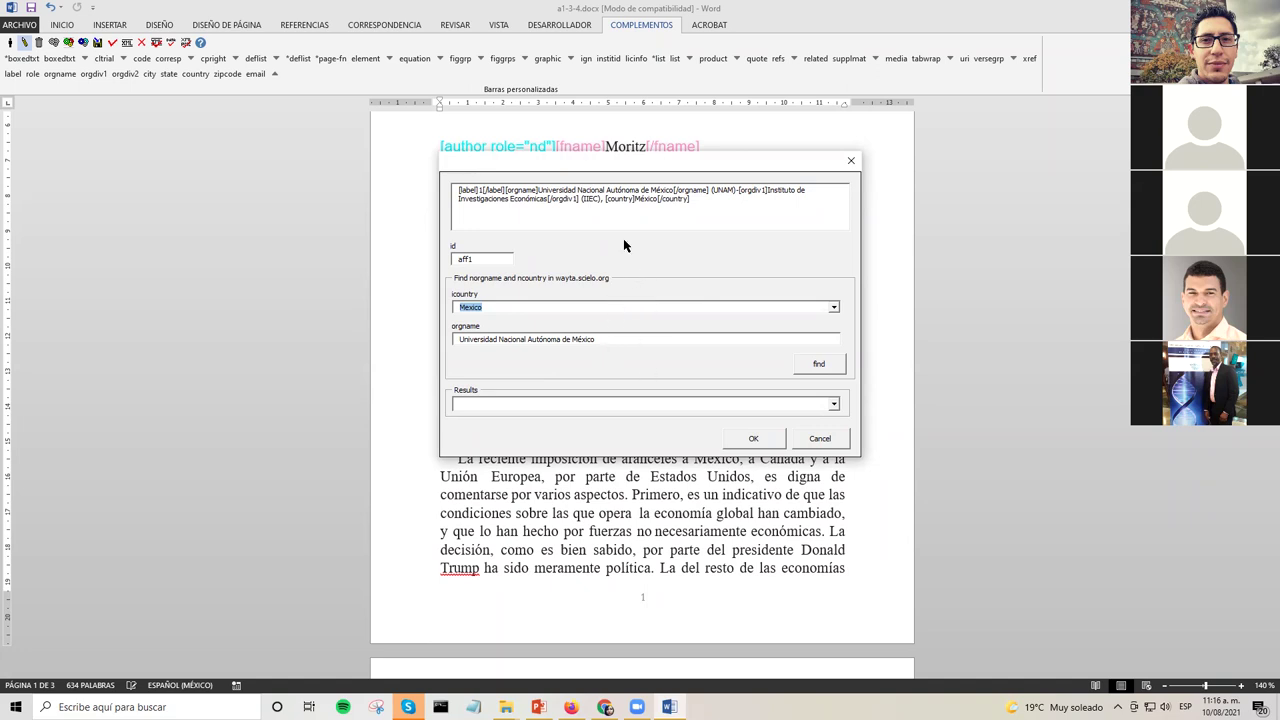
- Look up the affiliation's normalized institution and apply the match "Universidad Nacional Autónoma de México - Mexico" to the normaff attributes
{"action": "left_click", "coordinate": [640, 339]}
{"action": "left_click", "coordinate": [808, 368]}
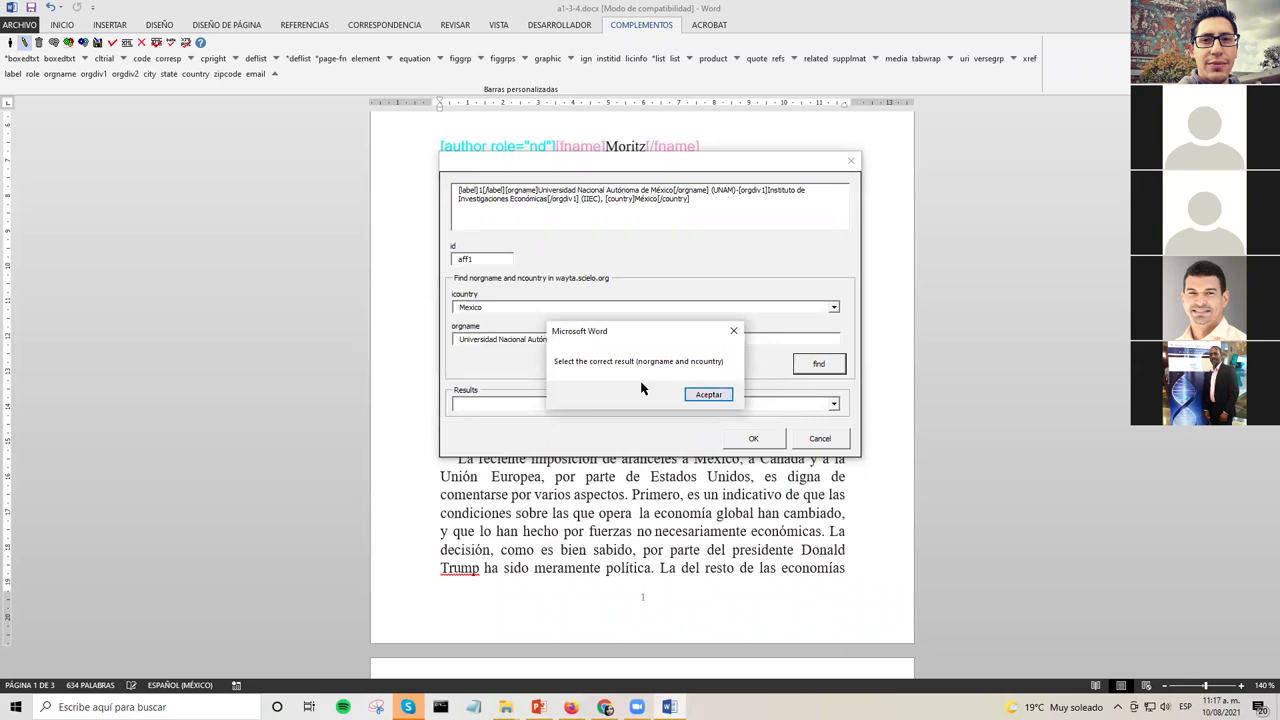
{"action": "left_click", "coordinate": [707, 396]}
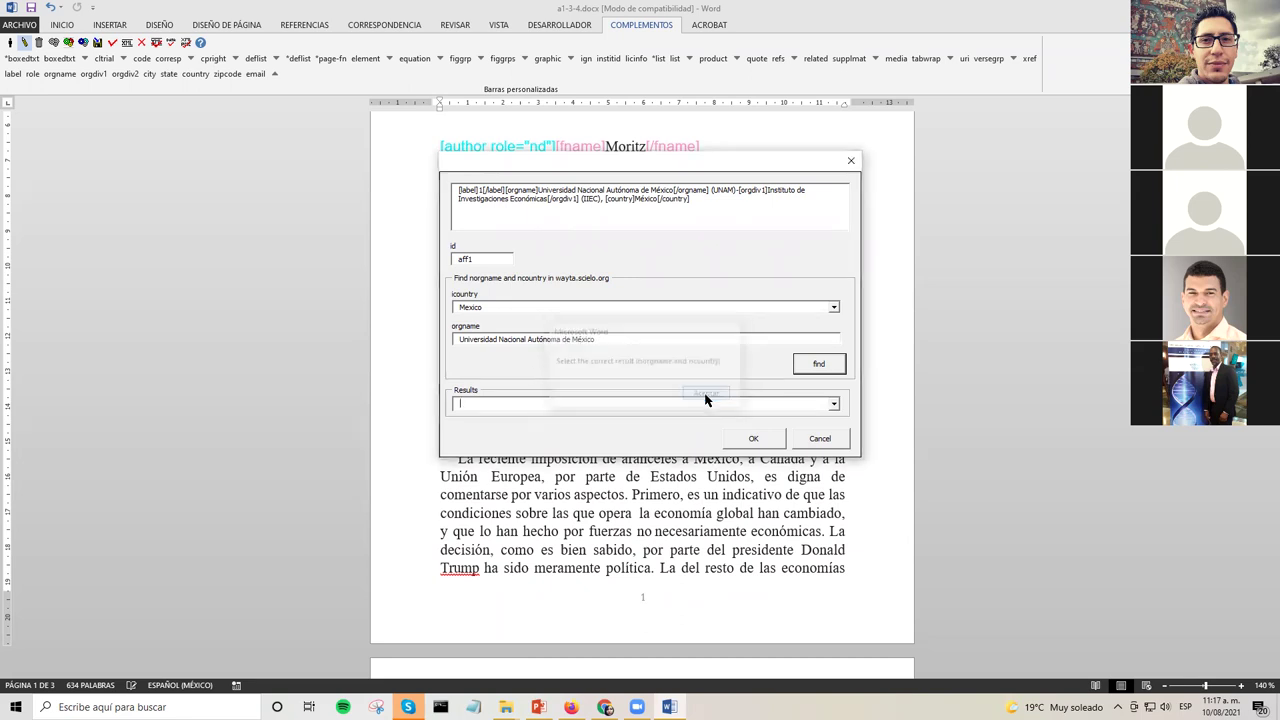
{"action": "left_click", "coordinate": [831, 404]}
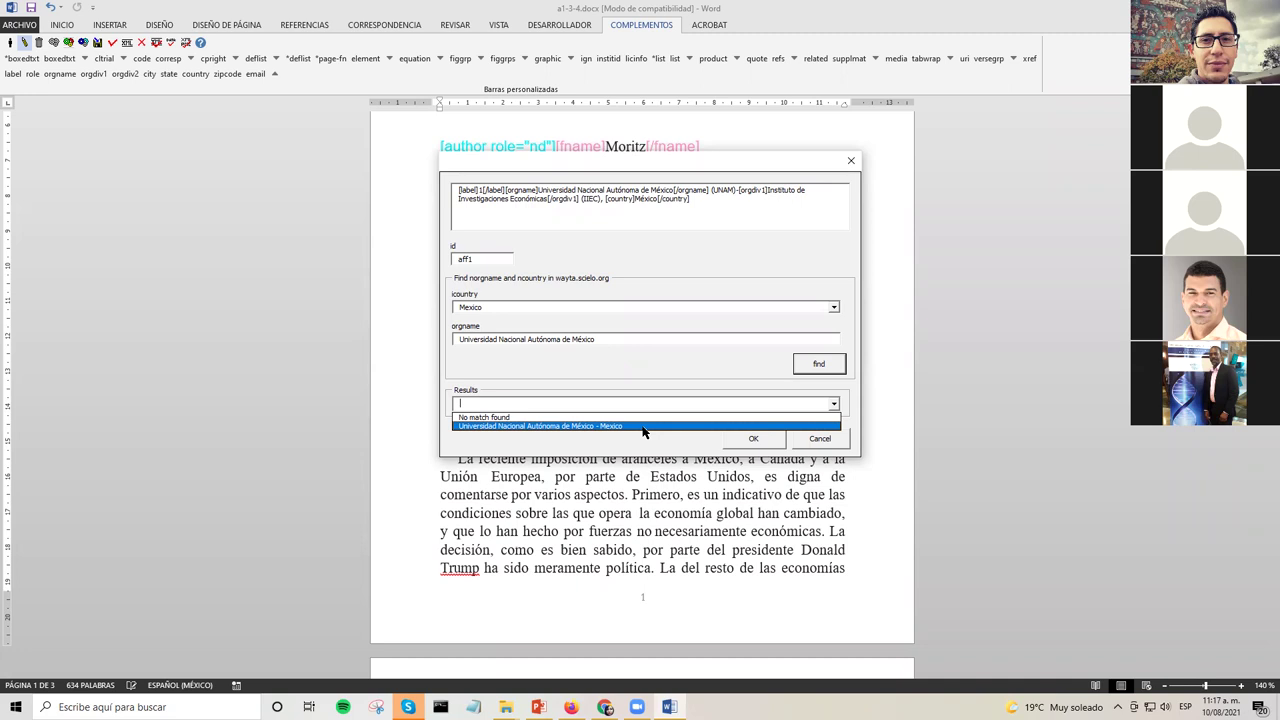
{"action": "left_click", "coordinate": [643, 428]}
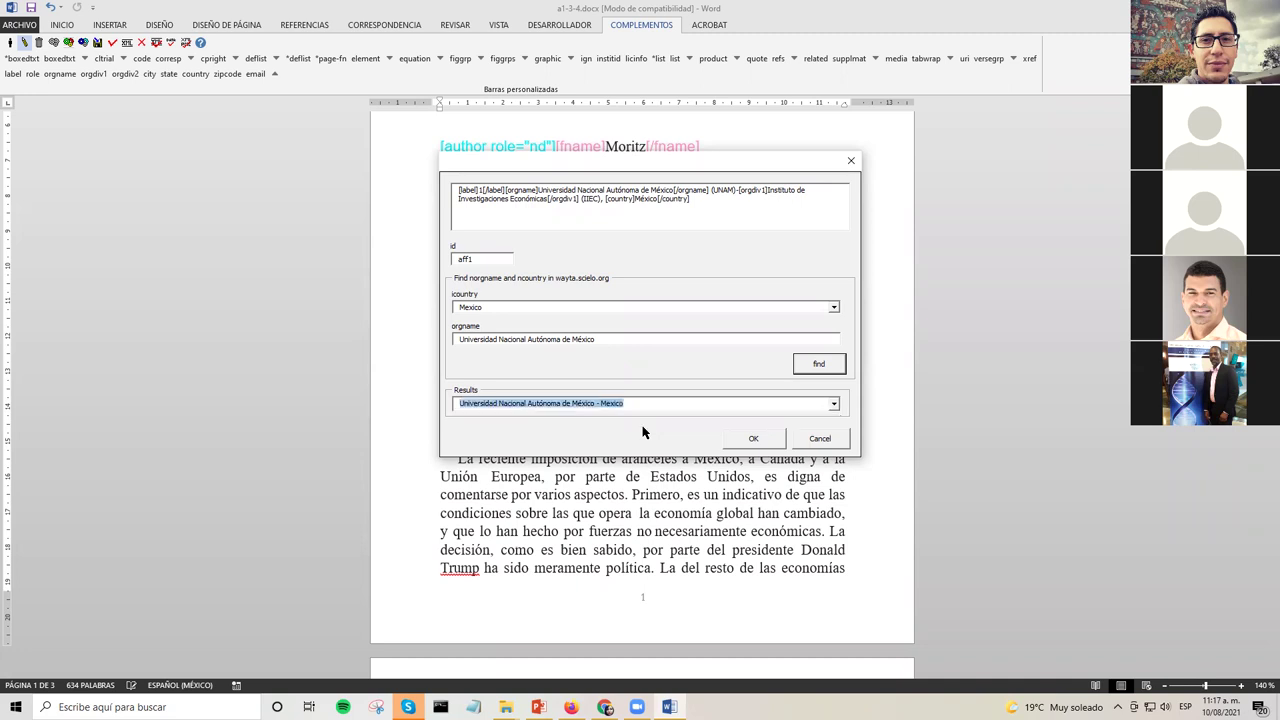
{"action": "left_click", "coordinate": [750, 439]}
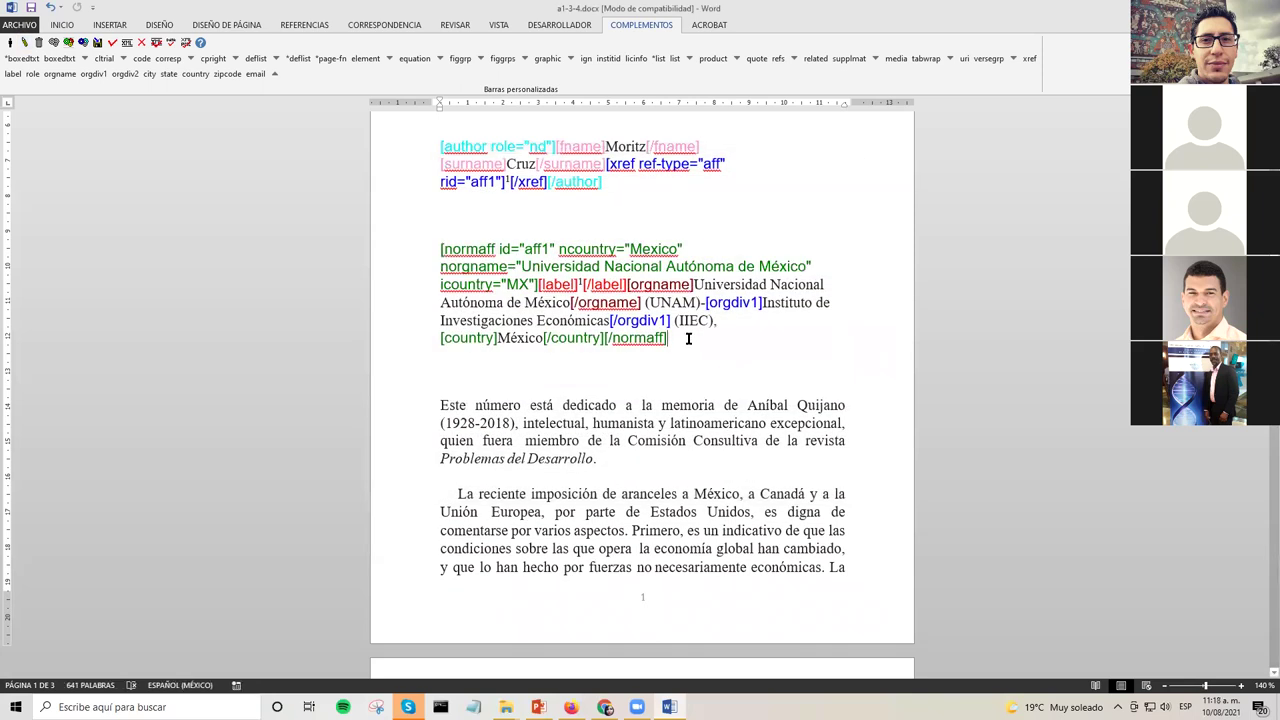
- Review the norgname and icountry attributes in the opening normaff tag and the author and affiliation markup around them
{"action": "left_click", "coordinate": [520, 267]}
{"action": "left_click", "coordinate": [523, 285], "text": "shift"}
{"action": "left_click", "coordinate": [523, 285]}
{"action": "left_click", "coordinate": [520, 285], "text": "shift"}
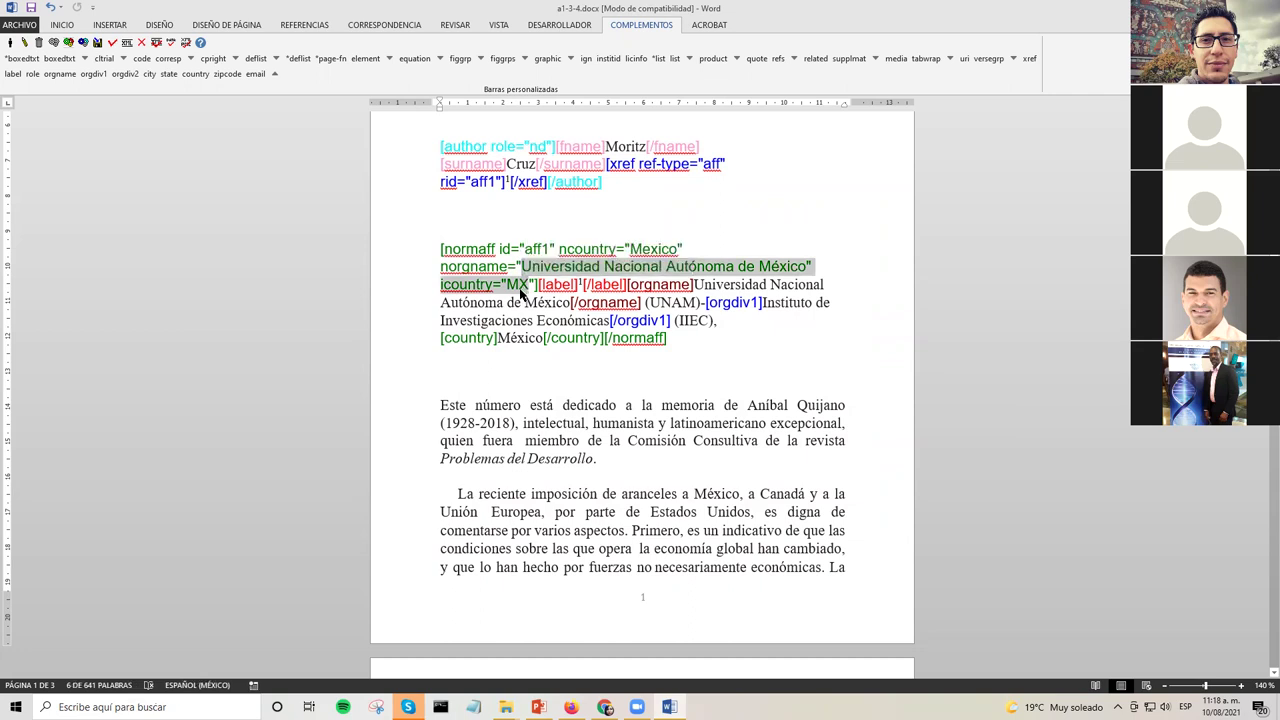
{"action": "left_click", "coordinate": [518, 285]}
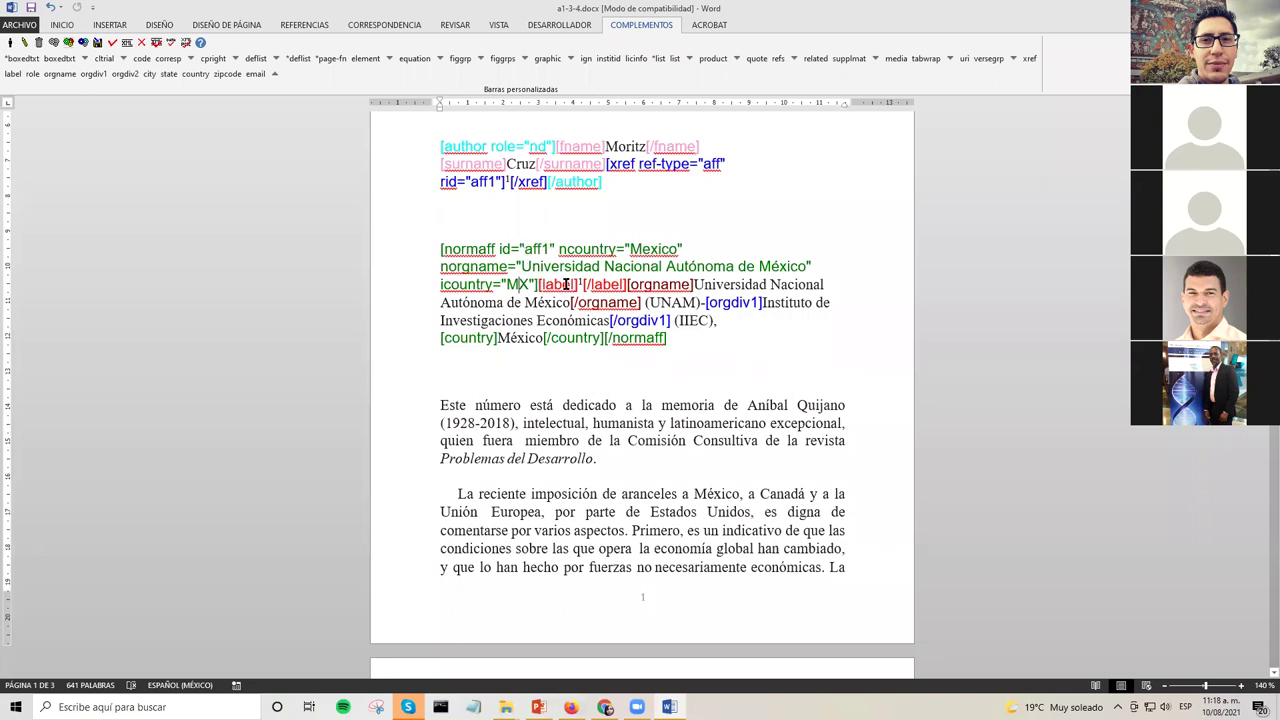
{"action": "scroll", "coordinate": [566, 284], "scroll_direction": "down", "scroll_amount": 1}
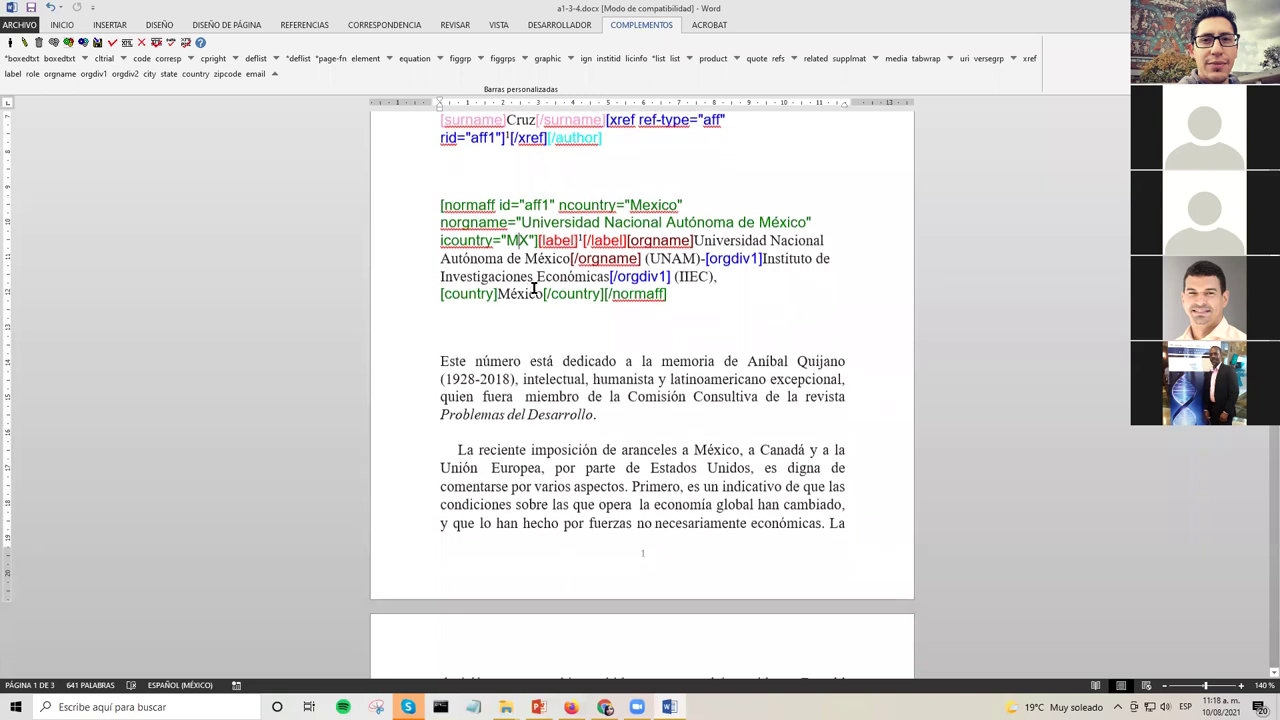
{"action": "scroll", "coordinate": [535, 290], "scroll_direction": "down", "scroll_amount": 1}
{"action": "scroll", "coordinate": [600, 296], "scroll_direction": "up", "scroll_amount": 1}
{"action": "scroll", "coordinate": [551, 314], "scroll_direction": "up", "scroll_amount": 4}
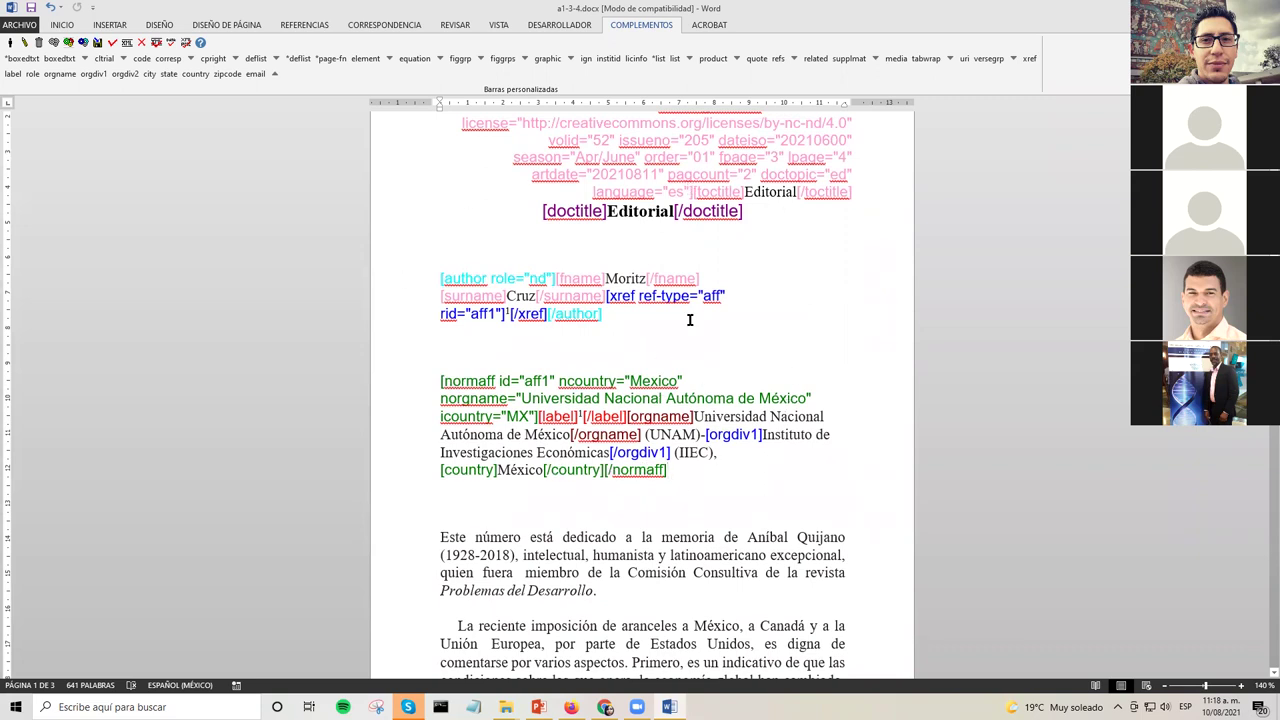
{"action": "scroll", "coordinate": [683, 340], "scroll_direction": "down", "scroll_amount": 2}
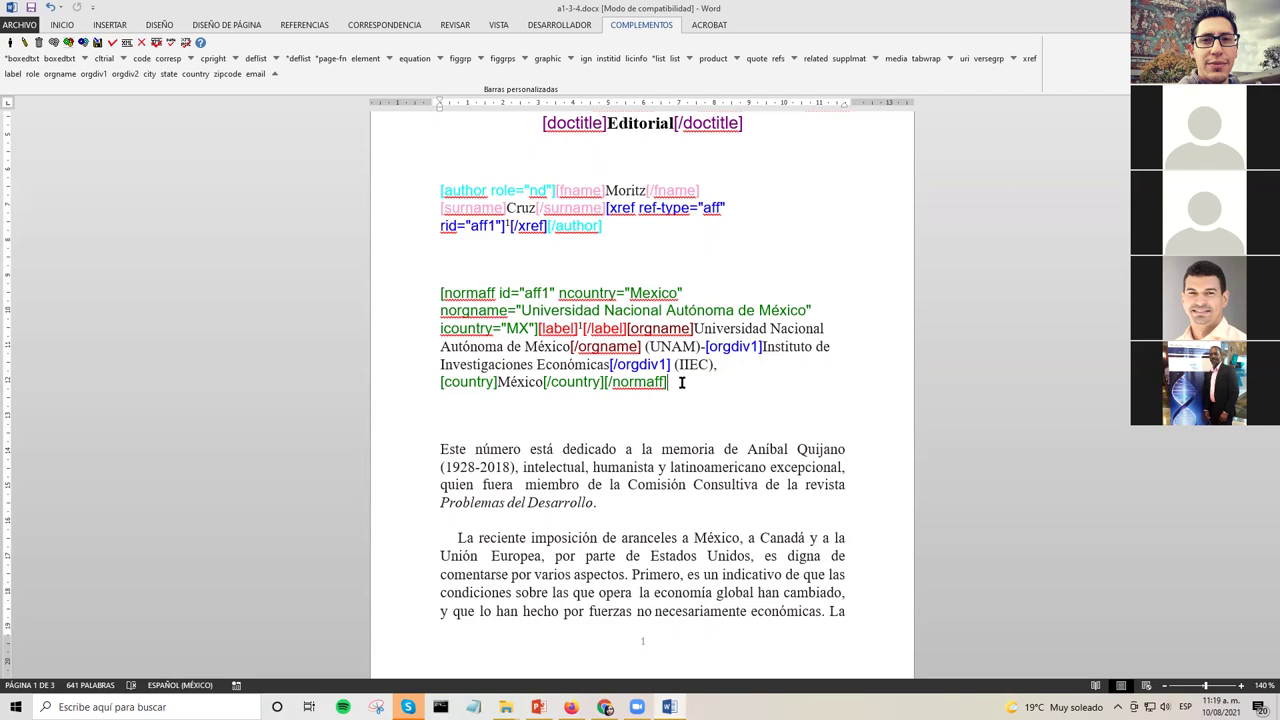
- Tag the body text, from "Este número está dedicado" to the last paragraph before the closing doc tag, as xmlbody, declining author-date citations
{"action": "scroll", "coordinate": [557, 394], "scroll_direction": "down", "scroll_amount": 1}
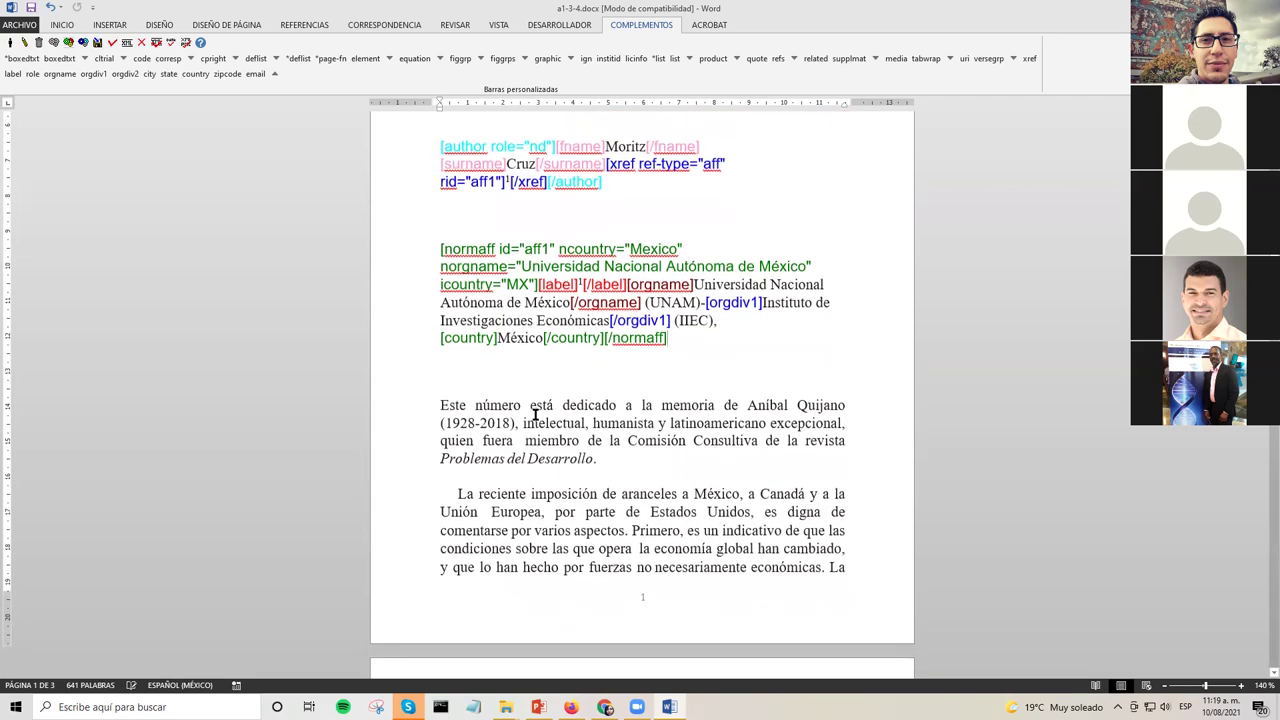
{"action": "scroll", "coordinate": [550, 388], "scroll_direction": "down", "scroll_amount": 20}
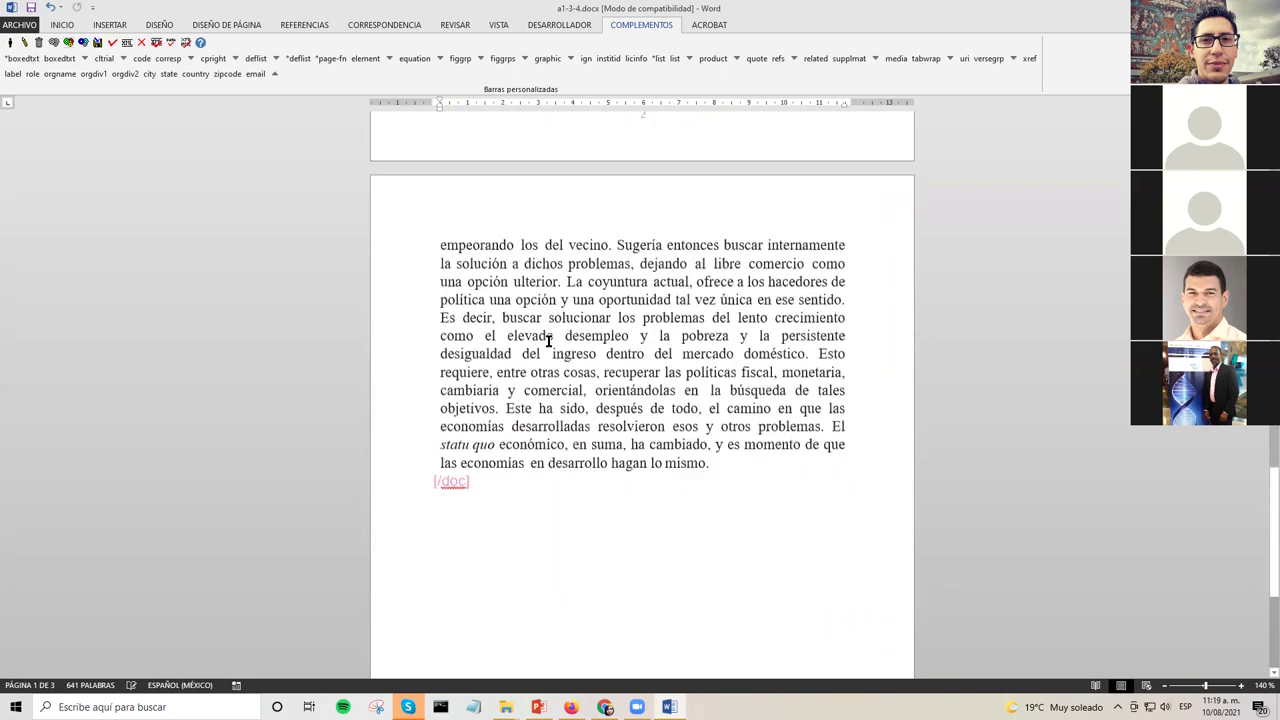
{"action": "scroll", "coordinate": [549, 338], "scroll_direction": "down", "scroll_amount": 7}
{"action": "scroll", "coordinate": [550, 339], "scroll_direction": "up", "scroll_amount": 20}
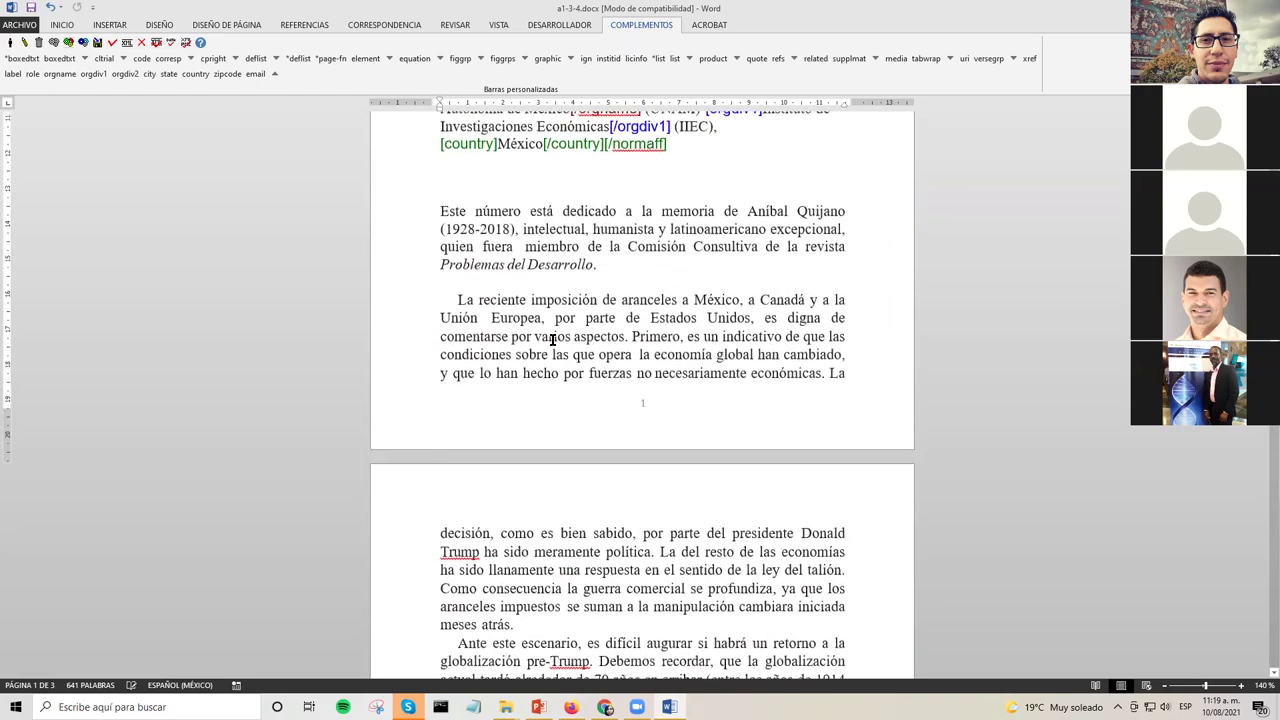
{"action": "scroll", "coordinate": [552, 340], "scroll_direction": "up", "scroll_amount": 7}
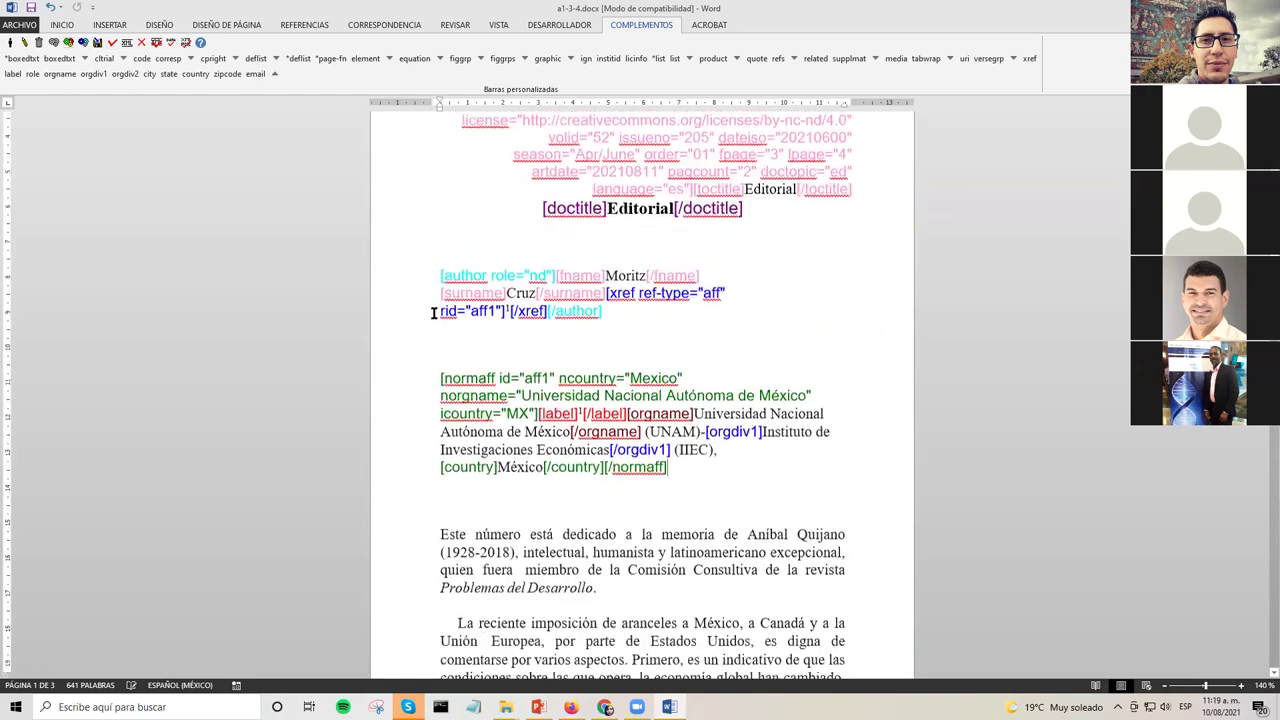
{"action": "scroll", "coordinate": [435, 313], "scroll_direction": "down", "scroll_amount": 5}
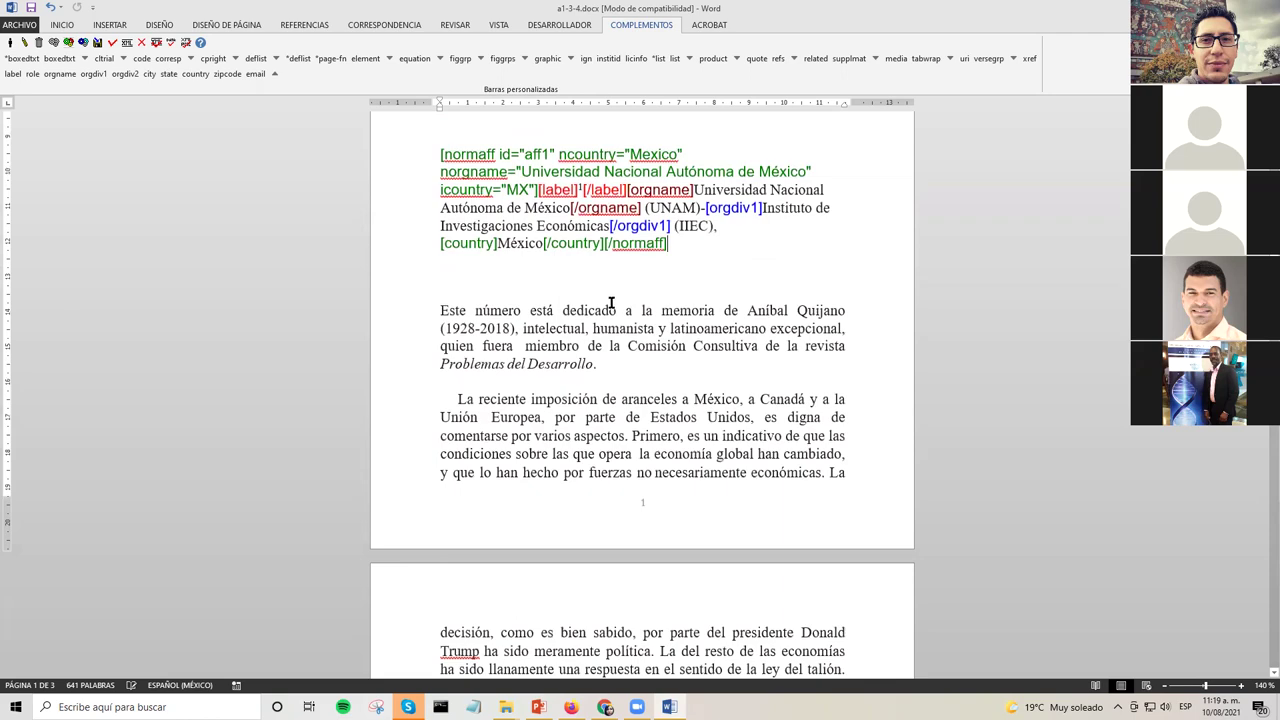
{"action": "key", "text": "ctrl+Down"}
{"action": "key", "text": "shift+Down"}
{"action": "key", "text": "shift+Down"}
{"action": "key", "text": "shift+Down"}
{"action": "key", "text": "shift+Down"}
{"action": "key", "text": "shift+Down"}
{"action": "key", "text": "shift+Down"}
{"action": "key", "text": "shift+Down"}
{"action": "key", "text": "shift+Down"}
{"action": "key", "text": "shift+Down"}
{"action": "key", "text": "shift+Down"}
{"action": "key", "text": "shift+Down"}
{"action": "key", "text": "shift+Down"}
{"action": "key", "text": "shift+Down"}
{"action": "key", "text": "shift+Down"}
{"action": "key", "text": "shift+Down"}
{"action": "key", "text": "shift+Down"}
{"action": "key", "text": "shift+Down"}
{"action": "key", "text": "shift+Down"}
{"action": "key", "text": "shift+Down"}
{"action": "key", "text": "shift+Down"}
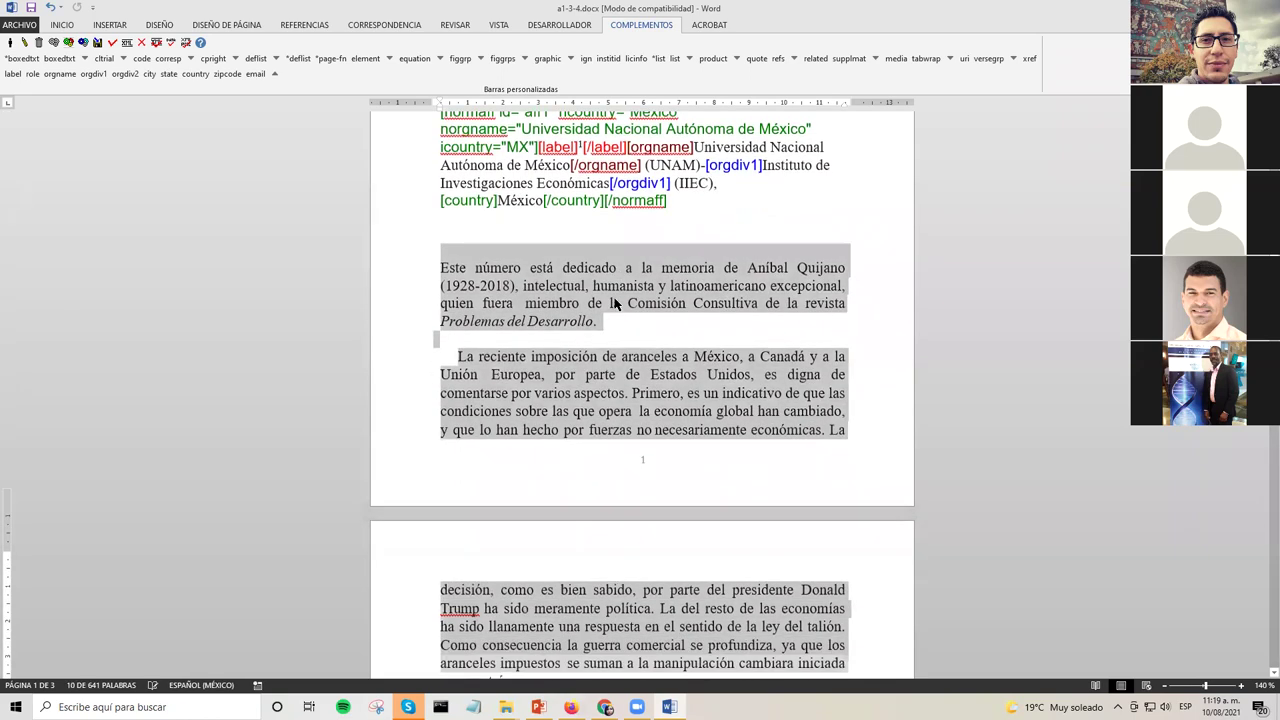
{"action": "key", "text": "shift+Down"}
{"action": "key", "text": "shift+Down"}
{"action": "key", "text": "shift+Down"}
{"action": "key", "text": "shift+Down"}
{"action": "key", "text": "shift+Down"}
{"action": "key", "text": "shift+Down"}
{"action": "key", "text": "shift+Down"}
{"action": "key", "text": "shift+Down"}
{"action": "key", "text": "shift+Down"}
{"action": "key", "text": "shift+Down"}
{"action": "key", "text": "shift+Down"}
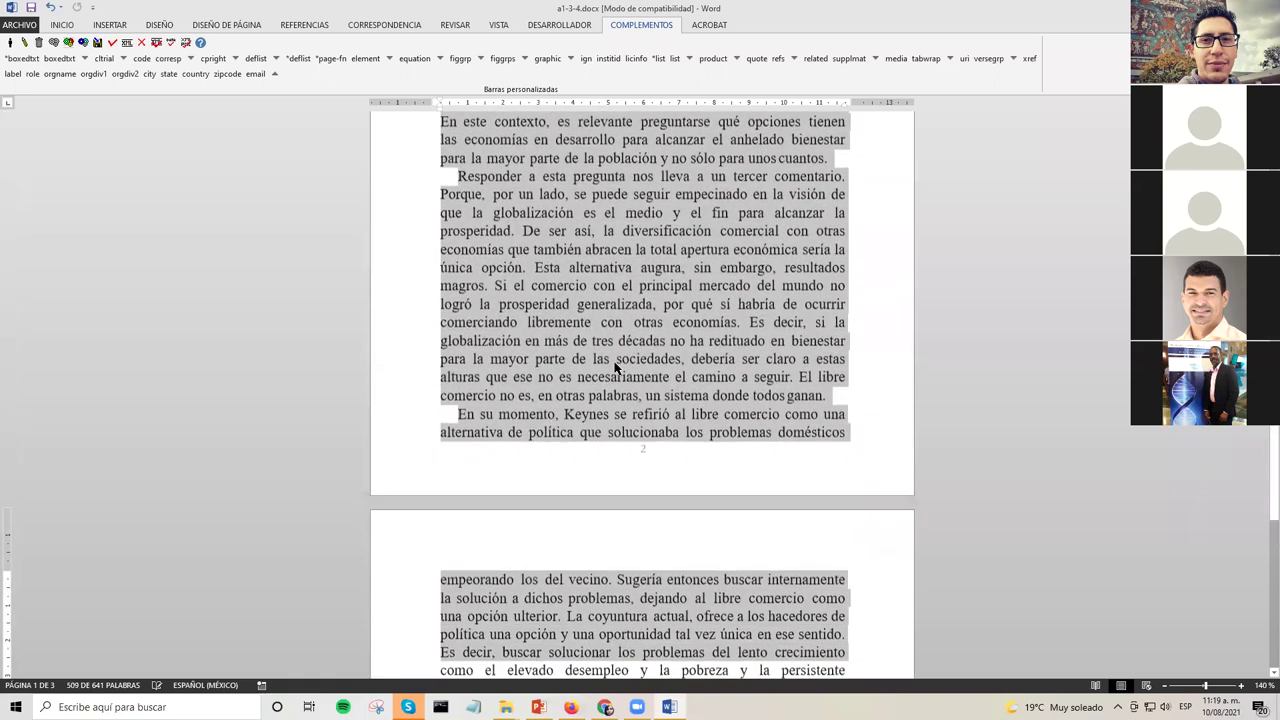
{"action": "key", "text": "shift+Down"}
{"action": "key", "text": "shift+Down"}
{"action": "key", "text": "shift+Down"}
{"action": "key", "text": "shift+Down"}
{"action": "key", "text": "shift+Down"}
{"action": "key", "text": "shift+Down"}
{"action": "key", "text": "shift+Down"}
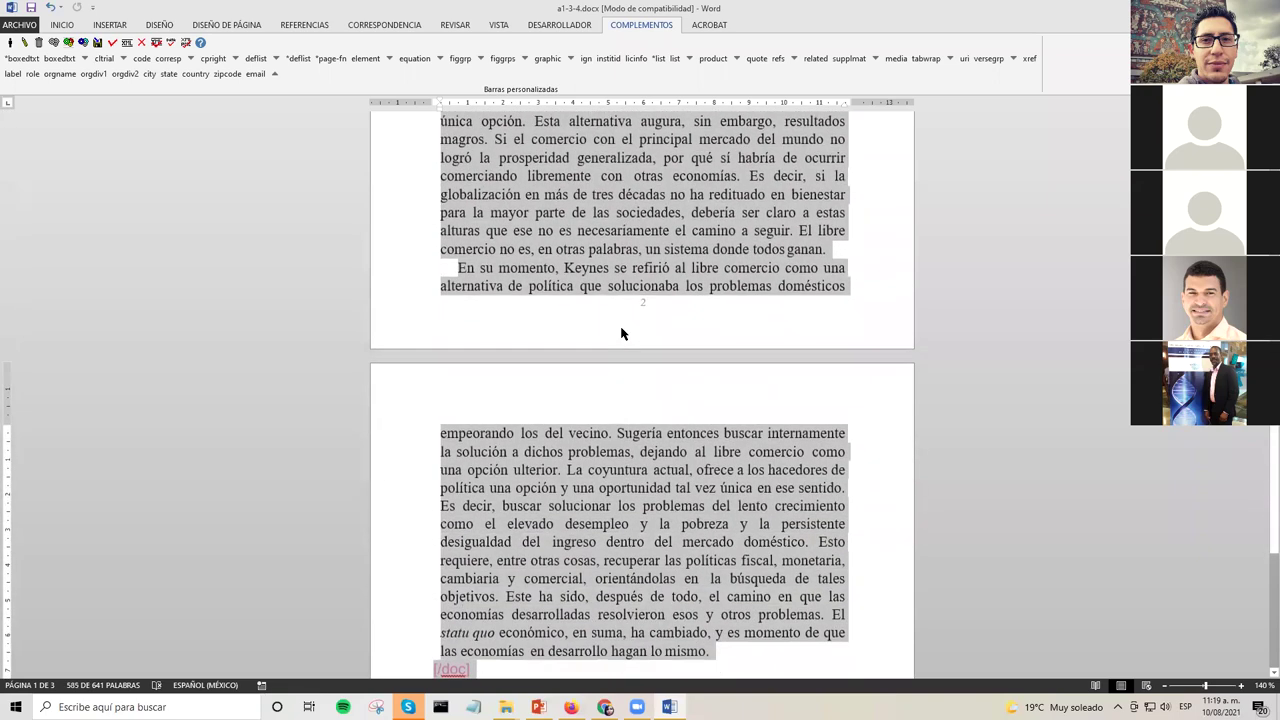
{"action": "key", "text": "shift+Left"}
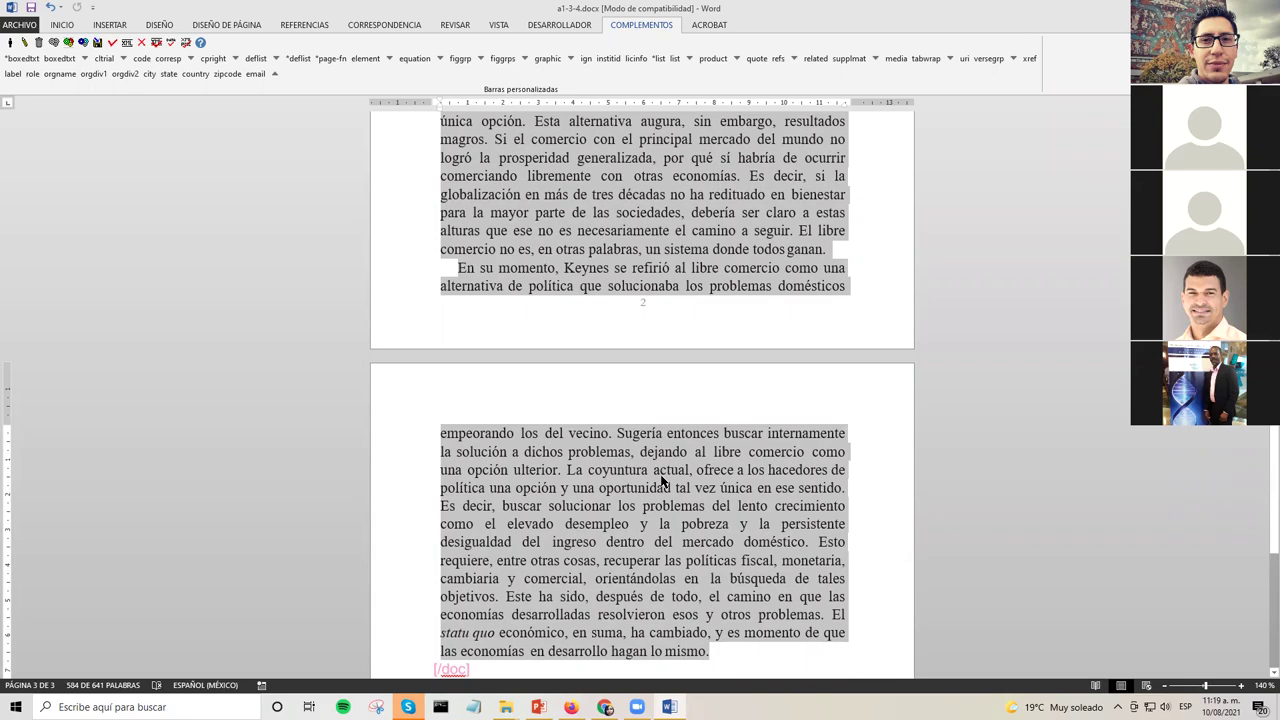
{"action": "scroll", "coordinate": [660, 482], "scroll_direction": "up", "scroll_amount": 15}
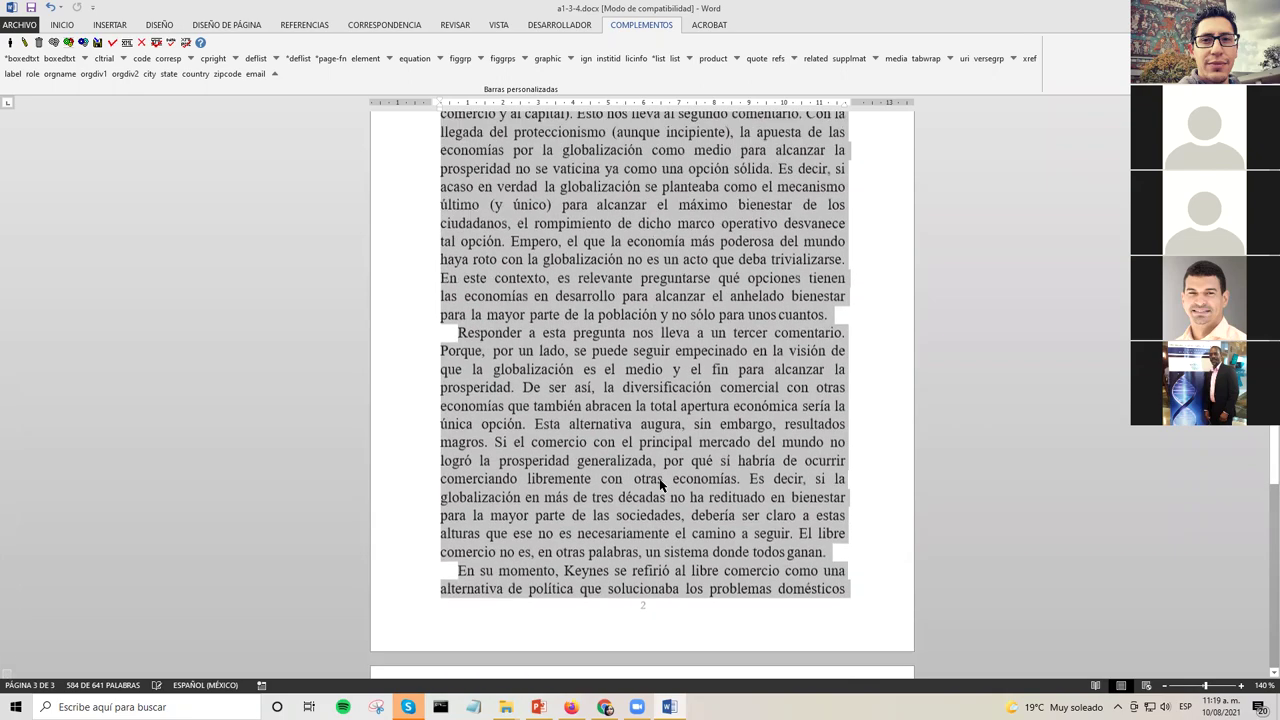
{"action": "scroll", "coordinate": [659, 484], "scroll_direction": "down", "scroll_amount": 3}
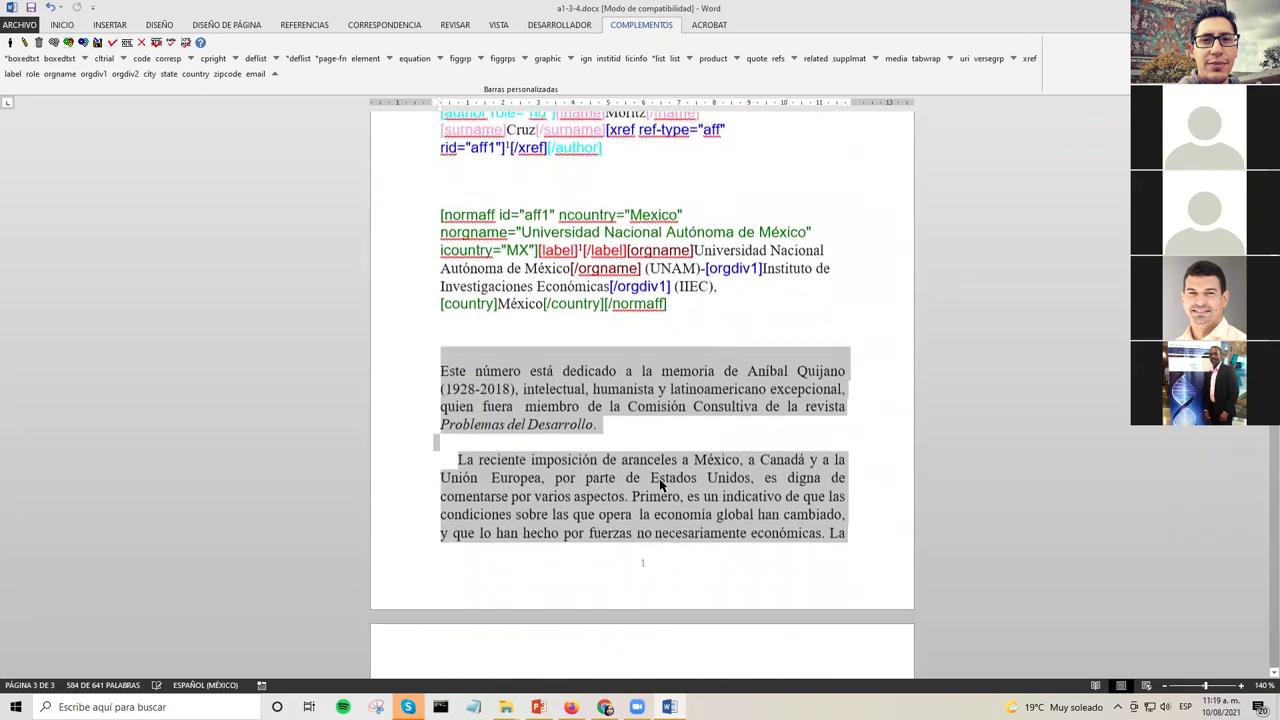
{"action": "scroll", "coordinate": [126, 106], "scroll_direction": "down", "scroll_amount": 2}
{"action": "scroll", "coordinate": [15, 88], "scroll_direction": "up", "scroll_amount": 3}
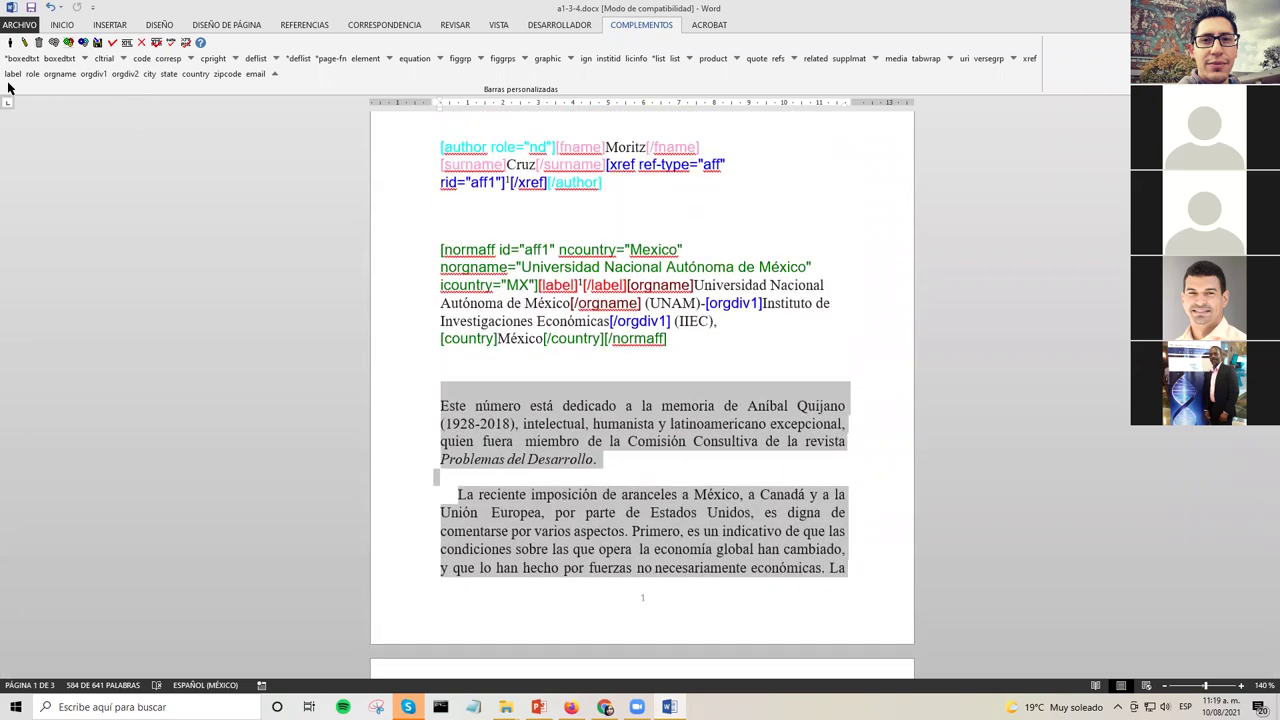
{"action": "left_click", "coordinate": [277, 78]}
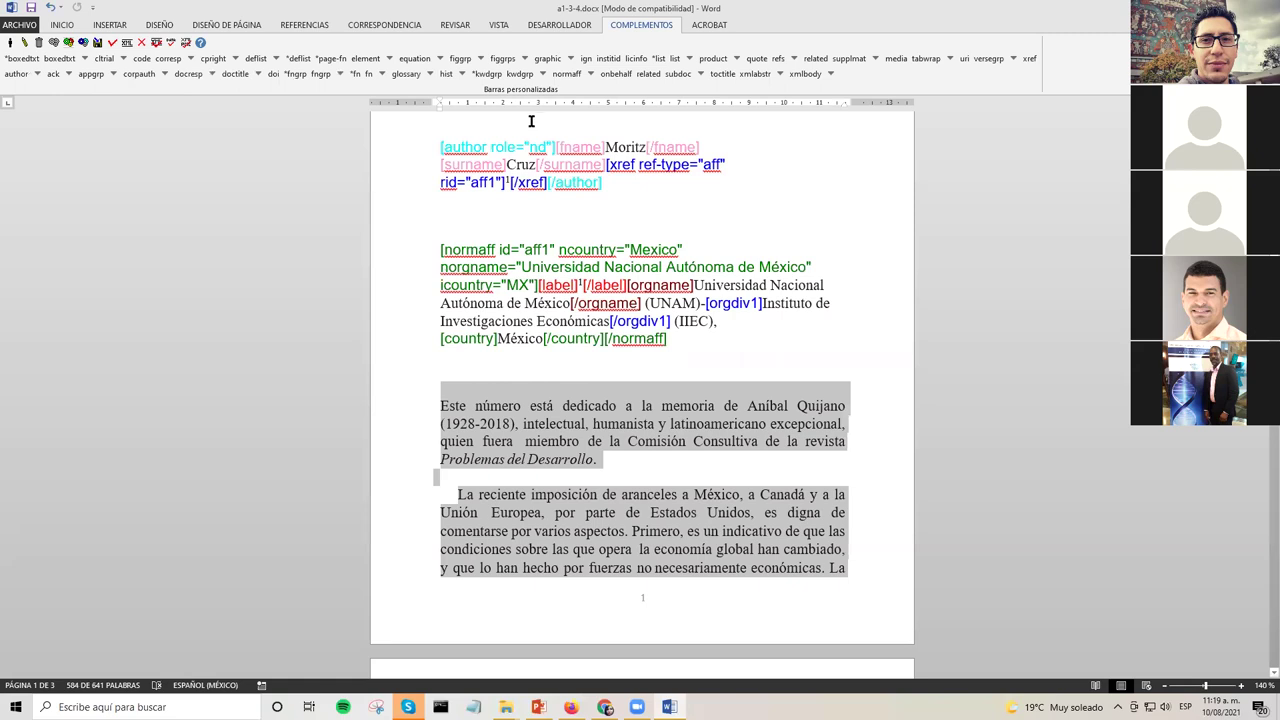
{"action": "left_click", "coordinate": [807, 77]}
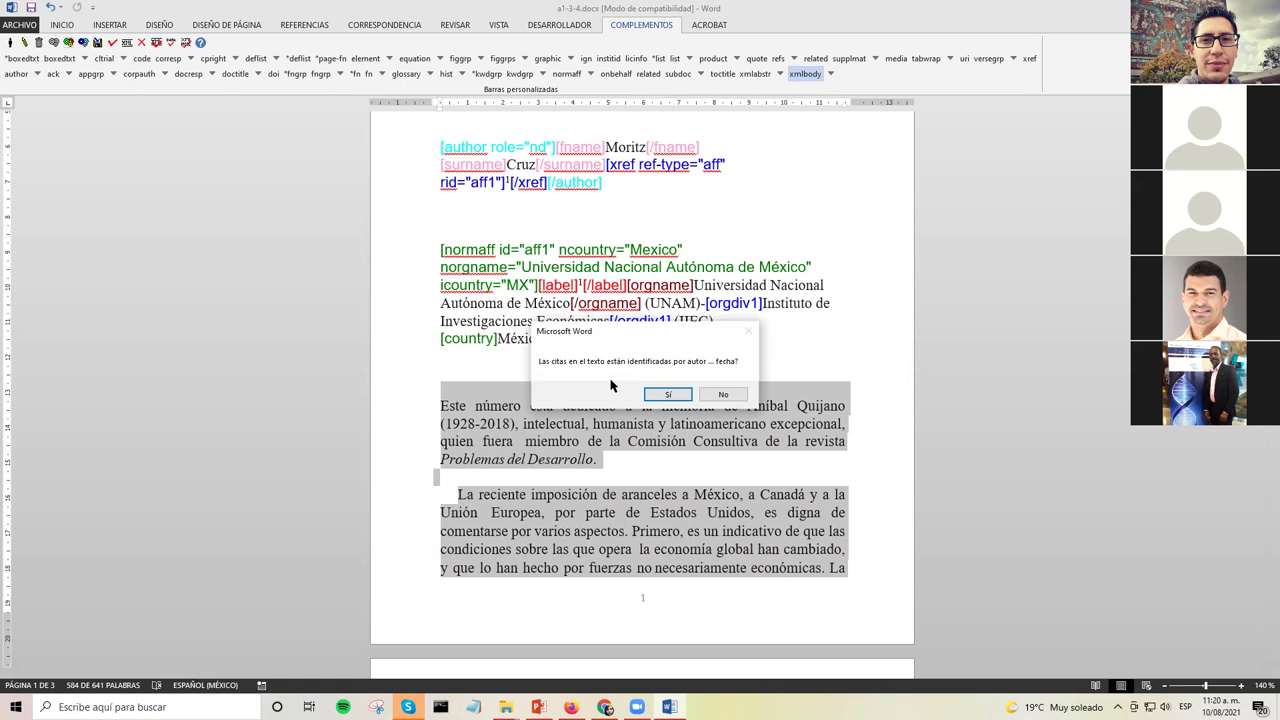
{"action": "left_click", "coordinate": [722, 396]}
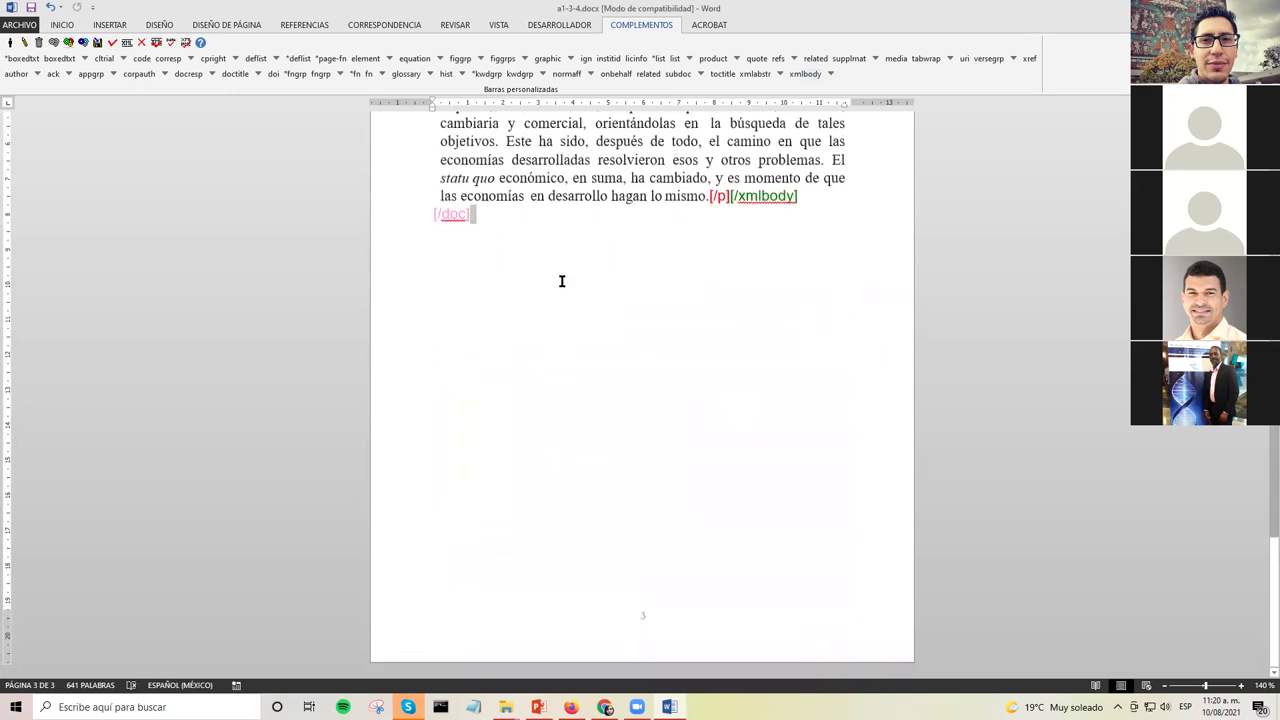
- Review the article's tag structure, comparing the closing and opening doc tags and checking the doctitle, author, normaff and xmlbody elements inside
{"action": "key", "text": "shift+Home"}
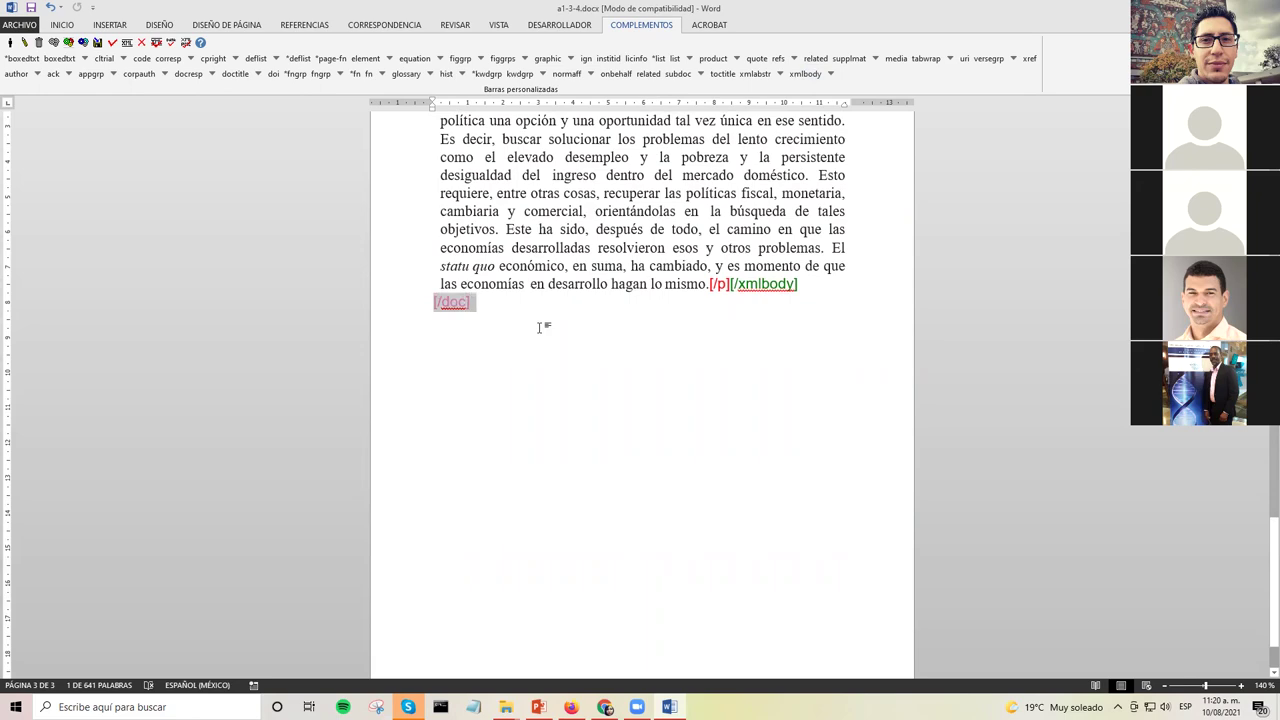
{"action": "key", "text": "Left"}
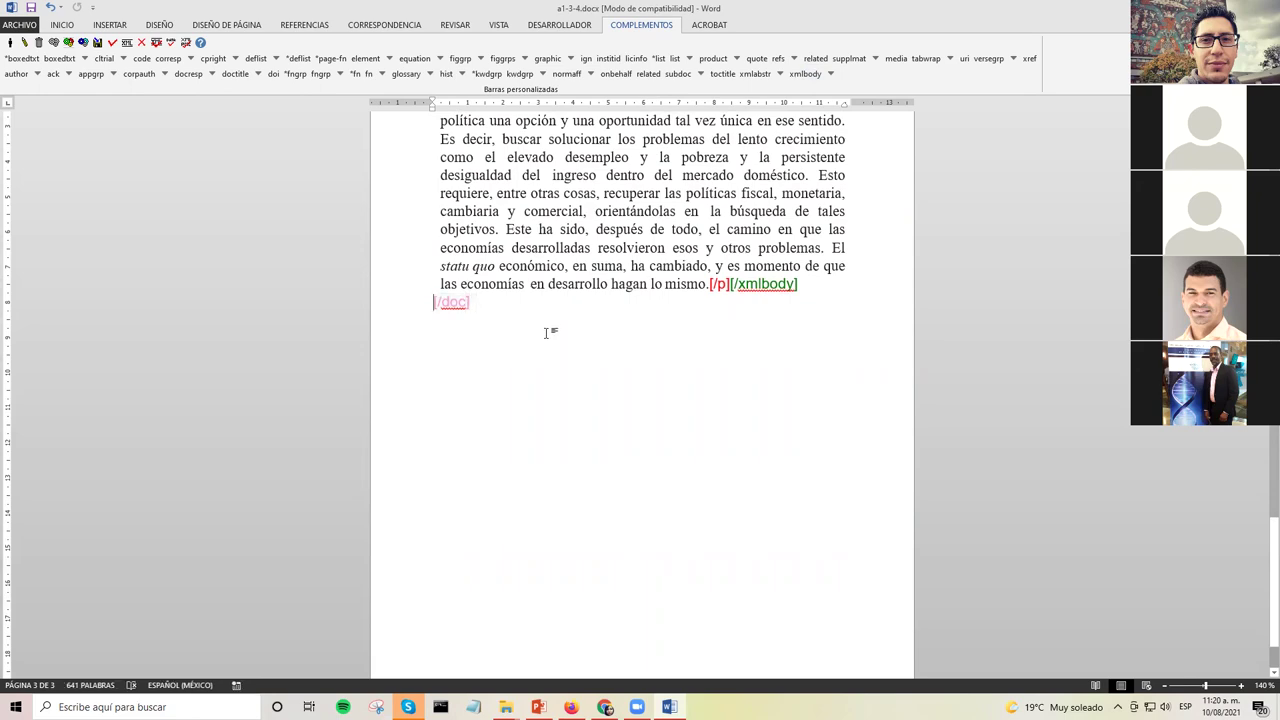
{"action": "scroll", "coordinate": [545, 332], "scroll_direction": "up", "scroll_amount": 15}
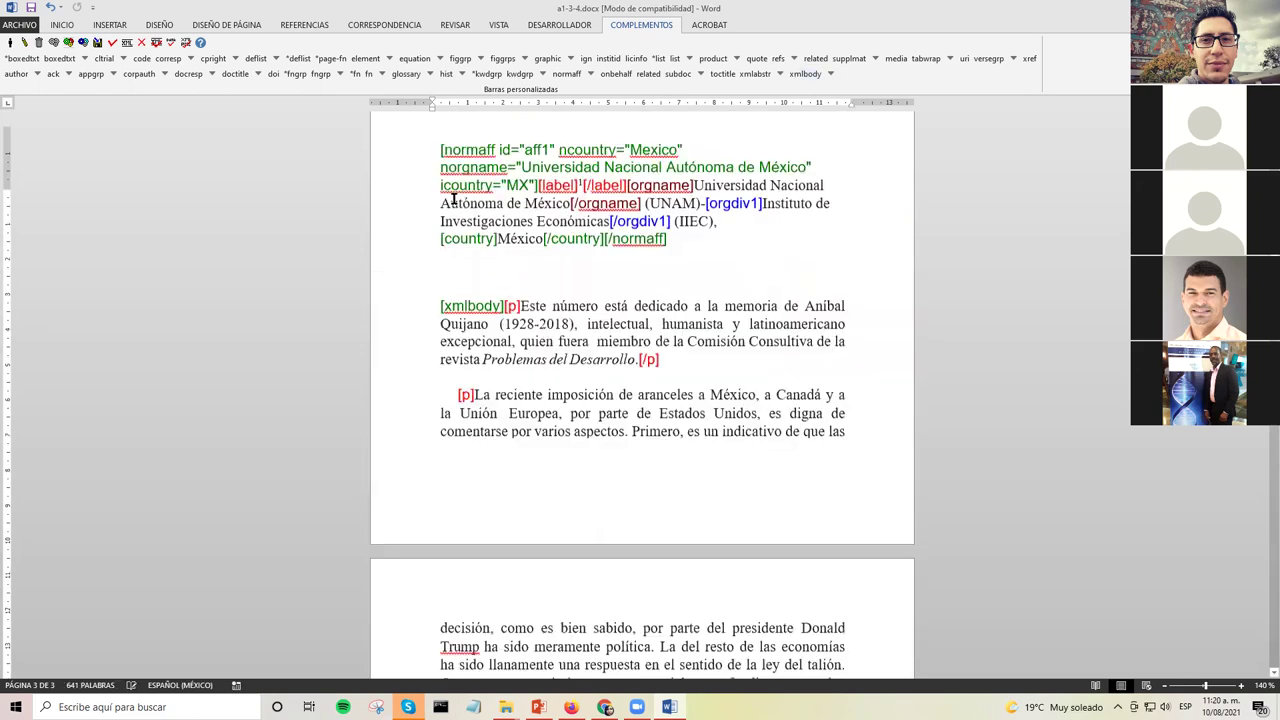
{"action": "scroll", "coordinate": [470, 260], "scroll_direction": "up", "scroll_amount": 7}
{"action": "key", "text": "ctrl+Home"}
{"action": "key", "text": "shift+Right"}
{"action": "key", "text": "shift+Right"}
{"action": "key", "text": "shift+Right"}
{"action": "key", "text": "shift+Right"}
{"action": "key", "text": "shift+Right"}
{"action": "key", "text": "shift+Right"}
{"action": "key", "text": "shift+Right"}
{"action": "key", "text": "shift+Right"}
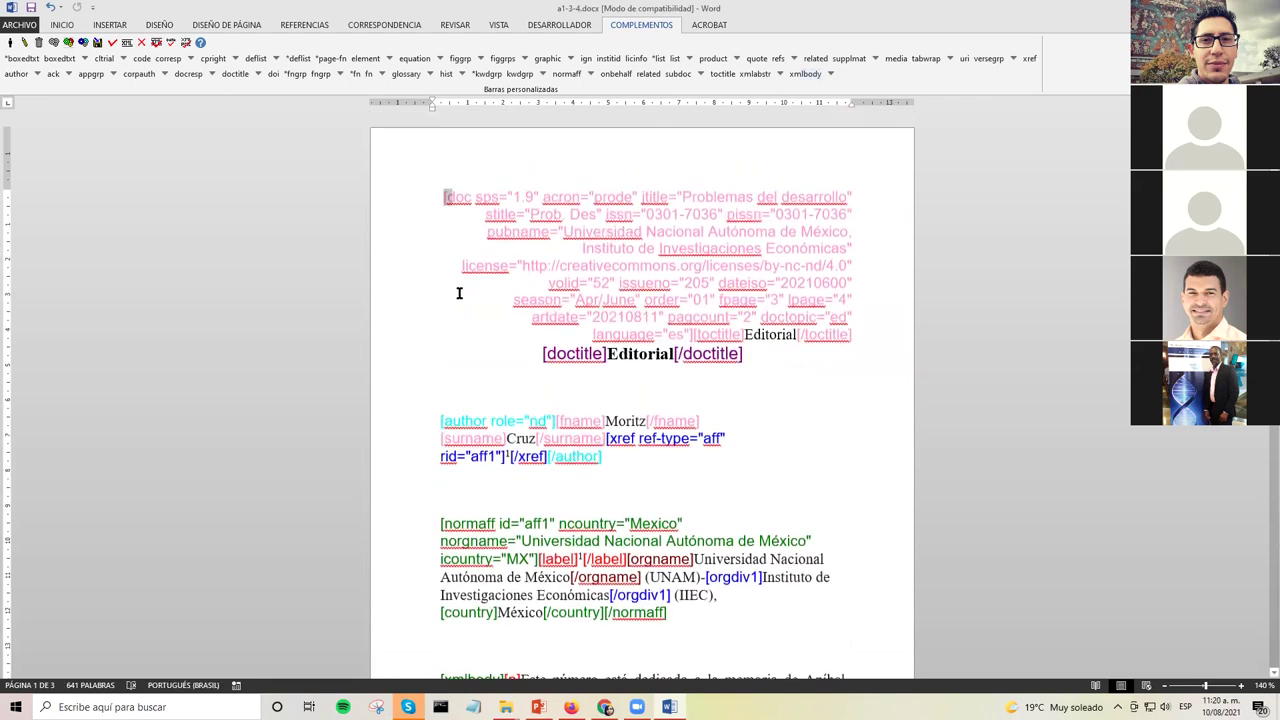
{"action": "key", "text": "shift+Left"}
{"action": "key", "text": "shift+Left"}
{"action": "key", "text": "shift+Left"}
{"action": "key", "text": "shift+Left"}
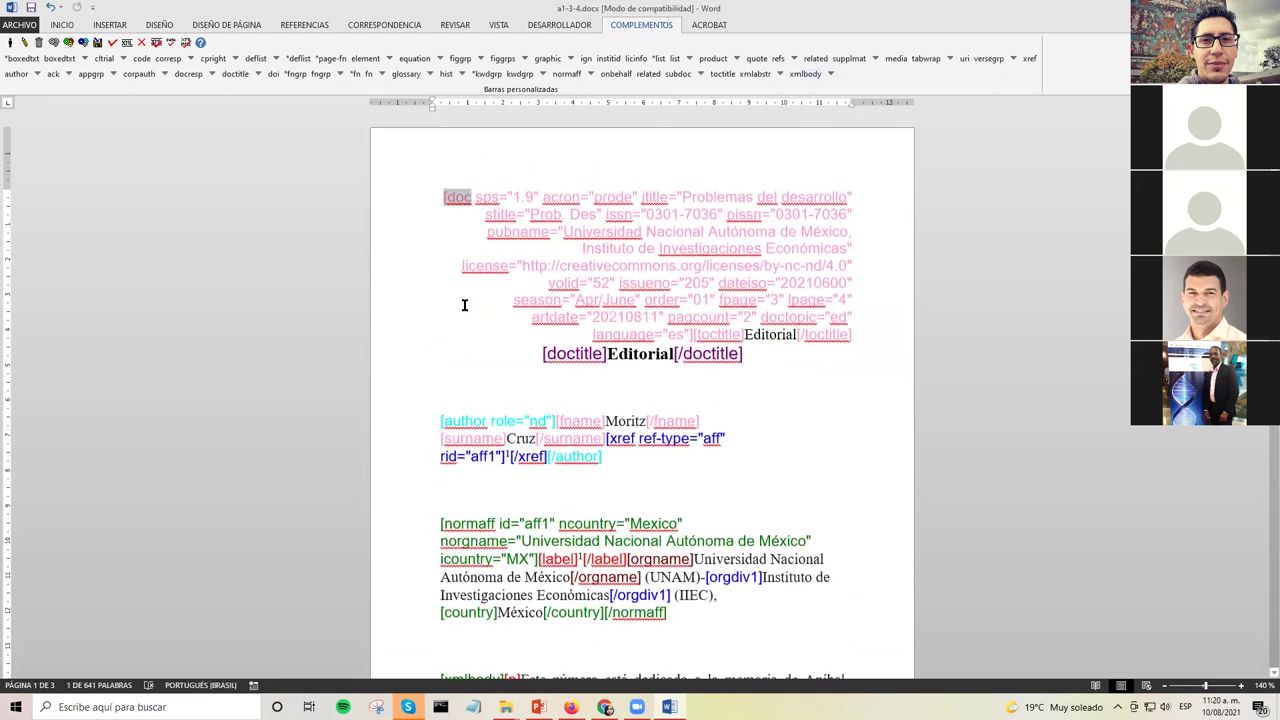
{"action": "key", "text": "Left"}
{"action": "scroll", "coordinate": [543, 276], "scroll_direction": "down", "scroll_amount": 1}
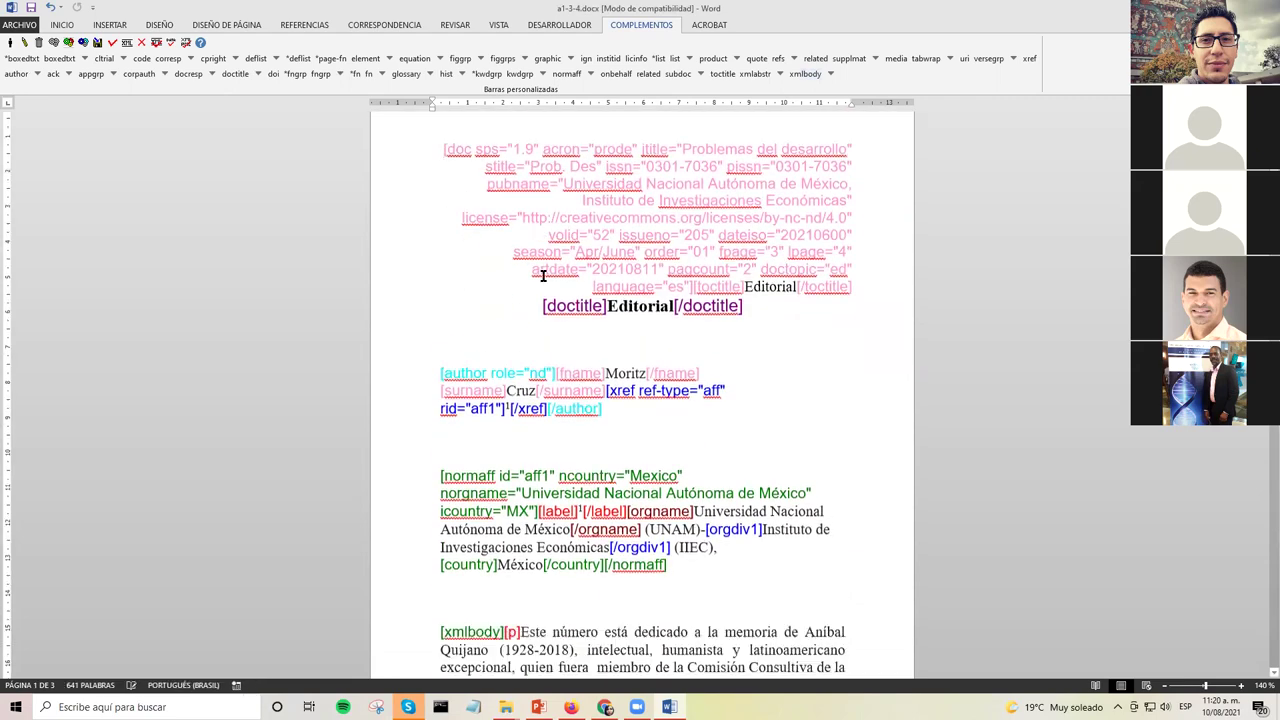
{"action": "scroll", "coordinate": [543, 276], "scroll_direction": "down", "scroll_amount": 1}
{"action": "scroll", "coordinate": [541, 249], "scroll_direction": "down", "scroll_amount": 1}
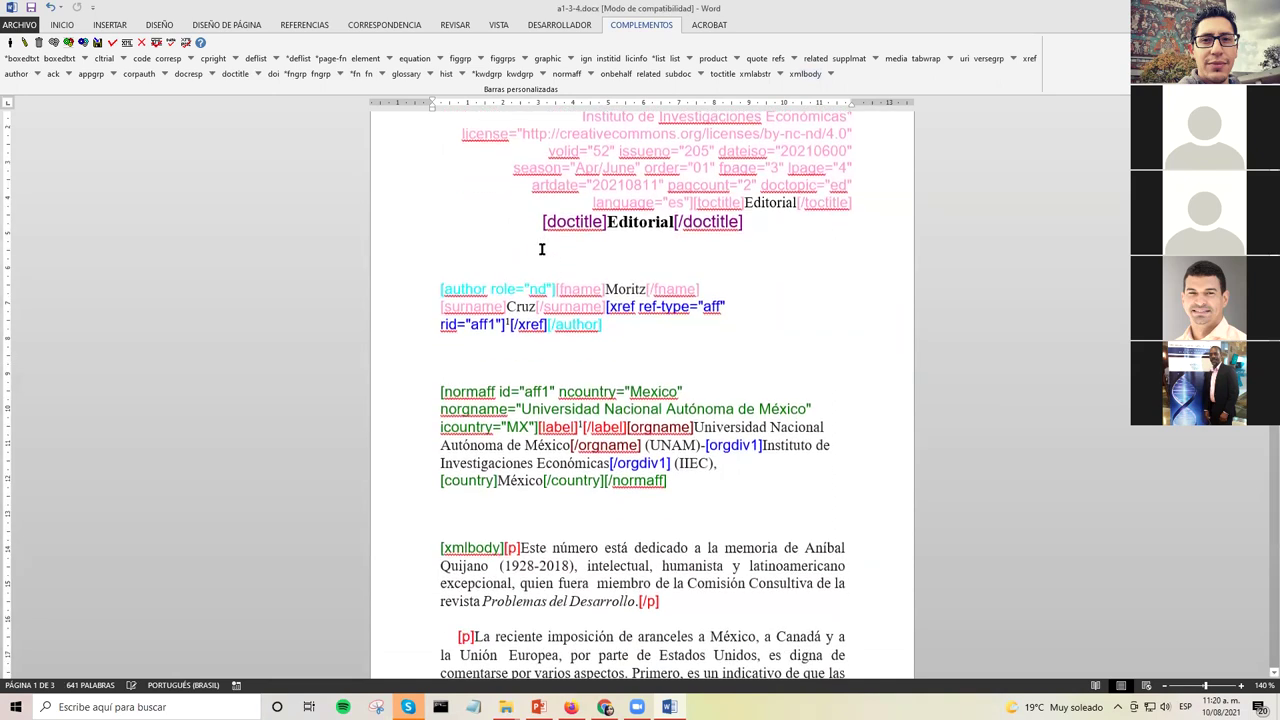
{"action": "scroll", "coordinate": [541, 249], "scroll_direction": "up", "scroll_amount": 2}
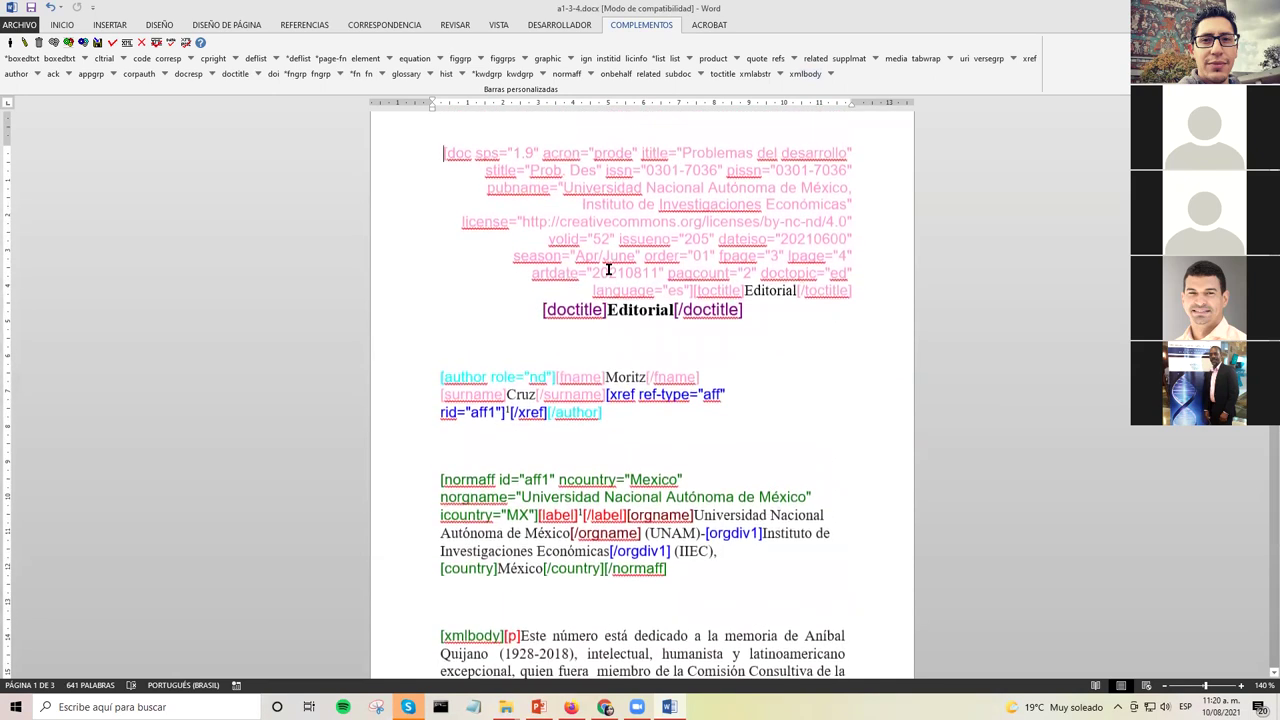
{"action": "double_click", "coordinate": [566, 310]}
{"action": "left_click", "coordinate": [554, 340]}
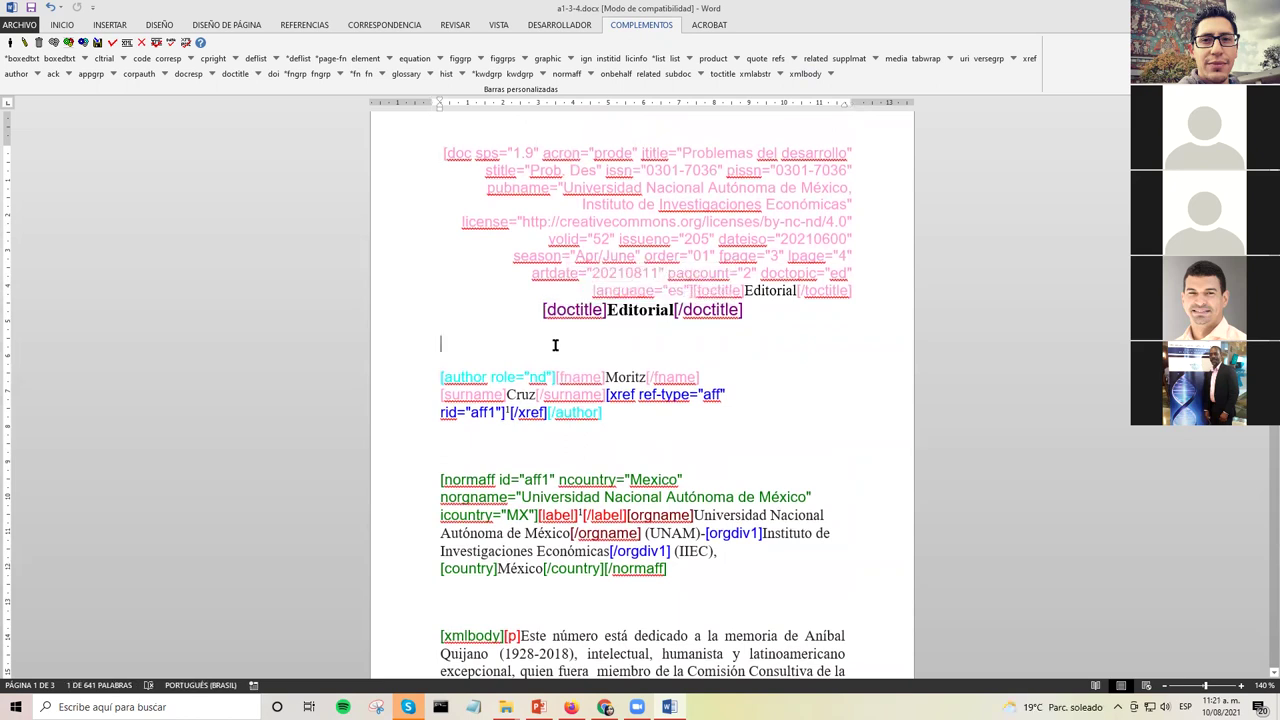
{"action": "scroll", "coordinate": [487, 280], "scroll_direction": "down", "scroll_amount": 2}
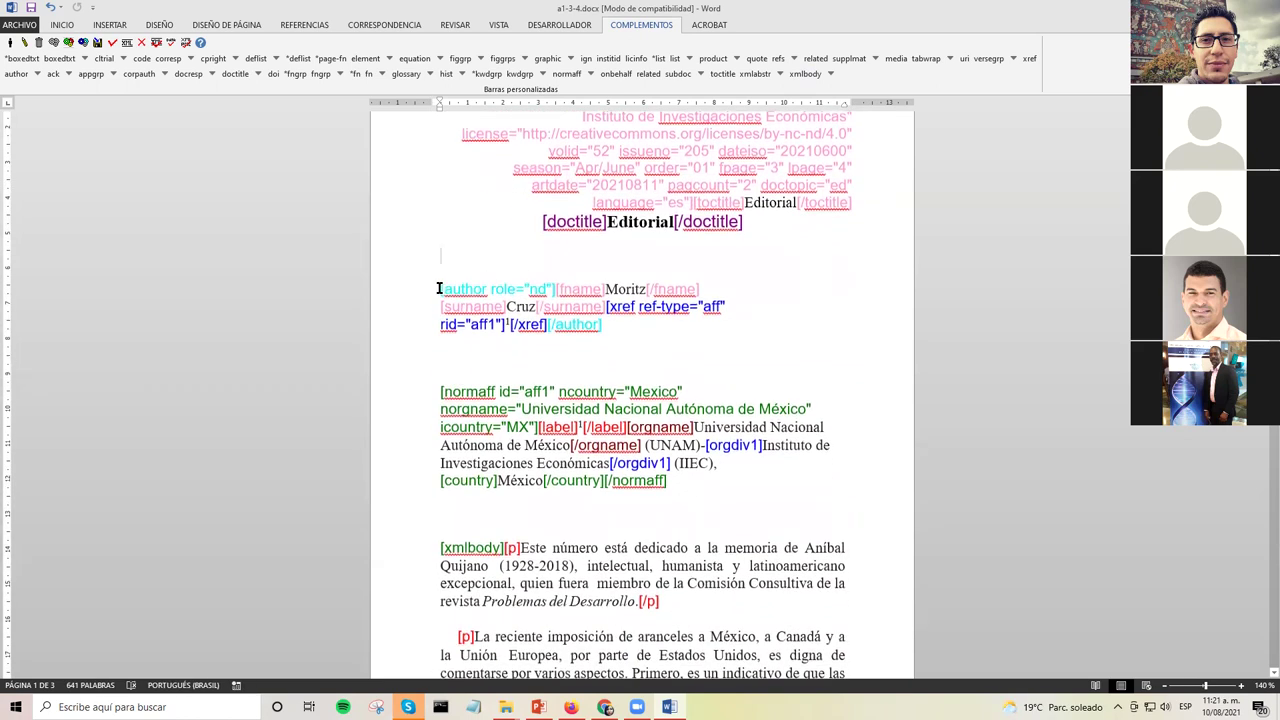
- Compare the author element's opening and closing tags and check the fname tag nested inside it
{"action": "left_click_drag", "start_coordinate": [441, 287], "coordinate": [473, 288]}
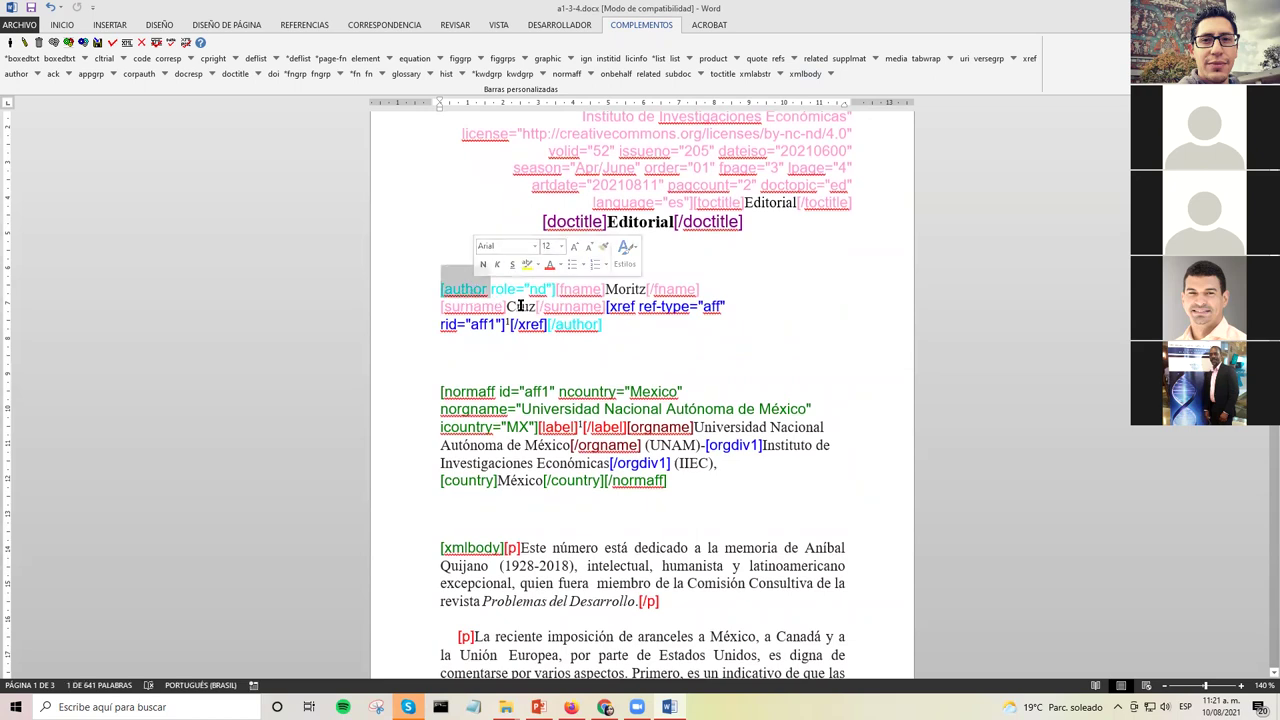
{"action": "left_click_drag", "start_coordinate": [555, 325], "coordinate": [601, 325]}
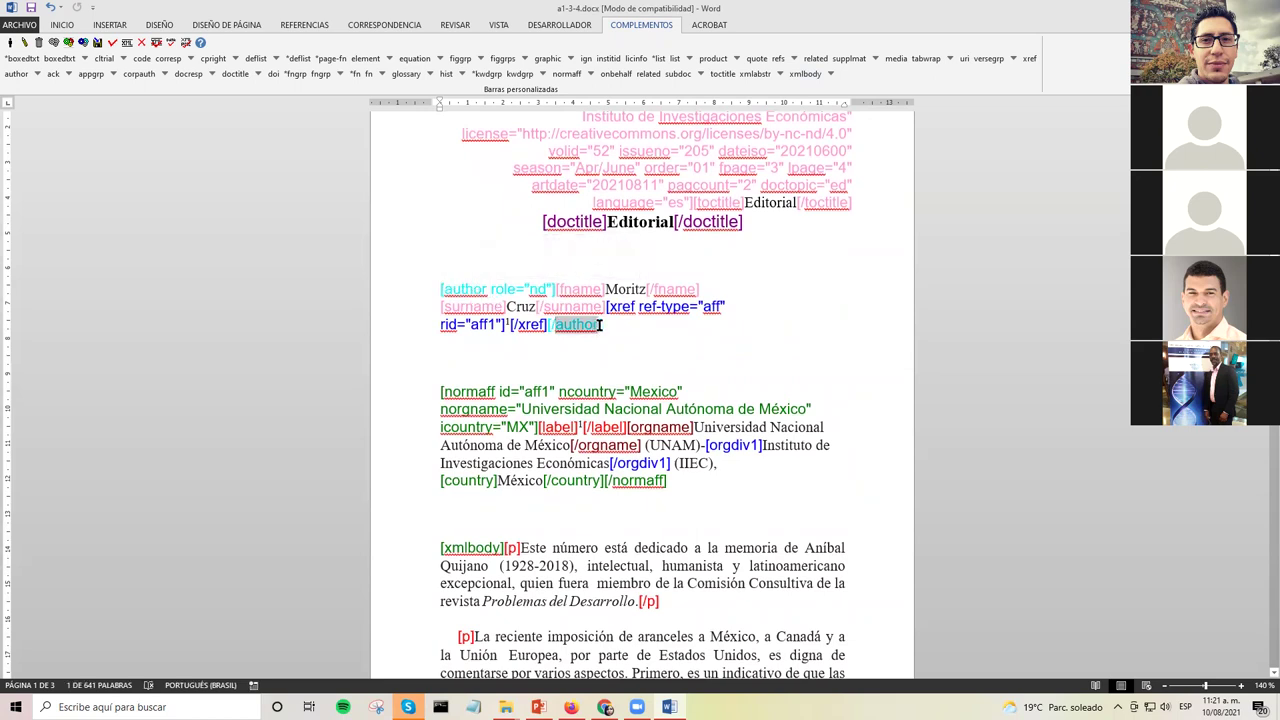
{"action": "left_click", "coordinate": [528, 289]}
{"action": "double_click", "coordinate": [584, 289]}
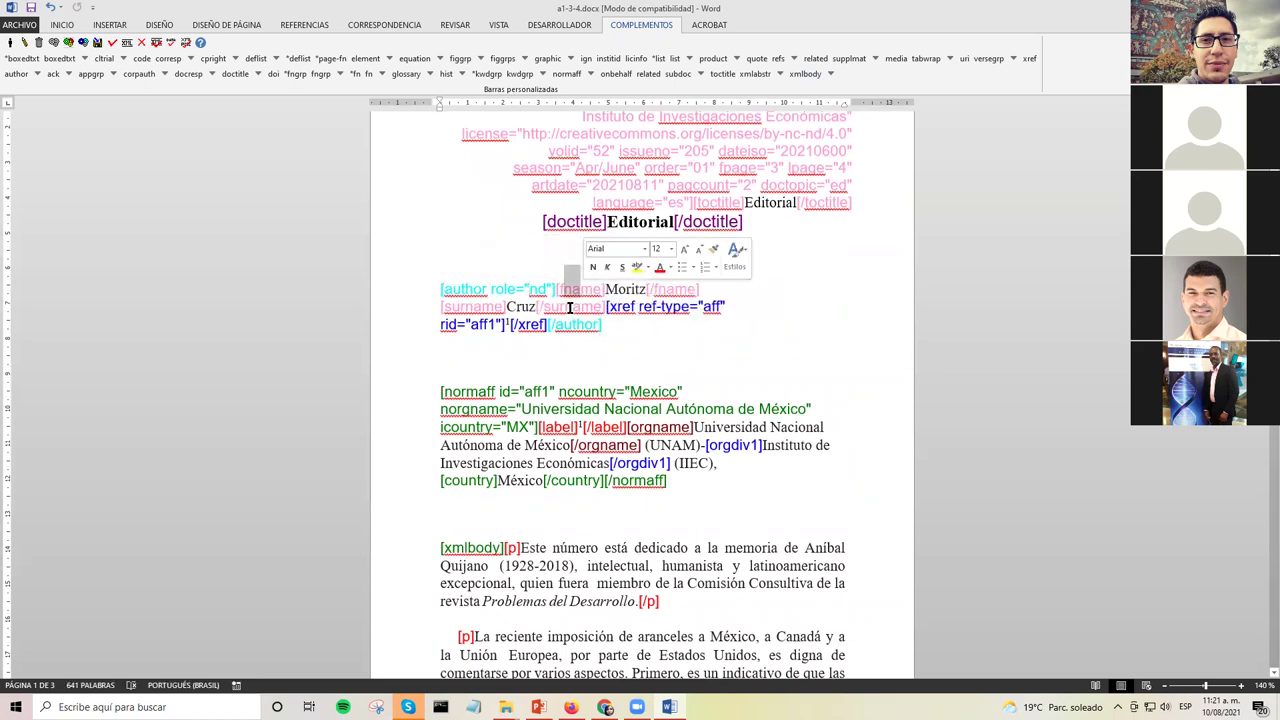
{"action": "left_click", "coordinate": [584, 327]}
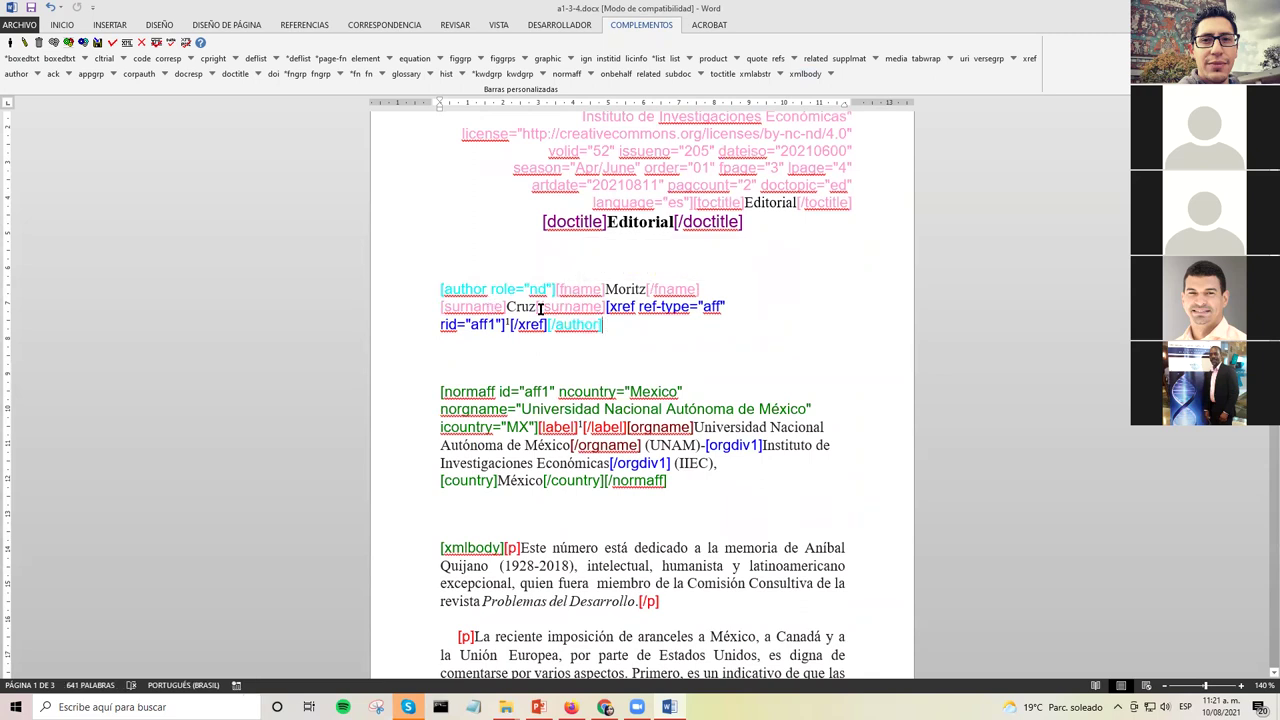
- Look over the tagged body paragraphs from the affiliation through the last page and back to the start of the body
{"action": "scroll", "coordinate": [493, 279], "scroll_direction": "down", "scroll_amount": 1}
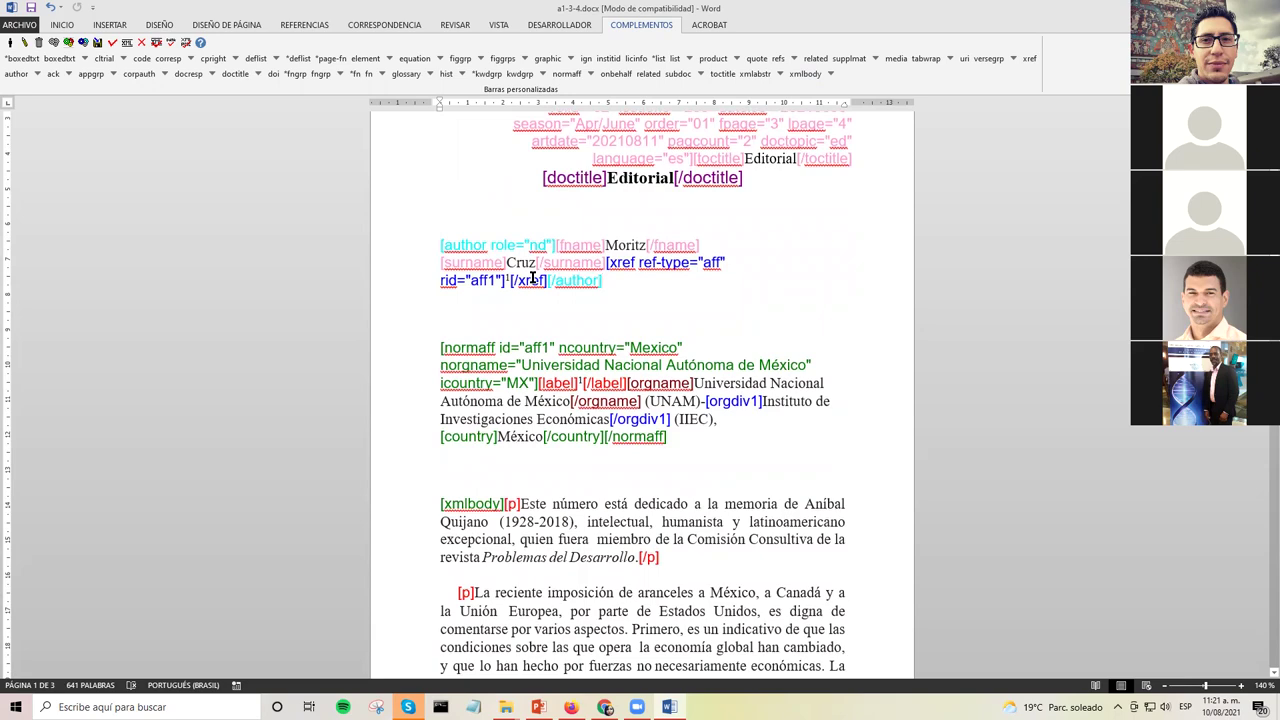
{"action": "scroll", "coordinate": [532, 279], "scroll_direction": "down", "scroll_amount": 1}
{"action": "scroll", "coordinate": [527, 279], "scroll_direction": "down", "scroll_amount": 3}
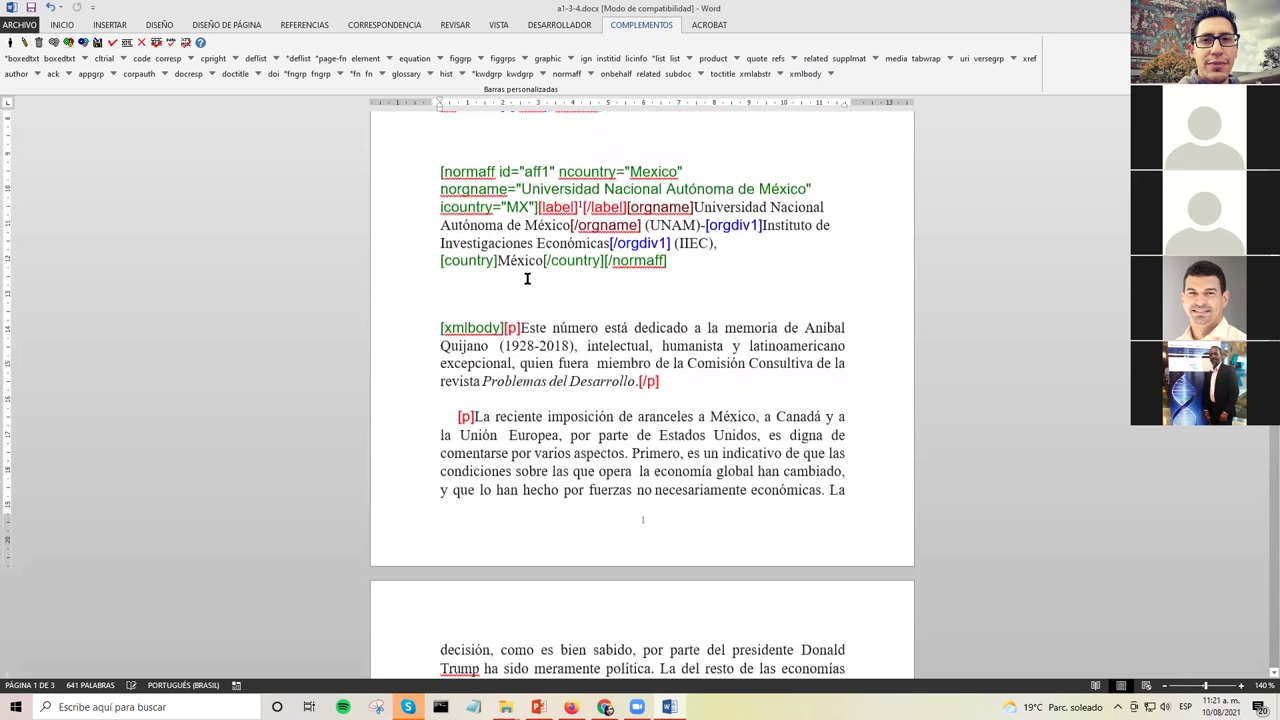
{"action": "scroll", "coordinate": [527, 279], "scroll_direction": "down", "scroll_amount": 8}
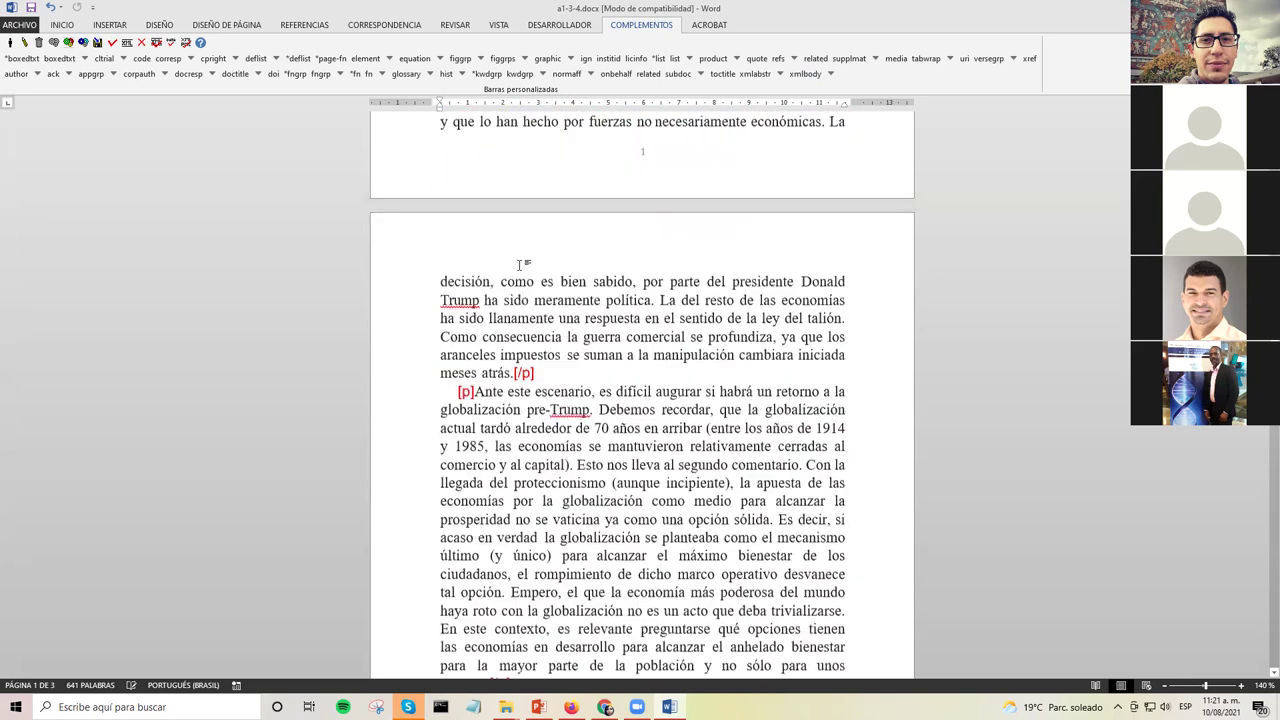
{"action": "scroll", "coordinate": [520, 265], "scroll_direction": "down", "scroll_amount": 4}
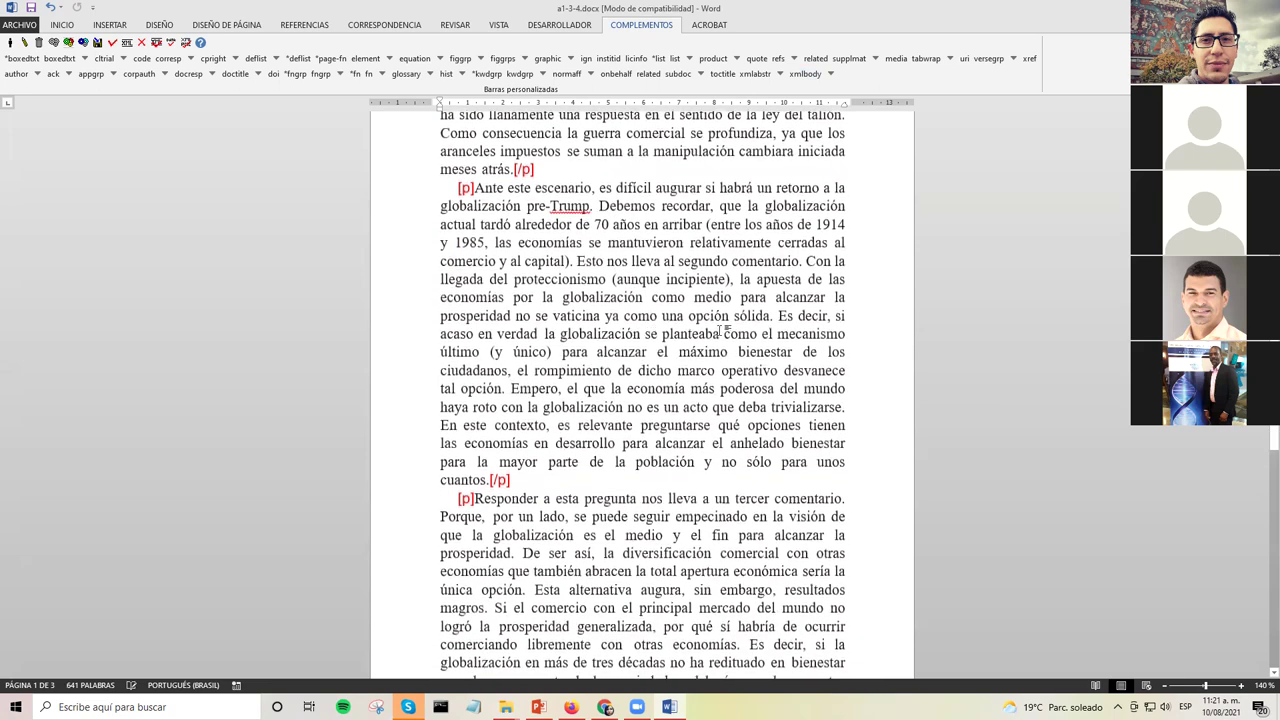
{"action": "scroll", "coordinate": [720, 330], "scroll_direction": "down", "scroll_amount": 9}
{"action": "scroll", "coordinate": [717, 333], "scroll_direction": "up", "scroll_amount": 5}
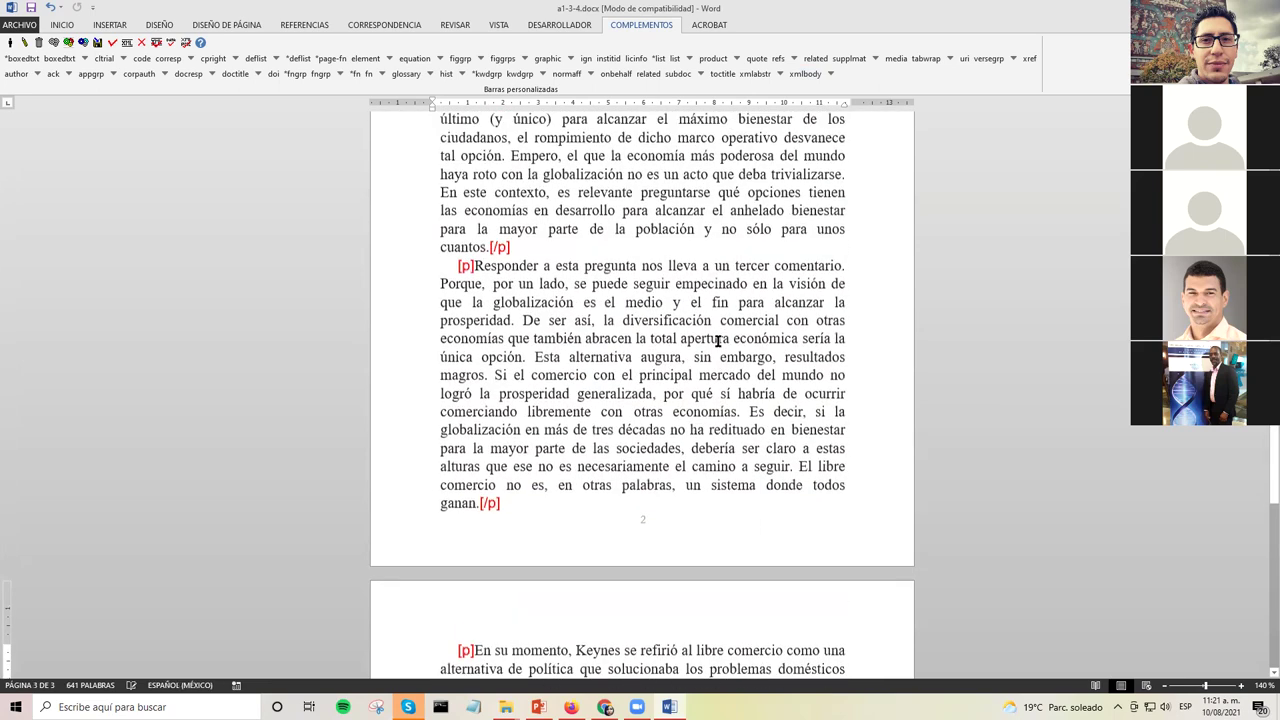
{"action": "scroll", "coordinate": [717, 383], "scroll_direction": "up", "scroll_amount": 3}
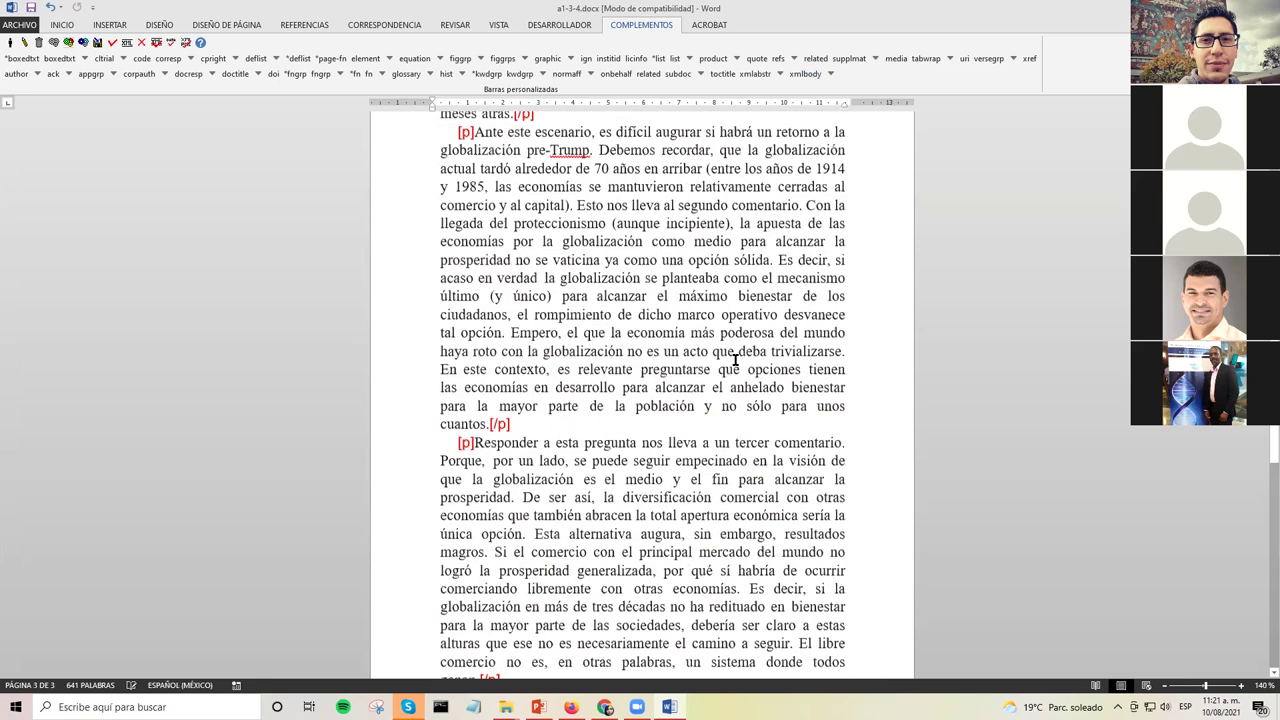
{"action": "scroll", "coordinate": [738, 330], "scroll_direction": "up", "scroll_amount": 2}
{"action": "scroll", "coordinate": [740, 291], "scroll_direction": "up", "scroll_amount": 2}
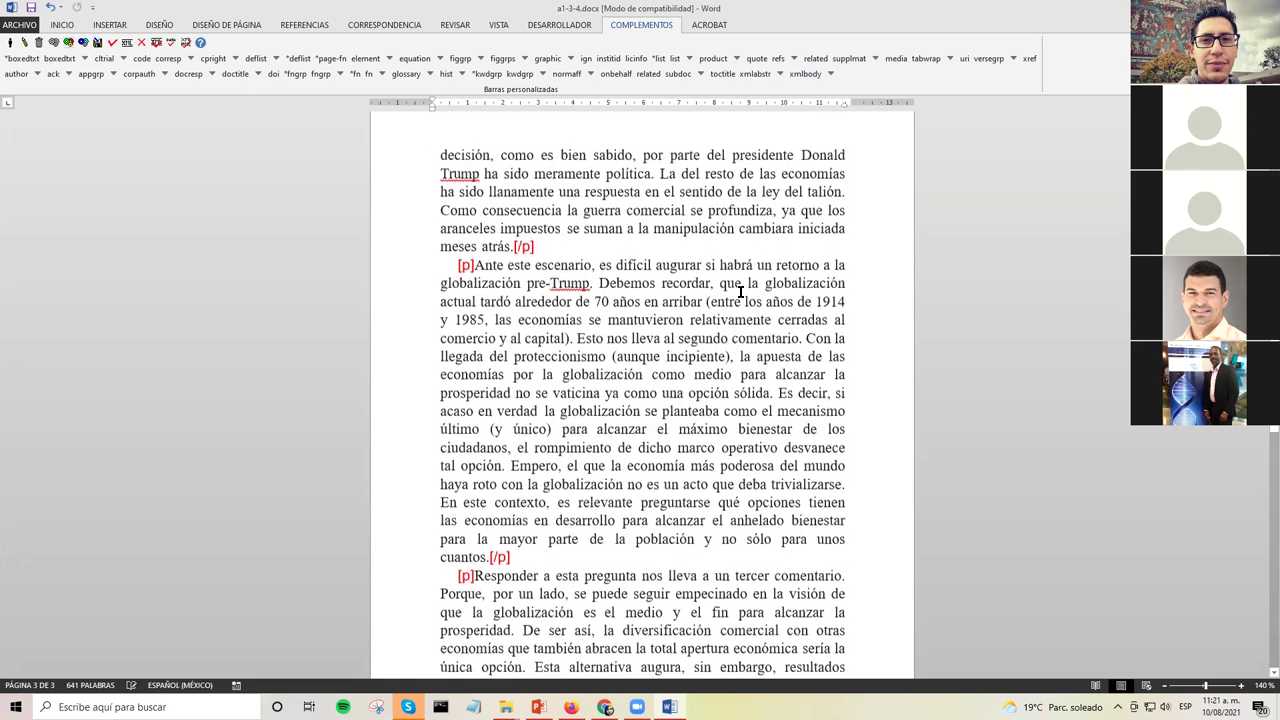
{"action": "scroll", "coordinate": [740, 291], "scroll_direction": "up", "scroll_amount": 13}
{"action": "scroll", "coordinate": [740, 291], "scroll_direction": "down", "scroll_amount": 4}
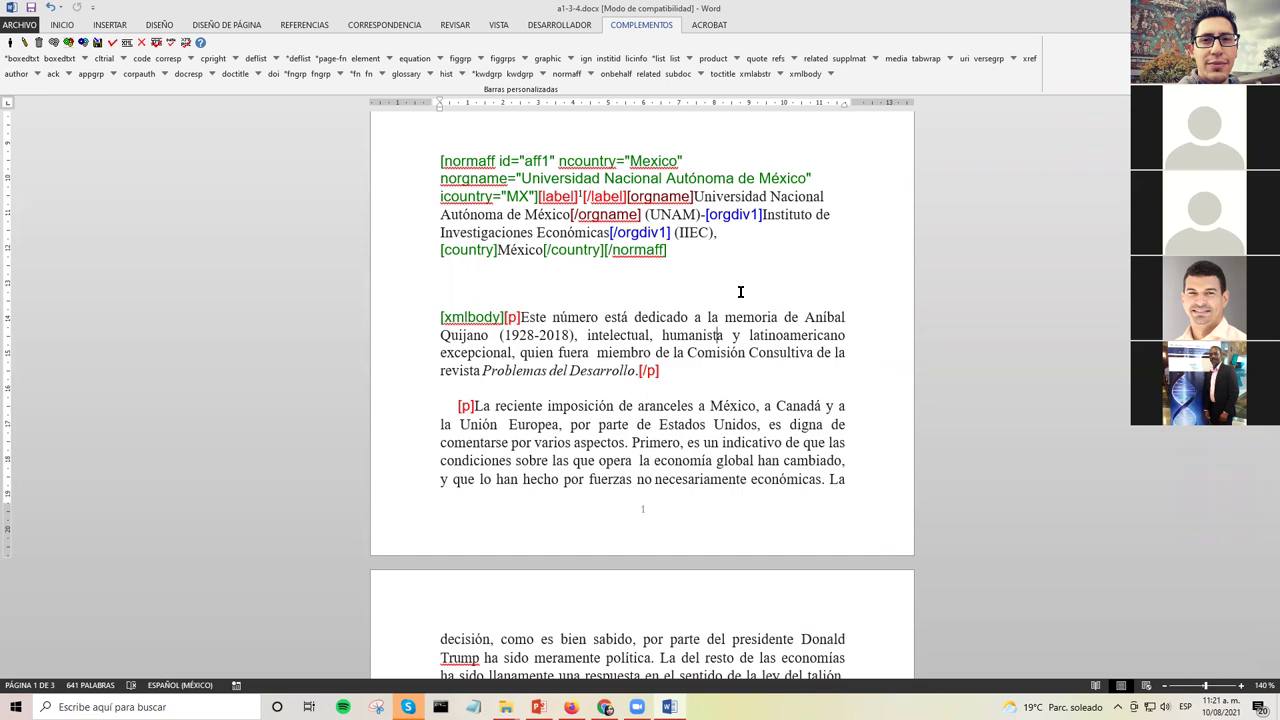
- Check that the opening xmlbody tag before "Este número está dedicado" pairs with the closing xmlbody tag before the closing doc tag
{"action": "left_click", "coordinate": [612, 335]}
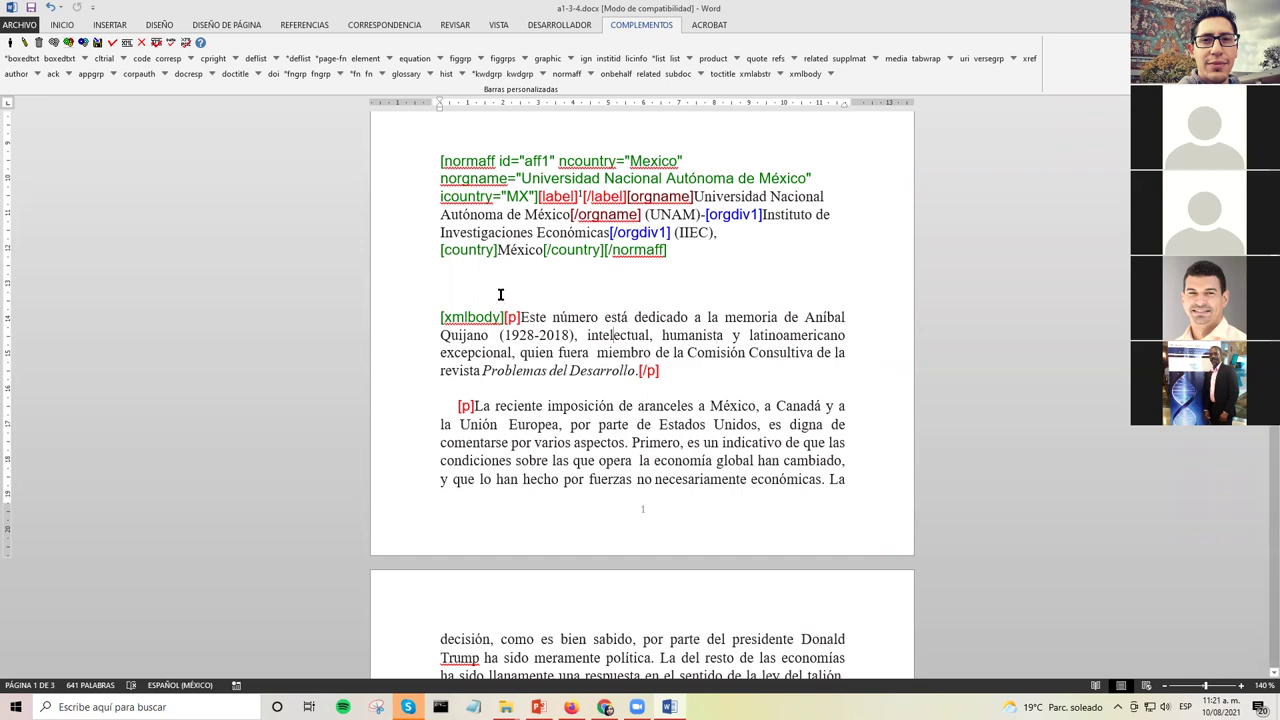
{"action": "scroll", "coordinate": [501, 294], "scroll_direction": "down", "scroll_amount": 2}
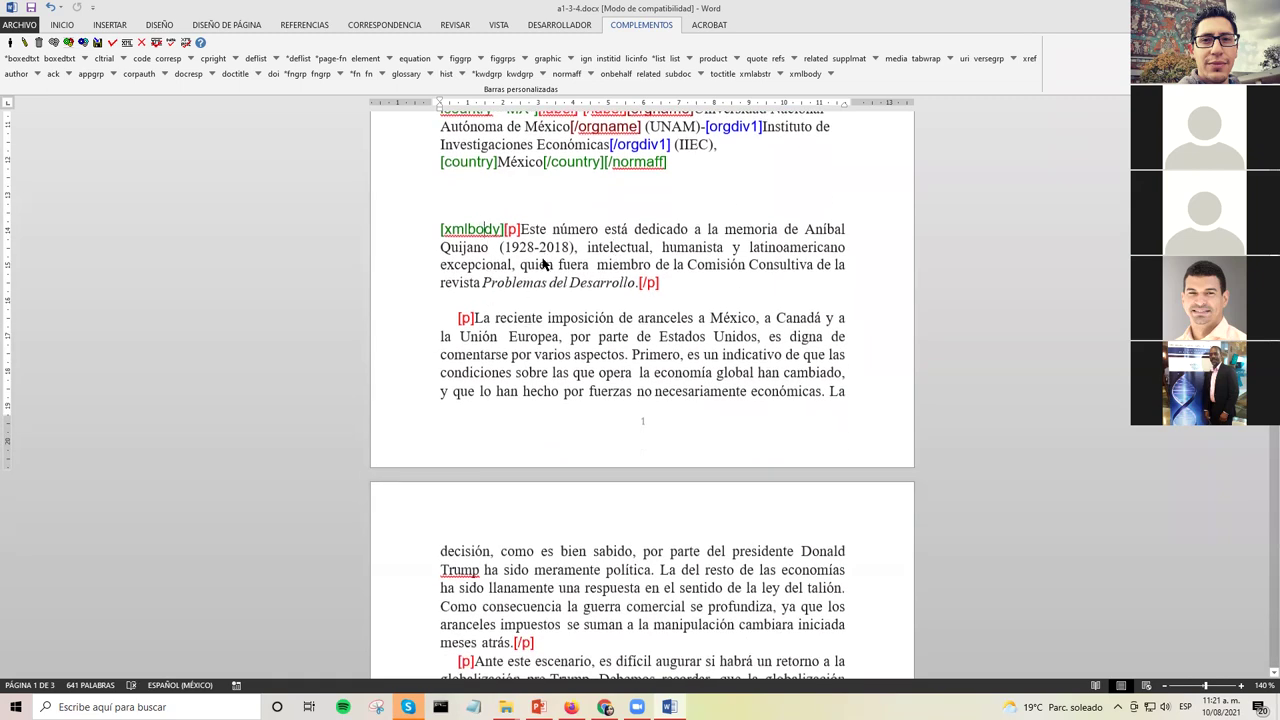
{"action": "scroll", "coordinate": [540, 262], "scroll_direction": "down", "scroll_amount": 20}
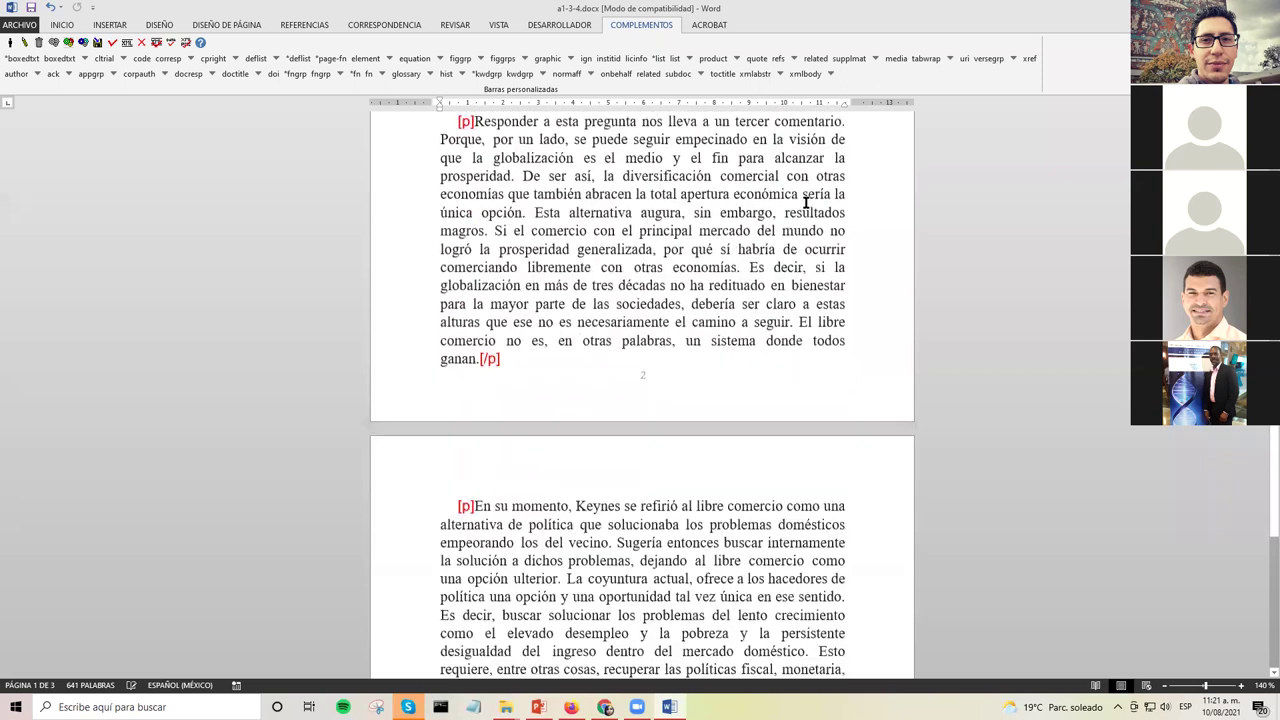
{"action": "scroll", "coordinate": [806, 202], "scroll_direction": "down", "scroll_amount": 9}
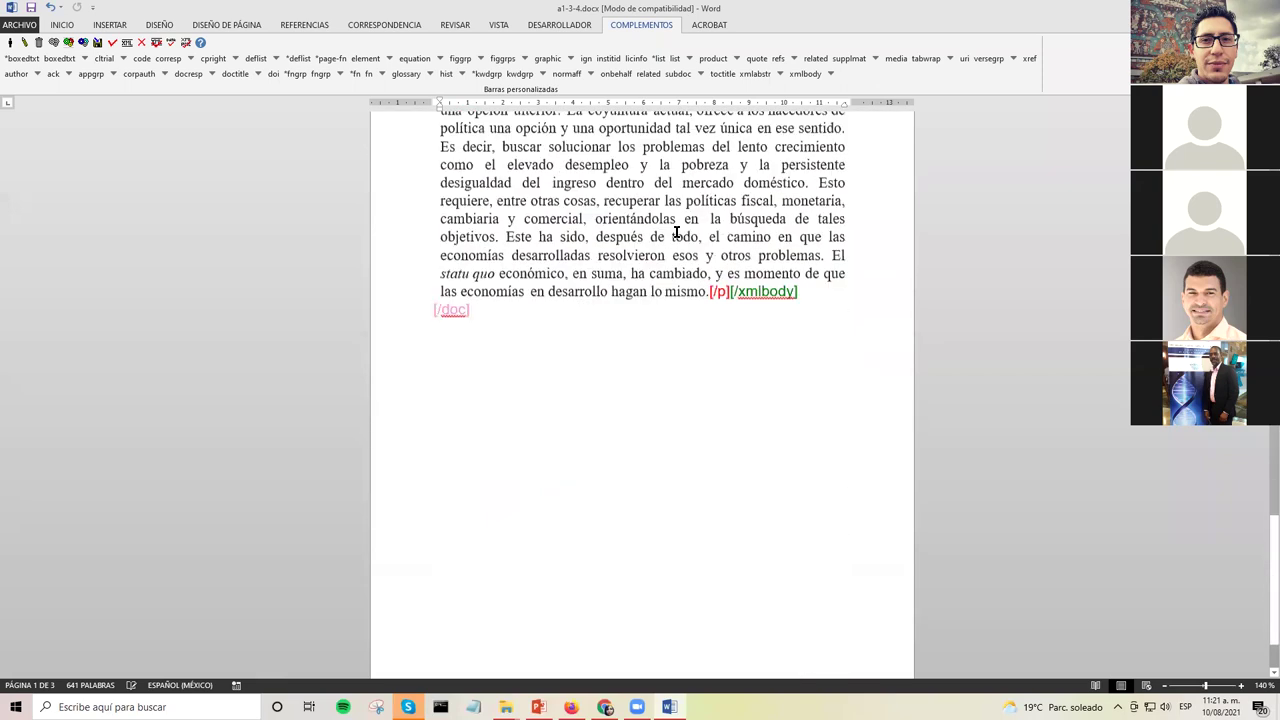
{"action": "scroll", "coordinate": [660, 245], "scroll_direction": "up", "scroll_amount": 4}
{"action": "scroll", "coordinate": [440, 360], "scroll_direction": "up", "scroll_amount": 20}
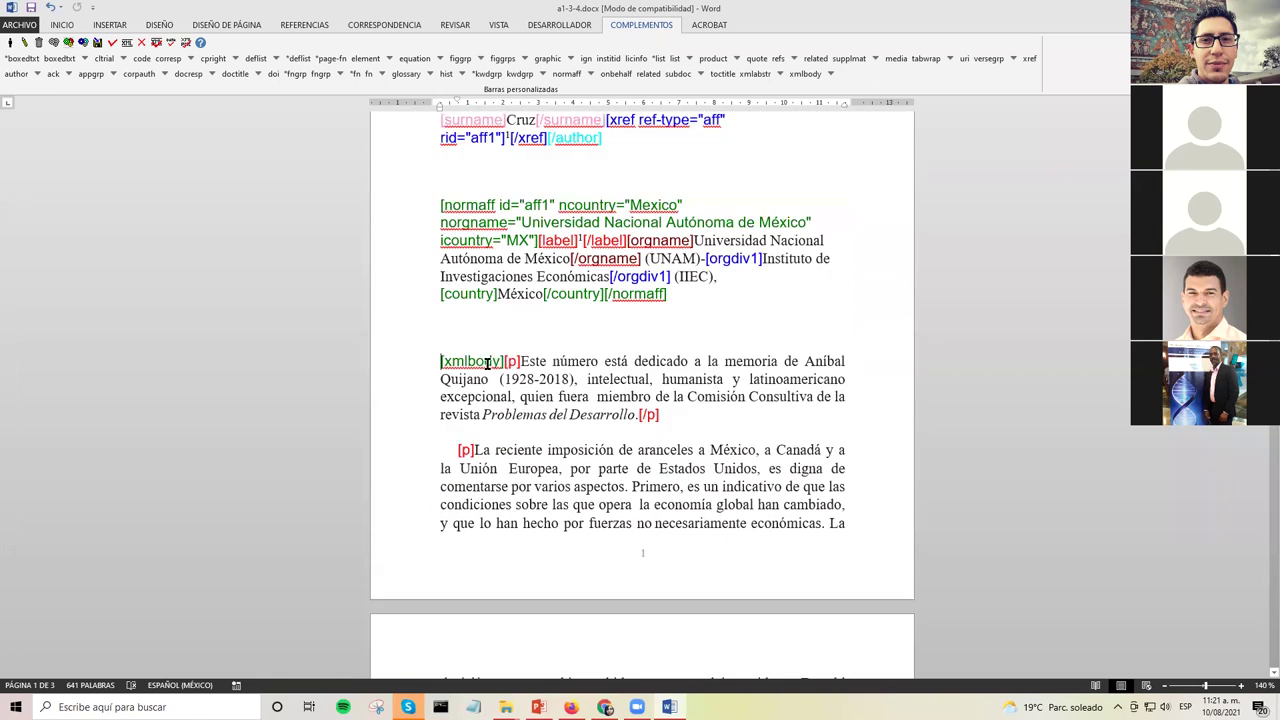
{"action": "double_click", "coordinate": [487, 363]}
{"action": "left_click", "coordinate": [479, 367]}
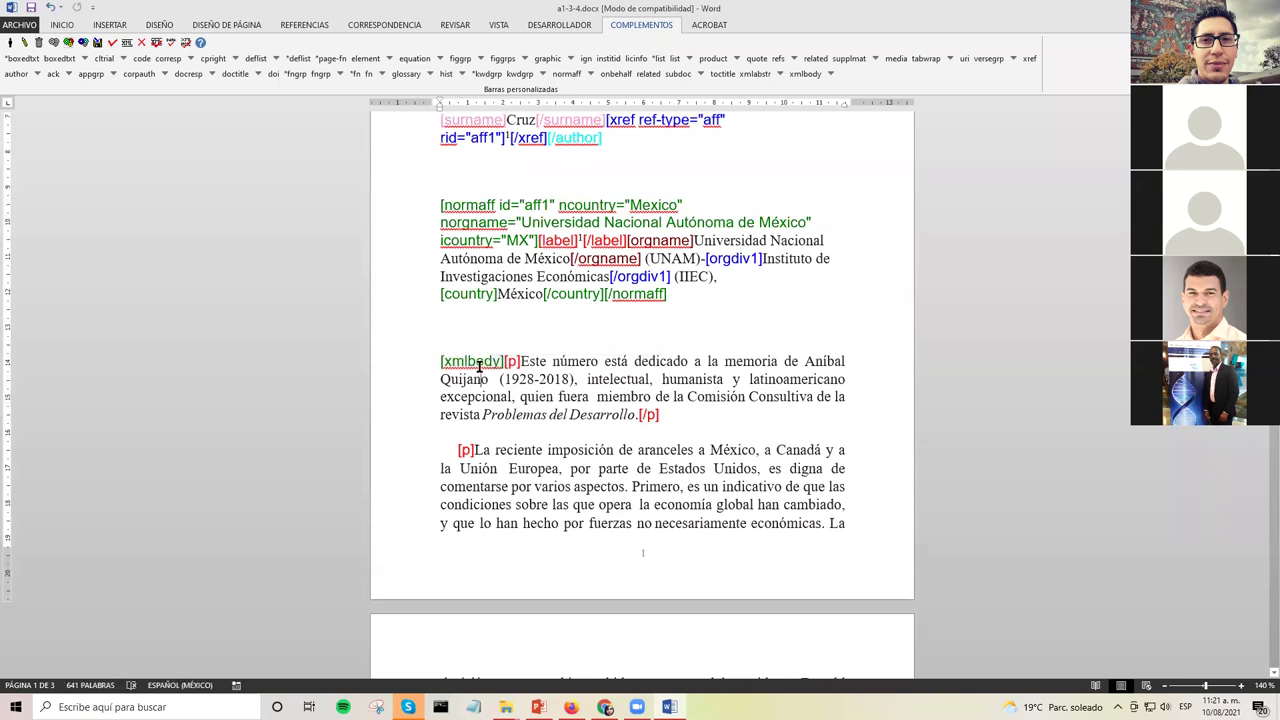
{"action": "double_click", "coordinate": [479, 367]}
{"action": "left_click", "coordinate": [612, 379]}
{"action": "scroll", "coordinate": [606, 374], "scroll_direction": "down", "scroll_amount": 3}
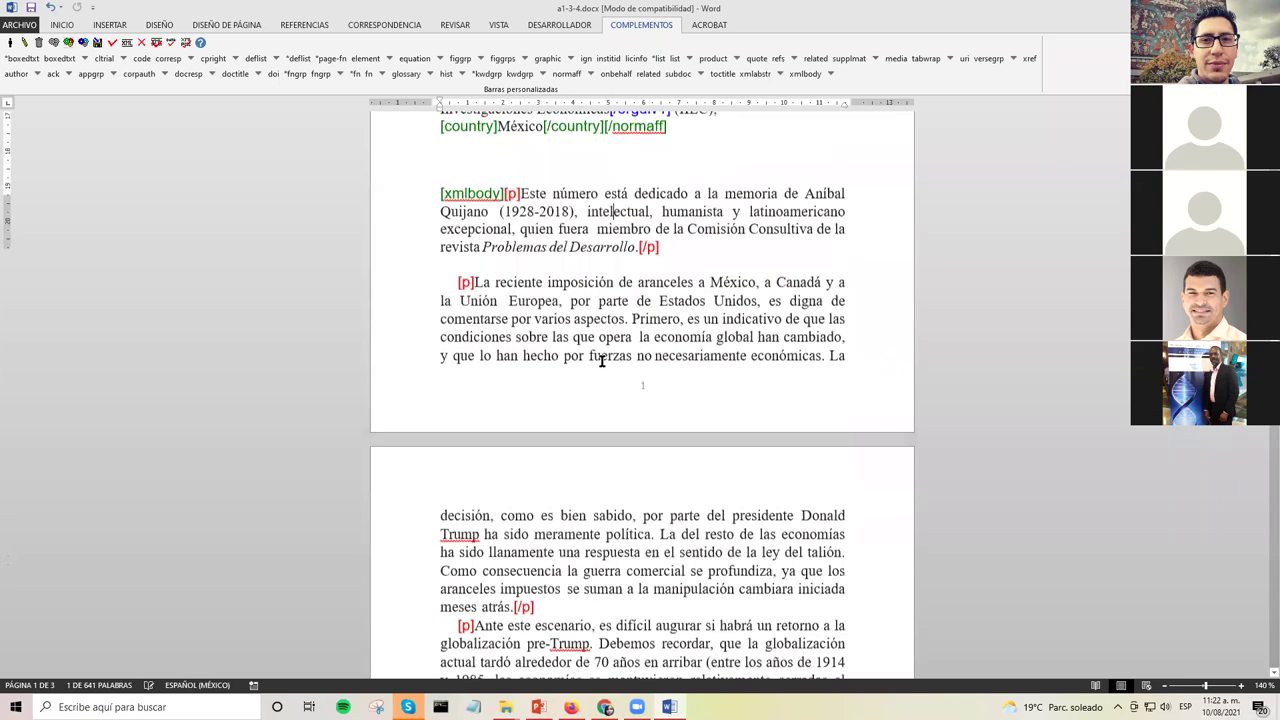
{"action": "scroll", "coordinate": [602, 362], "scroll_direction": "down", "scroll_amount": 5}
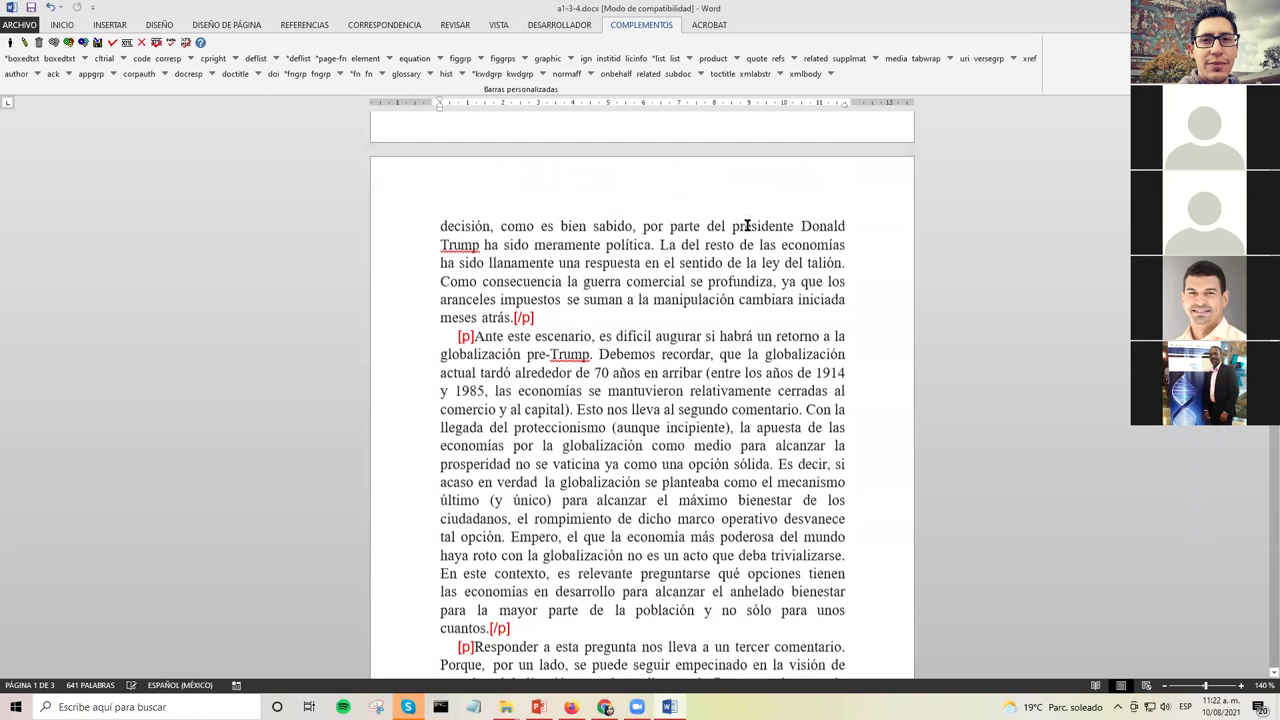
{"action": "scroll", "coordinate": [700, 210], "scroll_direction": "down", "scroll_amount": 7}
{"action": "scroll", "coordinate": [661, 214], "scroll_direction": "down", "scroll_amount": 3}
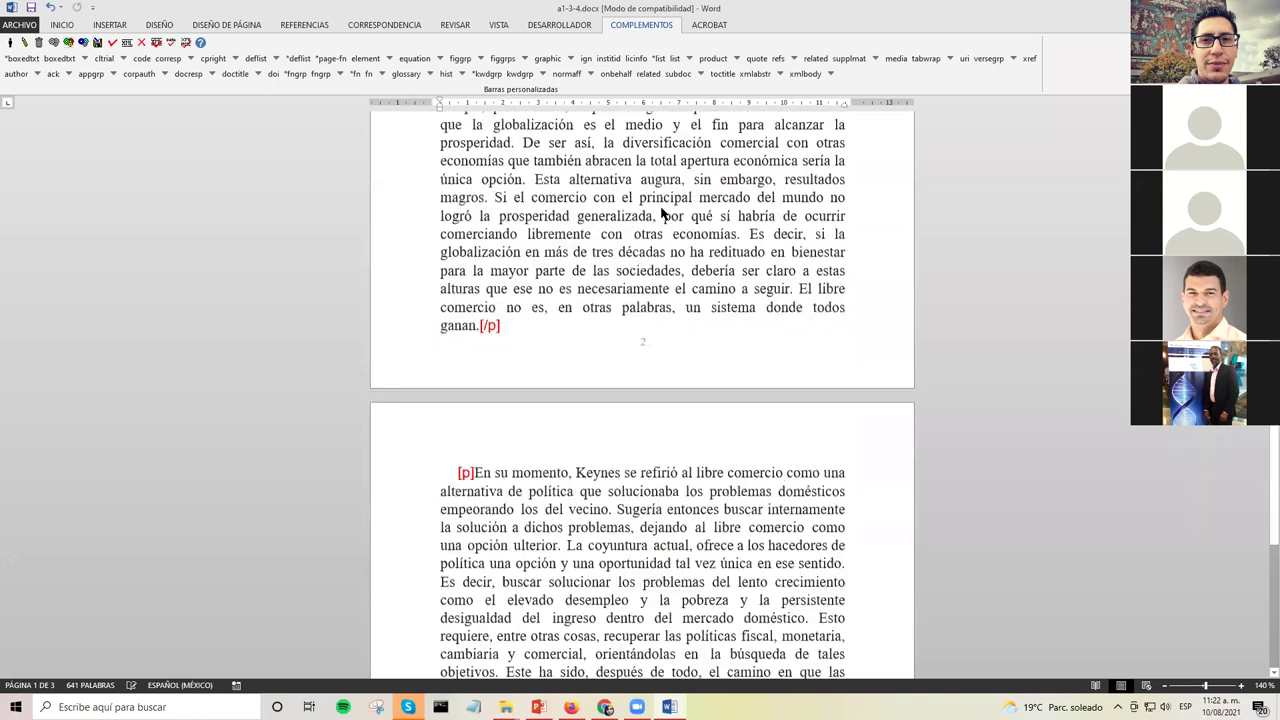
{"action": "scroll", "coordinate": [632, 217], "scroll_direction": "down", "scroll_amount": 1}
{"action": "scroll", "coordinate": [528, 292], "scroll_direction": "down", "scroll_amount": 3}
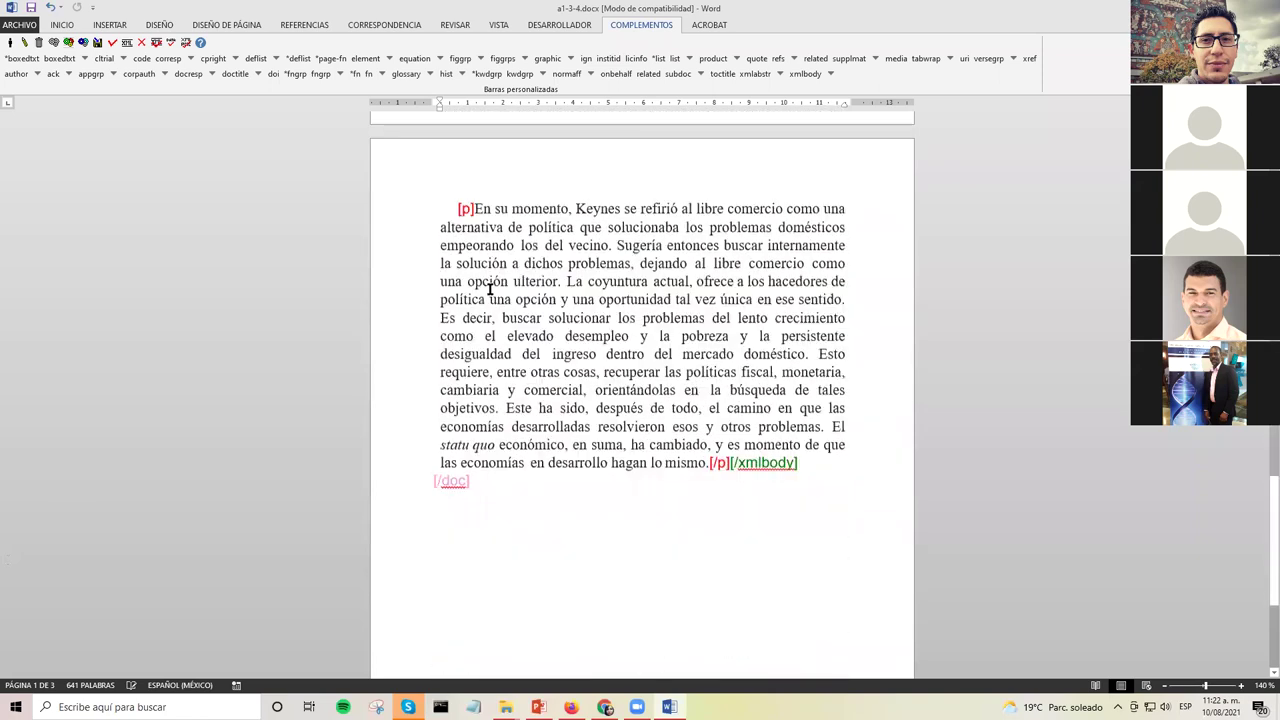
- Examine the opening and closing p tags around the first body paragraph and those of the paragraphs that follow
{"action": "scroll", "coordinate": [495, 285], "scroll_direction": "up", "scroll_amount": 15}
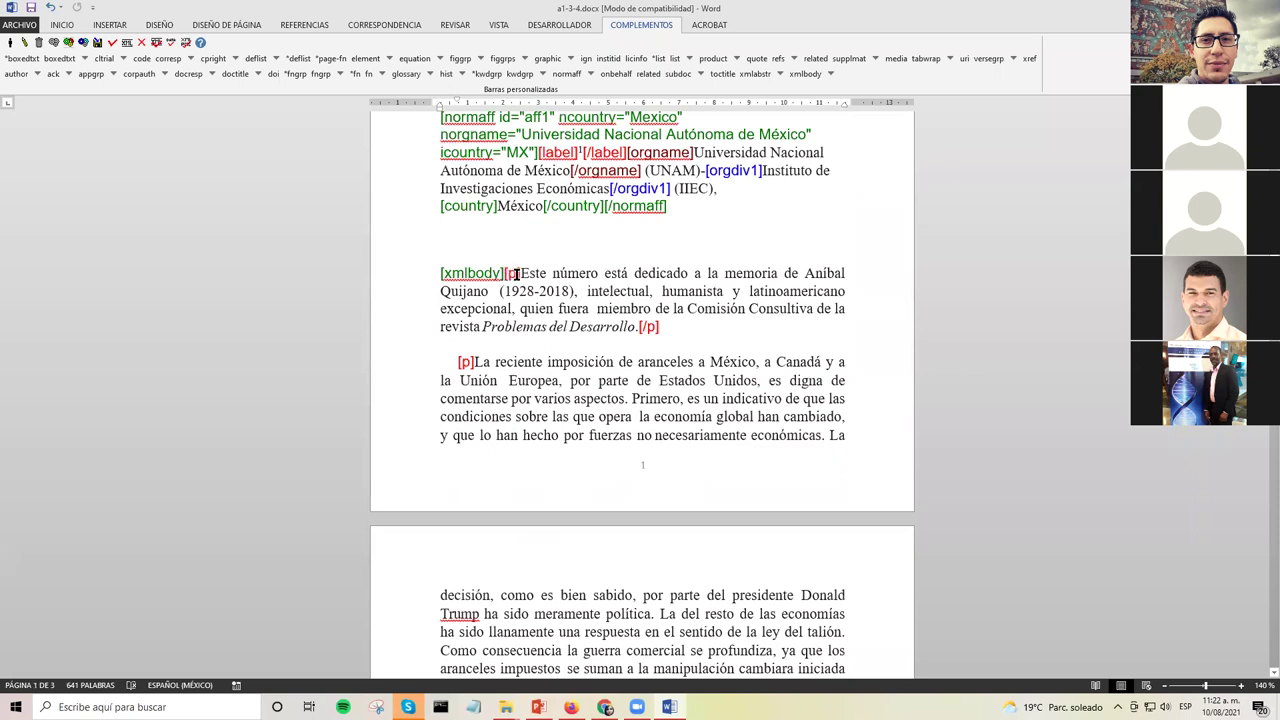
{"action": "left_click", "coordinate": [516, 274]}
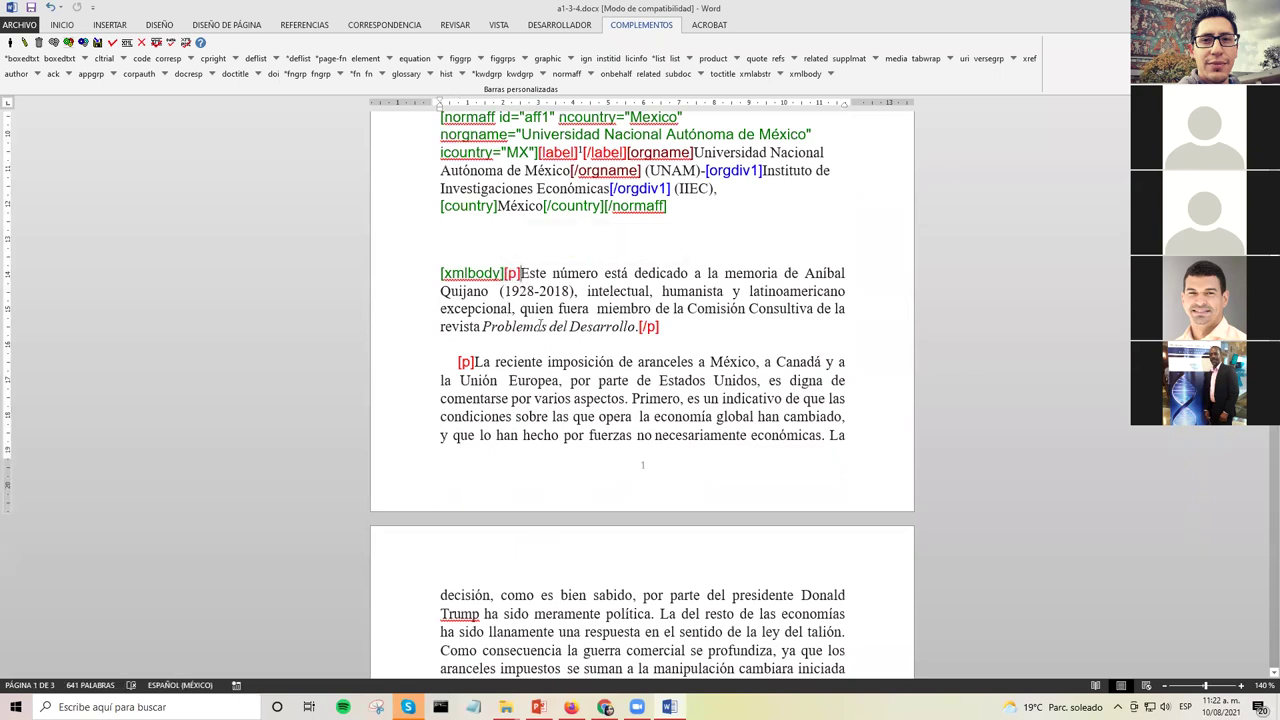
{"action": "key", "text": "shift+Left"}
{"action": "key", "text": "shift+Left"}
{"action": "key", "text": "shift+Left"}
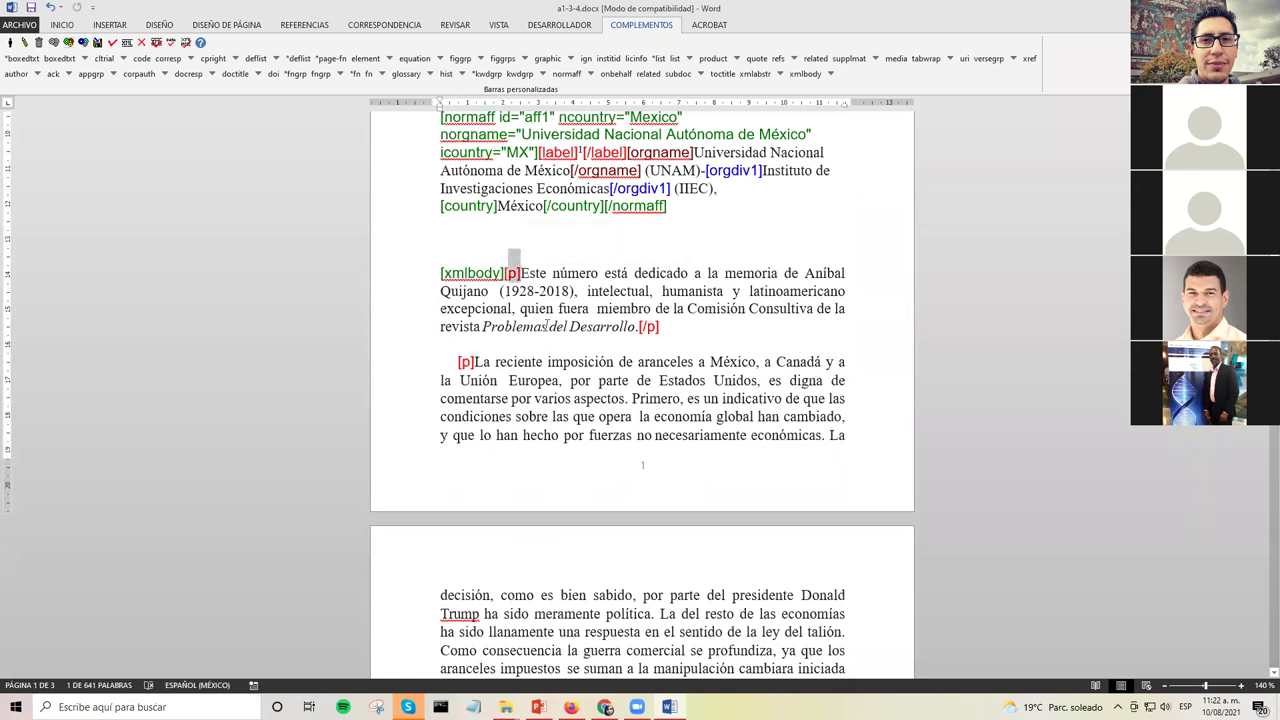
{"action": "key", "text": "Down"}
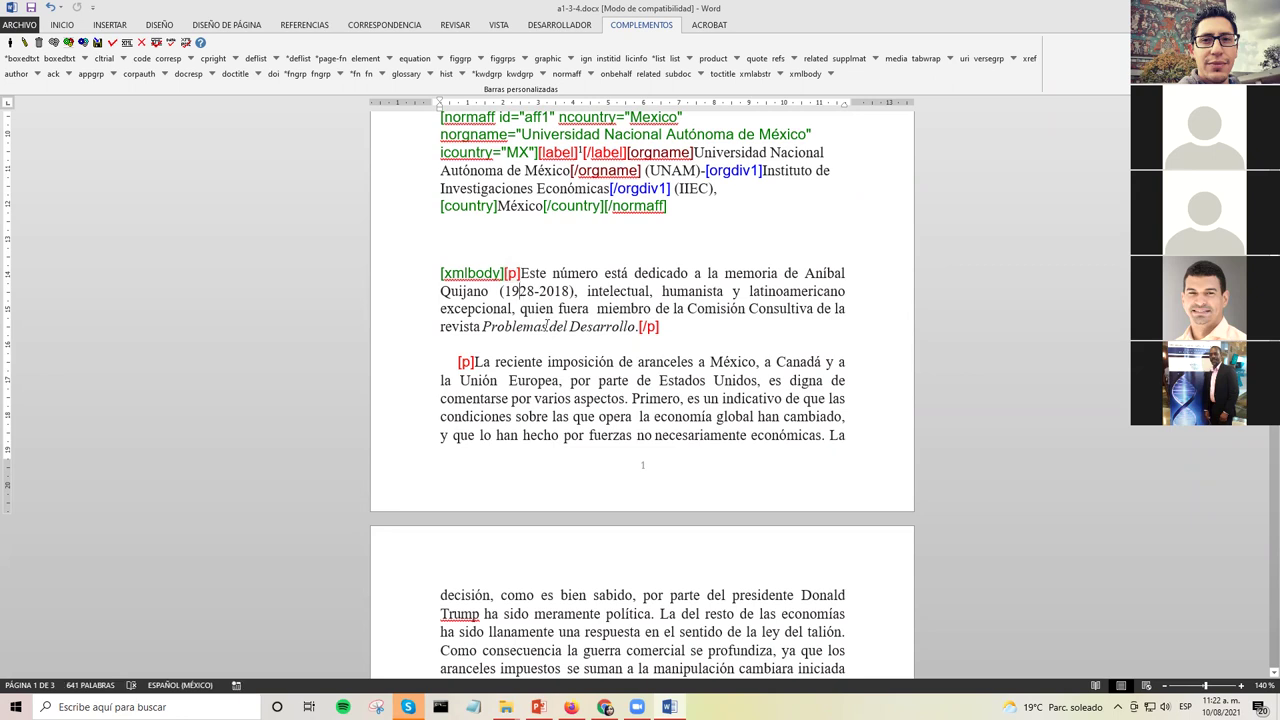
{"action": "double_click", "coordinate": [650, 326]}
{"action": "left_click", "coordinate": [572, 308]}
{"action": "scroll", "coordinate": [586, 304], "scroll_direction": "down", "scroll_amount": 2}
{"action": "scroll", "coordinate": [586, 304], "scroll_direction": "down", "scroll_amount": 3}
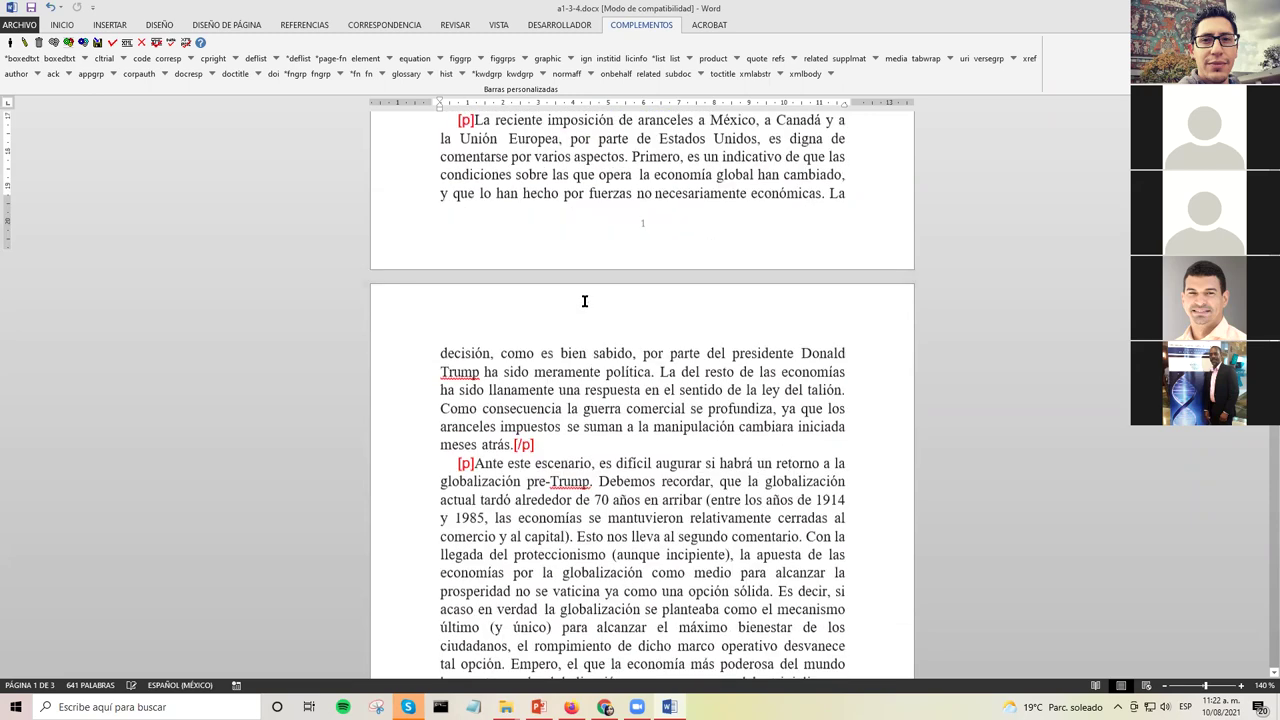
{"action": "scroll", "coordinate": [585, 301], "scroll_direction": "down", "scroll_amount": 3}
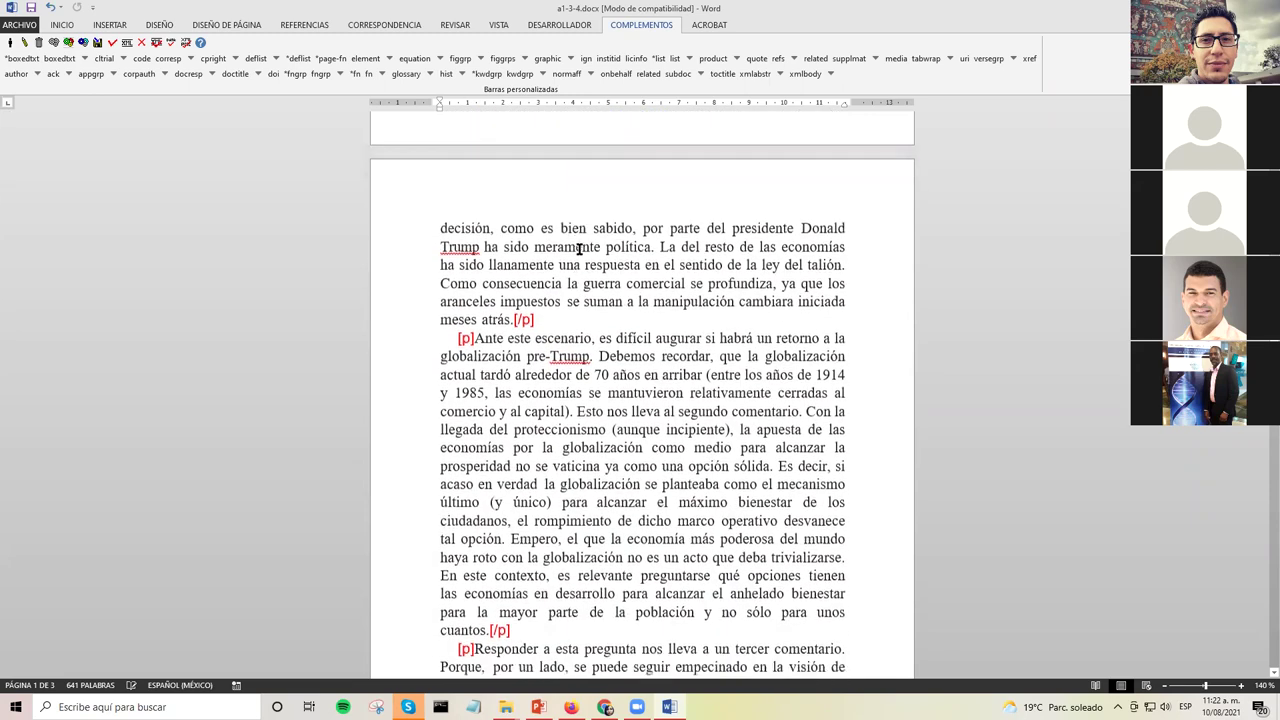
{"action": "scroll", "coordinate": [578, 245], "scroll_direction": "down", "scroll_amount": 3}
{"action": "scroll", "coordinate": [360, 185], "scroll_direction": "down", "scroll_amount": 1}
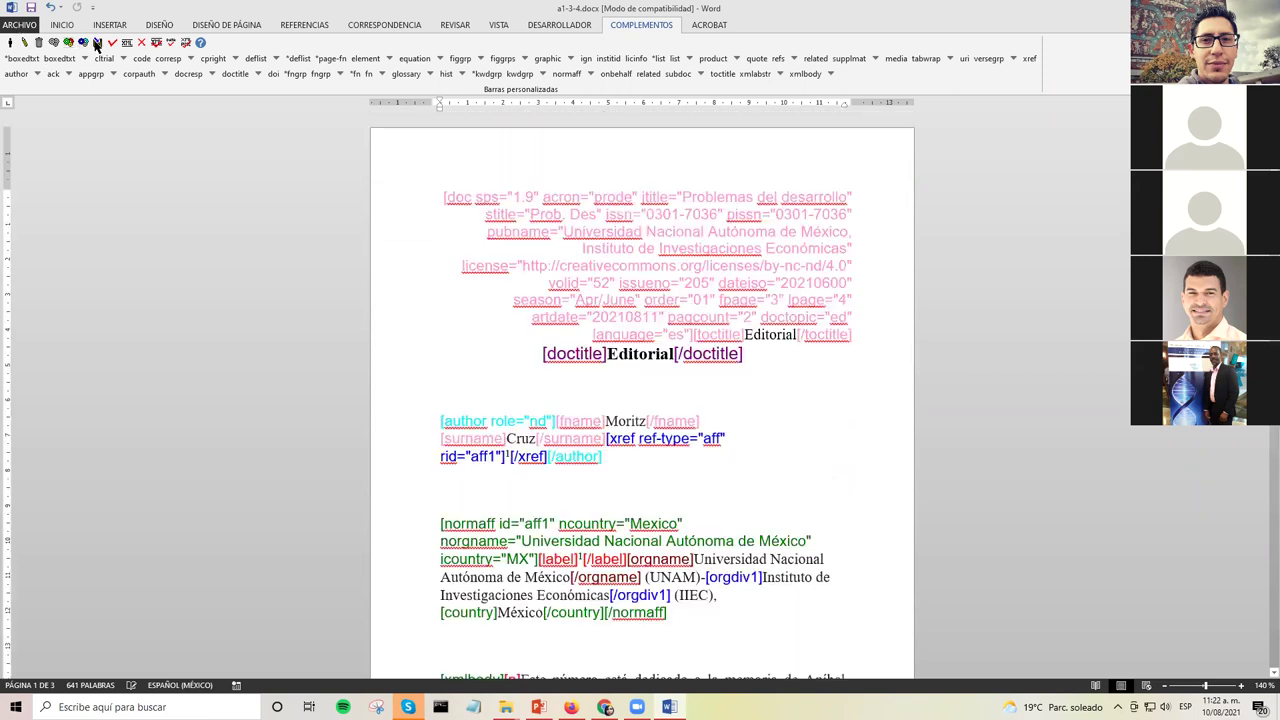
- Save the marked-up editorial with the Markup save command
{"action": "left_click", "coordinate": [92, 45]}
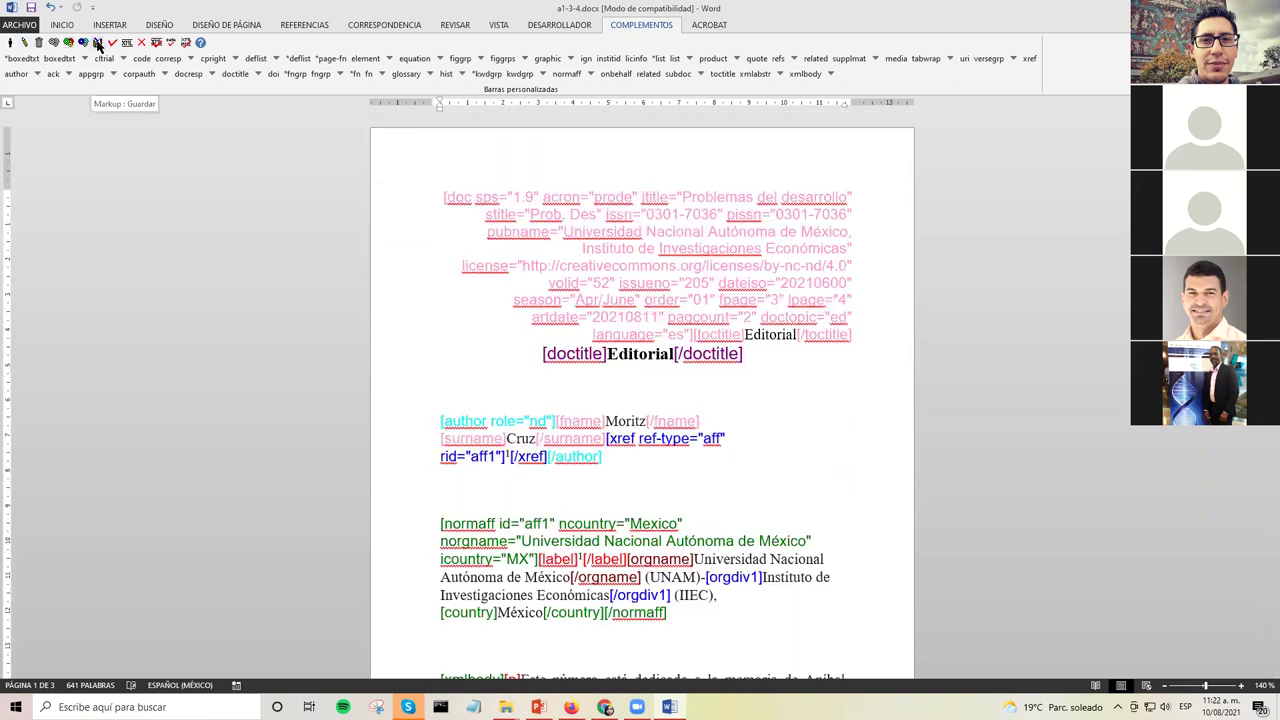
{"action": "left_click", "coordinate": [97, 45]}
{"action": "scroll", "coordinate": [477, 297], "scroll_direction": "down", "scroll_amount": 1}
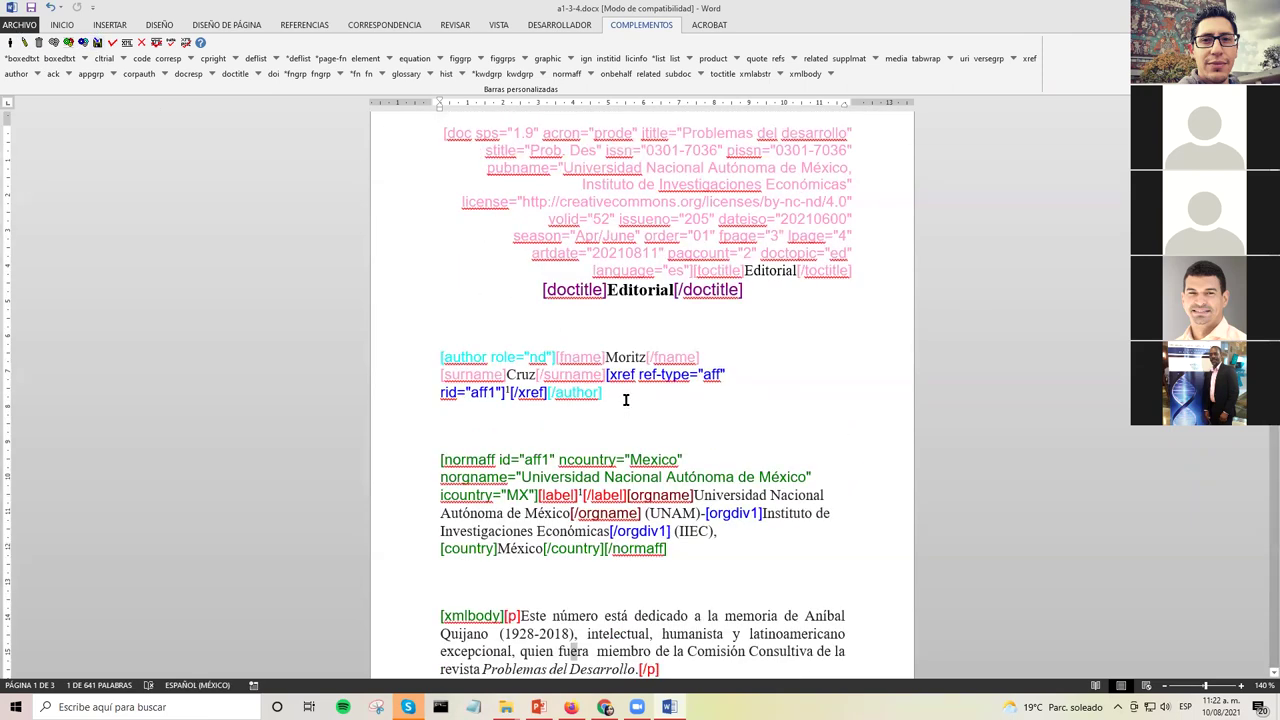
{"action": "left_click", "coordinate": [443, 251]}
{"action": "scroll", "coordinate": [349, 220], "scroll_direction": "down", "scroll_amount": 2}
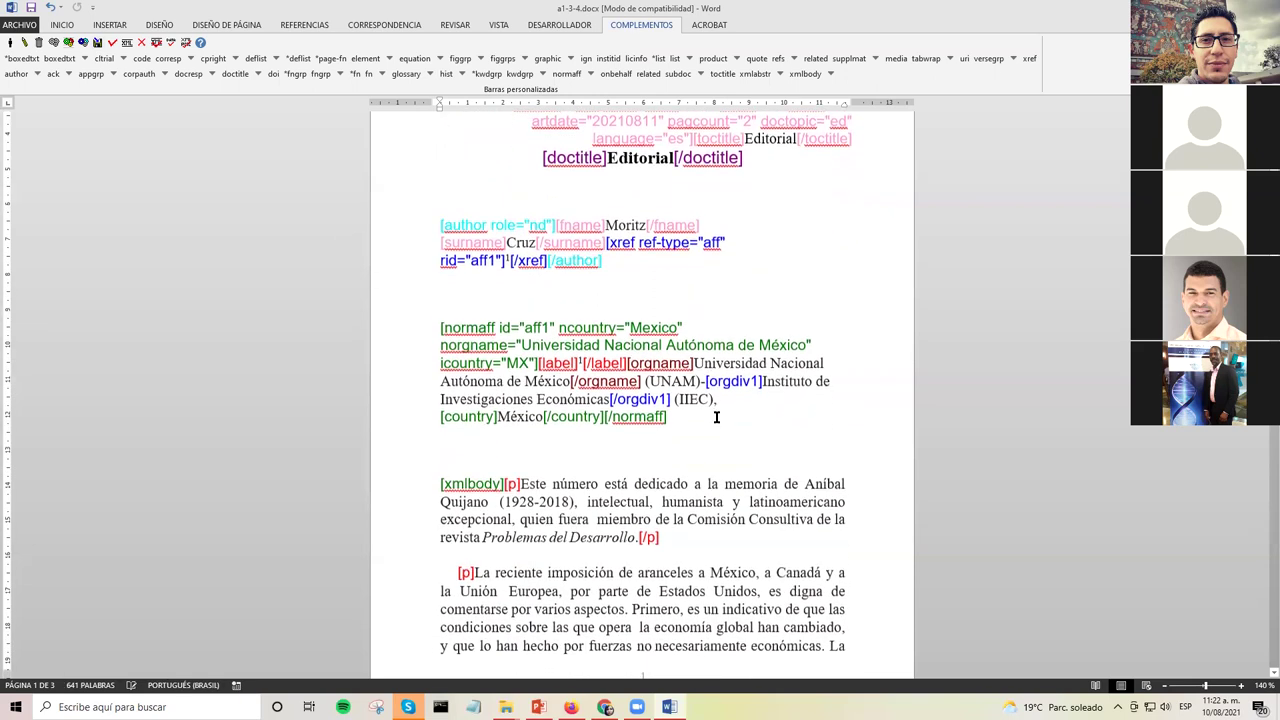
{"action": "left_click", "coordinate": [716, 417]}
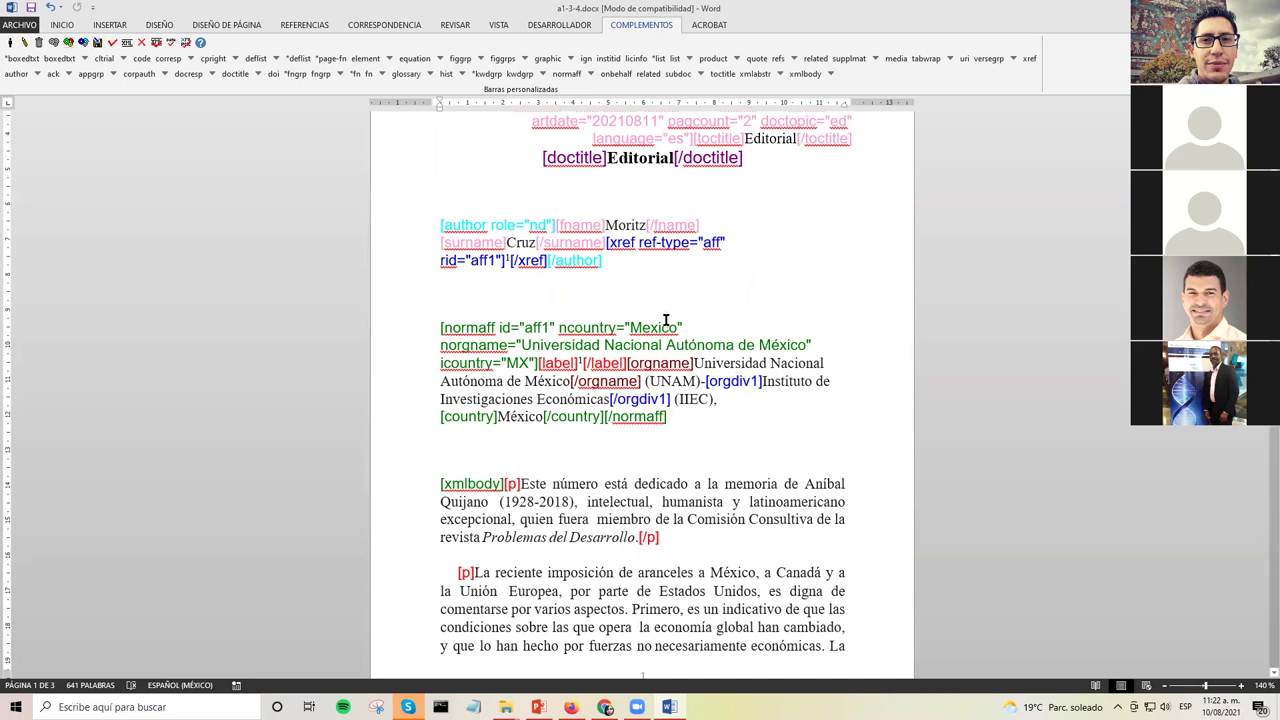
{"action": "left_click", "coordinate": [718, 451]}
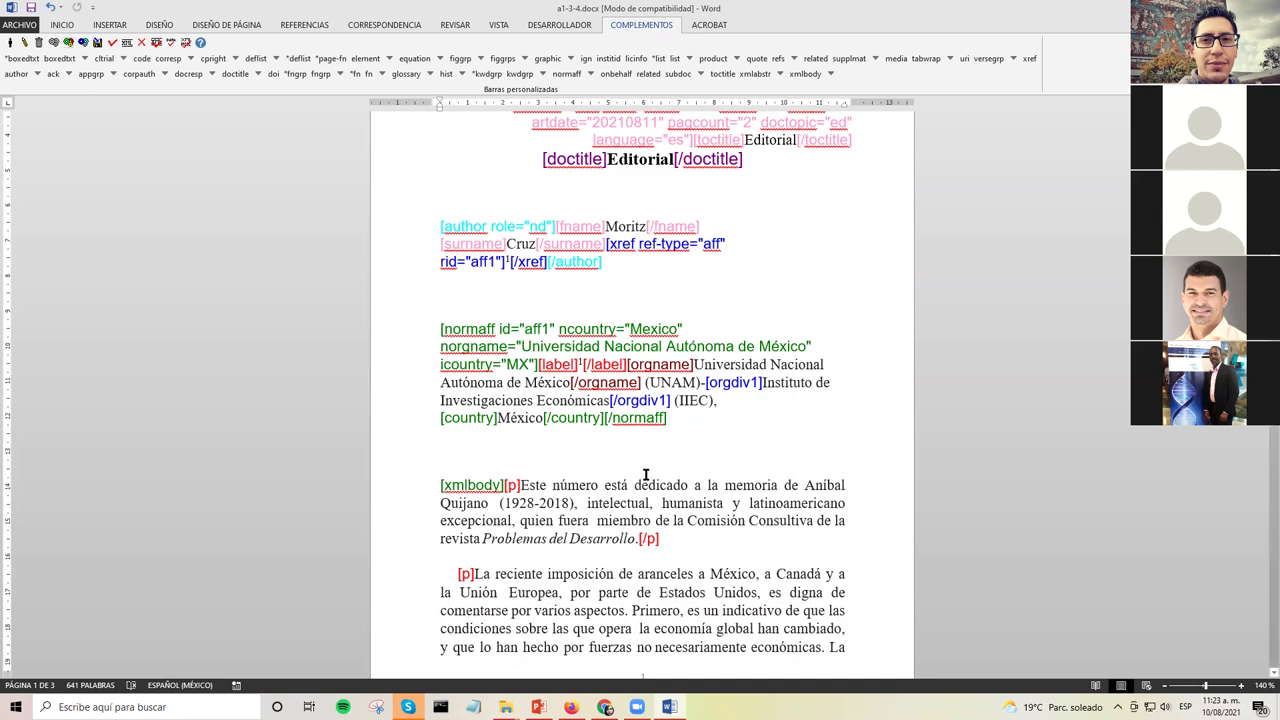
{"action": "scroll", "coordinate": [674, 443], "scroll_direction": "down", "scroll_amount": 2}
{"action": "scroll", "coordinate": [671, 423], "scroll_direction": "down", "scroll_amount": 4}
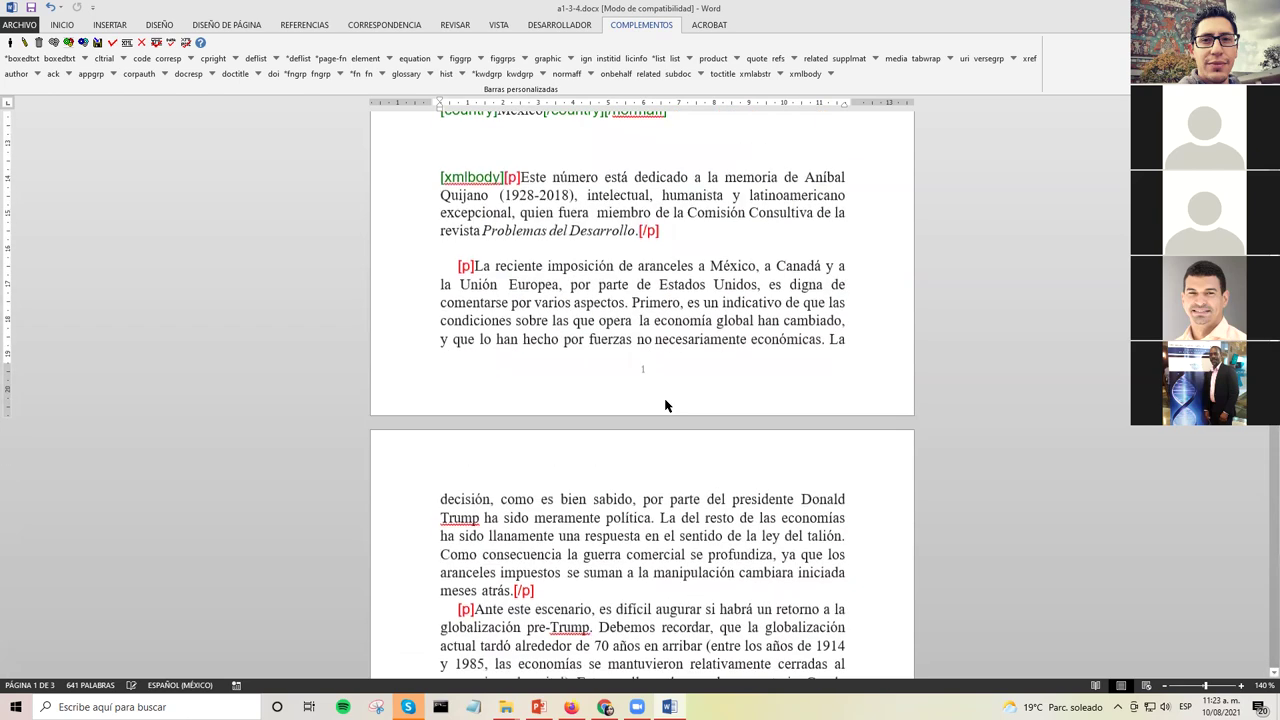
- Look over the p tags of the body paragraphs on the following pages, then the author, affiliation and xmlbody tags on the first page
{"action": "scroll", "coordinate": [663, 397], "scroll_direction": "down", "scroll_amount": 7}
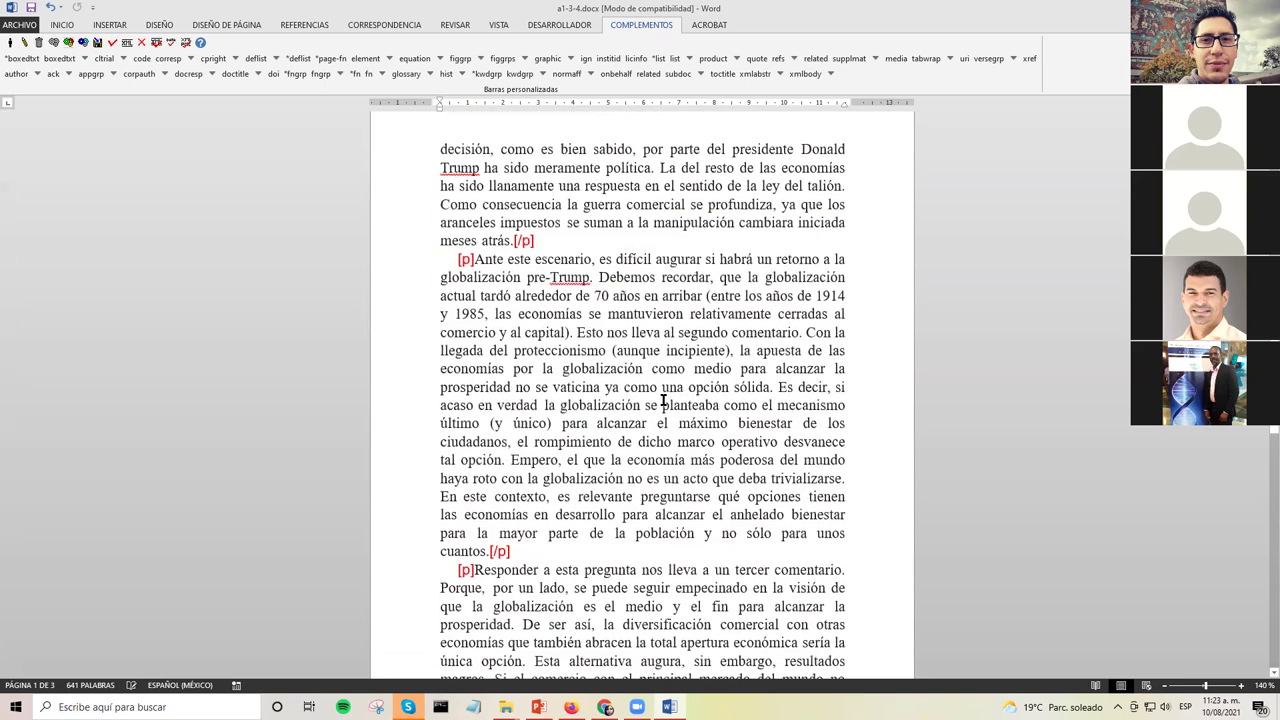
{"action": "scroll", "coordinate": [663, 393], "scroll_direction": "down", "scroll_amount": 1}
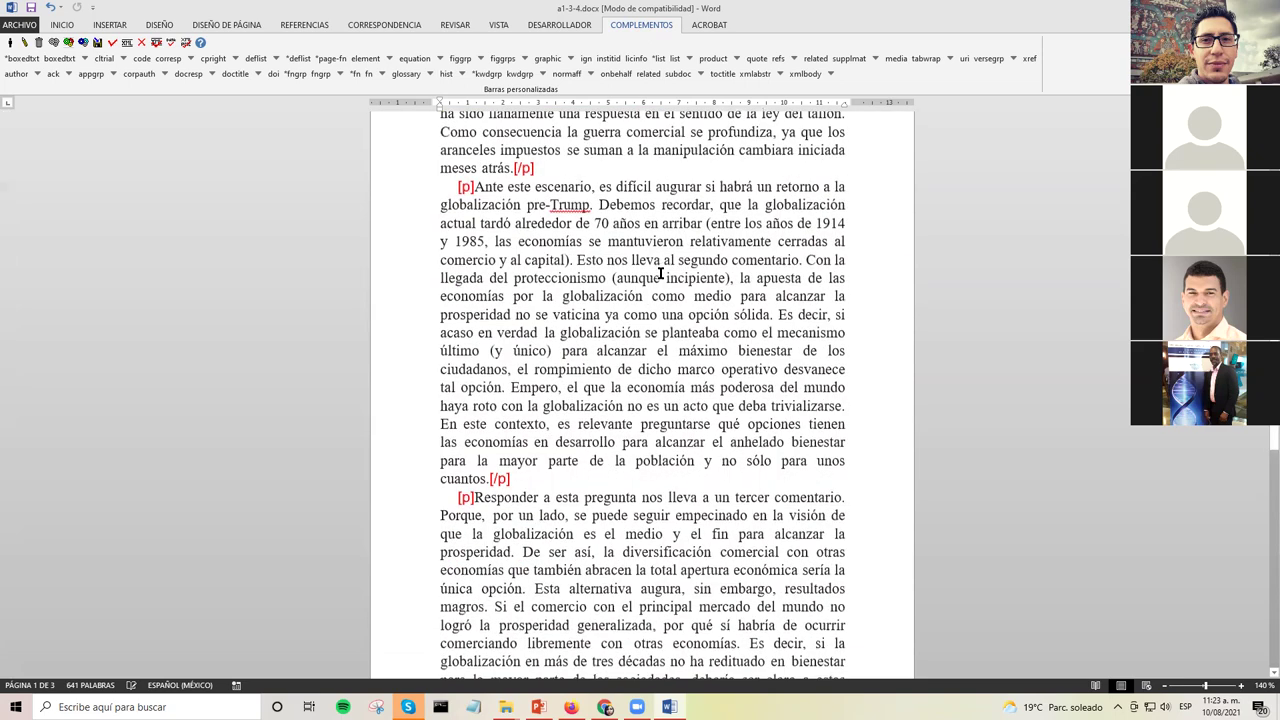
{"action": "scroll", "coordinate": [665, 280], "scroll_direction": "down", "scroll_amount": 3}
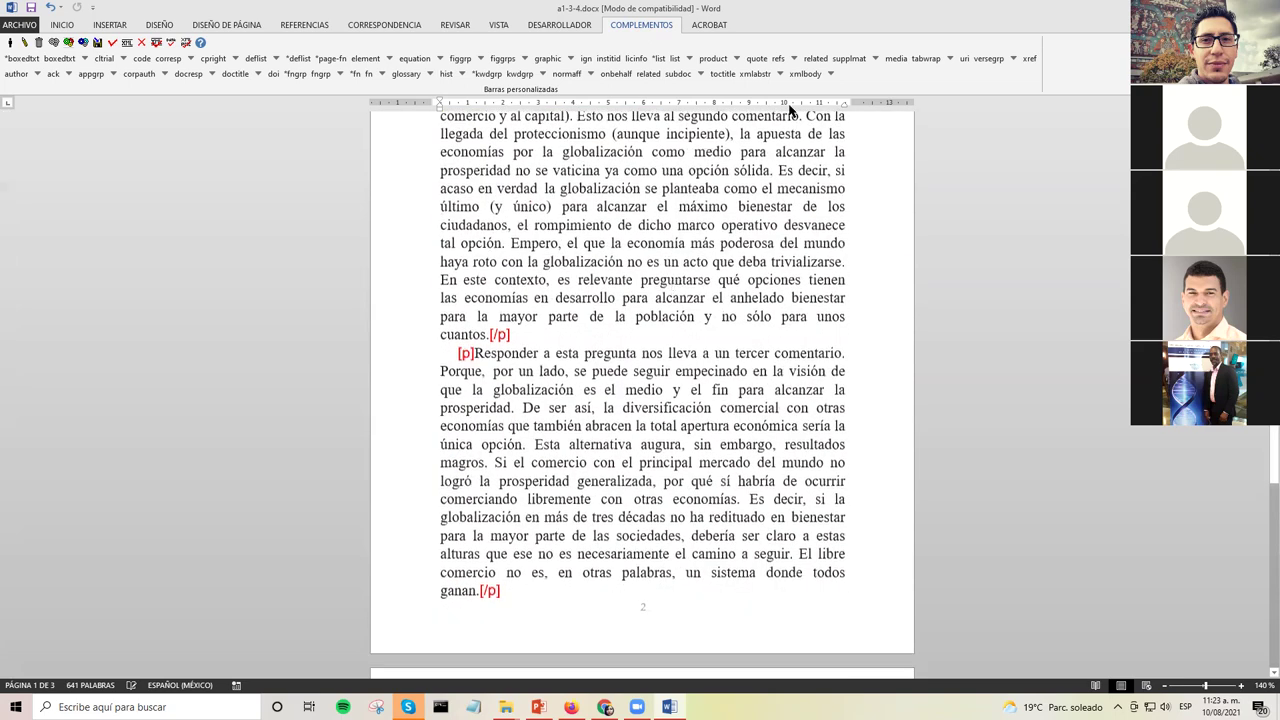
{"action": "scroll", "coordinate": [714, 229], "scroll_direction": "down", "scroll_amount": 2}
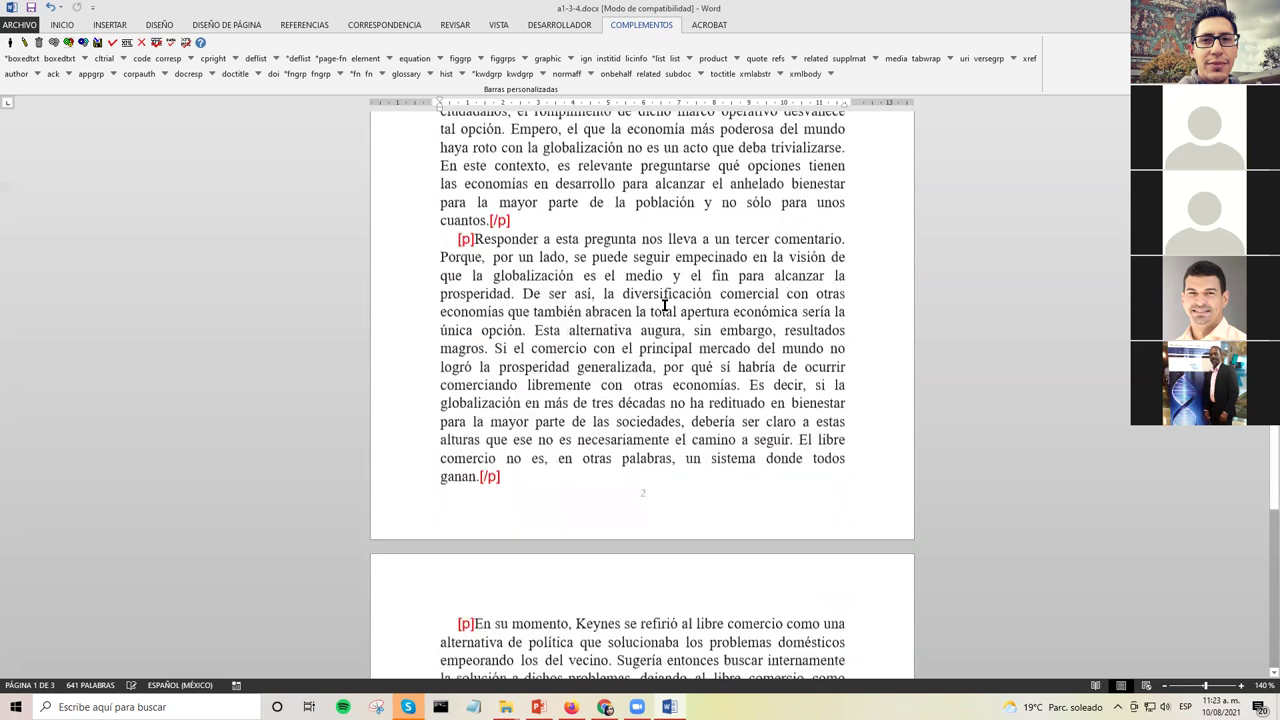
{"action": "scroll", "coordinate": [666, 305], "scroll_direction": "down", "scroll_amount": 2}
{"action": "scroll", "coordinate": [708, 265], "scroll_direction": "up", "scroll_amount": 18}
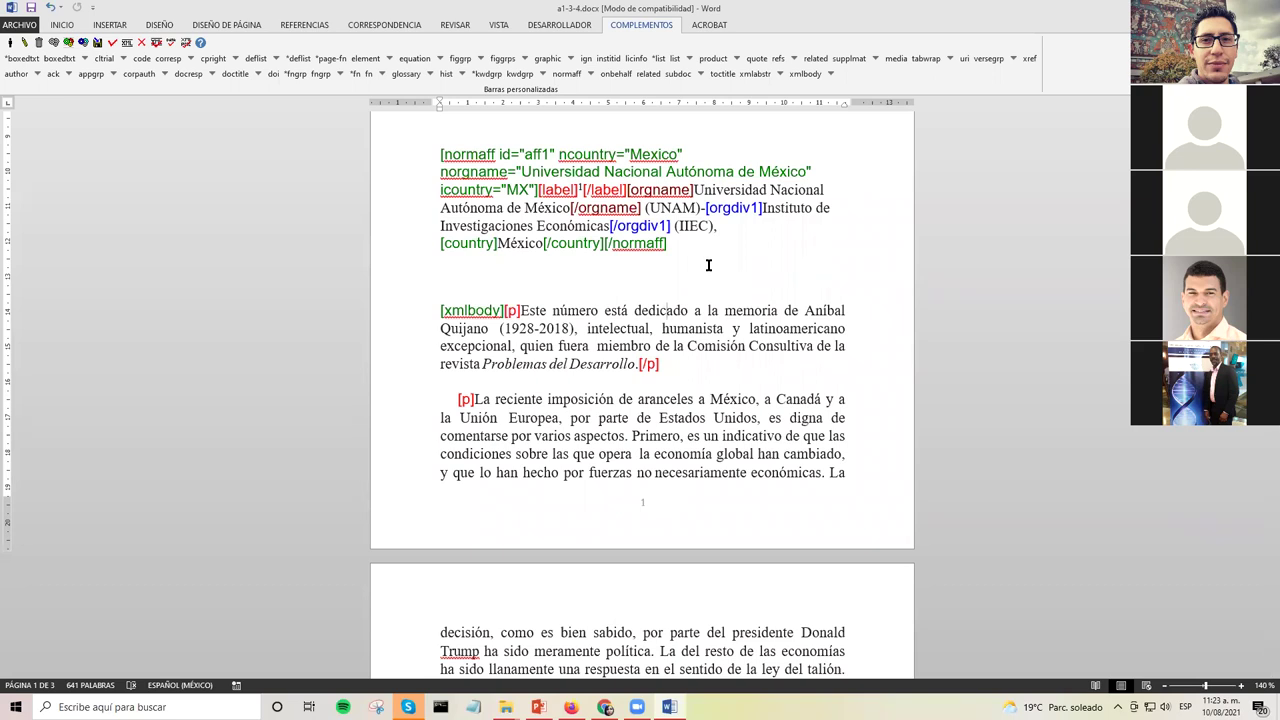
{"action": "scroll", "coordinate": [703, 281], "scroll_direction": "up", "scroll_amount": 3}
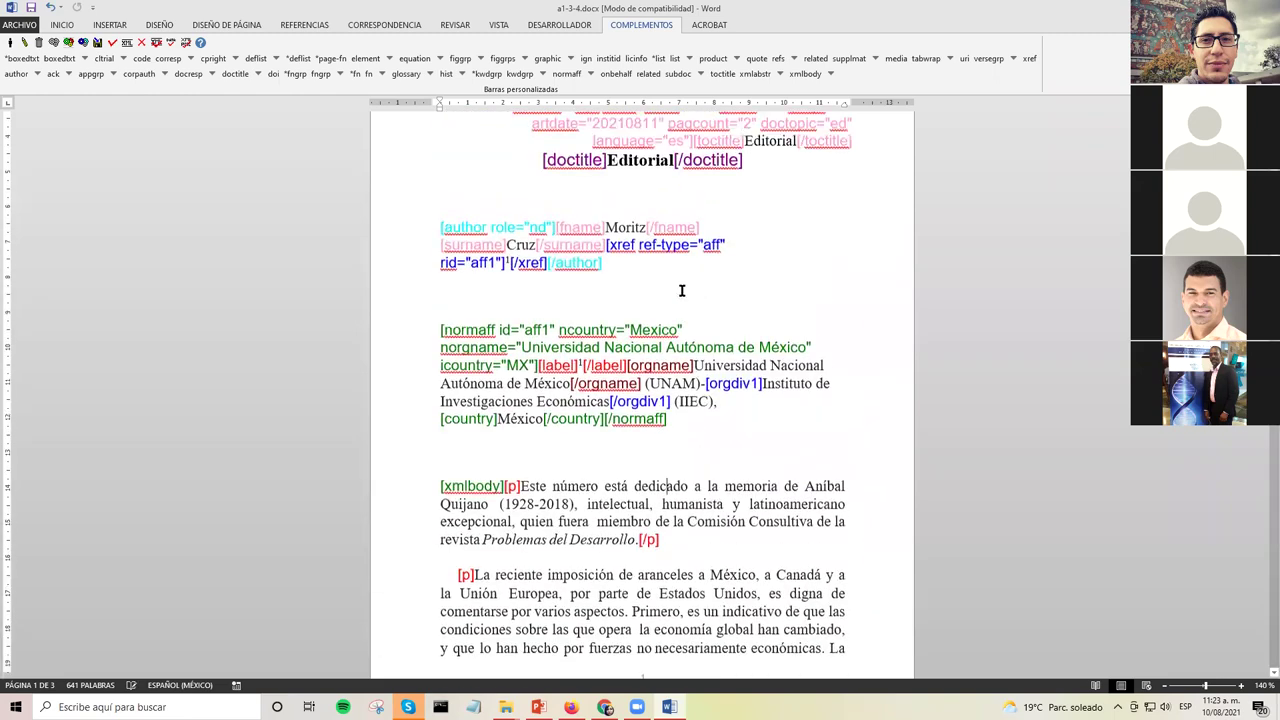
{"action": "scroll", "coordinate": [680, 289], "scroll_direction": "down", "scroll_amount": 5}
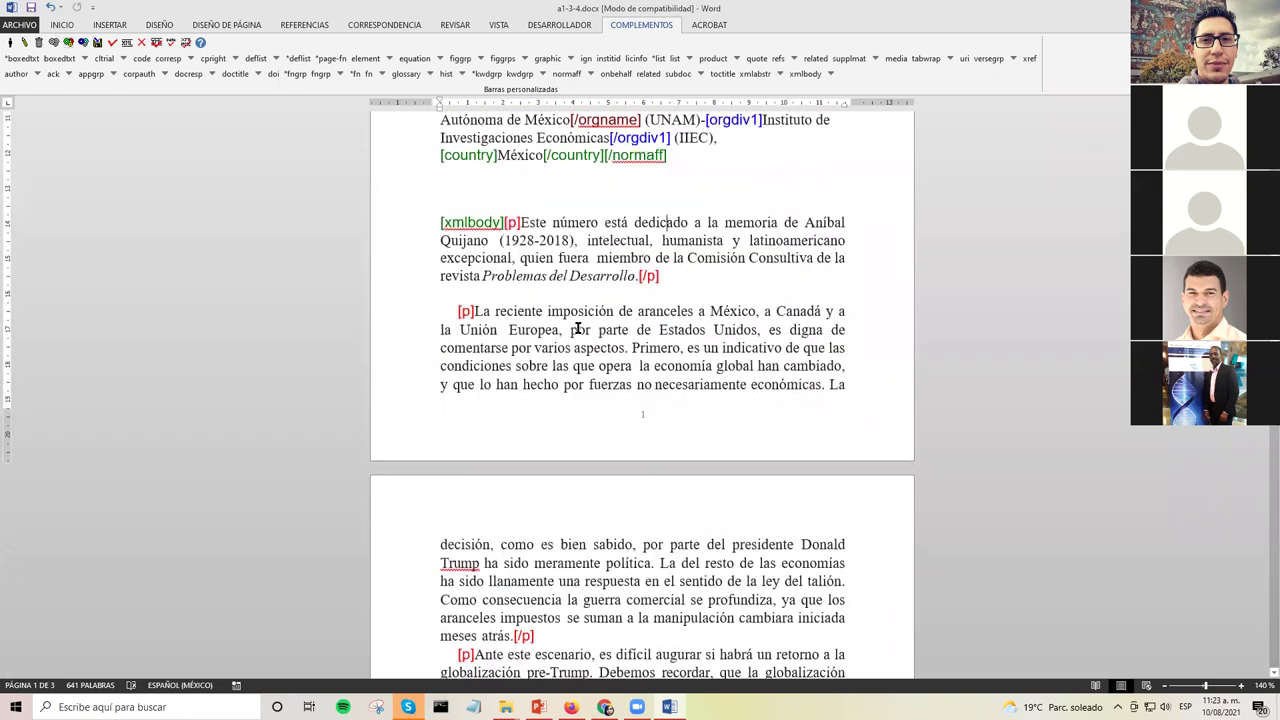
{"action": "left_click_drag", "start_coordinate": [548, 314], "coordinate": [698, 314]}
{"action": "left_click", "coordinate": [636, 330]}
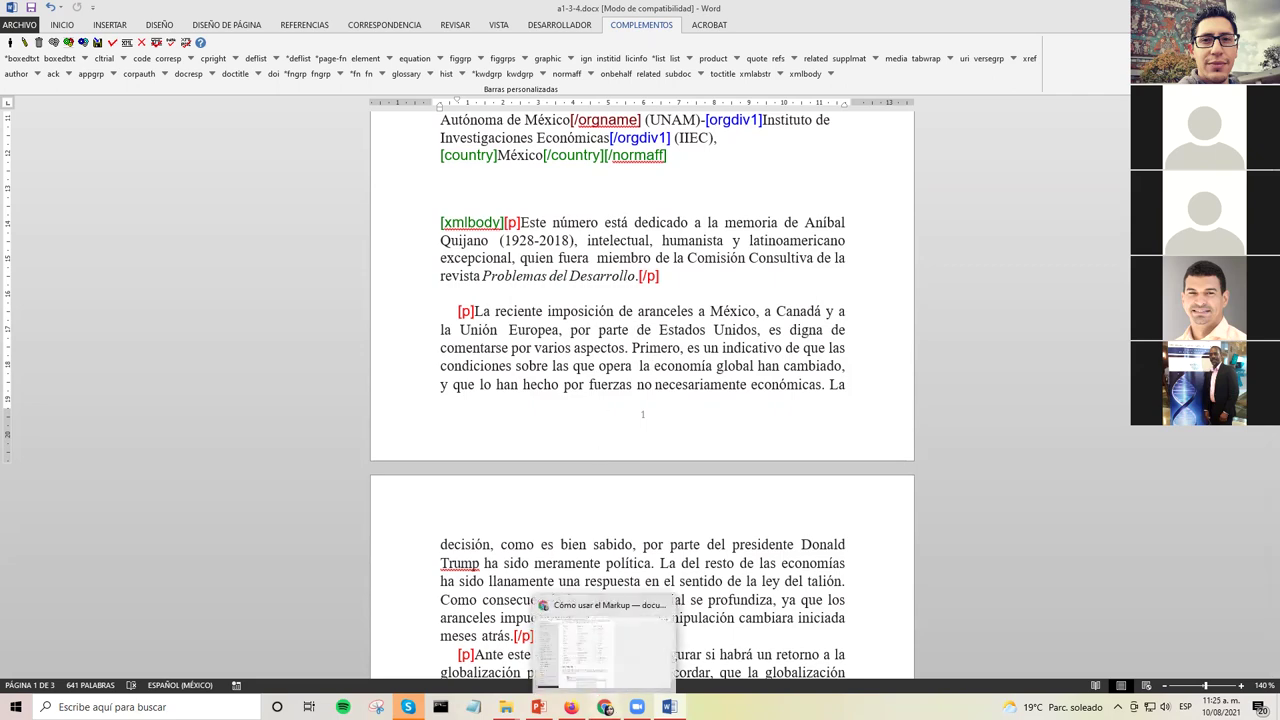
- Switch to Chrome, open the marking manual's Preparación de archivos page and examine the file naming and the basic-data layout in Ejemplo 1
{"action": "left_click", "coordinate": [586, 645]}
{"action": "scroll", "coordinate": [77, 163], "scroll_direction": "up", "scroll_amount": 3}
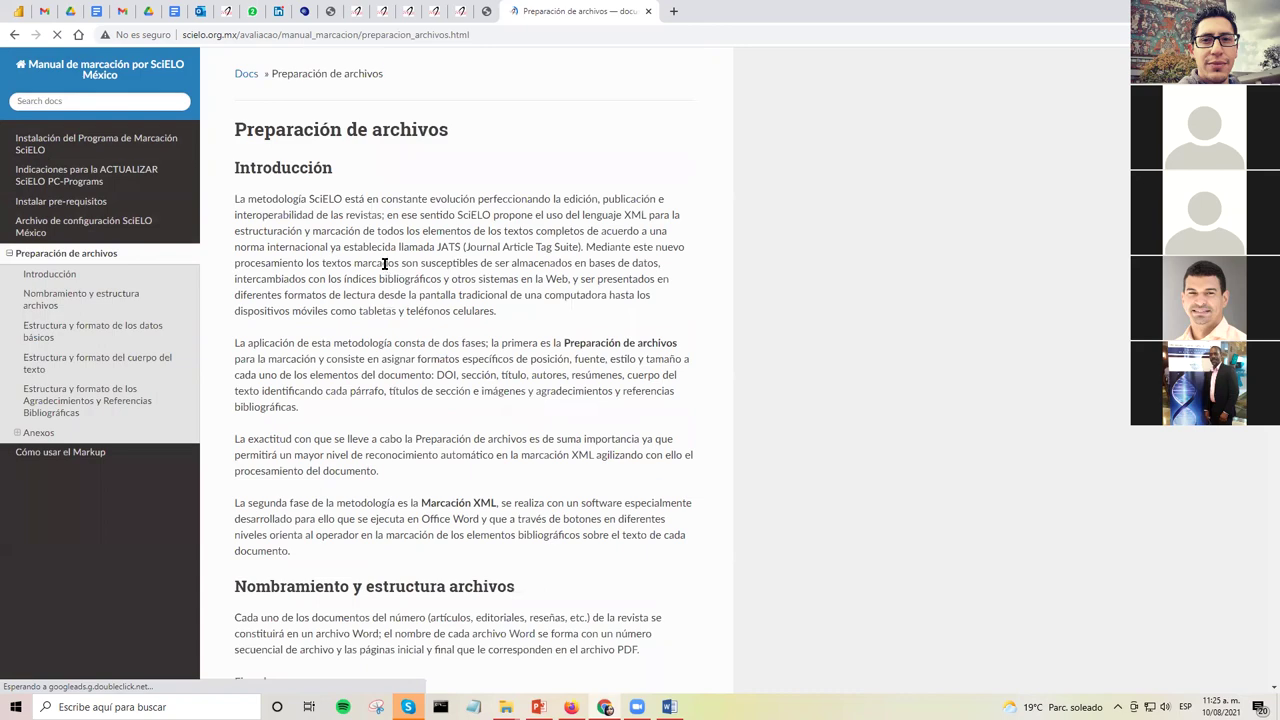
{"action": "scroll", "coordinate": [384, 263], "scroll_direction": "down", "scroll_amount": 5}
{"action": "scroll", "coordinate": [414, 260], "scroll_direction": "down", "scroll_amount": 3}
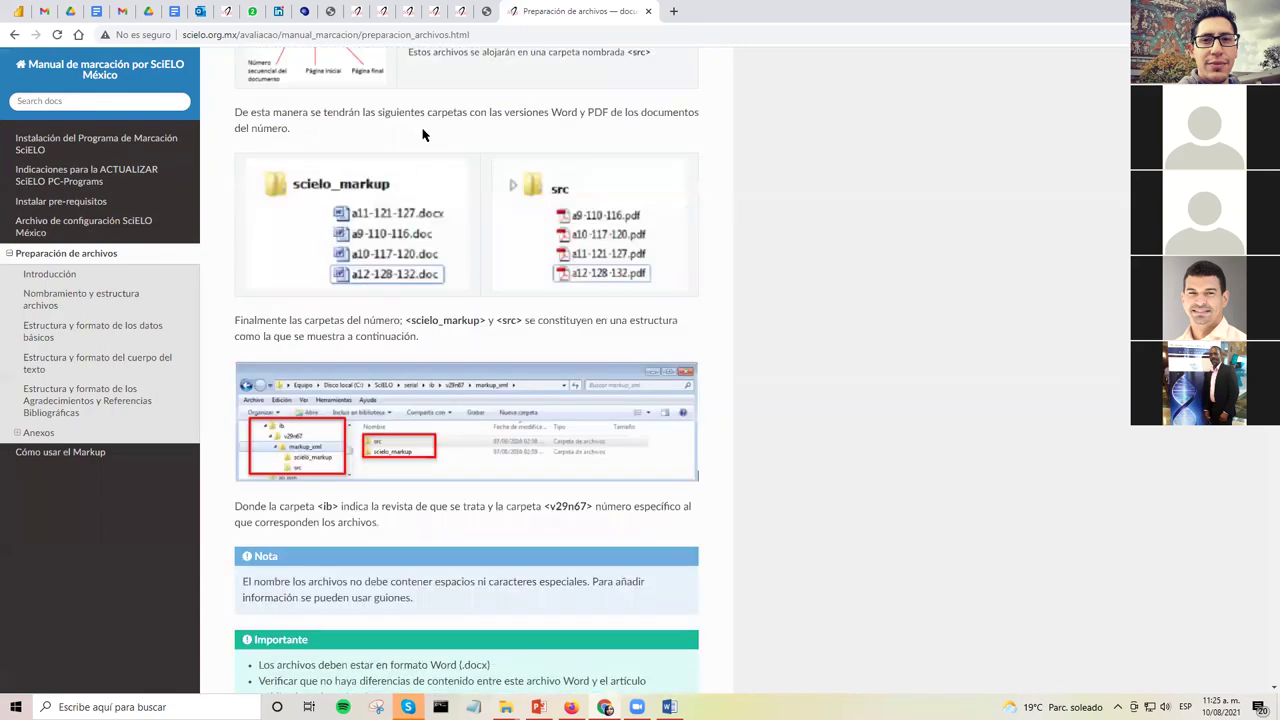
{"action": "scroll", "coordinate": [474, 168], "scroll_direction": "down", "scroll_amount": 3}
{"action": "scroll", "coordinate": [483, 170], "scroll_direction": "down", "scroll_amount": 5}
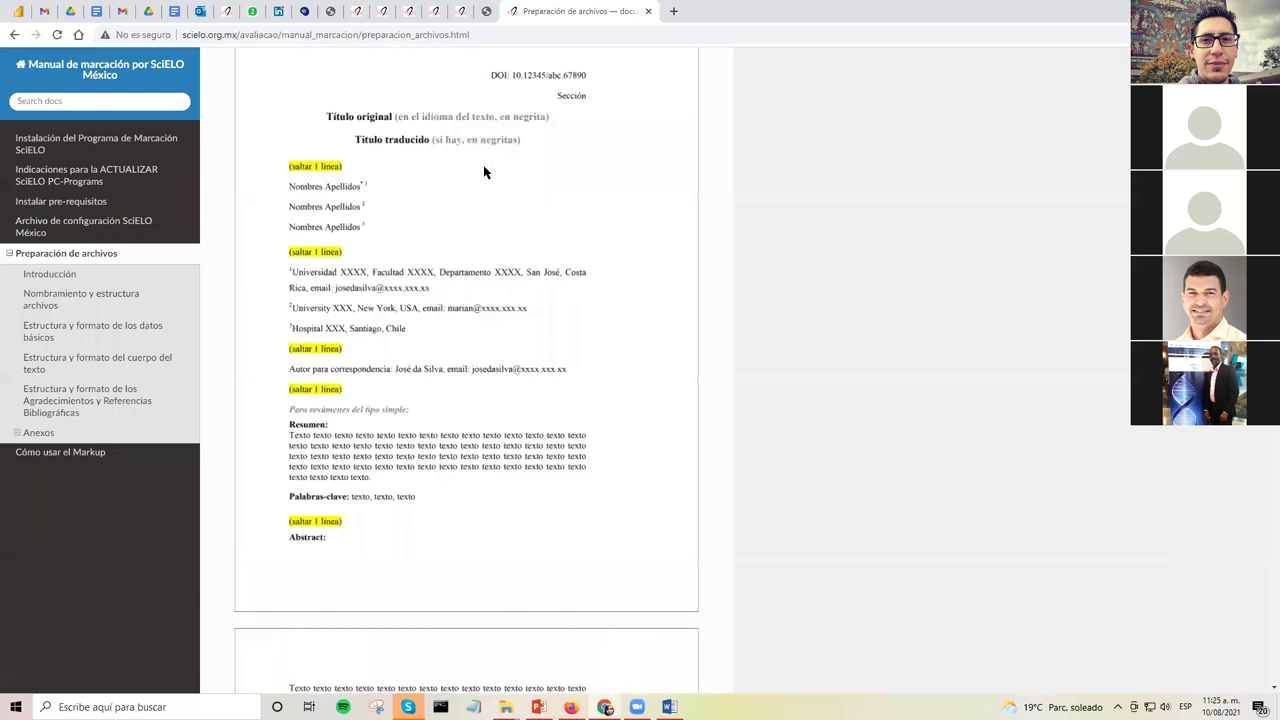
{"action": "scroll", "coordinate": [483, 167], "scroll_direction": "up", "scroll_amount": 1}
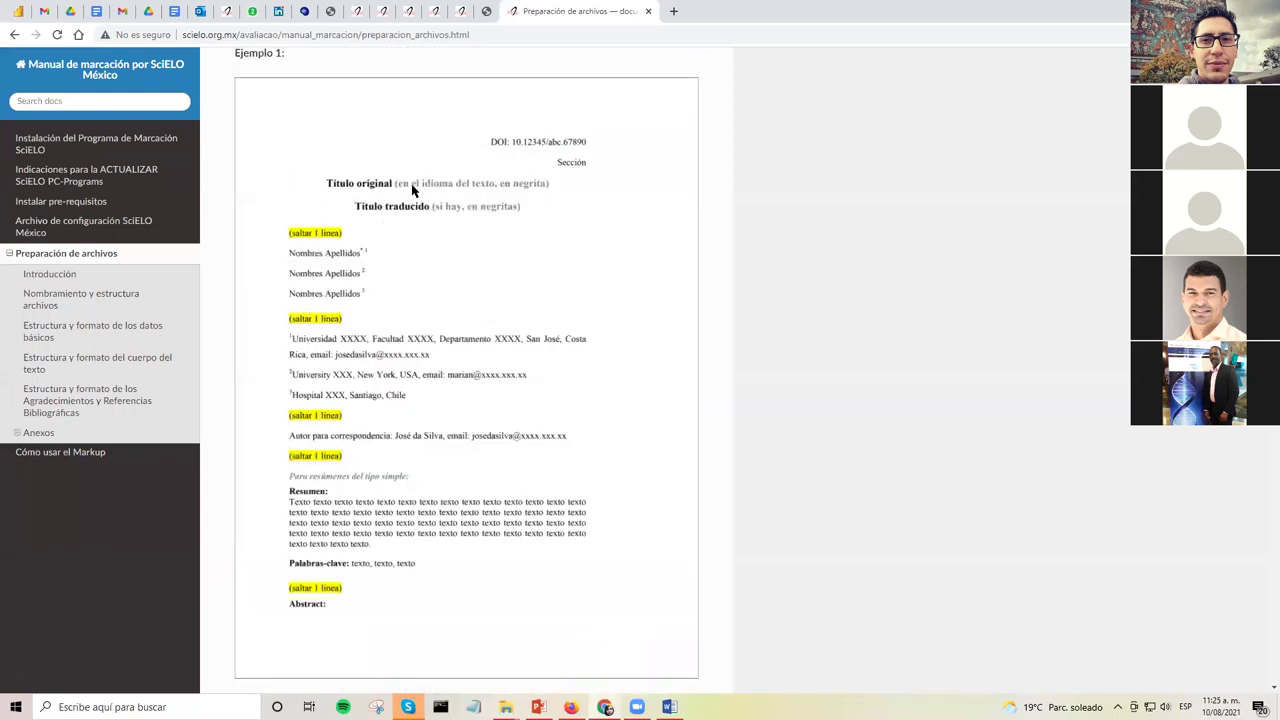
{"action": "scroll", "coordinate": [410, 236], "scroll_direction": "down", "scroll_amount": 3}
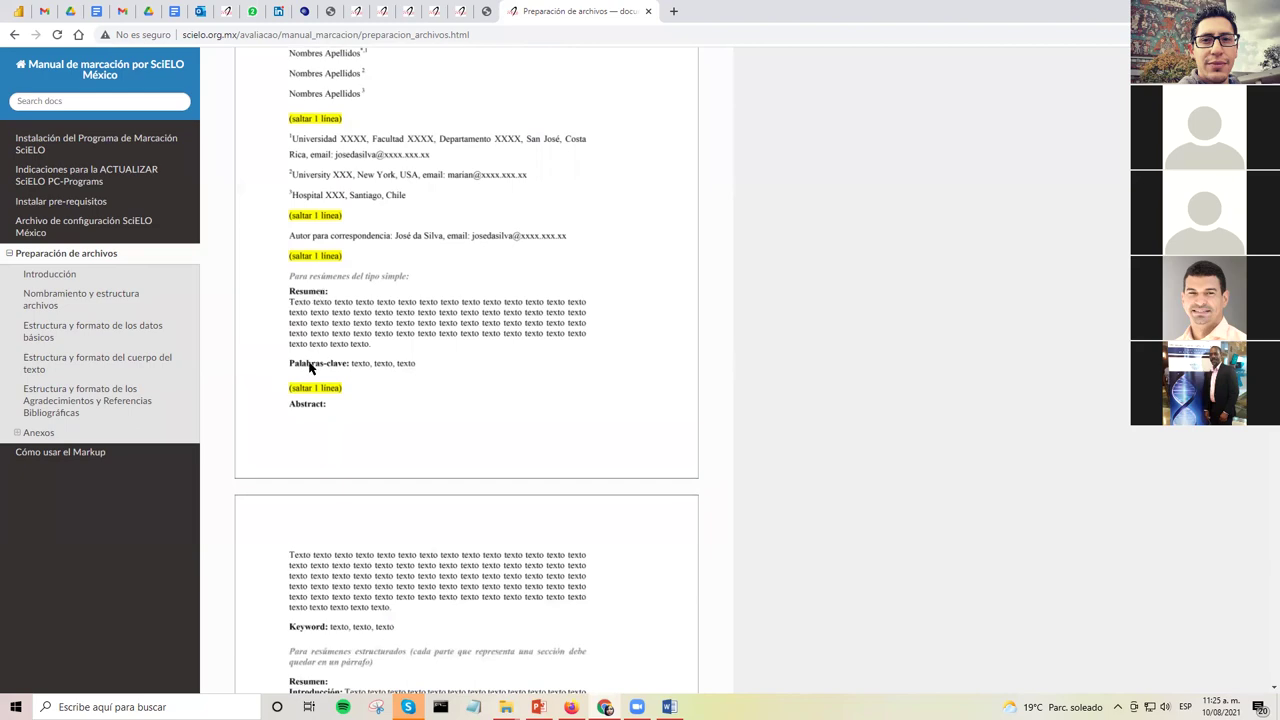
{"action": "scroll", "coordinate": [323, 304], "scroll_direction": "down", "scroll_amount": 5}
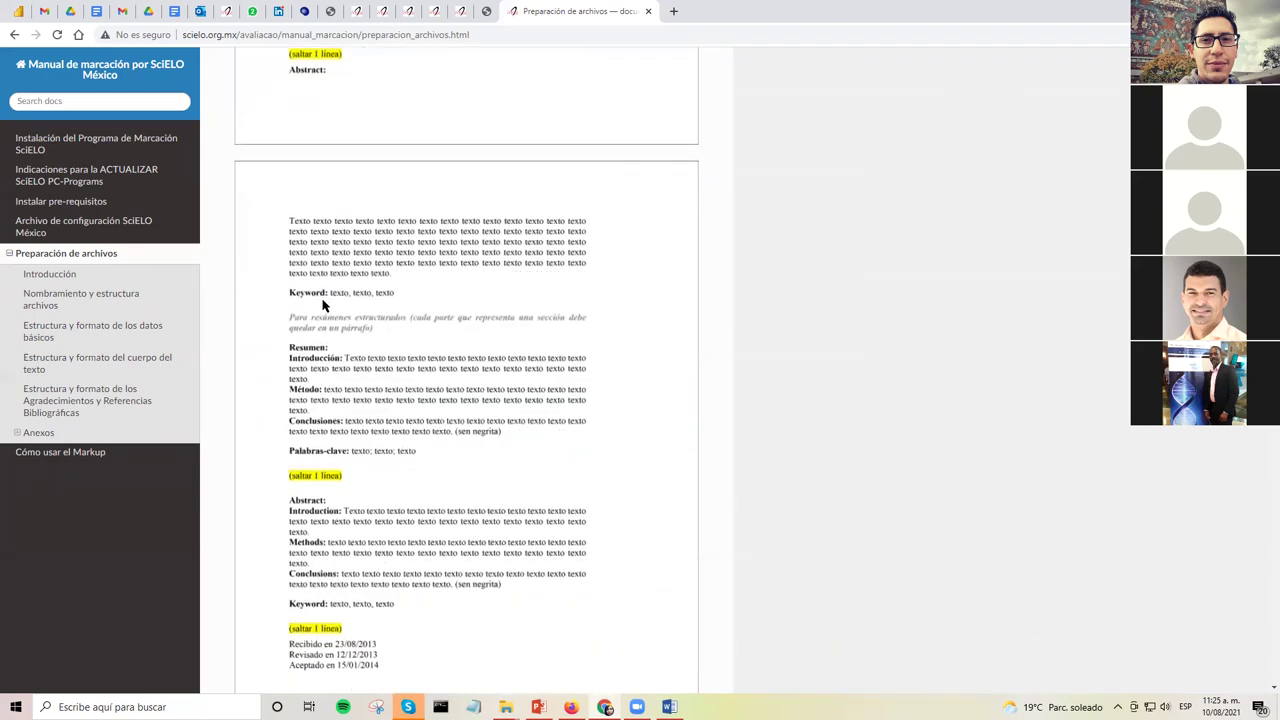
{"action": "scroll", "coordinate": [323, 304], "scroll_direction": "down", "scroll_amount": 5}
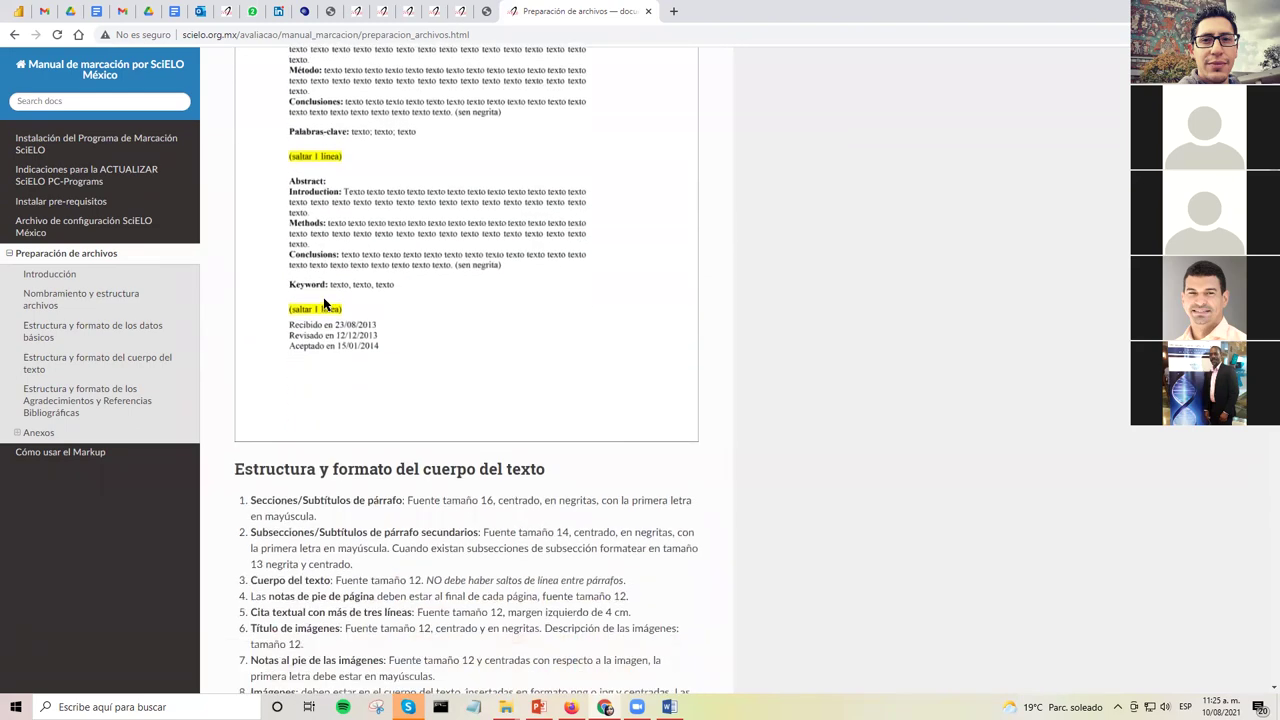
- Examine the body-text formatting rules under Estructura y formato del cuerpo del texto and the section and subsection spacing in Ejemplo 2
{"action": "scroll", "coordinate": [323, 300], "scroll_direction": "down", "scroll_amount": 10}
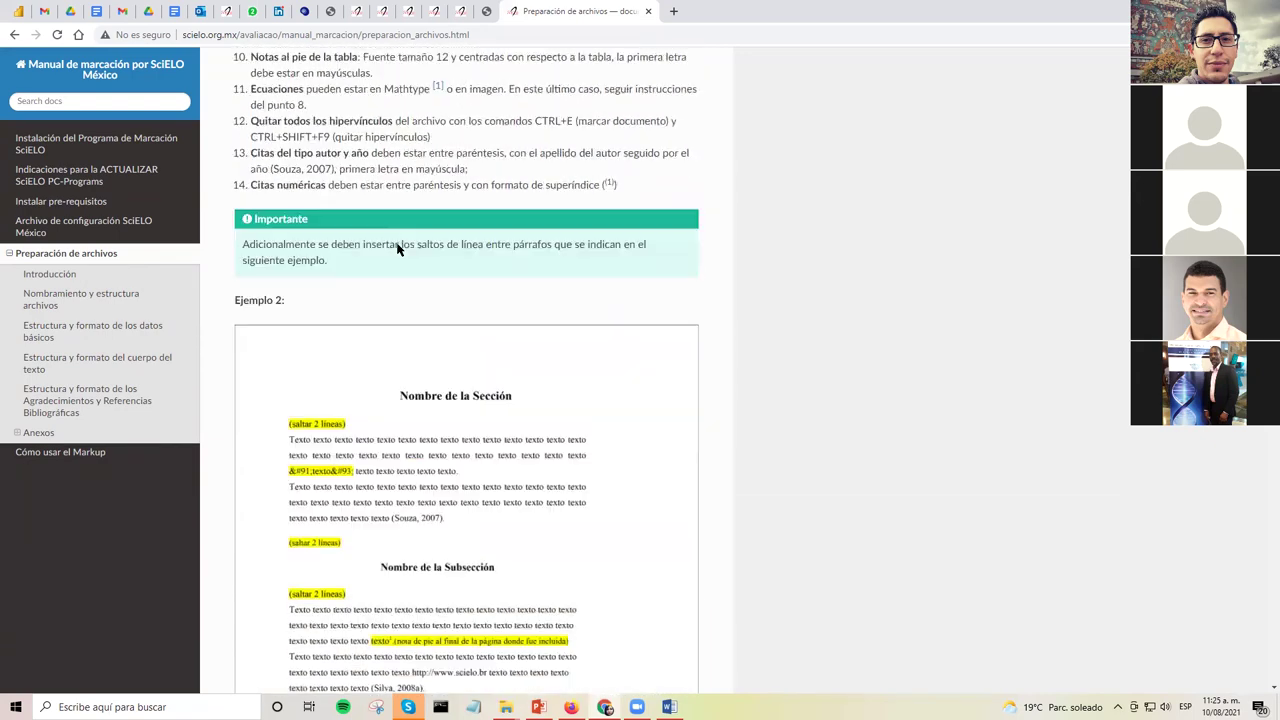
{"action": "scroll", "coordinate": [406, 240], "scroll_direction": "down", "scroll_amount": 4}
{"action": "scroll", "coordinate": [480, 232], "scroll_direction": "up", "scroll_amount": 2}
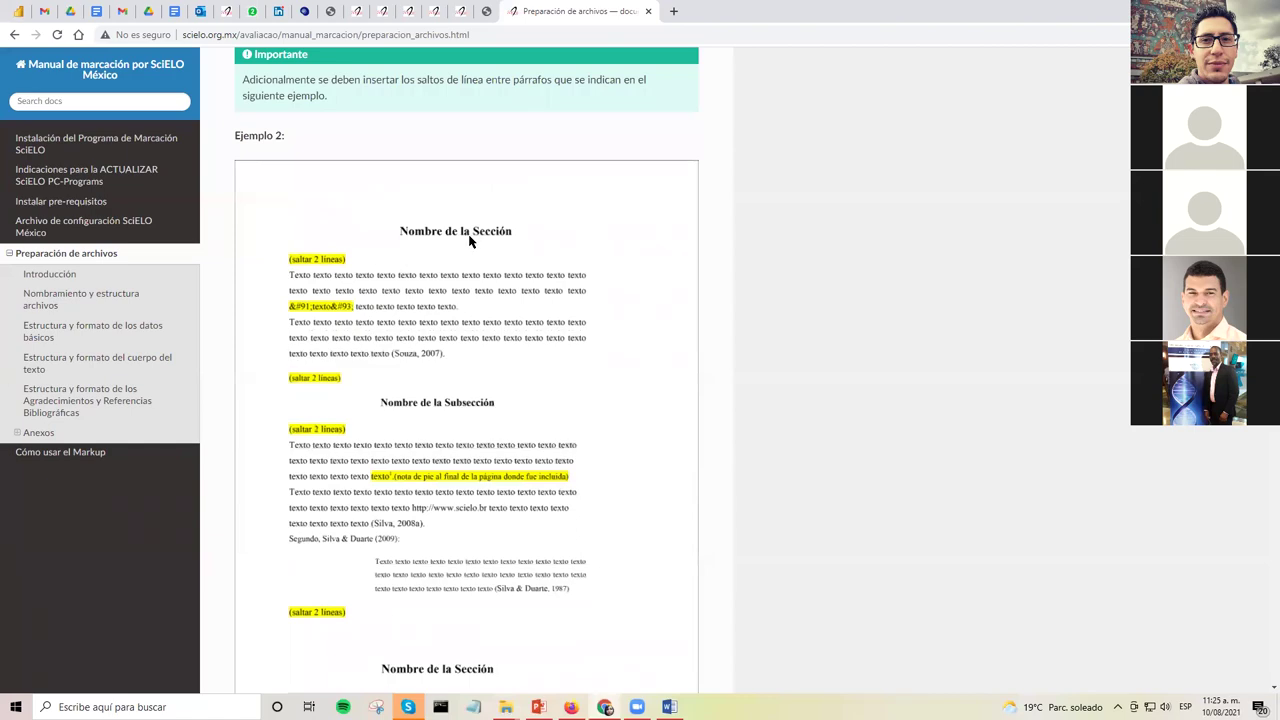
{"action": "scroll", "coordinate": [471, 240], "scroll_direction": "up", "scroll_amount": 3}
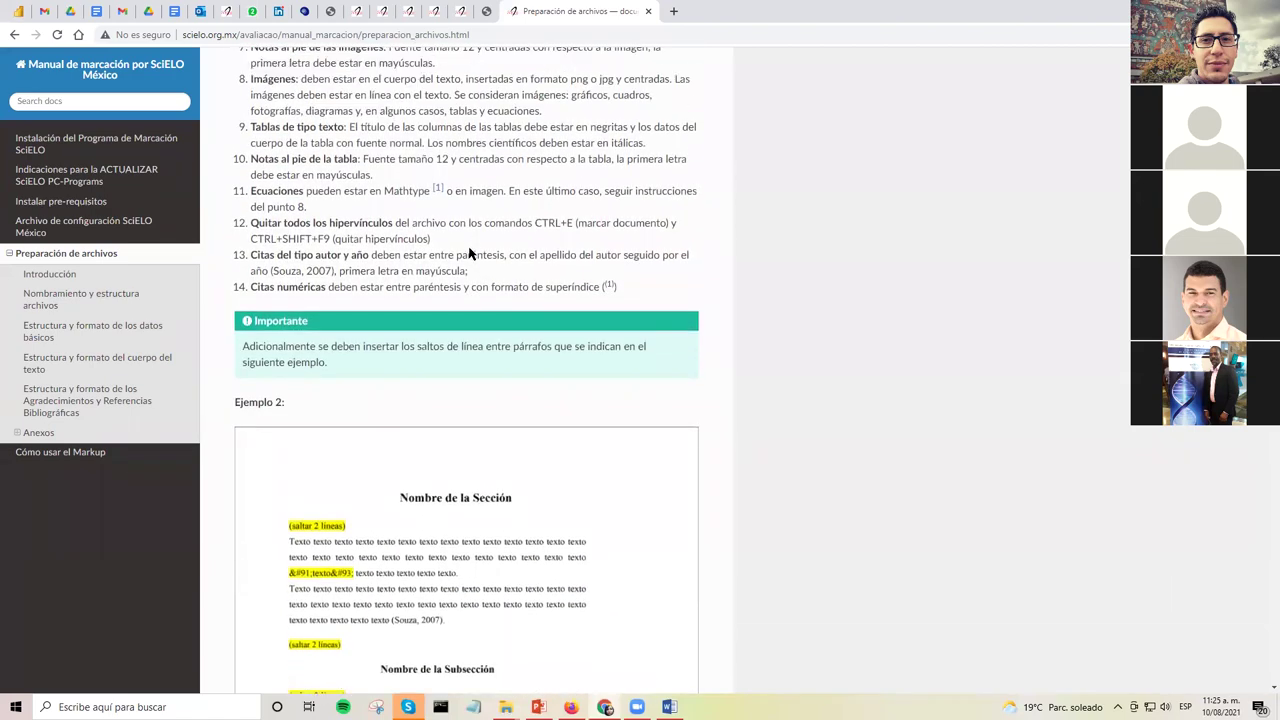
{"action": "scroll", "coordinate": [470, 248], "scroll_direction": "down", "scroll_amount": 2}
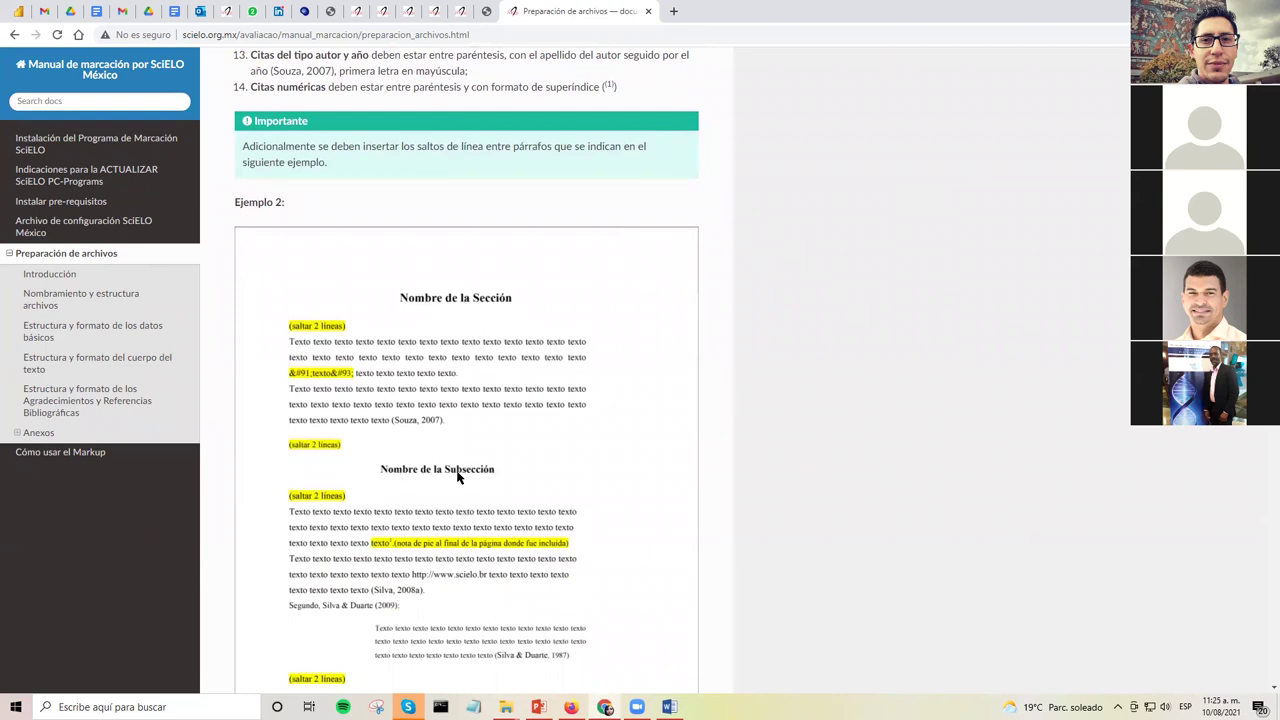
{"action": "scroll", "coordinate": [417, 311], "scroll_direction": "down", "scroll_amount": 2}
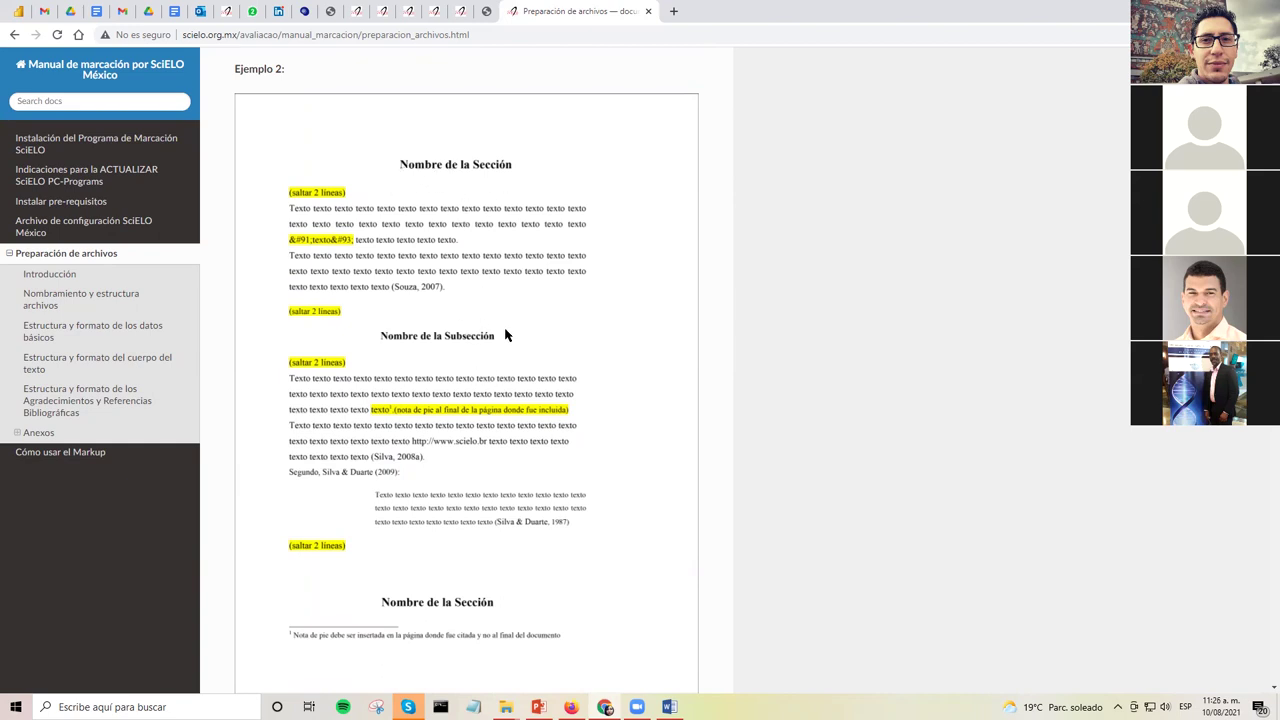
{"action": "scroll", "coordinate": [505, 335], "scroll_direction": "down", "scroll_amount": 4}
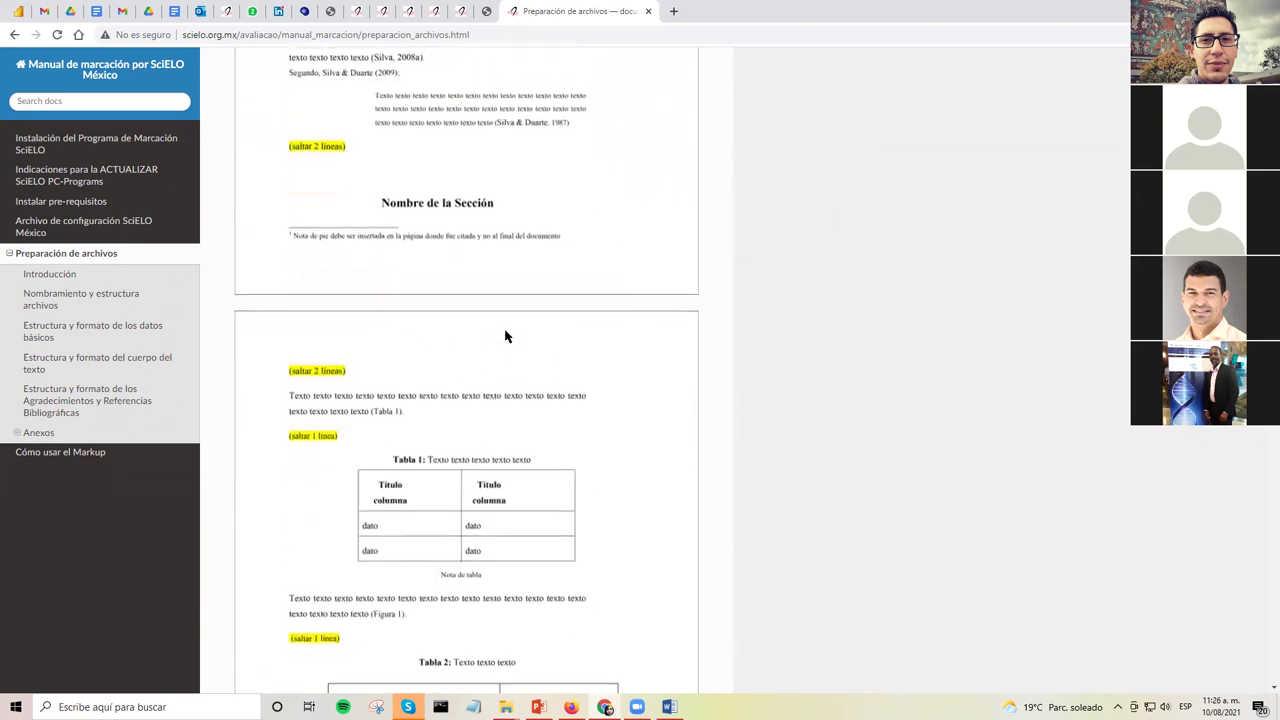
{"action": "scroll", "coordinate": [505, 335], "scroll_direction": "down", "scroll_amount": 1}
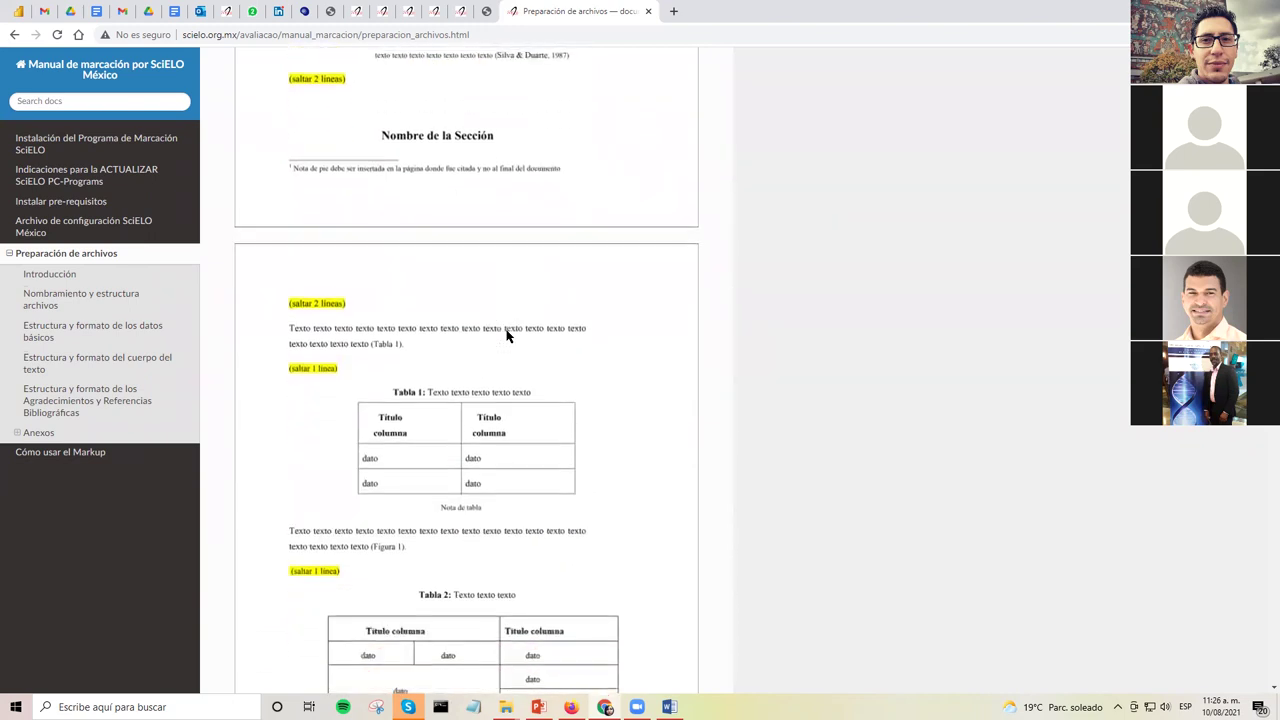
{"action": "scroll", "coordinate": [505, 335], "scroll_direction": "up", "scroll_amount": 5}
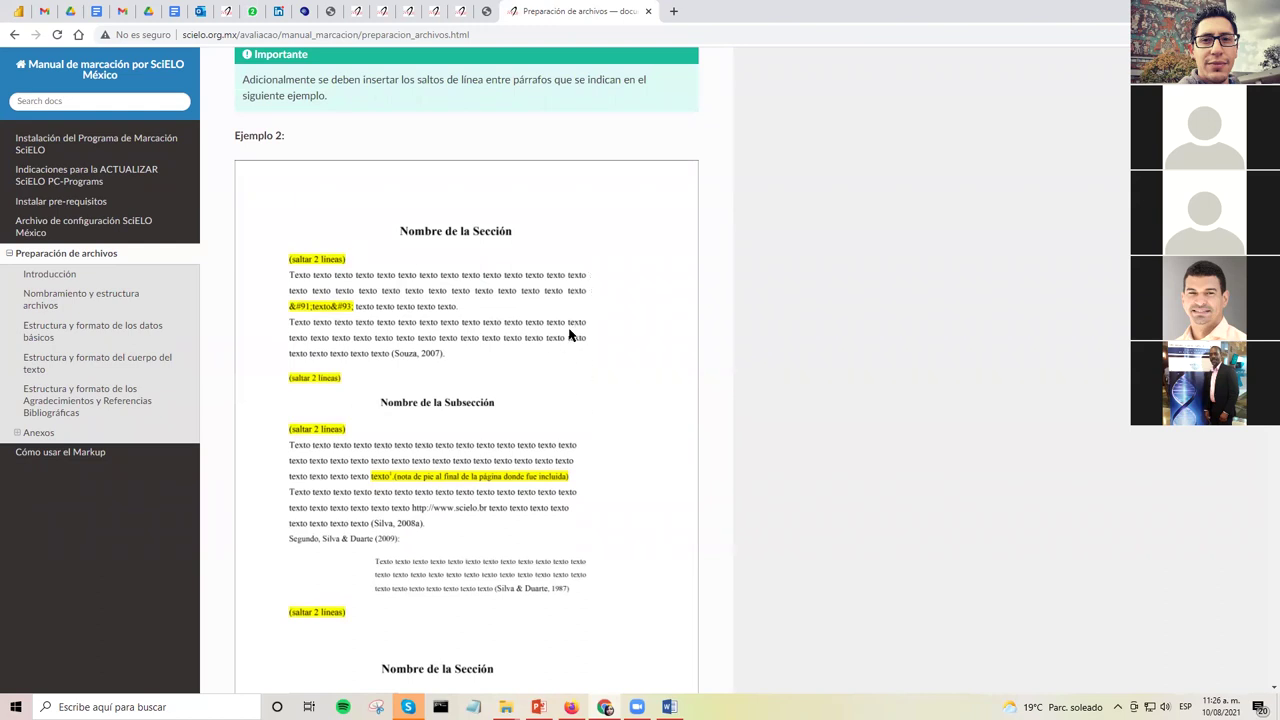
{"action": "scroll", "coordinate": [539, 367], "scroll_direction": "up", "scroll_amount": 4}
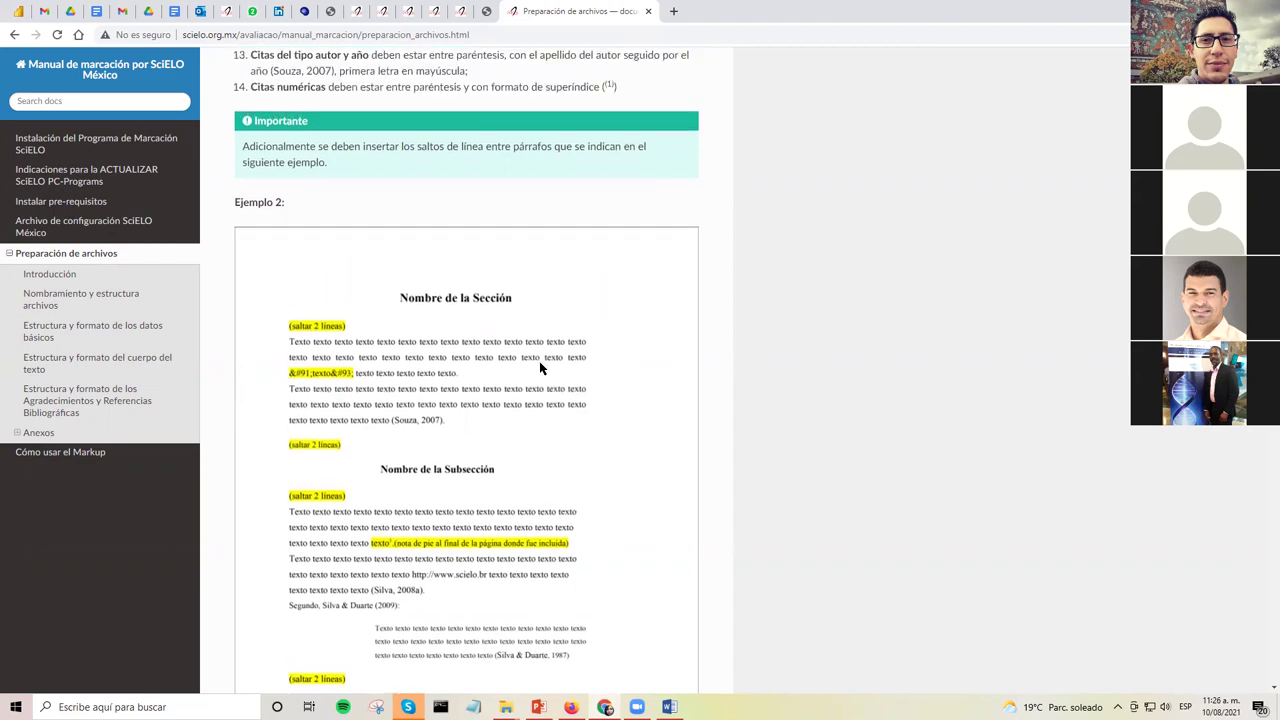
{"action": "scroll", "coordinate": [540, 370], "scroll_direction": "up", "scroll_amount": 2}
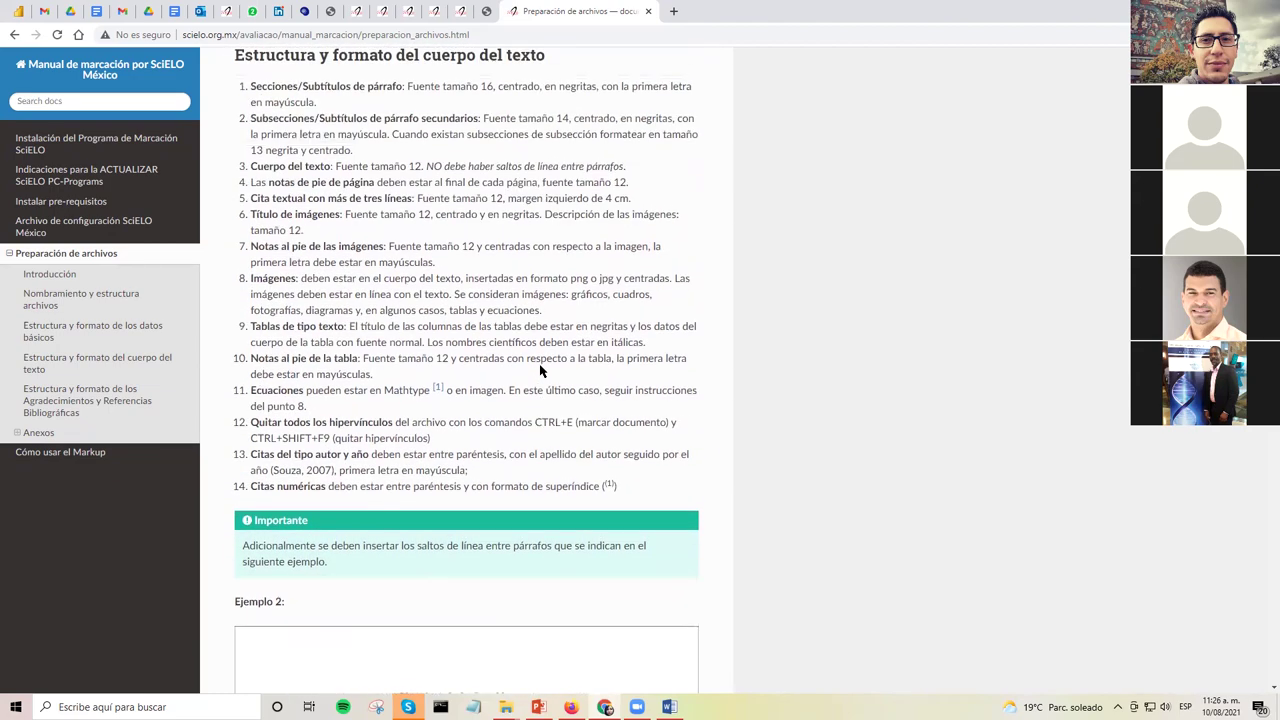
{"action": "scroll", "coordinate": [555, 385], "scroll_direction": "up", "scroll_amount": 1}
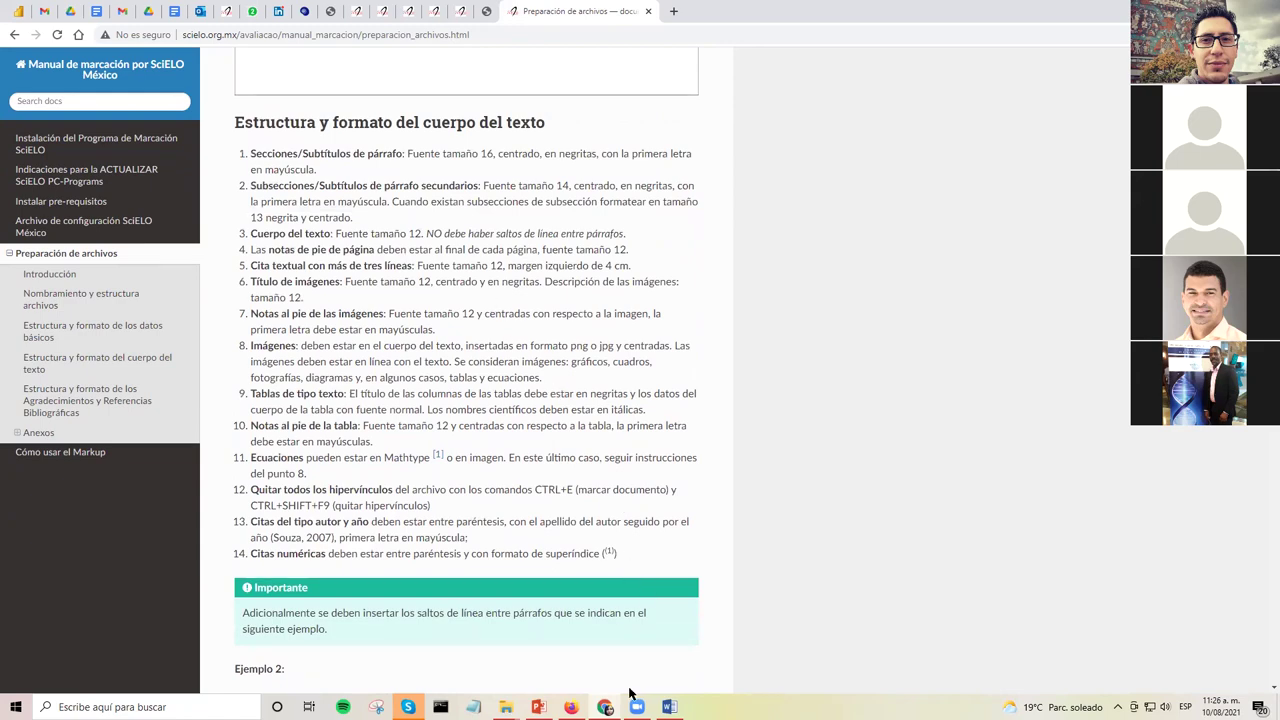
- Switch back to a1-3-4.docx in Word and check the spacing between the affiliation and the start of the body
{"action": "mouse_move", "coordinate": [669, 706]}
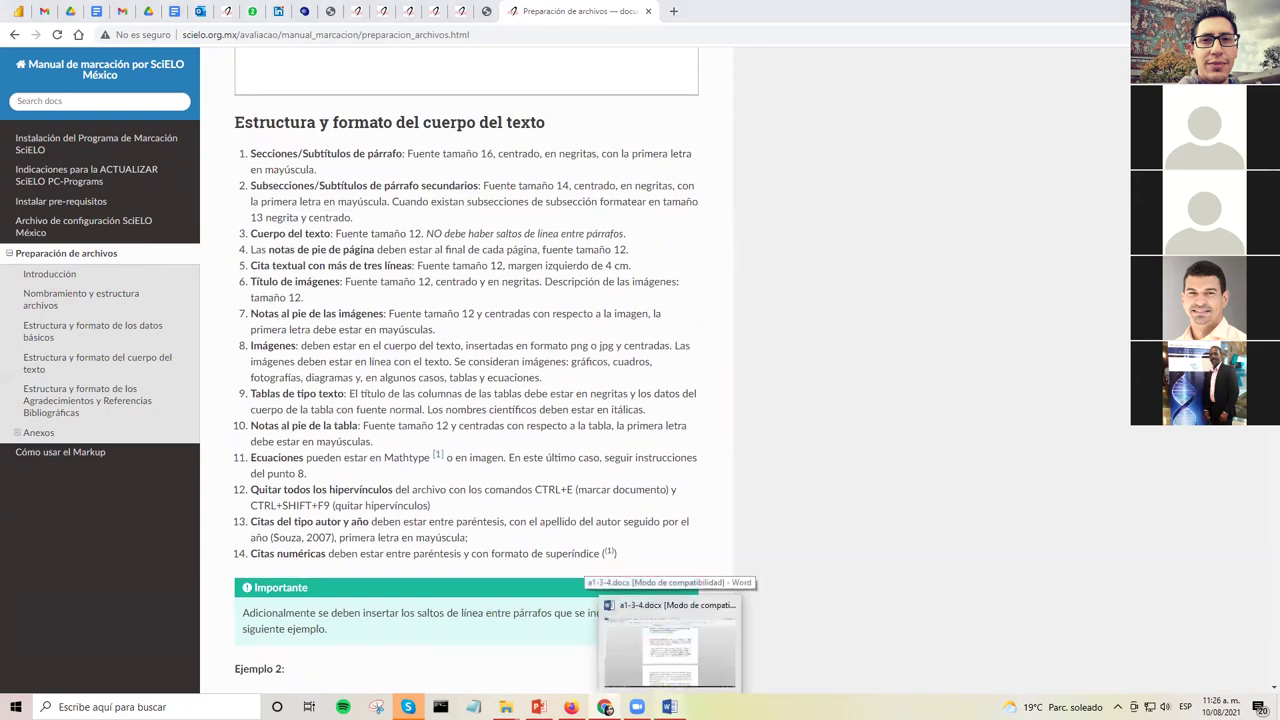
{"action": "left_click", "coordinate": [668, 640]}
{"action": "scroll", "coordinate": [607, 385], "scroll_direction": "up", "scroll_amount": 5}
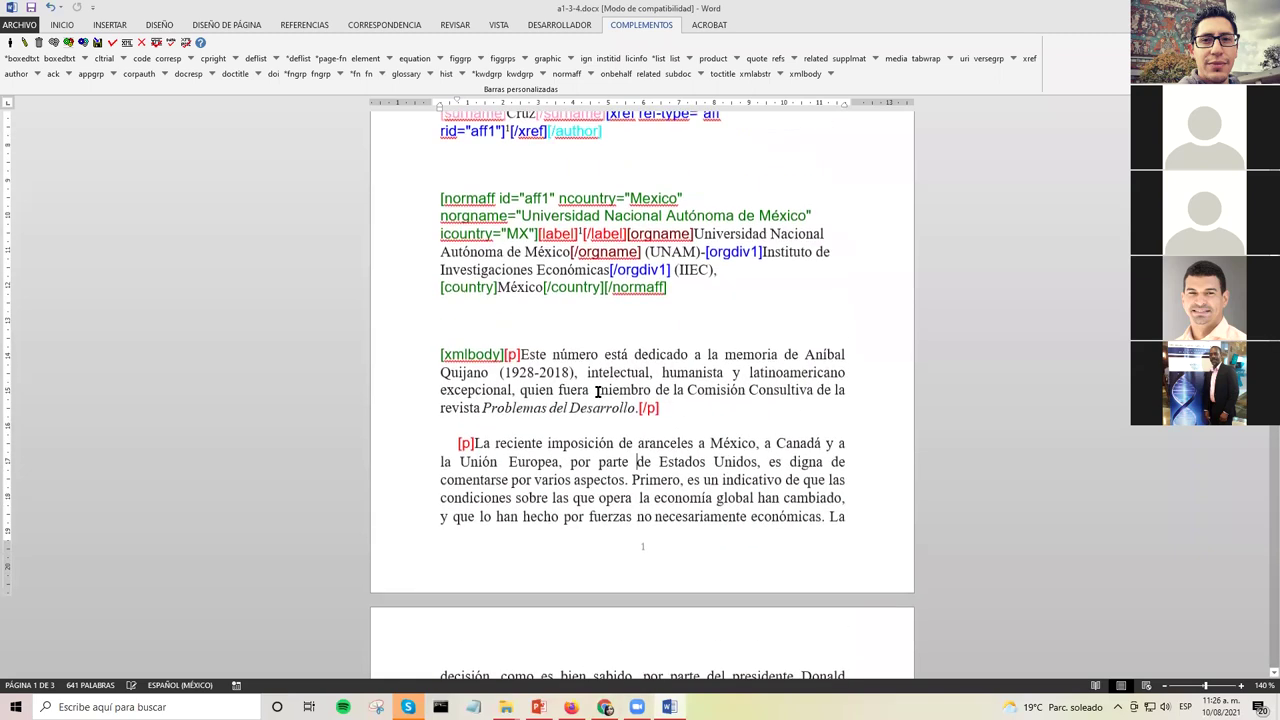
{"action": "scroll", "coordinate": [598, 395], "scroll_direction": "down", "scroll_amount": 4}
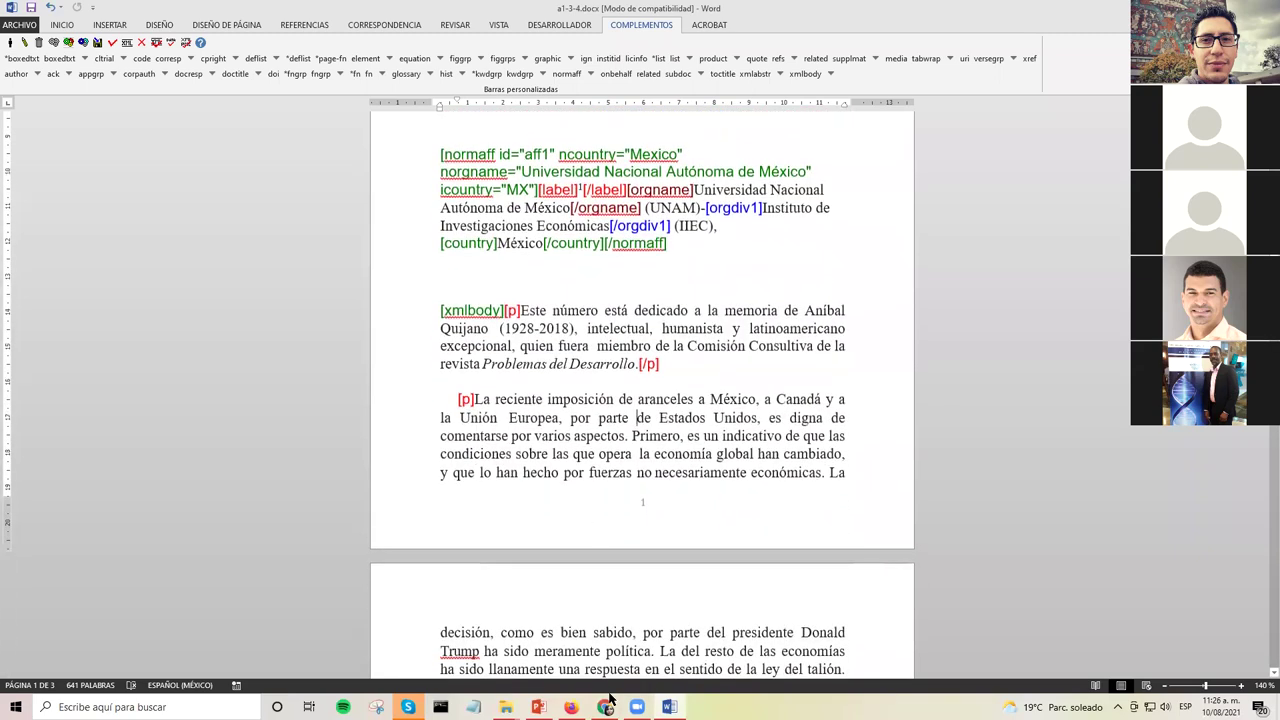
- Return to the manual in Chrome and examine the section headings, footnote, line breaks and tables of Ejemplo 2
{"action": "key", "text": "alt+Tab"}
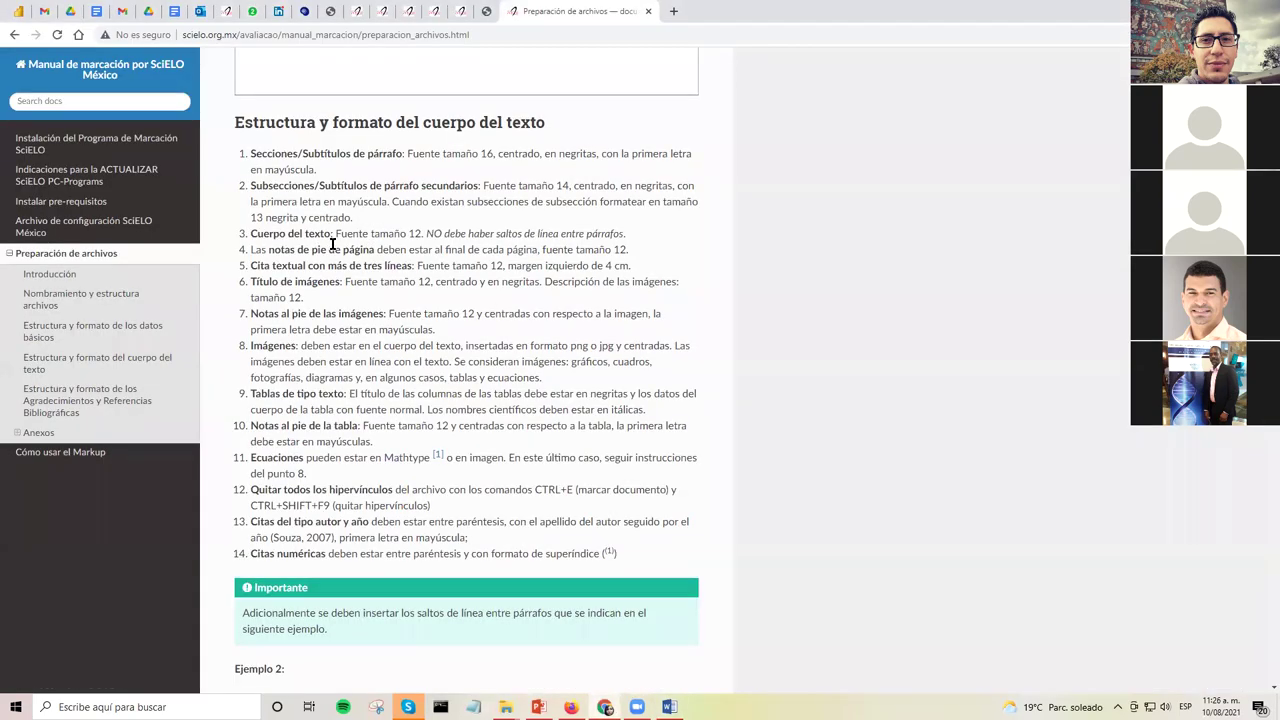
{"action": "scroll", "coordinate": [332, 246], "scroll_direction": "down", "scroll_amount": 5}
{"action": "scroll", "coordinate": [371, 248], "scroll_direction": "down", "scroll_amount": 3}
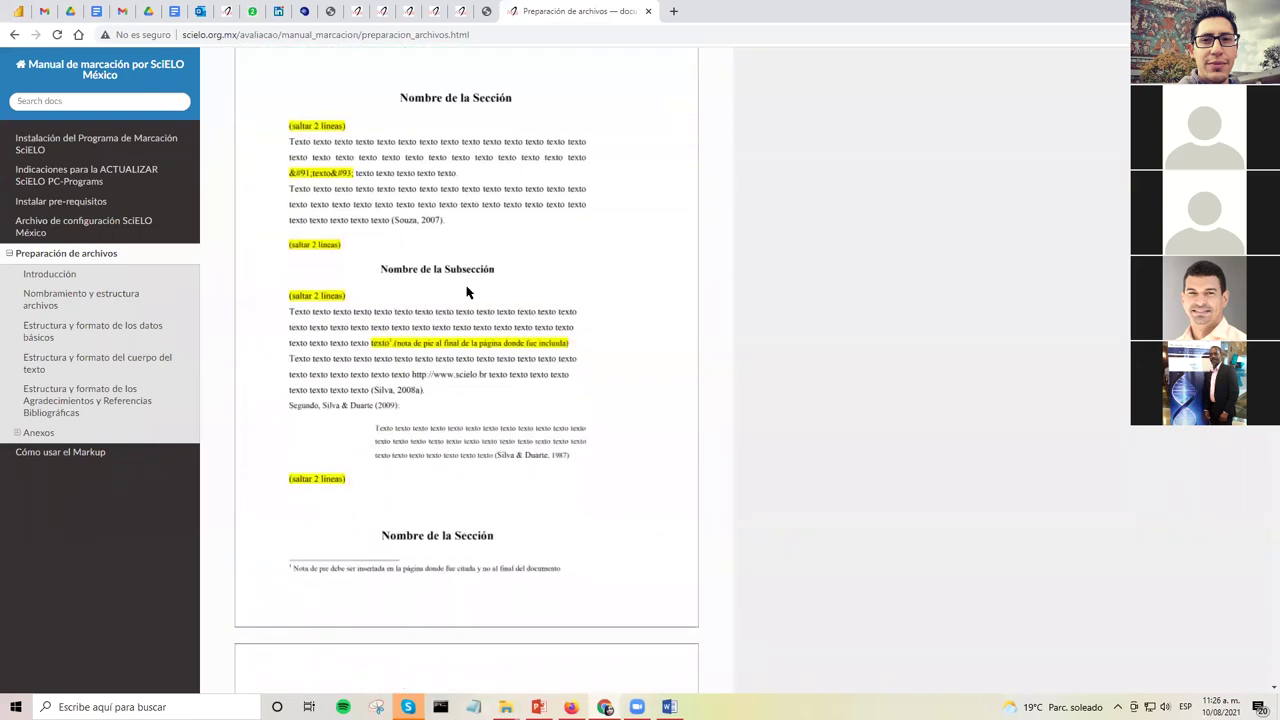
{"action": "scroll", "coordinate": [476, 332], "scroll_direction": "down", "scroll_amount": 3}
{"action": "scroll", "coordinate": [476, 332], "scroll_direction": "down", "scroll_amount": 3}
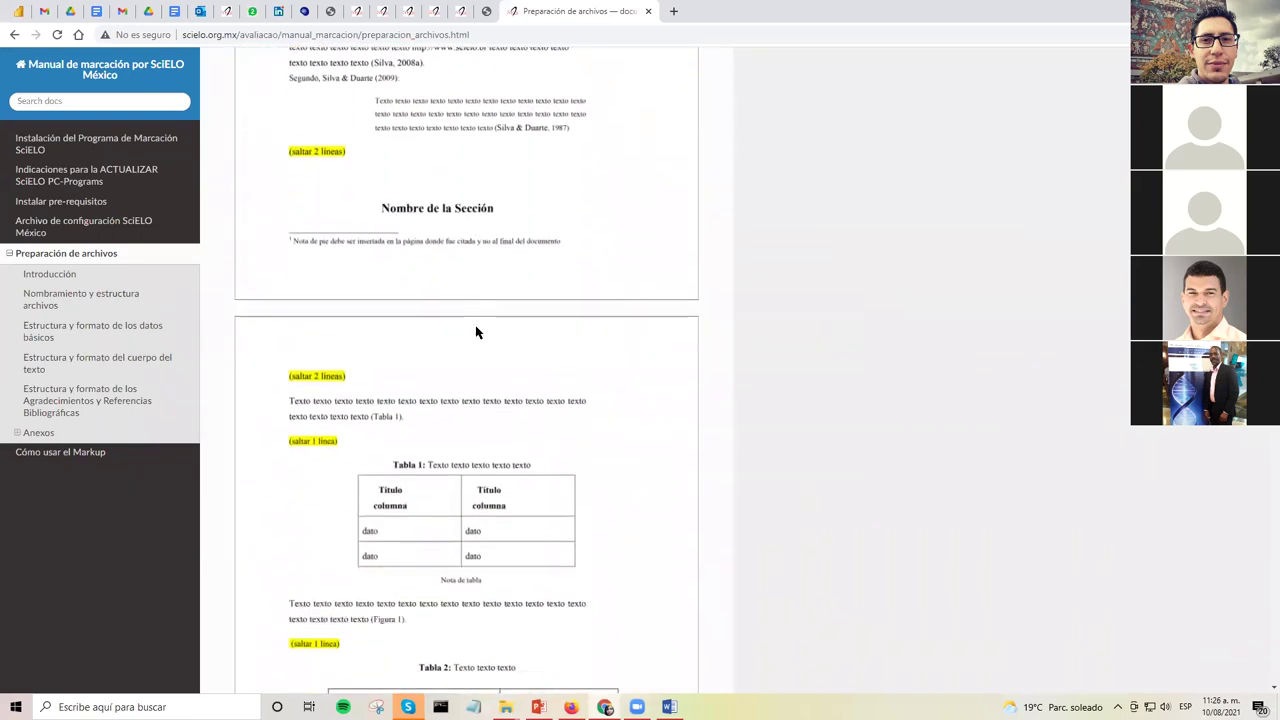
{"action": "scroll", "coordinate": [452, 262], "scroll_direction": "up", "scroll_amount": 4}
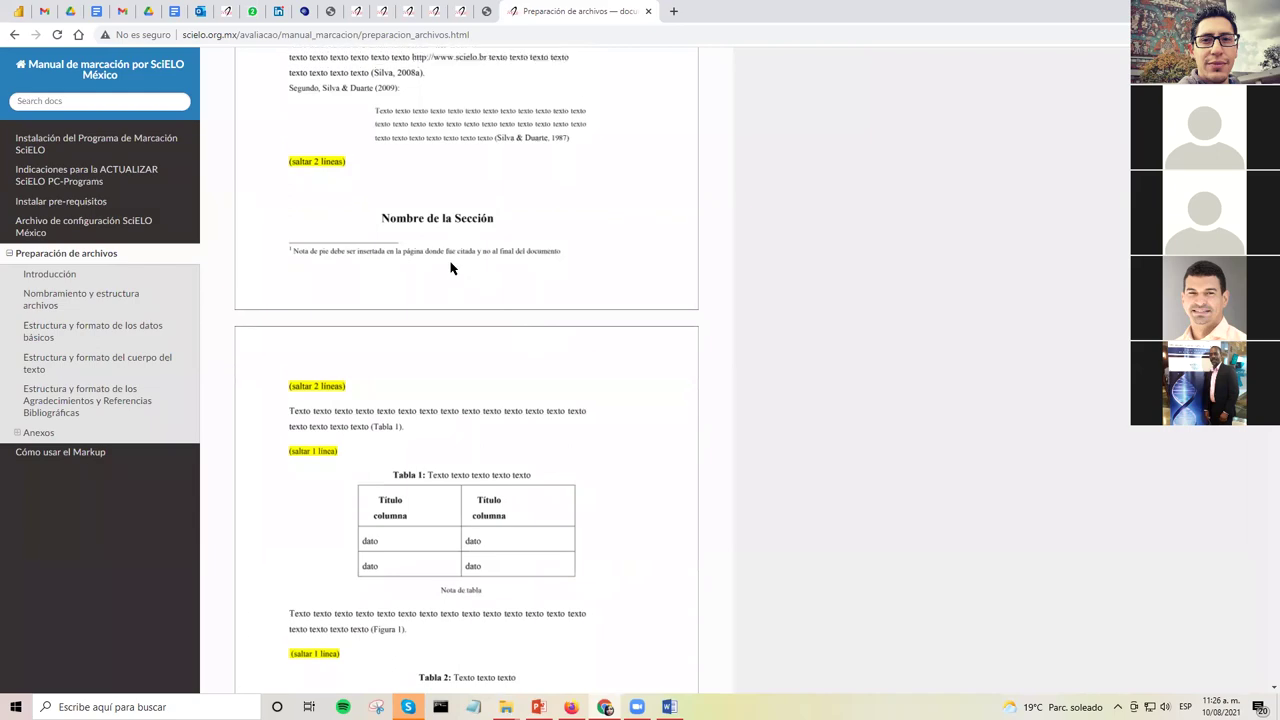
{"action": "scroll", "coordinate": [476, 408], "scroll_direction": "down", "scroll_amount": 4}
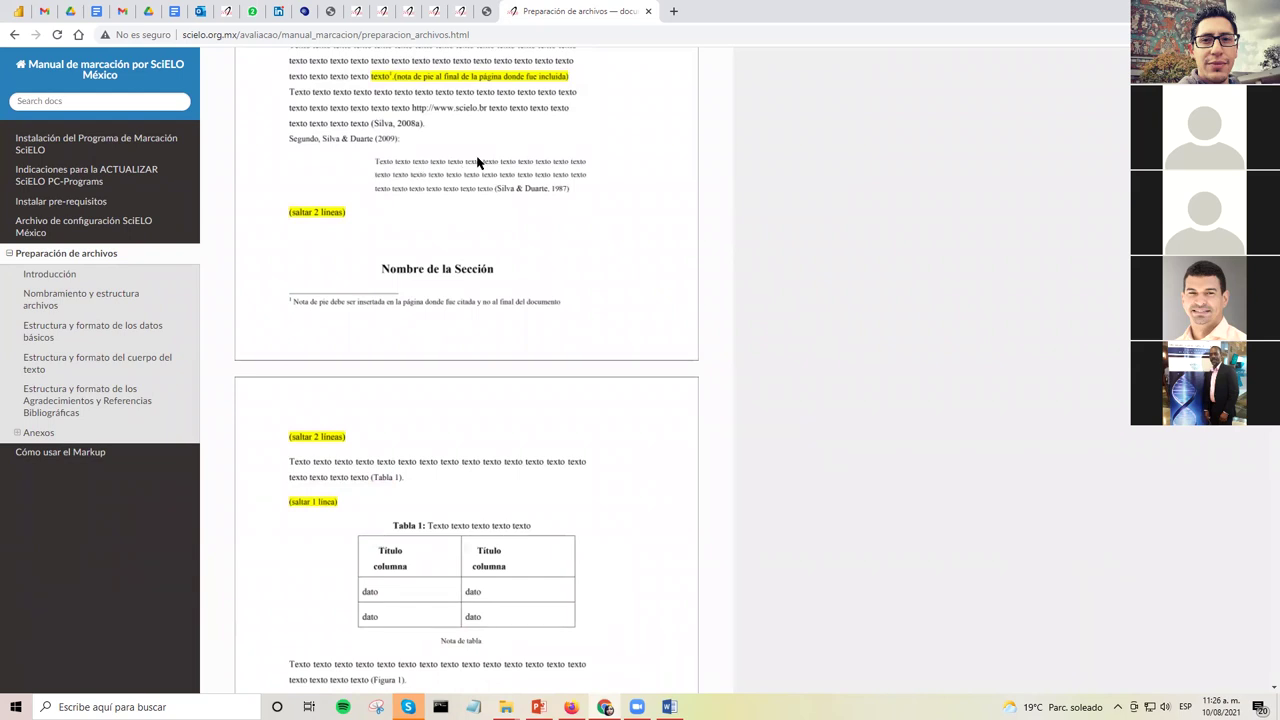
{"action": "scroll", "coordinate": [443, 254], "scroll_direction": "down", "scroll_amount": 4}
{"action": "scroll", "coordinate": [443, 249], "scroll_direction": "up", "scroll_amount": 1}
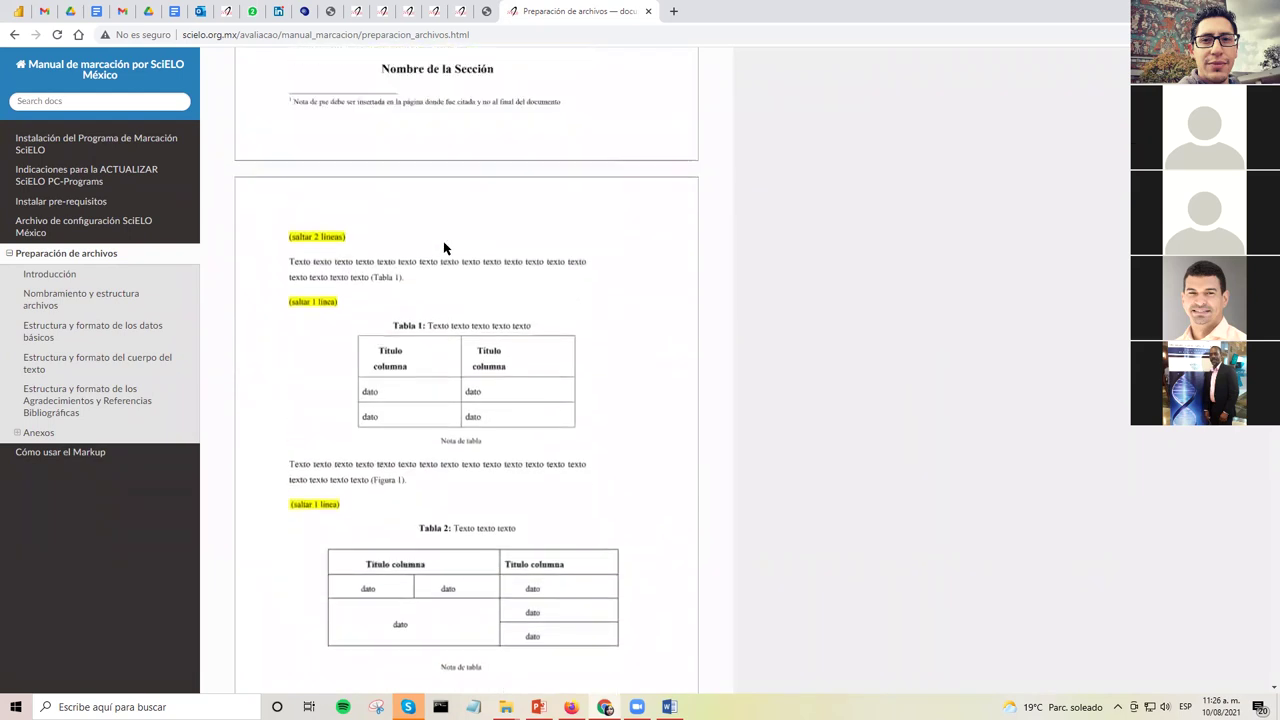
- Examine the placement of the tables, table notes, figure and numeric citation in the manual's Ejemplo 2
{"action": "scroll", "coordinate": [445, 250], "scroll_direction": "down", "scroll_amount": 2}
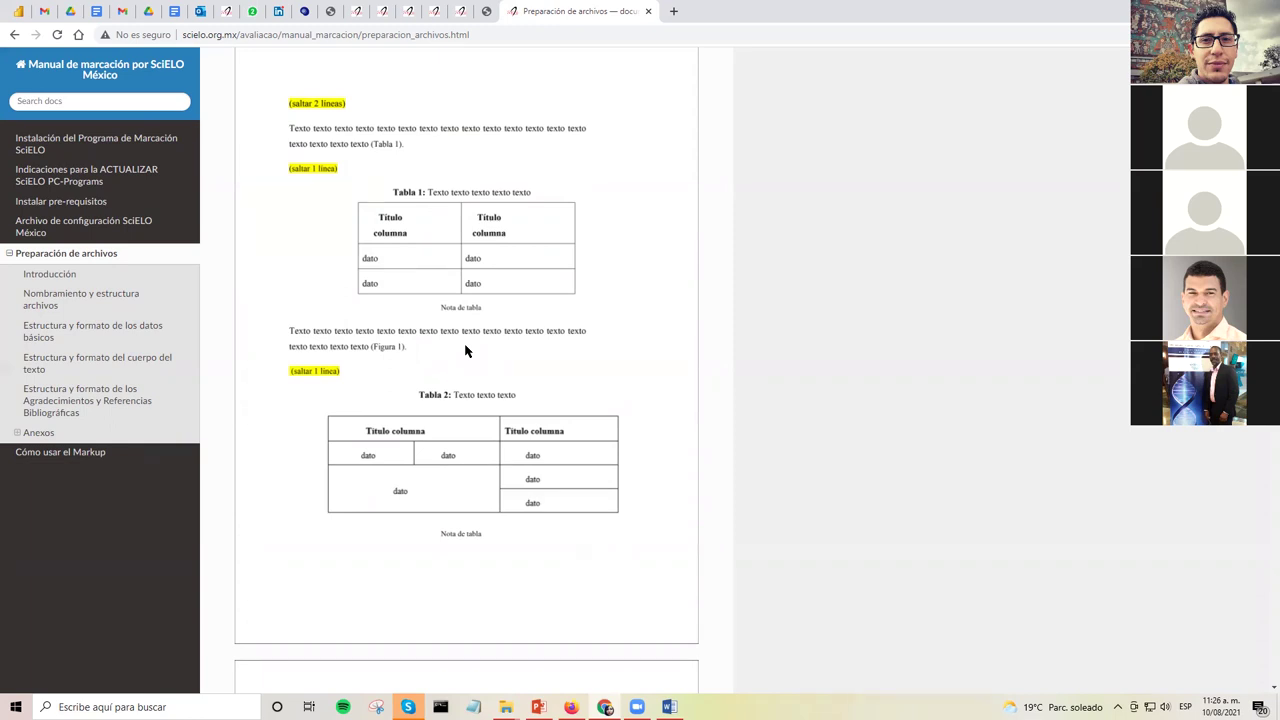
{"action": "scroll", "coordinate": [383, 195], "scroll_direction": "down", "scroll_amount": 1}
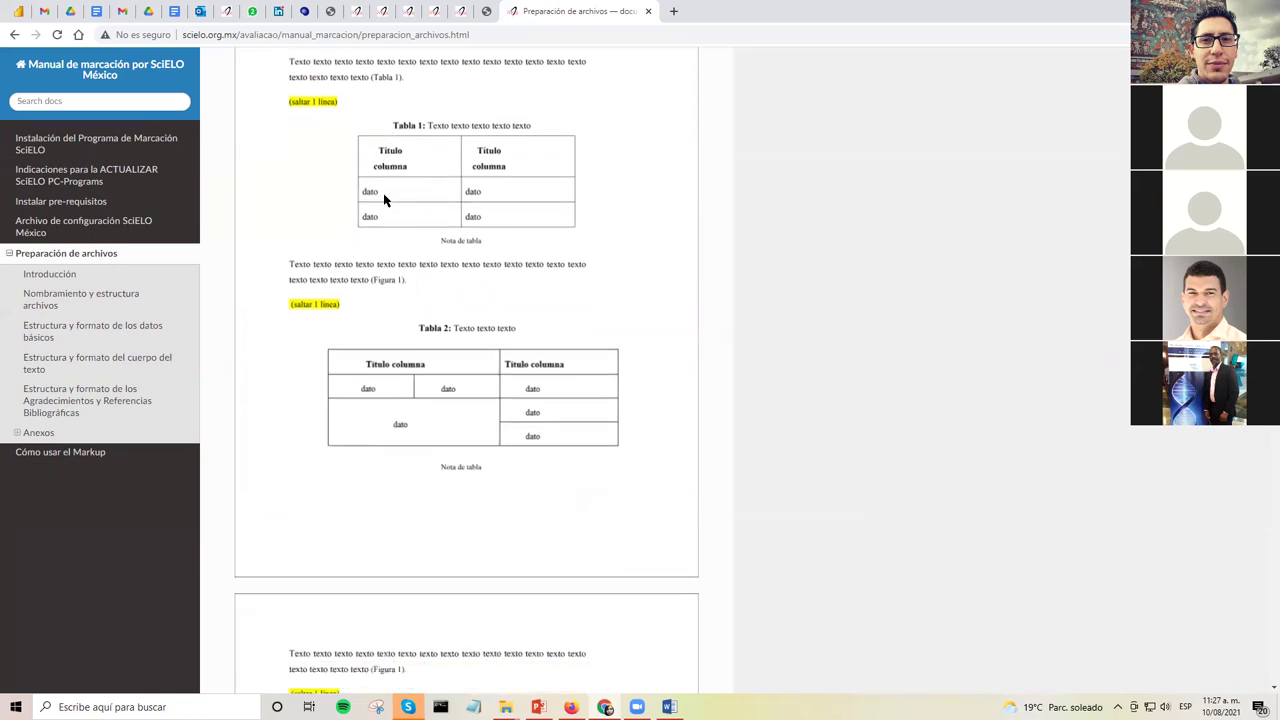
{"action": "scroll", "coordinate": [383, 195], "scroll_direction": "down", "scroll_amount": 1}
{"action": "scroll", "coordinate": [381, 200], "scroll_direction": "up", "scroll_amount": 3}
{"action": "scroll", "coordinate": [385, 200], "scroll_direction": "down", "scroll_amount": 2}
{"action": "scroll", "coordinate": [387, 201], "scroll_direction": "down", "scroll_amount": 4}
{"action": "scroll", "coordinate": [387, 201], "scroll_direction": "down", "scroll_amount": 6}
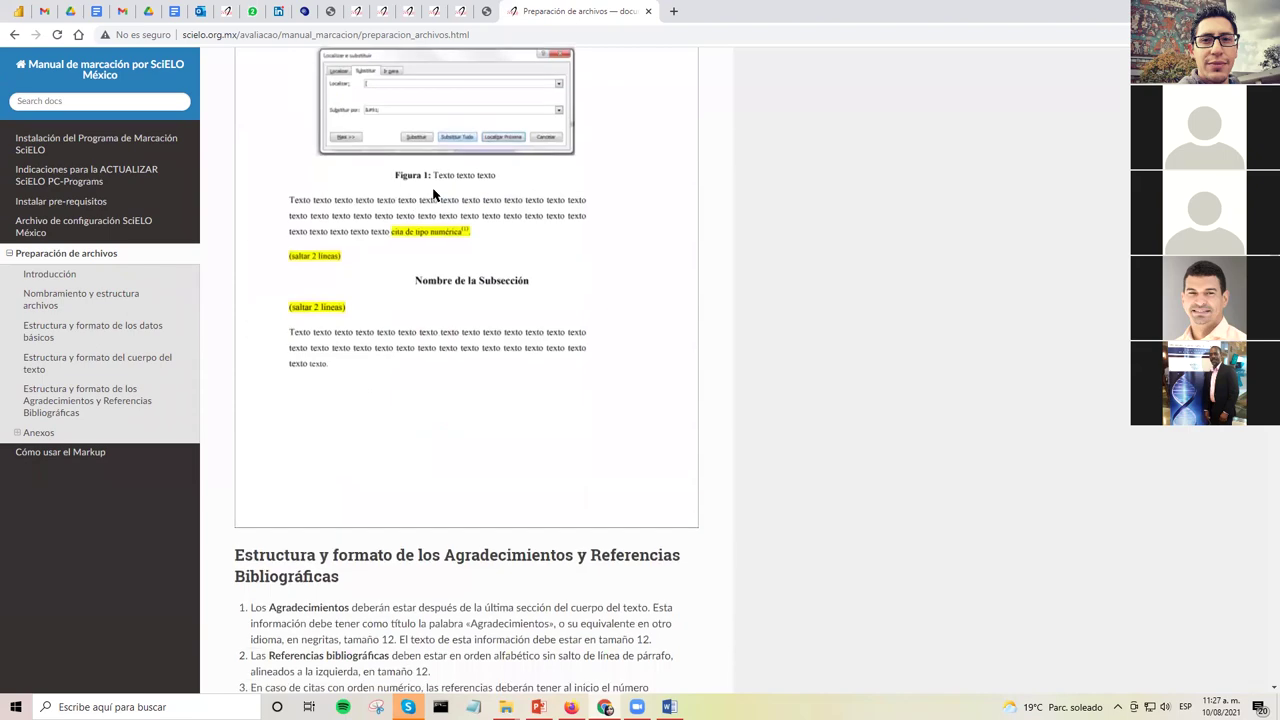
{"action": "scroll", "coordinate": [467, 284], "scroll_direction": "down", "scroll_amount": 1}
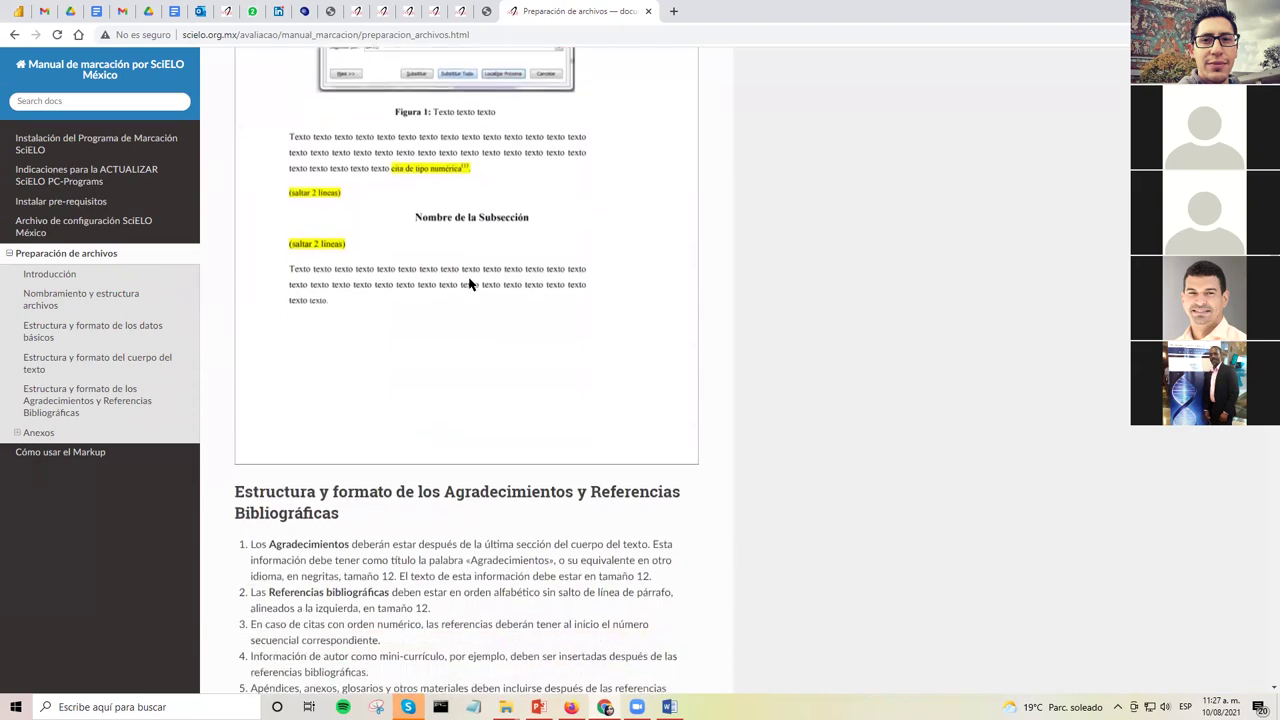
- Read the rules for acknowledgements and bibliographic references and examine their layout in Ejemplo 3
{"action": "scroll", "coordinate": [470, 286], "scroll_direction": "down", "scroll_amount": 4}
{"action": "scroll", "coordinate": [471, 287], "scroll_direction": "down", "scroll_amount": 4}
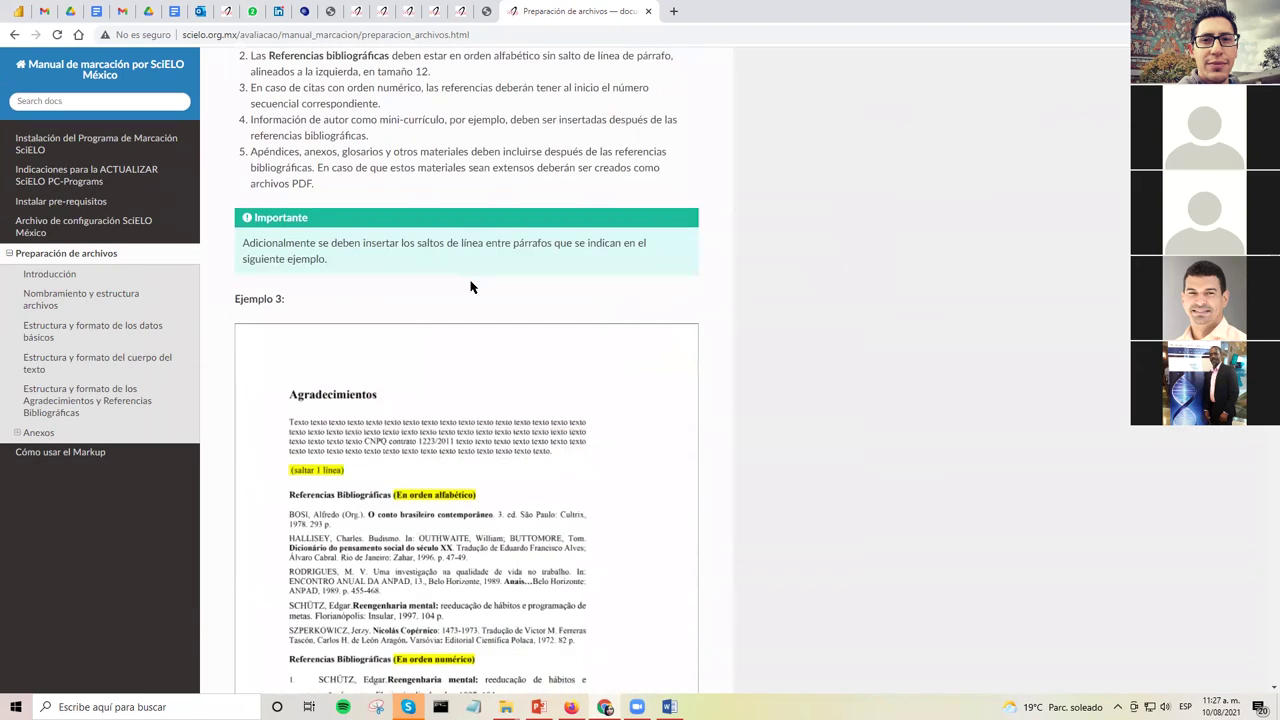
{"action": "scroll", "coordinate": [471, 287], "scroll_direction": "down", "scroll_amount": 3}
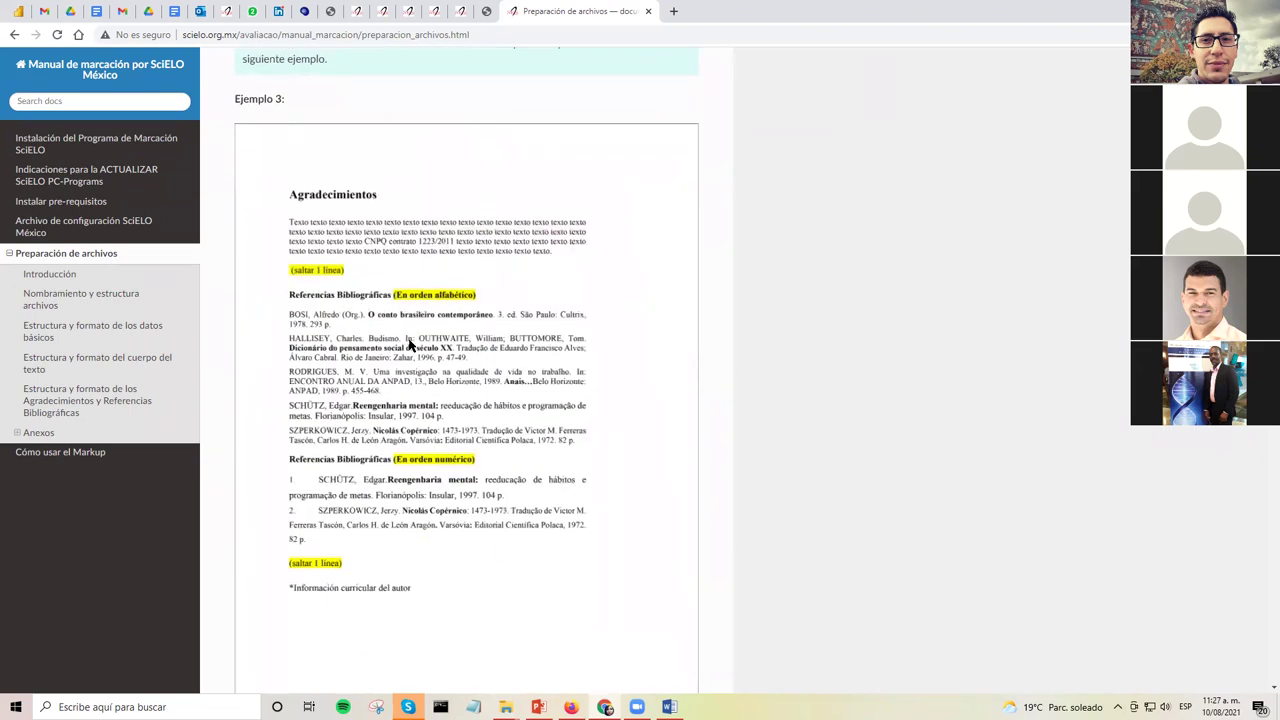
- Go back to Ejemplo 1 and compare its line breaks with the body-text rules and the section spacing in Ejemplo 2
{"action": "scroll", "coordinate": [409, 345], "scroll_direction": "up", "scroll_amount": 15}
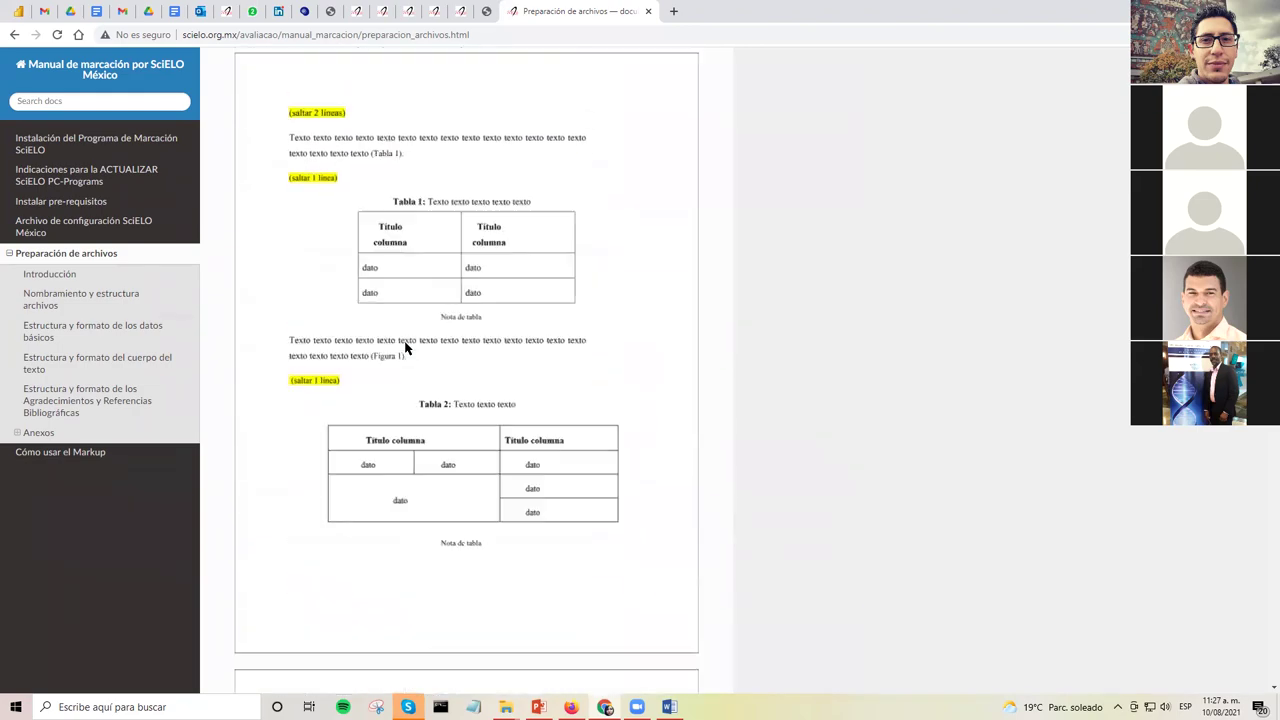
{"action": "scroll", "coordinate": [407, 347], "scroll_direction": "up", "scroll_amount": 15}
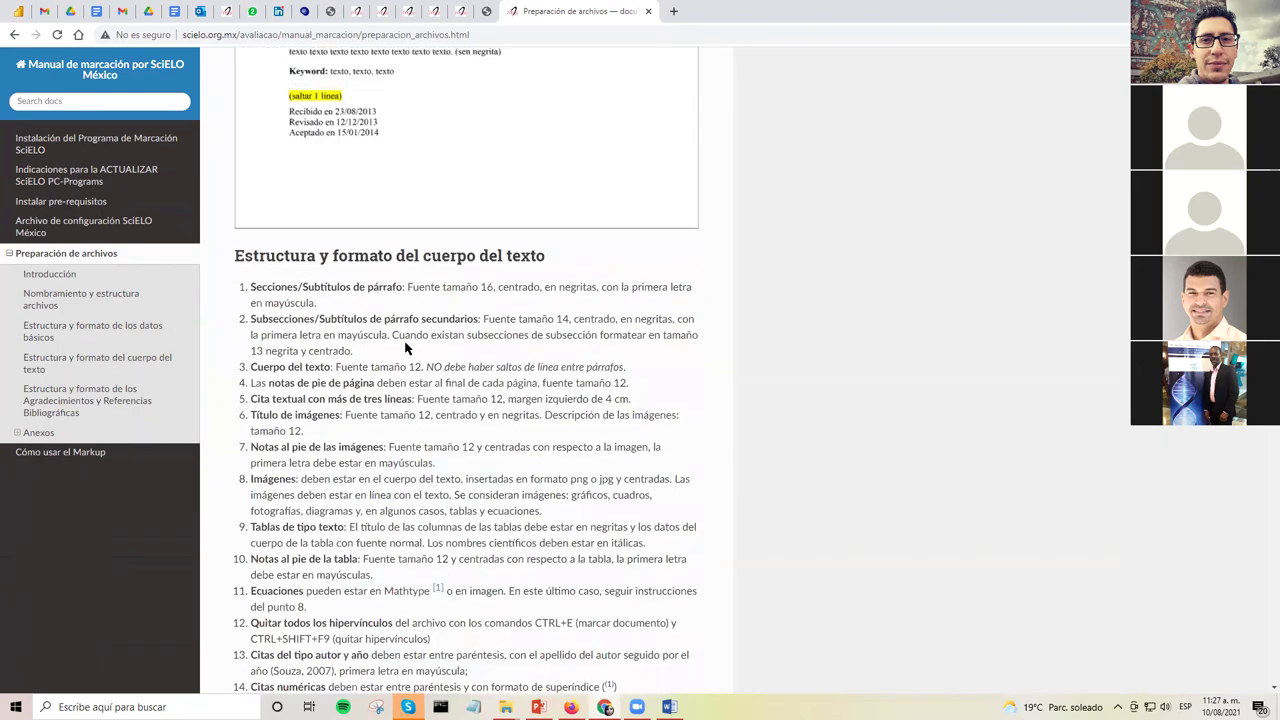
{"action": "scroll", "coordinate": [405, 347], "scroll_direction": "up", "scroll_amount": 8}
{"action": "scroll", "coordinate": [405, 347], "scroll_direction": "up", "scroll_amount": 2}
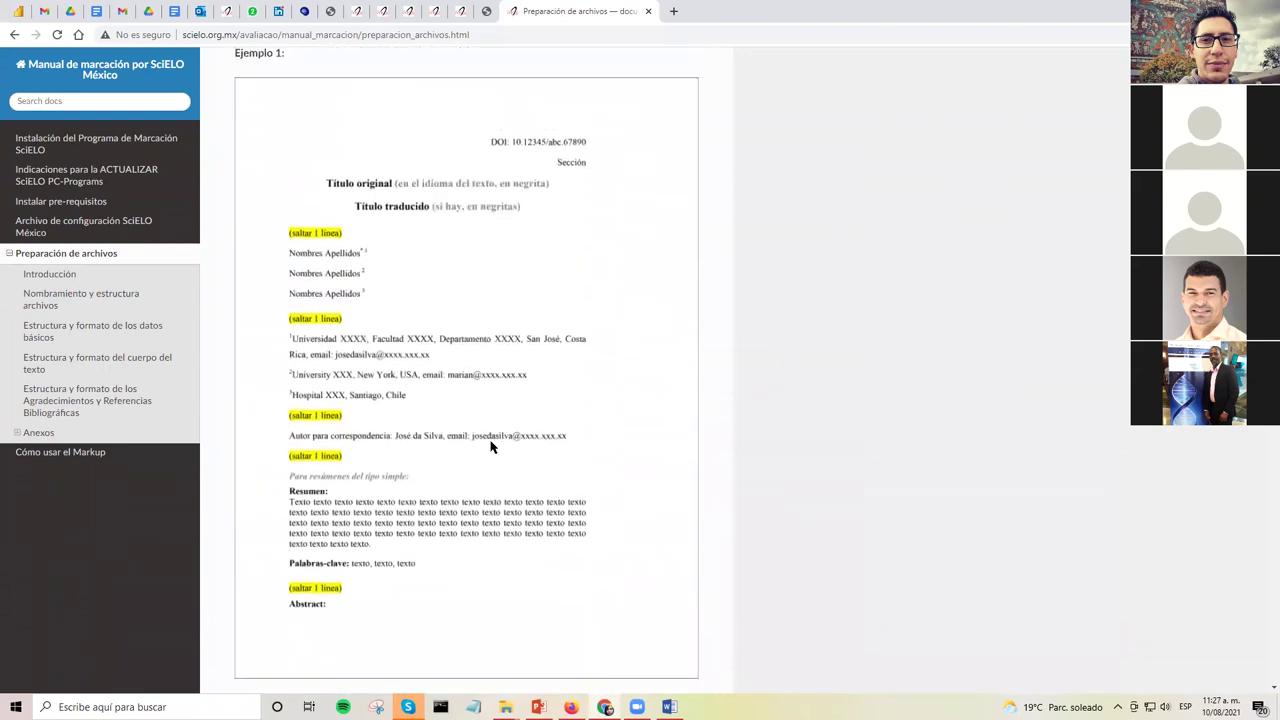
{"action": "scroll", "coordinate": [503, 400], "scroll_direction": "down", "scroll_amount": 5}
{"action": "scroll", "coordinate": [503, 404], "scroll_direction": "down", "scroll_amount": 7}
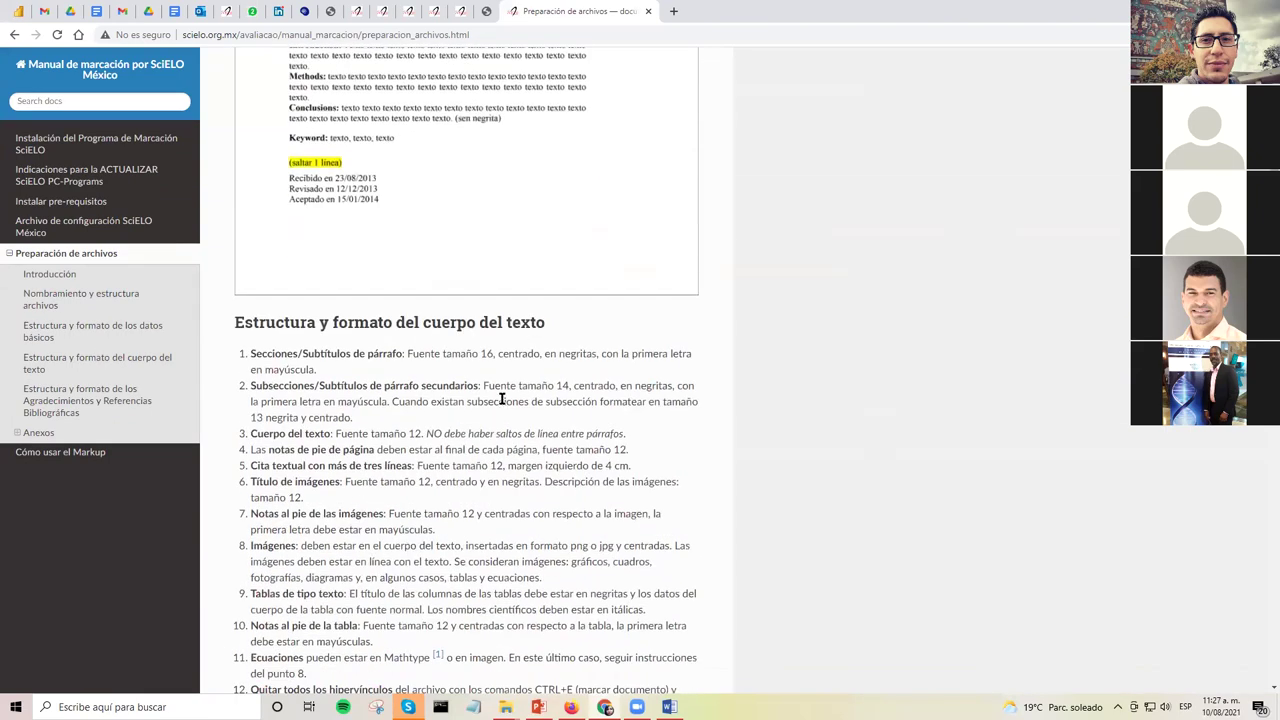
{"action": "scroll", "coordinate": [502, 407], "scroll_direction": "down", "scroll_amount": 1}
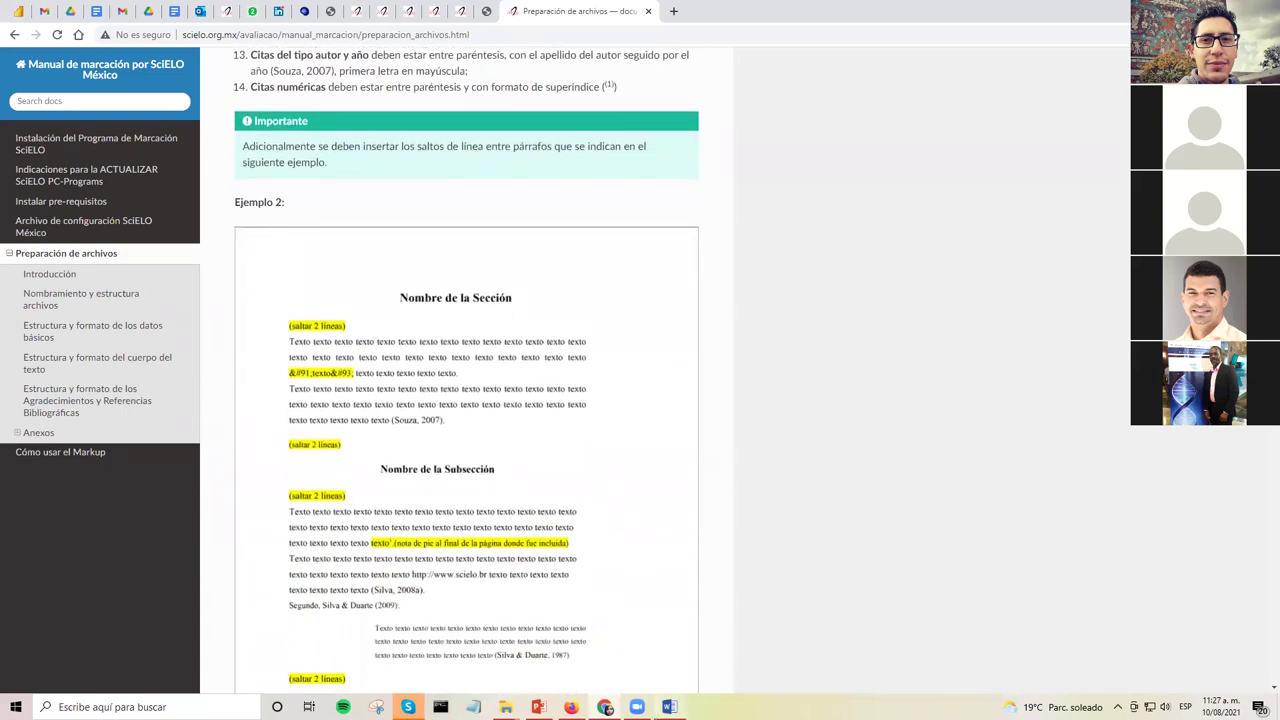
- Check the body paragraphs of a1-3-4.docx in Word, and return to Chrome to examine the spacing around Ejemplo 2's tables and figure
{"action": "left_click", "coordinate": [669, 707]}
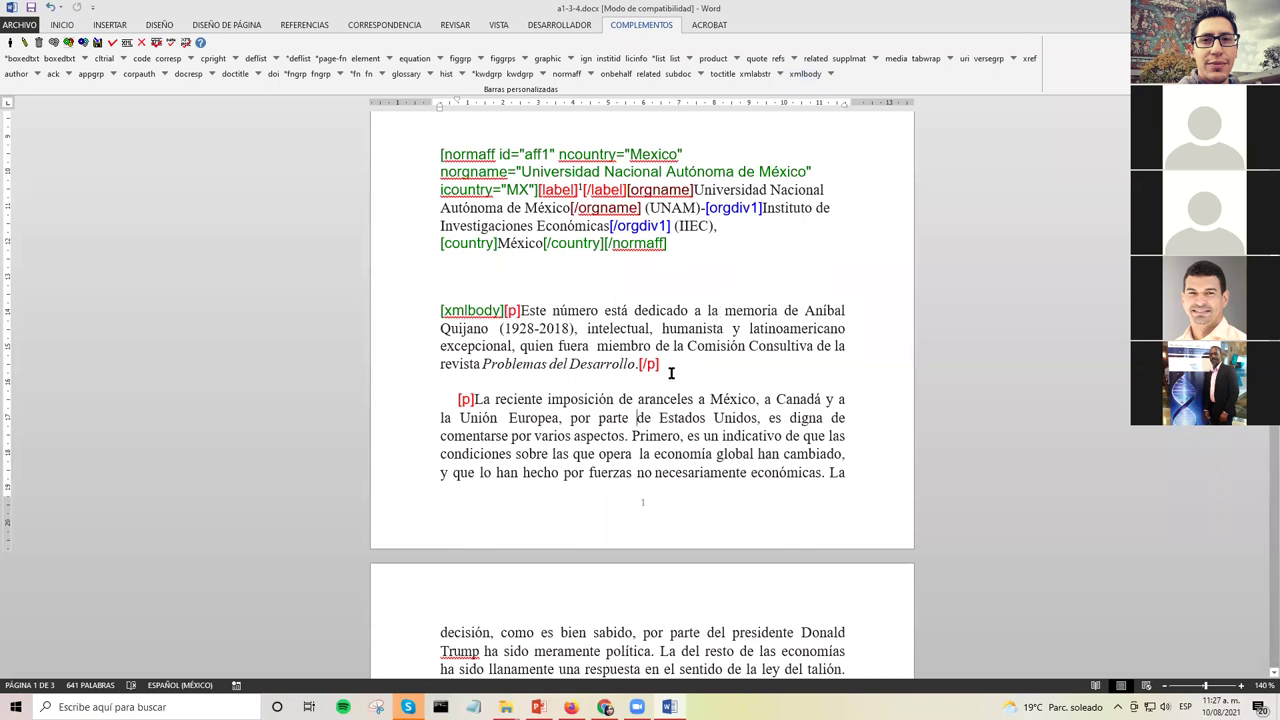
{"action": "scroll", "coordinate": [591, 575], "scroll_direction": "down", "scroll_amount": 1}
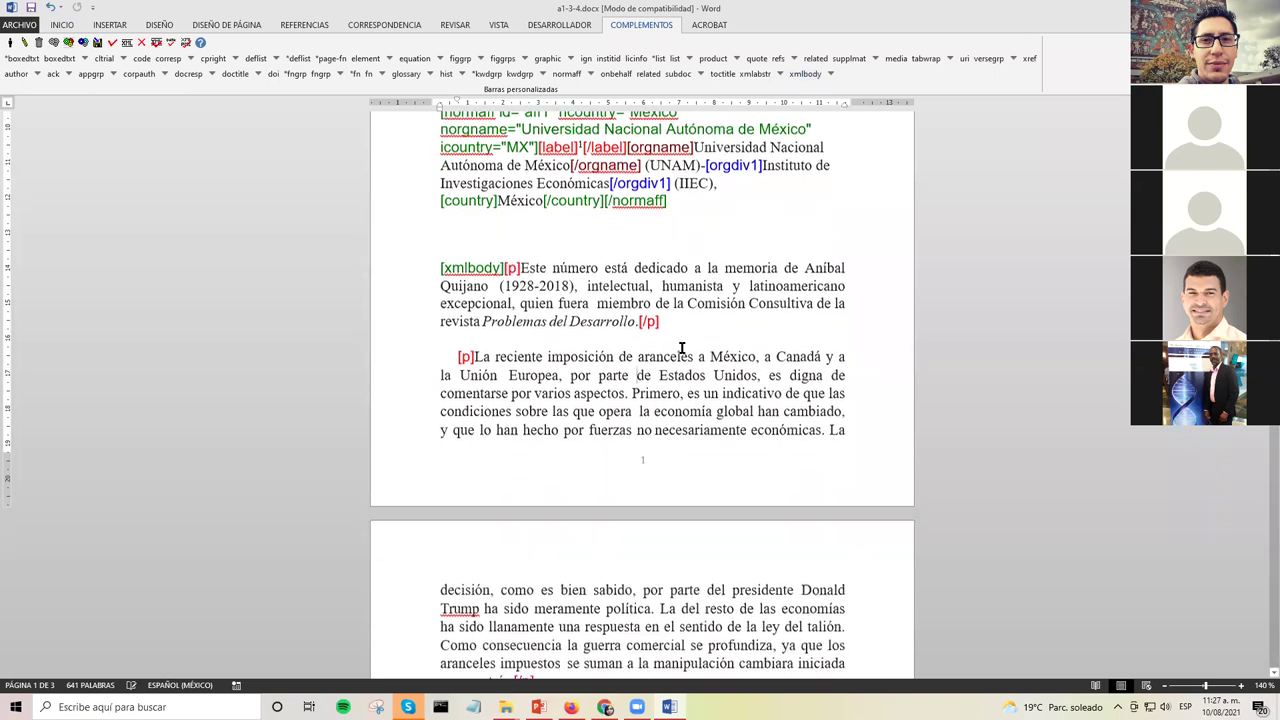
{"action": "mouse_move", "coordinate": [605, 706]}
{"action": "left_click", "coordinate": [603, 648]}
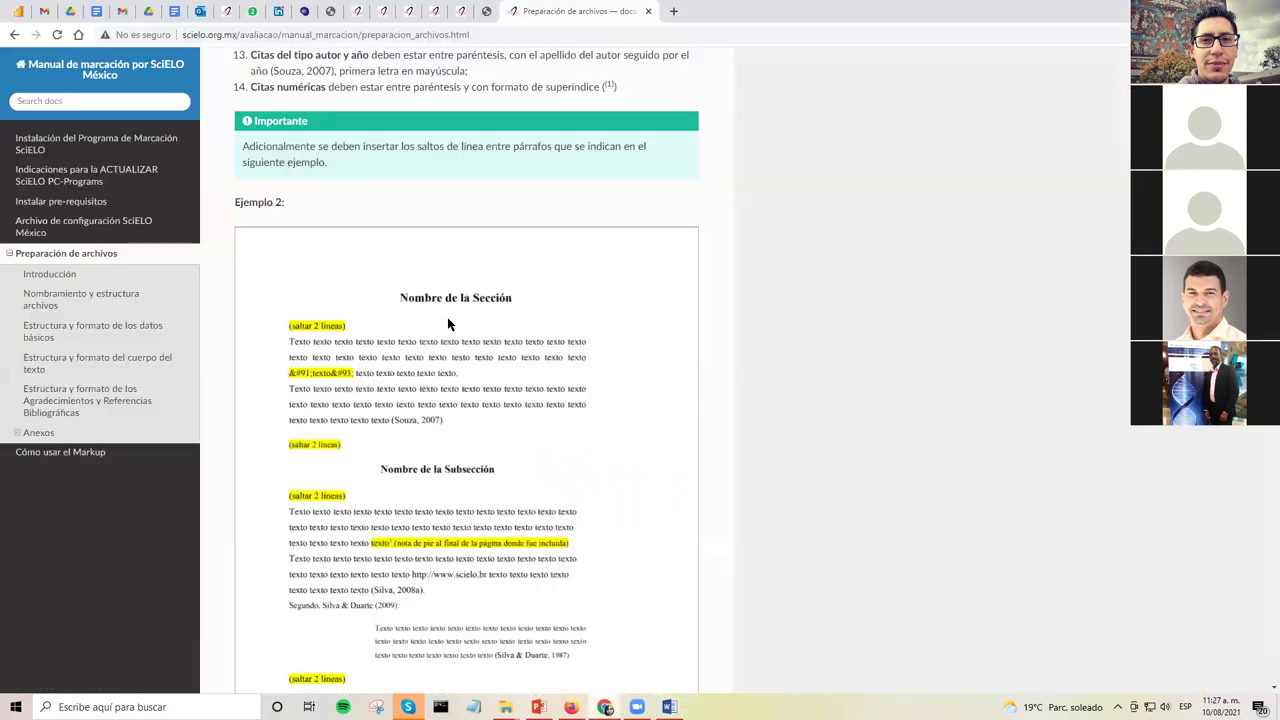
{"action": "scroll", "coordinate": [447, 323], "scroll_direction": "down", "scroll_amount": 3}
{"action": "scroll", "coordinate": [447, 323], "scroll_direction": "down", "scroll_amount": 5}
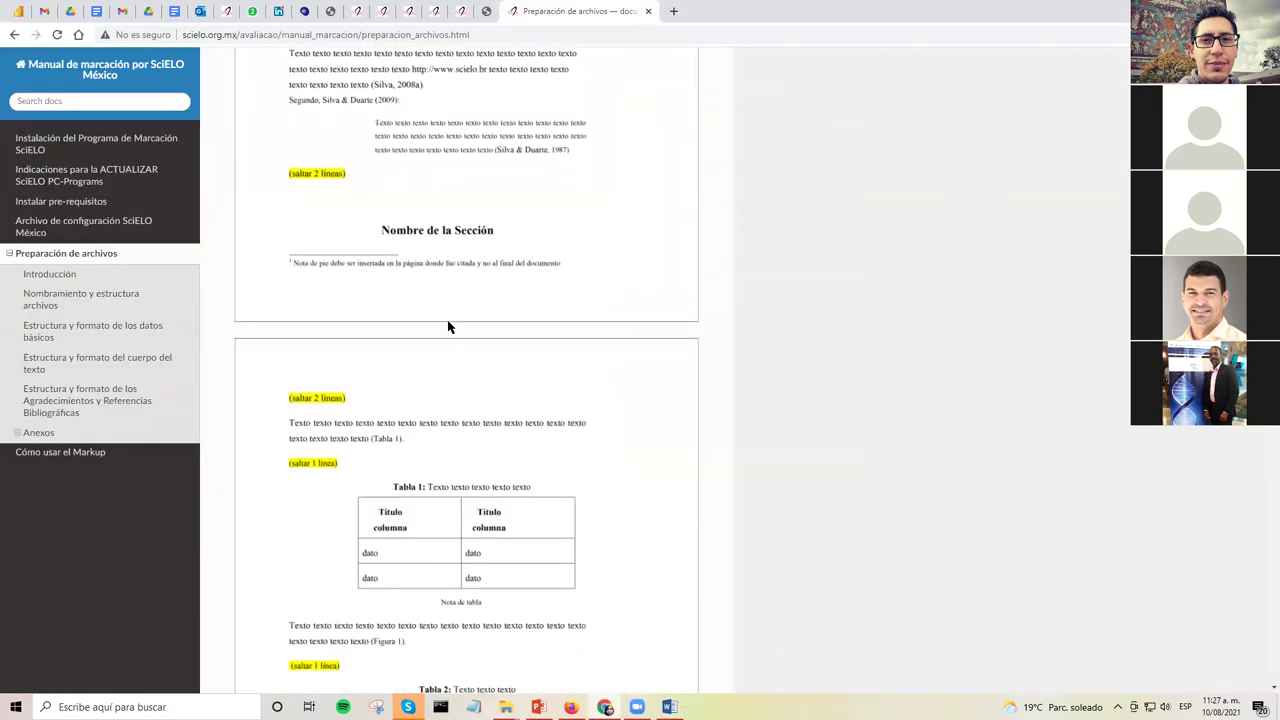
{"action": "scroll", "coordinate": [423, 347], "scroll_direction": "down", "scroll_amount": 1}
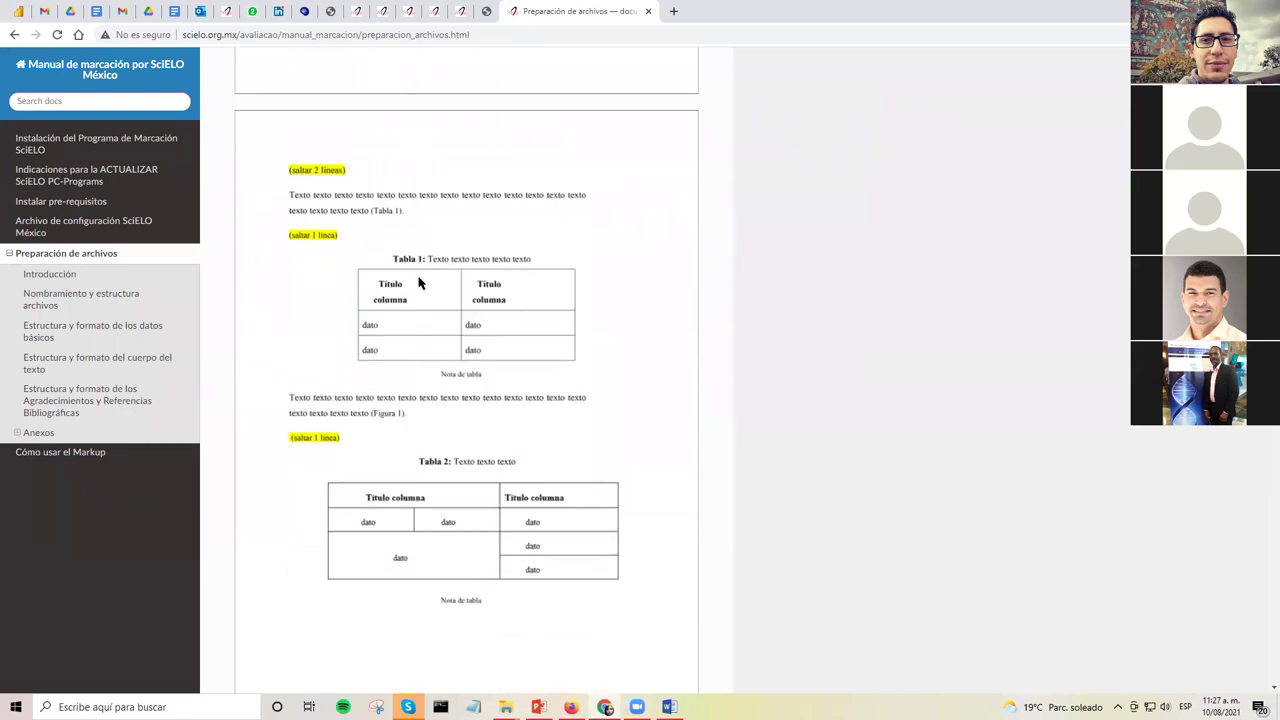
{"action": "scroll", "coordinate": [405, 313], "scroll_direction": "down", "scroll_amount": 8}
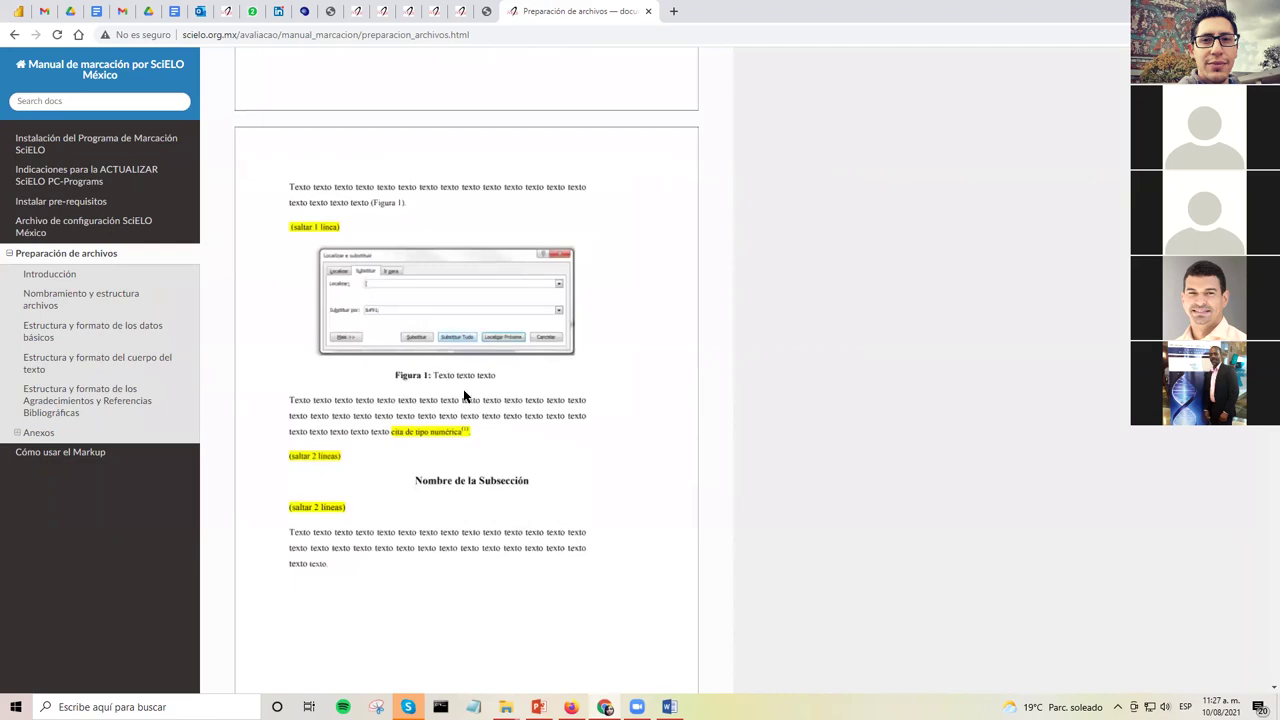
- Switch back to a1-3-4.docx in Word and review the spacing between the title, author, affiliation and body blocks
{"action": "left_click", "coordinate": [669, 707]}
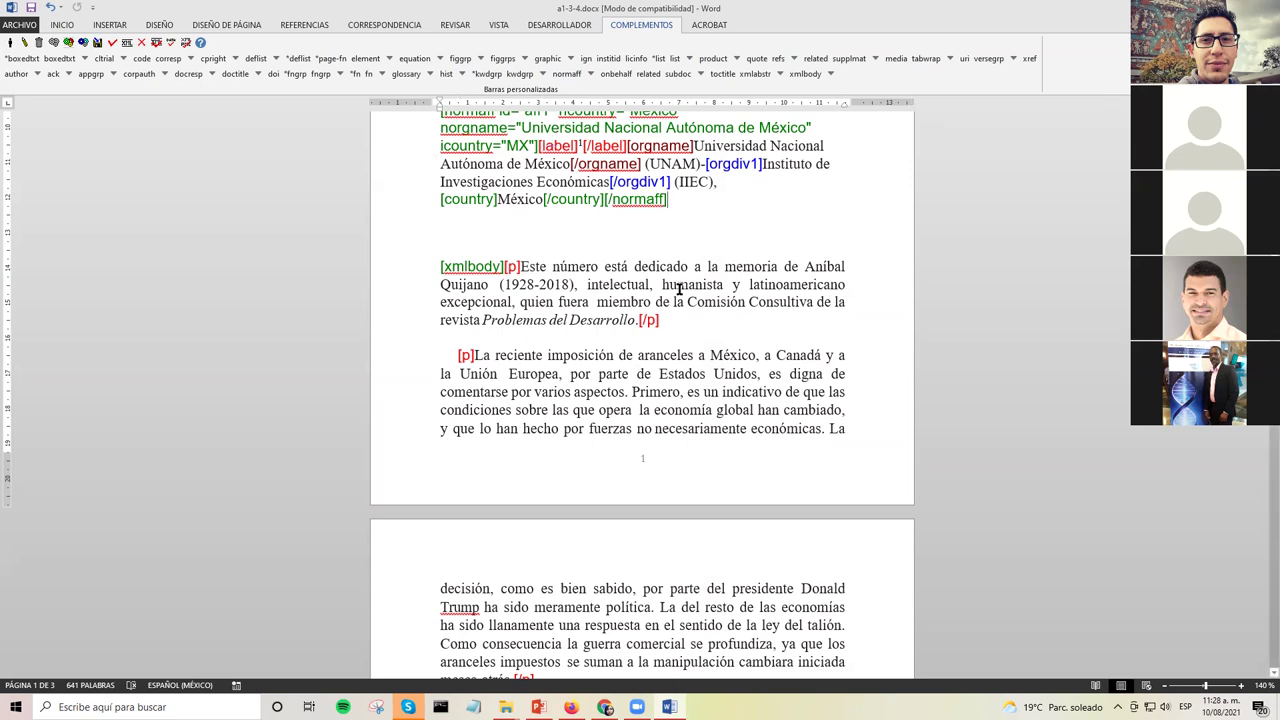
{"action": "scroll", "coordinate": [678, 289], "scroll_direction": "up", "scroll_amount": 2}
{"action": "scroll", "coordinate": [678, 304], "scroll_direction": "up", "scroll_amount": 3}
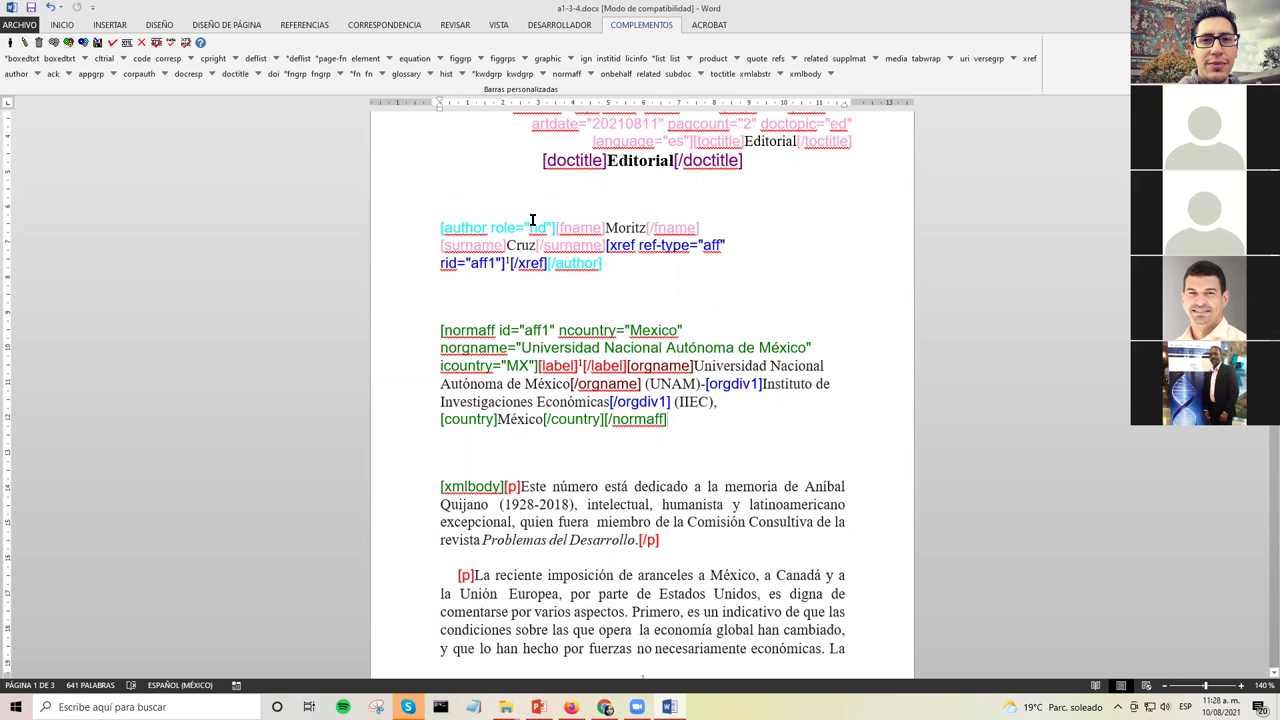
{"action": "scroll", "coordinate": [531, 217], "scroll_direction": "up", "scroll_amount": 3}
{"action": "left_click", "coordinate": [790, 365]}
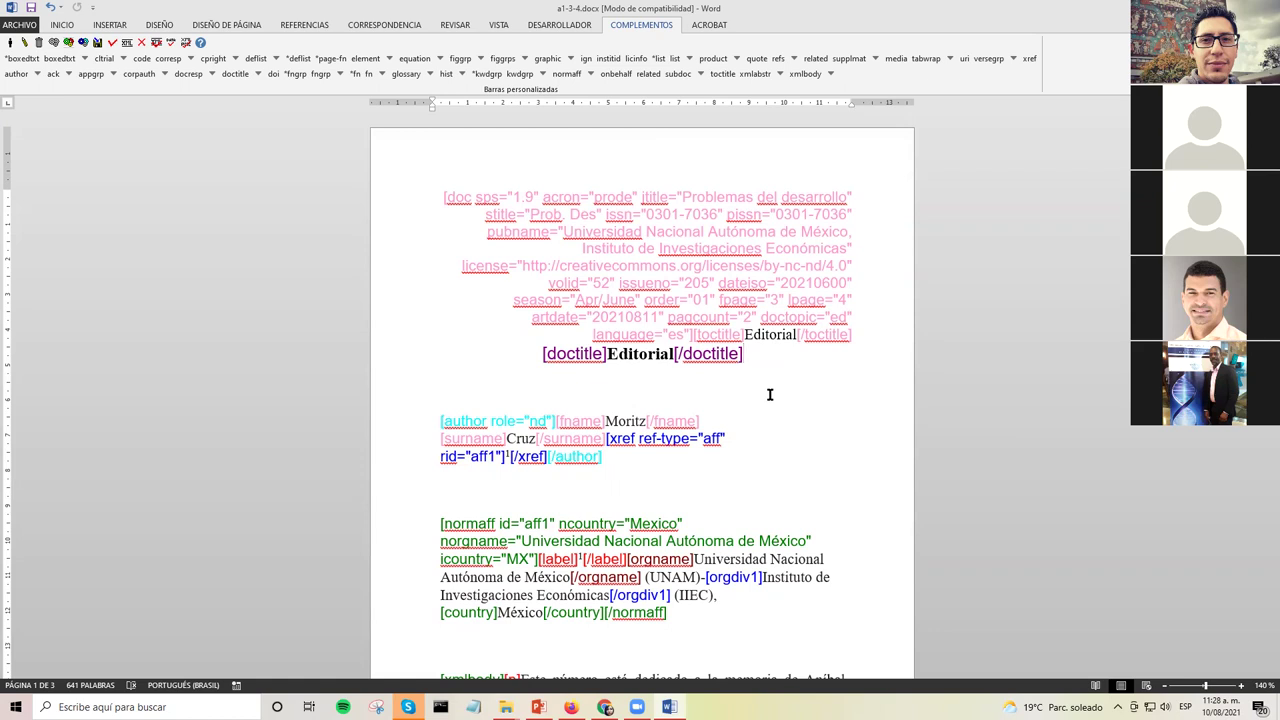
- Exit the SciELO markup session of a1-3-4.docx with the Guardar y salir option
{"action": "left_click", "coordinate": [10, 42]}
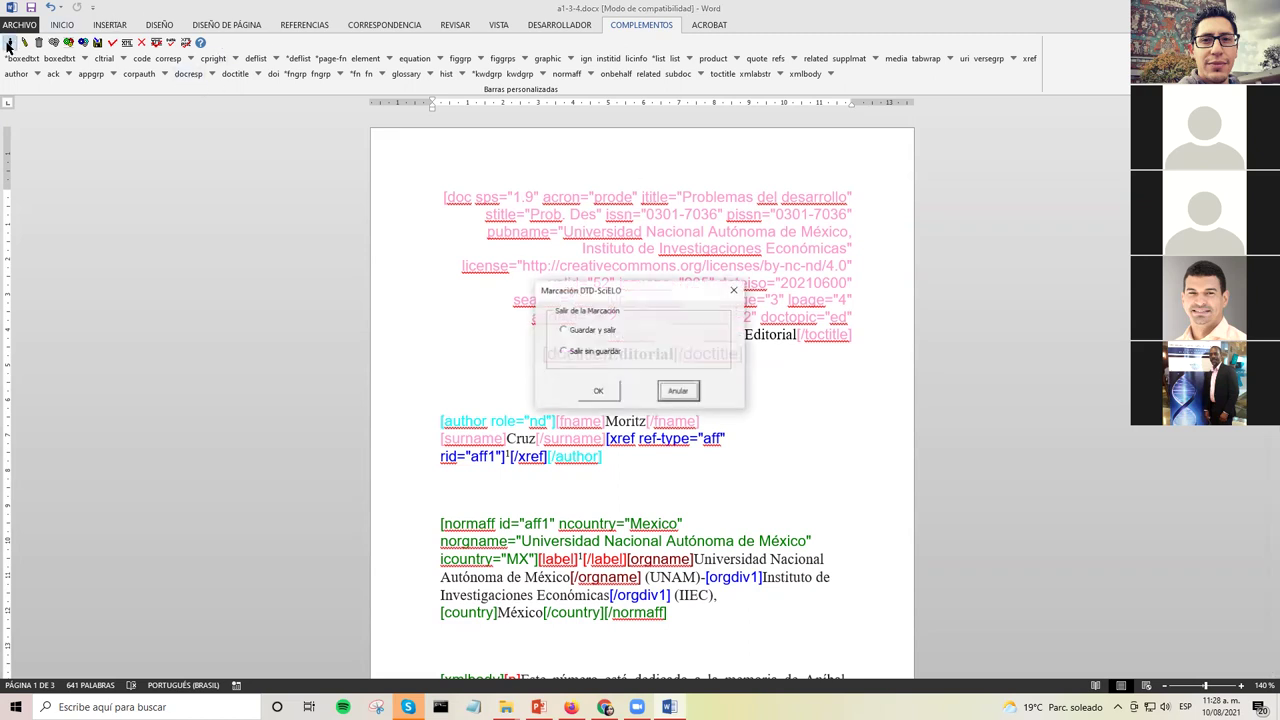
{"action": "left_click", "coordinate": [605, 337]}
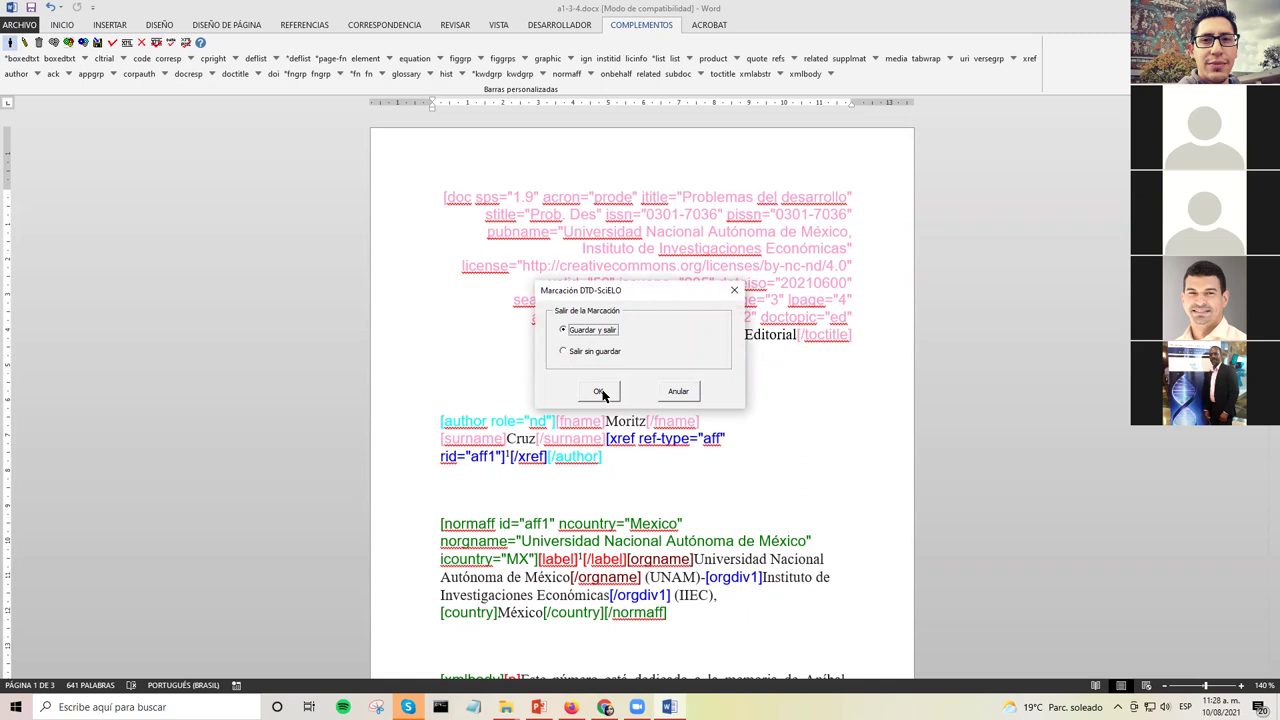
{"action": "left_click", "coordinate": [599, 392]}
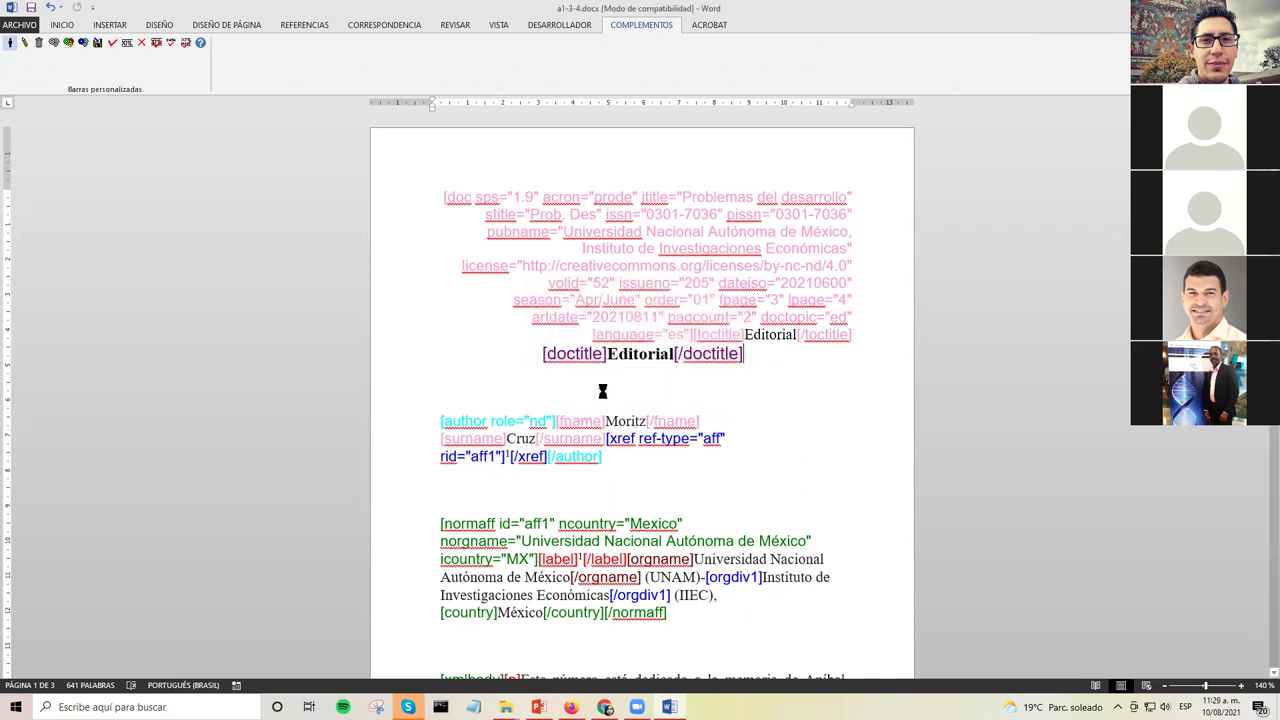
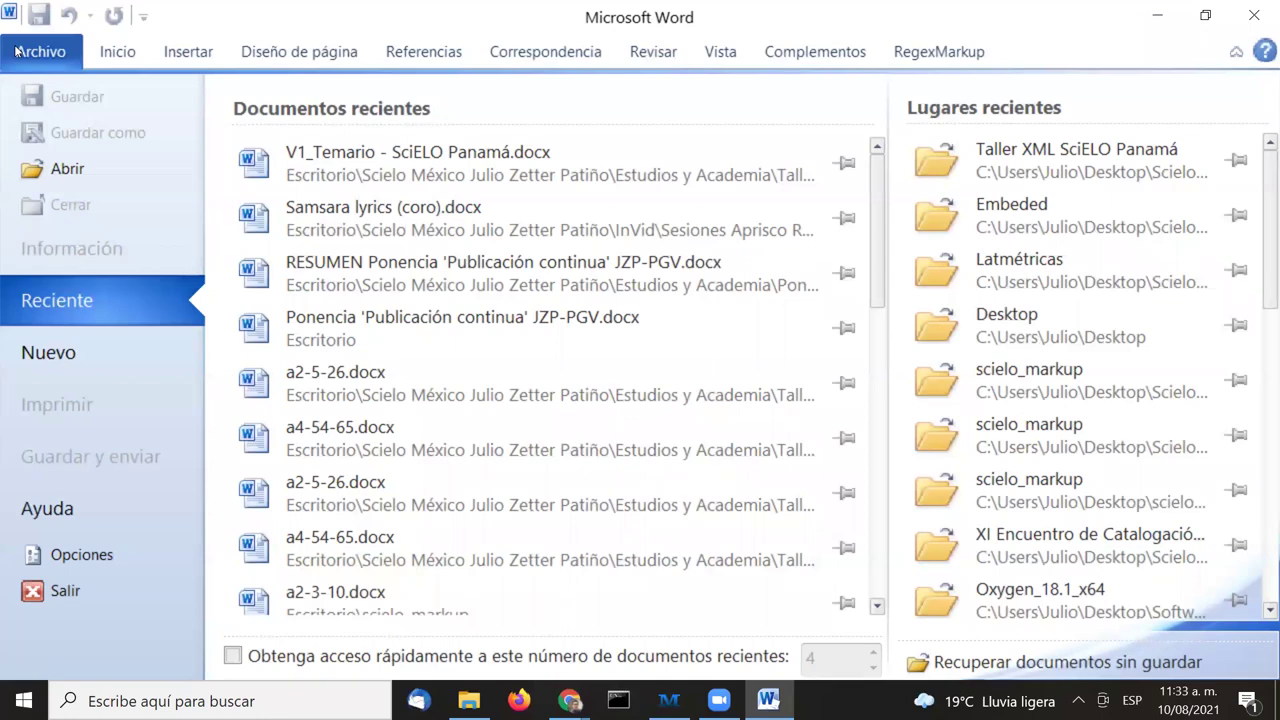
- Open a2-5-26.docx from Taller XML SciELO Panamá > Prácticas > Preparados > v52n205 > markup_xml > scielo_markup
{"action": "left_click", "coordinate": [1070, 160]}
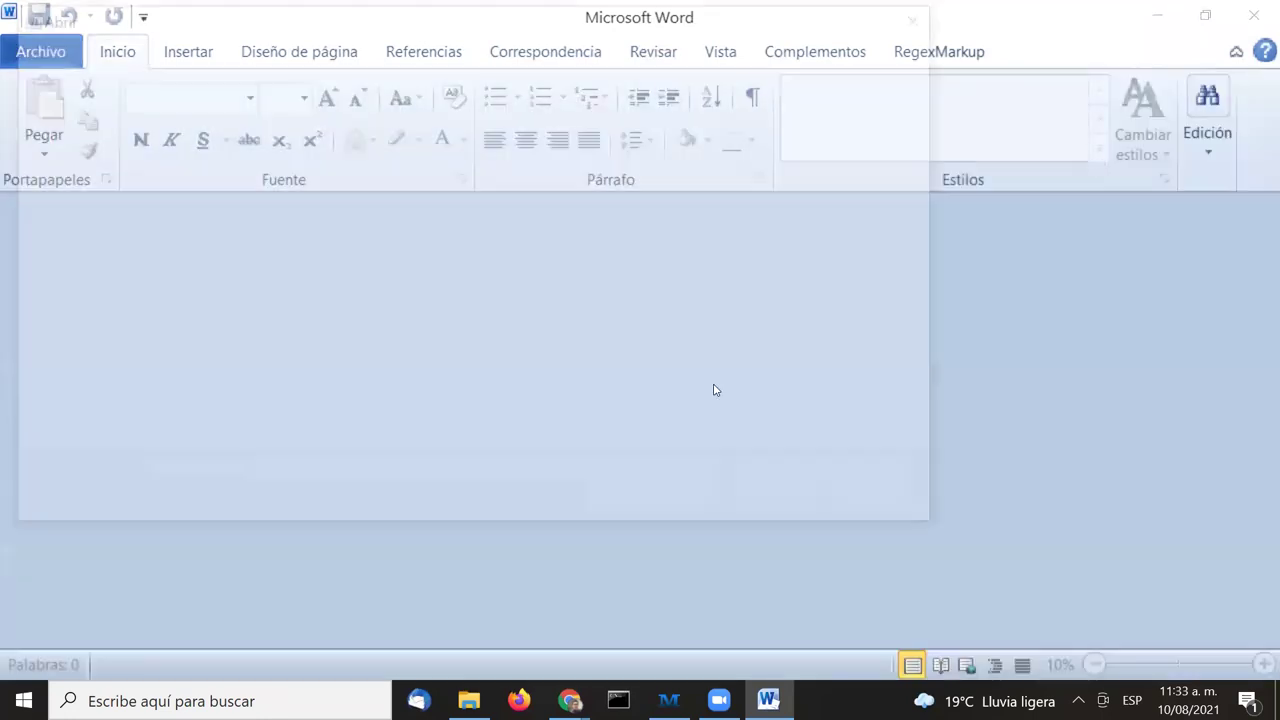
{"action": "double_click", "coordinate": [240, 159]}
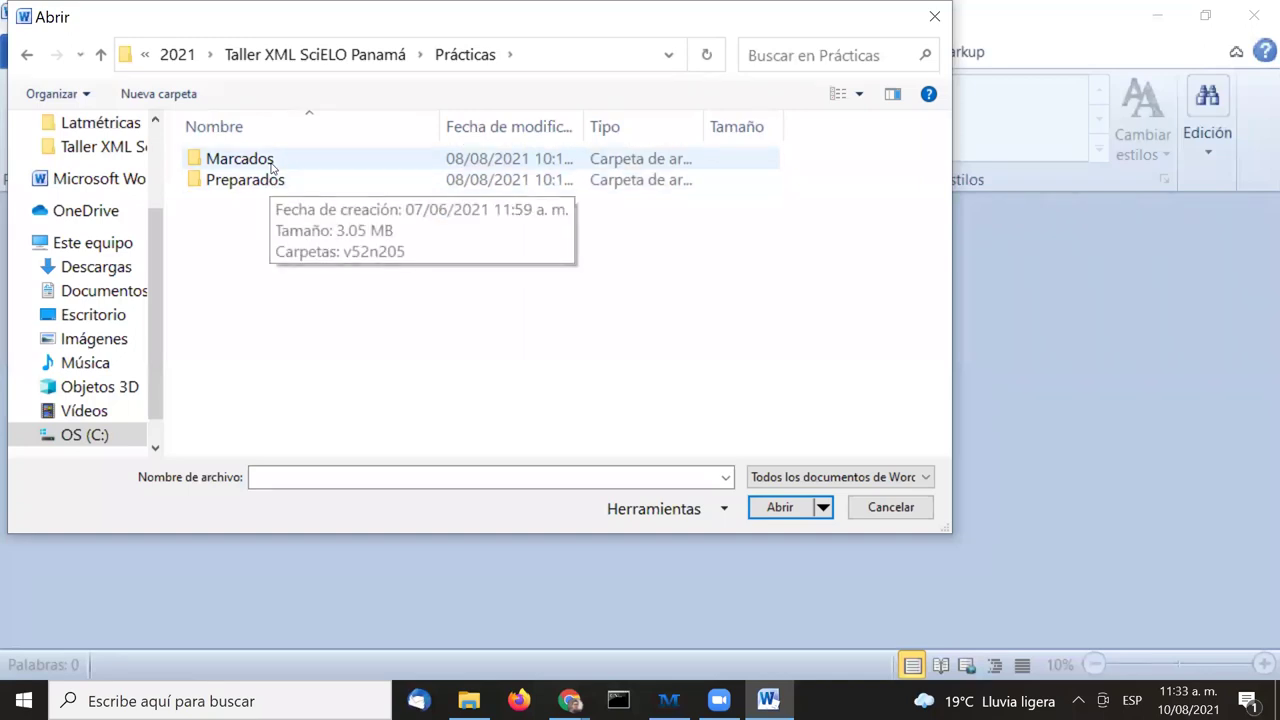
{"action": "double_click", "coordinate": [270, 184]}
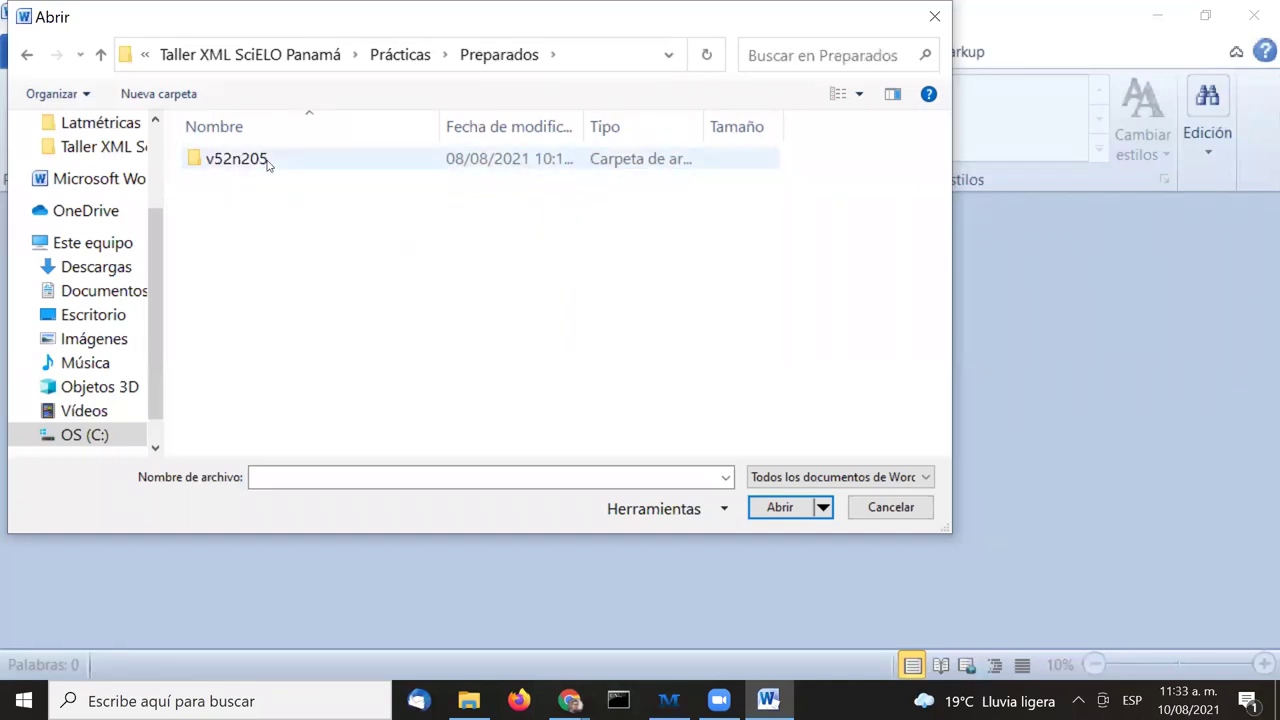
{"action": "double_click", "coordinate": [262, 160]}
{"action": "double_click", "coordinate": [268, 160]}
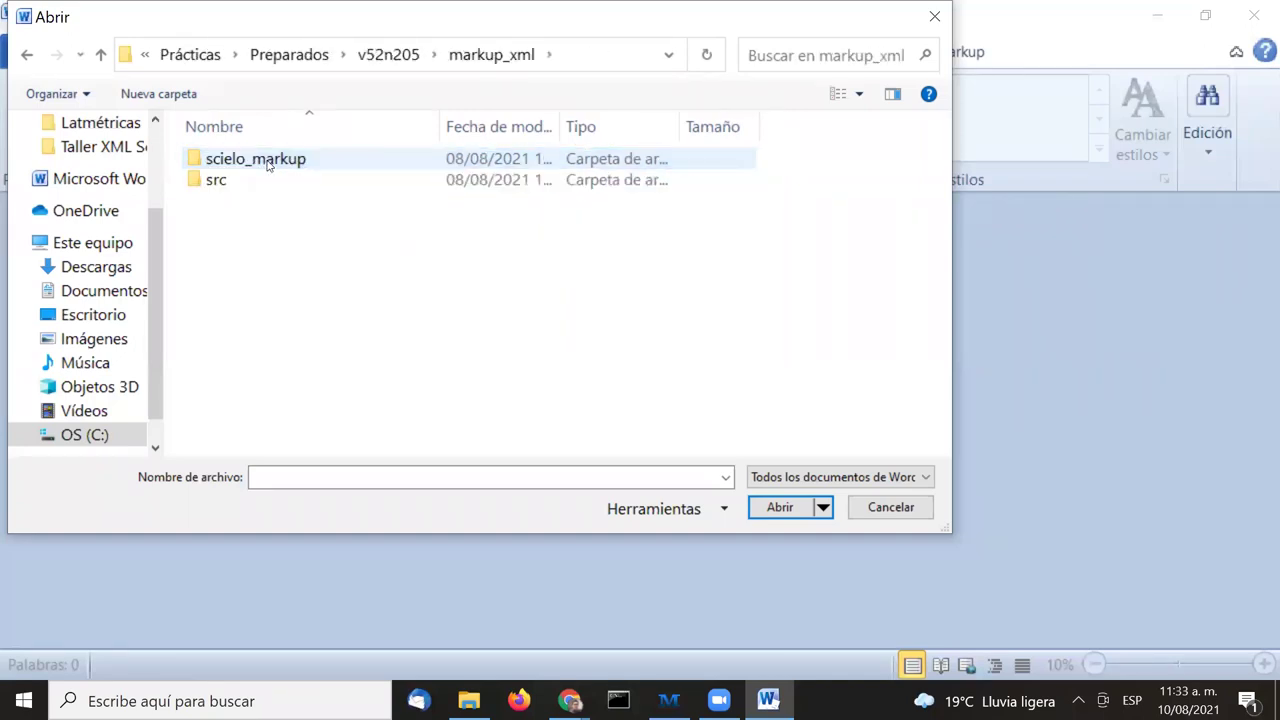
{"action": "double_click", "coordinate": [268, 162]}
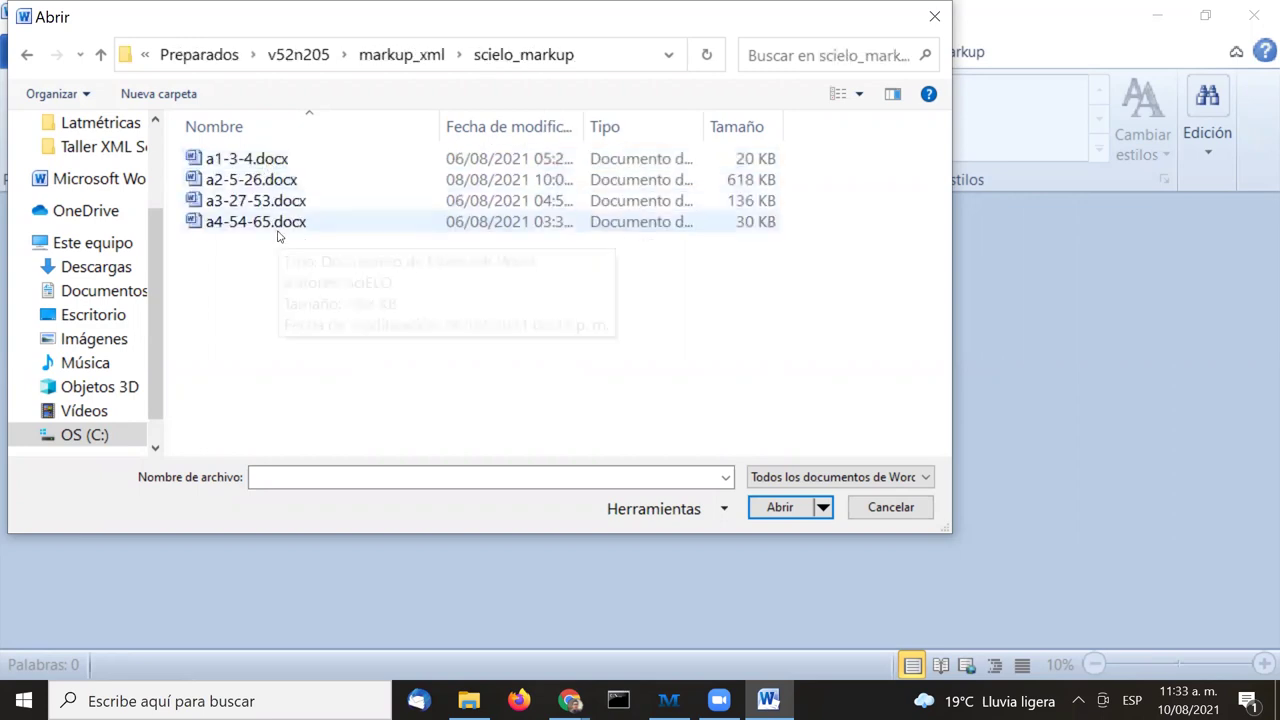
{"action": "left_click", "coordinate": [253, 179]}
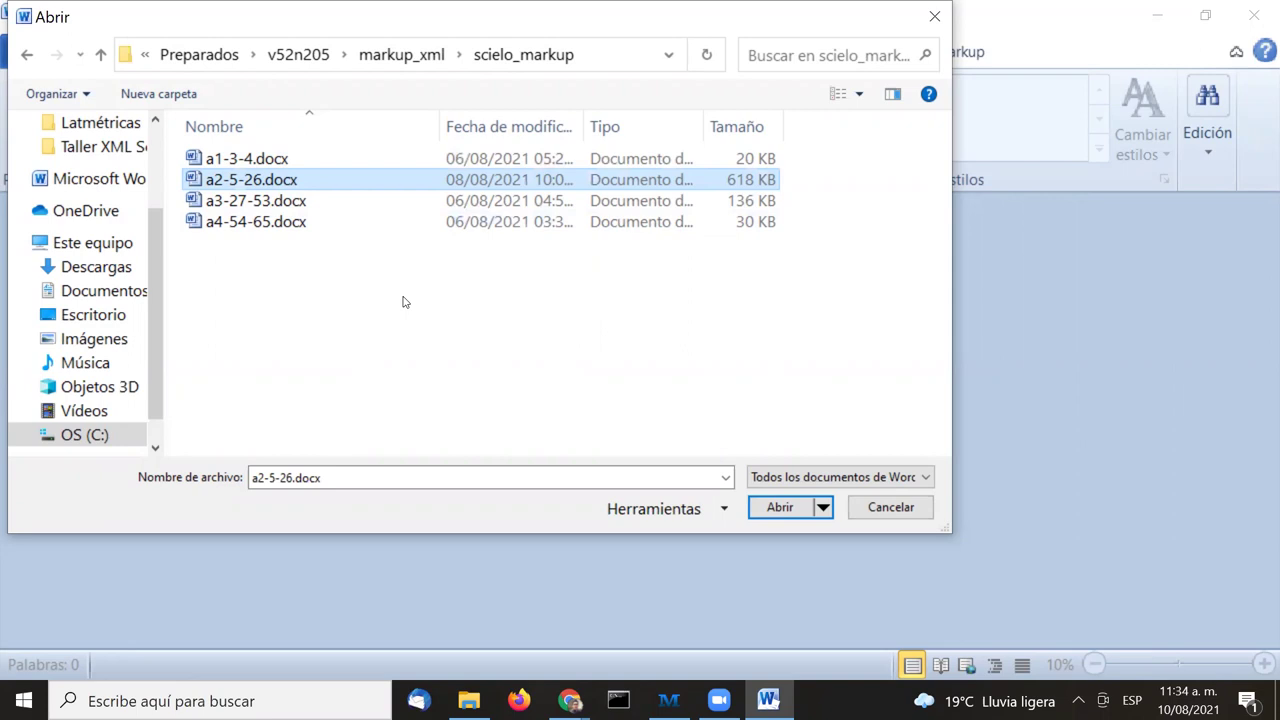
{"action": "left_click", "coordinate": [778, 506]}
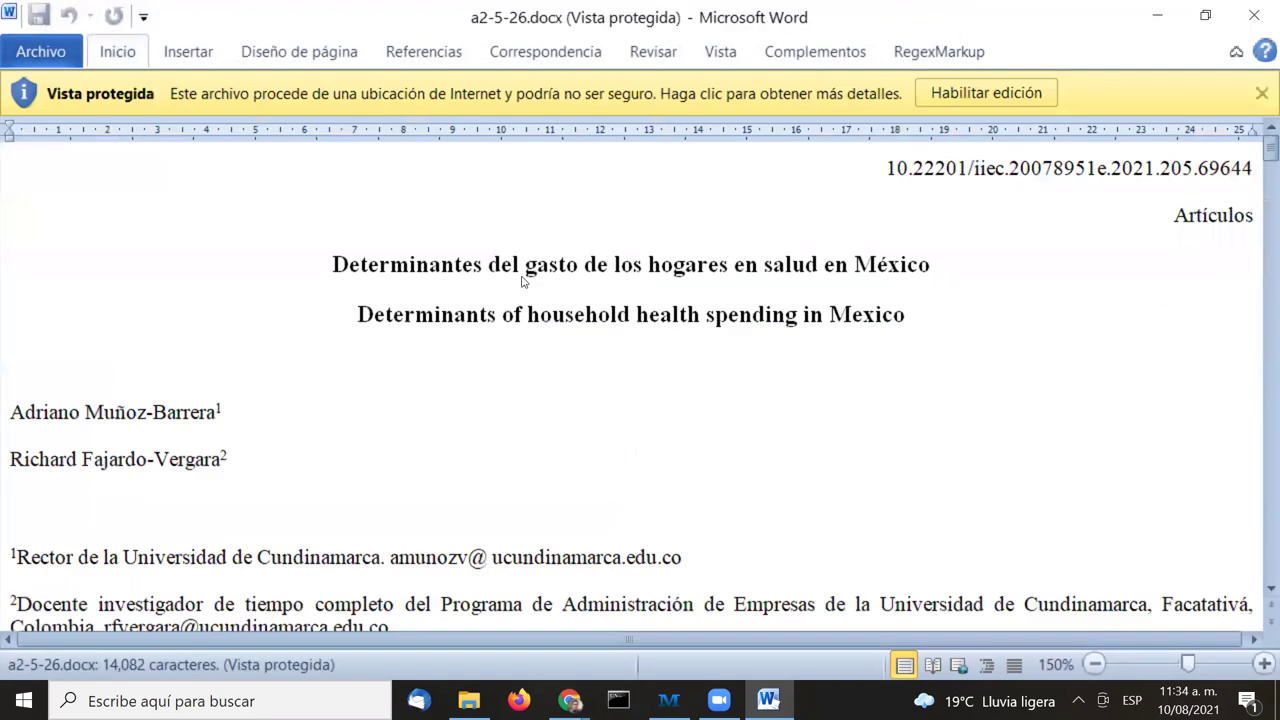
- Enable editing of a2-5-26.docx and start Marcación DTD-SciELO on it
{"action": "left_click", "coordinate": [970, 96]}
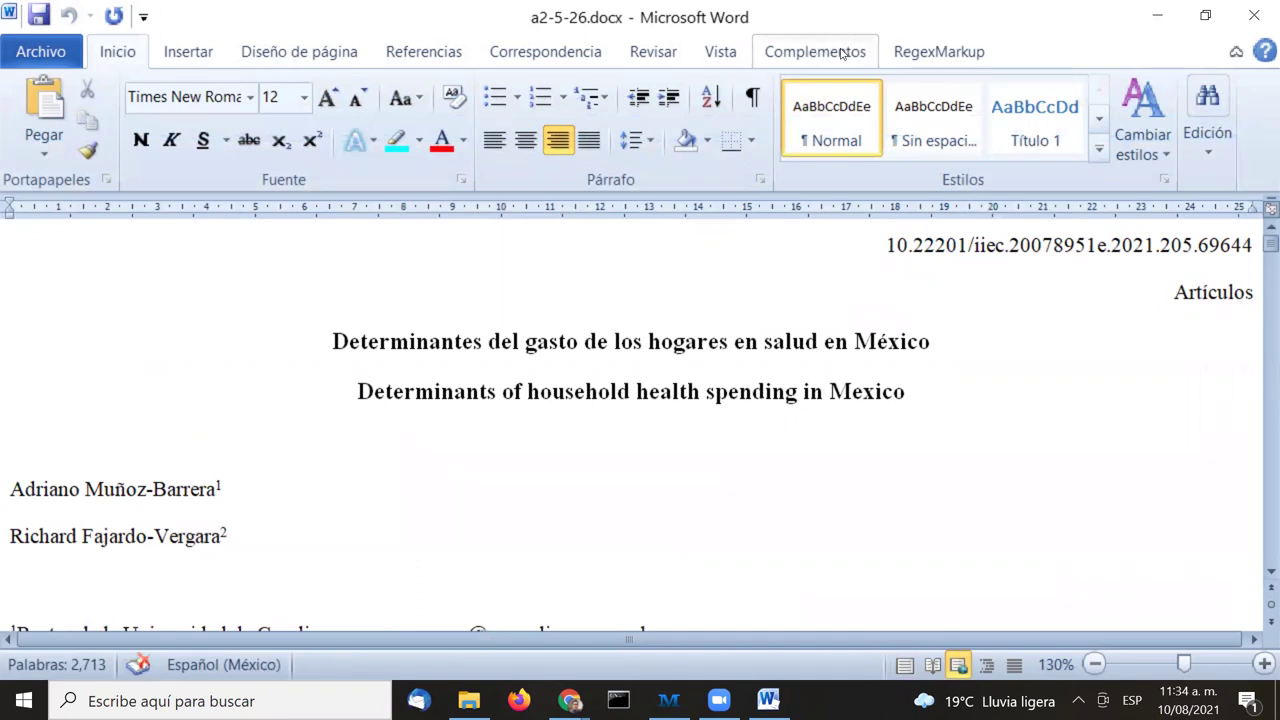
{"action": "left_click", "coordinate": [813, 52]}
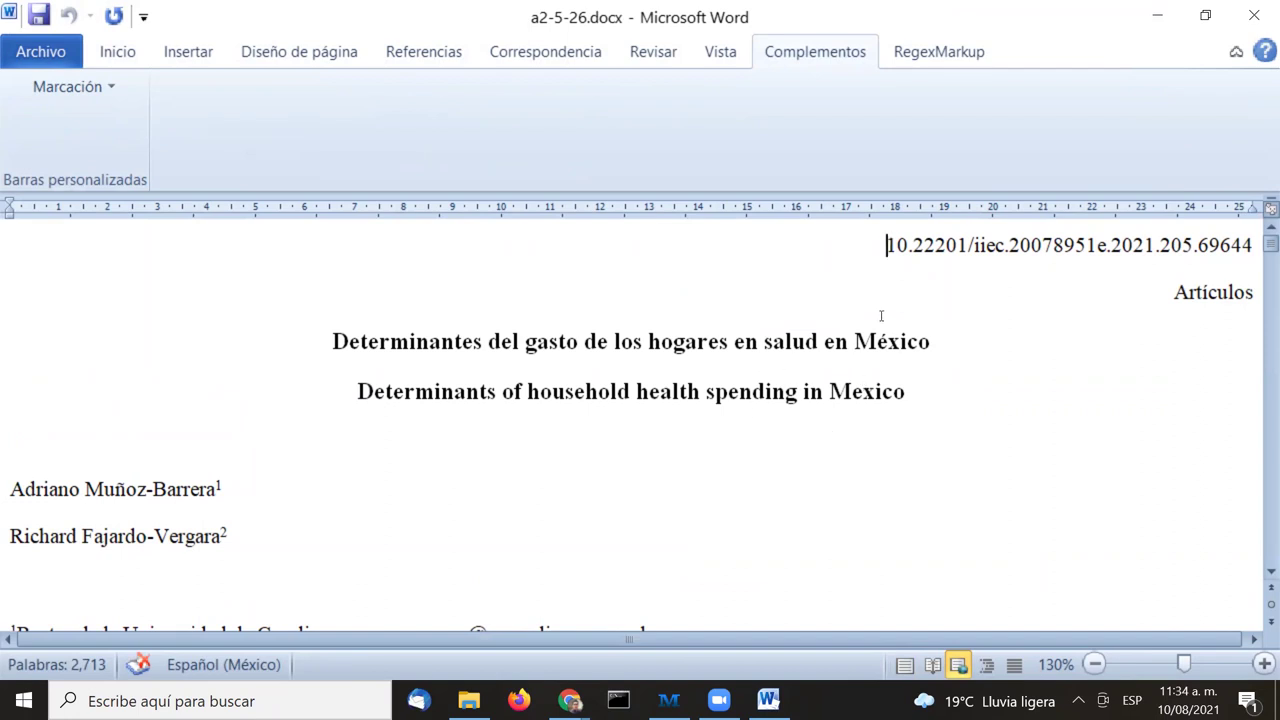
{"action": "left_click", "coordinate": [105, 88]}
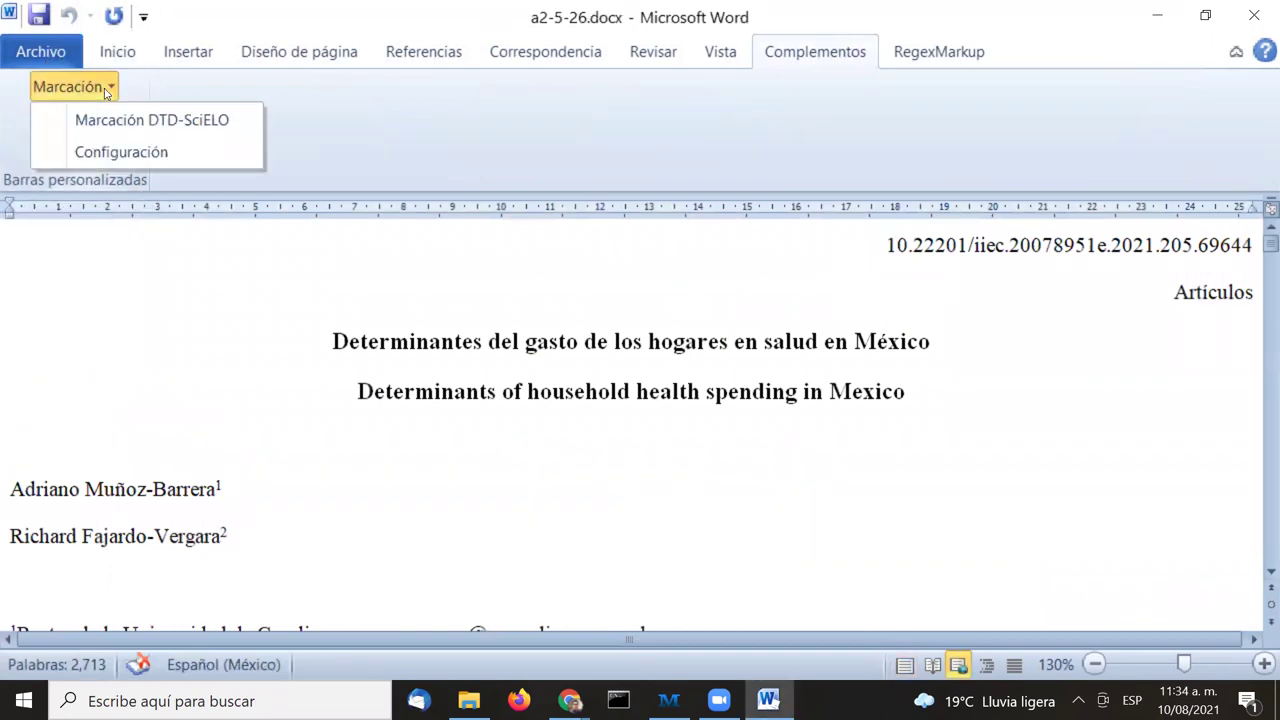
{"action": "left_click", "coordinate": [113, 122]}
{"action": "left_click", "coordinate": [113, 122]}
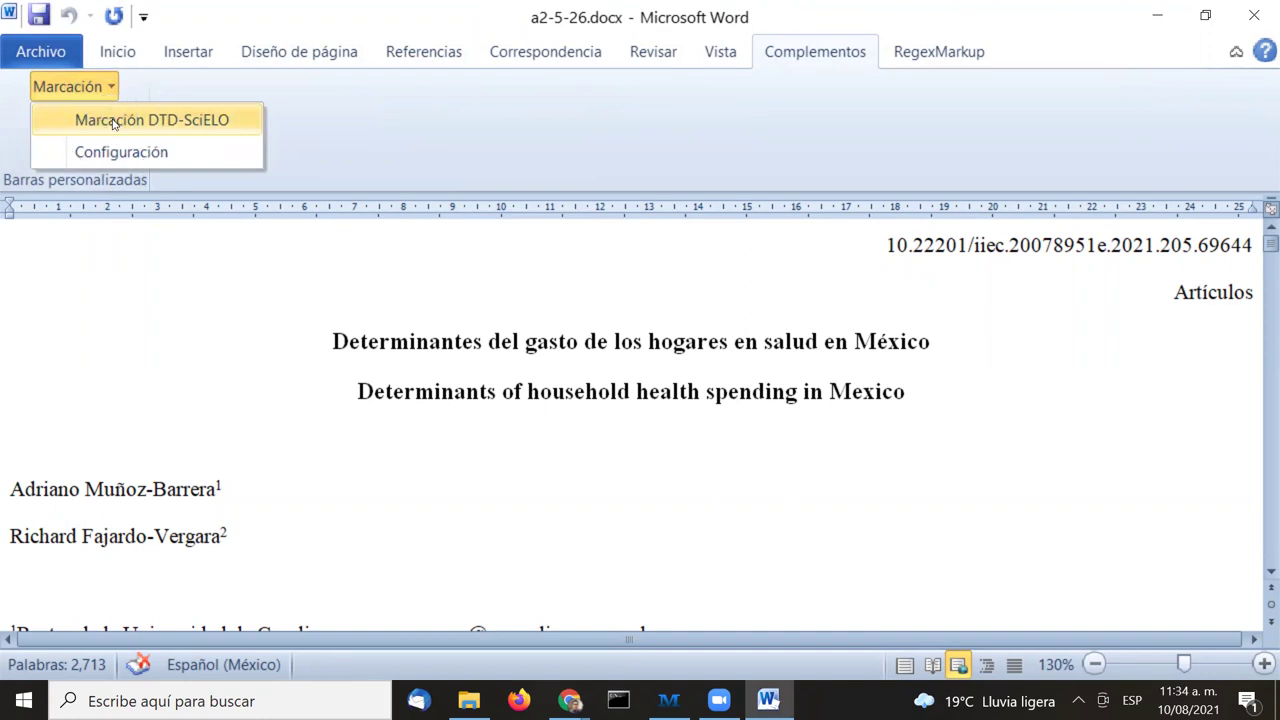
- Start Marcación DTD-SciELO on a2-5-26.docx, select the entire document and open the doc element form for it
{"action": "left_click", "coordinate": [114, 124]}
{"action": "left_click", "coordinate": [113, 122]}
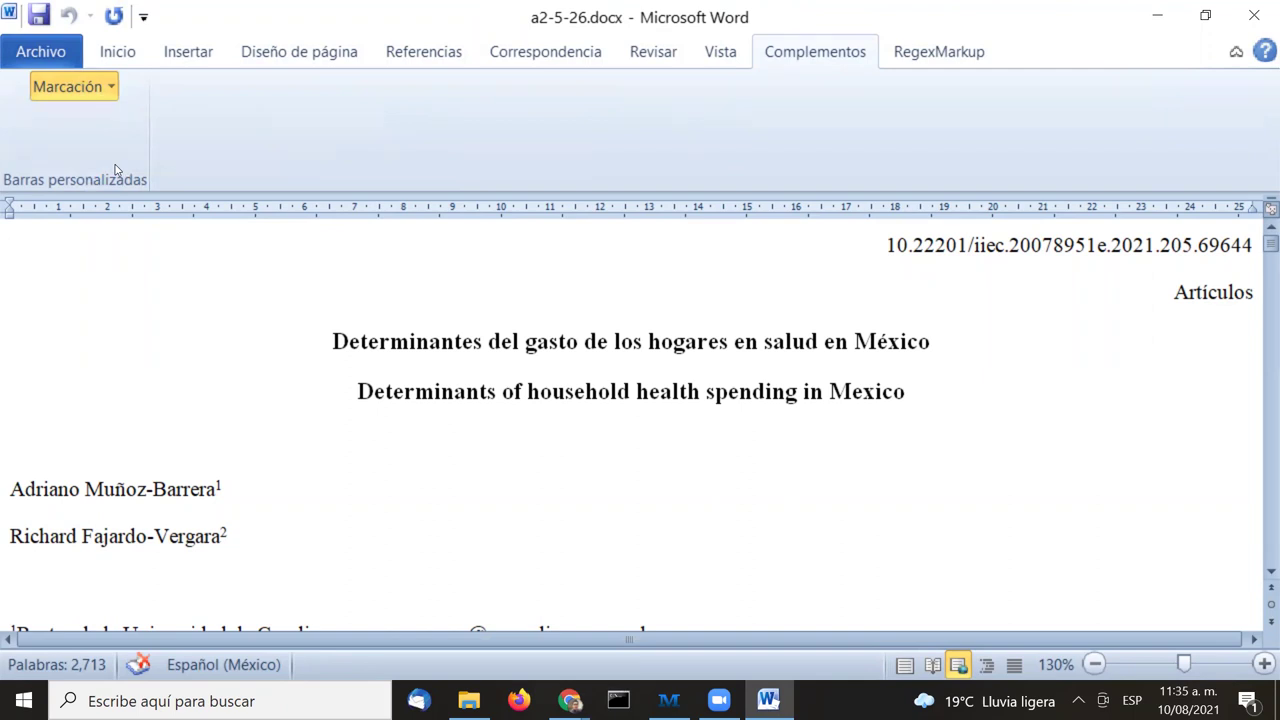
{"action": "key", "text": "ctrl+a"}
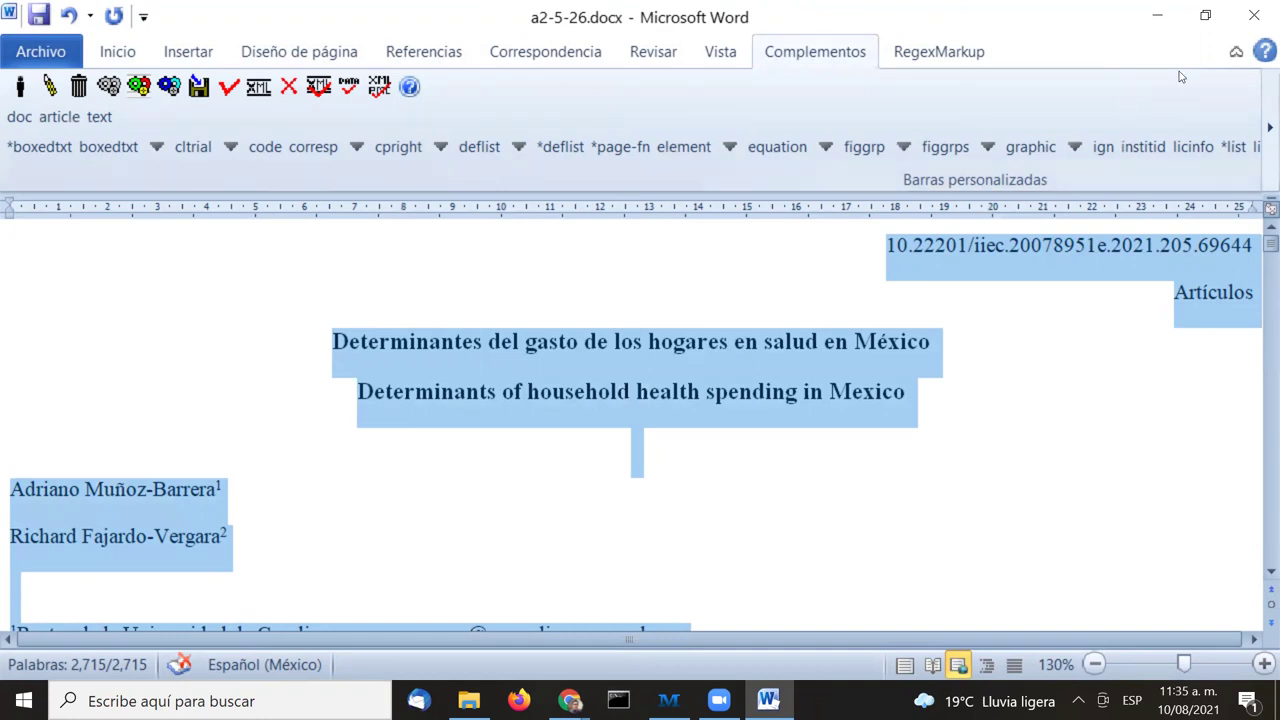
{"action": "left_click", "coordinate": [16, 123]}
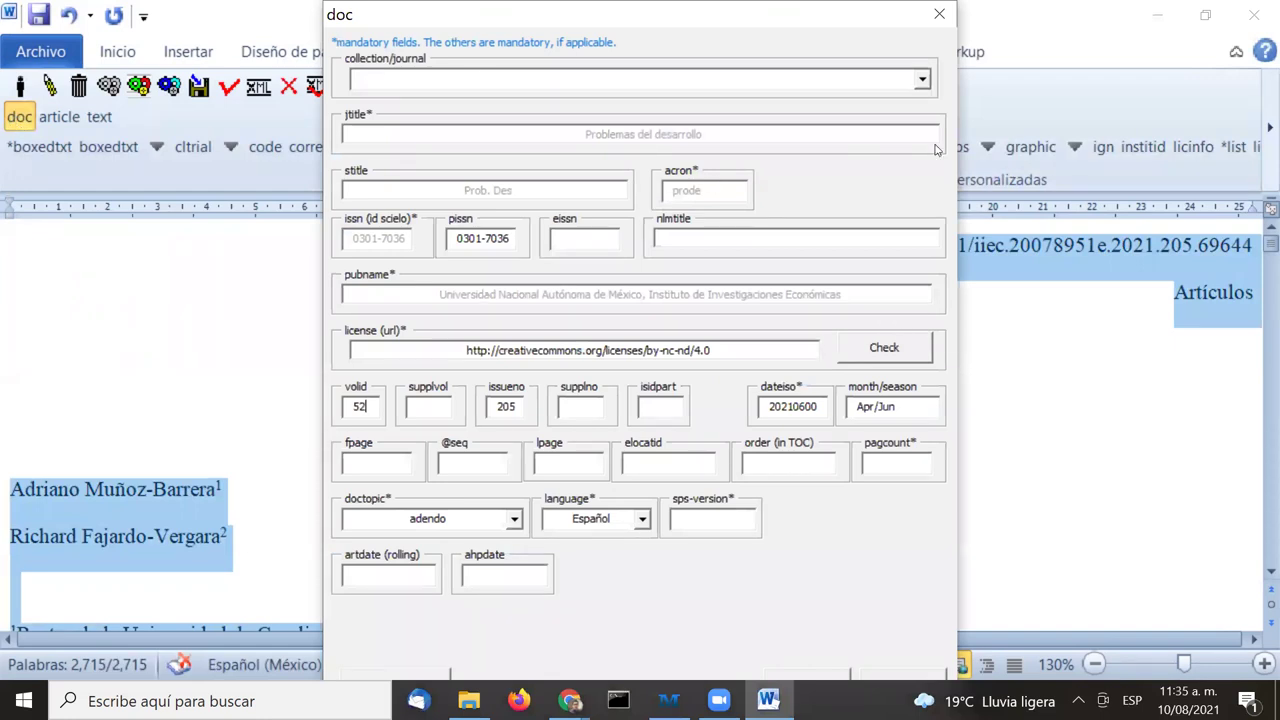
- Choose Problemas del desarrollo | Mexico as the collection/journal of the doc element
{"action": "left_click", "coordinate": [922, 80]}
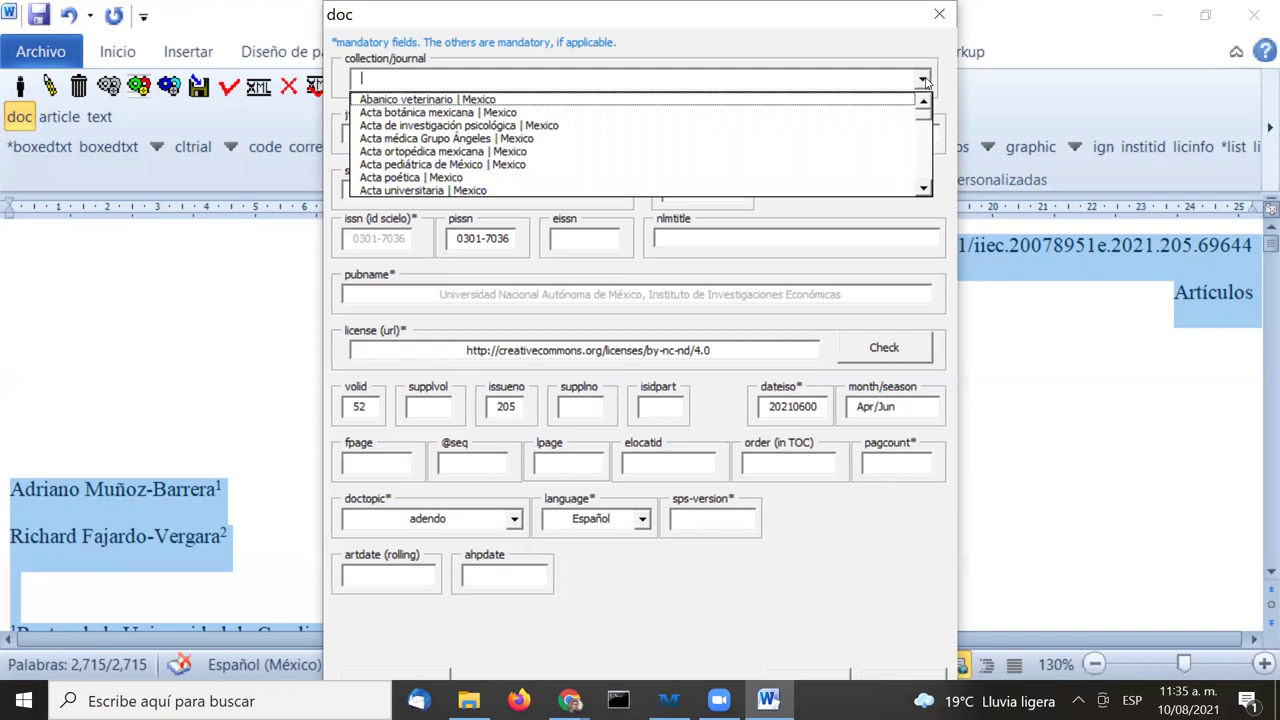
{"action": "type", "text": "pr"}
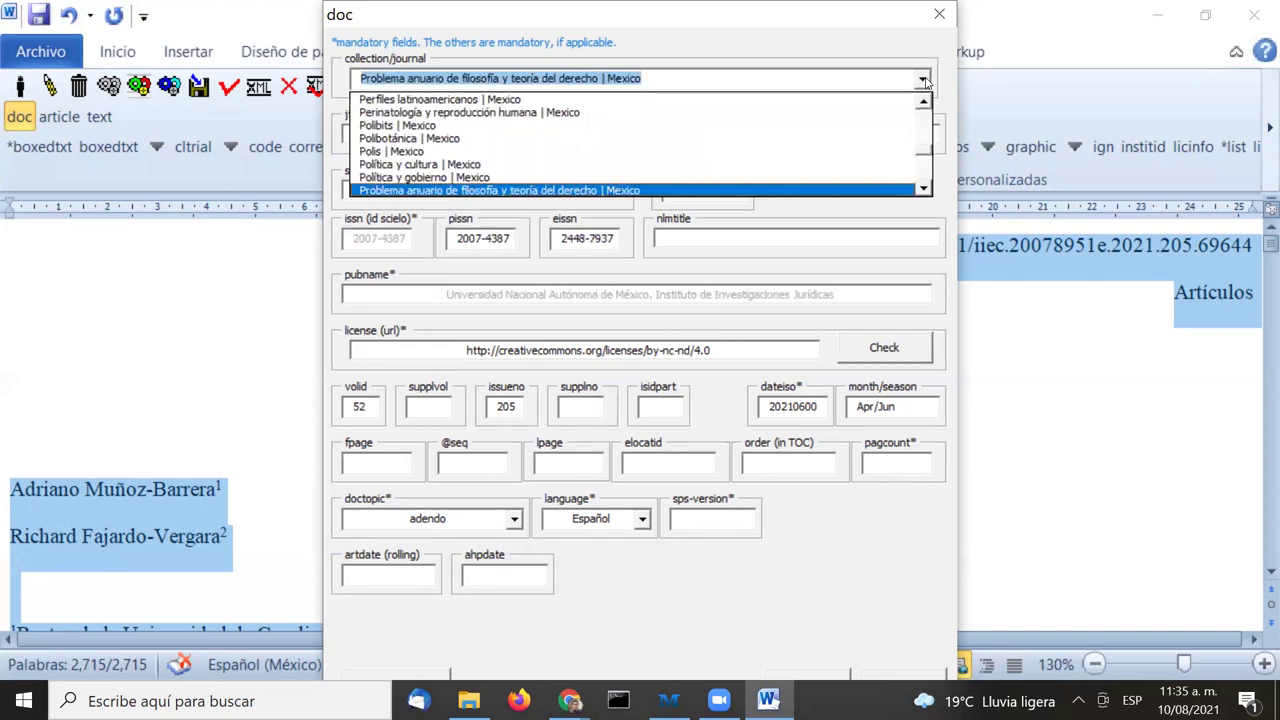
{"action": "left_click", "coordinate": [924, 189]}
{"action": "left_click", "coordinate": [924, 189]}
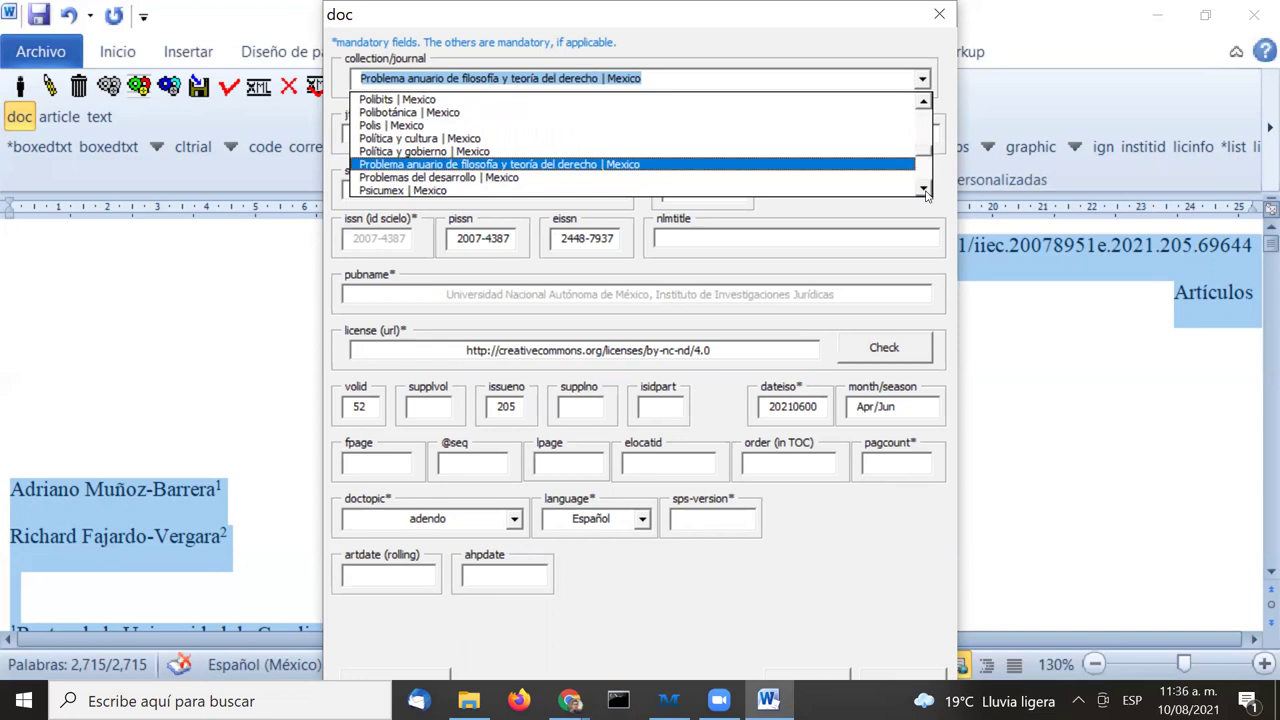
{"action": "left_click", "coordinate": [924, 189]}
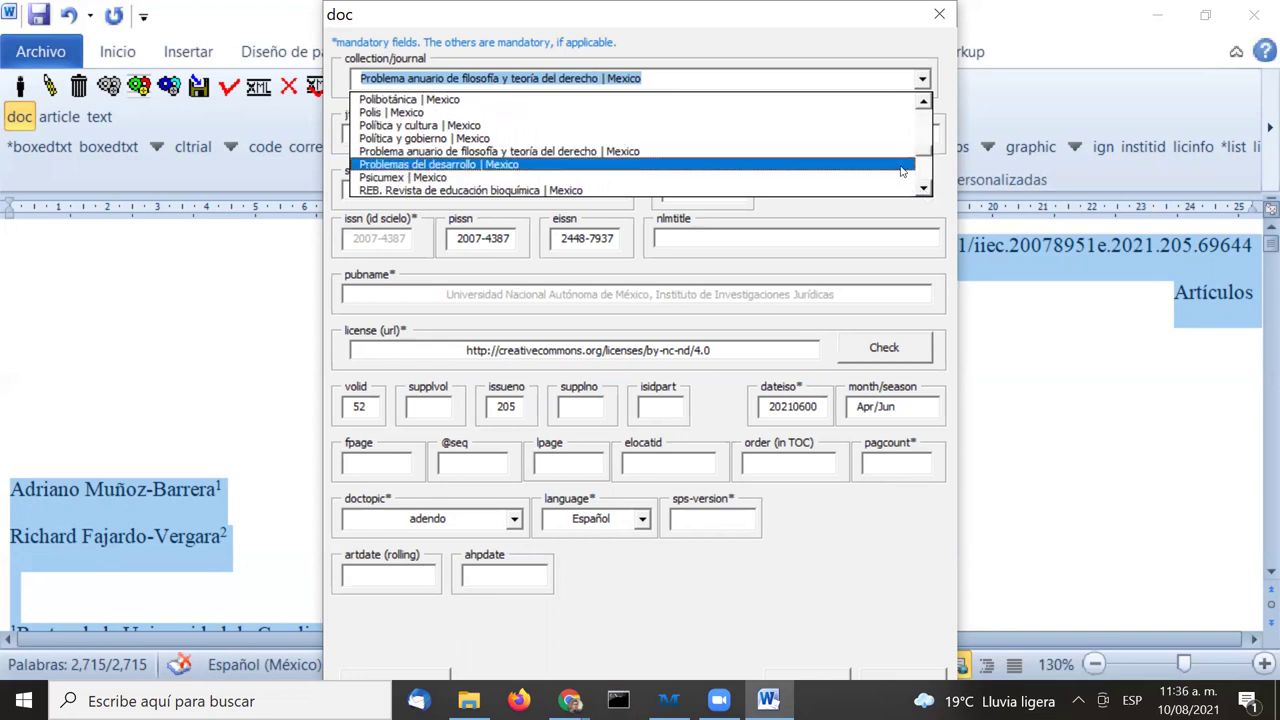
{"action": "left_click", "coordinate": [900, 165]}
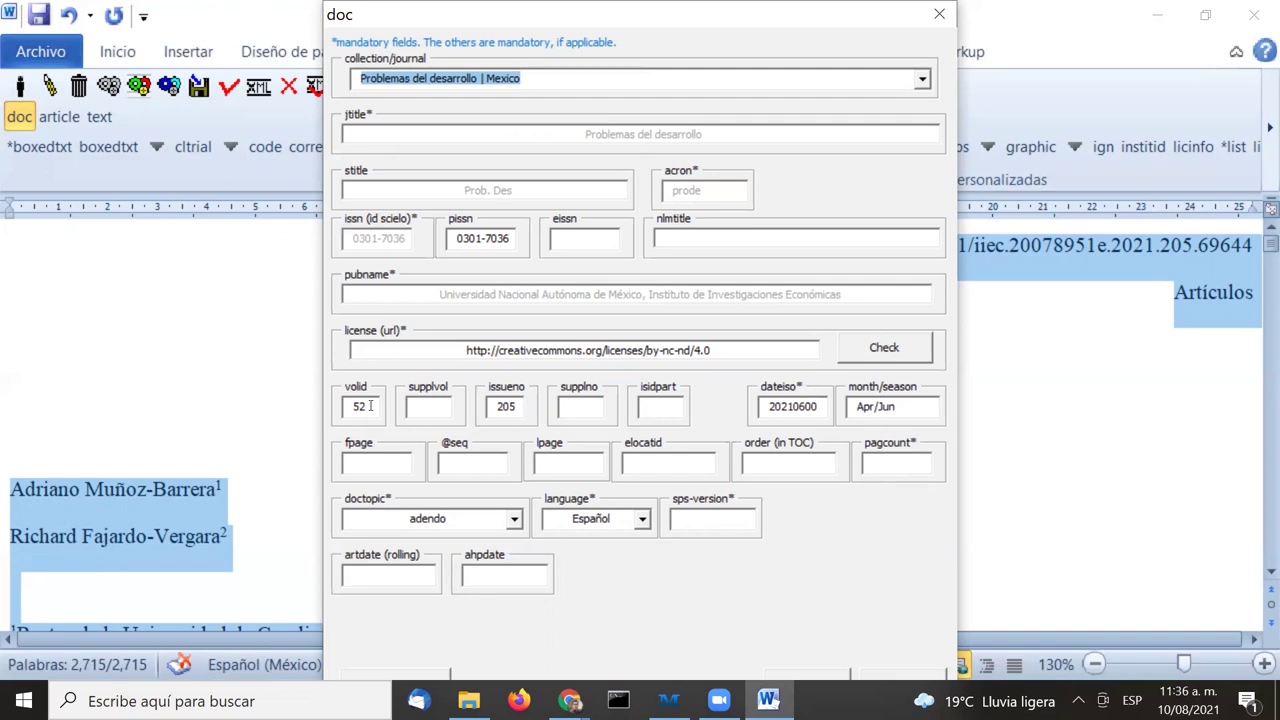
- Set the article's fpage to 5, lpage to 26, order in the TOC to 02 and pagecount to 22
{"action": "left_click", "coordinate": [370, 406]}
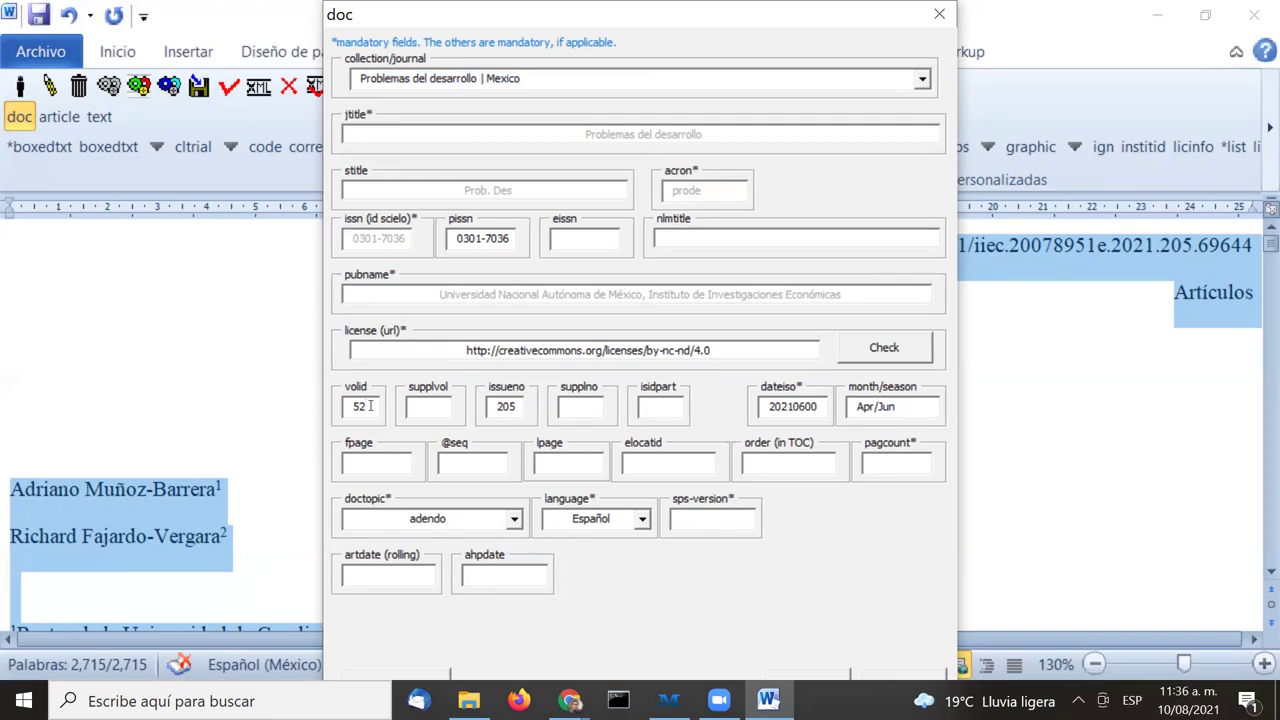
{"action": "left_click", "coordinate": [514, 406]}
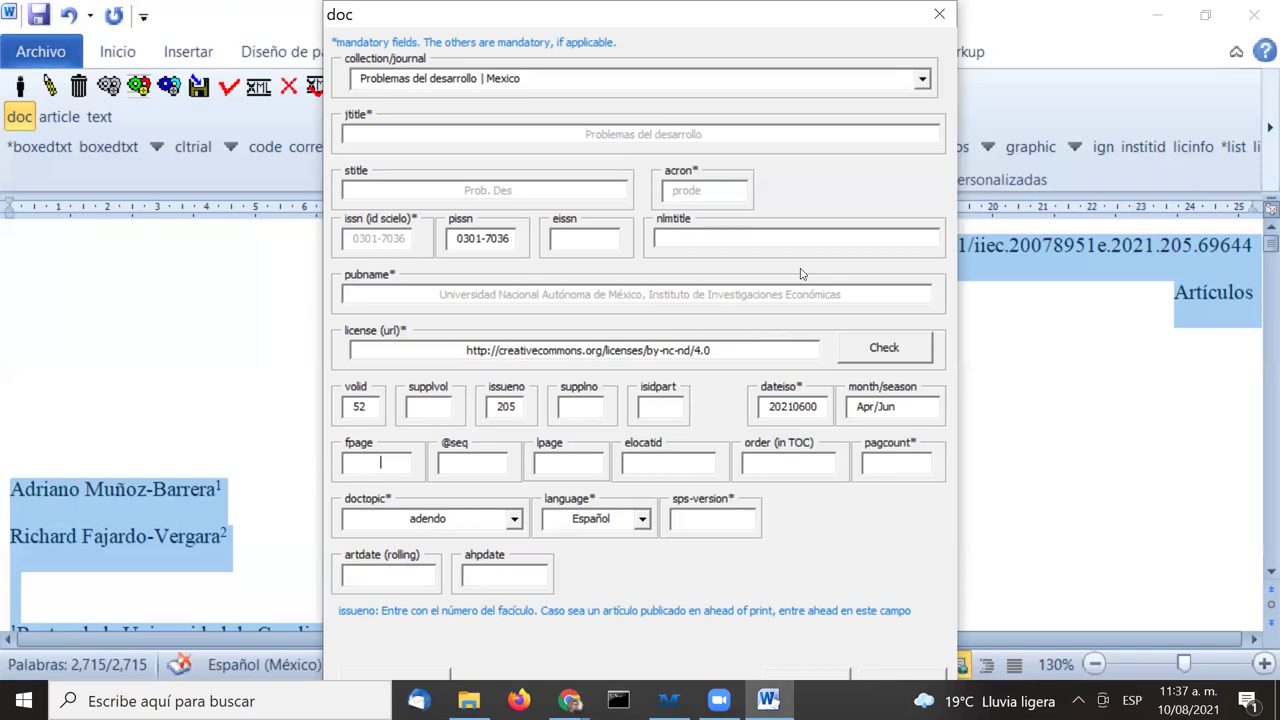
{"action": "left_click", "coordinate": [396, 462]}
{"action": "type", "text": "5"}
{"action": "left_click", "coordinate": [578, 463]}
{"action": "type", "text": "26"}
{"action": "left_click", "coordinate": [806, 462]}
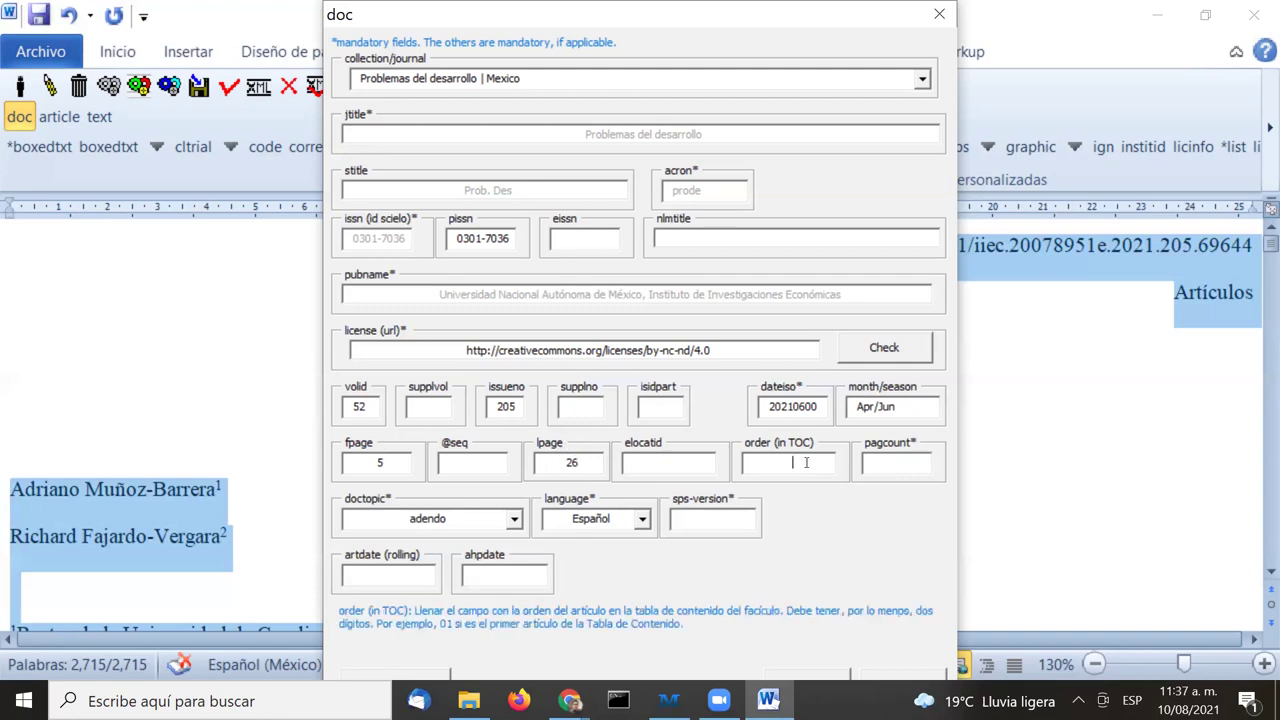
{"action": "type", "text": "02"}
{"action": "left_click", "coordinate": [901, 461]}
{"action": "type", "text": "22"}
- Set doctopic to artículo de investigación, sps-version to 1.9 and artdate to 20210810, then generate the doc markup, confirming that the document follows the model
{"action": "left_click", "coordinate": [514, 519]}
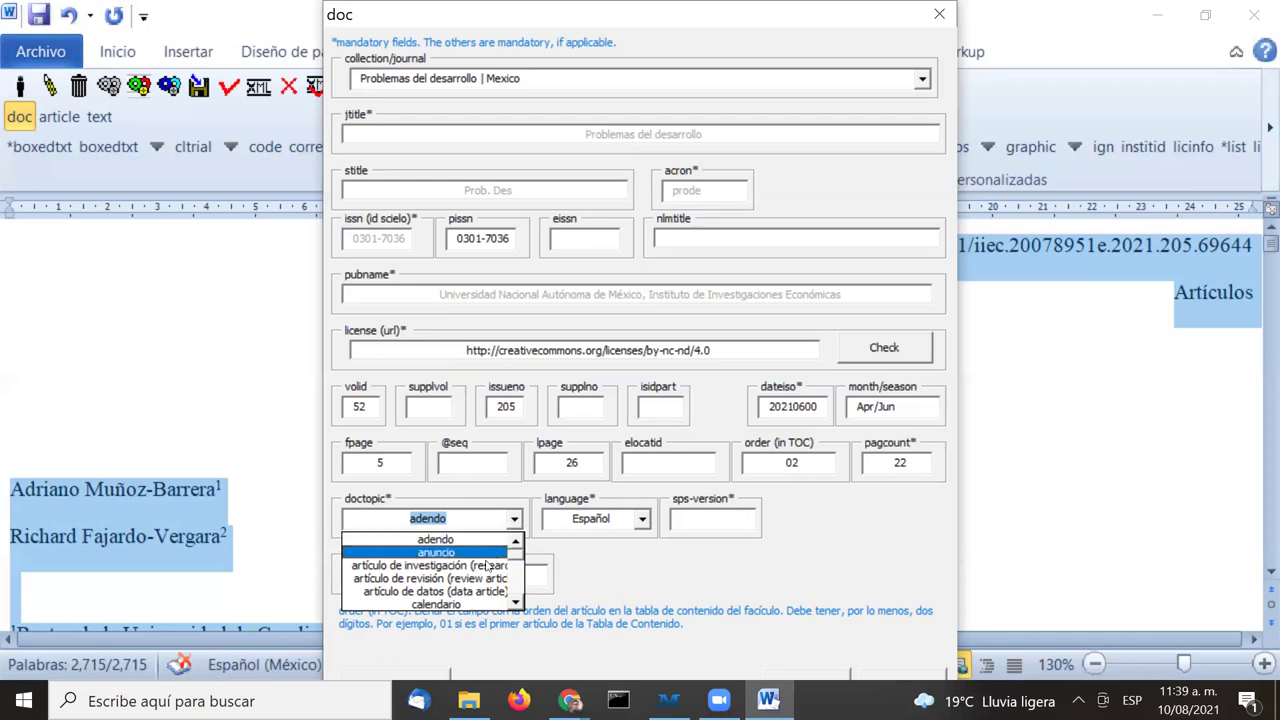
{"action": "left_click", "coordinate": [714, 518]}
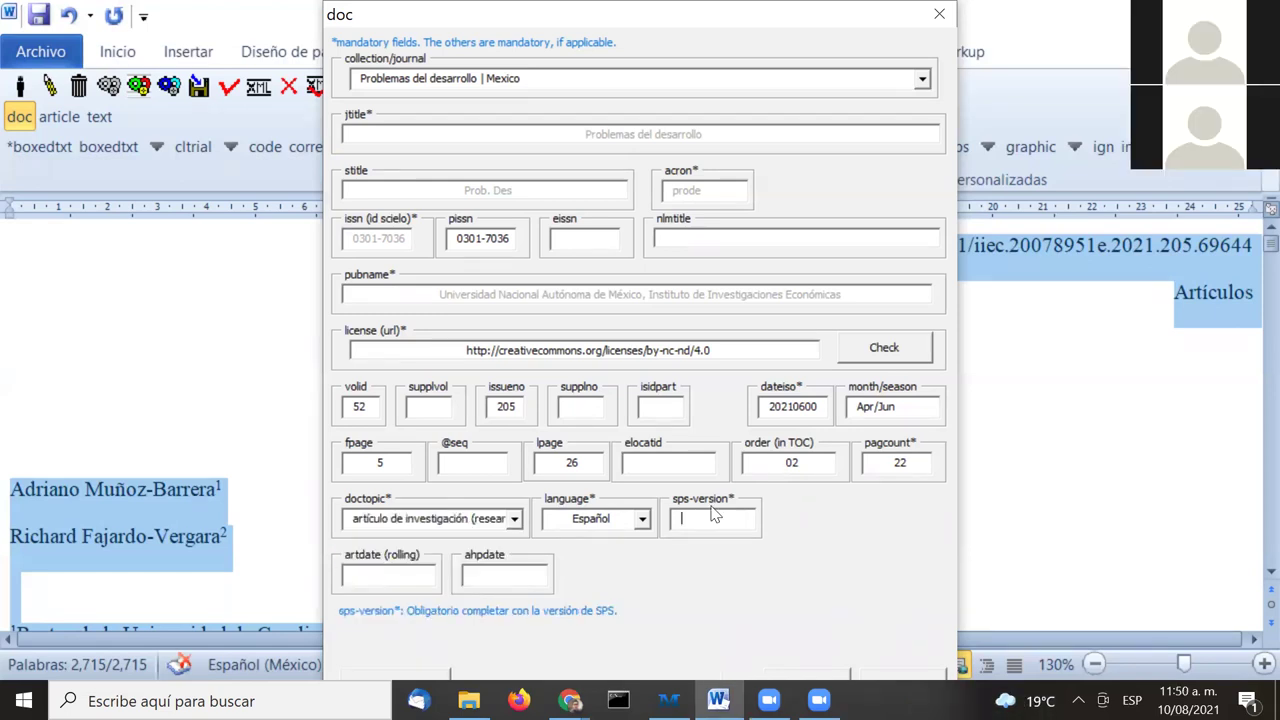
{"action": "type", "text": "1.9"}
{"action": "left_click", "coordinate": [410, 575]}
{"action": "type", "text": "2021"}
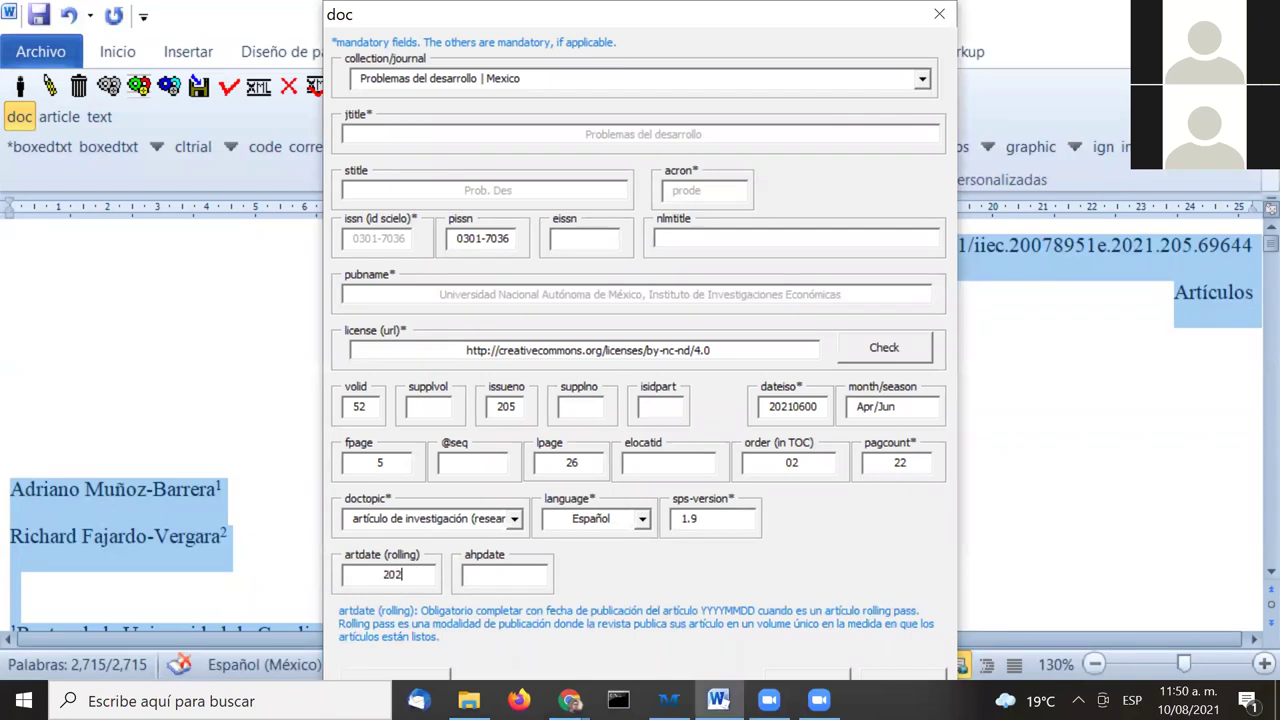
{"action": "type", "text": "0810"}
{"action": "left_click", "coordinate": [796, 677]}
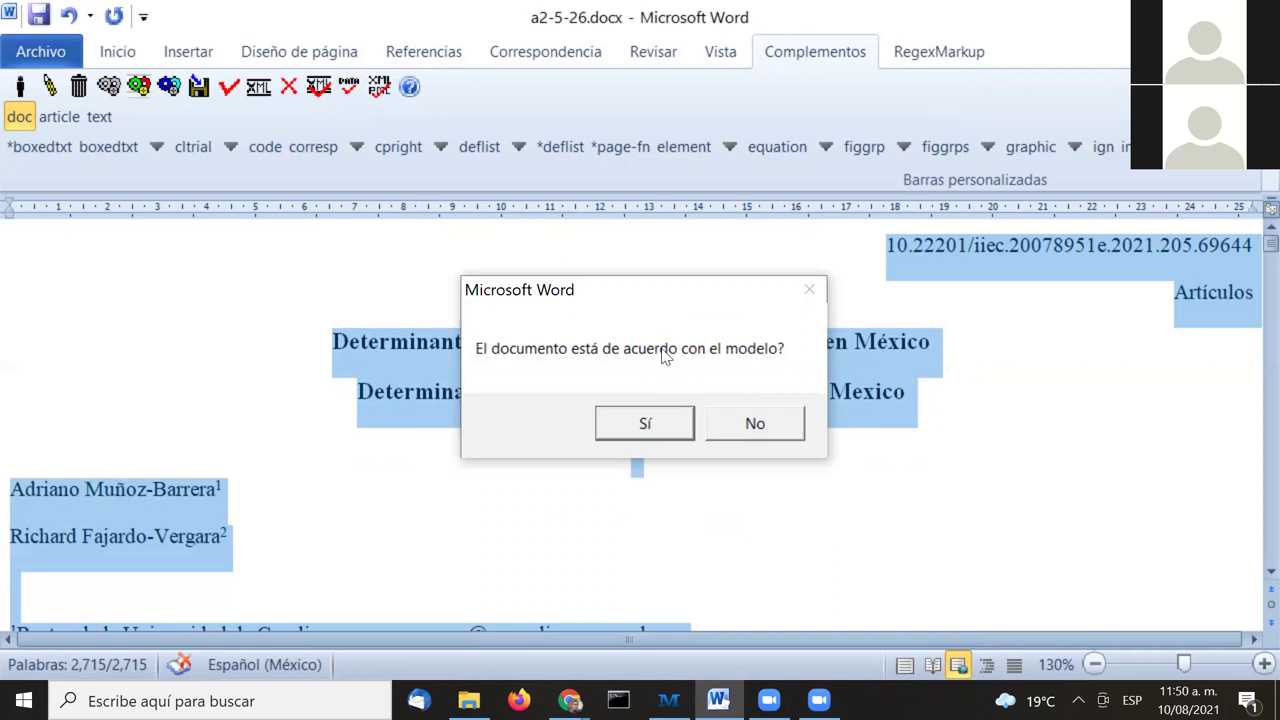
{"action": "left_click", "coordinate": [651, 423]}
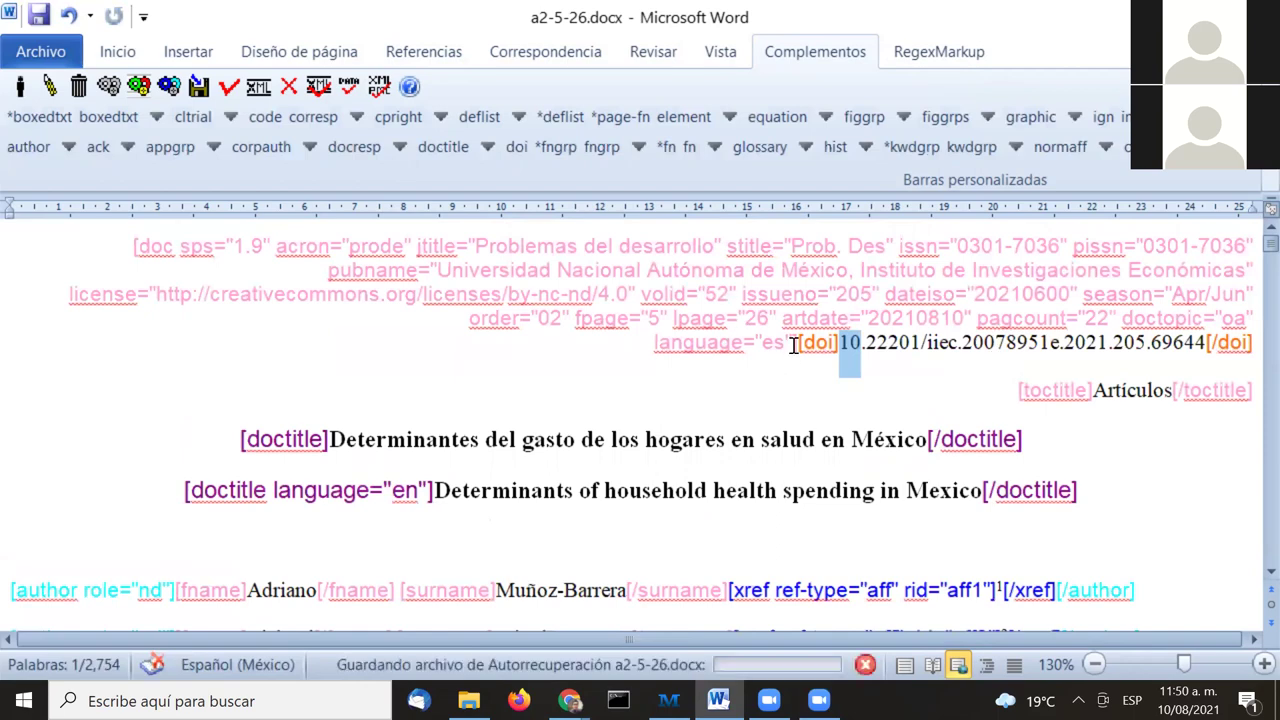
- Examine the generated doc tag attributes and the doi tag around the article's DOI
{"action": "left_click", "coordinate": [246, 248]}
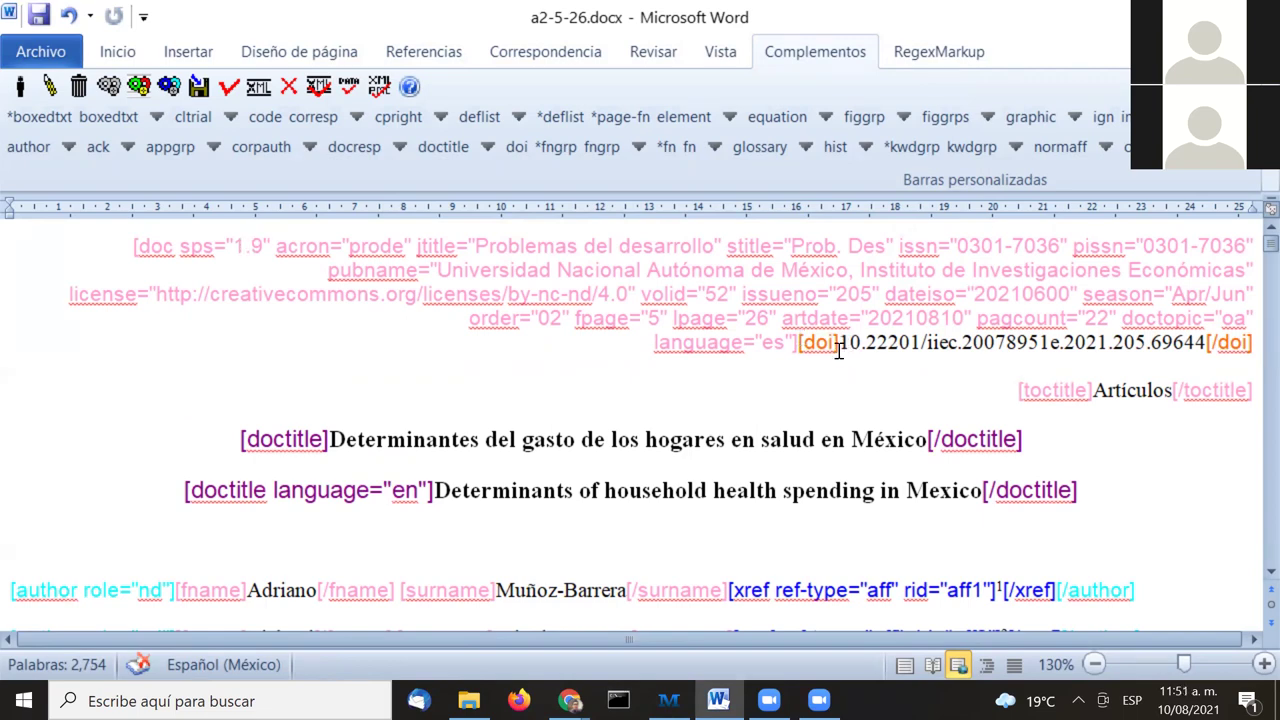
{"action": "left_click_drag", "start_coordinate": [838, 345], "coordinate": [1204, 355]}
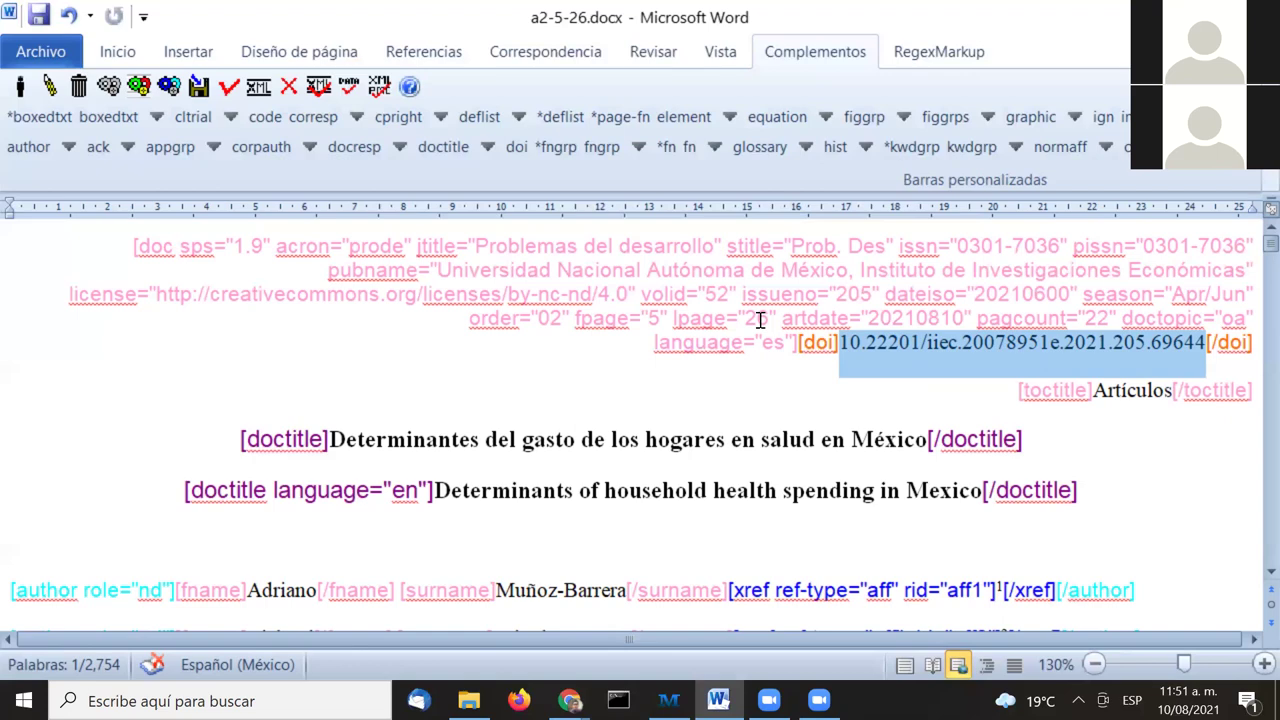
{"action": "double_click", "coordinate": [818, 343]}
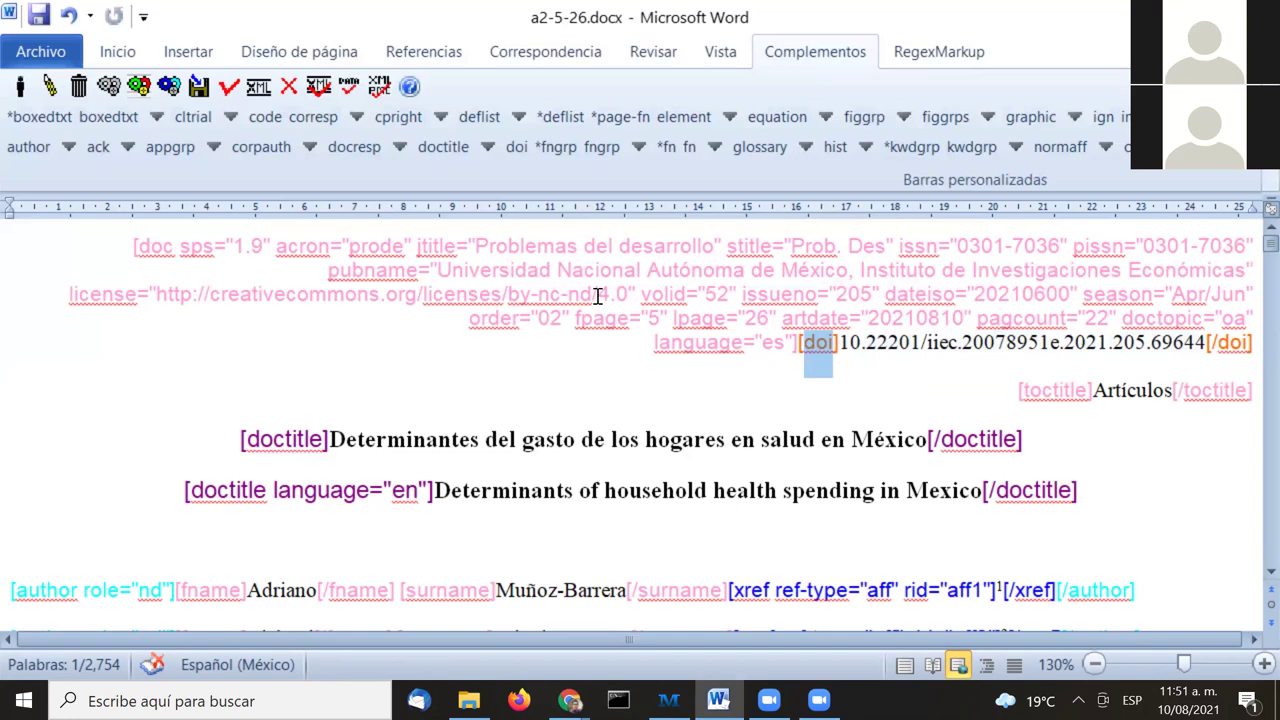